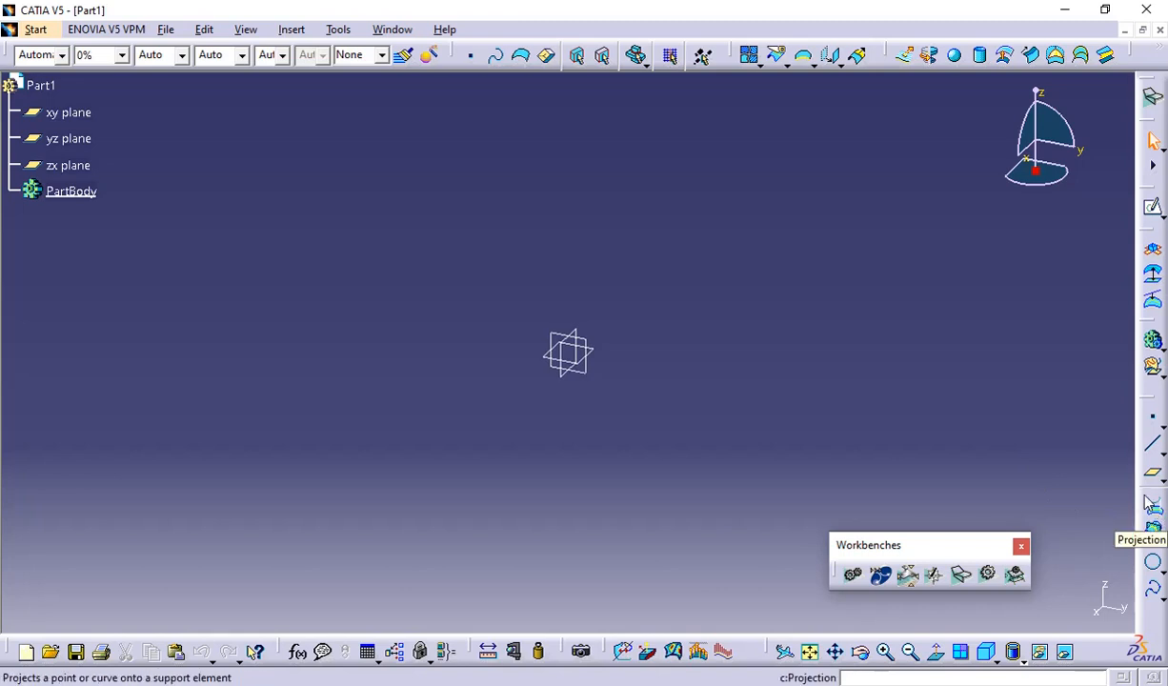
left_click_drag(1143, 493, 1053, 450)
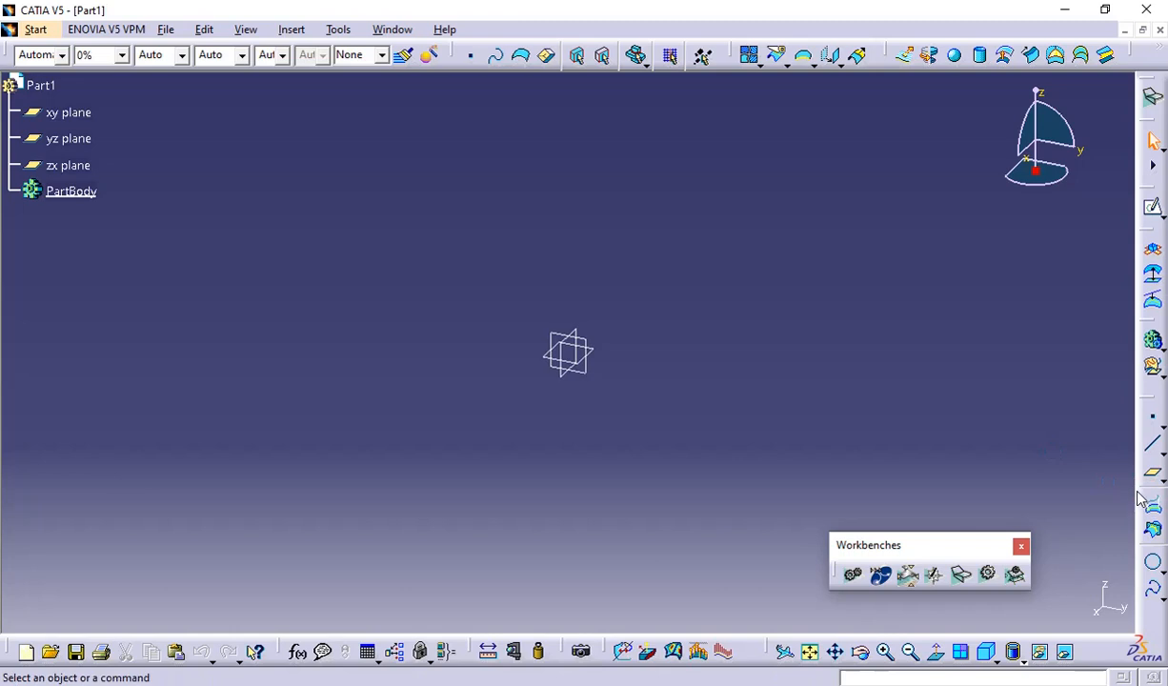
left_click_drag(1137, 491, 1063, 452)
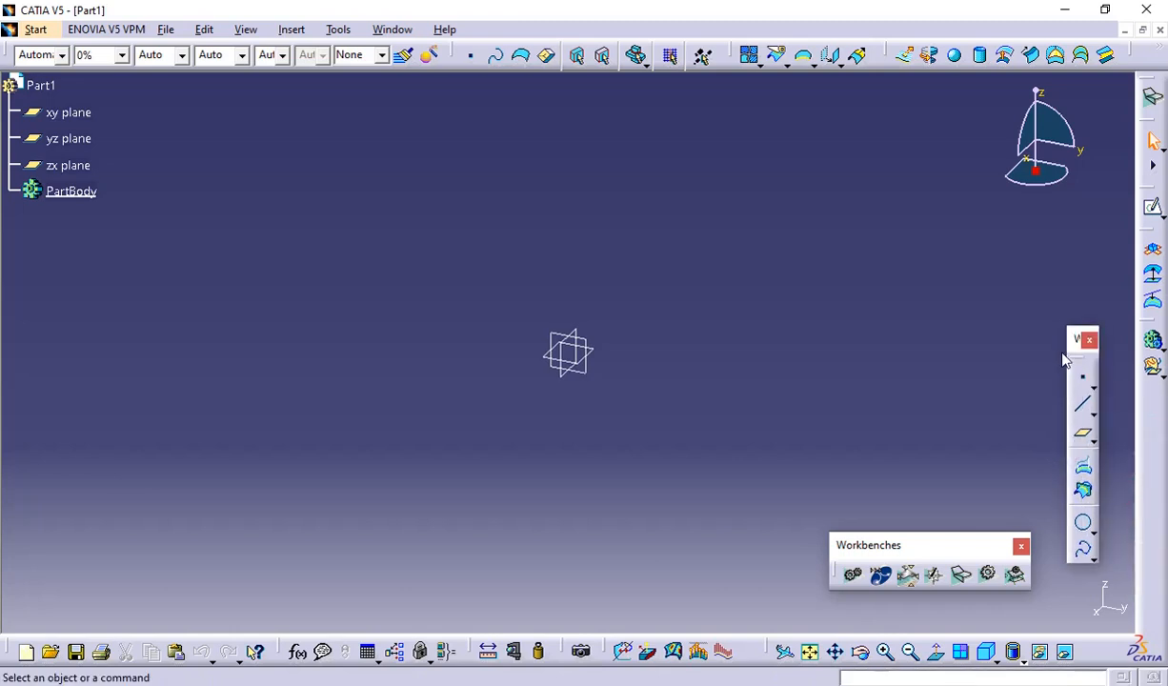
left_click_drag(1071, 354, 1145, 406)
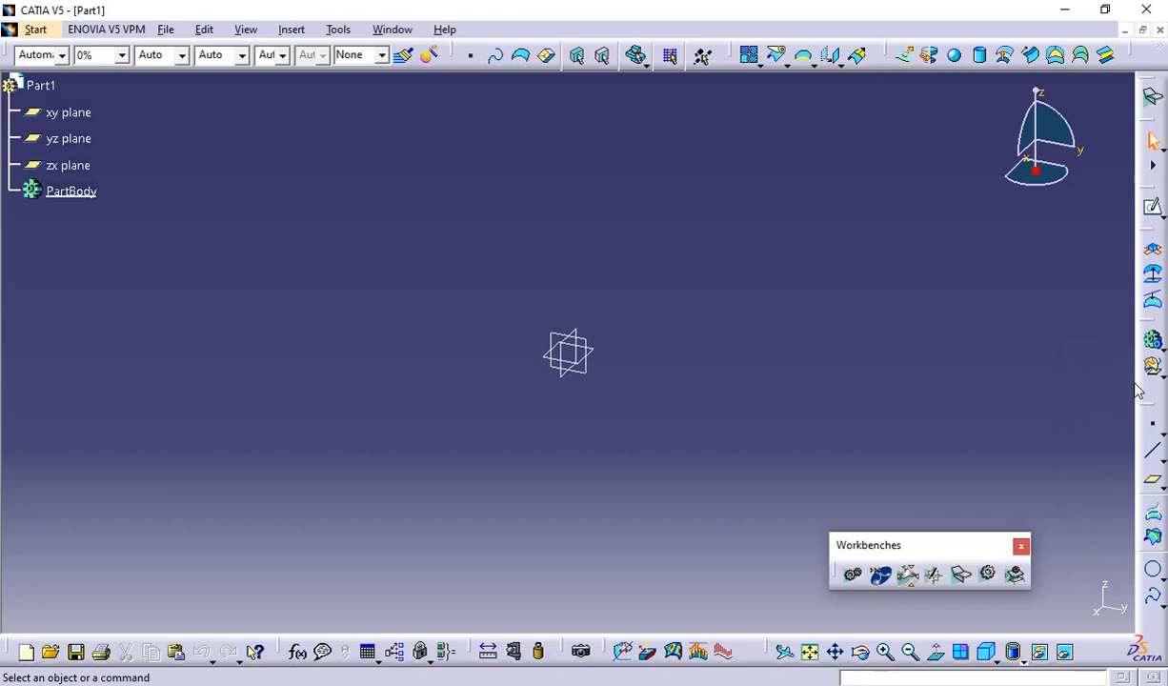
Step: Open the wireframe Projection definition to examine its type, projected element and support options, and cancel it
left_click(293, 30)
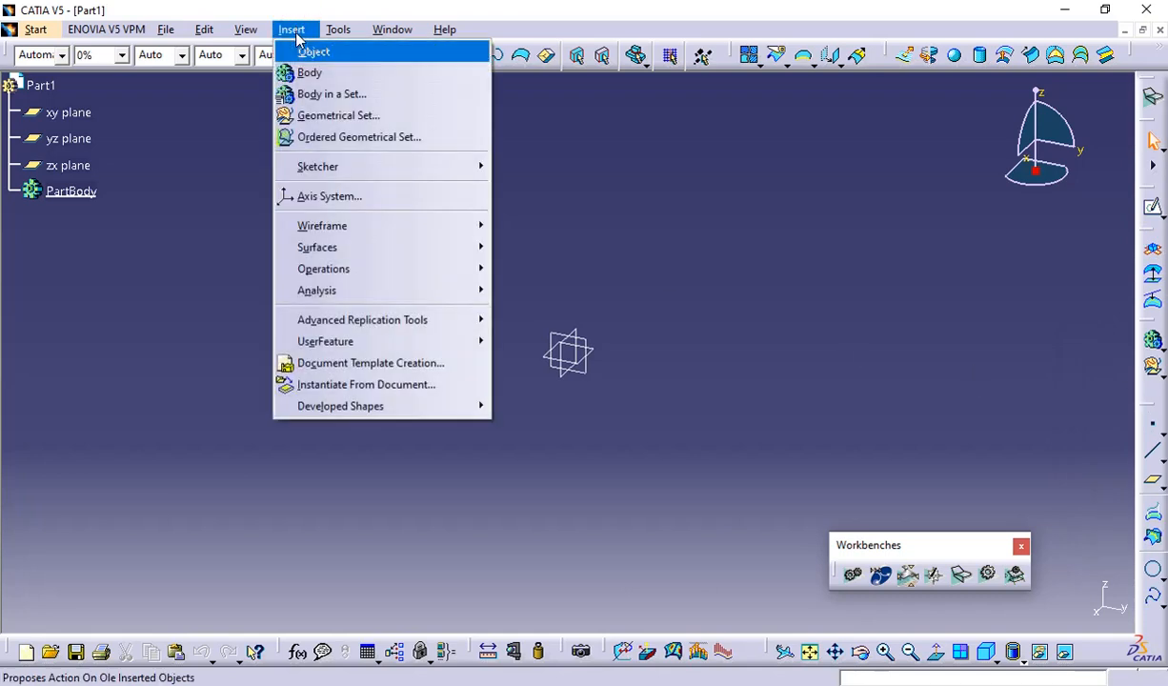
mouse_move(420, 248)
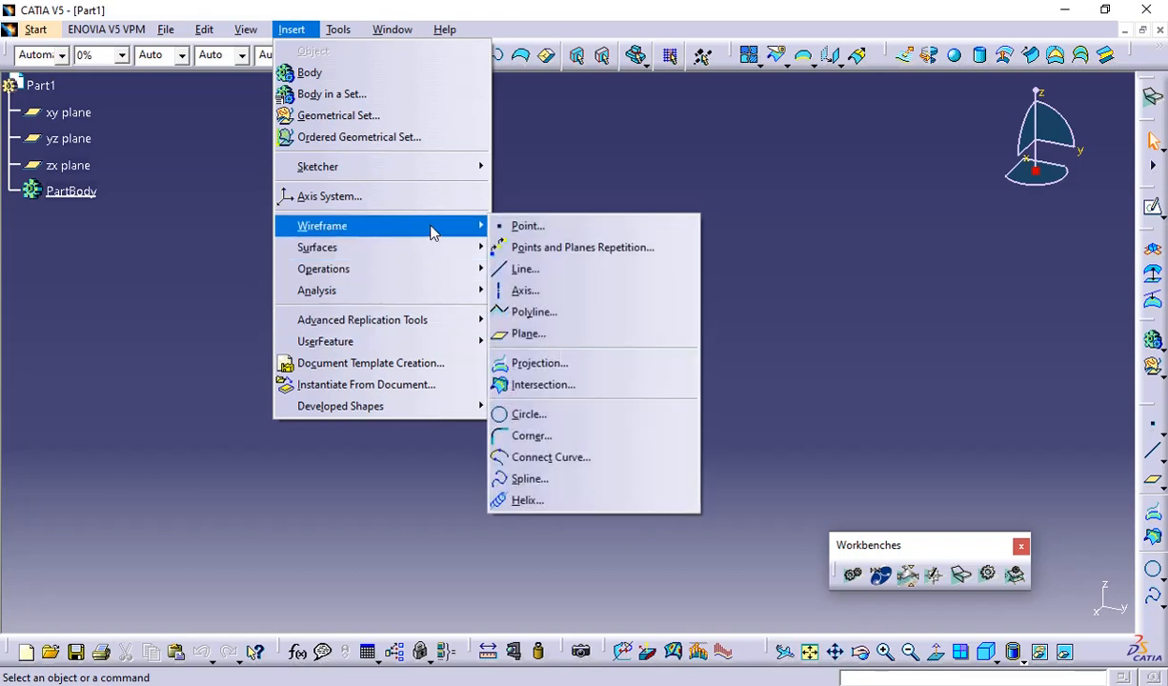
left_click(525, 365)
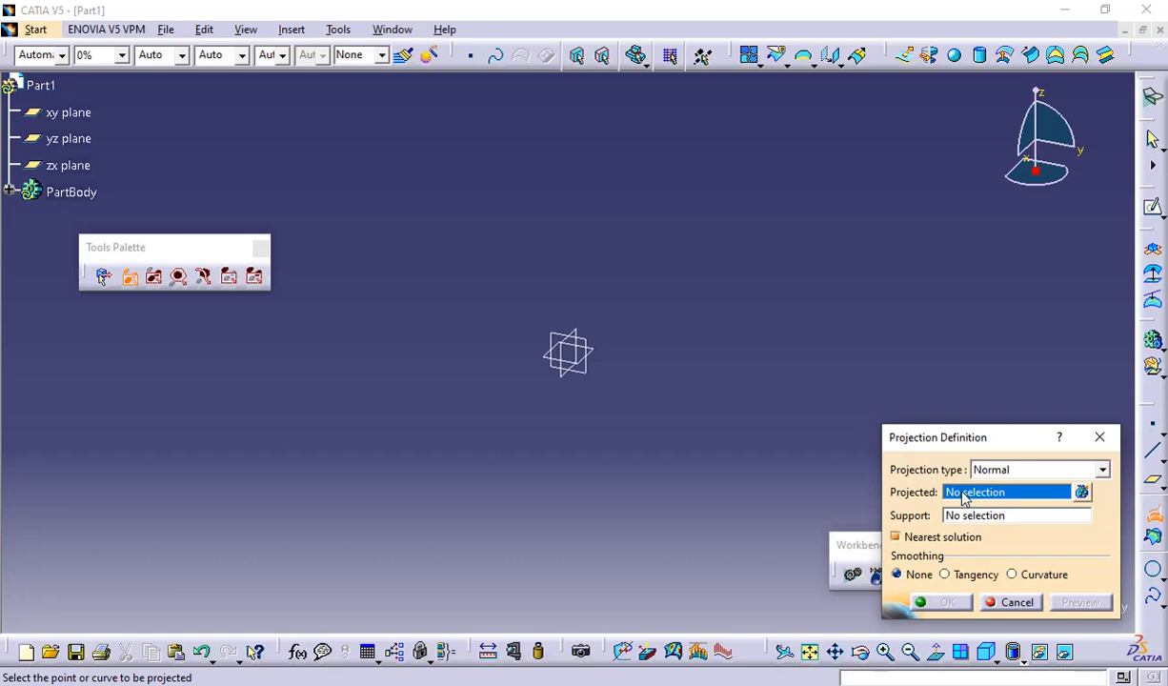
left_click(1013, 601)
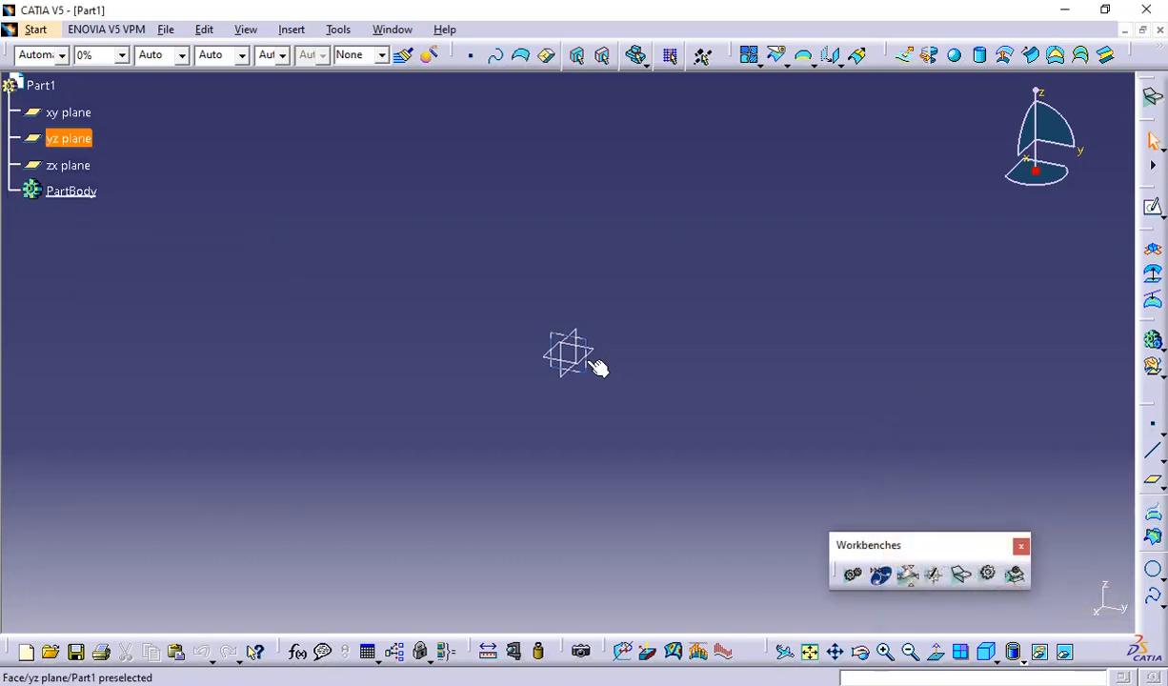
Step: Switch to the front view and start a sketch on the yz plane
left_click(998, 664)
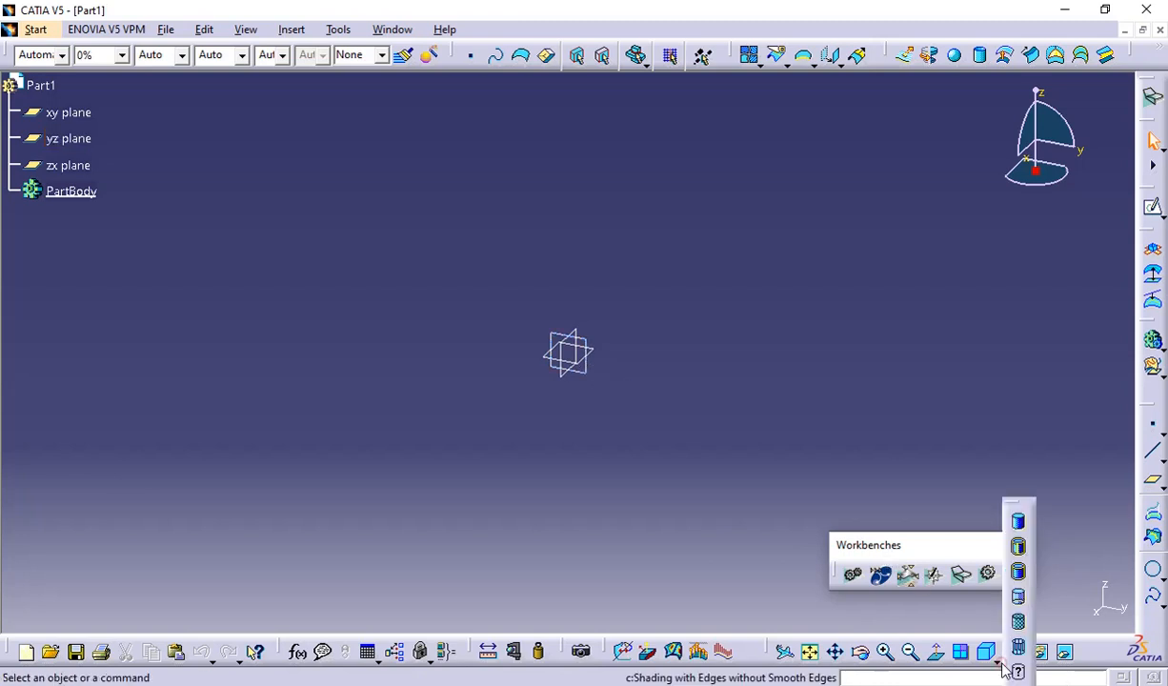
left_click(996, 667)
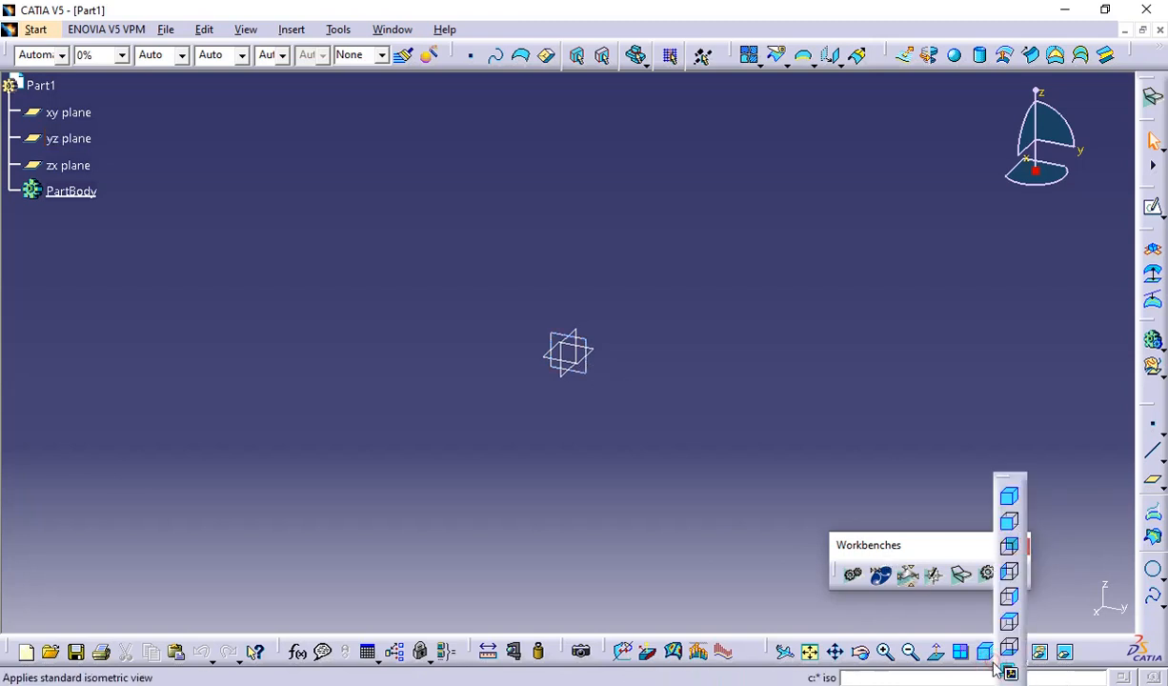
left_click(1008, 526)
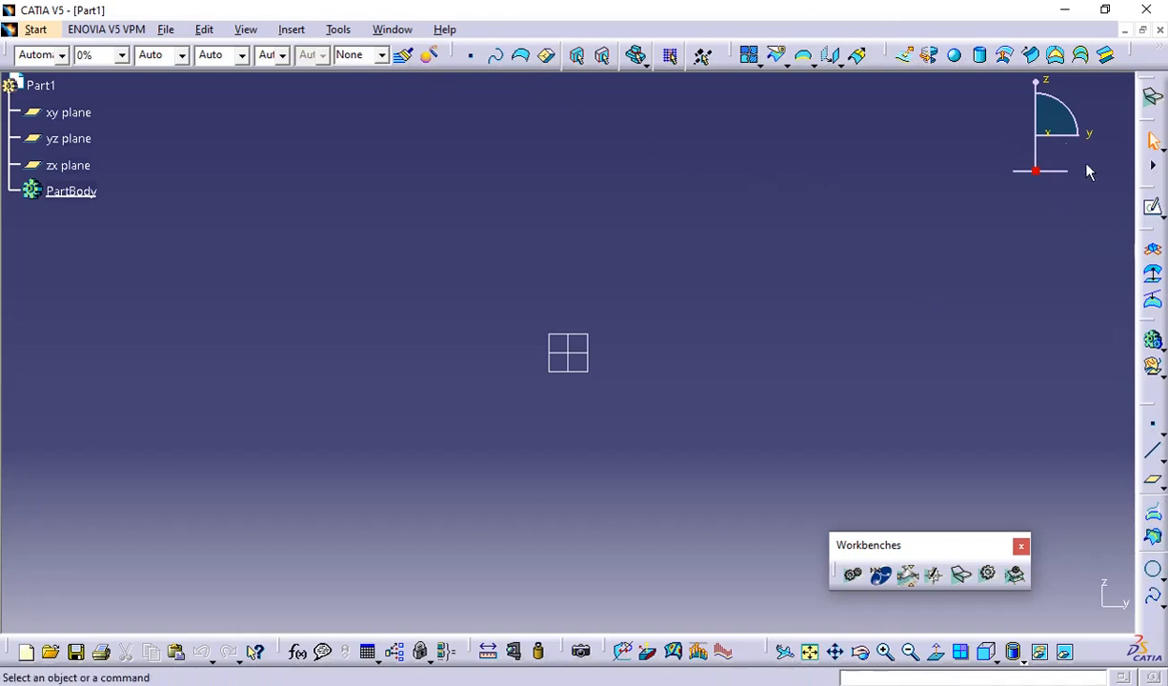
left_click(1151, 210)
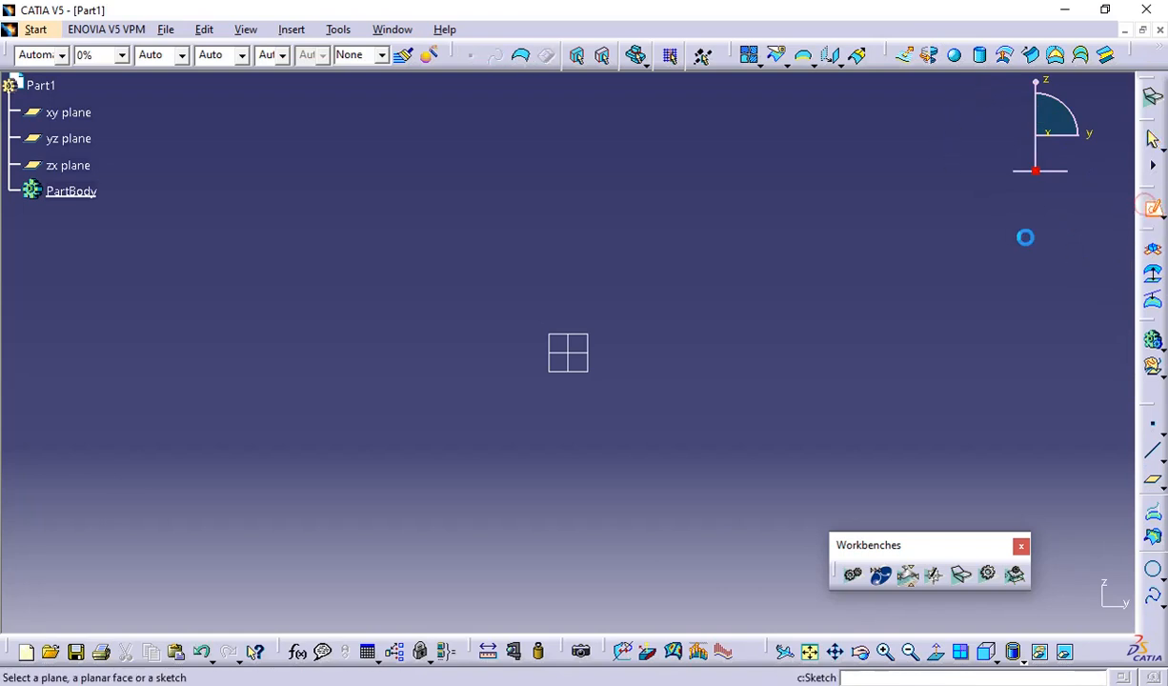
left_click(585, 368)
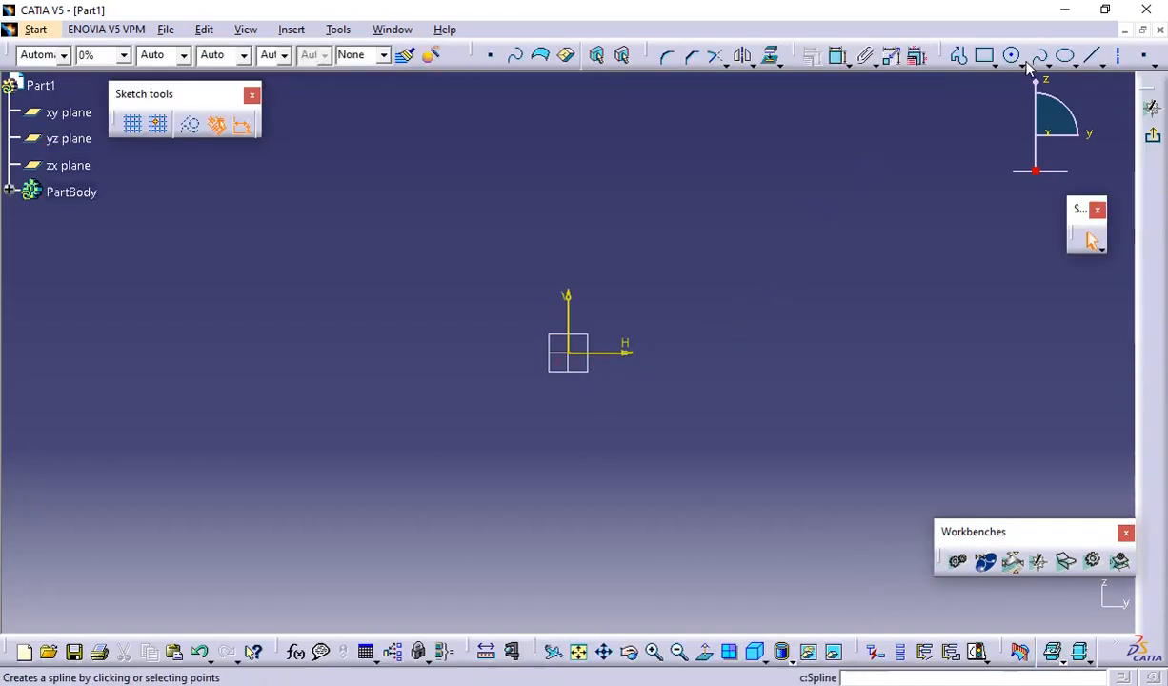
Step: Sketch a parabola by focus at the origin, its apex about 48 mm above and its ends on both sides near the horizontal axis, and exit the sketch
left_click(1076, 64)
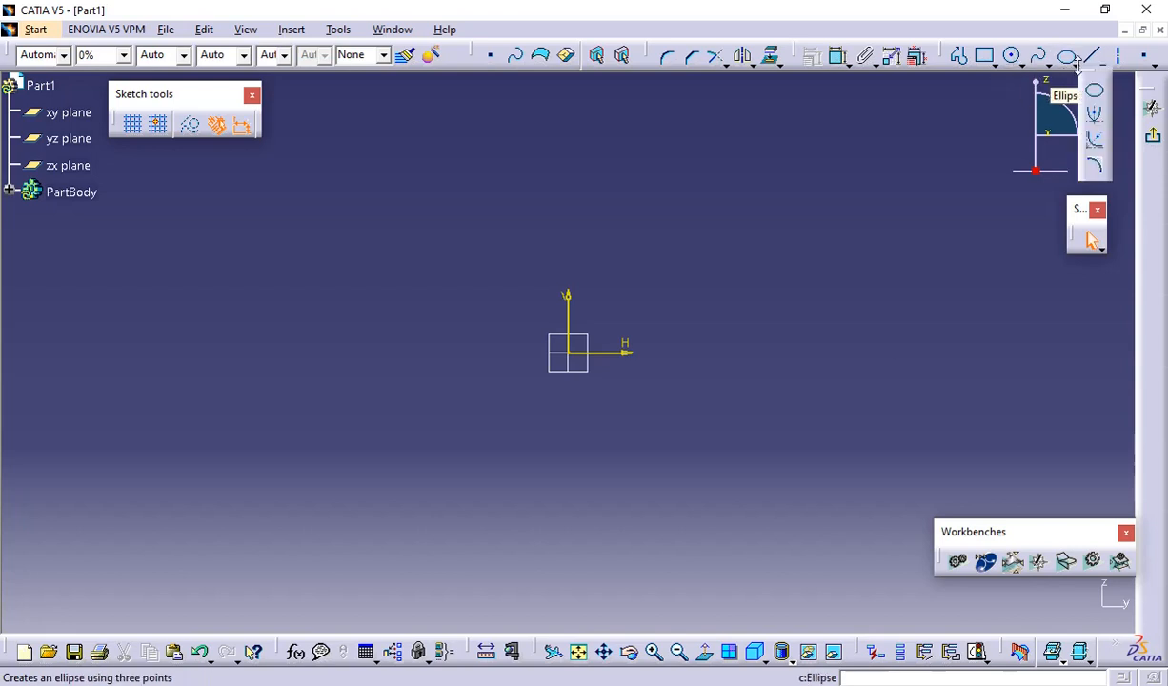
left_click(1096, 118)
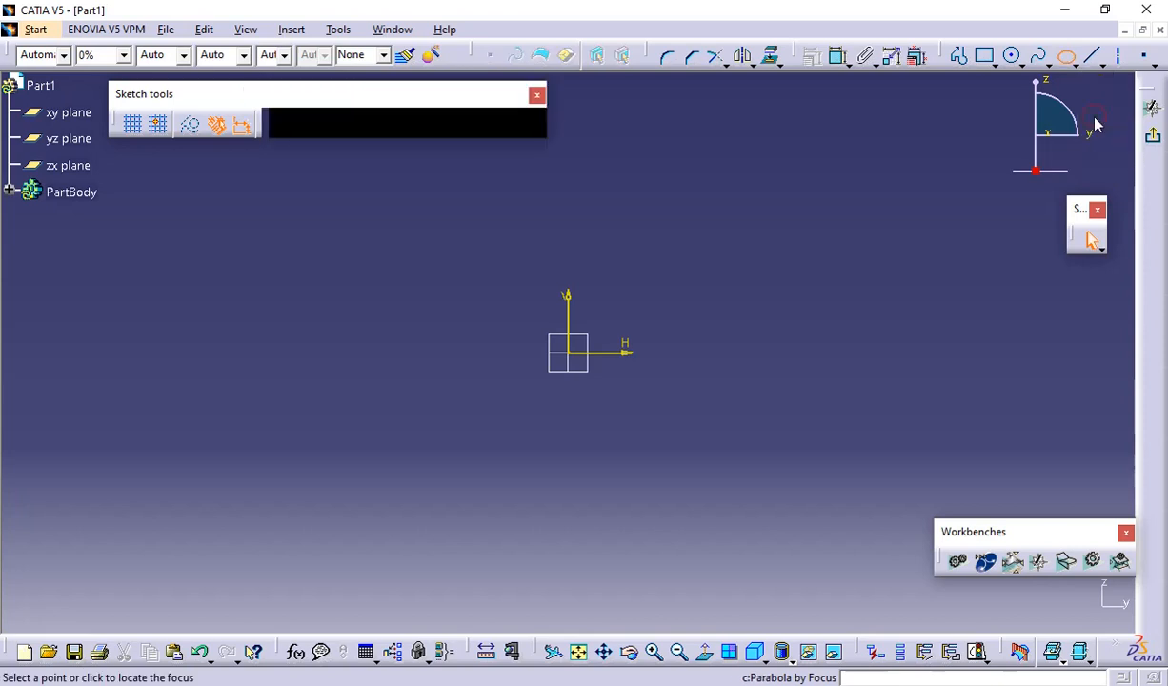
left_click(574, 356)
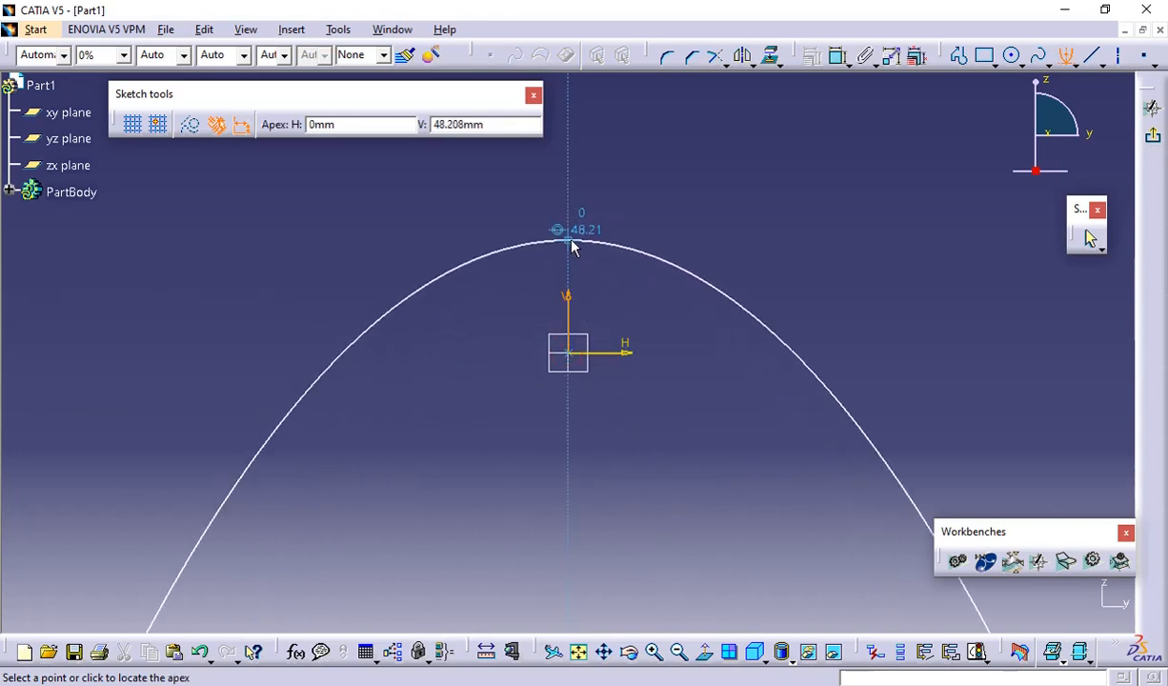
left_click(571, 244)
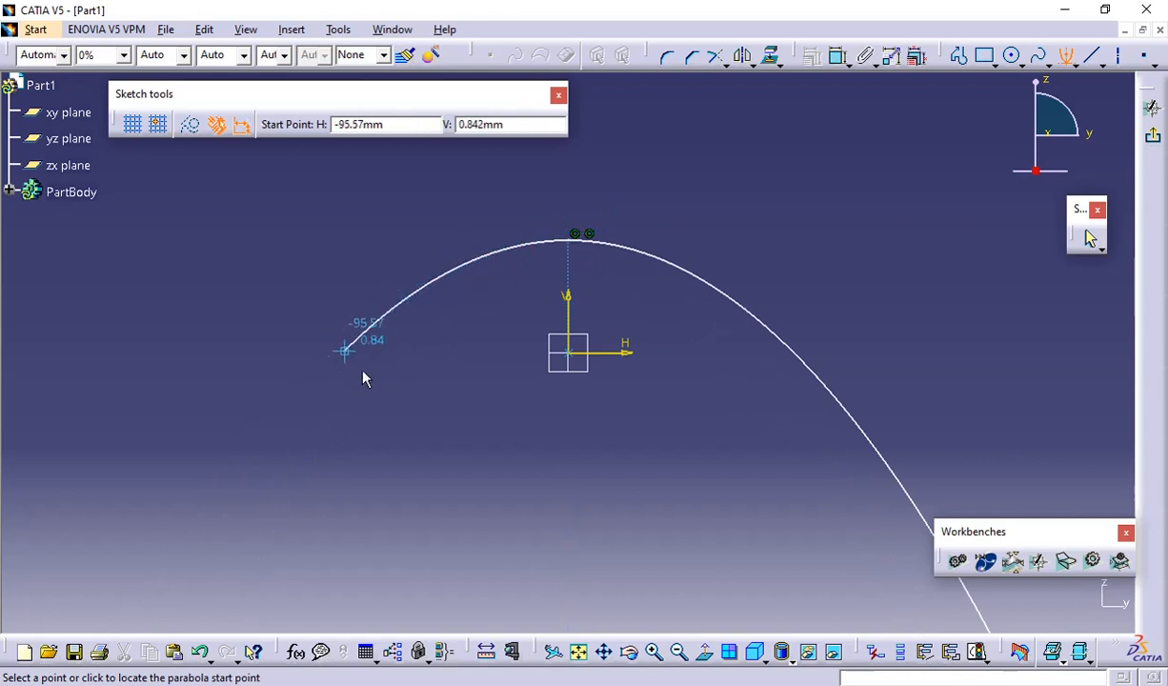
left_click(345, 352)
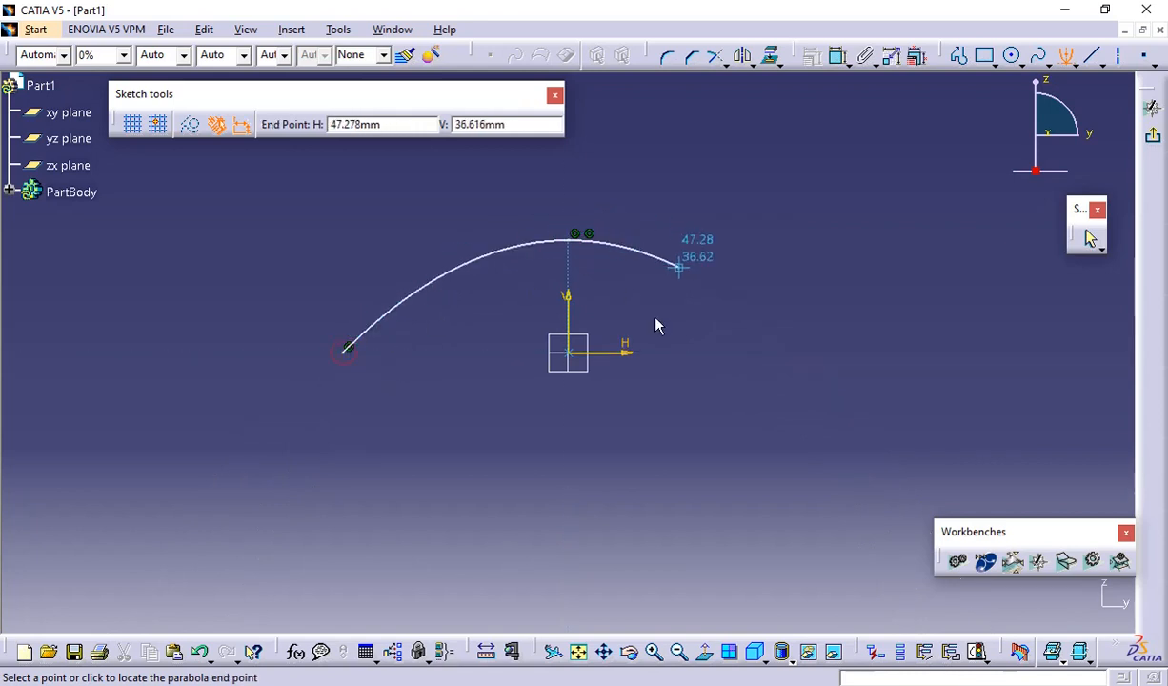
left_click(789, 352)
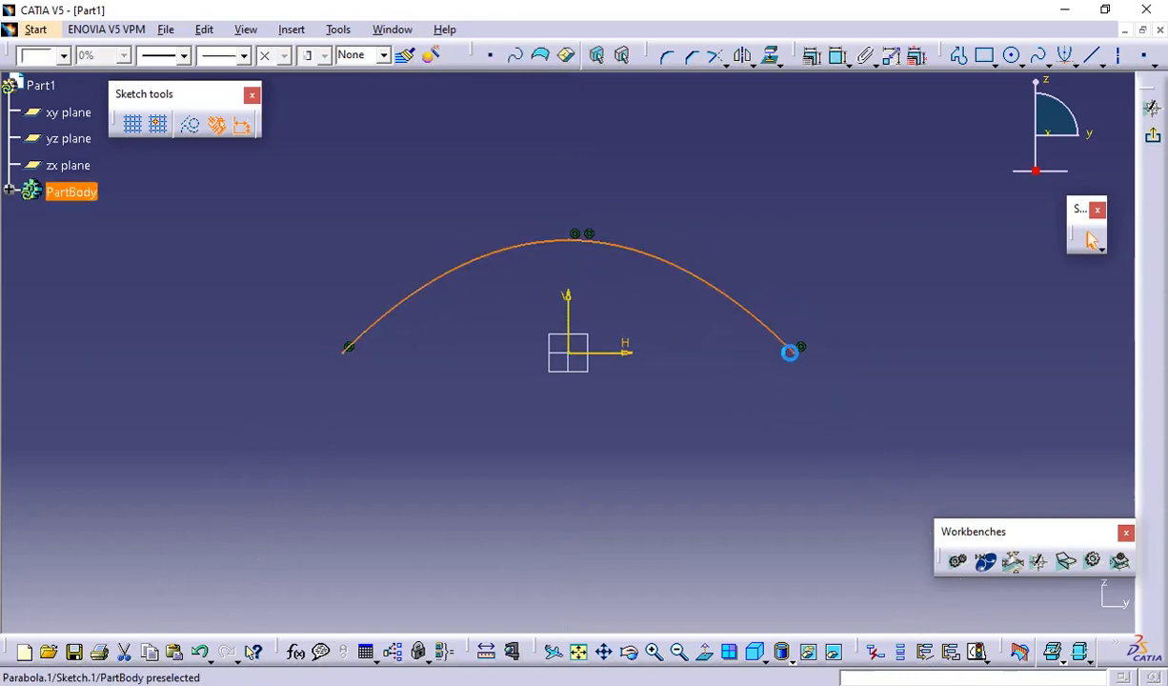
left_click(1151, 106)
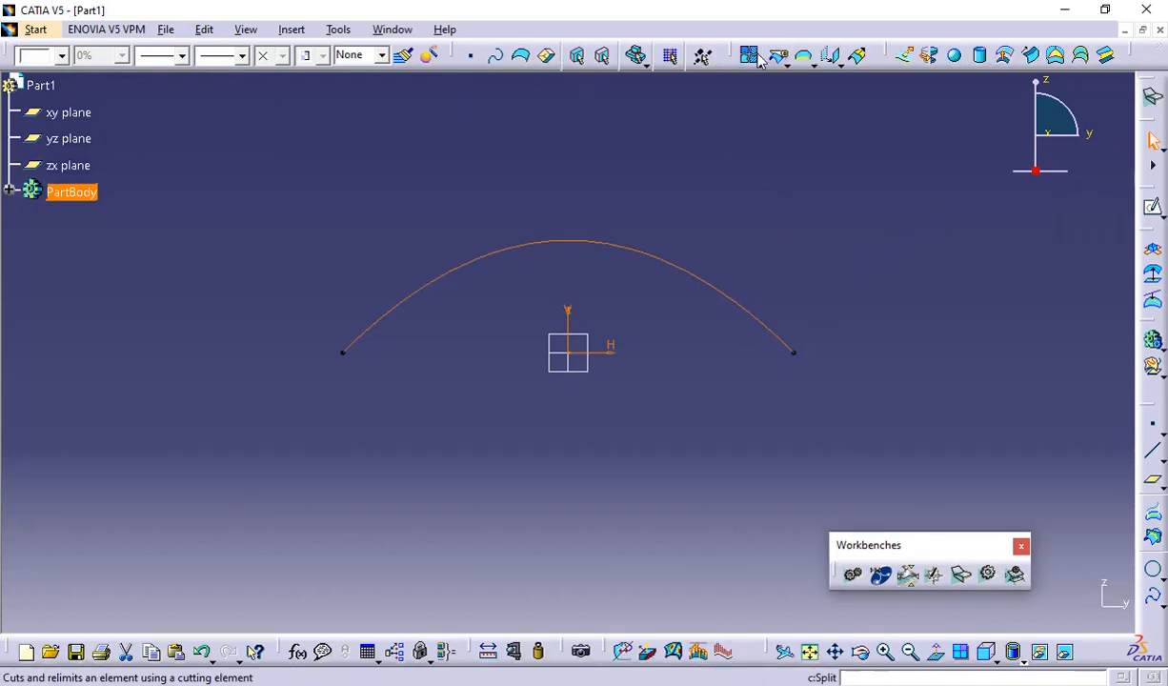
Step: Start an extruded surface from the parabola sketch, using the sketch normal as its direction
left_click(904, 55)
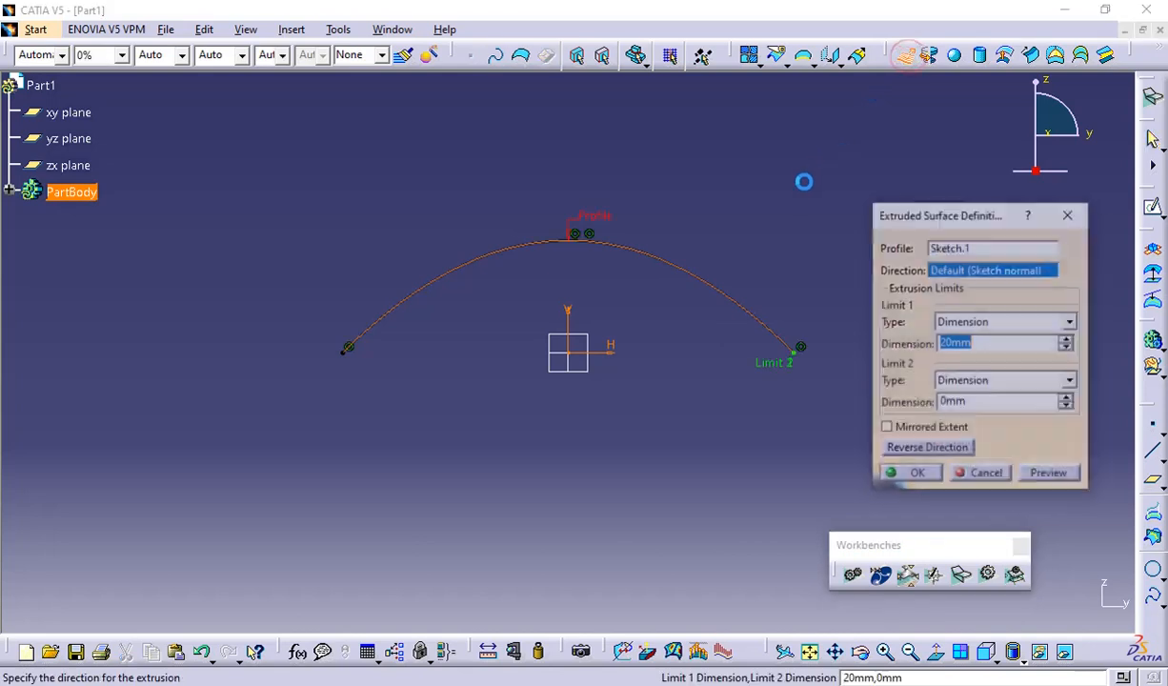
middle_click_drag(804, 180, 654, 329)
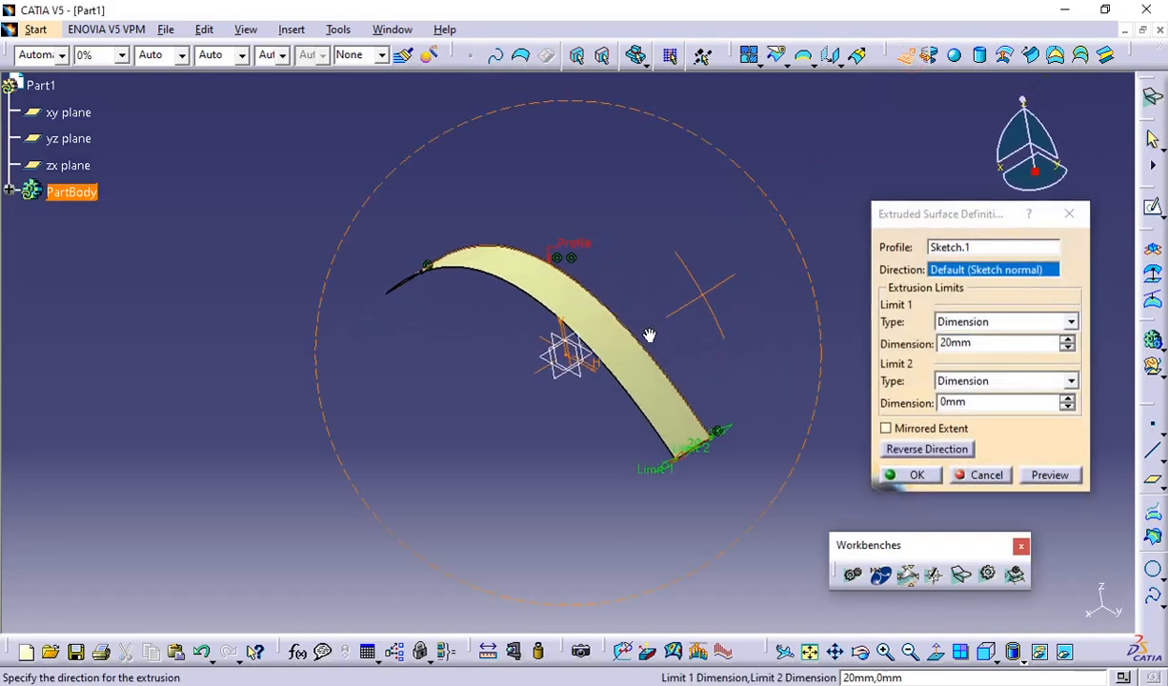
double_click(1001, 344)
type("1")
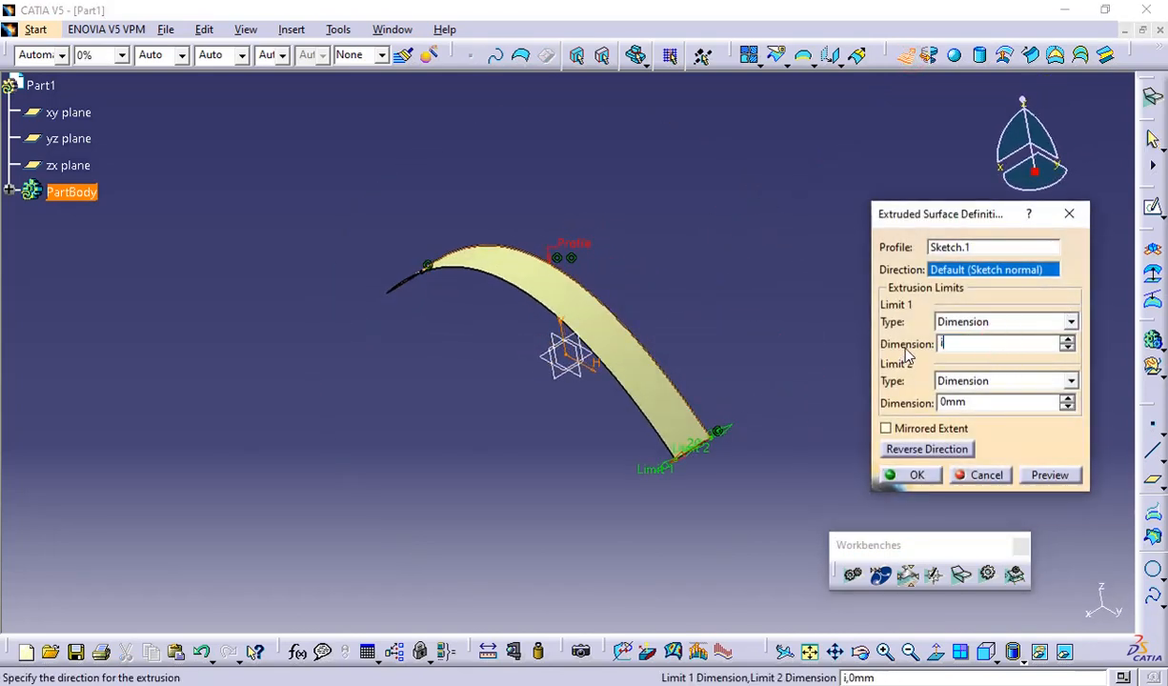
type("m")
left_click(883, 428)
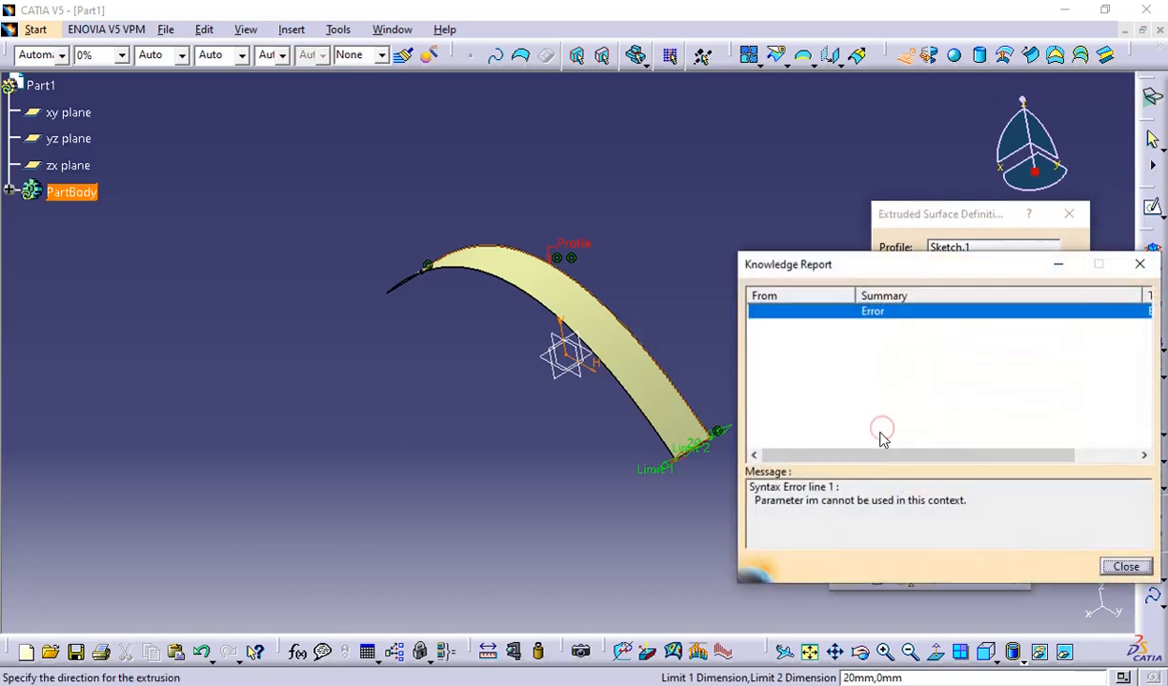
left_click(1138, 264)
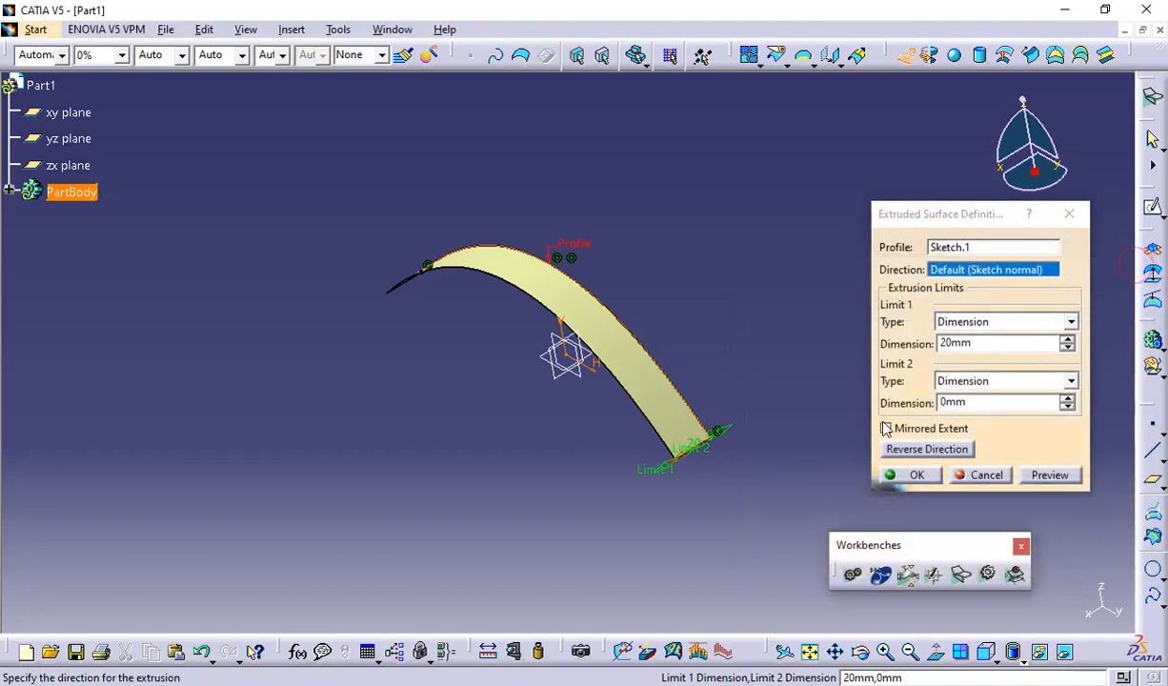
Step: Set the extrusion's first limit to 50 mm with mirrored extent and create the curved surface
double_click(981, 341)
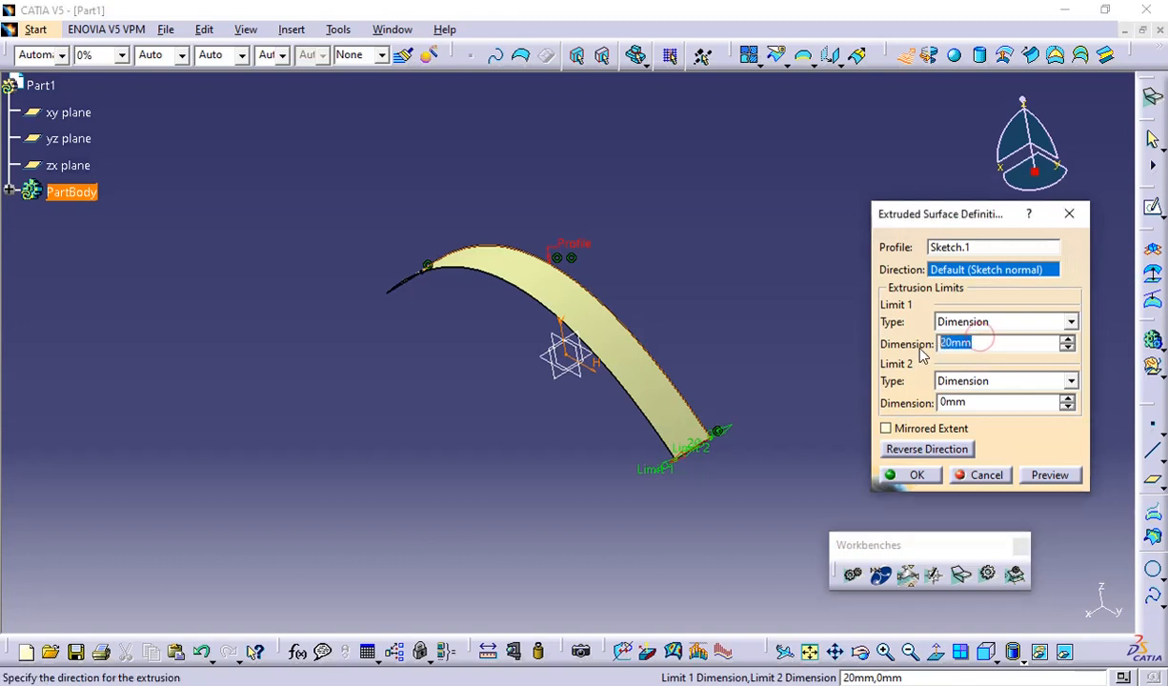
key("BackSpace")
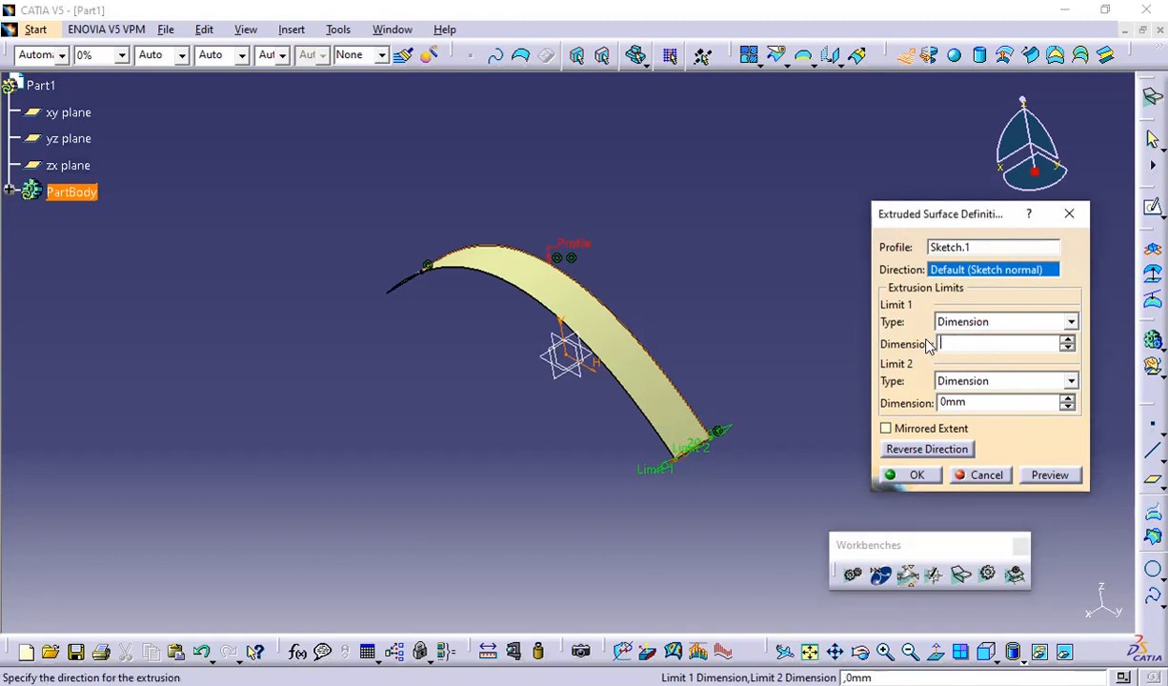
type("5n")
key("BackSpace")
type("0")
left_click(886, 428)
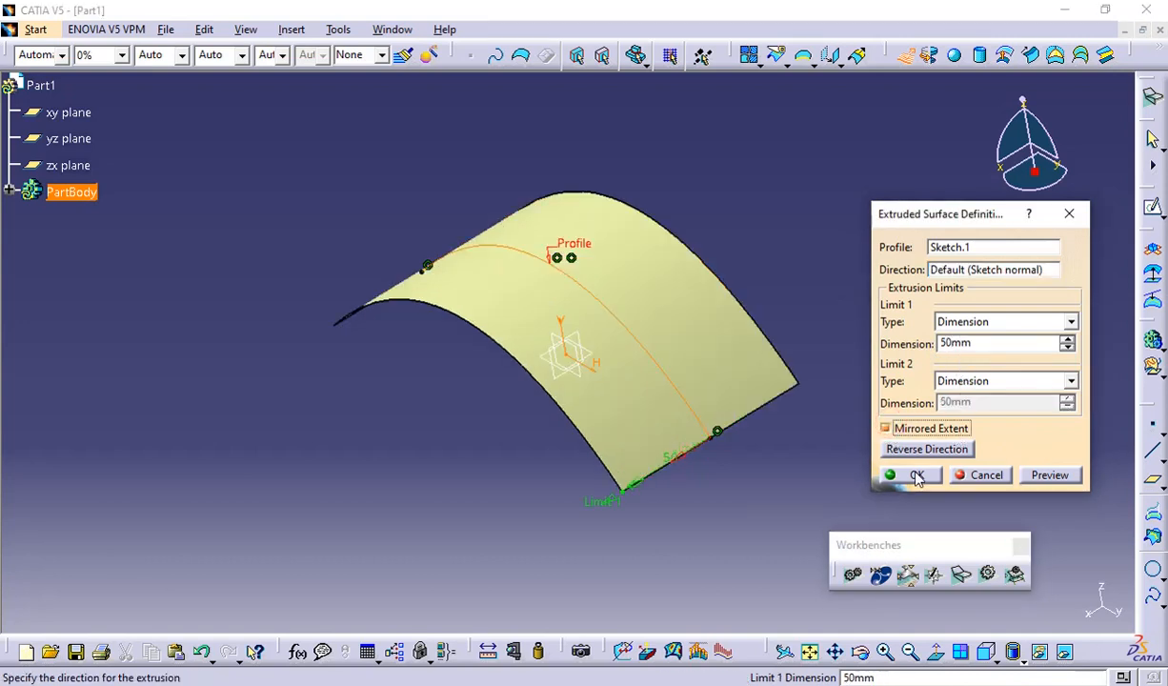
left_click(914, 475)
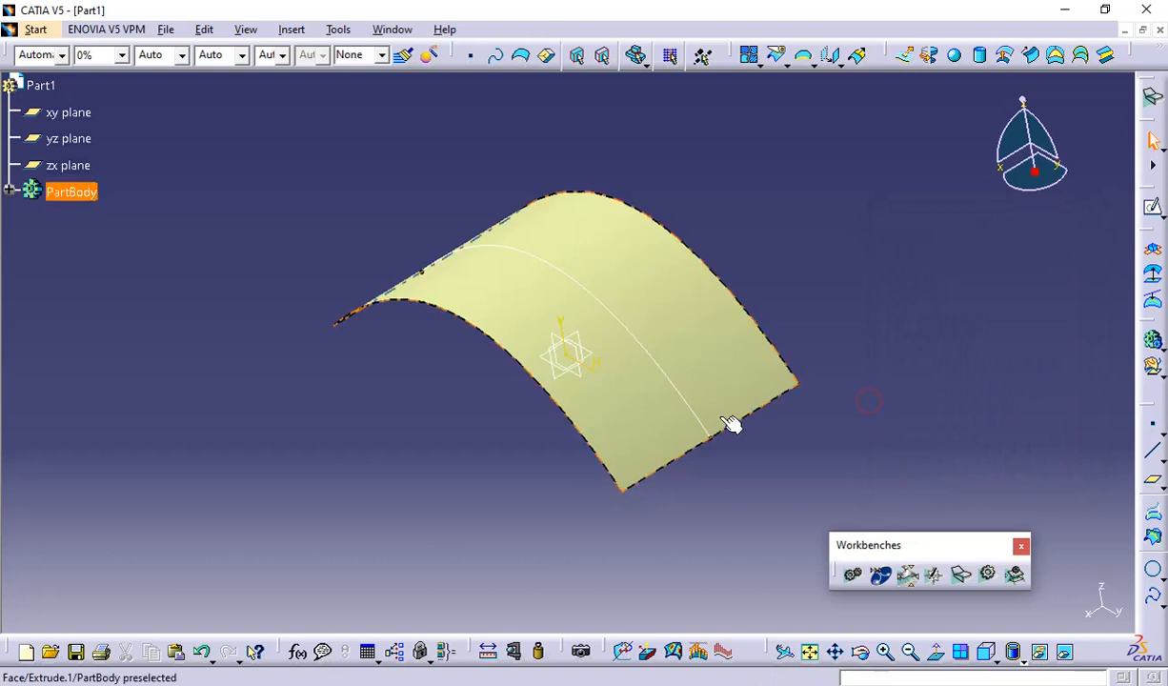
Step: Hide the parabola sketch on the extruded surface
middle_click_drag(926, 312, 934, 249)
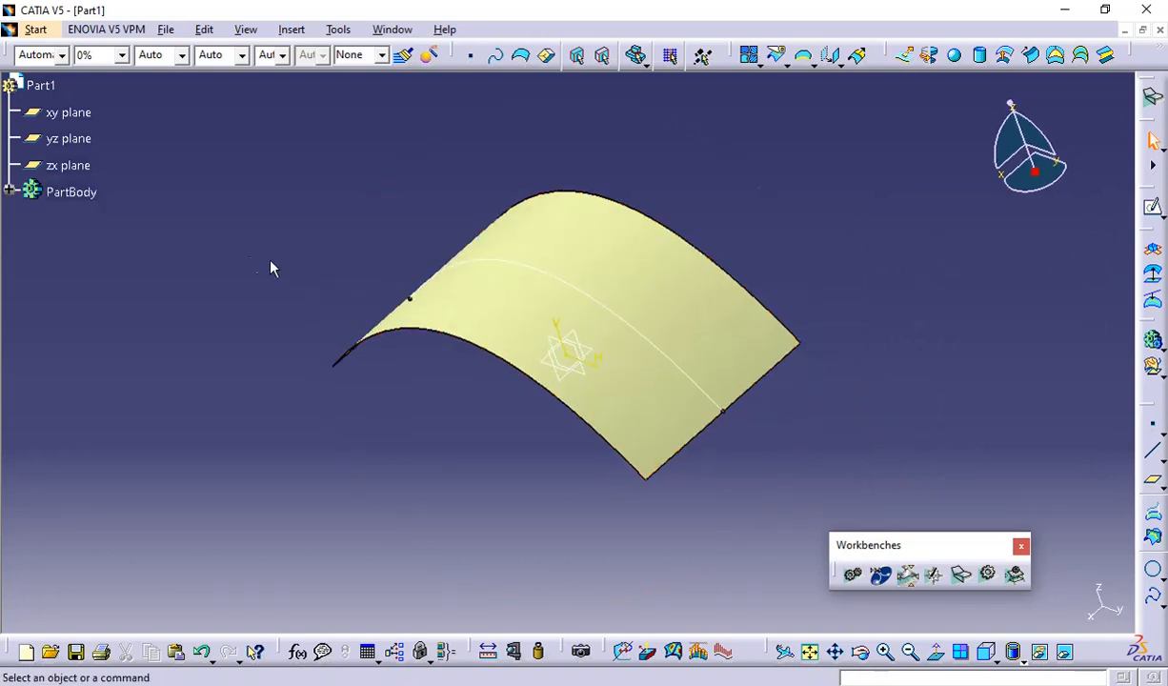
right_click(629, 340)
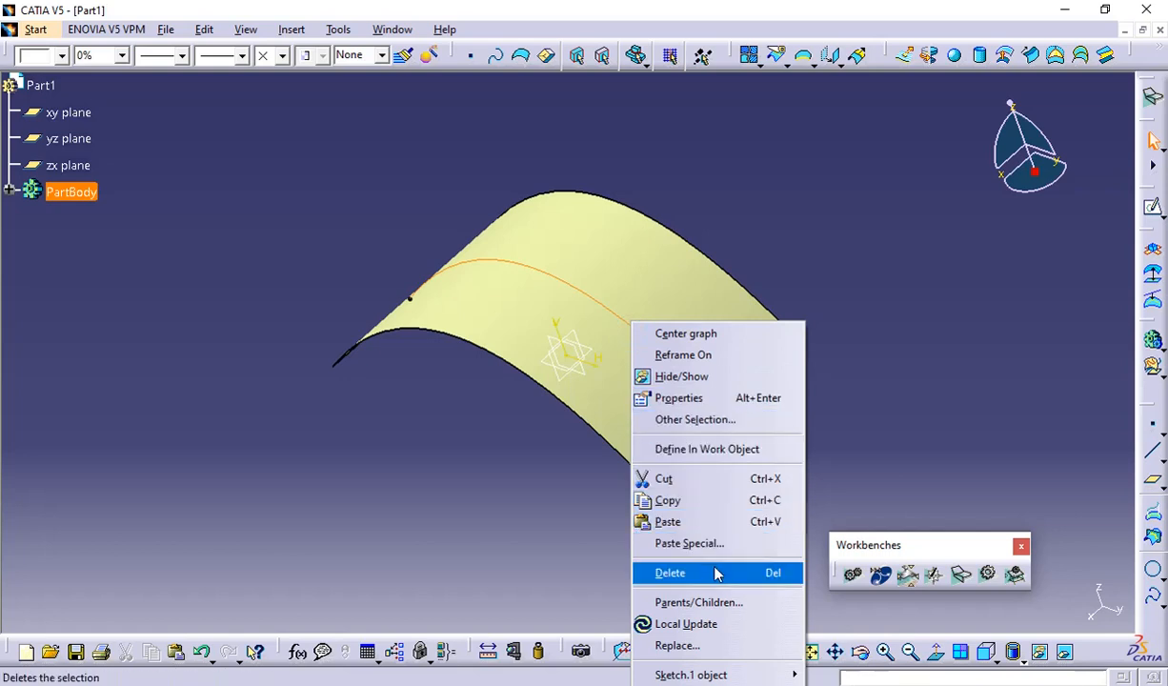
left_click(712, 376)
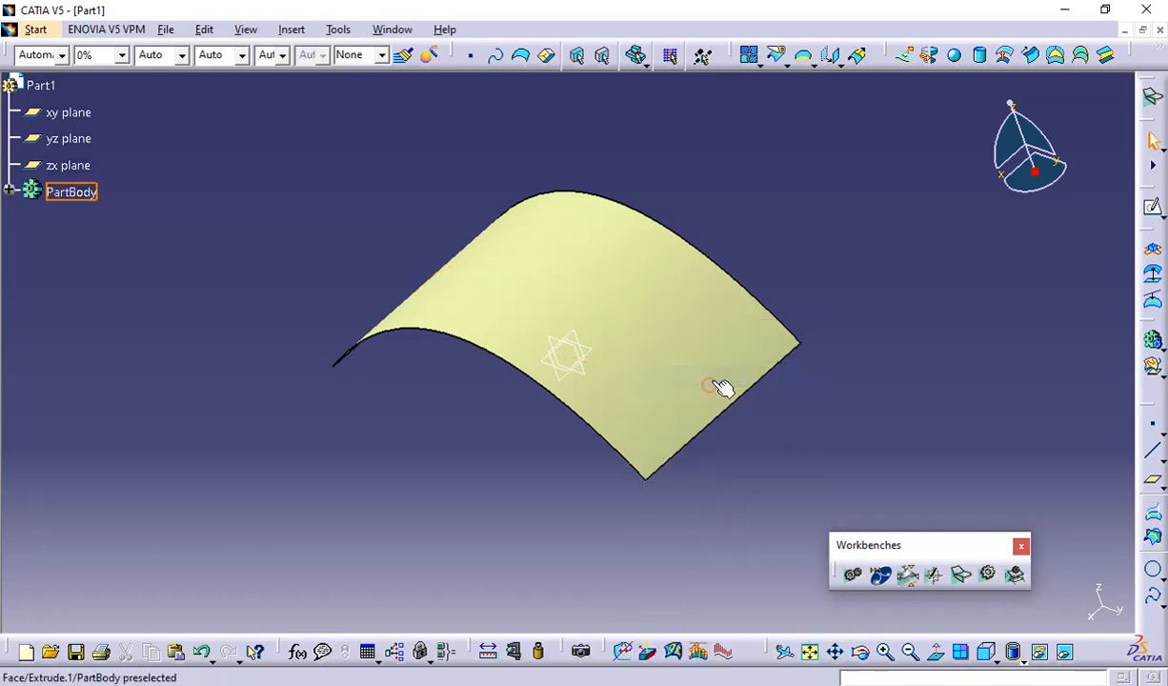
Step: Create a plane offset 200 mm from the xy plane, above the curved surface
middle_click_drag(855, 342, 752, 388)
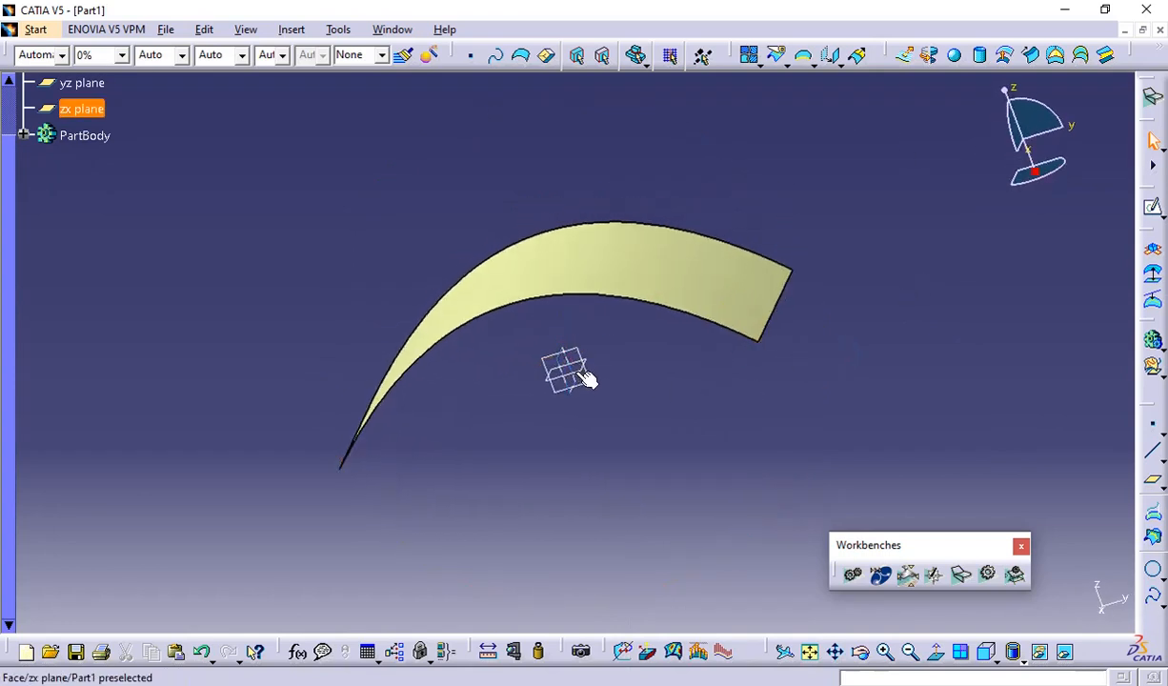
left_click(1154, 487)
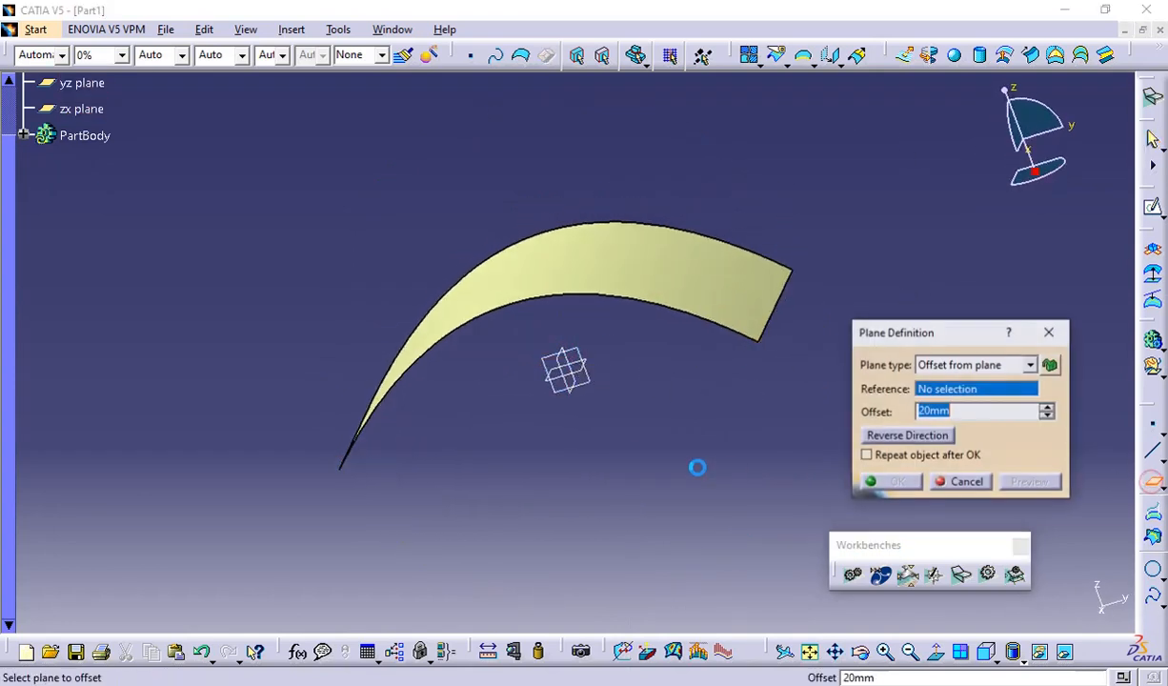
left_click(572, 372)
left_click(962, 412)
double_click(959, 412)
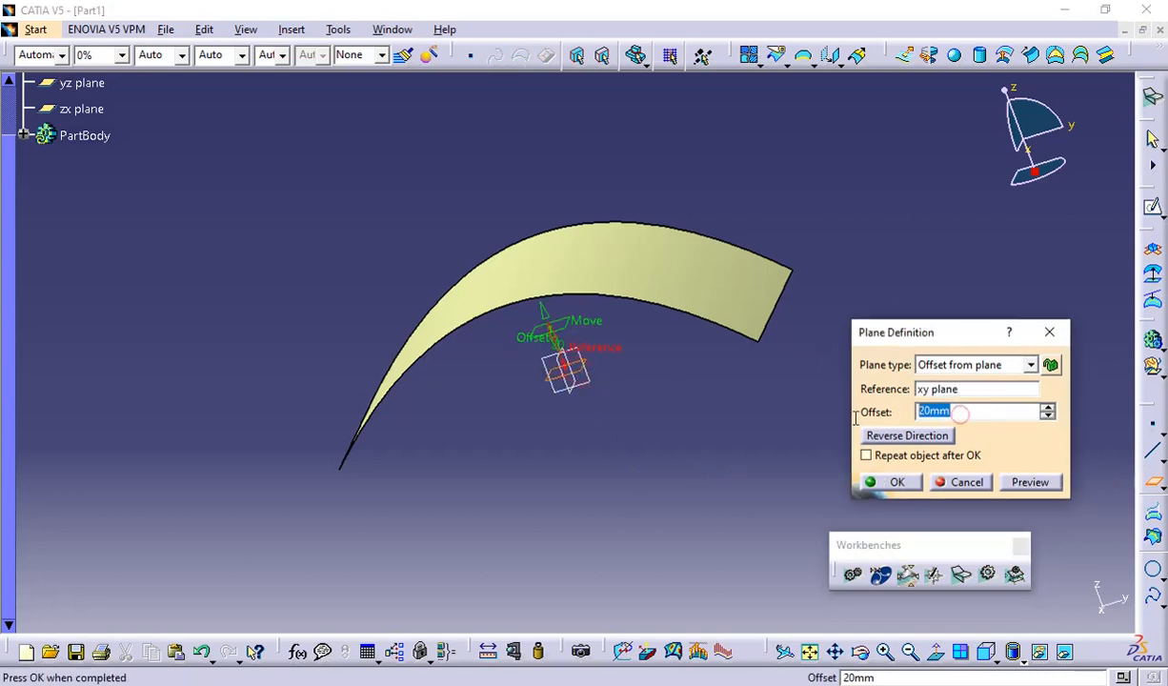
type("2")
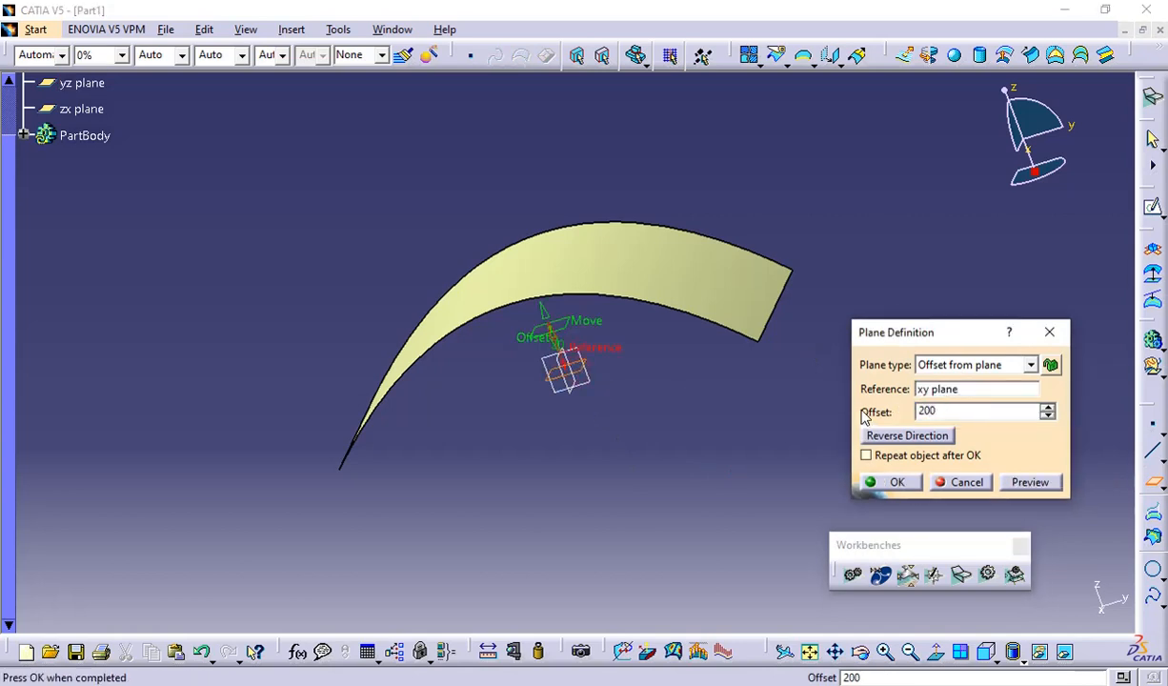
key("Return")
middle_click_drag(771, 388, 789, 507)
scroll(770, 438, "up", 1)
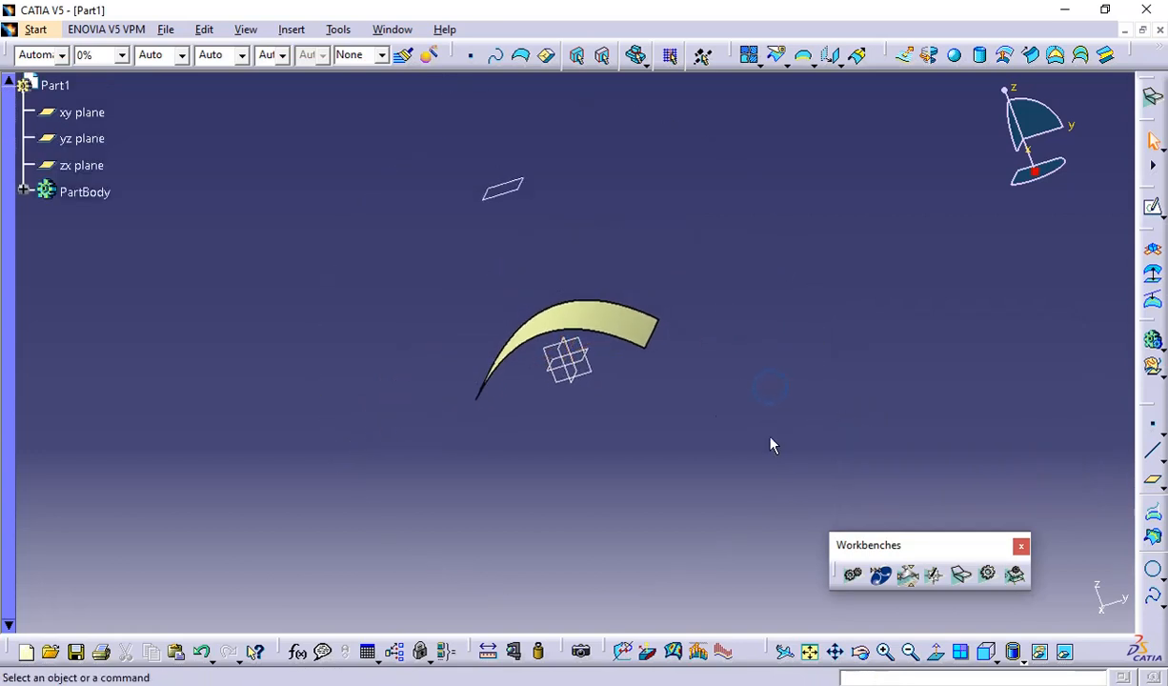
Step: Edit the offset plane and set its offset from the xy plane to 100 mm
middle_click_drag(772, 446, 677, 461)
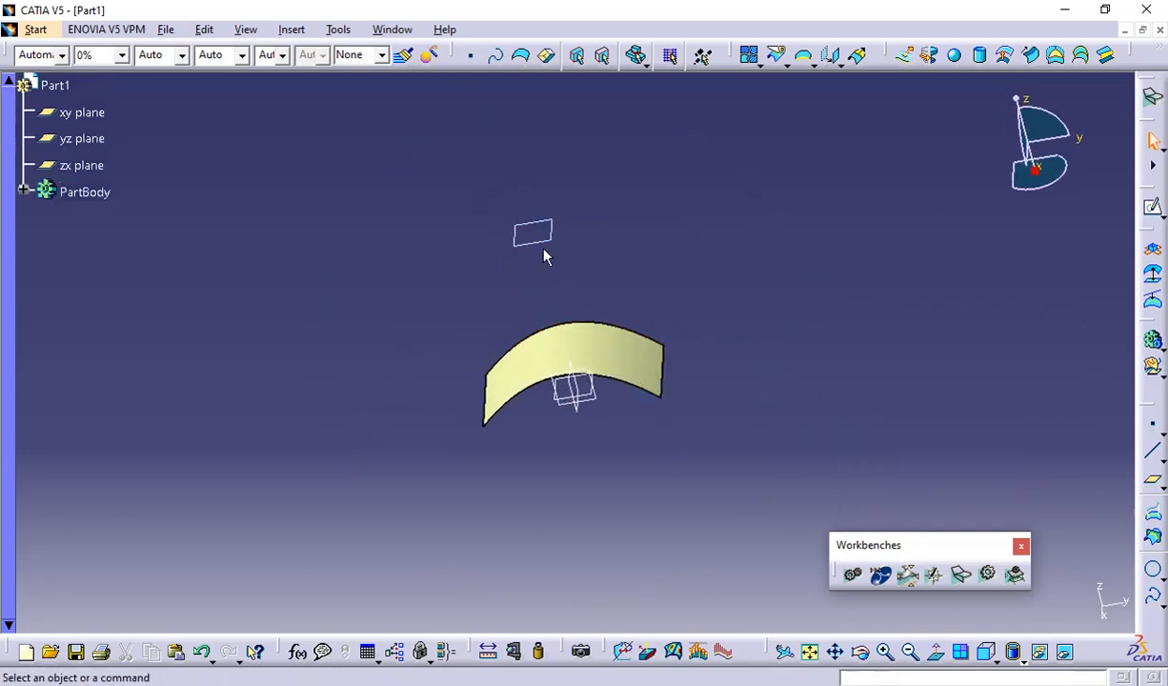
double_click(522, 233)
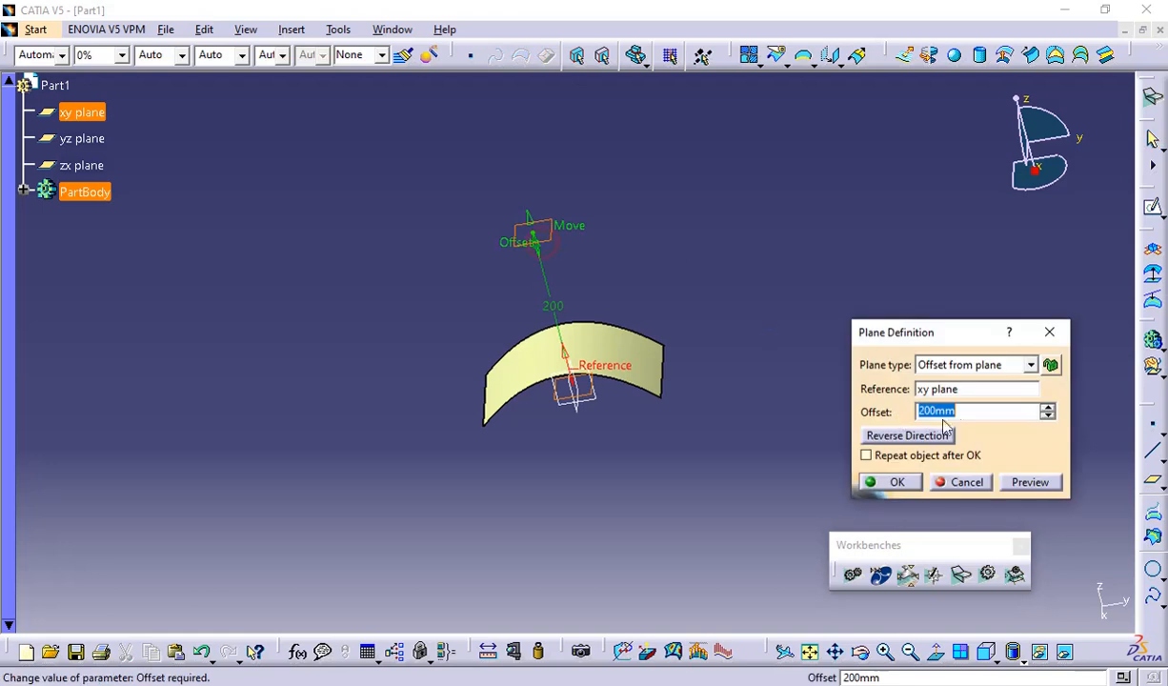
type("100")
key("Return")
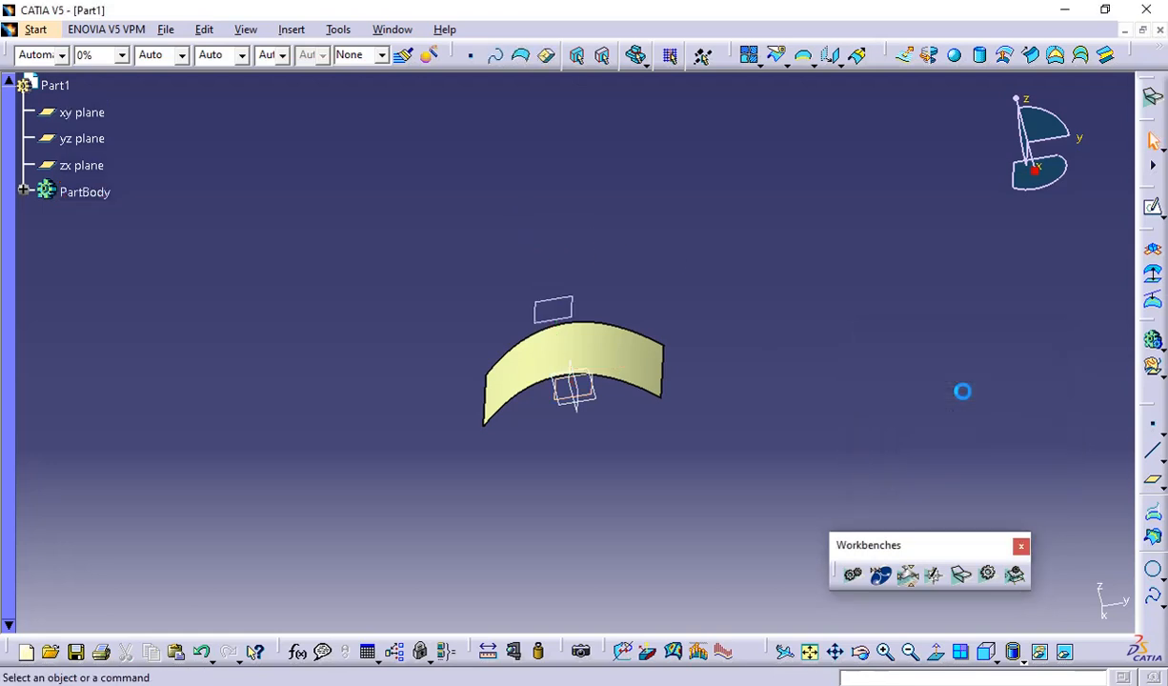
Step: Sketch a winding five-point spline on the offset plane, zigzagging along the length of the curved surface, and exit the sketch
middle_click_drag(823, 439, 667, 343)
left_click(524, 303)
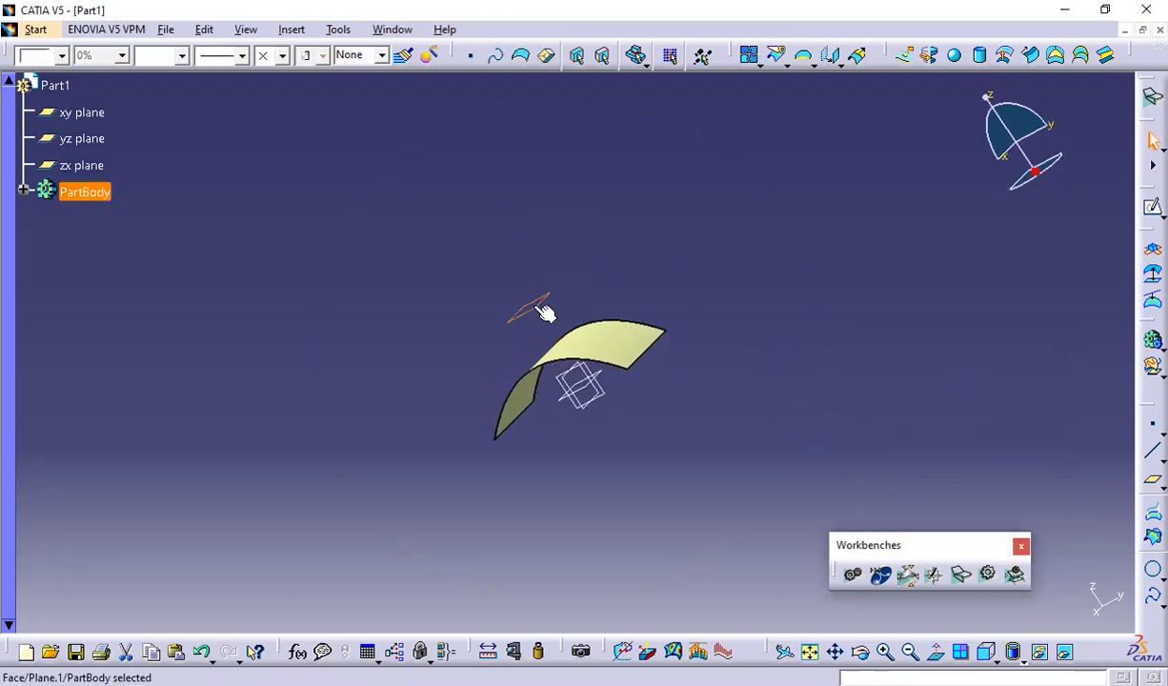
left_click(1152, 207)
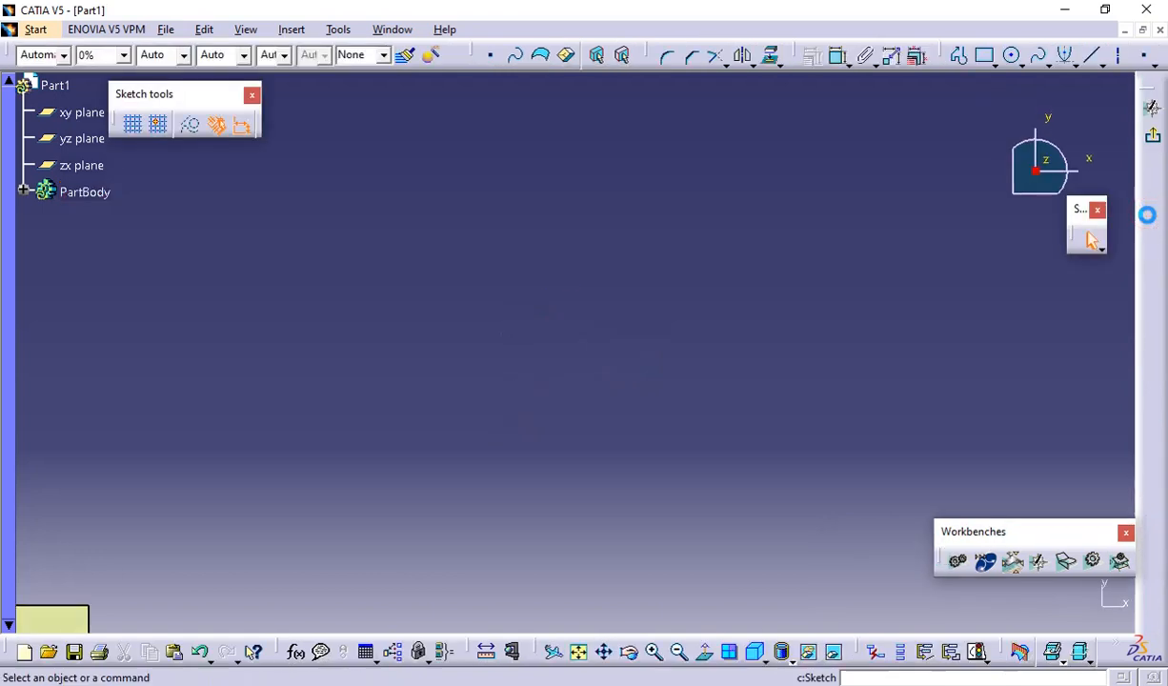
left_click(579, 652)
left_click(1038, 56)
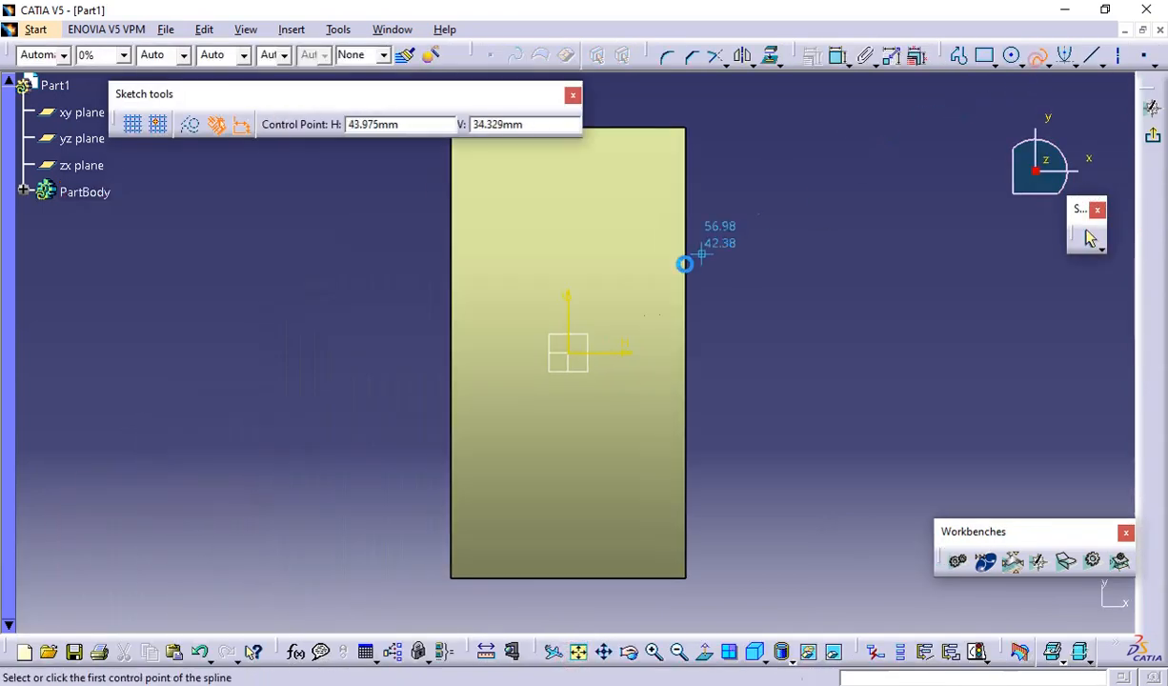
left_click(495, 155)
left_click(631, 236)
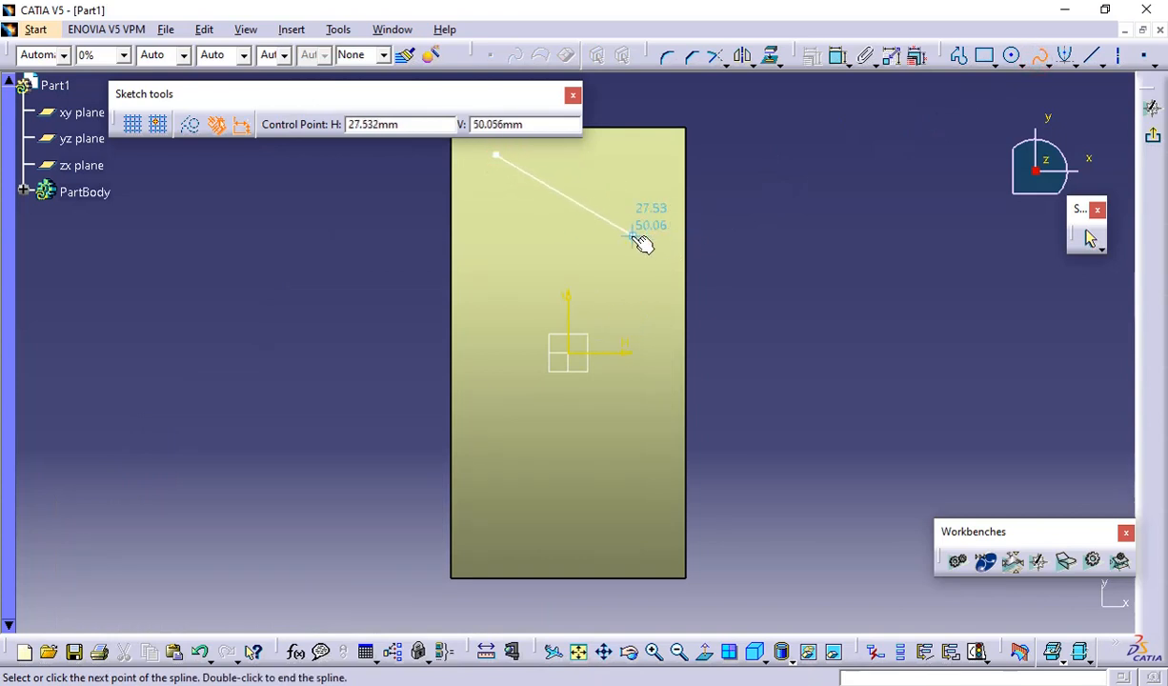
left_click(487, 394)
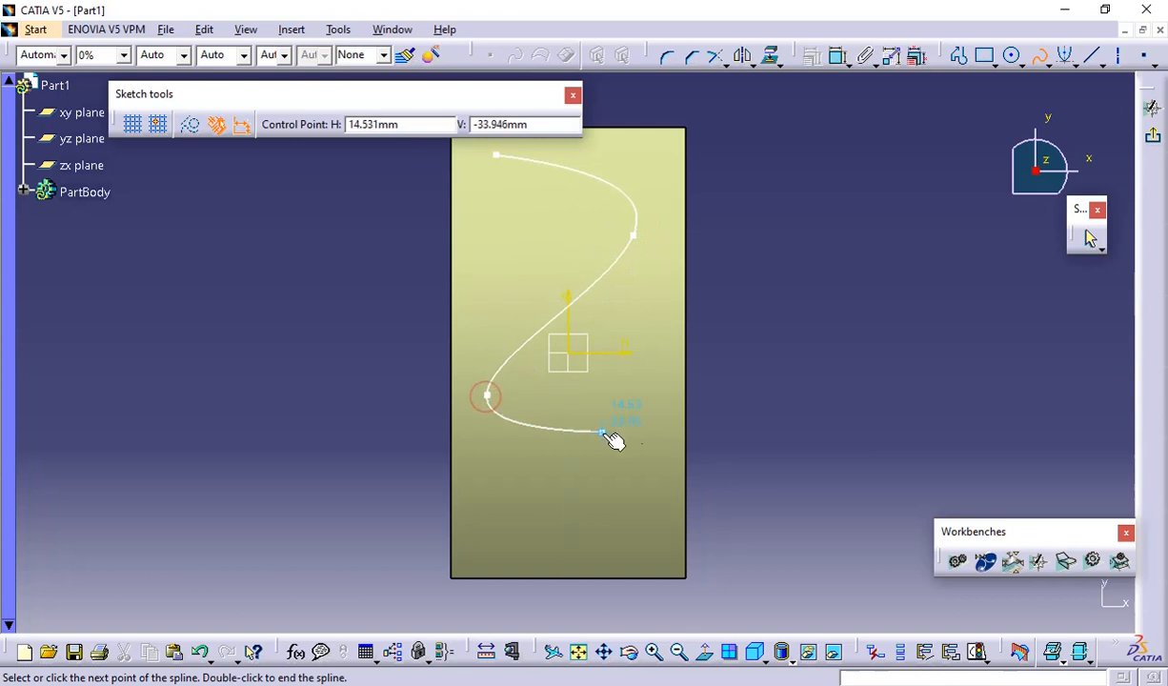
left_click(645, 451)
left_click(521, 538)
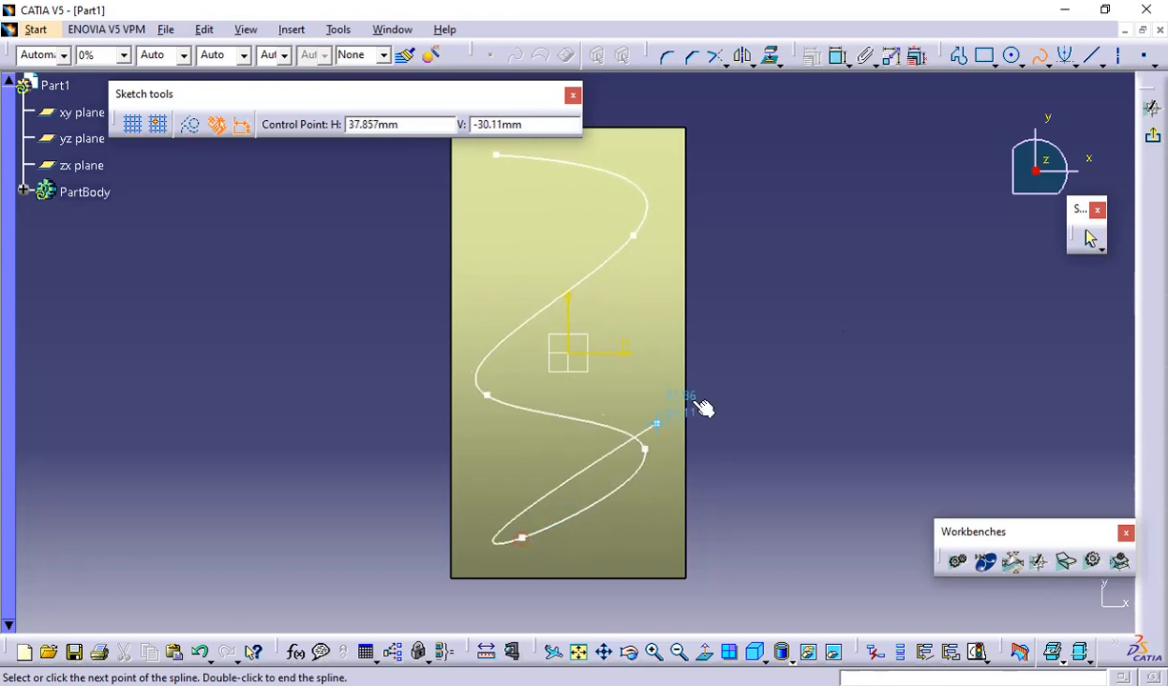
left_click(1089, 237)
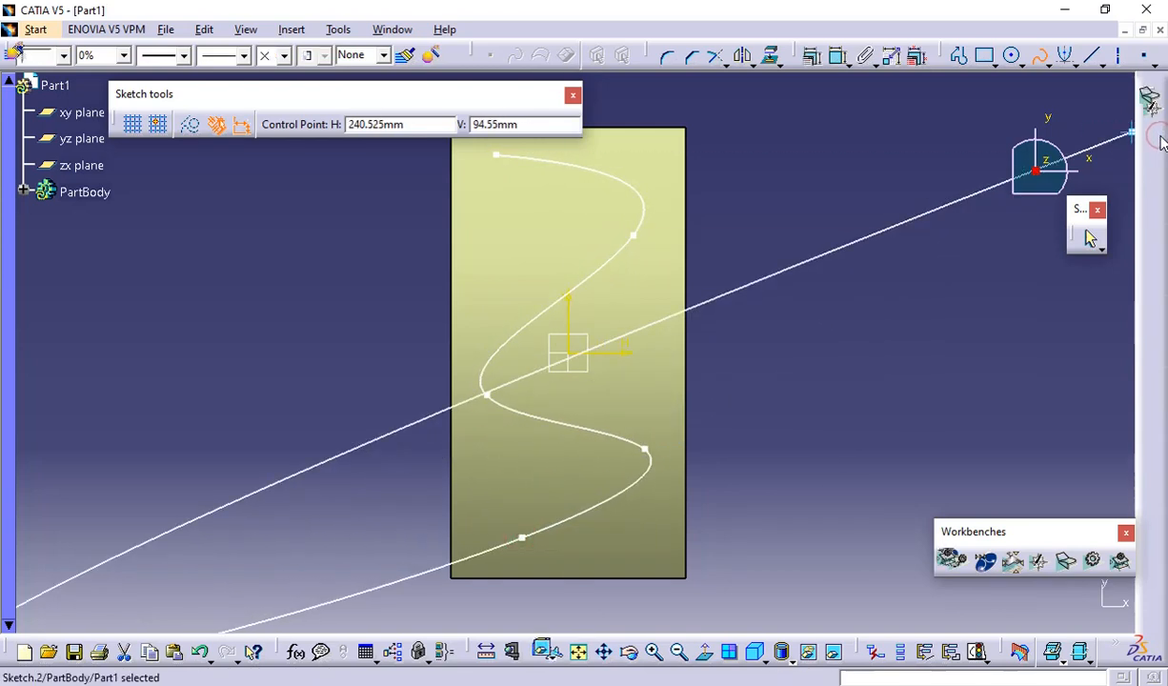
left_click(881, 302)
Step: Start a Normal projection with the spline sketch as the projected element and the extruded surface as the support
mouse_move(881, 302)
middle_mouse_down()
mouse_move(764, 357)
mouse_move(878, 432)
mouse_move(821, 439)
mouse_move(775, 392)
middle_mouse_up()
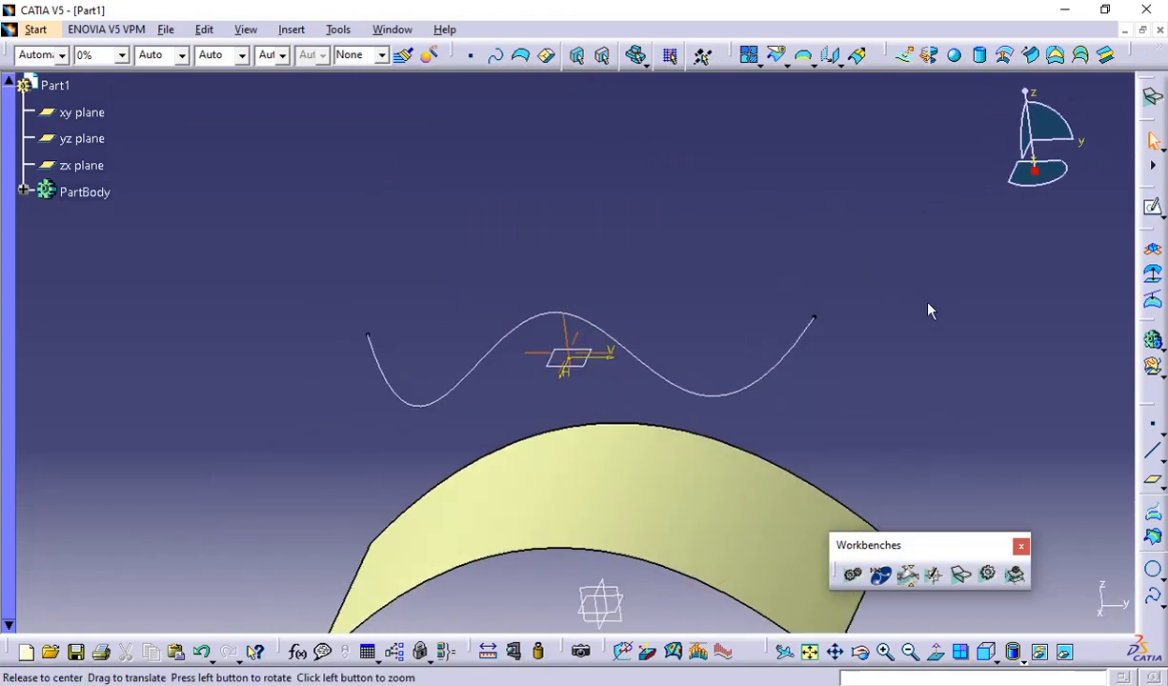
middle_click_drag(928, 307, 720, 329)
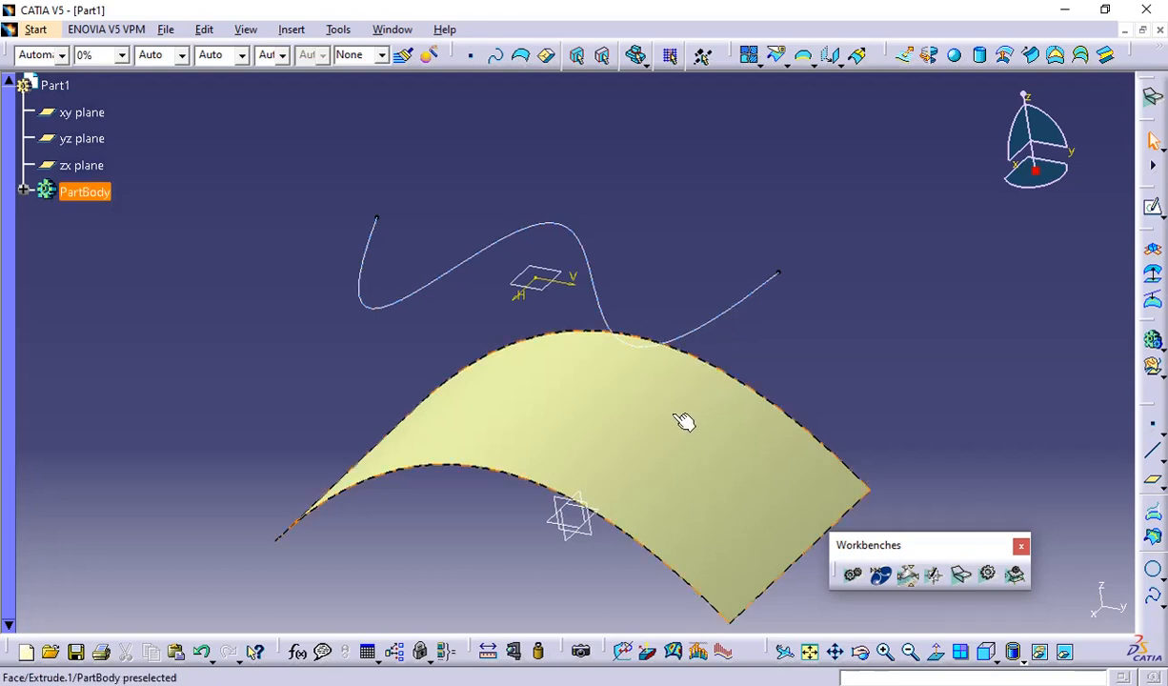
left_click(1152, 513)
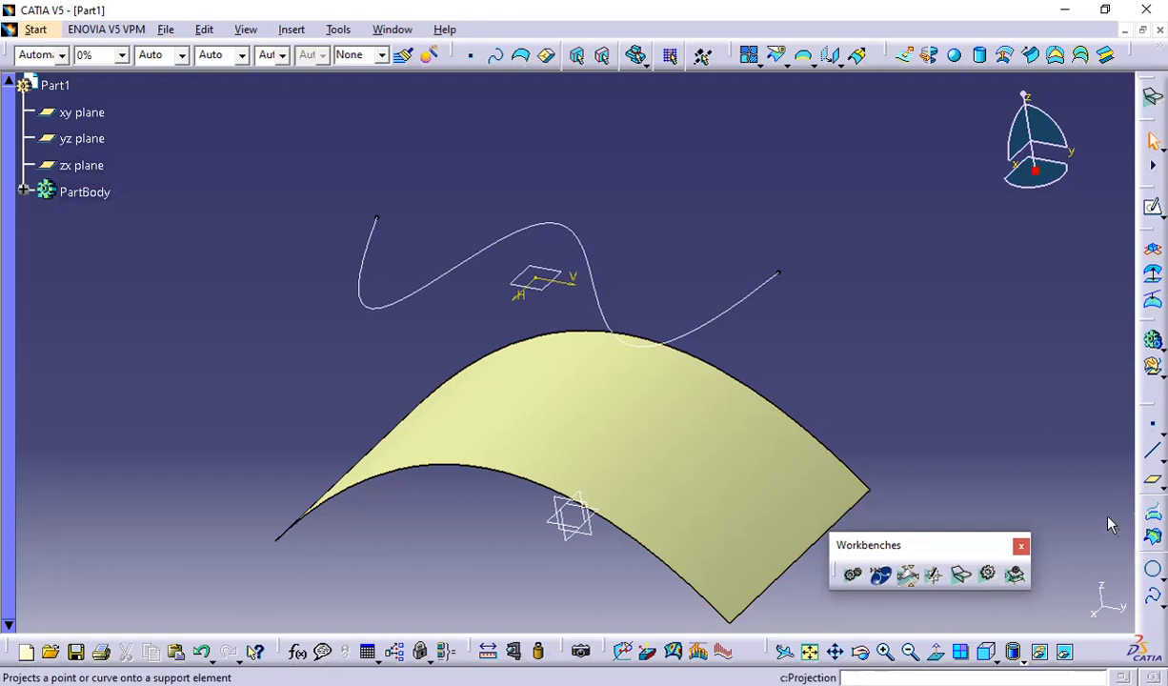
key("Escape")
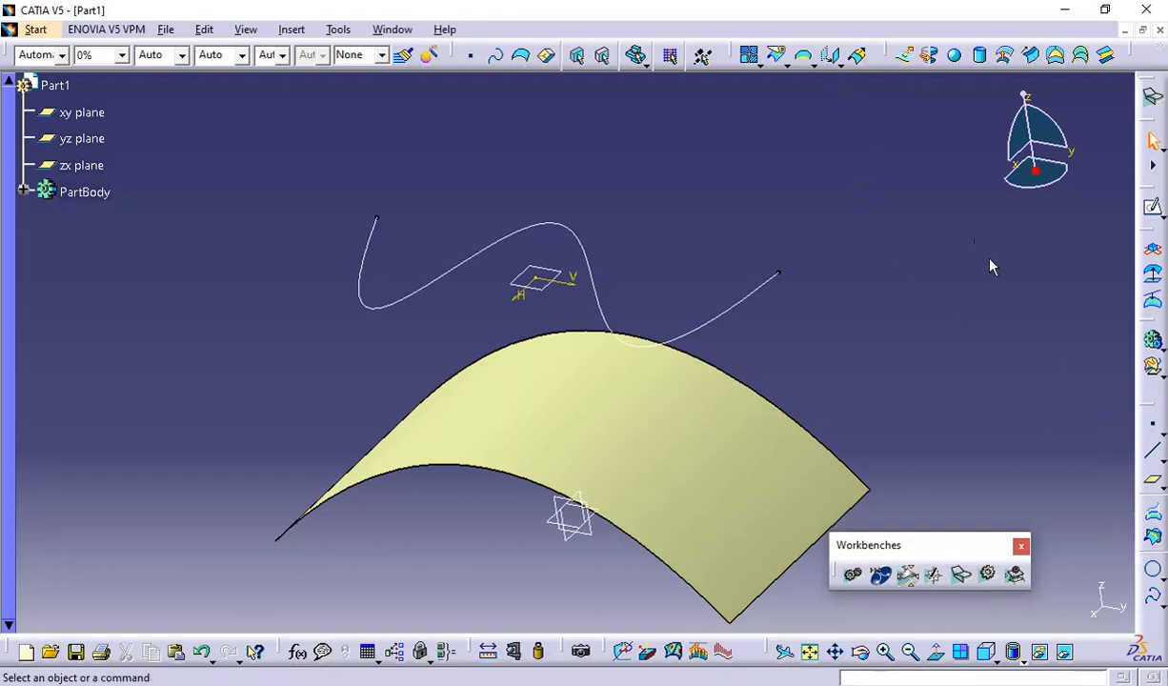
left_click(1153, 514)
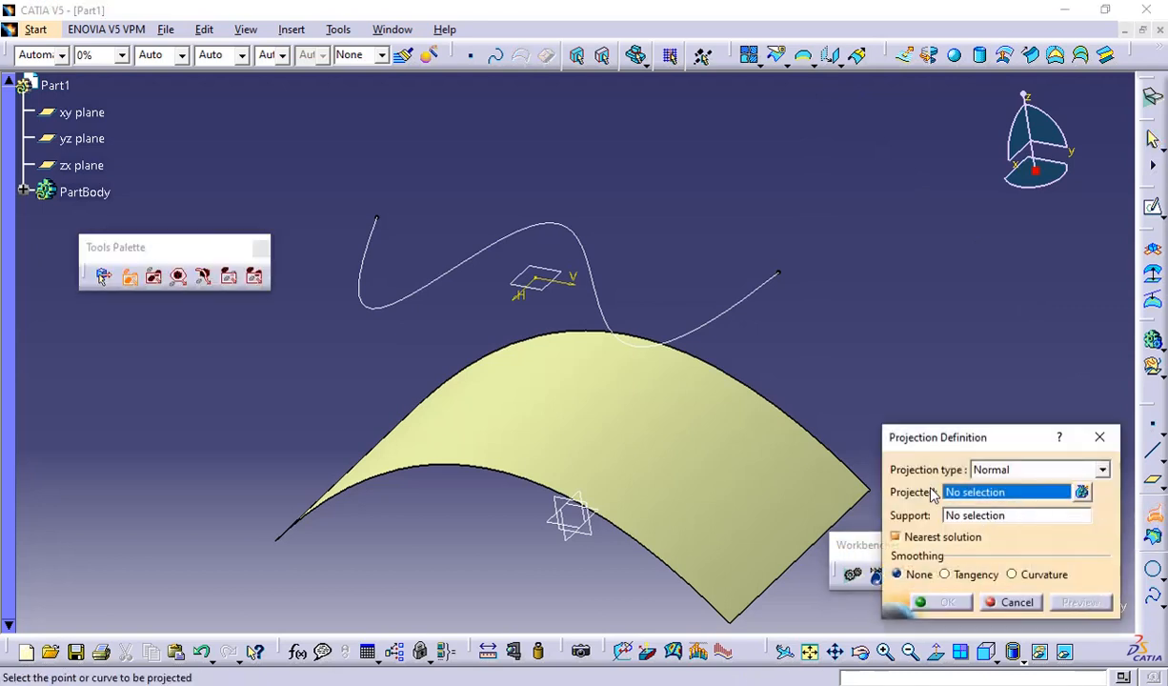
left_click(754, 305)
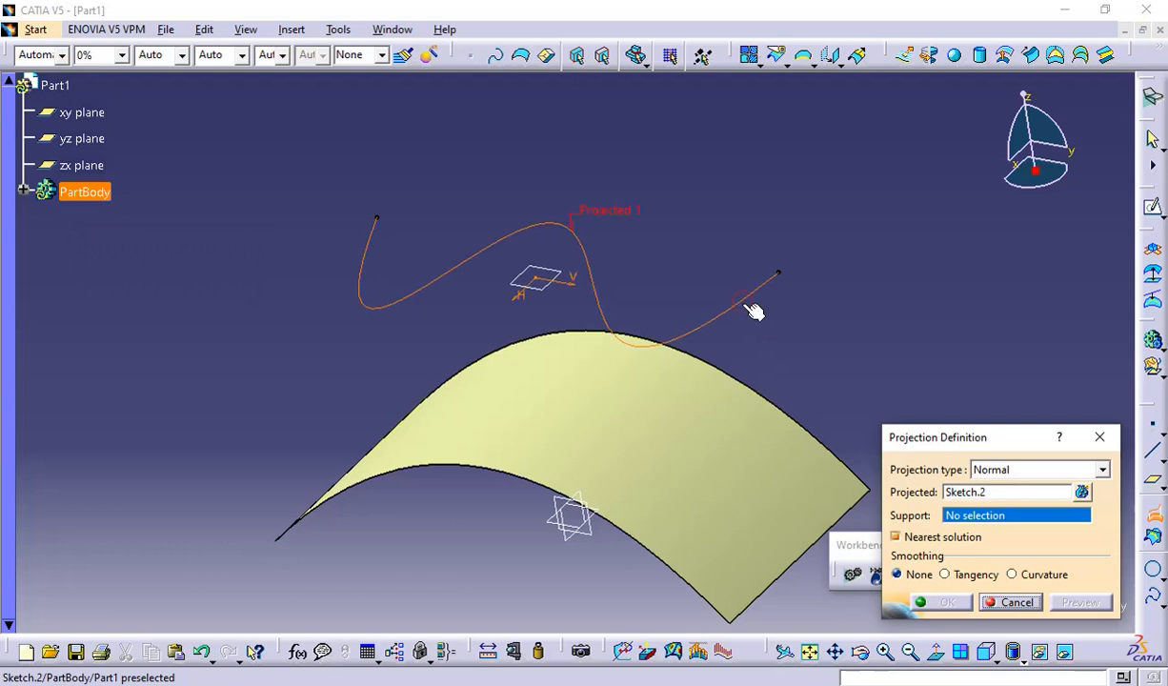
left_click(733, 498)
middle_click_drag(577, 477, 674, 448)
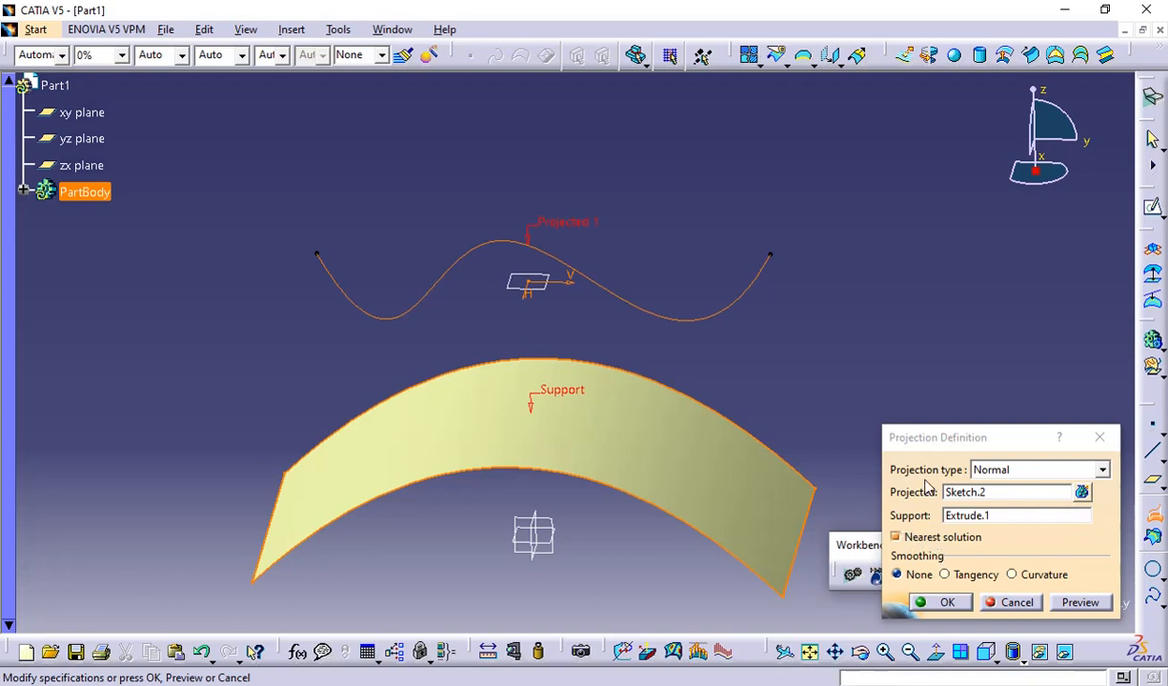
Step: Try the Along a direction projection type and return the type to Normal
left_click(1103, 471)
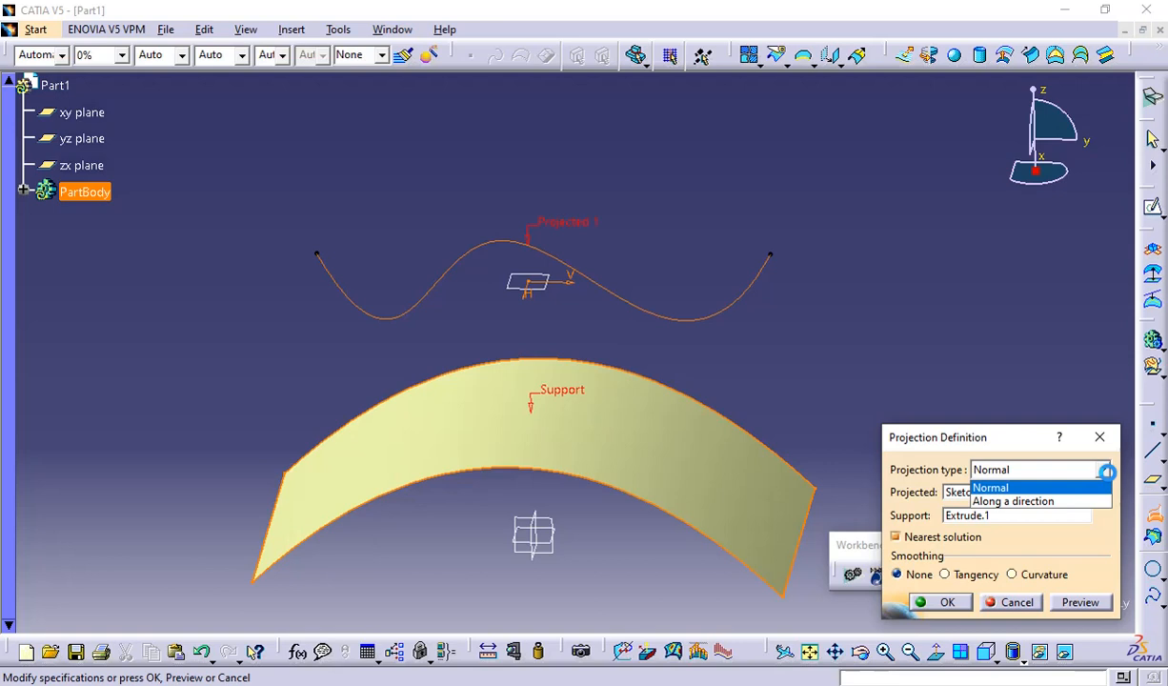
left_click(1051, 502)
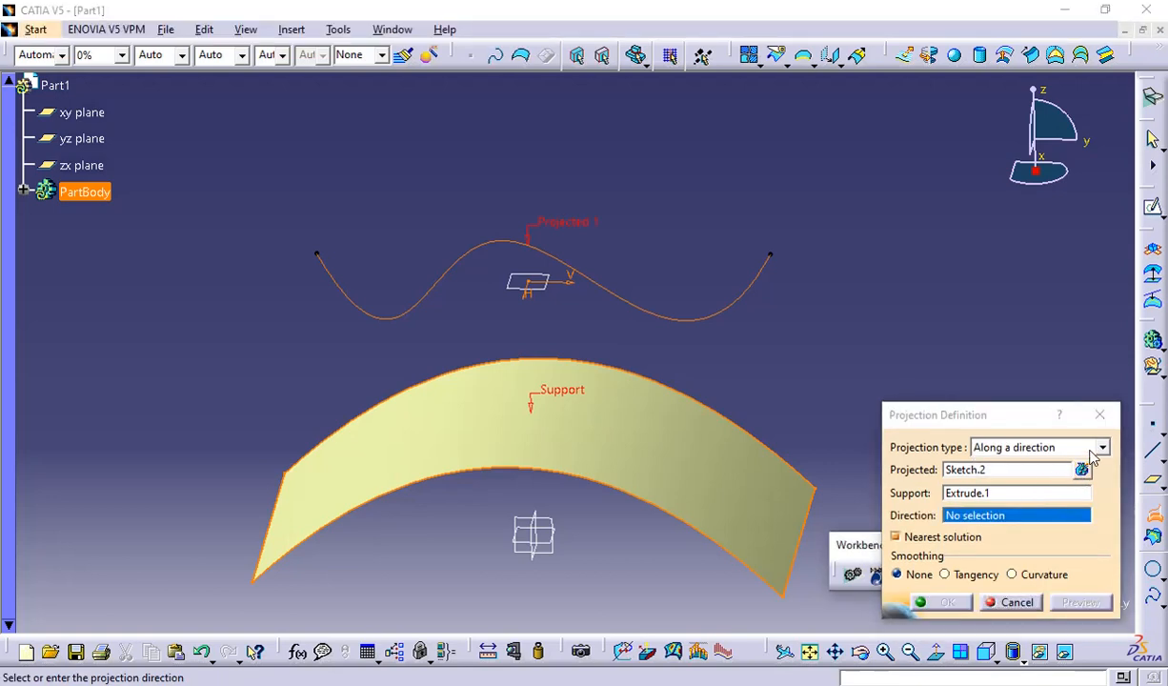
left_click(1096, 449)
left_click(1081, 466)
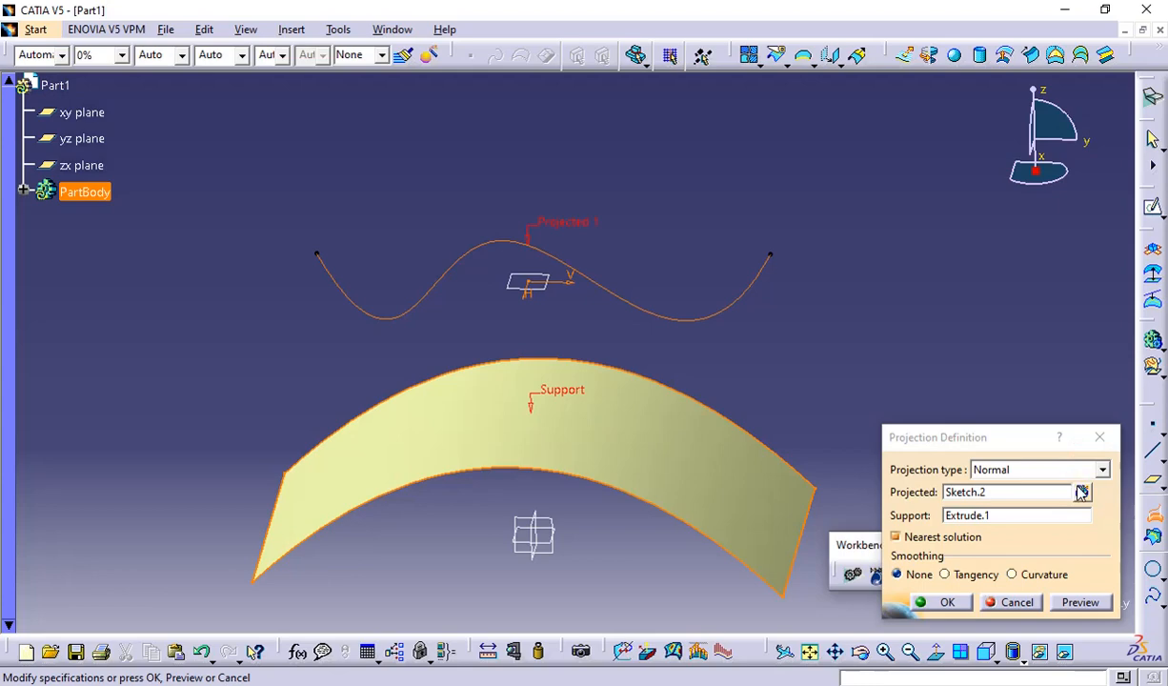
Step: Preview and create the Normal projection of the spline on the curved surface
left_click(1079, 600)
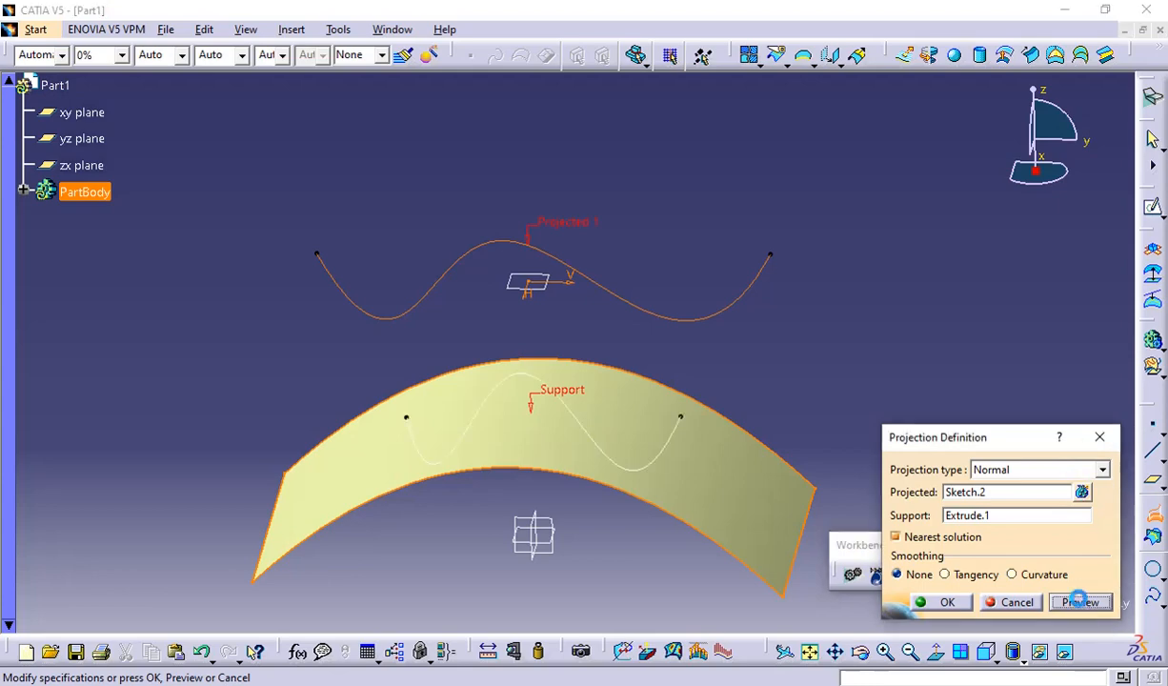
middle_click_drag(805, 353, 707, 419)
left_click(938, 602)
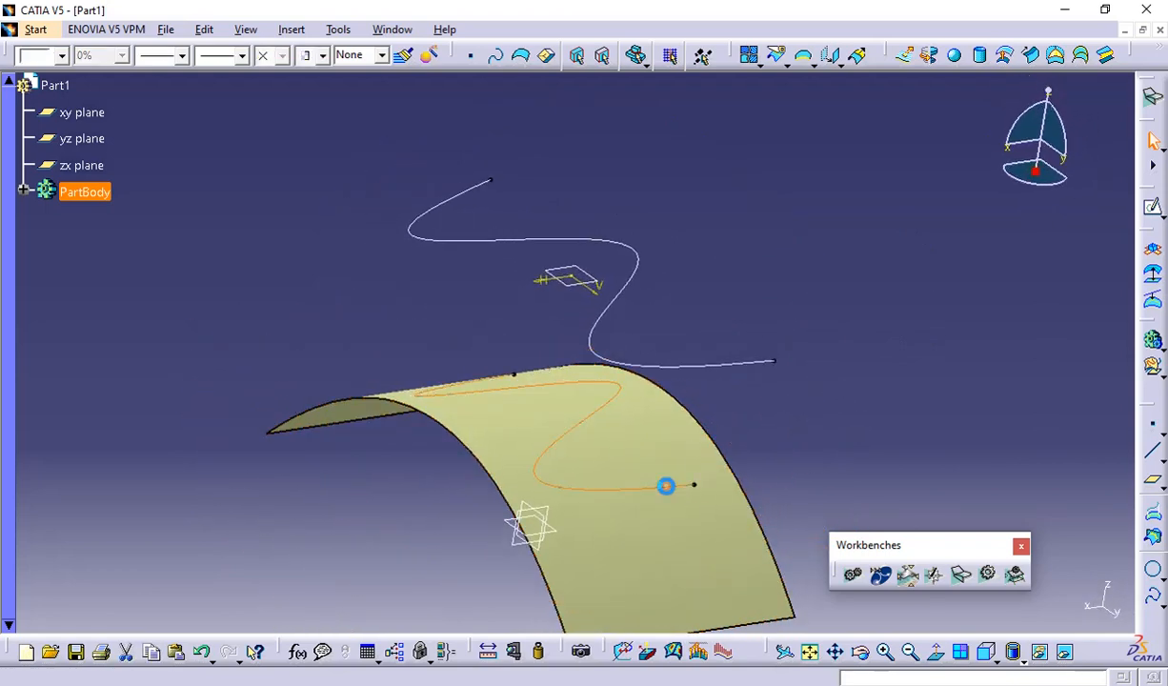
Step: Reopen the projected curve's definition, try Tangency smoothing, and preview it with Curvature smoothing
double_click(664, 485)
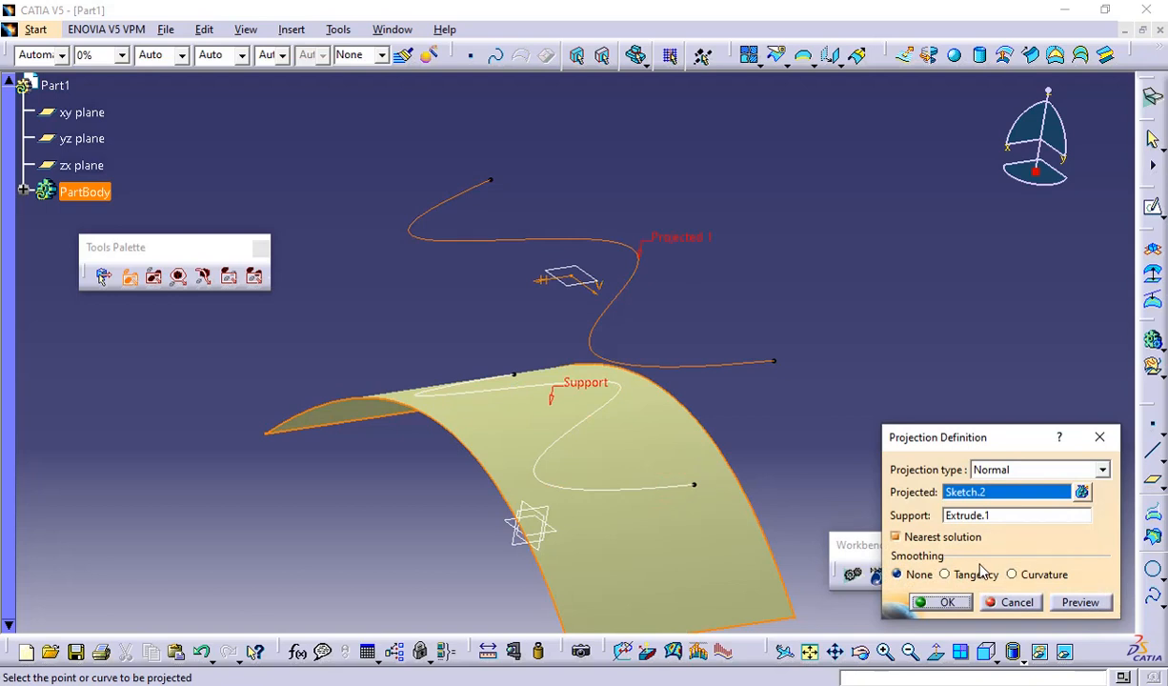
left_click(945, 574)
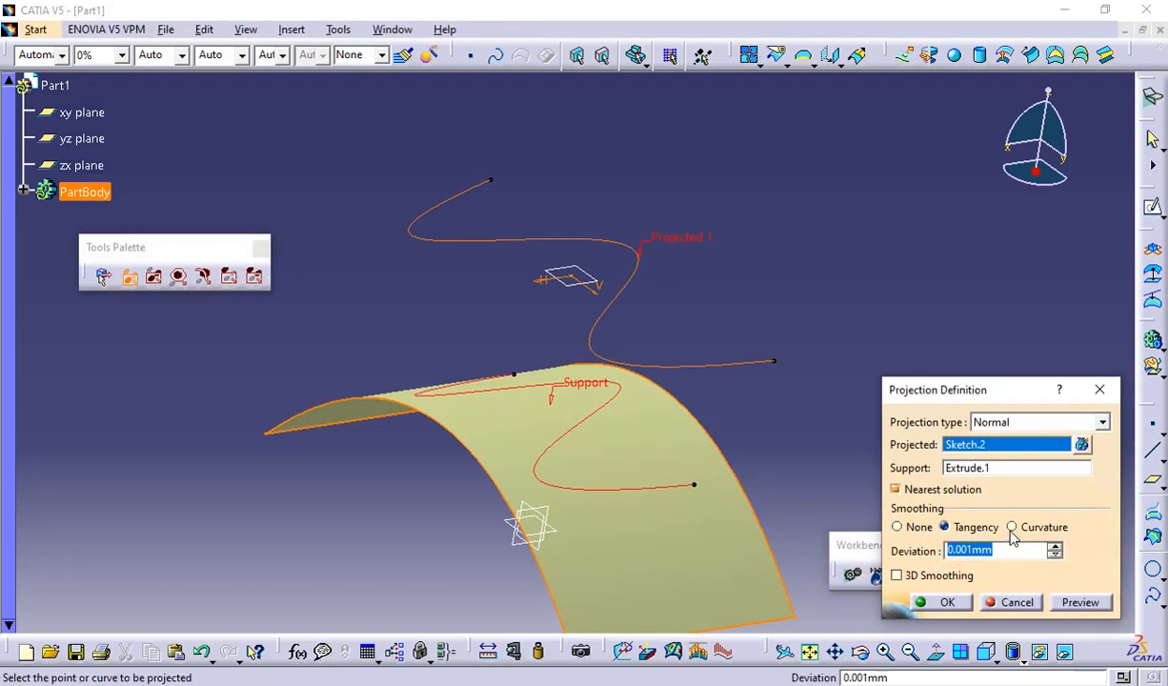
left_click(1011, 527)
left_click(1079, 602)
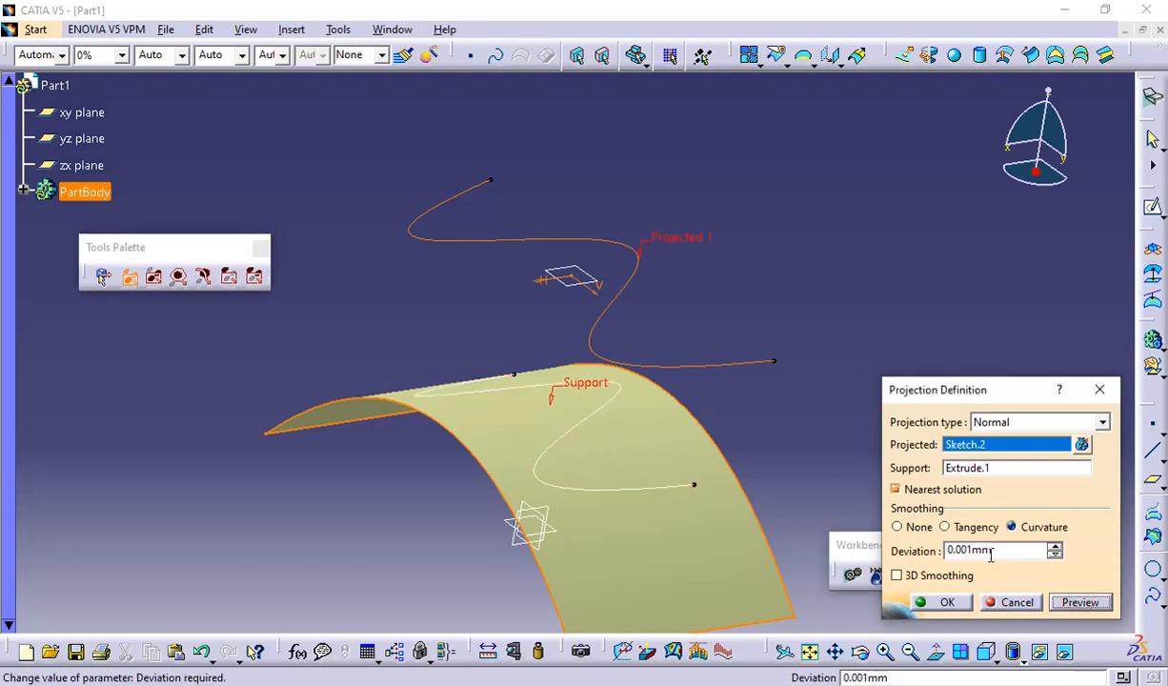
Step: Set the Curvature smoothing deviation to 0.1 mm and preview the projection
left_click(1054, 545)
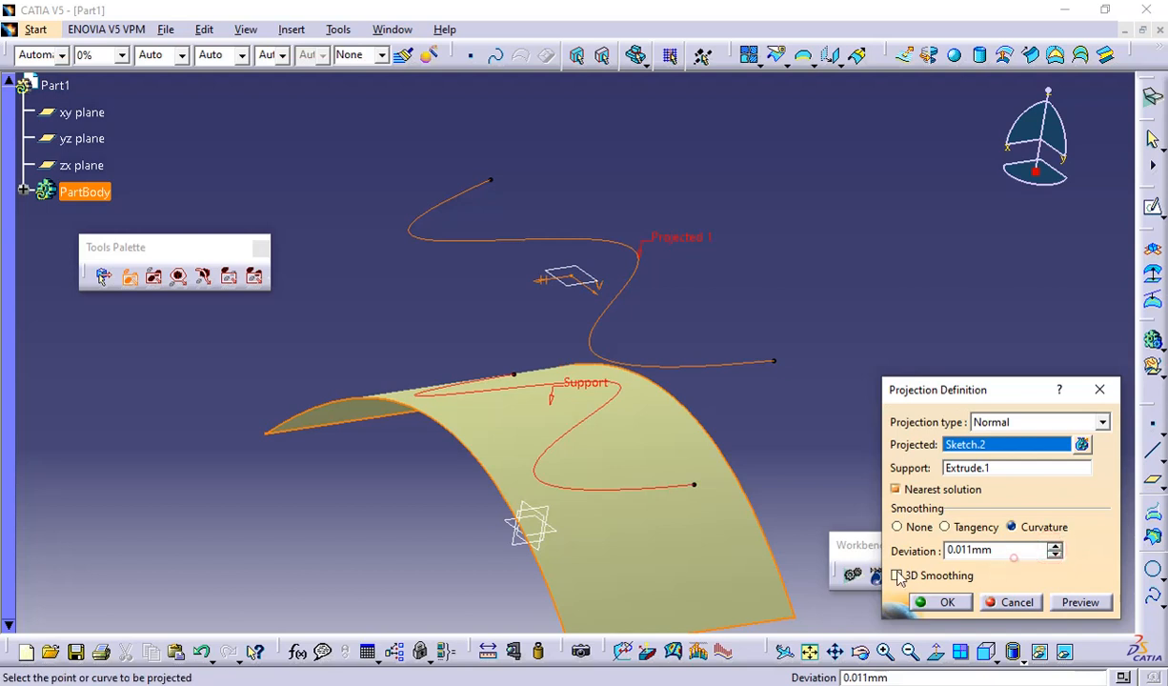
left_click_drag(1000, 553, 883, 556)
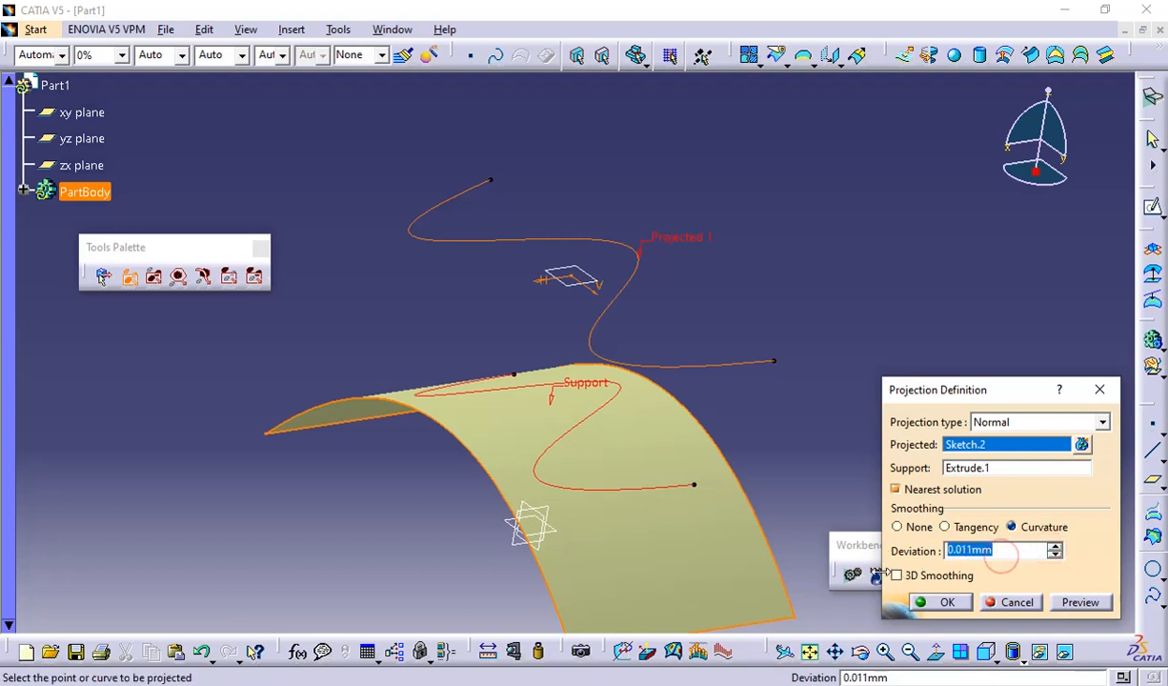
type("0.1")
left_click(1079, 602)
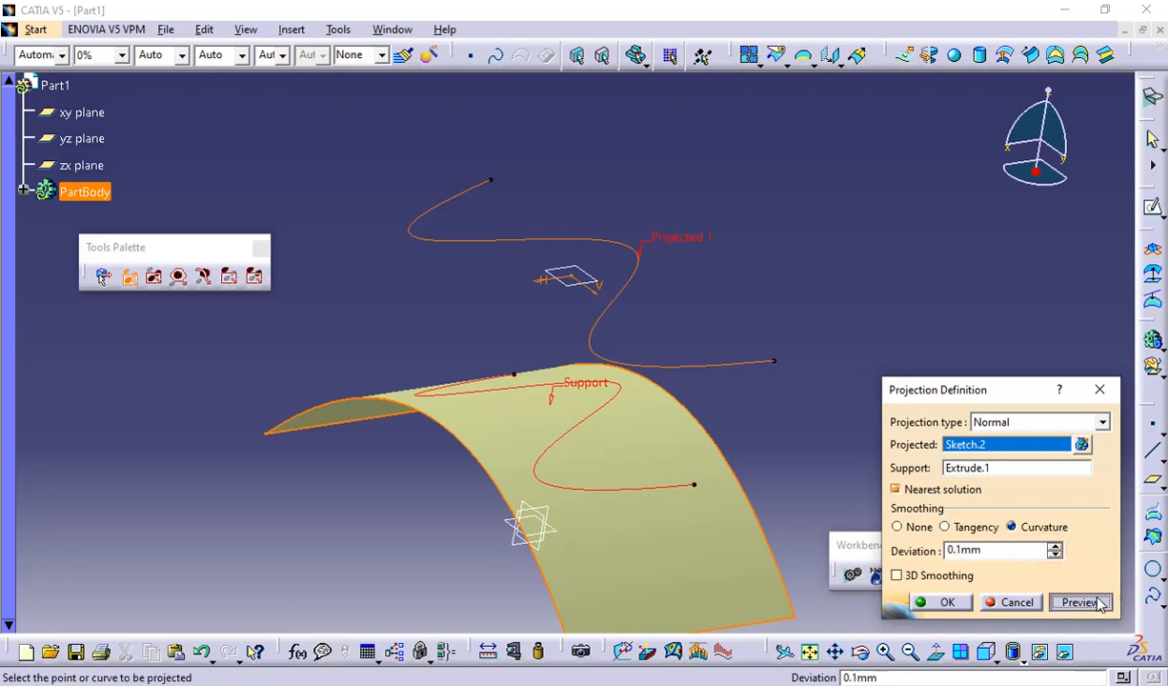
Step: Return the projection's smoothing option to None
scroll(664, 416, "down", 2)
middle_click_drag(664, 416, 855, 496)
left_click(910, 529)
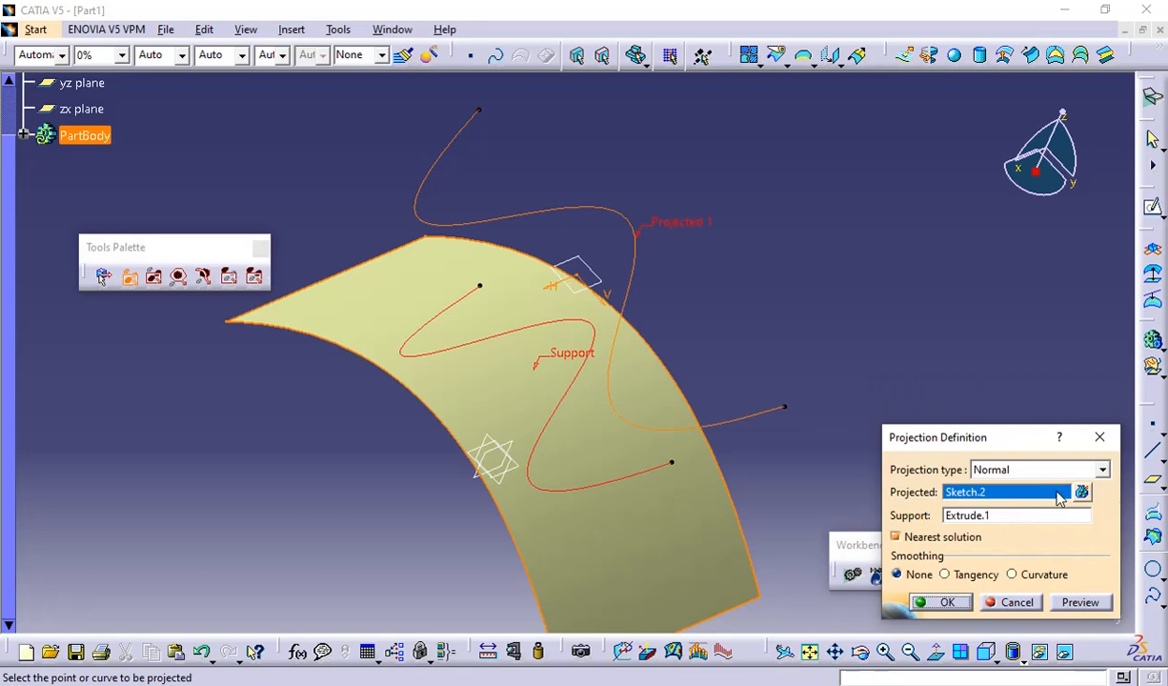
Step: Set the projection type to Along a direction, using a Point-Point line from the surface's corner vertex to the spline's endpoint
left_click(1101, 469)
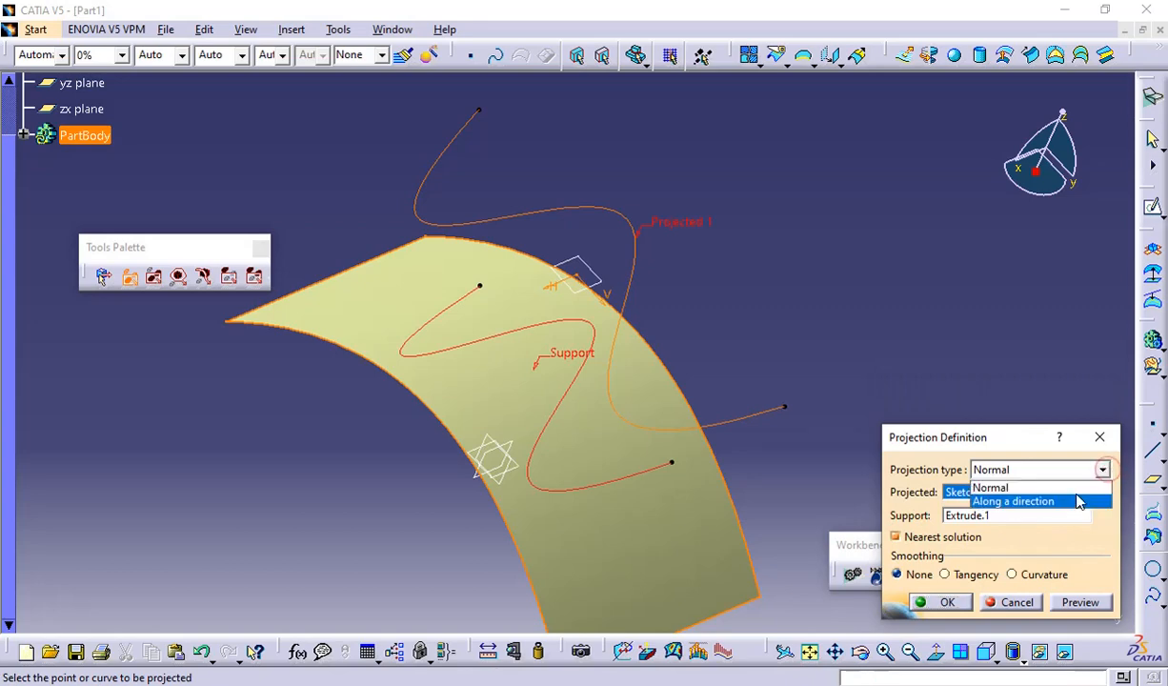
left_click(1071, 494)
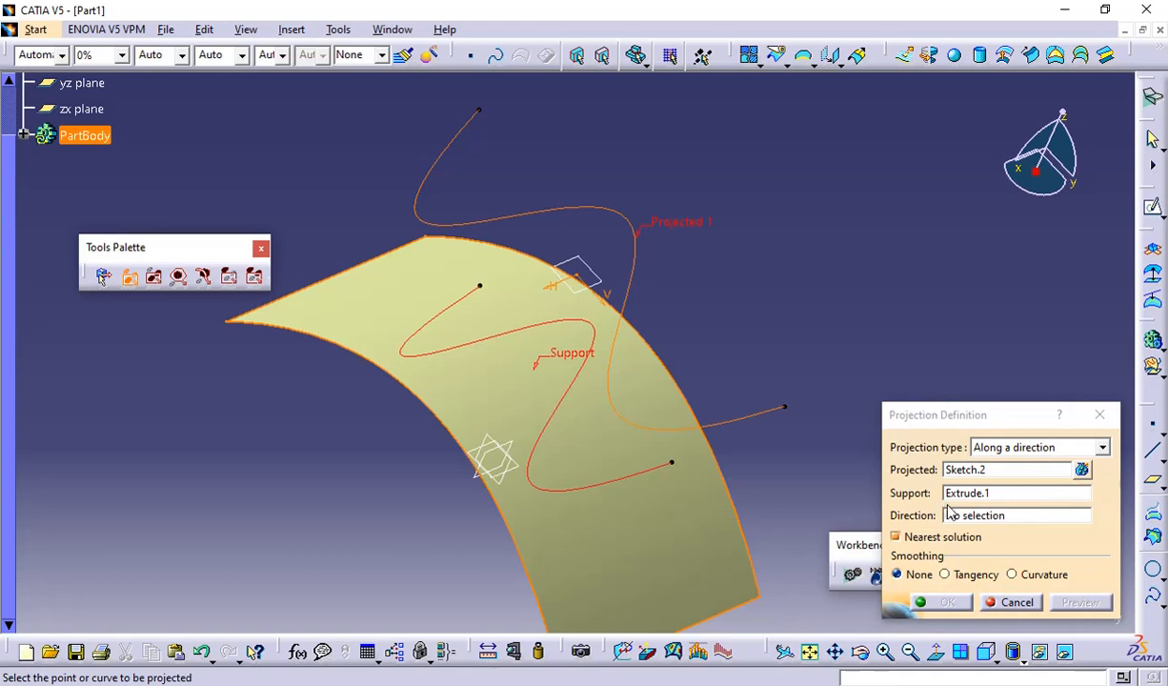
left_click(950, 514)
right_click(952, 515)
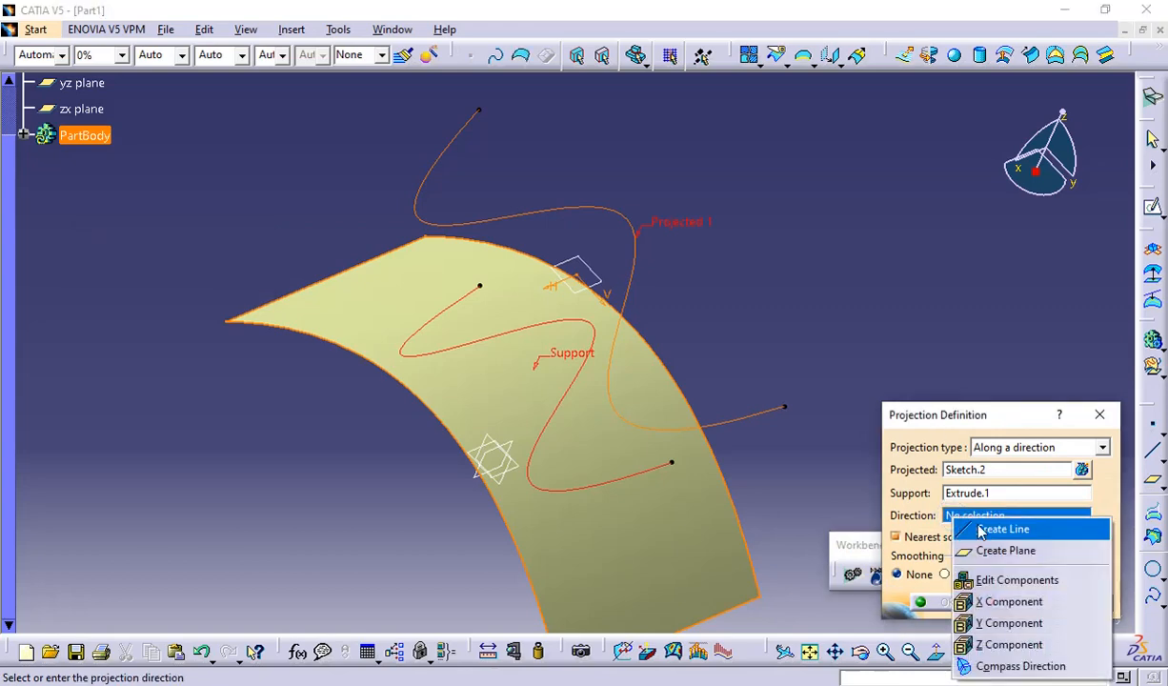
left_click(980, 530)
middle_click_drag(584, 597, 672, 535)
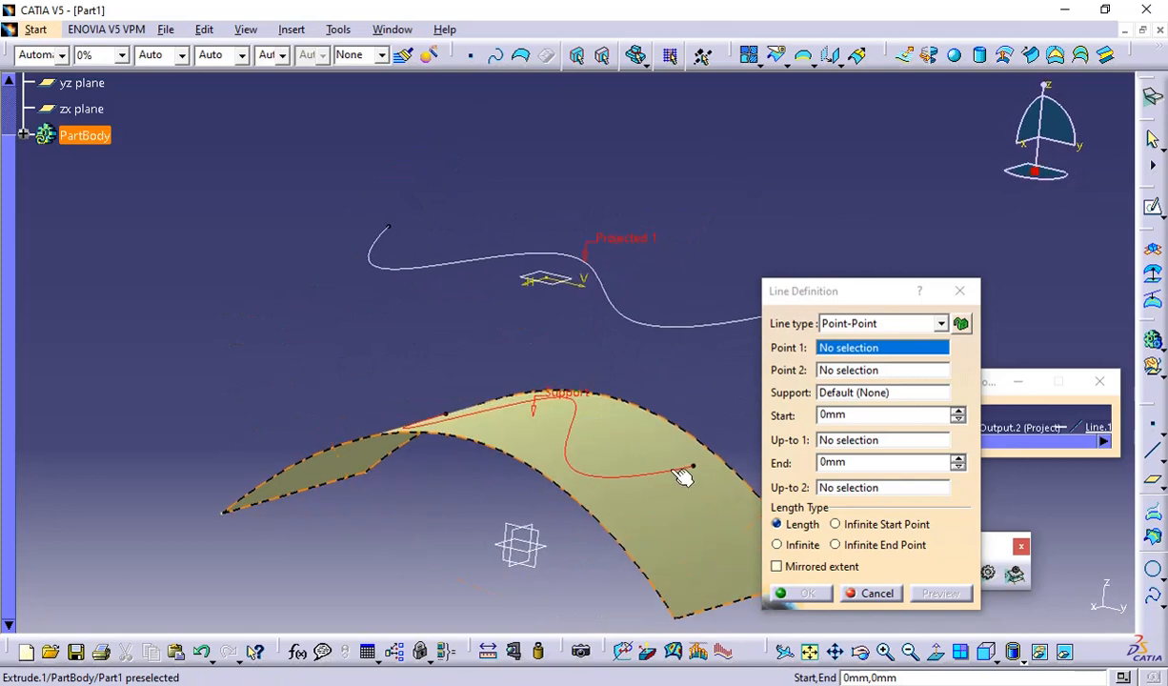
middle_click_drag(683, 476, 454, 507)
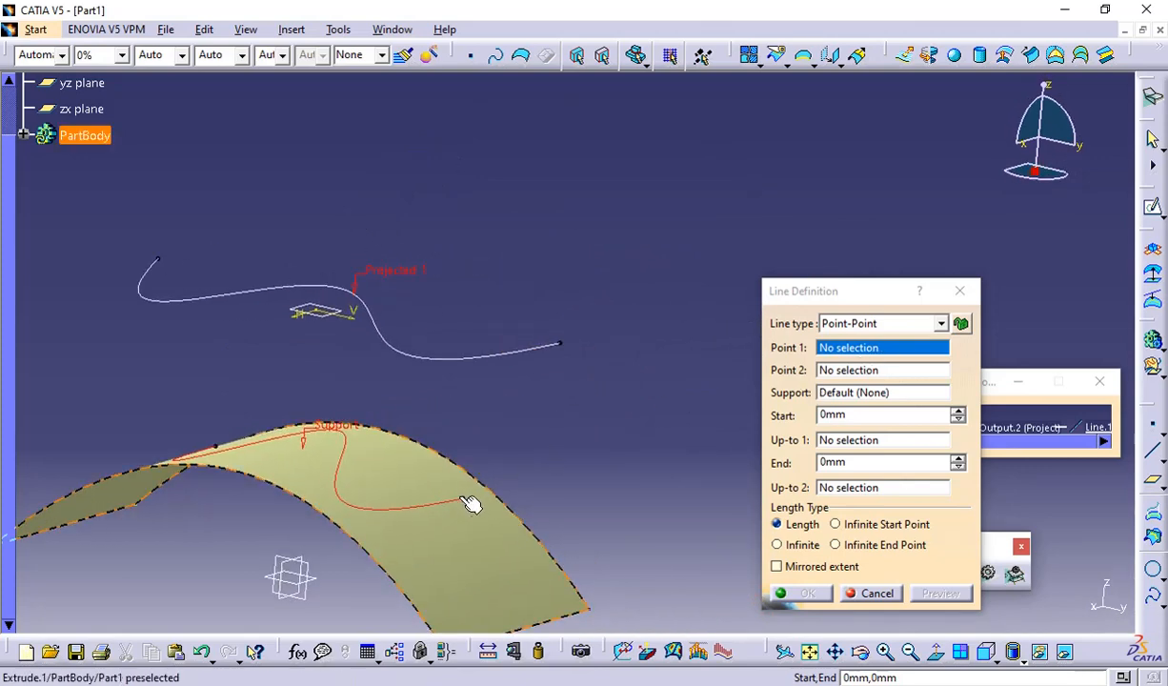
left_click(588, 609)
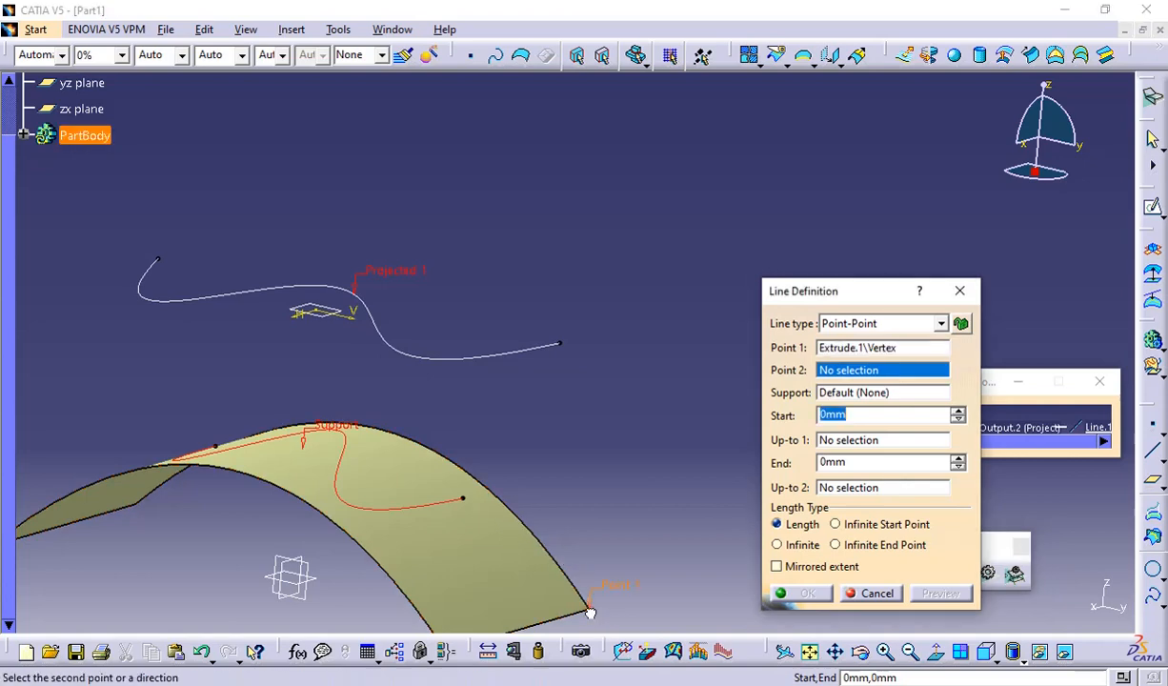
left_click(566, 347)
mouse_move(438, 381)
middle_mouse_down()
mouse_move(480, 469)
mouse_move(524, 440)
middle_mouse_up()
middle_click_drag(598, 415, 640, 293)
left_click(781, 592)
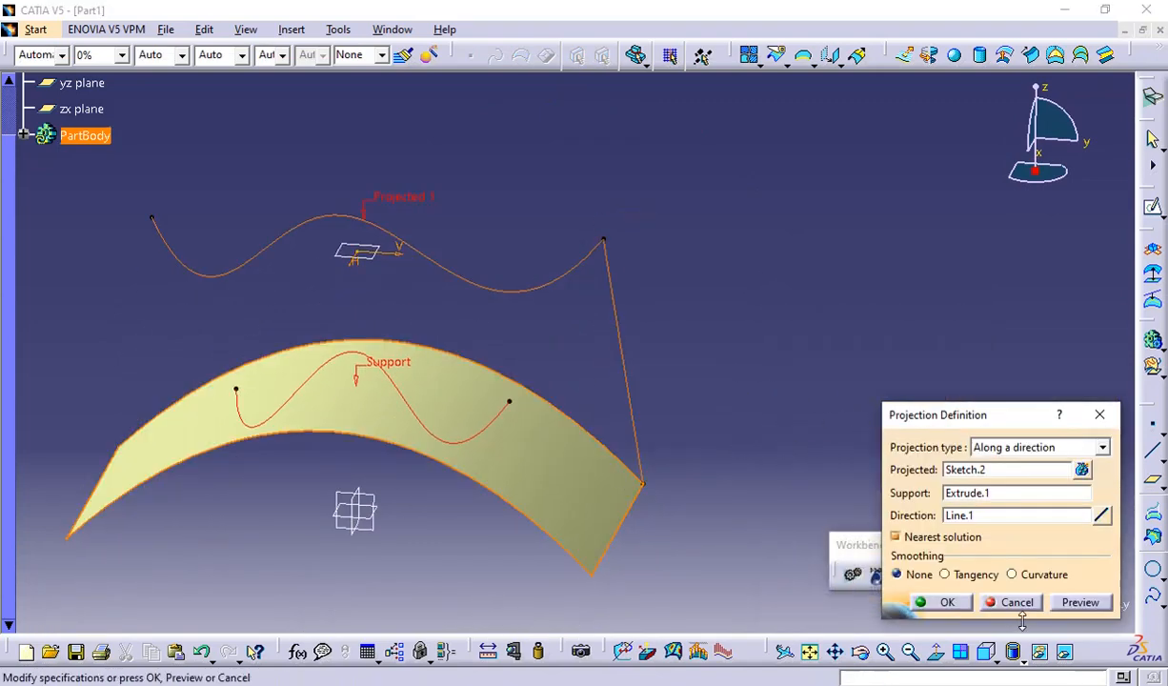
Step: Preview the projection along the line and review the start and end points in the direction line's definition
left_click(1077, 603)
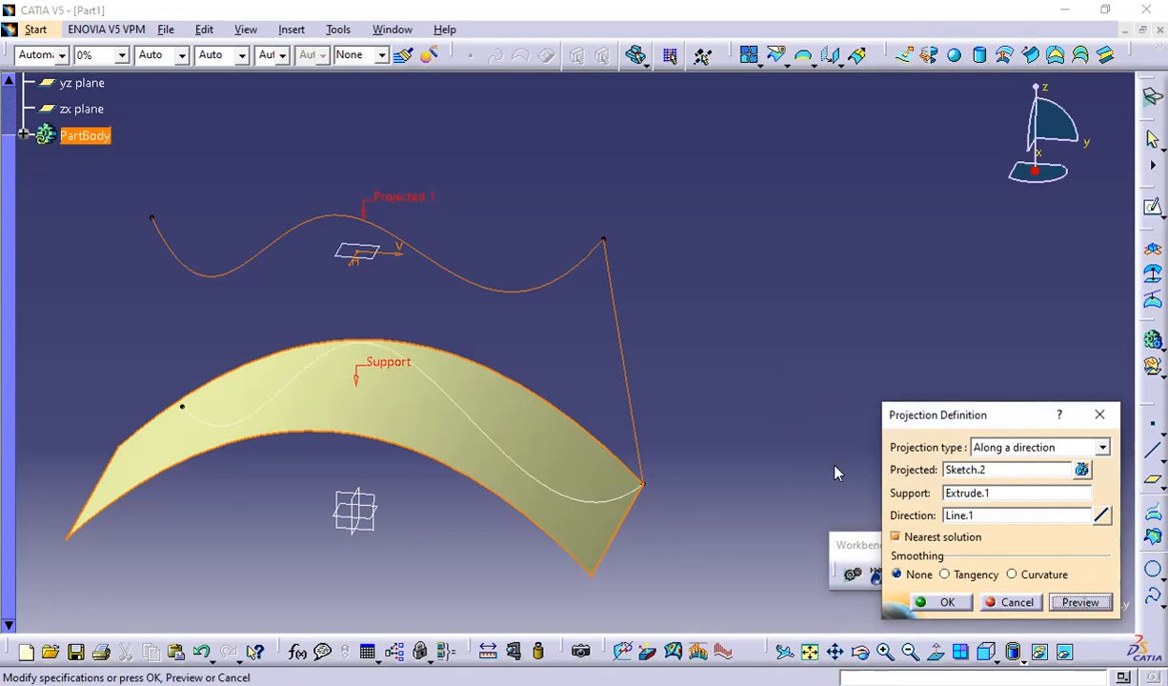
mouse_move(562, 362)
middle_mouse_down()
mouse_move(629, 511)
mouse_move(569, 372)
mouse_move(440, 469)
mouse_move(628, 412)
mouse_move(790, 431)
mouse_move(659, 460)
mouse_move(537, 376)
middle_mouse_up()
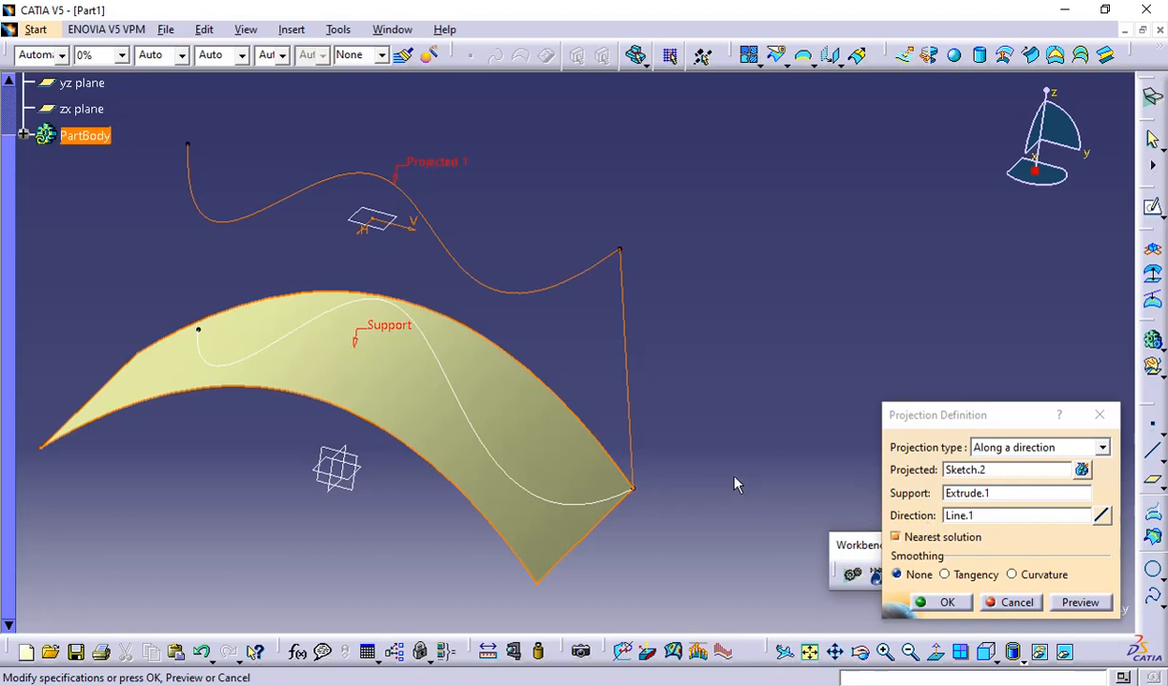
left_click(1103, 515)
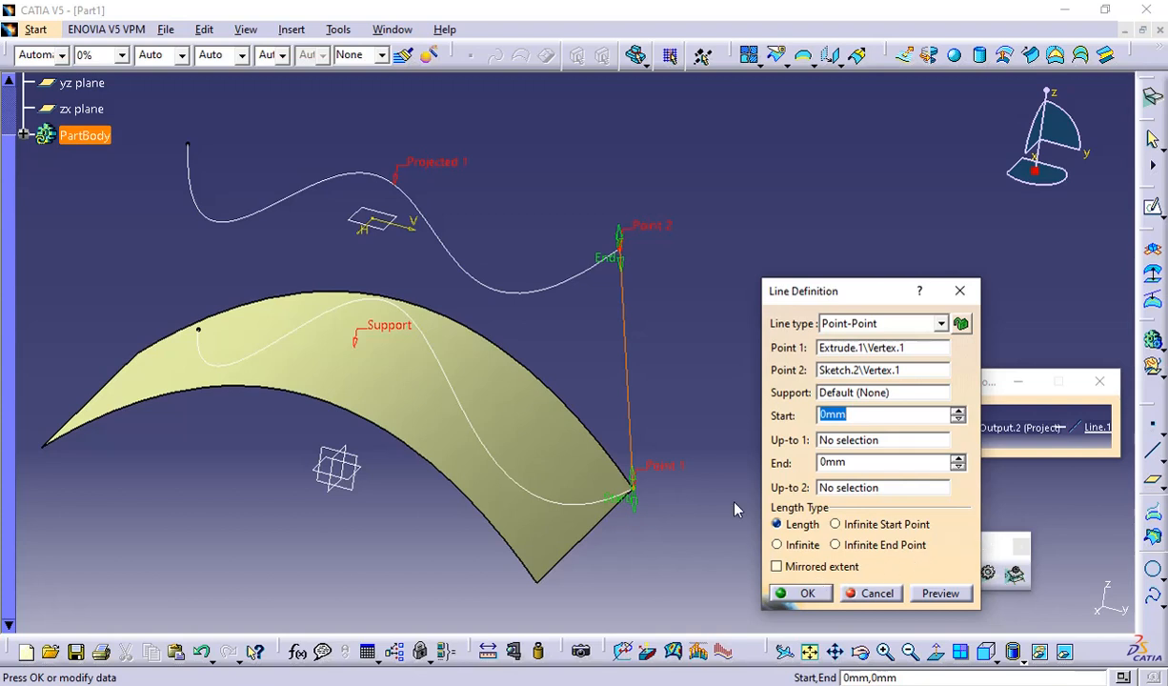
left_click(630, 488)
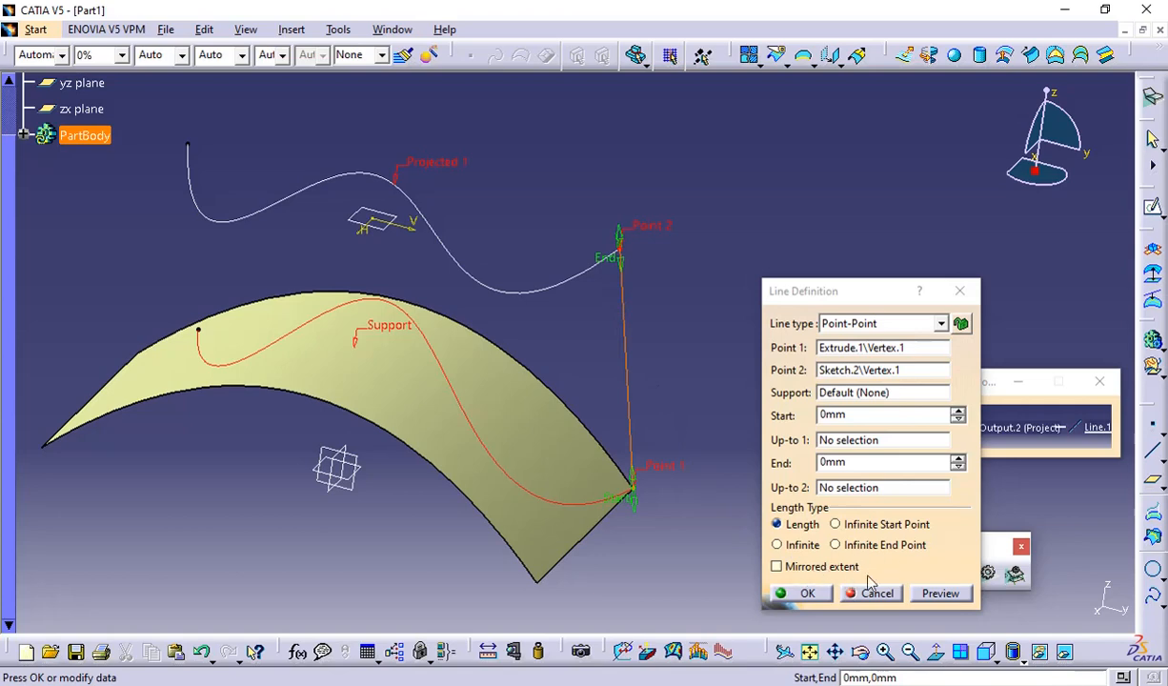
left_click(805, 592)
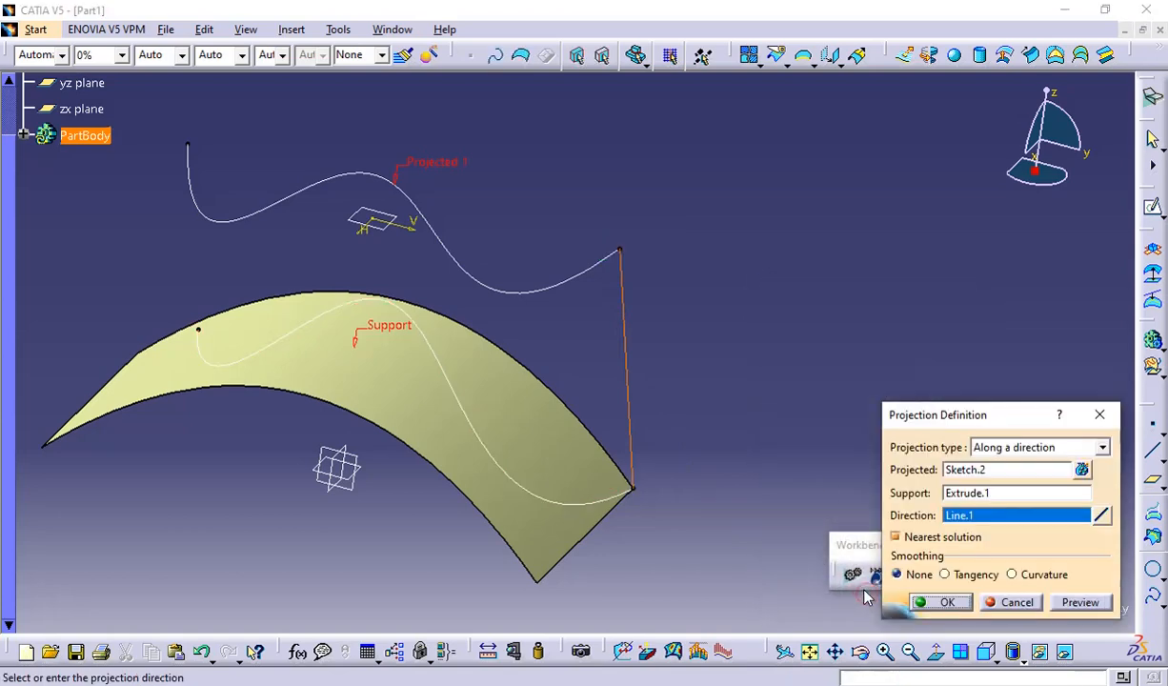
left_click(785, 352)
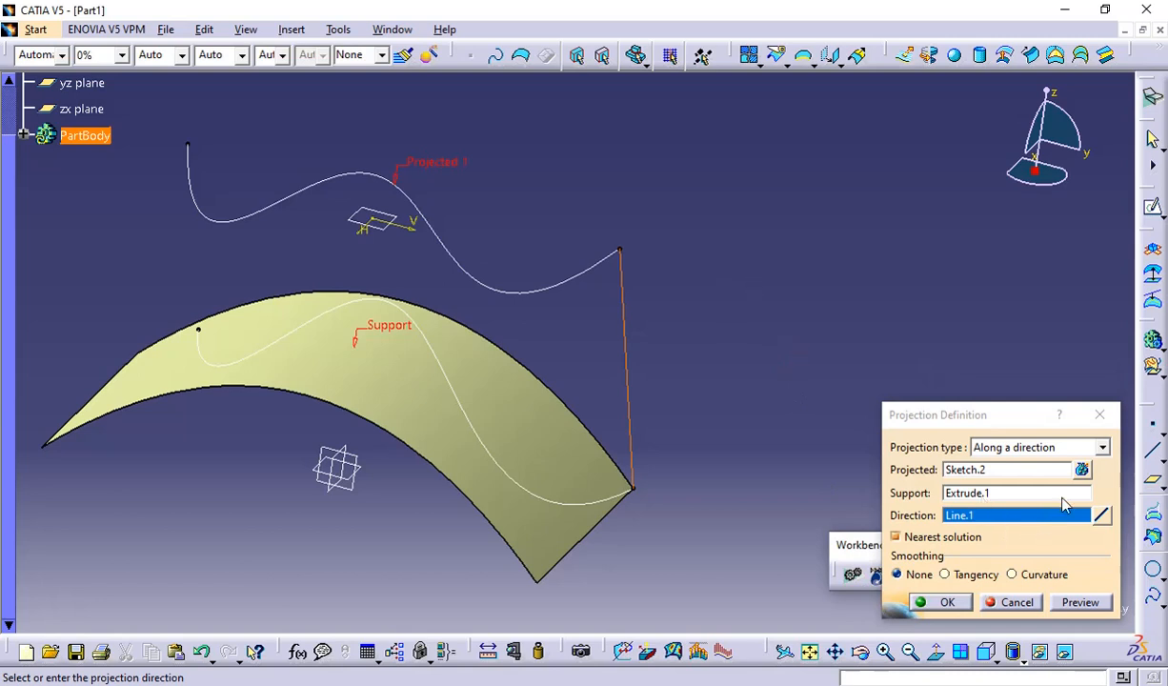
Step: Switch the projection type back to Normal, preview the curve on the surface, and close the definition without applying it
left_click(1103, 448)
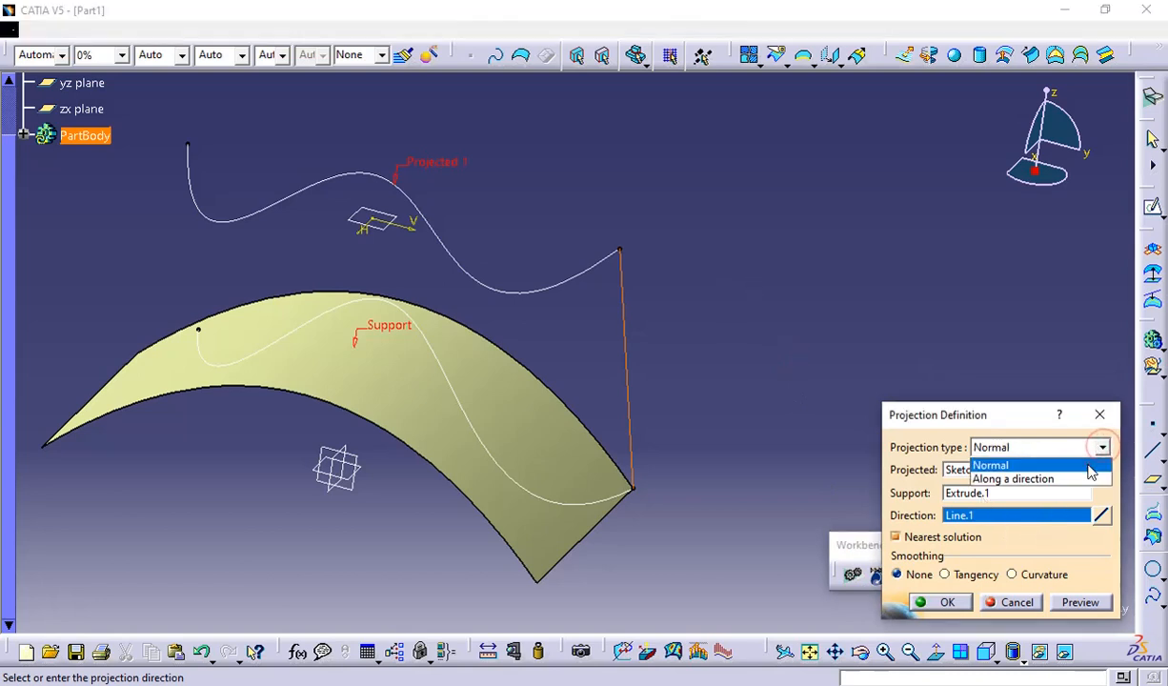
left_click(1066, 462)
left_click(1080, 601)
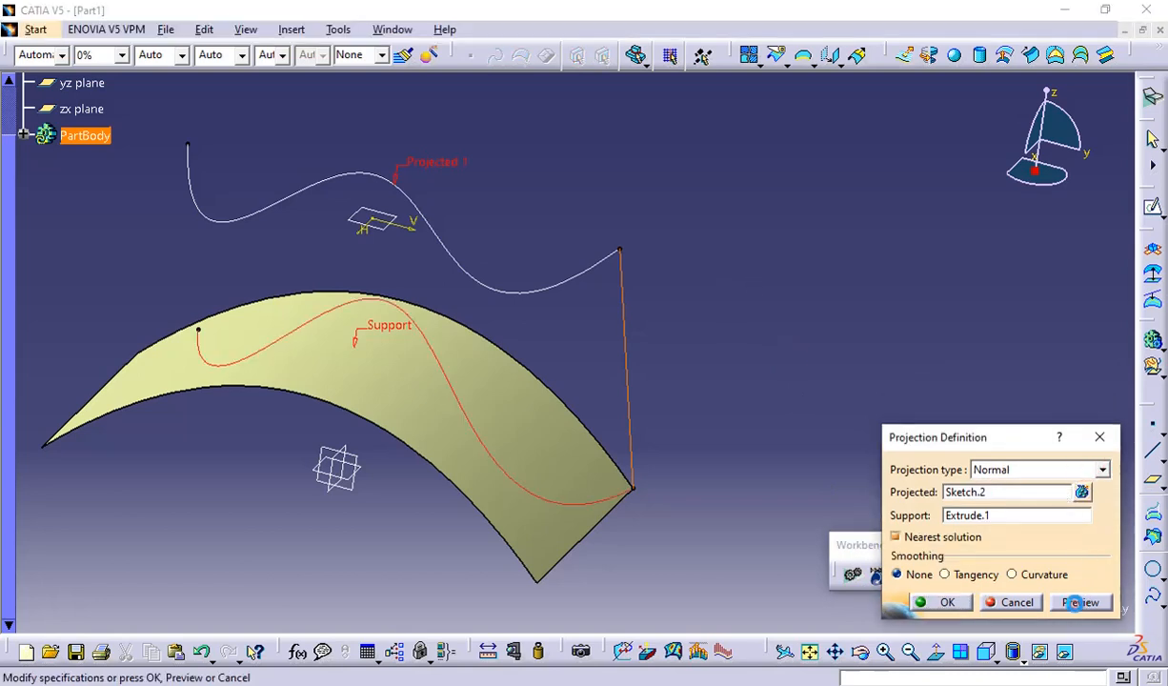
middle_click_drag(678, 214, 743, 258)
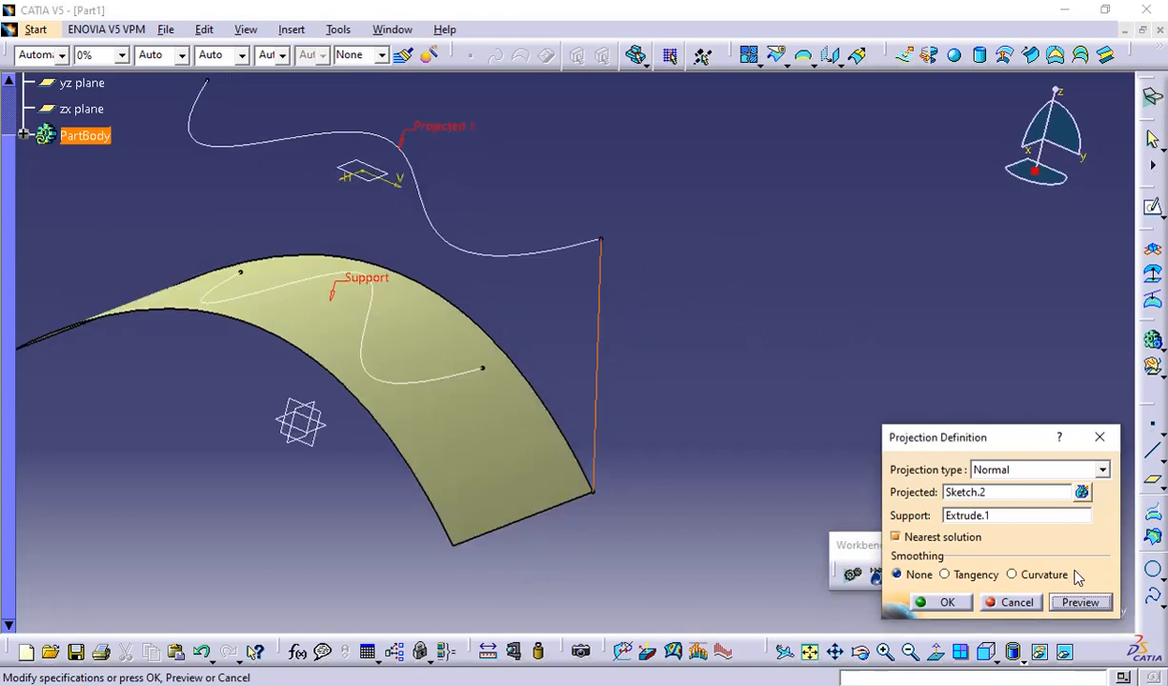
left_click(1099, 436)
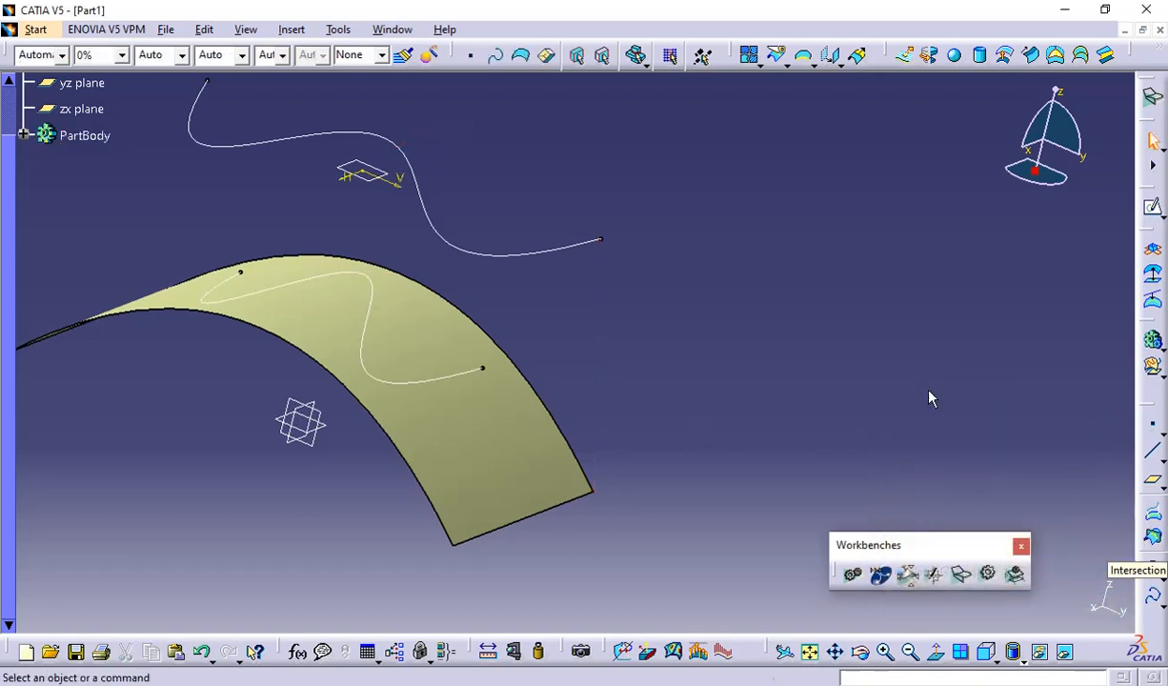
left_click(303, 34)
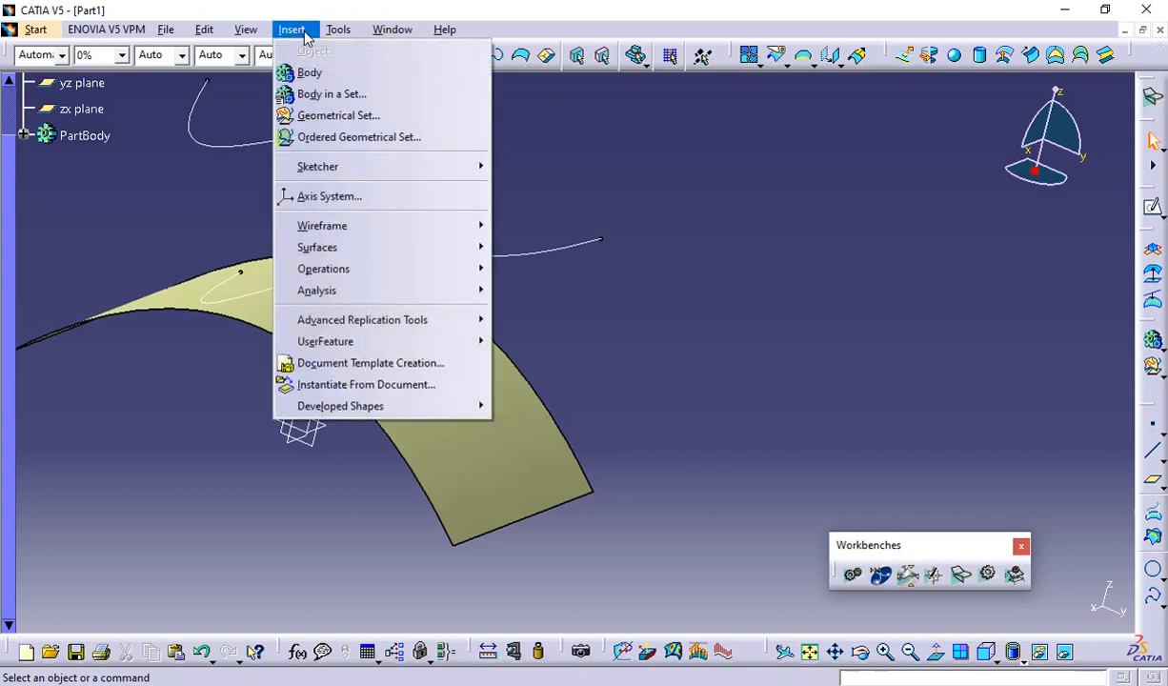
mouse_move(355, 237)
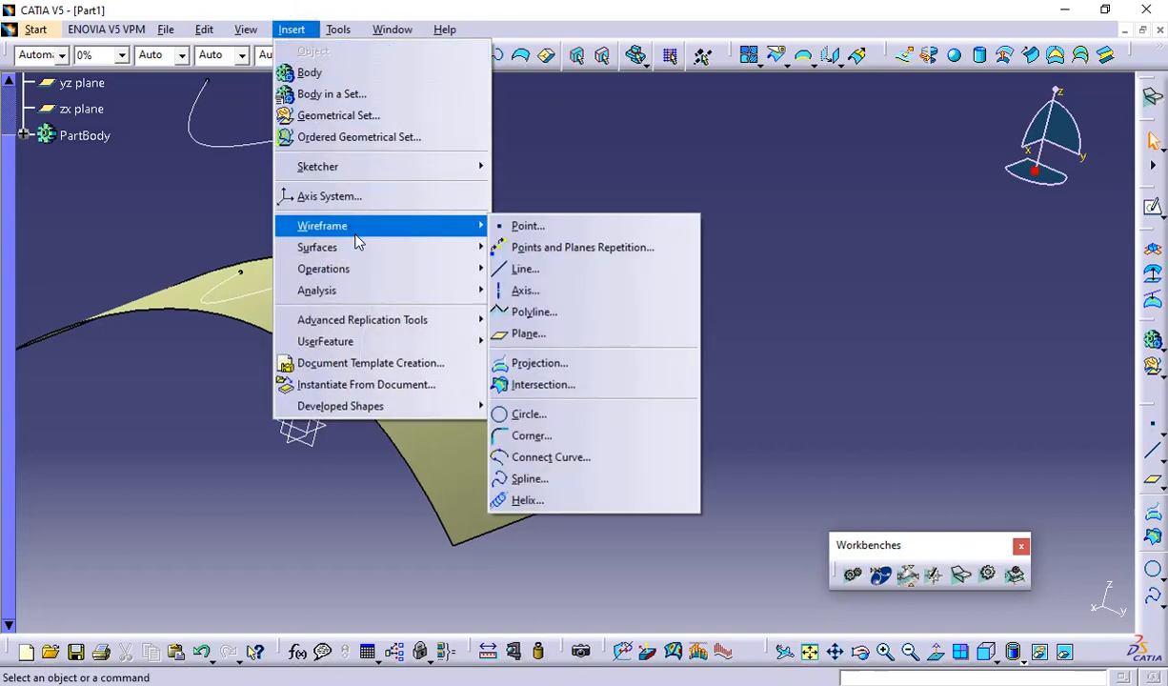
left_click(518, 384)
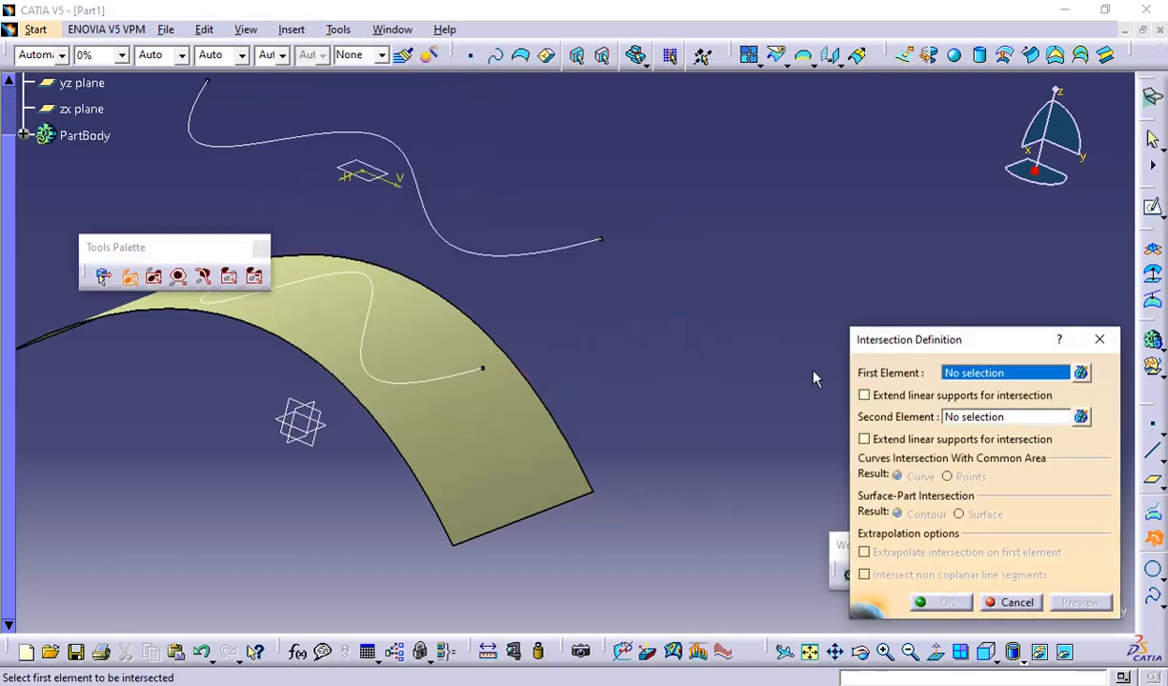
left_click(1012, 601)
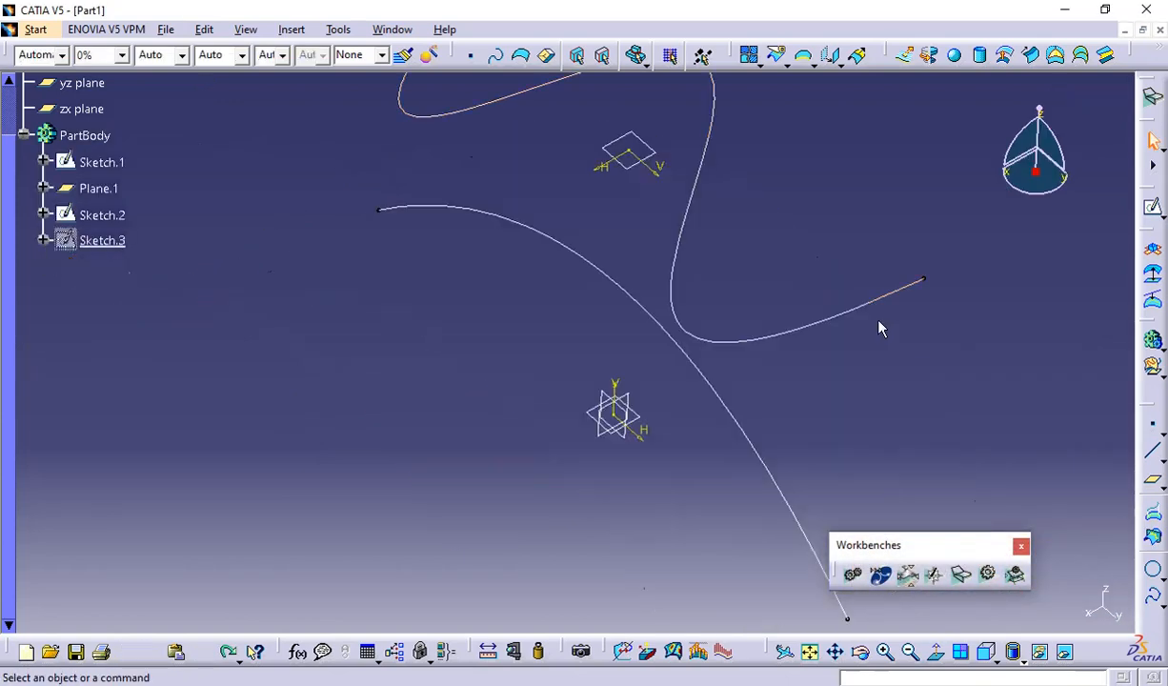
Step: Step through the edit history to the state where Intersect.6 is the last feature after Sketch.3
key("ctrl+z")
key("ctrl+z")
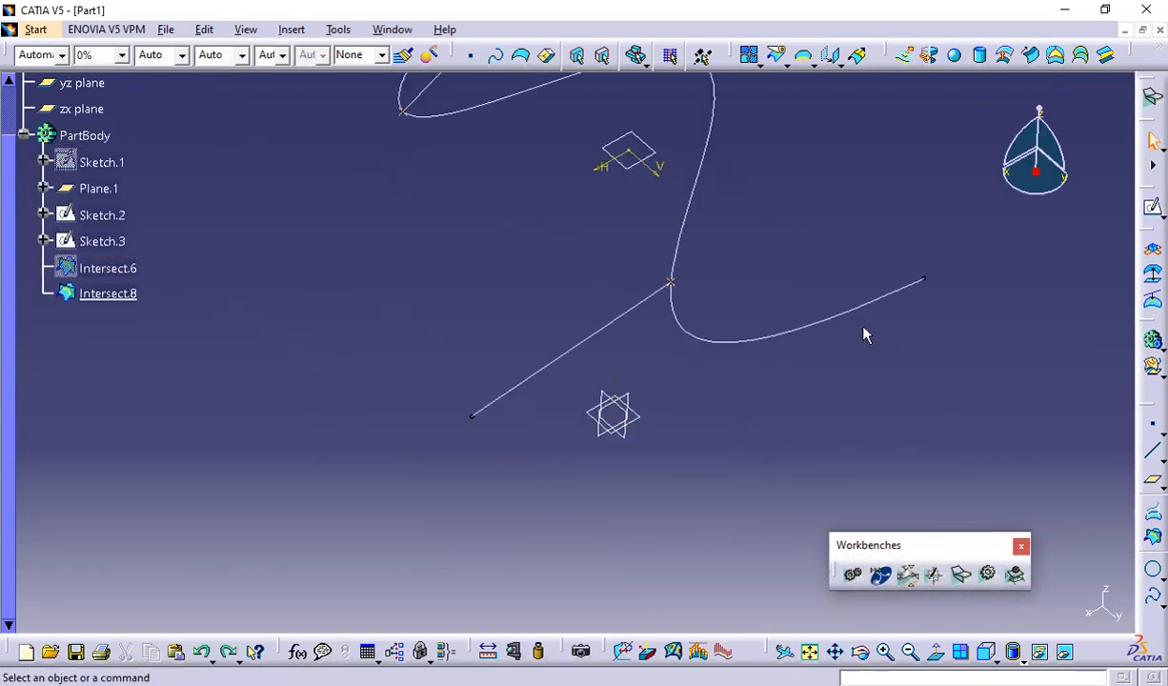
middle_click_drag(645, 428, 427, 330)
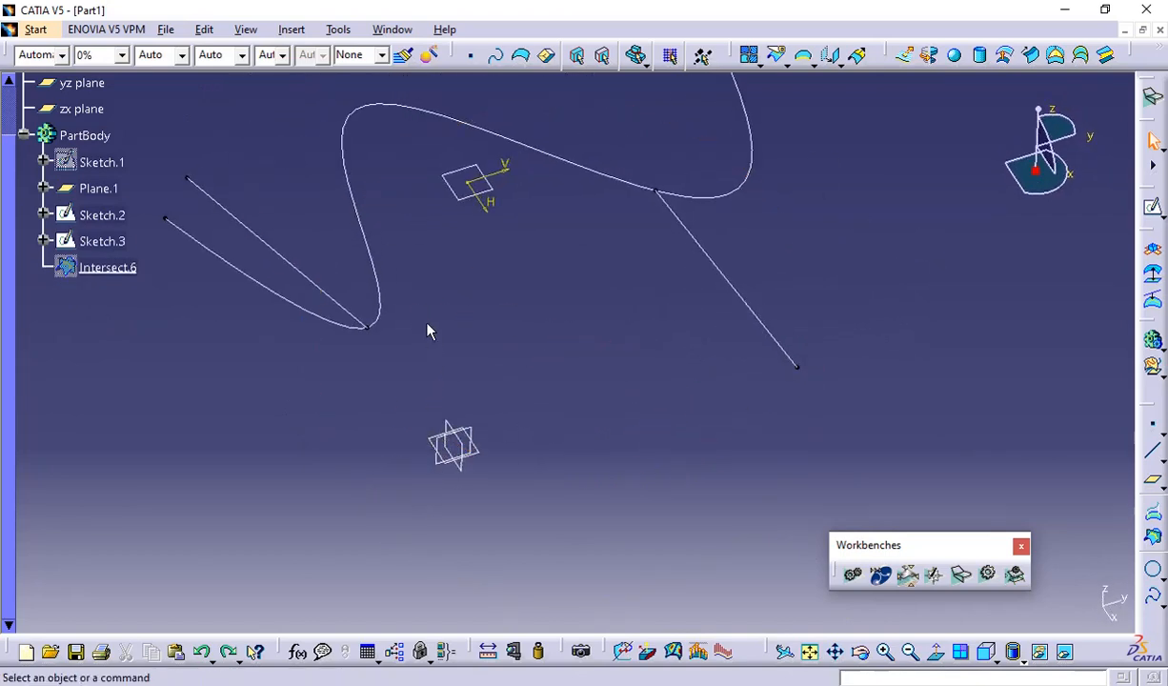
Step: Edit Sketch.3, use Quick Trim to remove the spline portions beyond the two straight lines, and exit the sketch
double_click(738, 292)
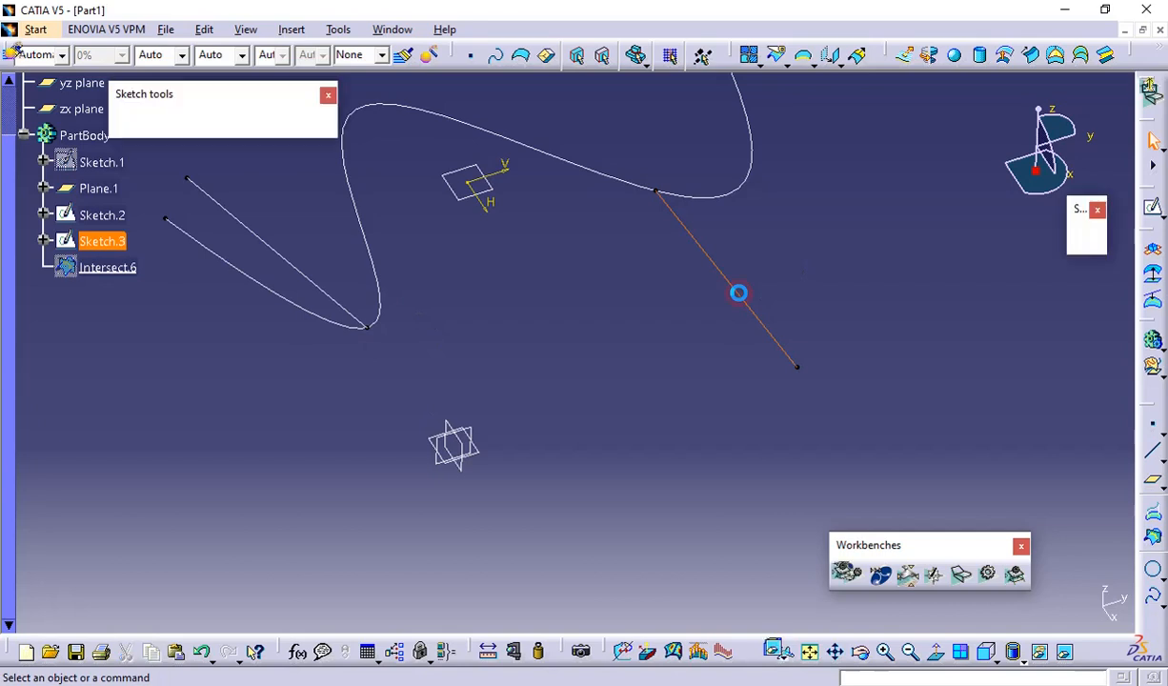
mouse_move(738, 292)
middle_mouse_down()
mouse_move(682, 326)
mouse_move(834, 294)
mouse_move(849, 380)
middle_mouse_up()
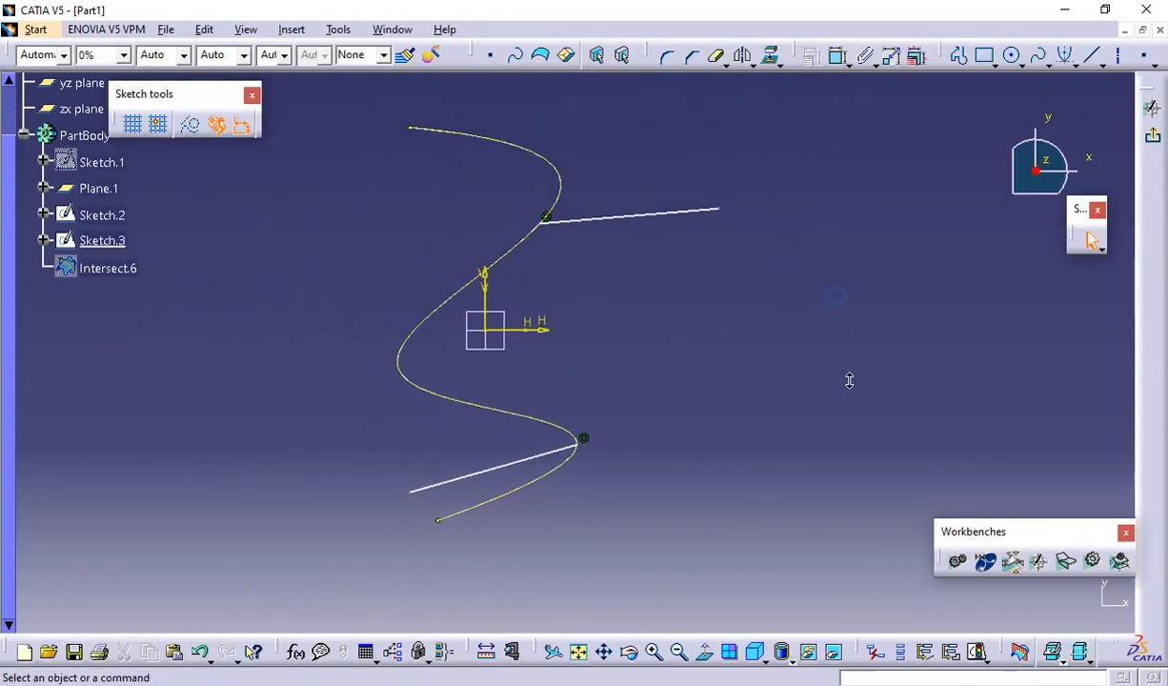
left_click(717, 55)
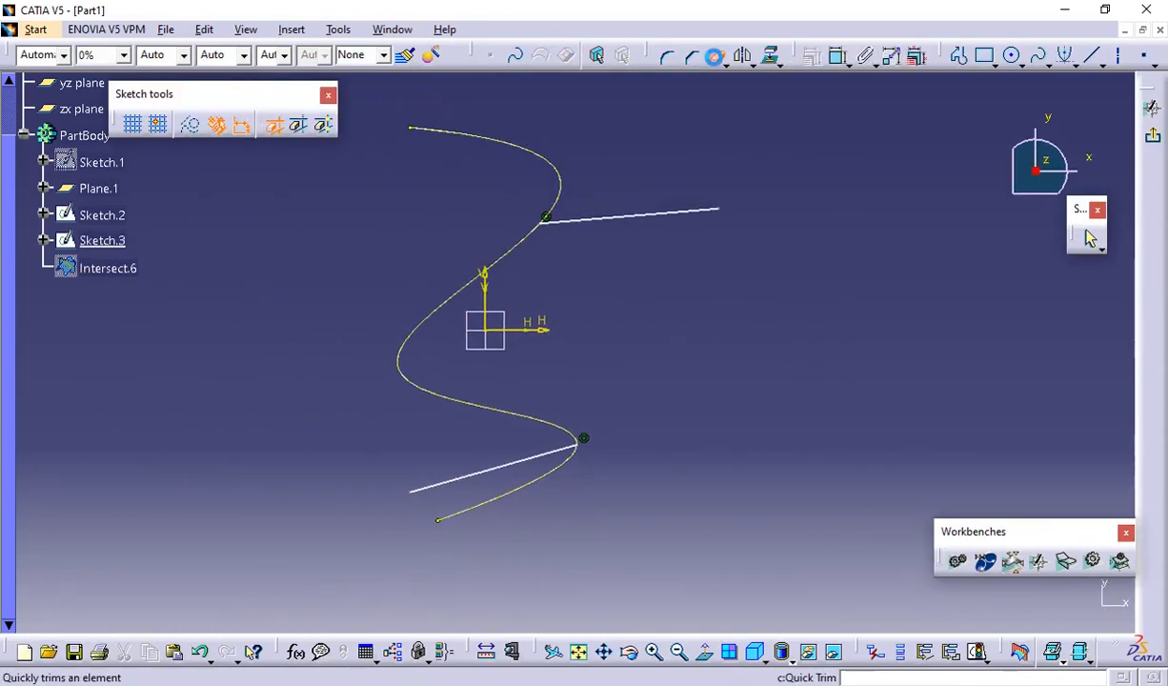
left_click(560, 187)
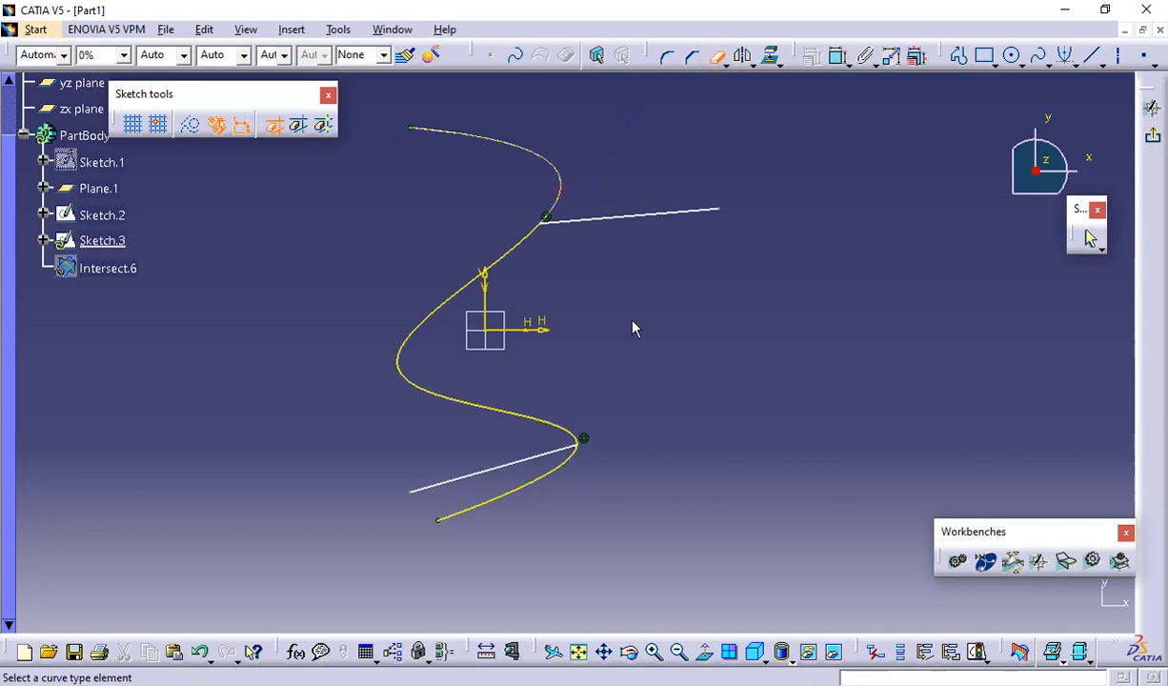
left_click(557, 467)
left_click(1151, 136)
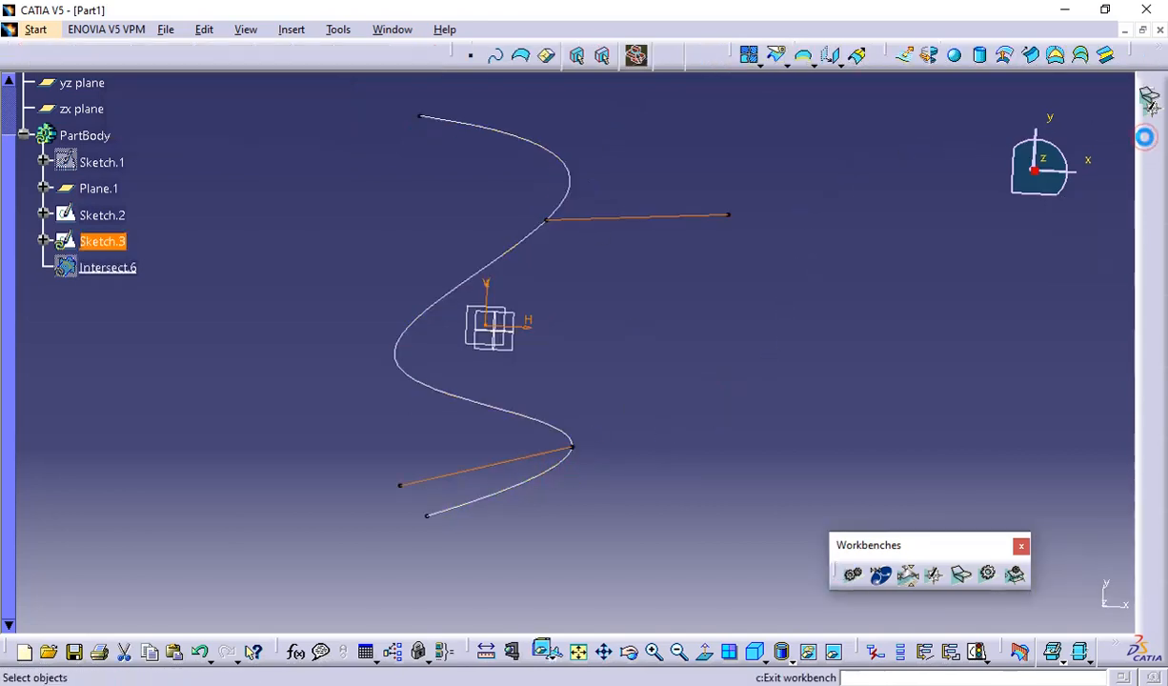
left_click(960, 312)
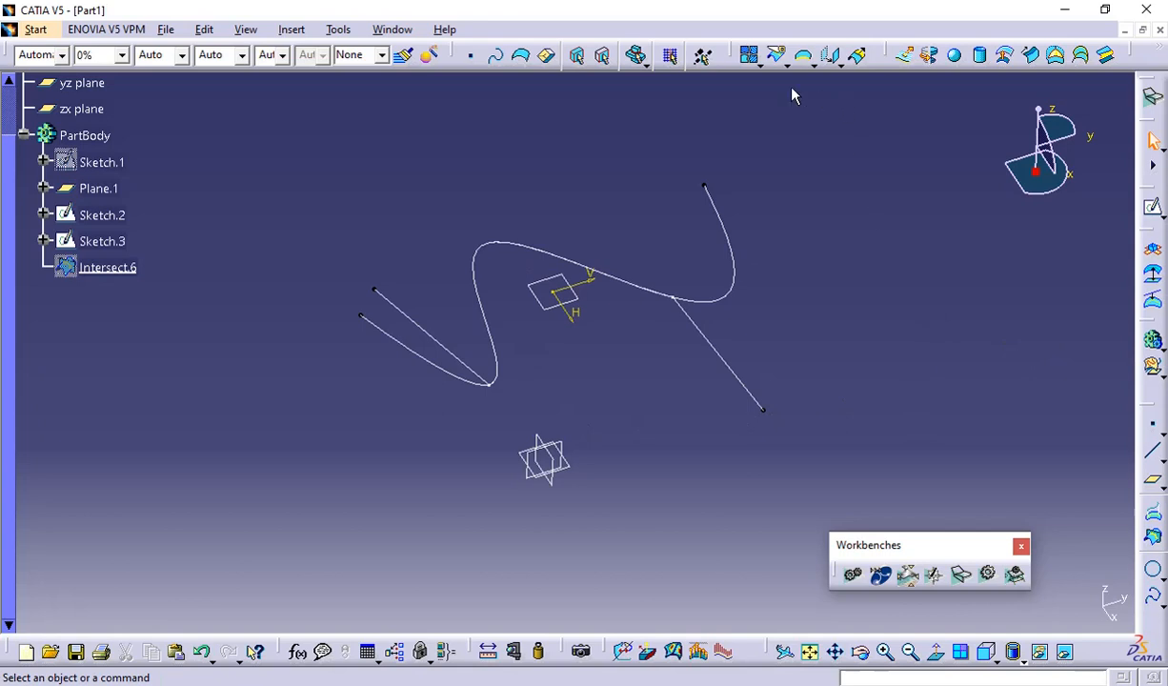
Step: Show the hidden Intersect.6 feature and delete it from the part body
left_click(119, 266)
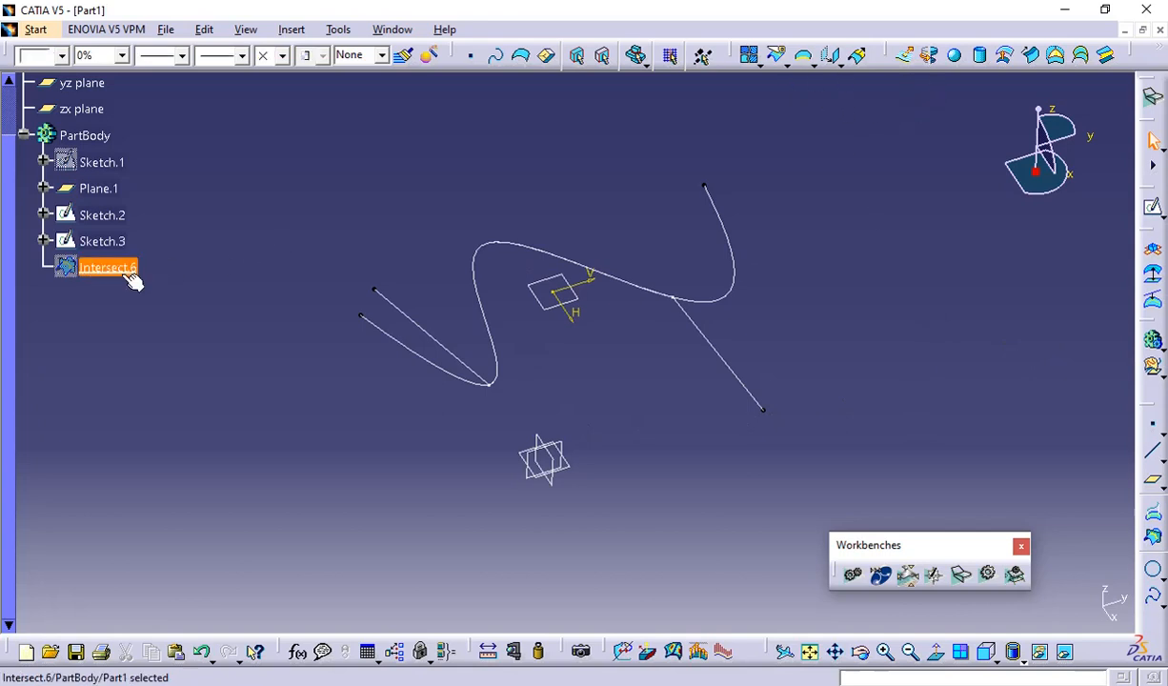
right_click(116, 264)
left_click(151, 333)
left_click(109, 268)
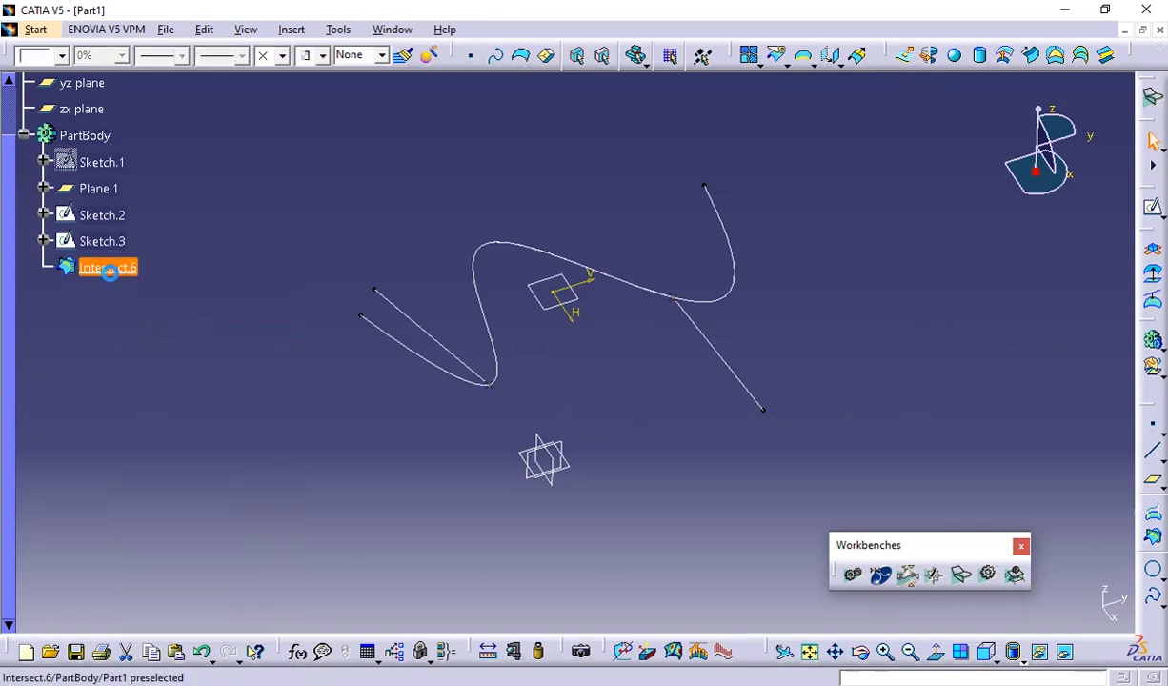
key("Delete")
key("Return")
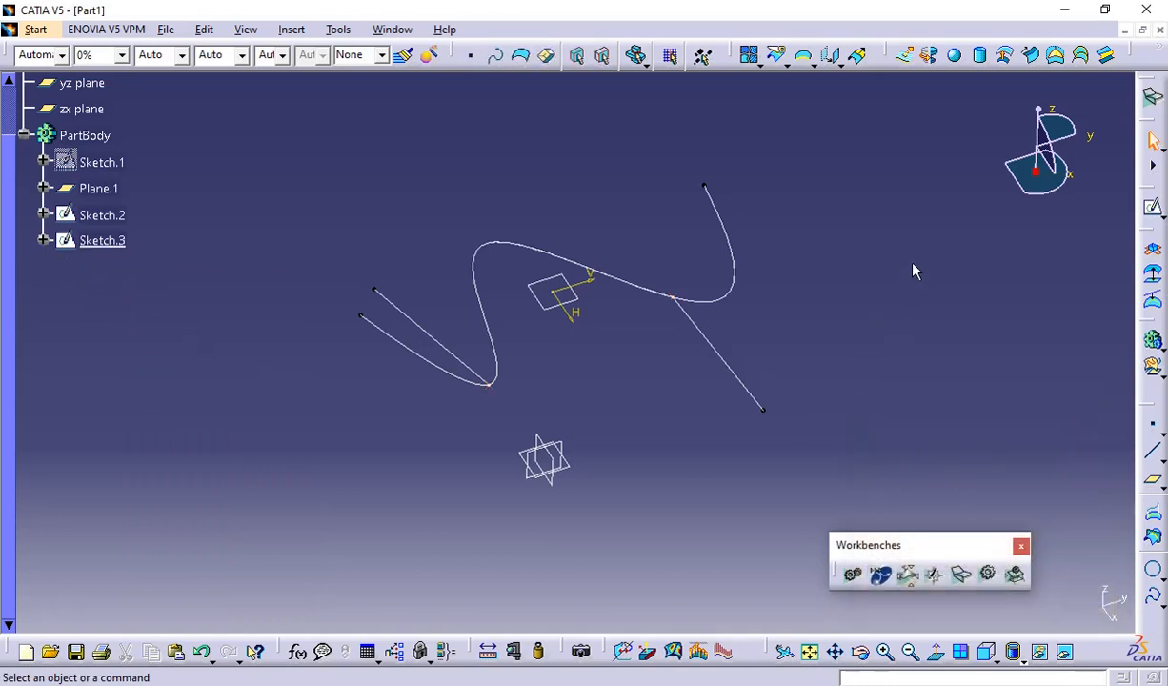
Step: Define an intersection between Sketch.2 and Sketch.3 with the common-area result set to Points, preview it, and dismiss the warning
left_click(1153, 536)
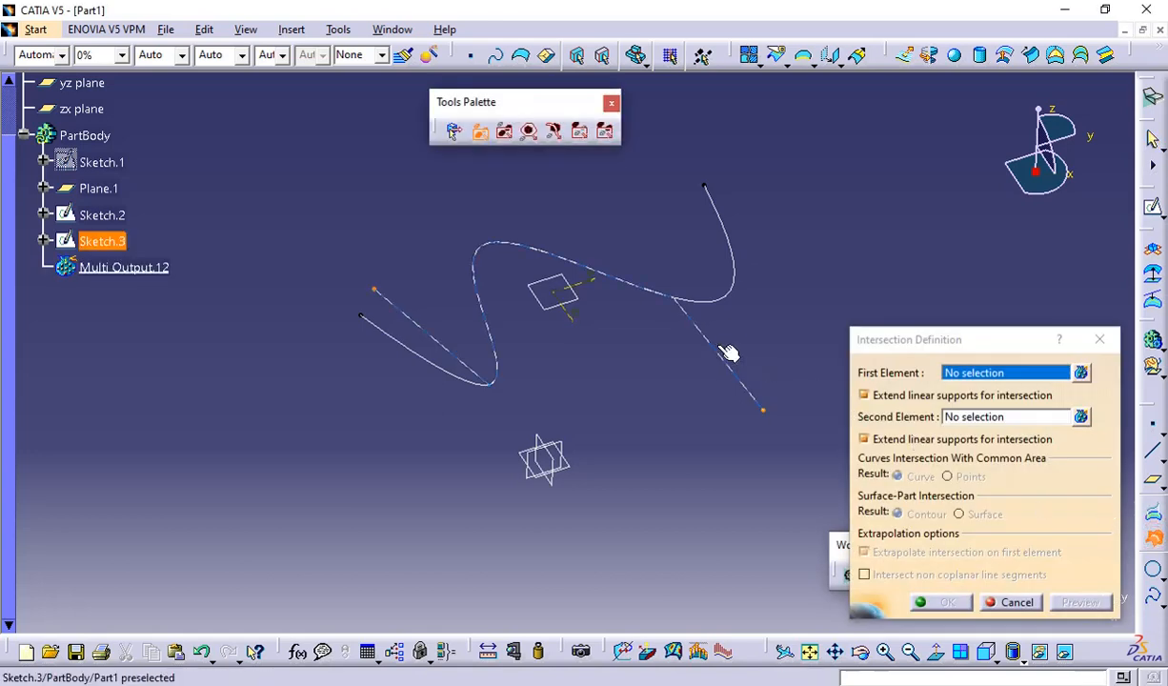
left_click(718, 297)
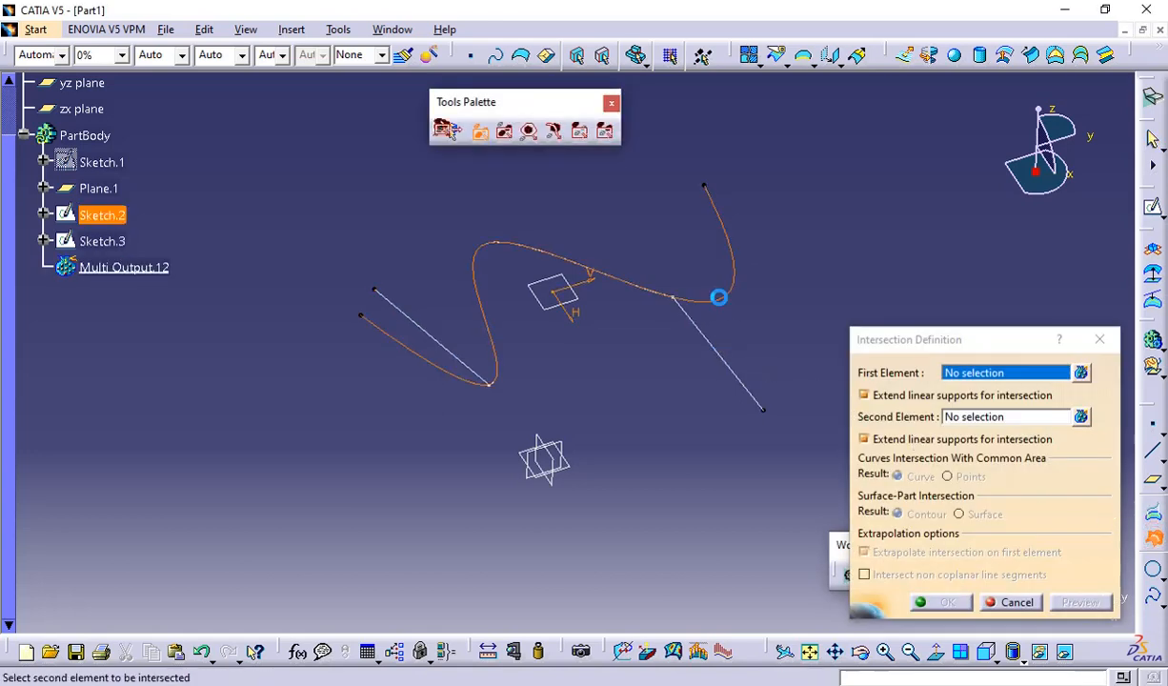
left_click(721, 357)
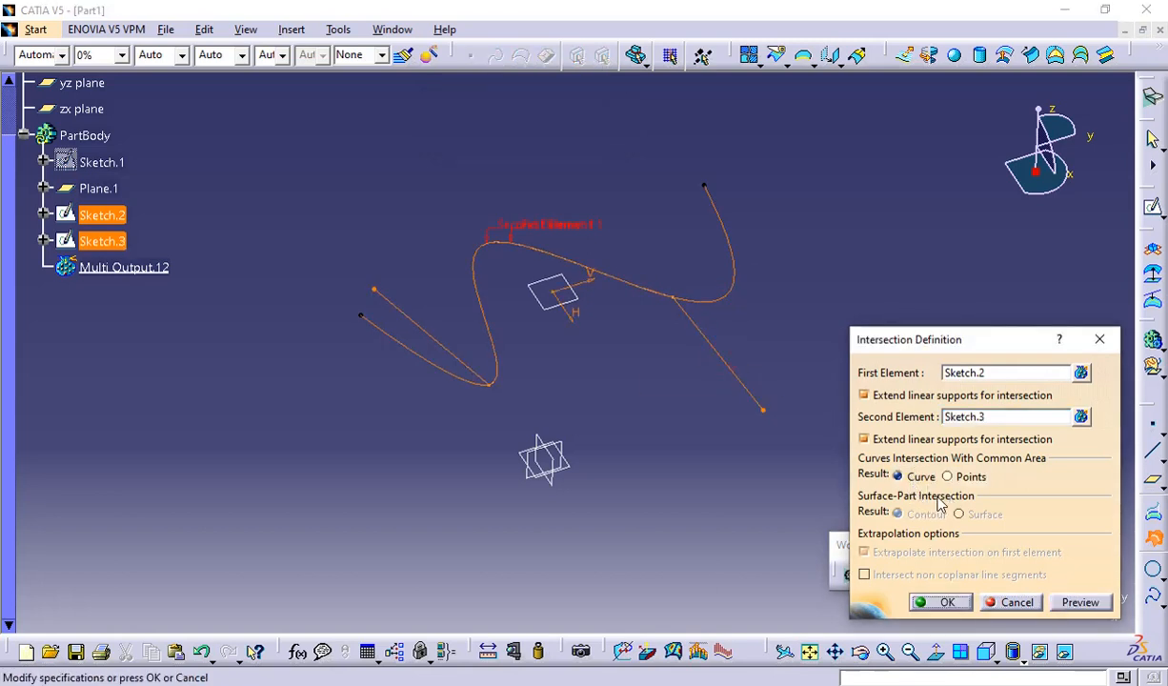
left_click(947, 477)
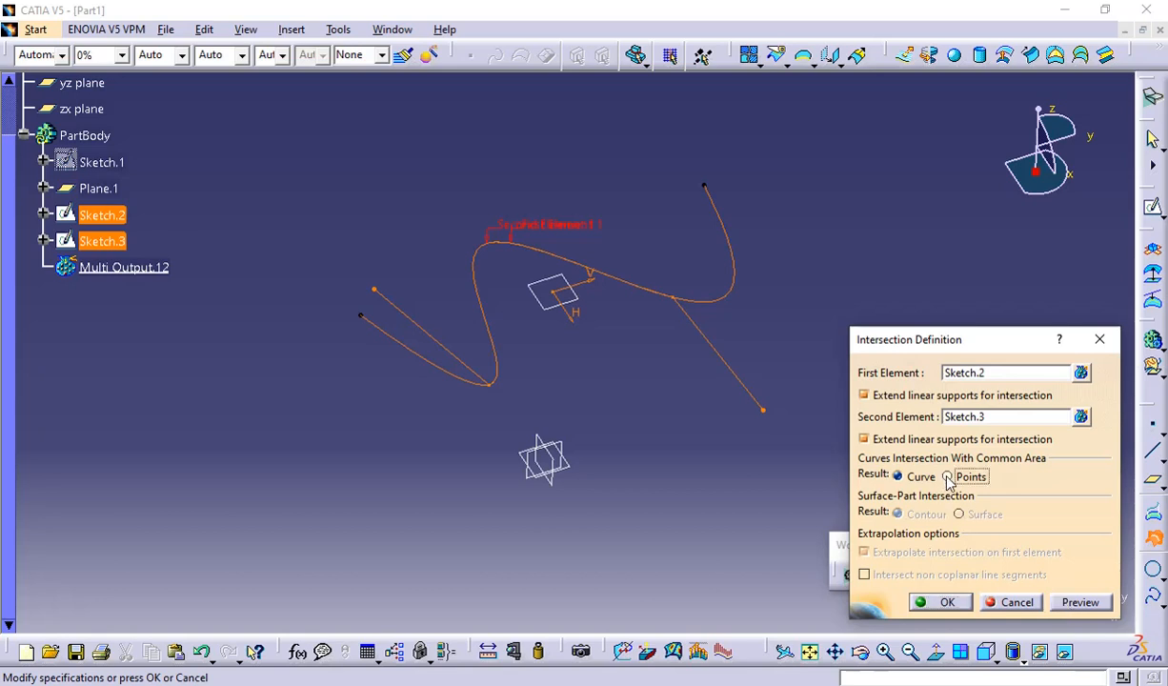
left_click(1078, 601)
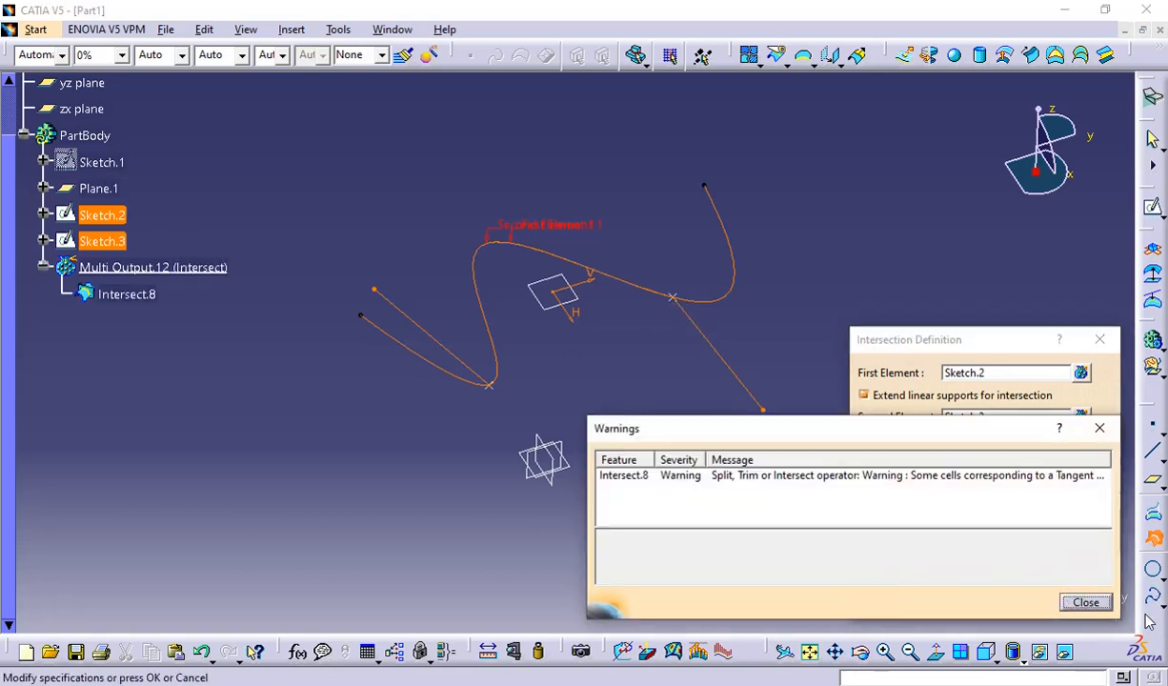
left_click(1085, 602)
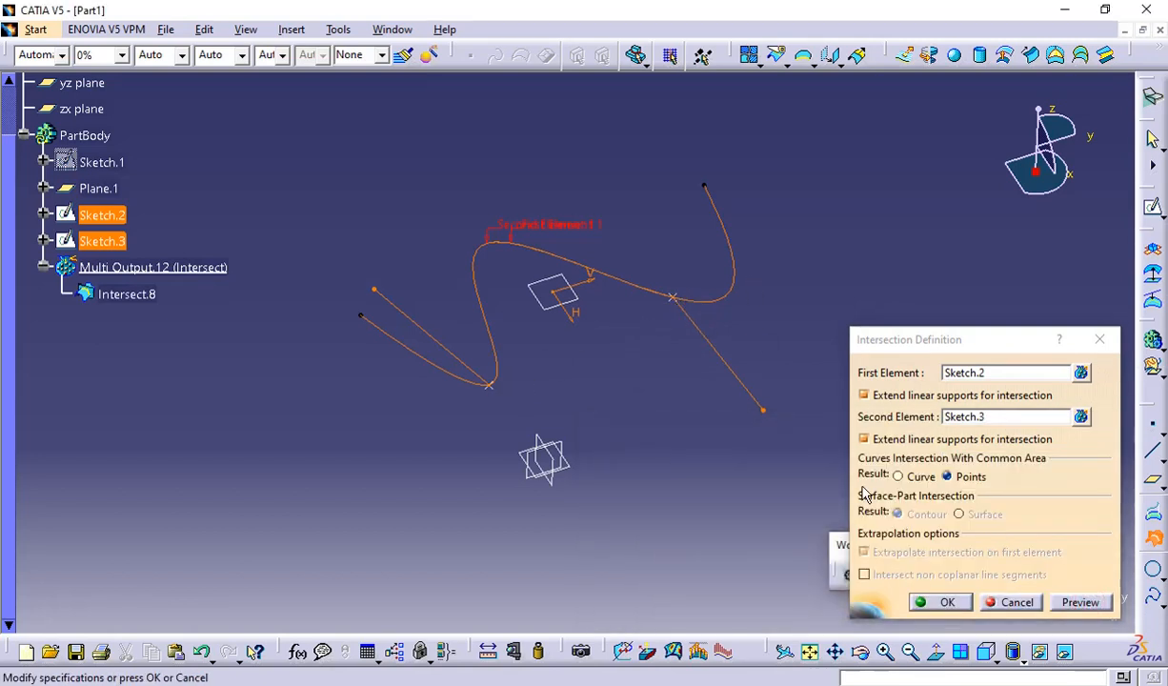
Step: Switch the intersection's common-area result to Curve, preview it, and create the intersection of the two sketches
left_click(898, 476)
left_click(1078, 601)
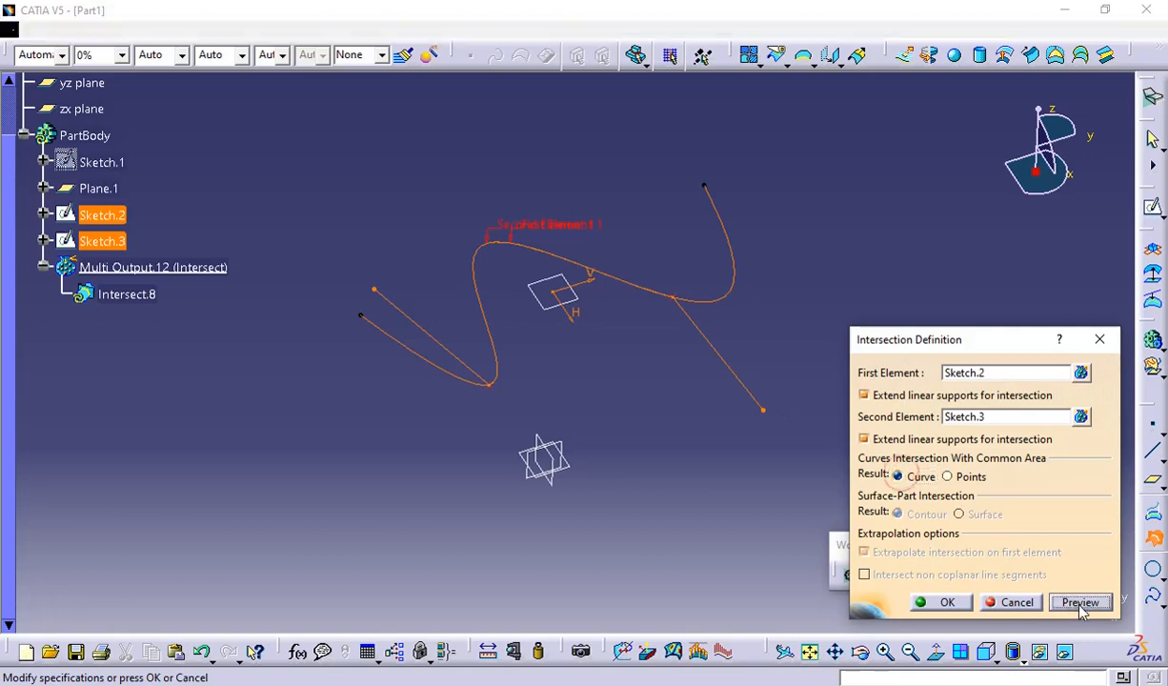
left_click(1085, 602)
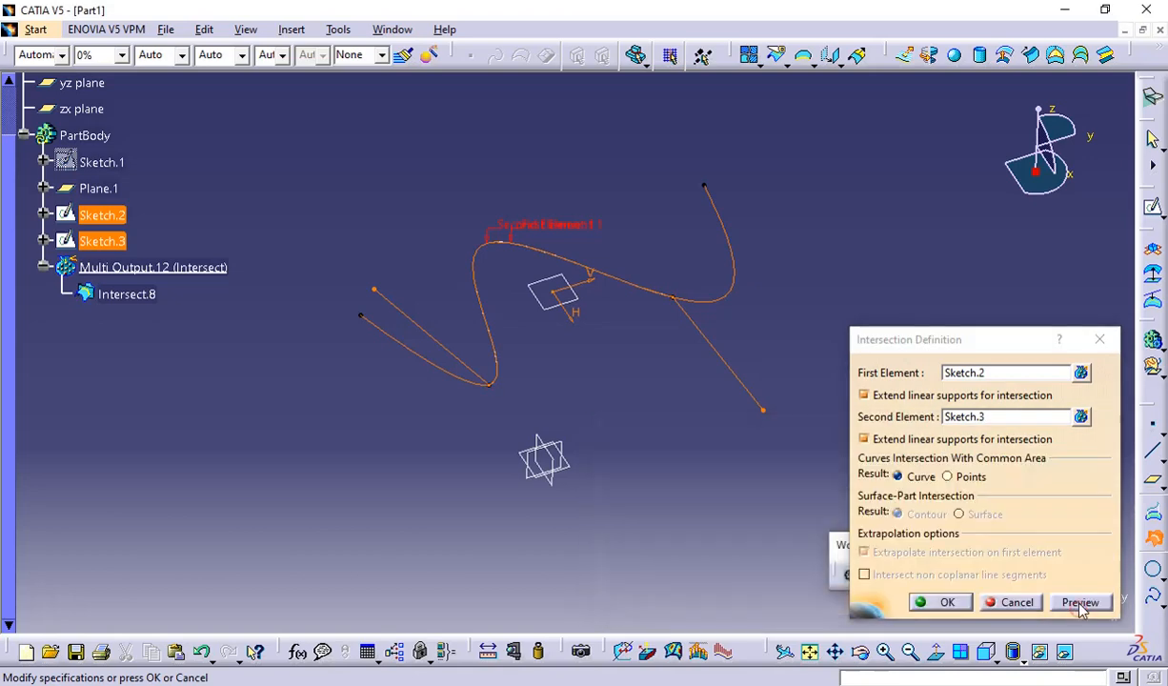
left_click(926, 603)
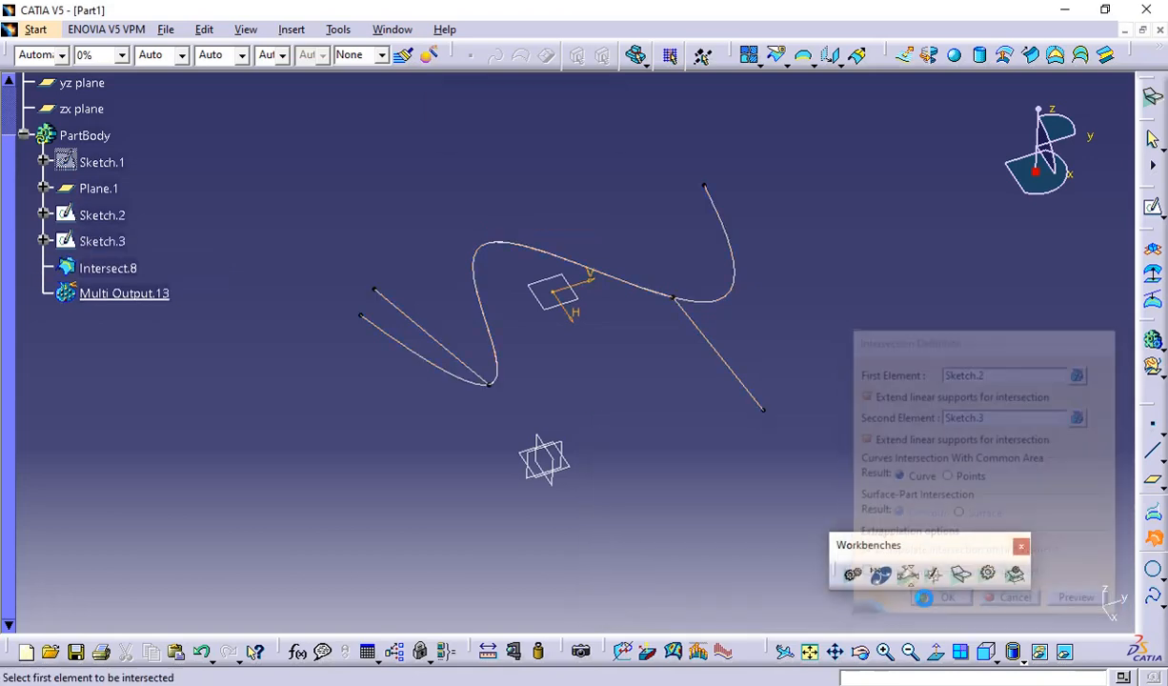
left_click(988, 603)
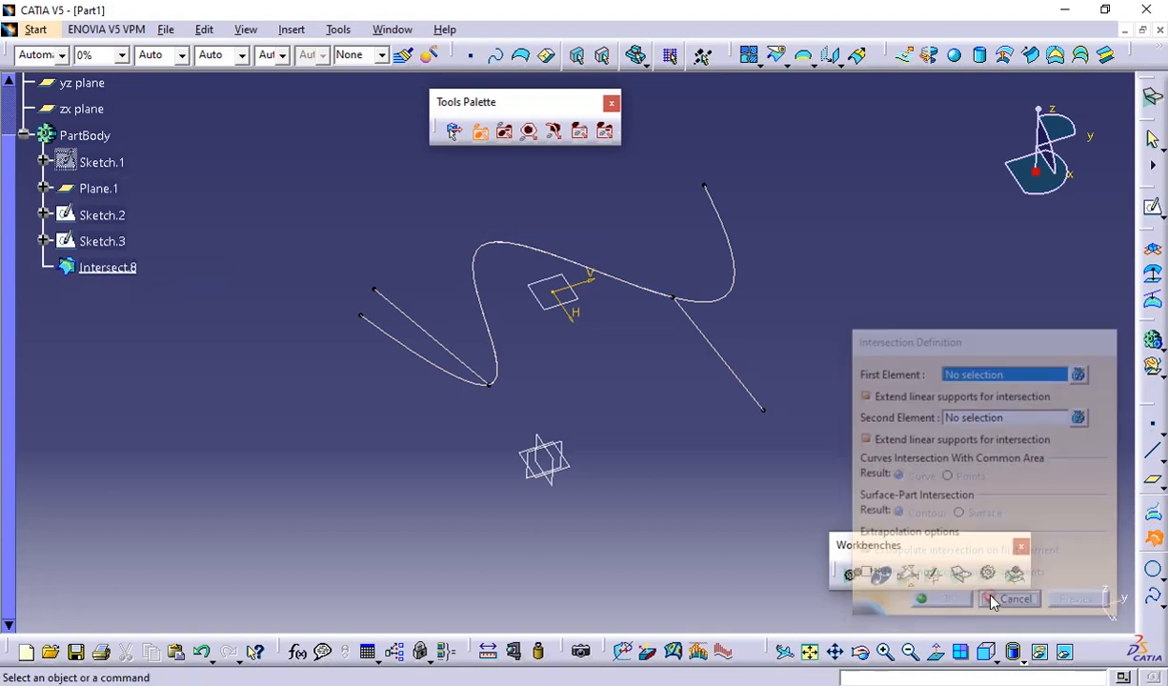
Step: Hide Sketch.3 and Sketch.2 to isolate the intersection curve, and review the intersection's definition
right_click(86, 245)
left_click(111, 300)
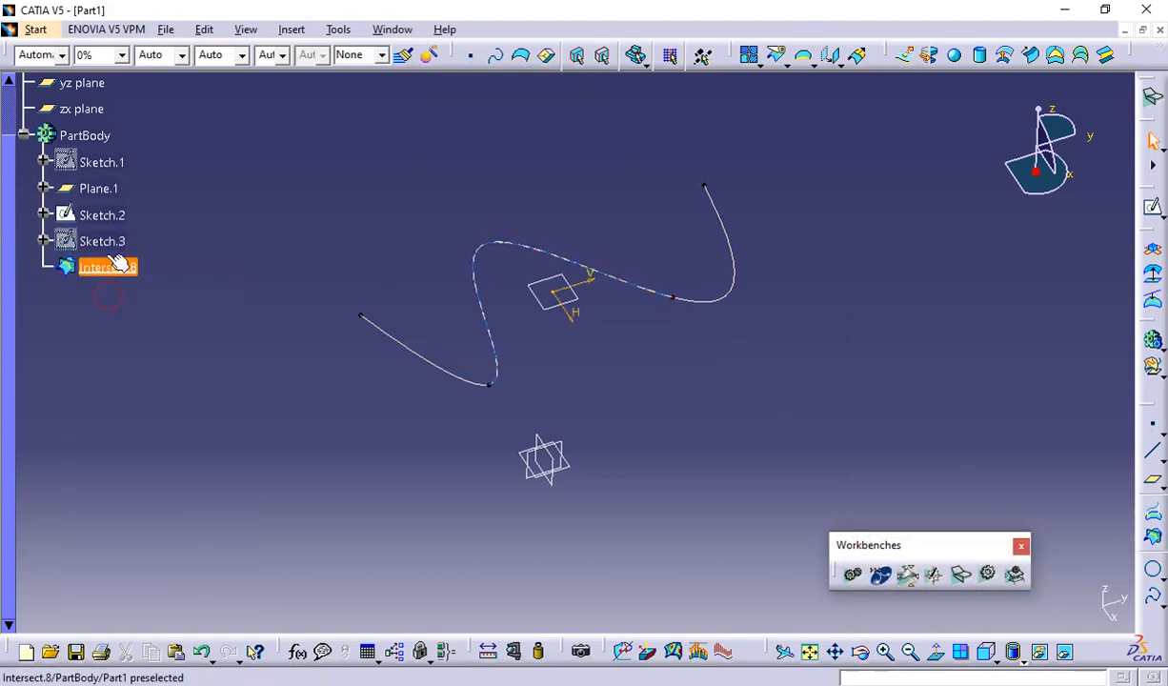
right_click(87, 216)
left_click(110, 266)
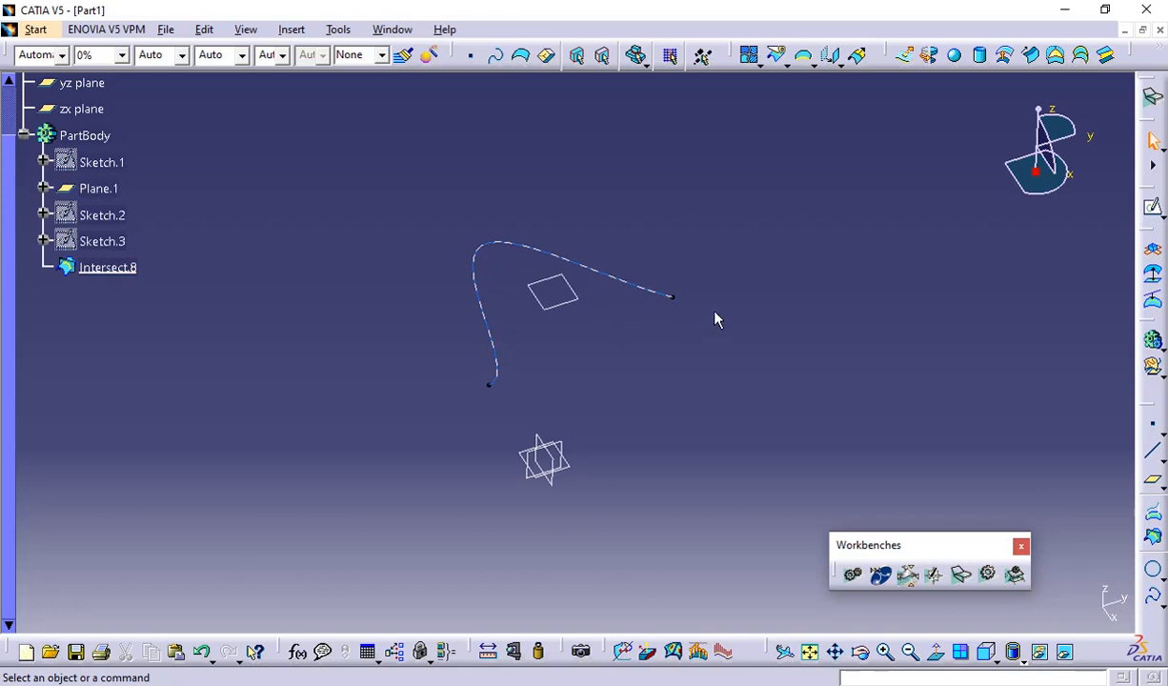
double_click(108, 268)
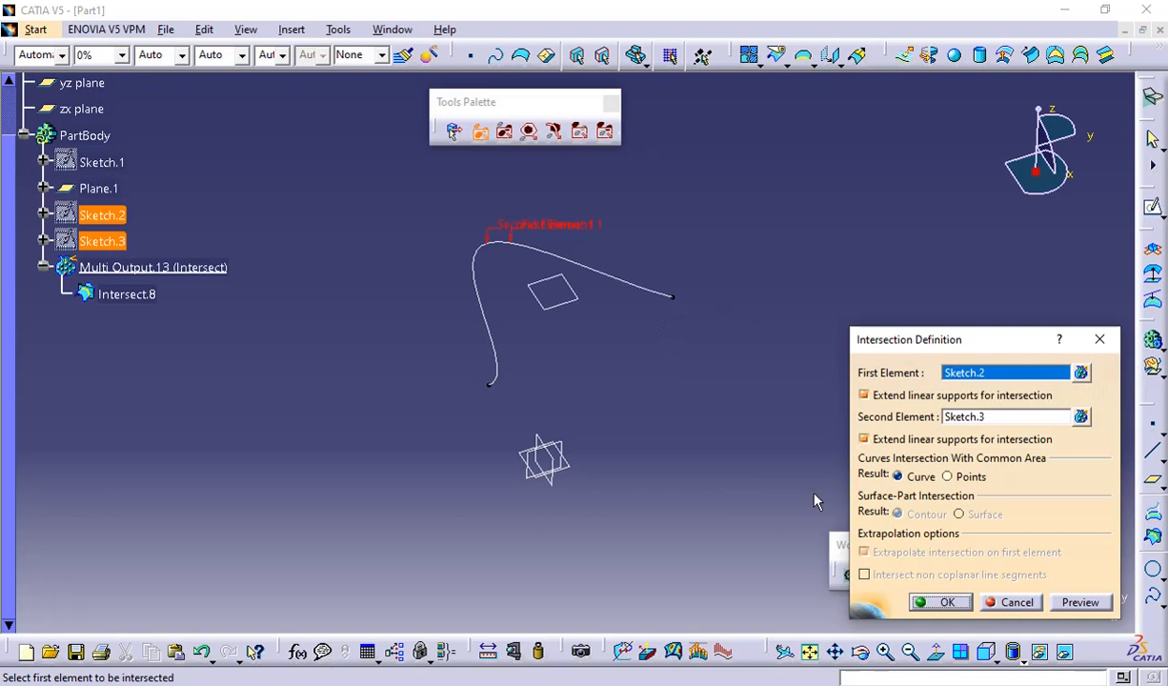
left_click(945, 602)
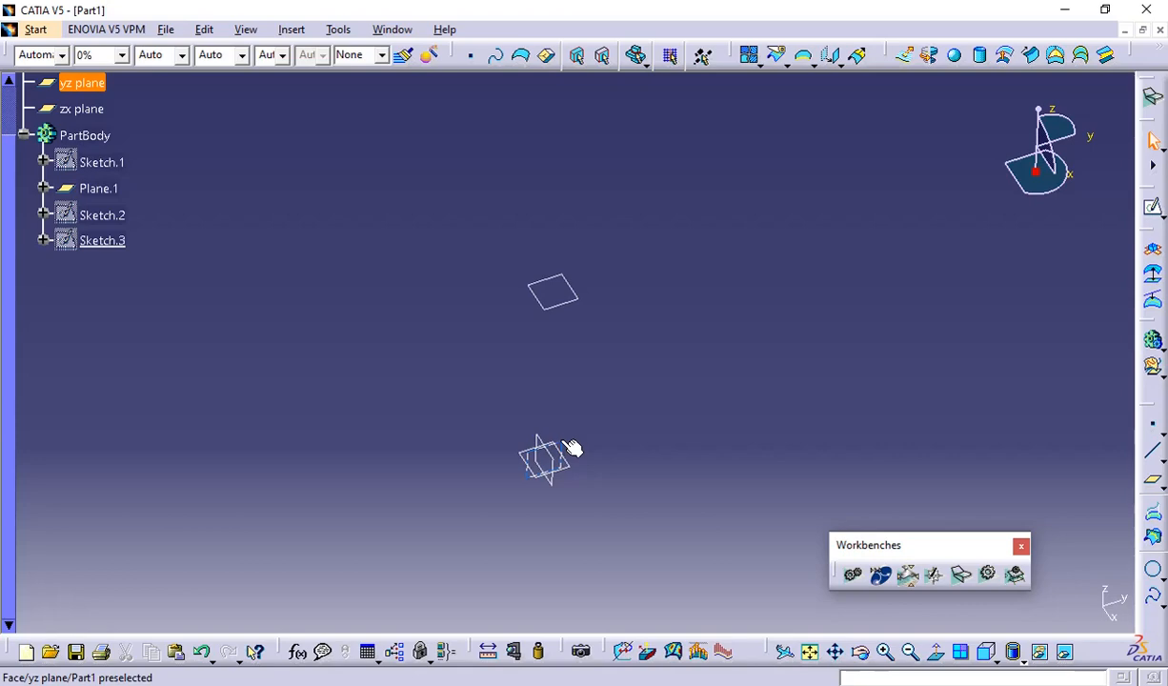
Step: Undo the recent edits back to the state where Intersect.6 is the last feature in the part body
key("ctrl+y")
key("Escape")
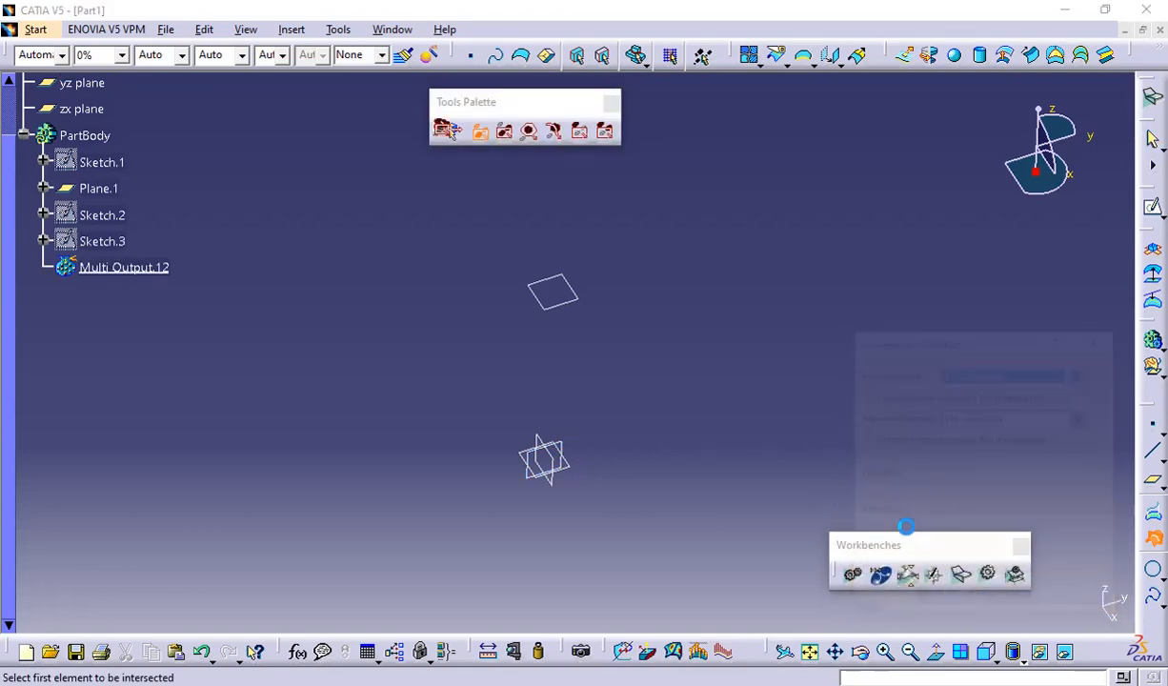
left_click(1002, 602)
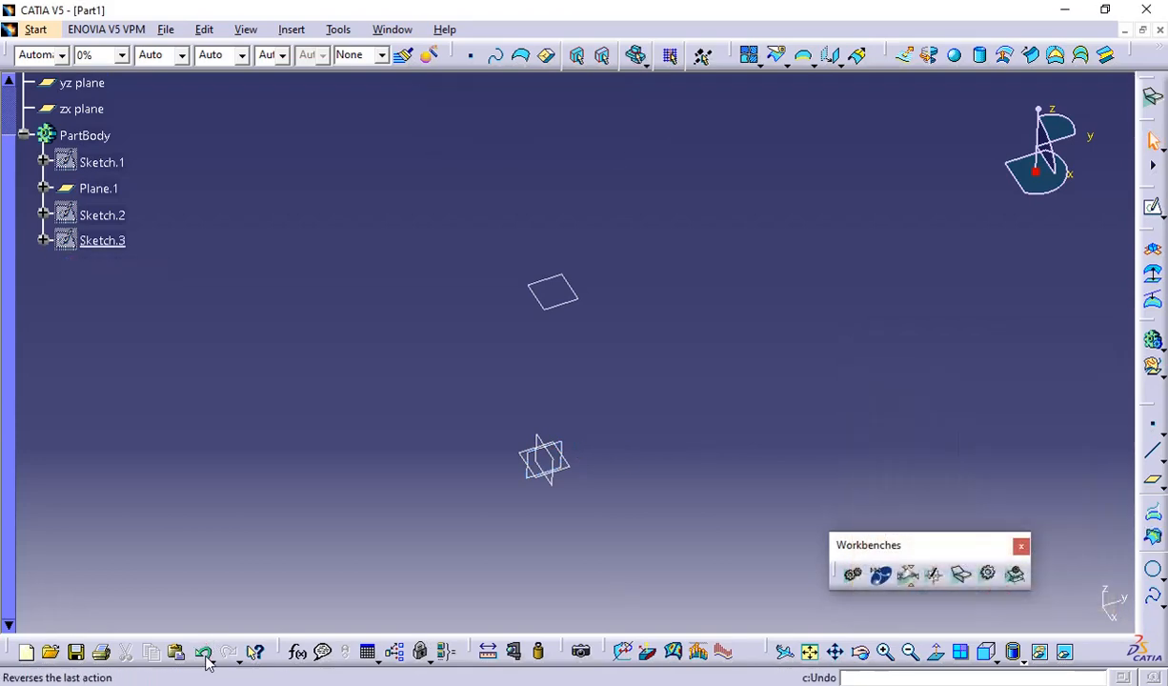
left_click(206, 659)
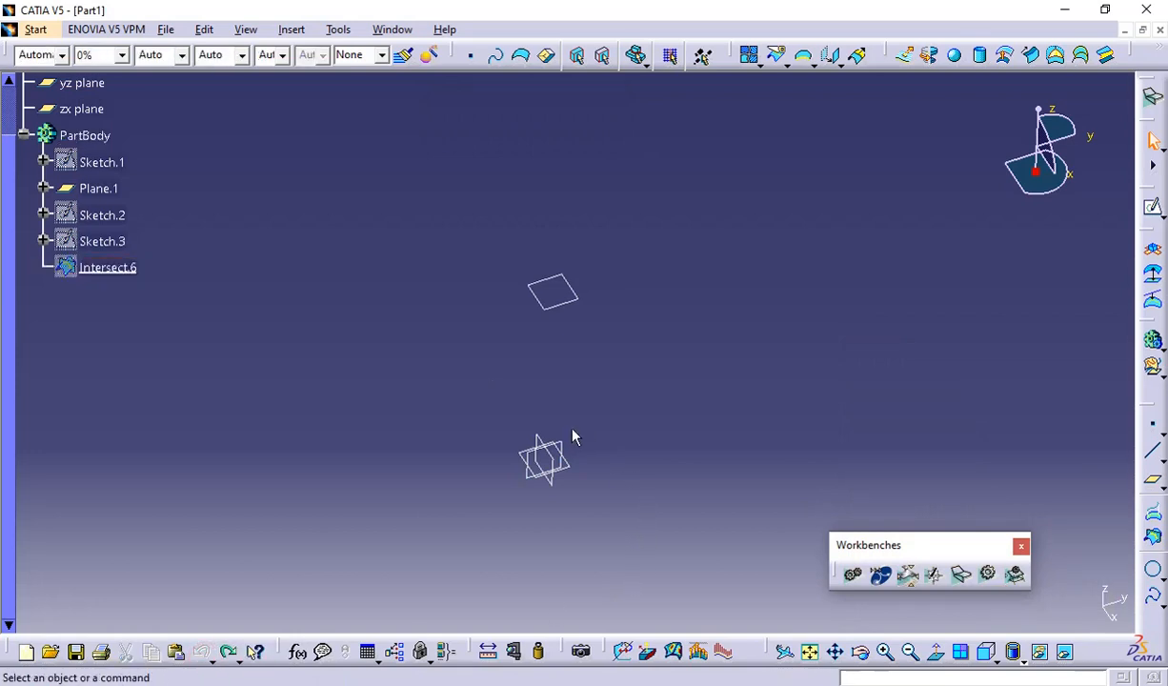
Step: Sketch a parabola on the yz plane, focused at the origin, with its apex on the vertical axis and start point about 117 mm along the horizontal axis
middle_click_drag(597, 433, 544, 354)
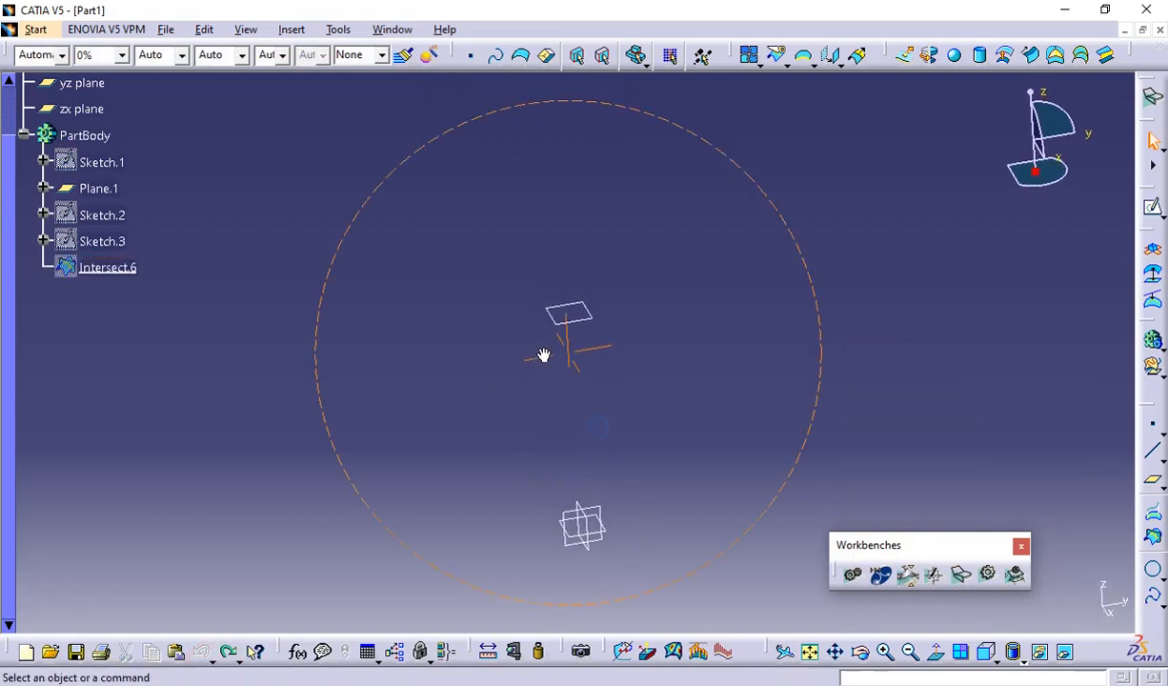
left_click(612, 514)
left_click(1149, 210)
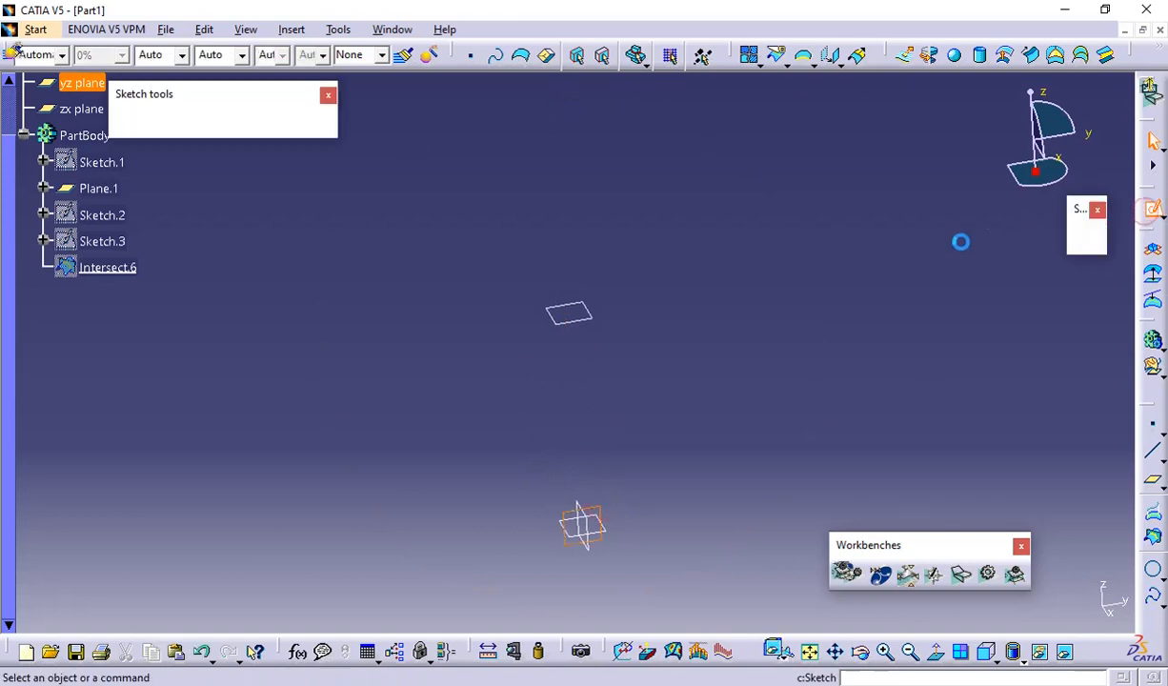
middle_click_drag(748, 221, 737, 164)
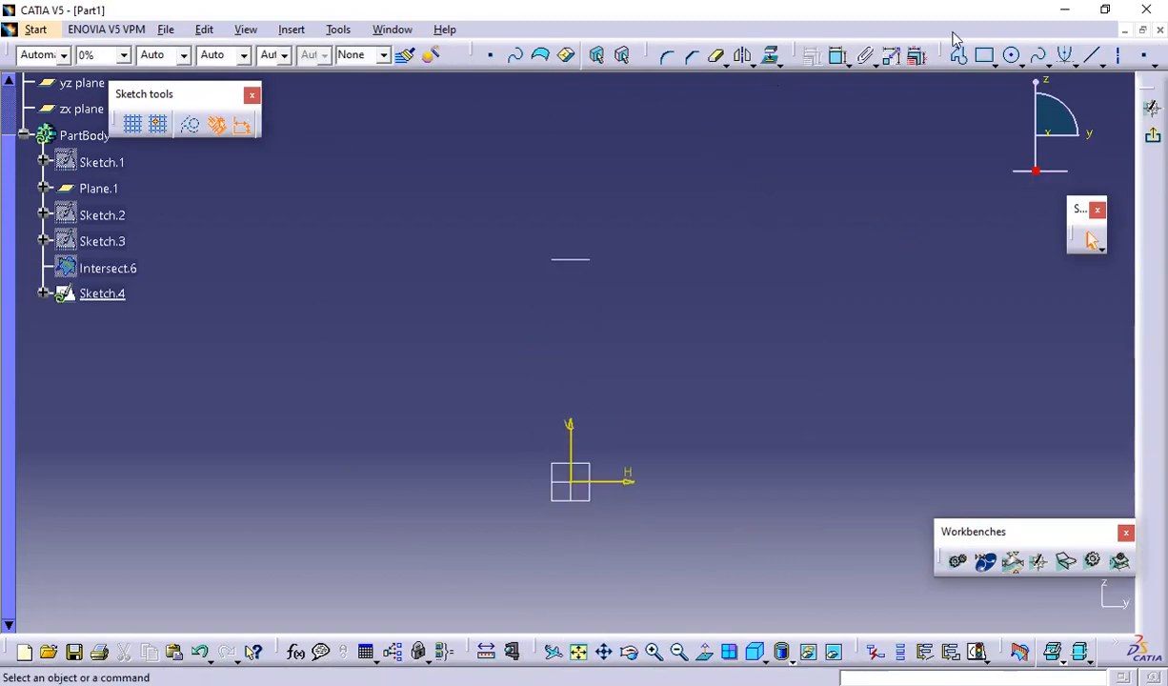
left_click(1065, 55)
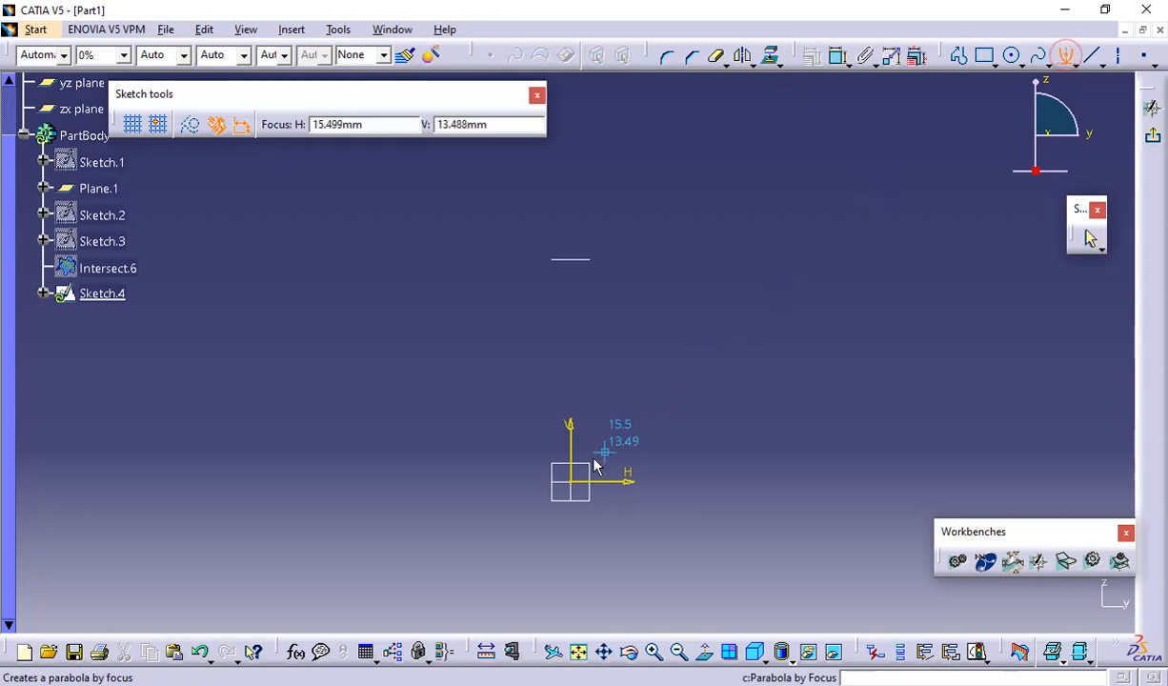
left_click(571, 492)
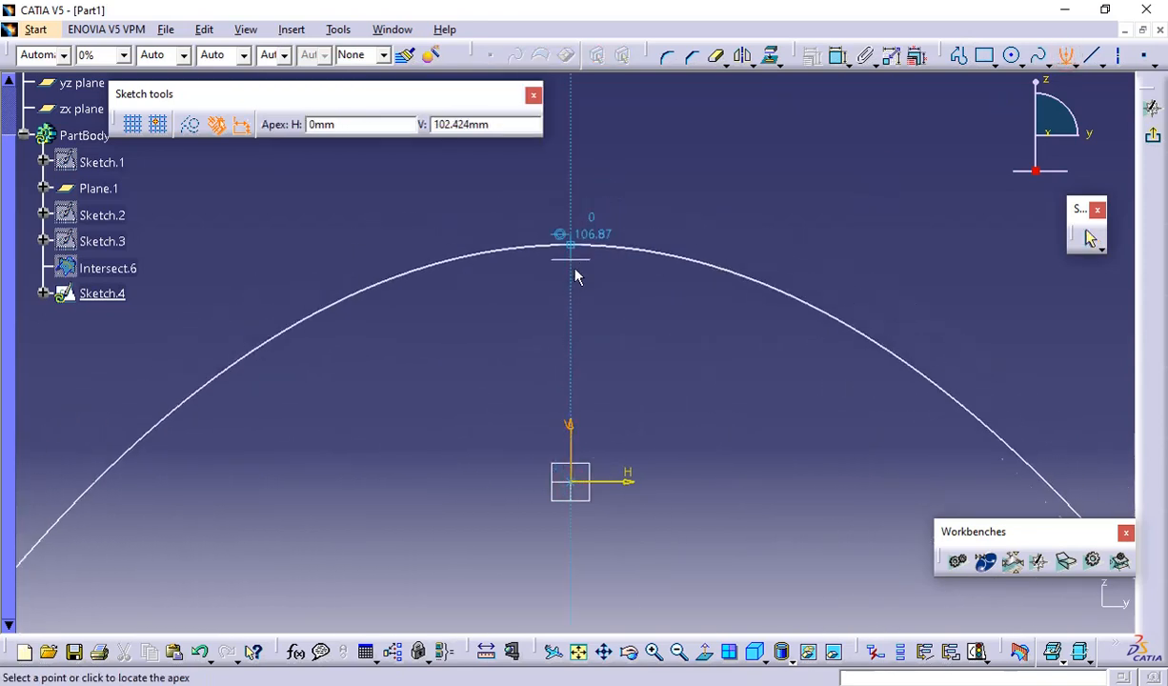
left_click(570, 355)
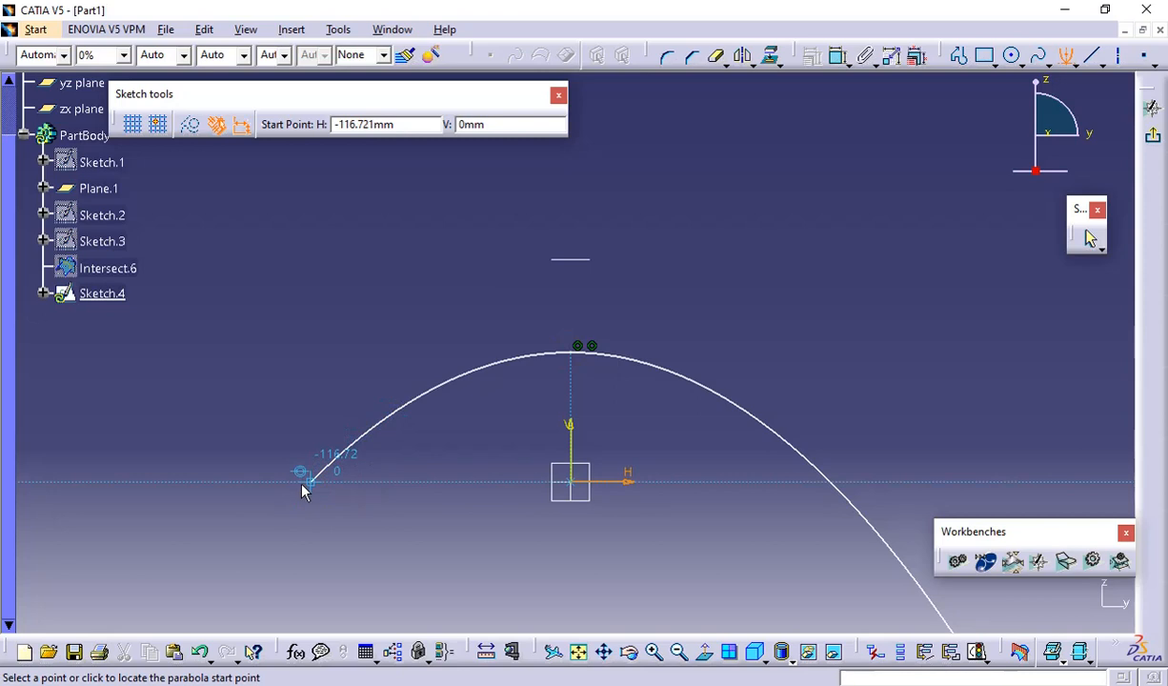
left_click(305, 489)
left_click(795, 485)
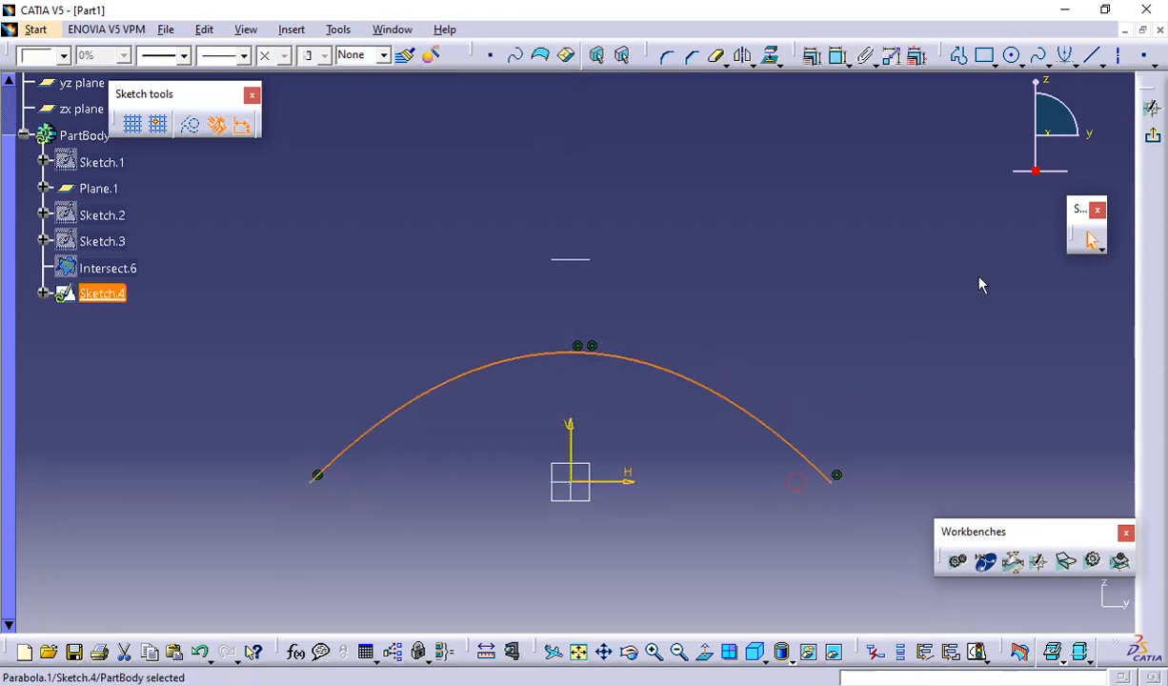
left_click(1153, 136)
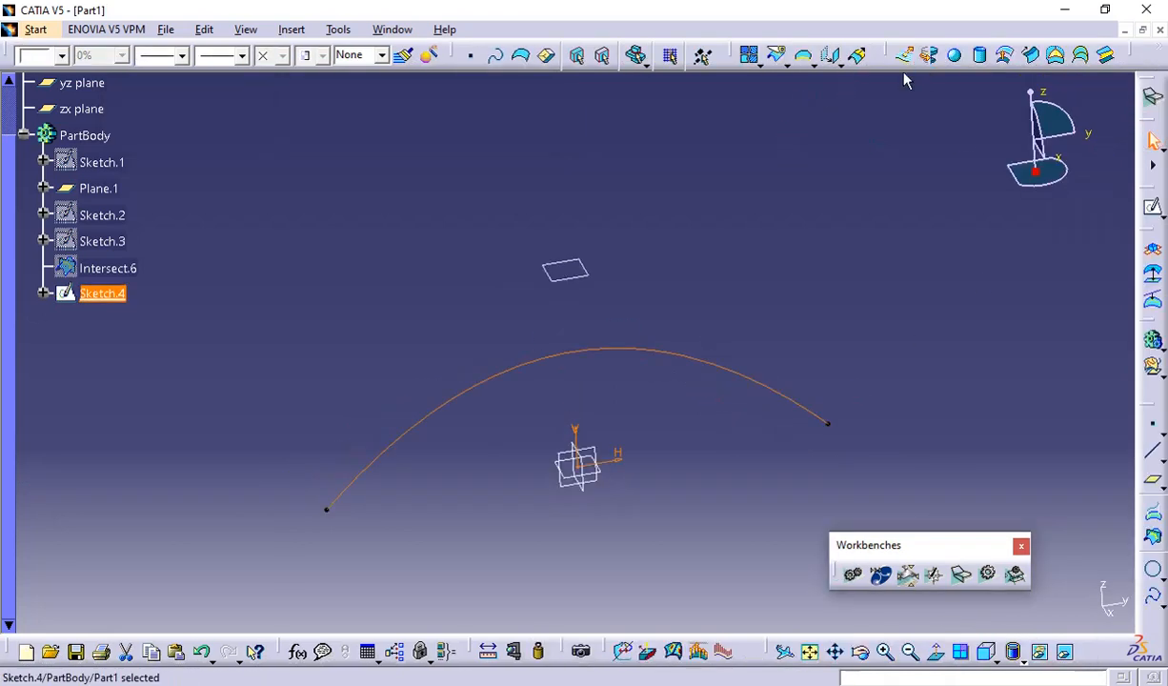
Step: Extrude the parabola sketch as a surface with Limit 1 at 50 mm and Mirrored Extent enabled
left_click(862, 55)
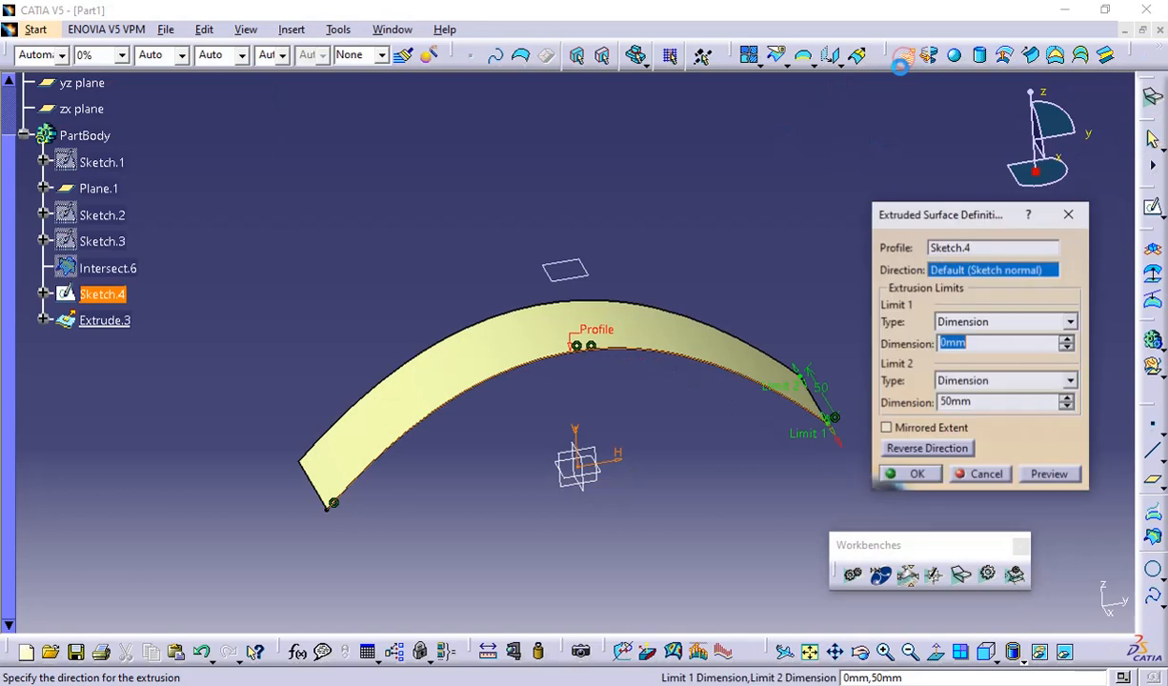
left_click(887, 430)
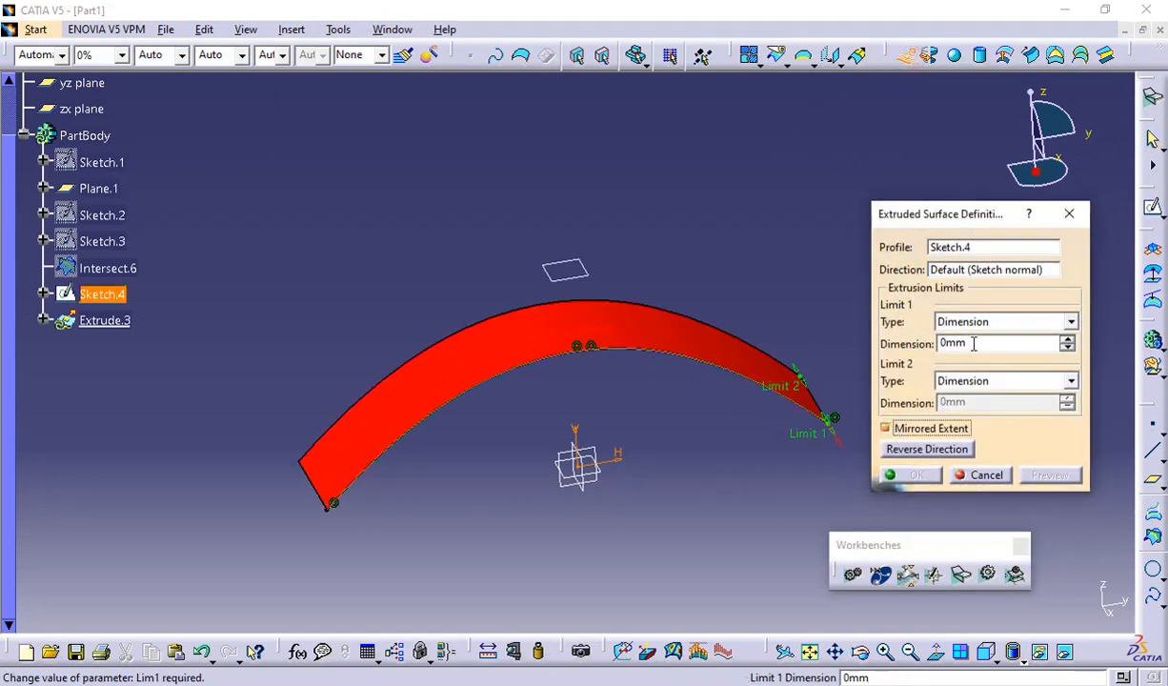
left_click_drag(971, 343, 886, 350)
type("50")
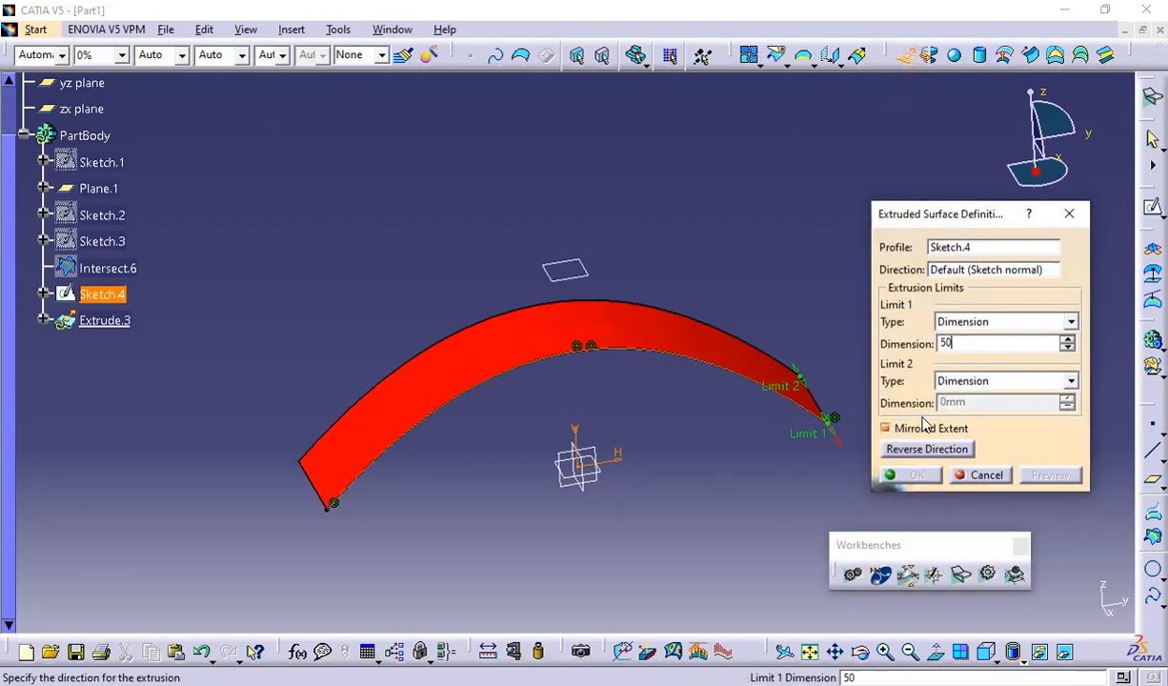
left_click(1003, 435)
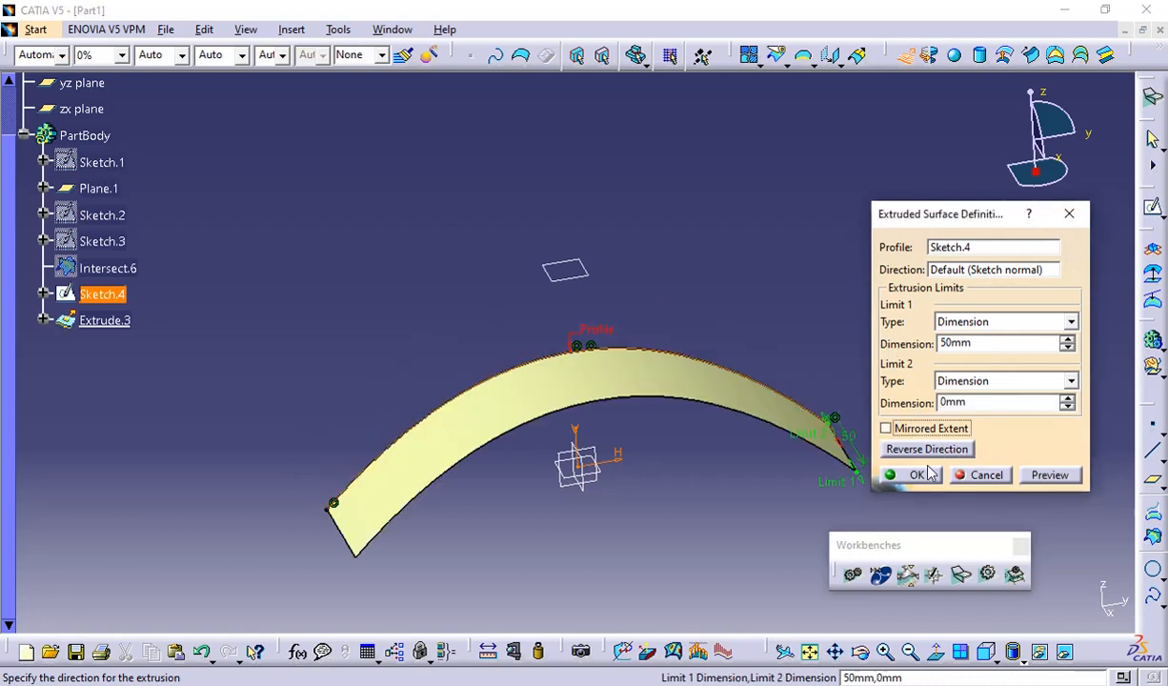
left_click(900, 433)
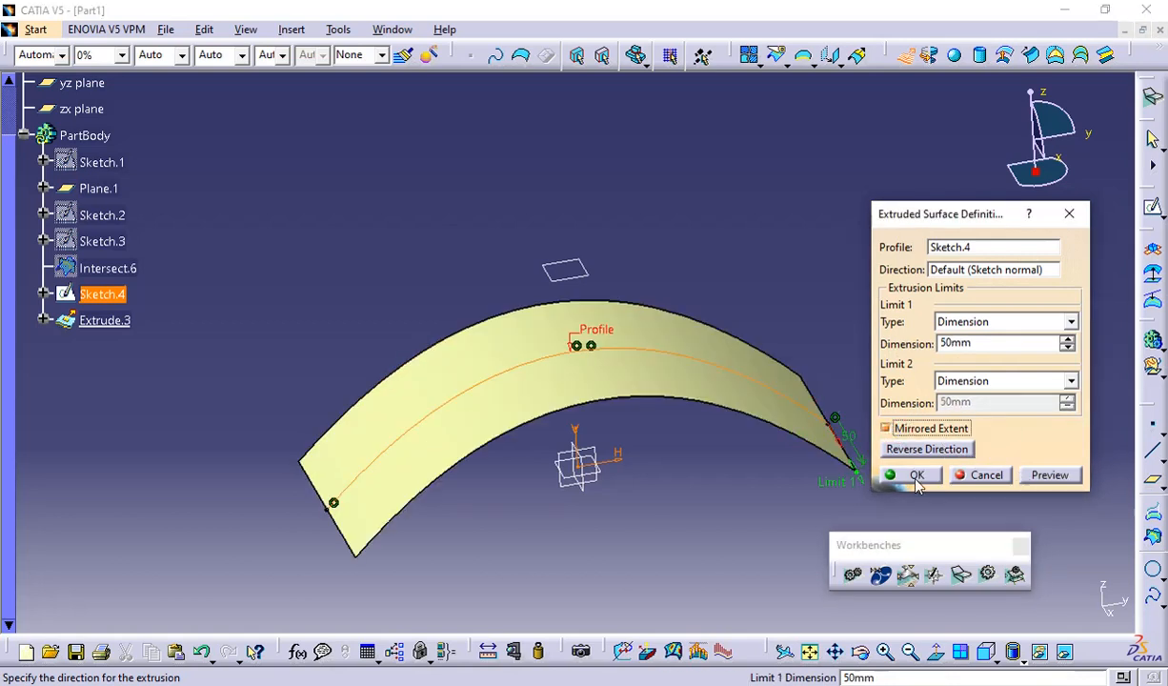
left_click(914, 476)
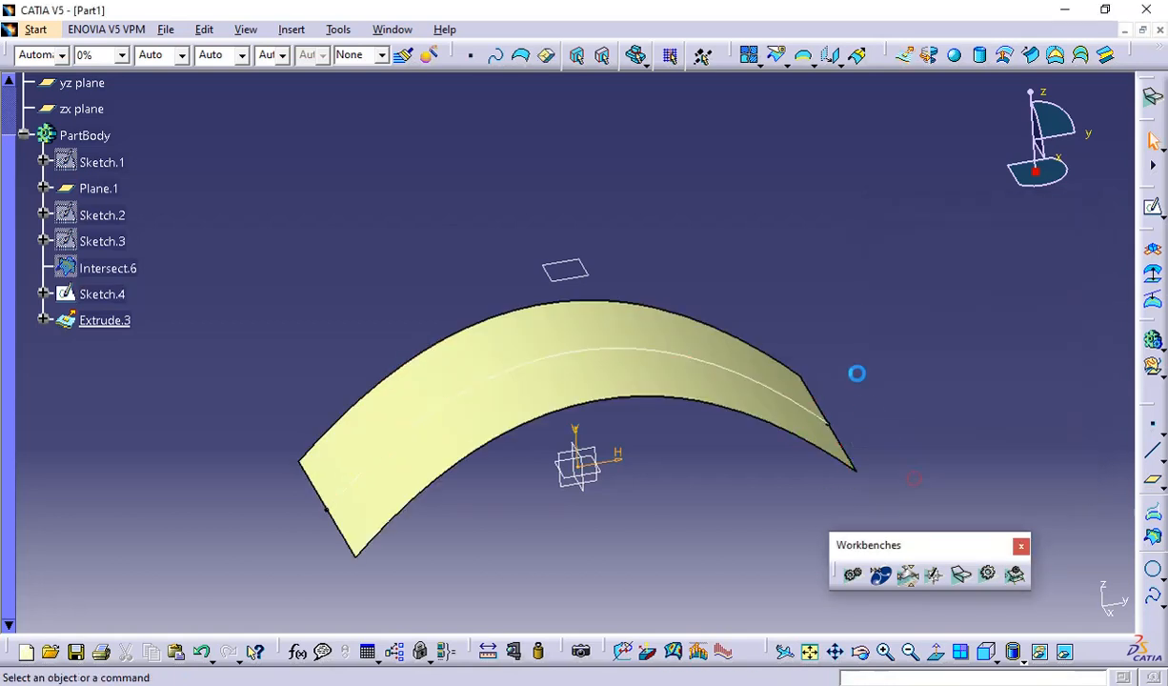
Step: Sketch a winding five-point spline on Plane.1 along the parabolic surface's length, starting at about H -19 mm, V 96 mm
left_click(571, 269)
left_click(1152, 206)
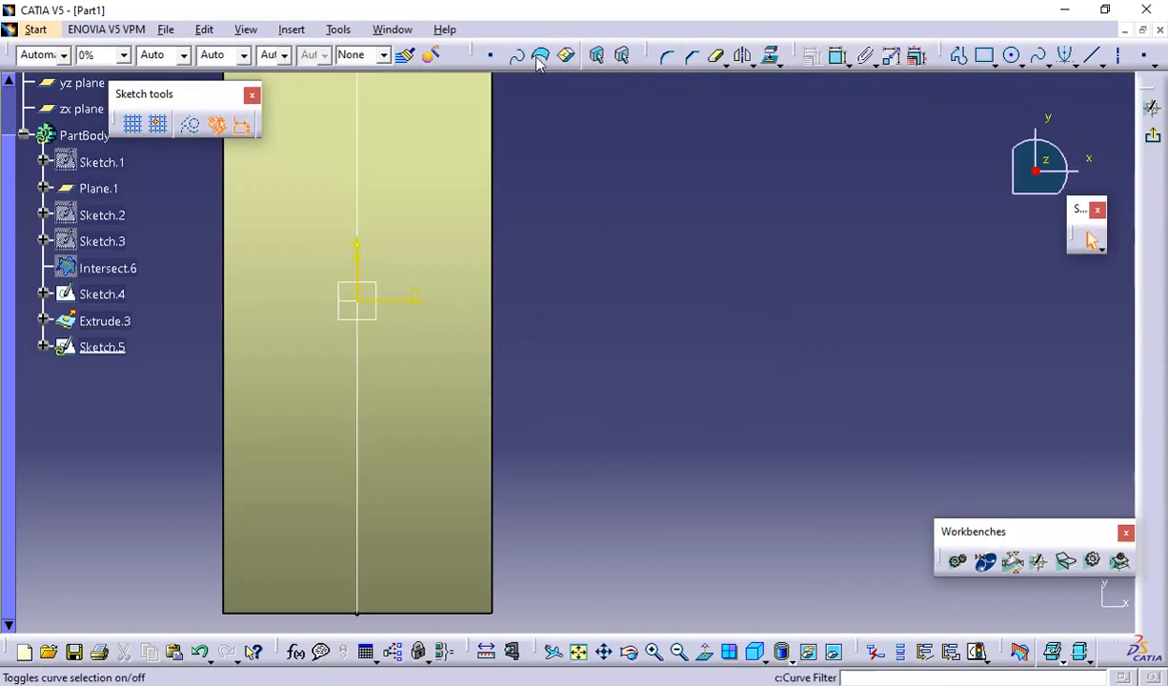
left_click(1037, 56)
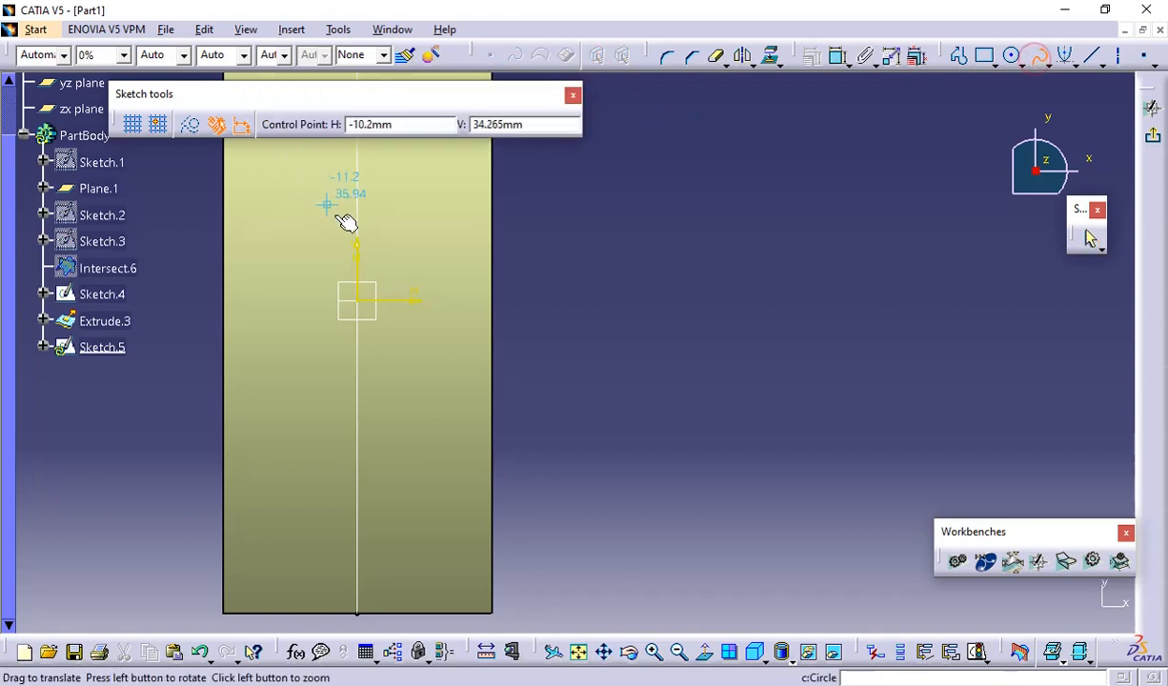
middle_click_drag(345, 222, 455, 415)
left_click(427, 257)
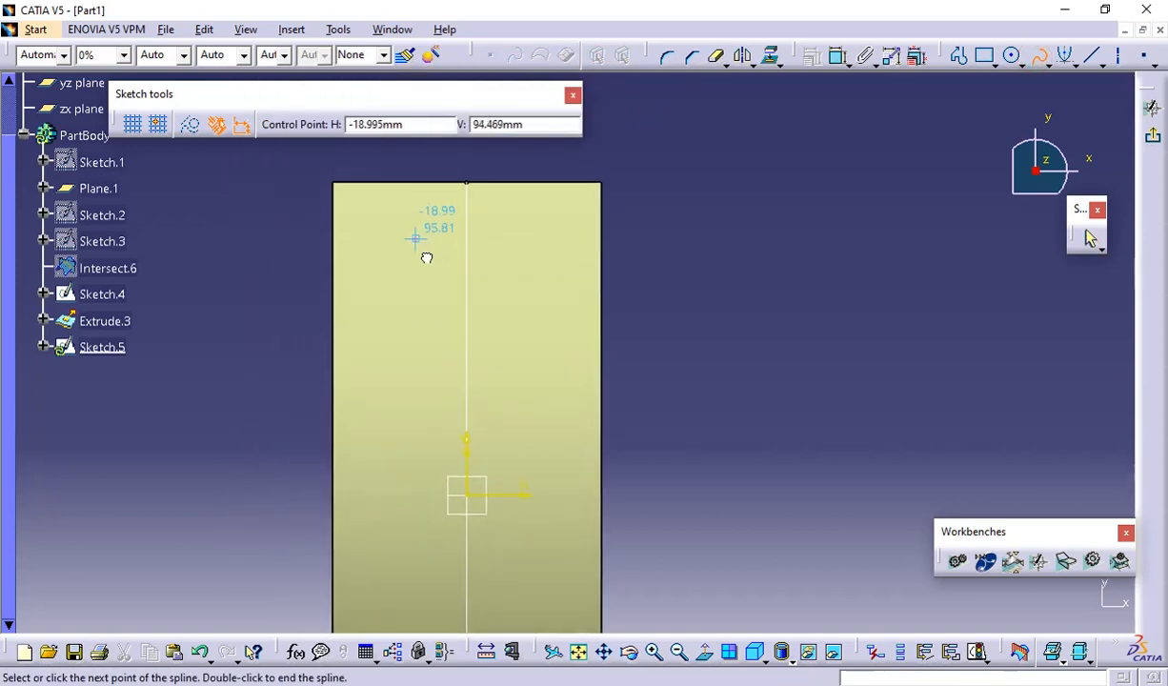
left_click(511, 343)
left_click(398, 470)
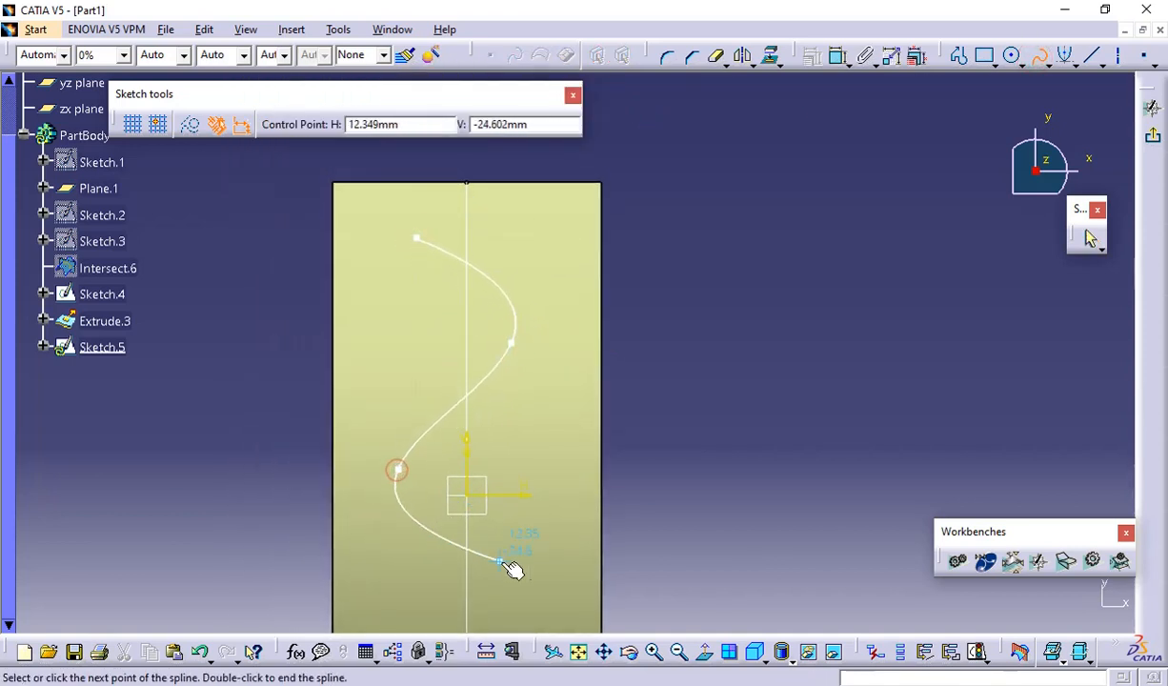
mouse_move(513, 570)
middle_mouse_down()
mouse_move(488, 456)
mouse_move(529, 443)
middle_mouse_up()
left_click(522, 411)
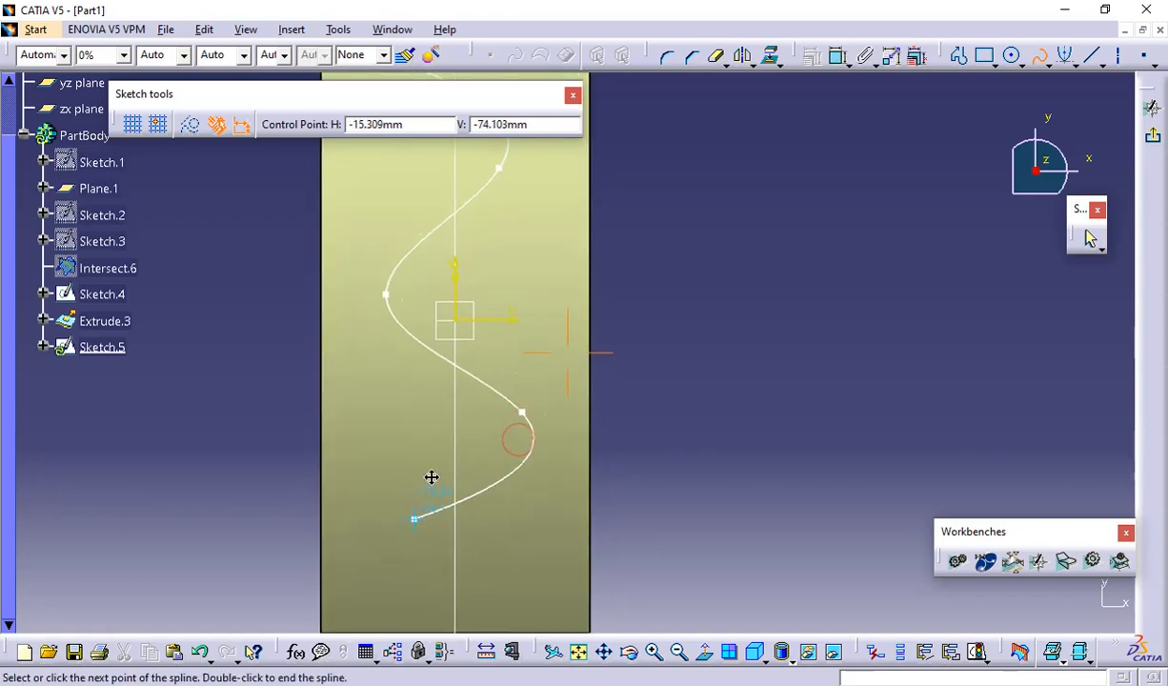
left_click(402, 490)
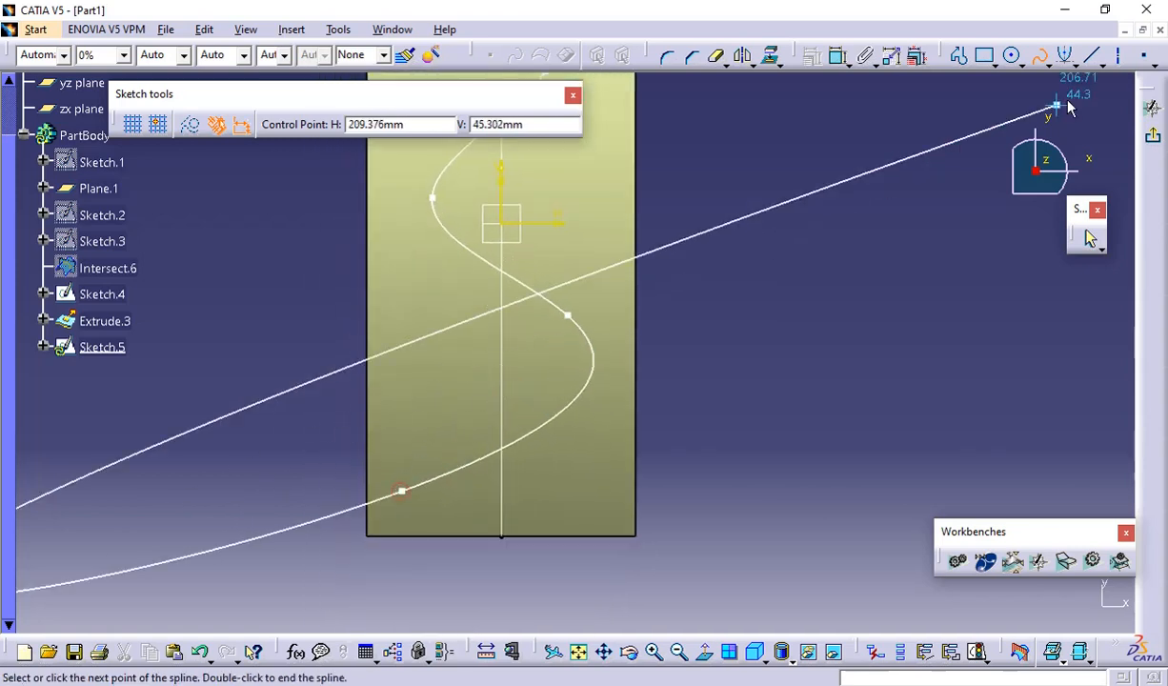
left_click(1153, 138)
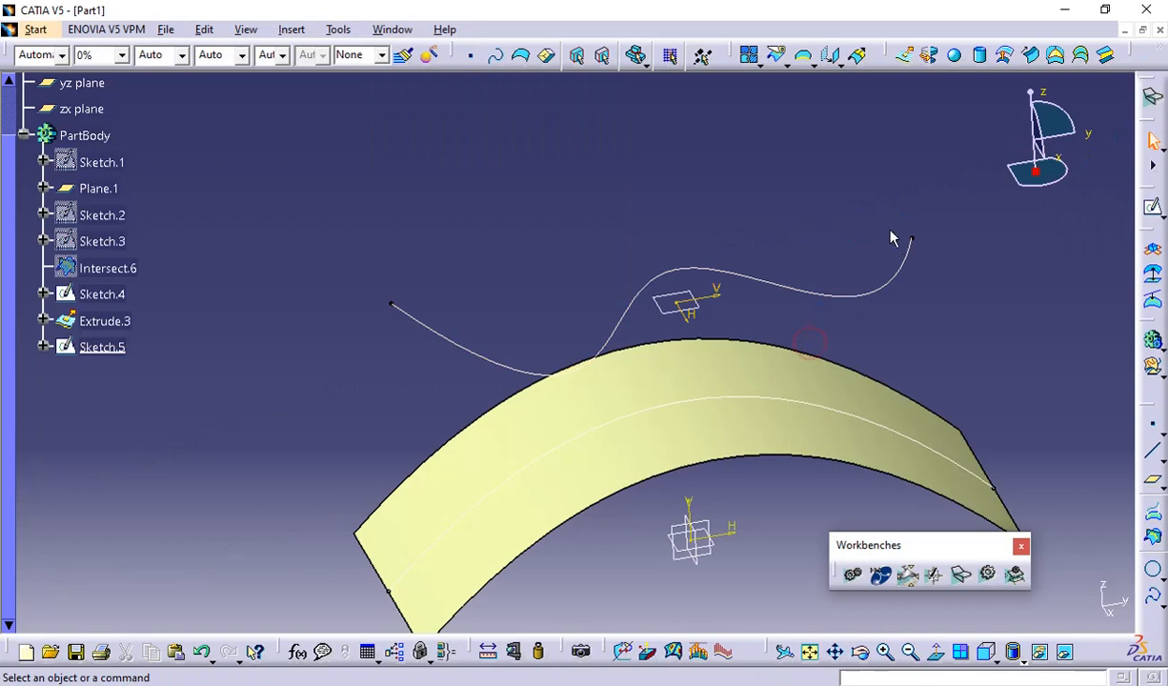
Step: Extrude the spline sketch as a surface down through the parabolic surface, with Limit 1 at 0 mm and Limit 2 at 100 mm
middle_click_drag(891, 238, 752, 195)
left_click(901, 56)
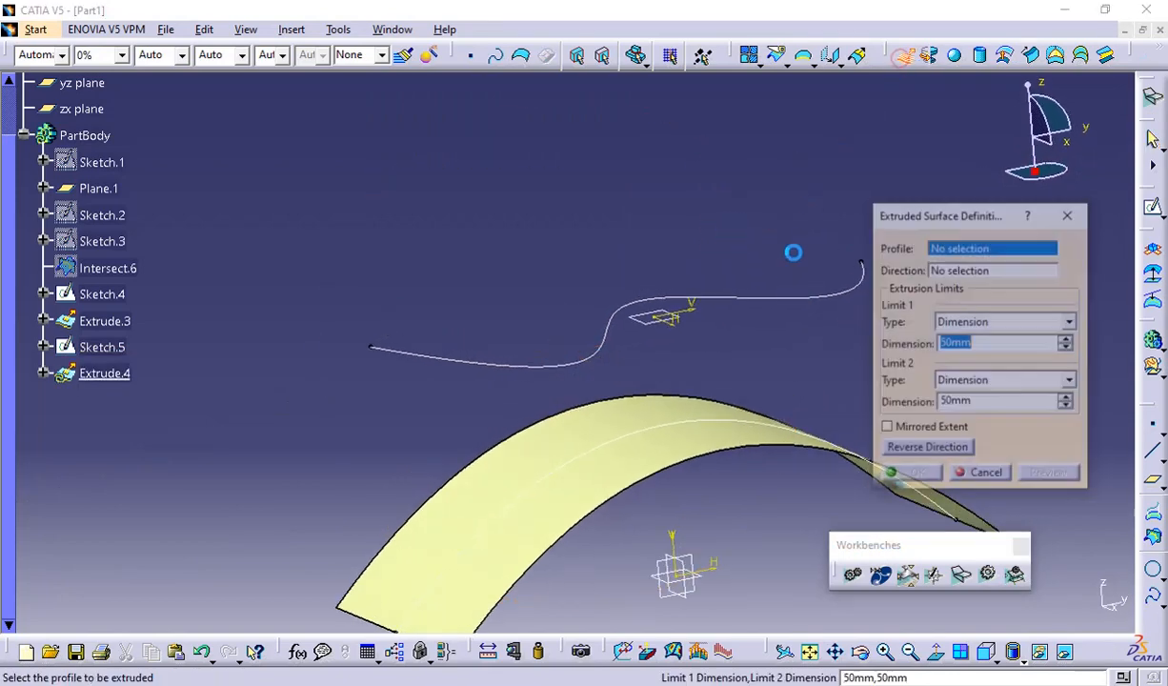
left_click(790, 298)
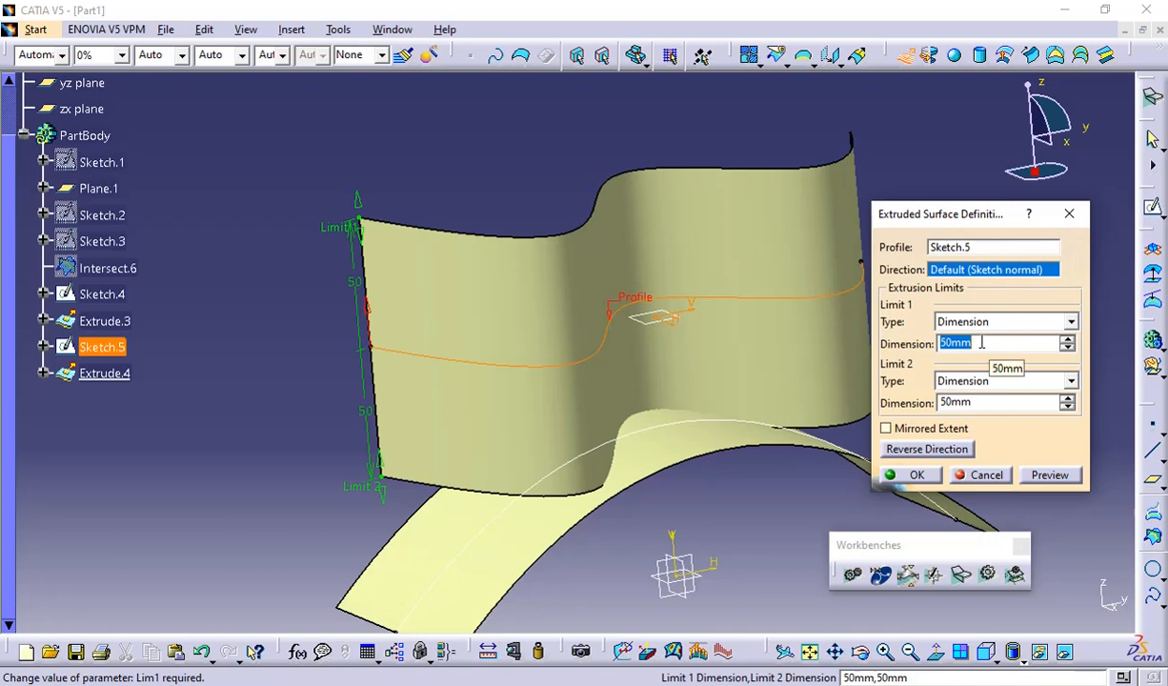
type("0")
left_click(985, 402)
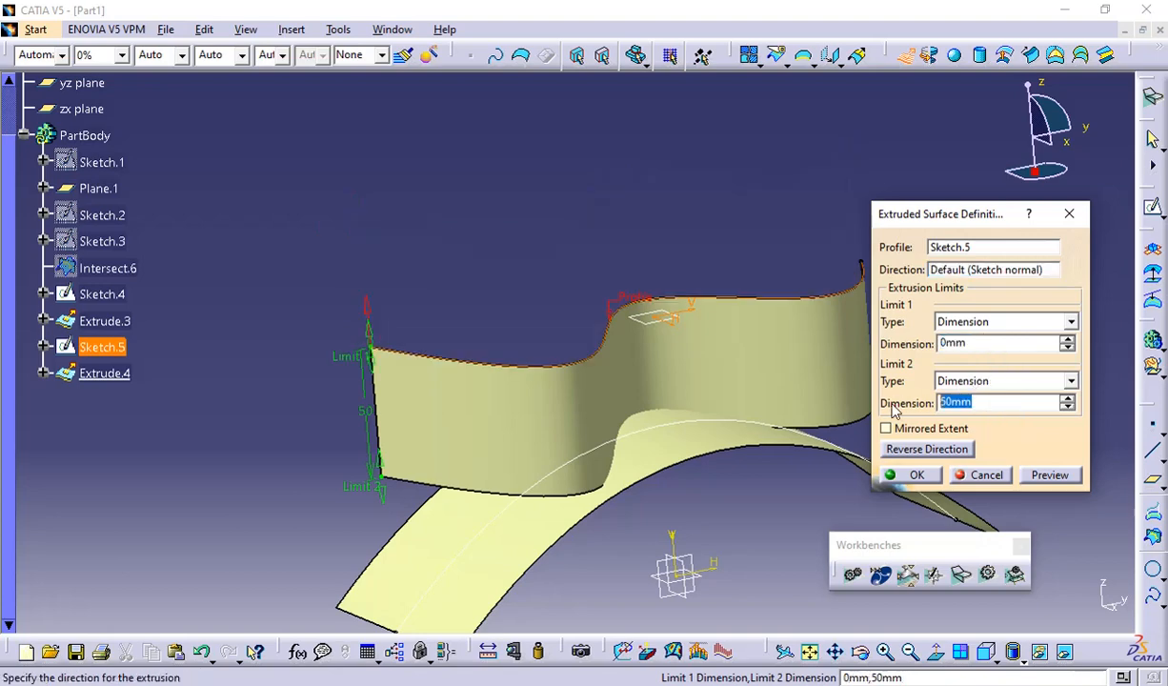
type("100")
key("Return")
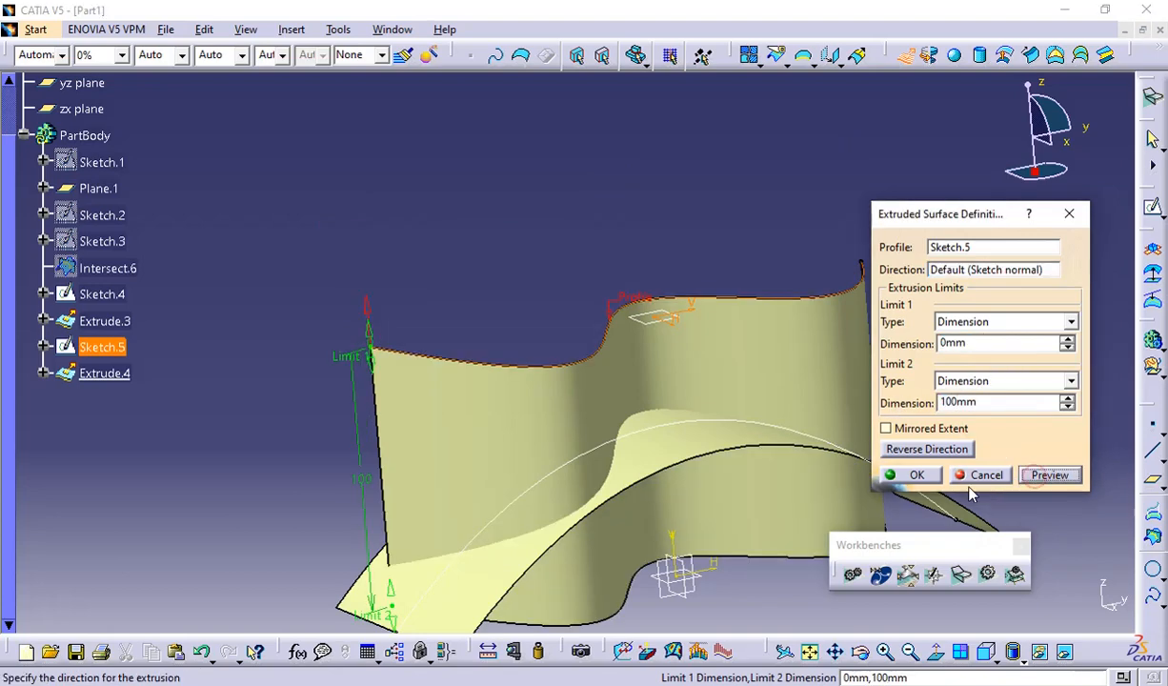
left_click(895, 469)
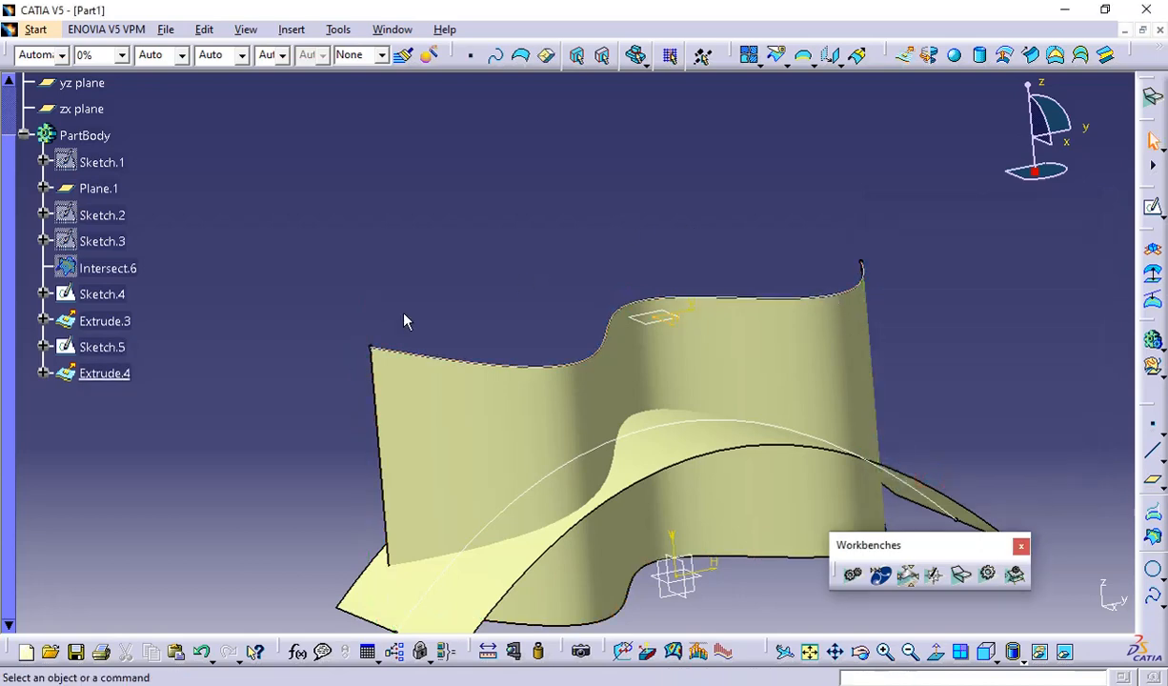
Step: Hide the spline sketch (Sketch.5) and the parabola sketch (Sketch.4) so only the two extruded surfaces remain
left_click(93, 350)
right_click(95, 349)
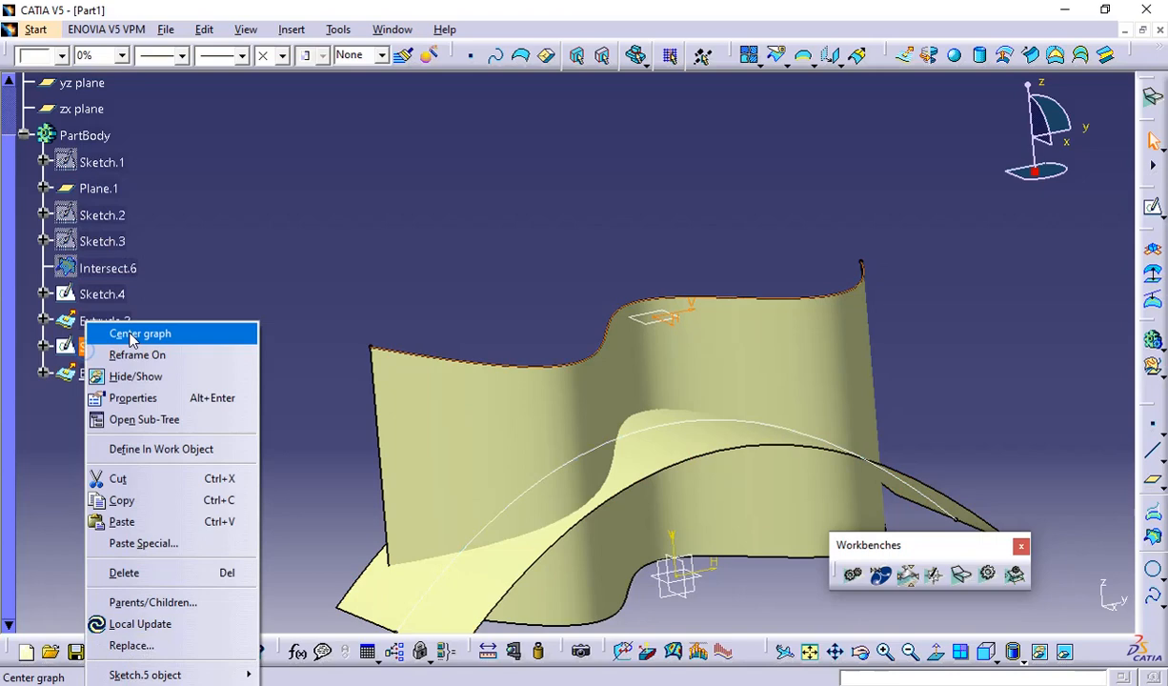
left_click(143, 395)
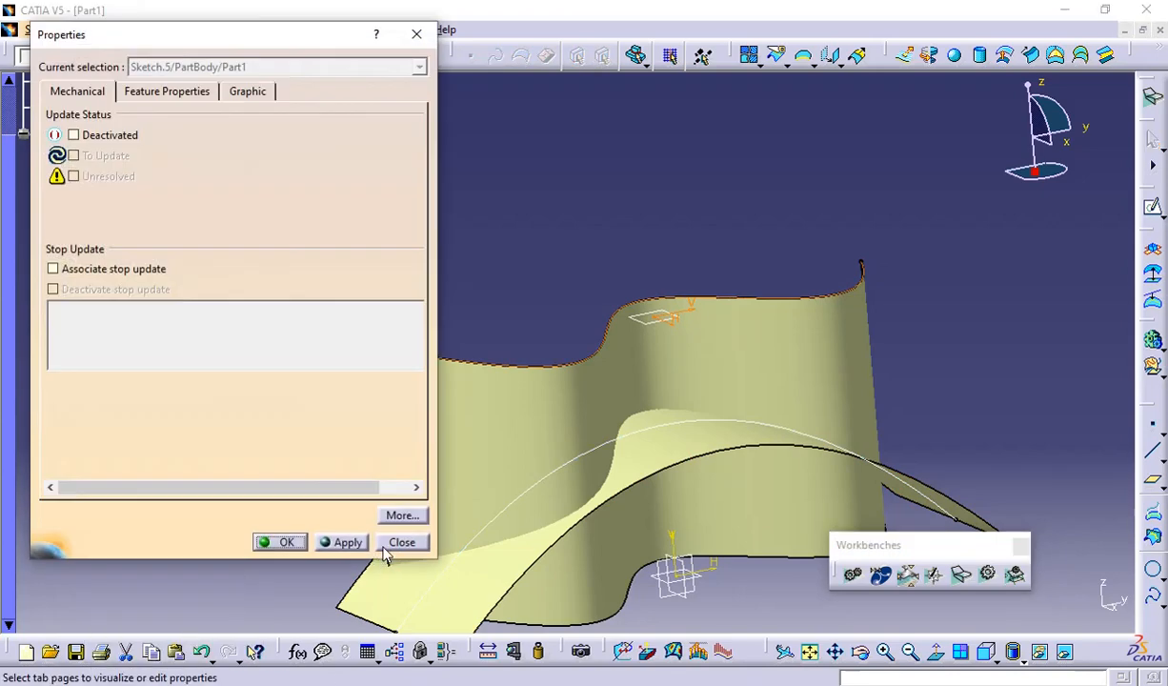
left_click(401, 542)
right_click(96, 347)
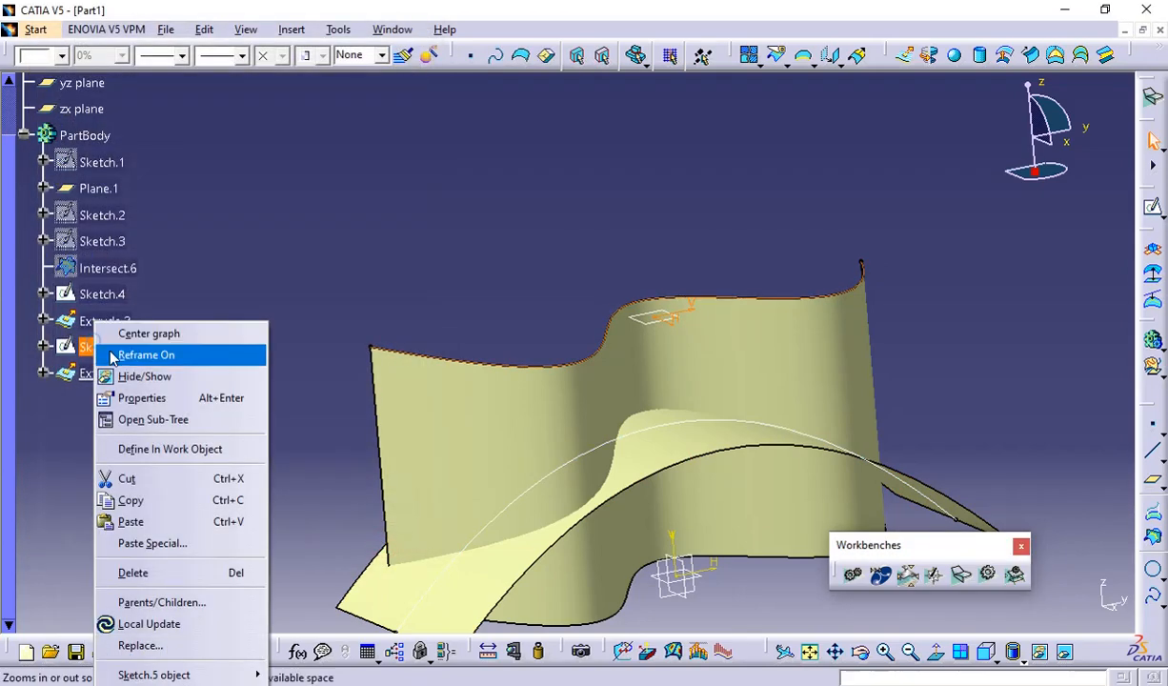
left_click(121, 381)
left_click(124, 379)
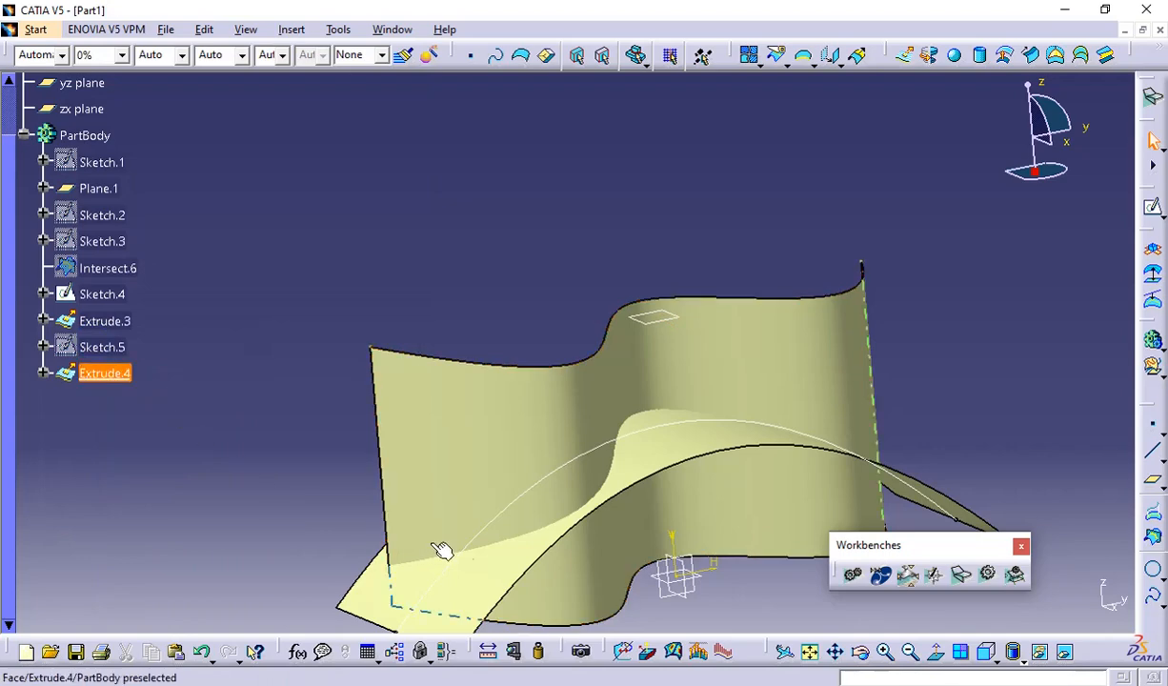
right_click(84, 296)
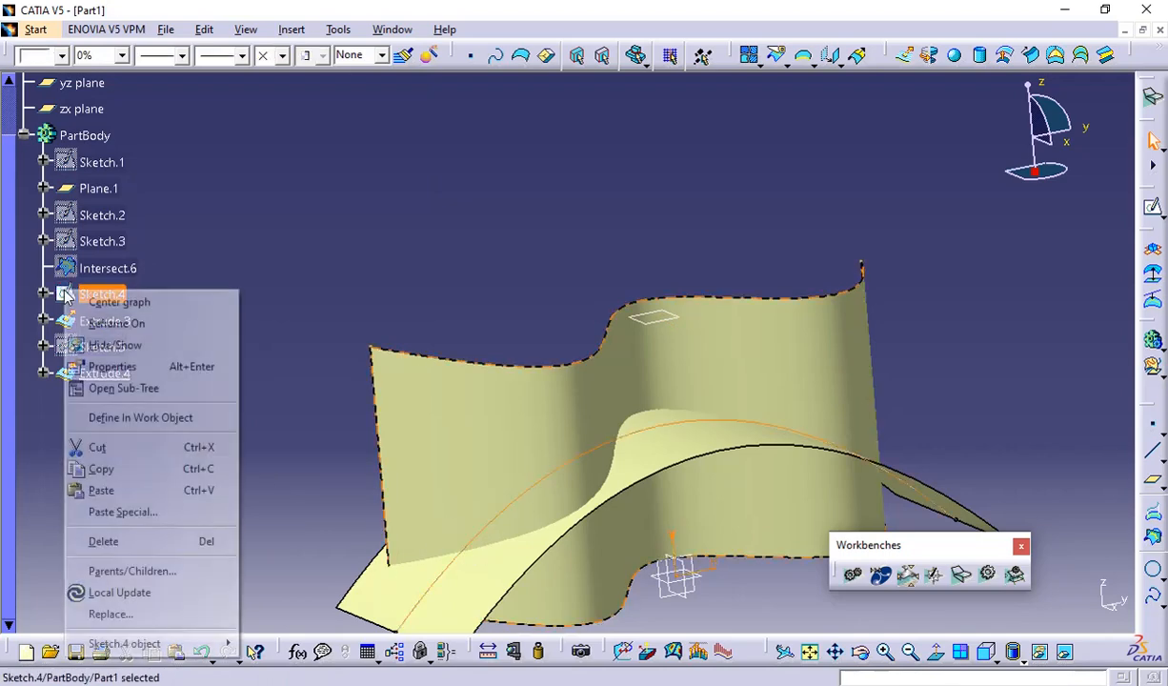
left_click(110, 342)
middle_click_drag(823, 332, 744, 300)
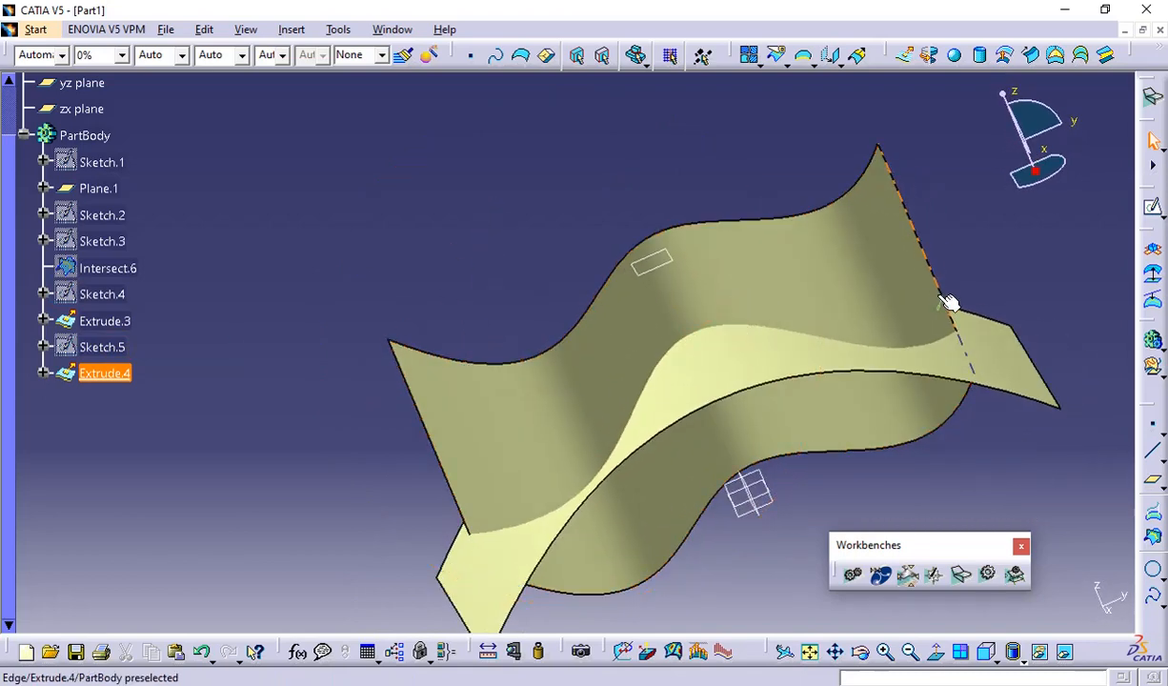
left_click(1152, 537)
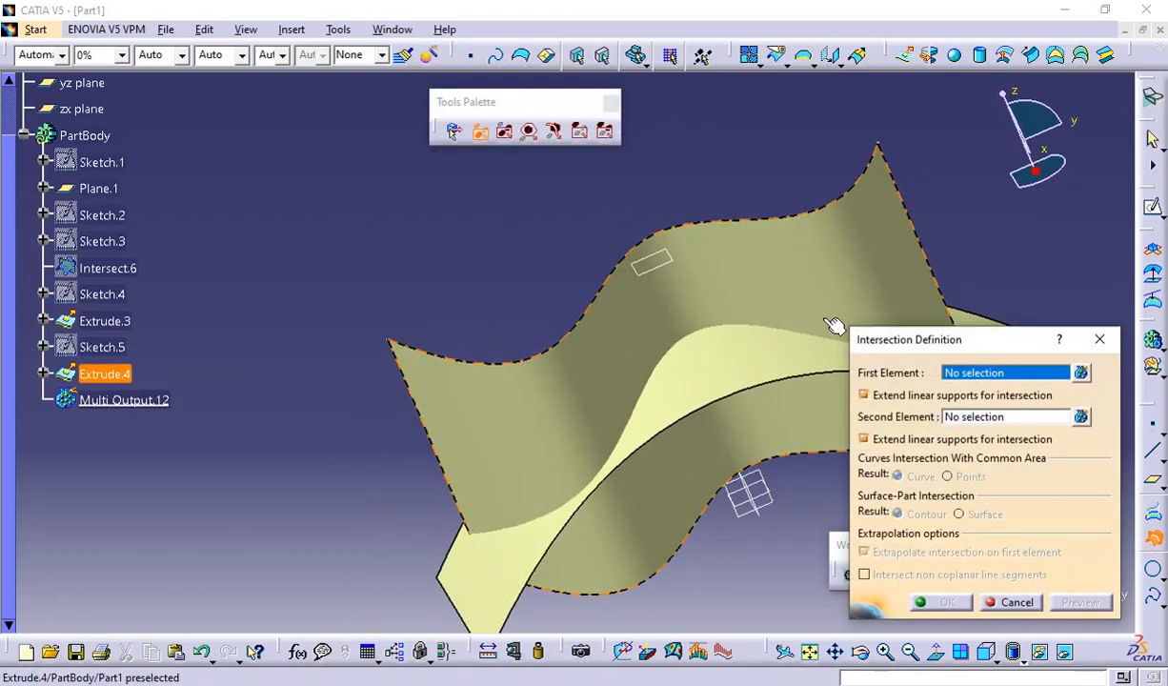
left_click(739, 362)
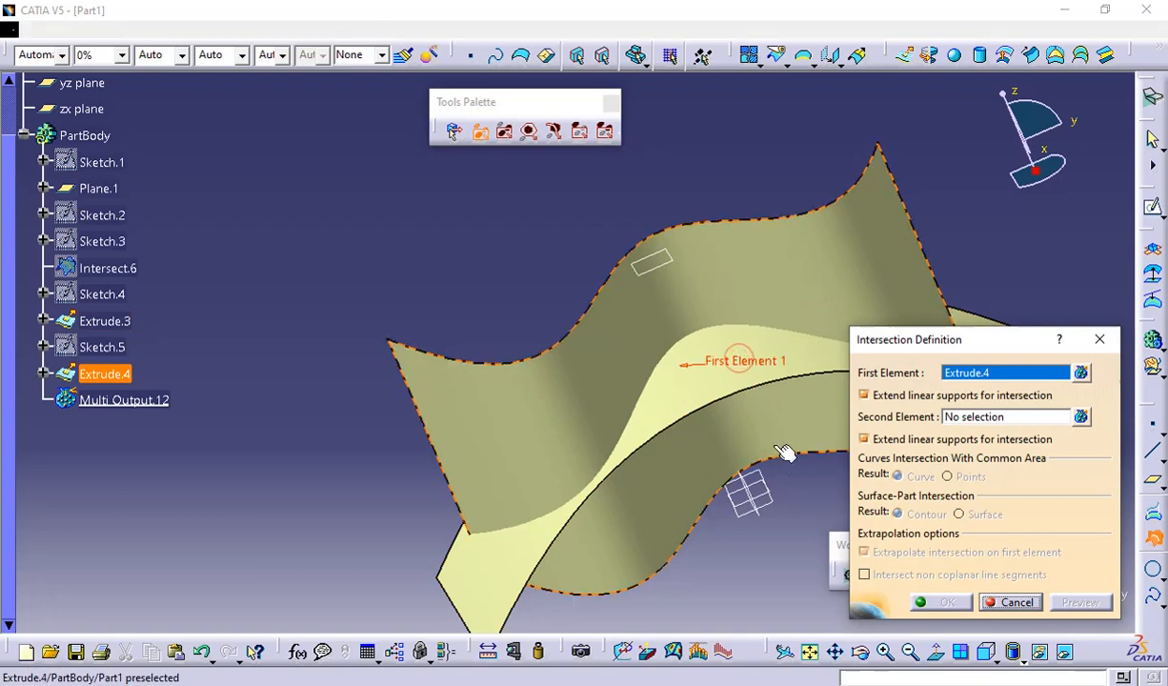
middle_click_drag(739, 359, 659, 505)
left_click(739, 437)
middle_click_drag(740, 437, 475, 382)
middle_click_drag(724, 319, 829, 426)
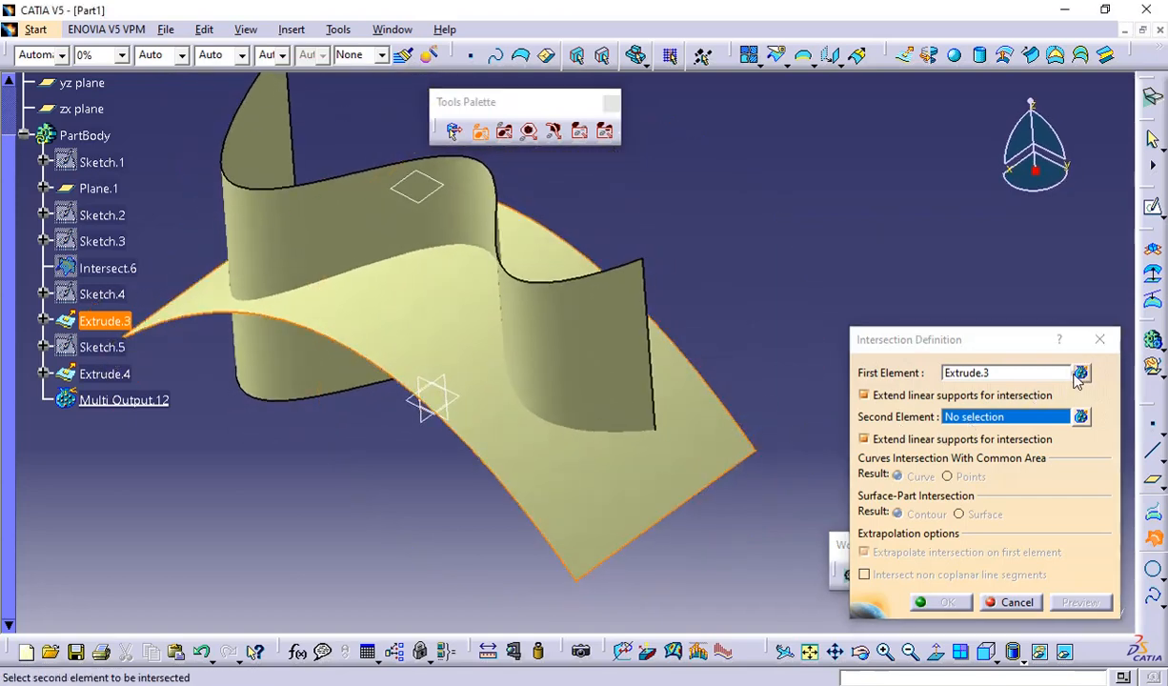
left_click(1079, 374)
left_click(1086, 602)
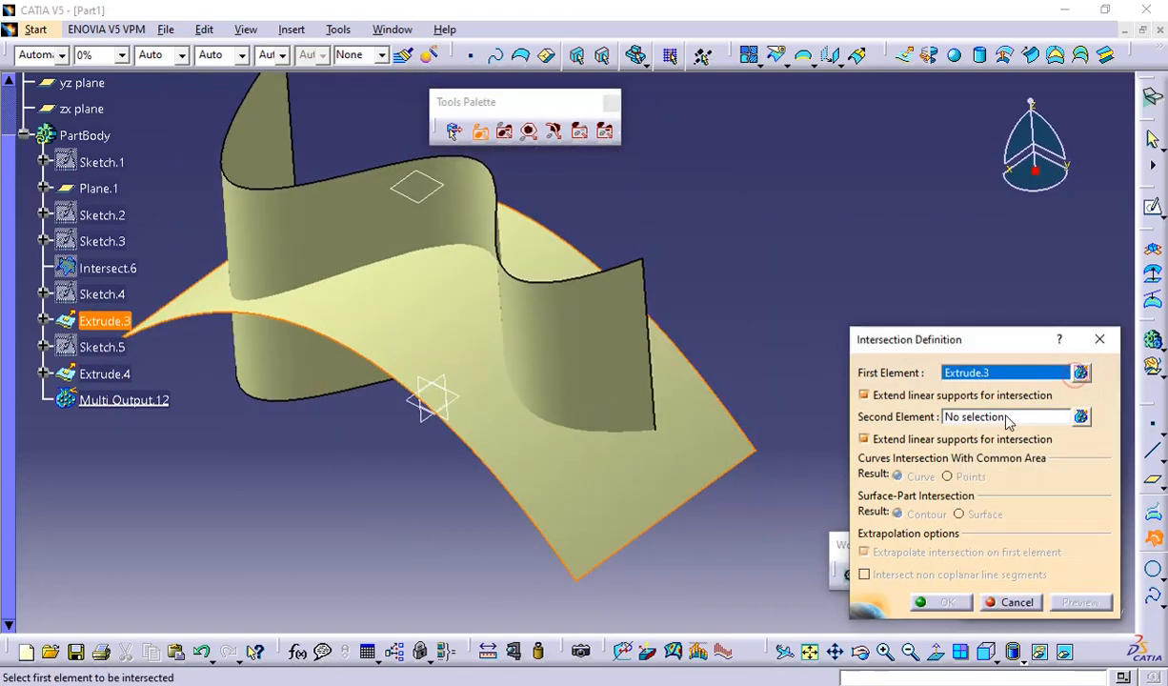
left_click(964, 412)
left_click(625, 474)
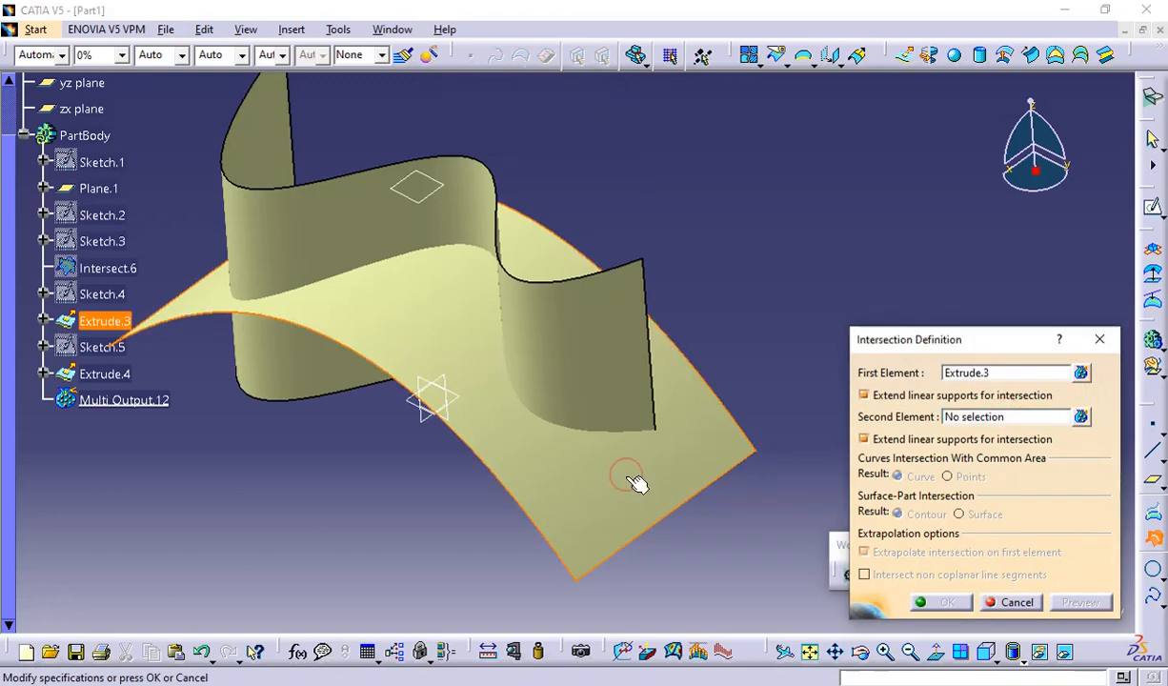
left_click(626, 477)
left_click(655, 479)
middle_click_drag(526, 440, 651, 402)
left_click(1012, 602)
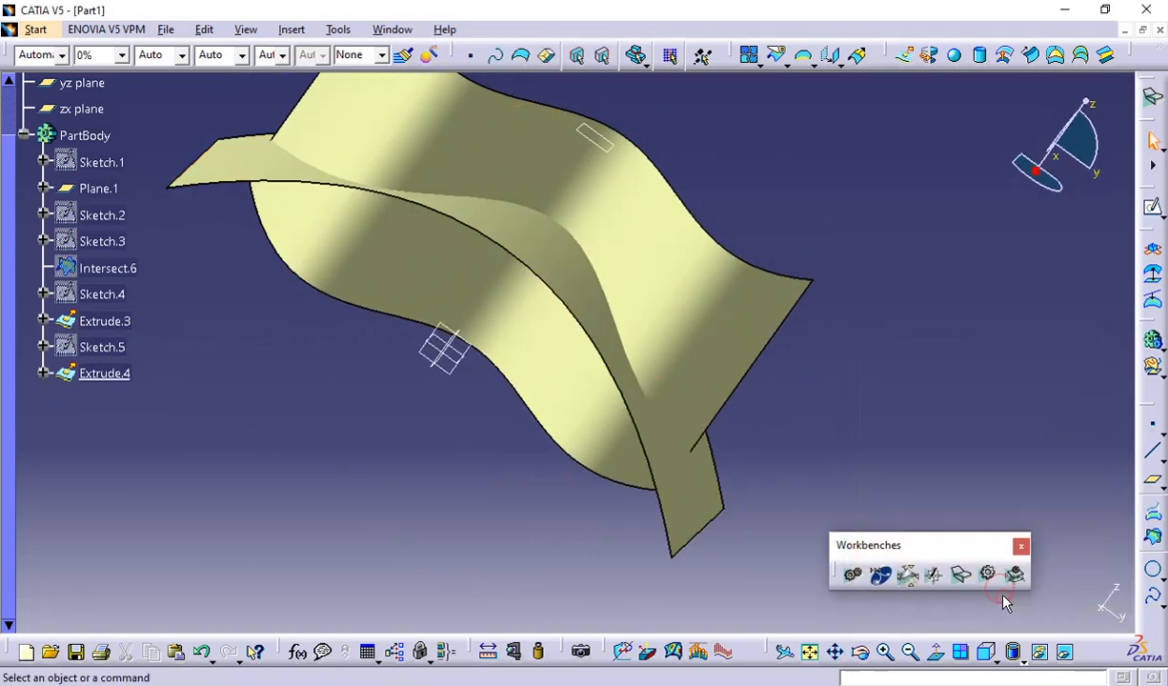
Step: Intersect the parabolic surface Extrude.3 as first element with the wavy surface Extrude.4, with extrapolation on the first element disabled
middle_click_drag(944, 265, 773, 252)
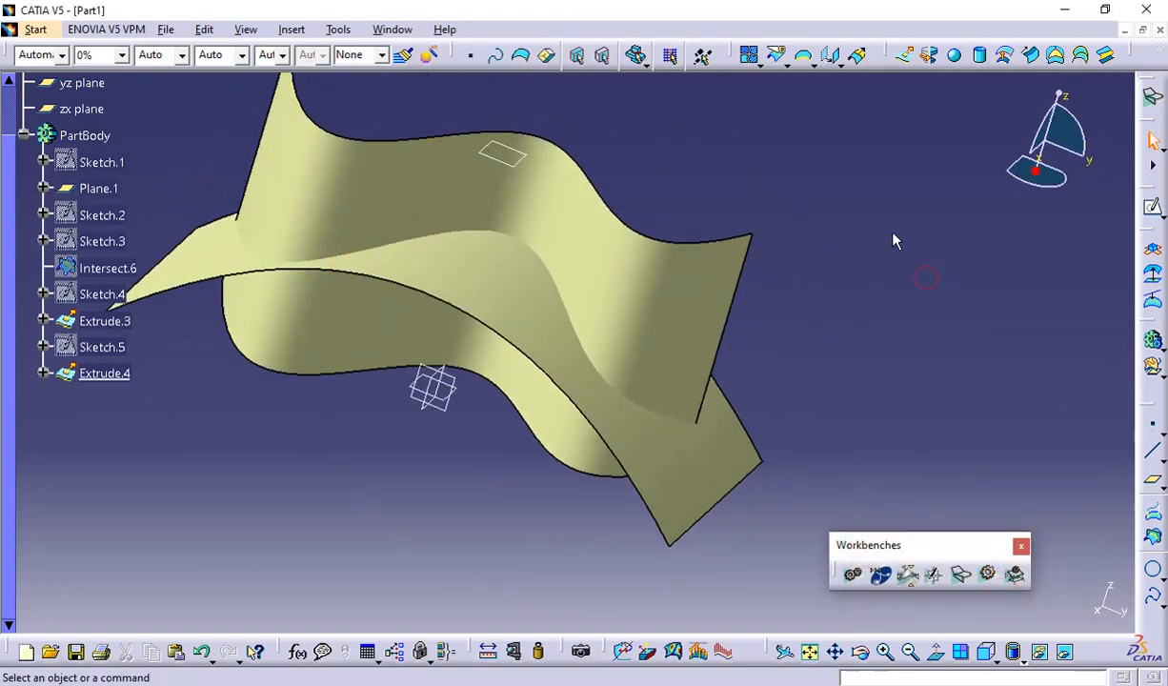
left_click(1152, 536)
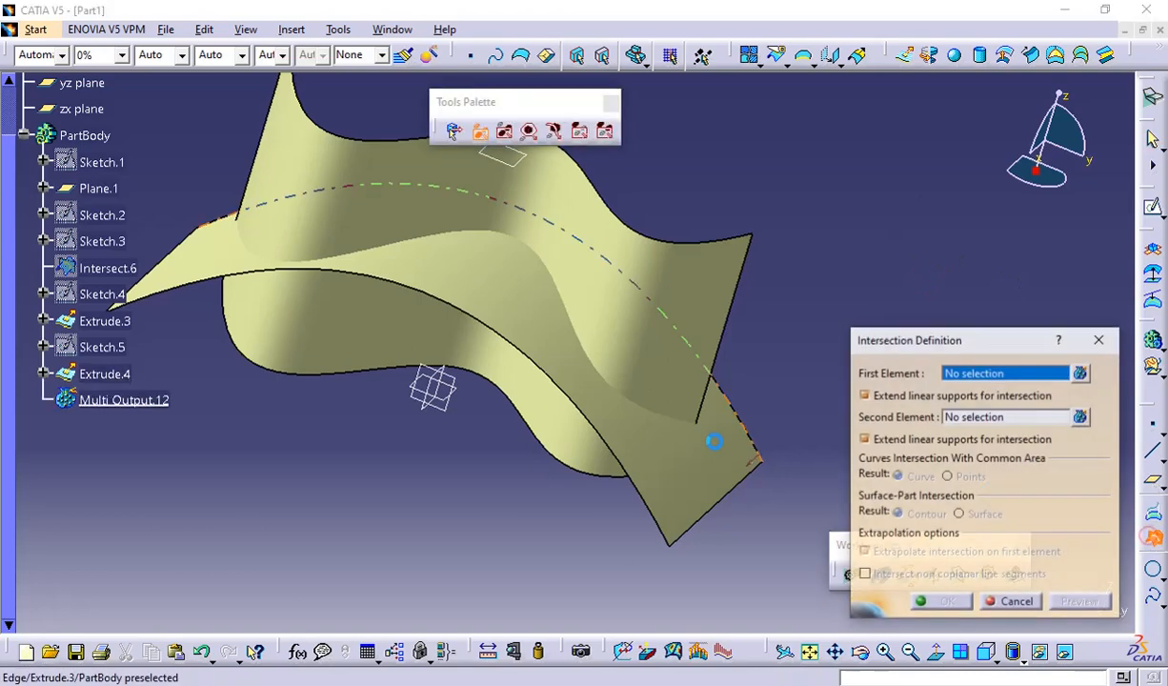
left_click(671, 491)
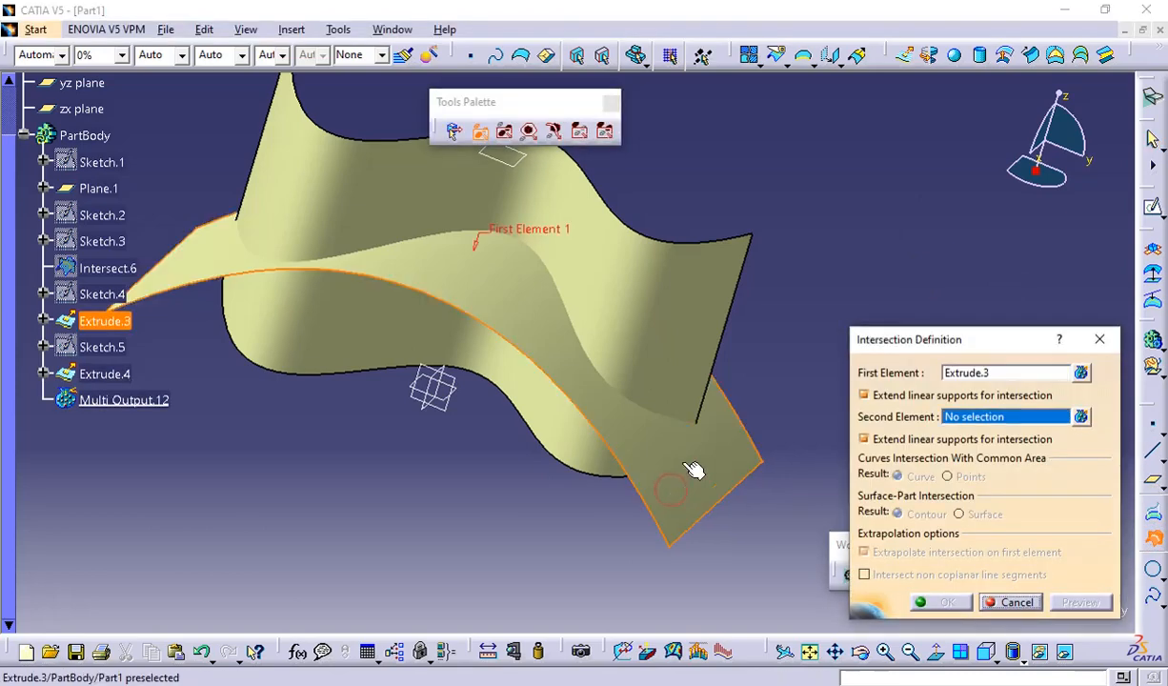
left_click(679, 316)
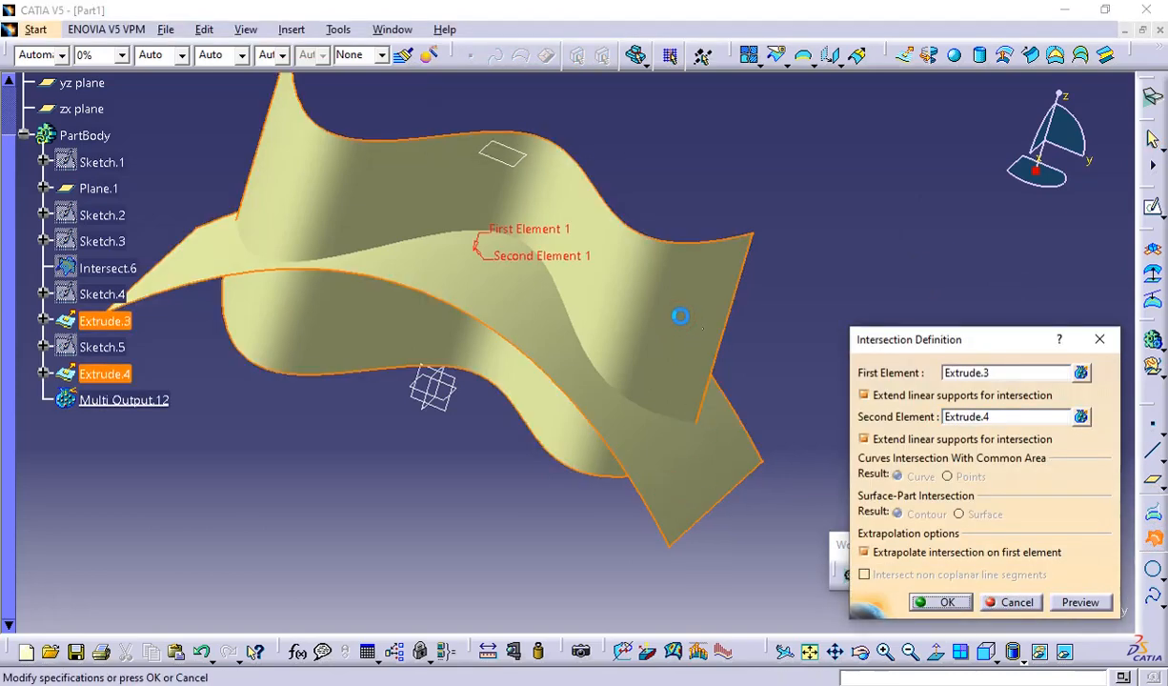
middle_click_drag(796, 294, 736, 267)
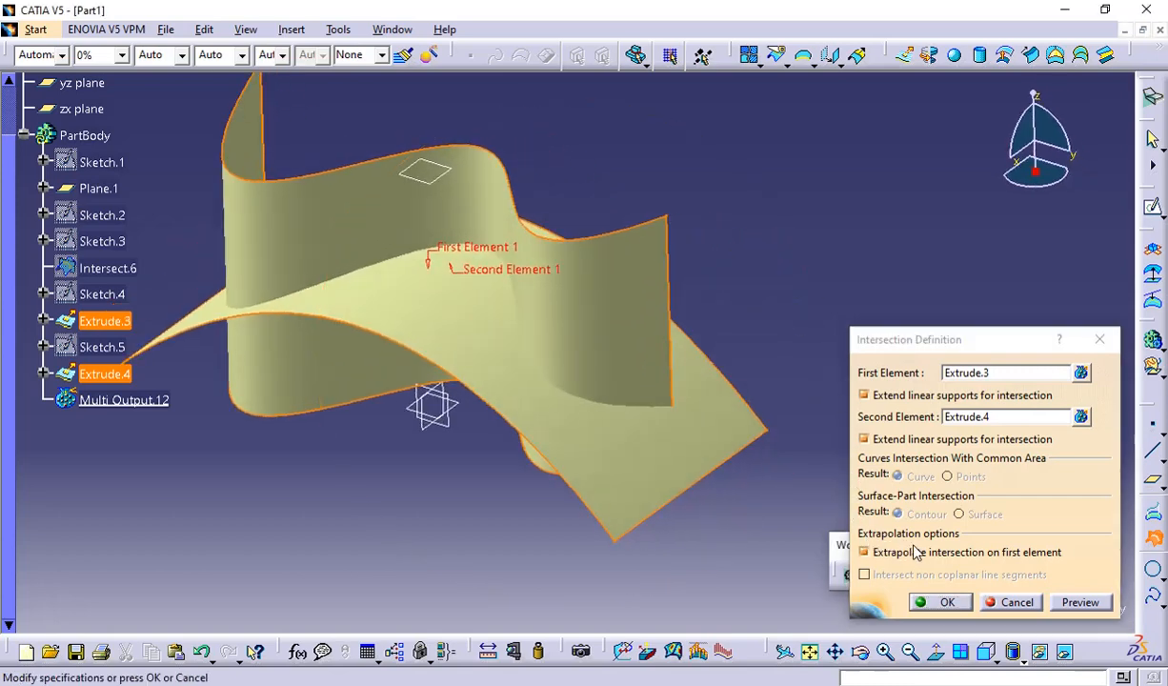
left_click(865, 553)
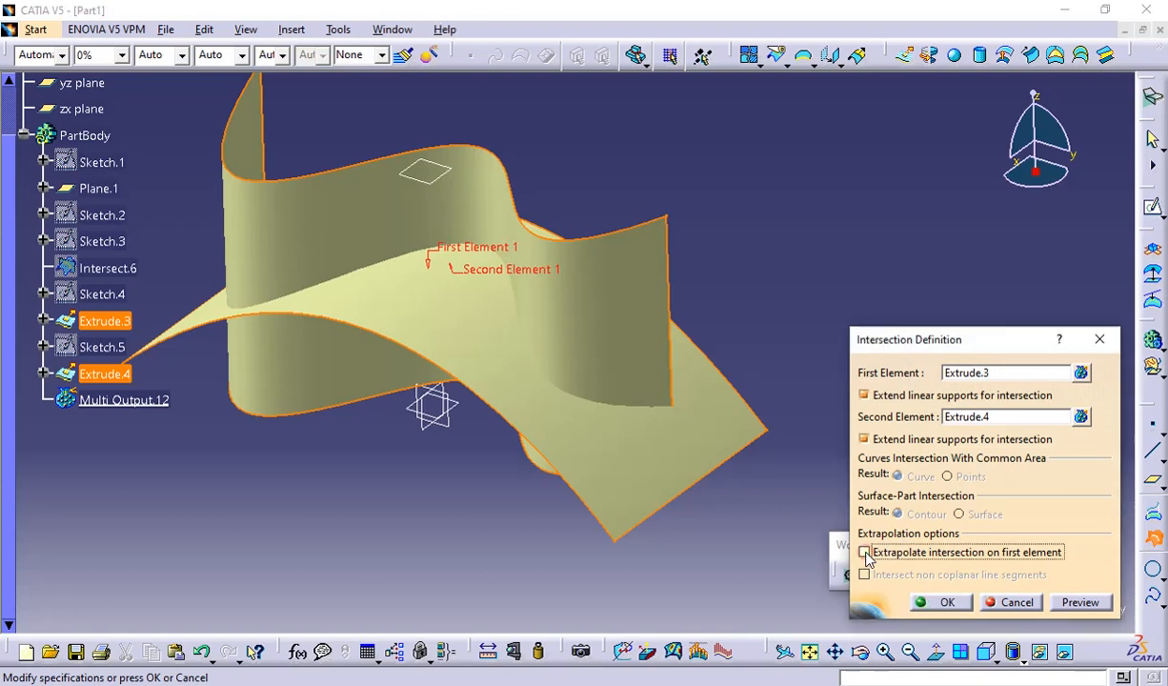
left_click(1080, 603)
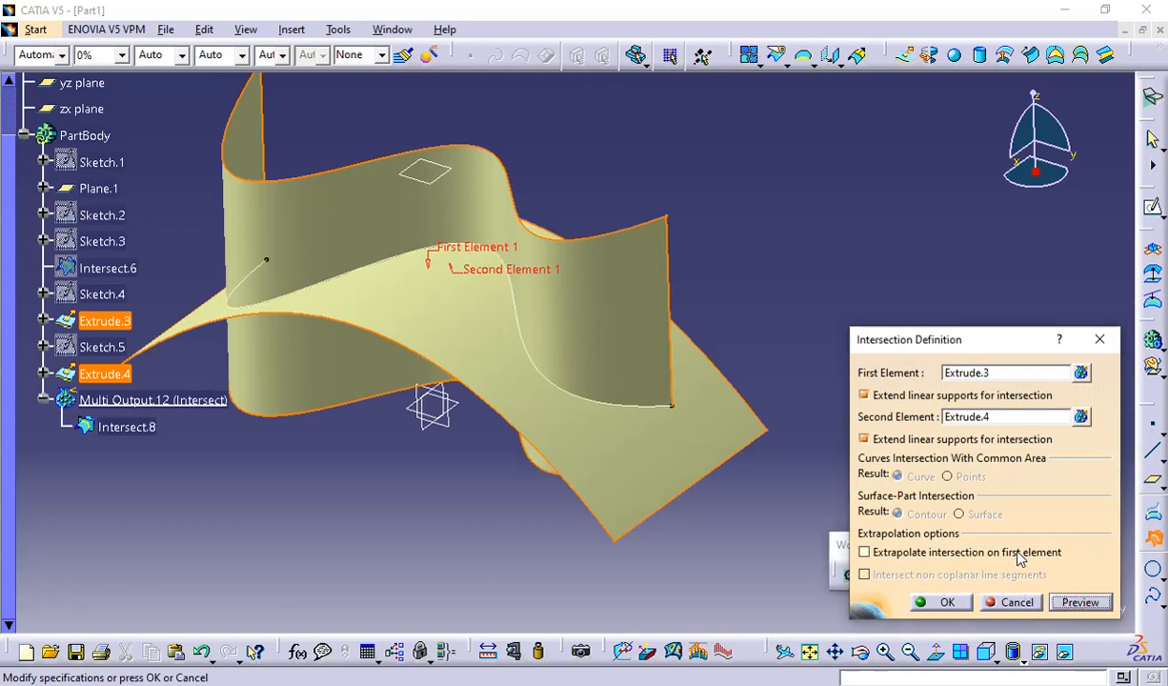
left_click(935, 602)
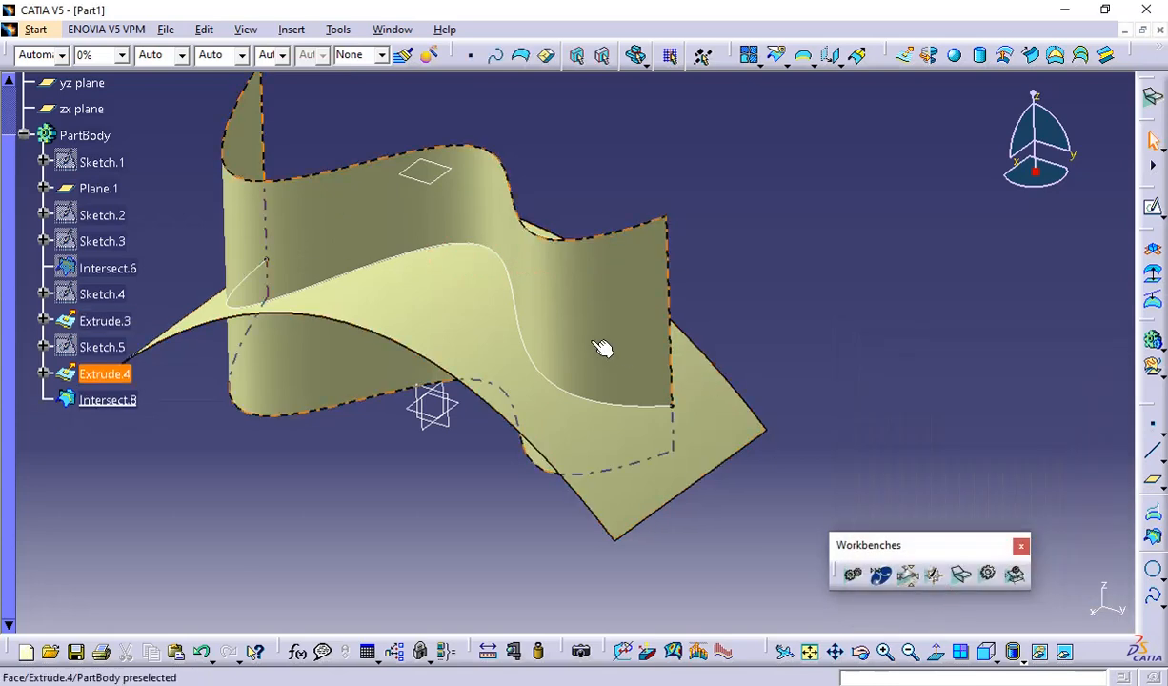
Step: Edit the intersection Intersect.8 to extrapolate the curve on its first element, Extrude.3
left_click(106, 401)
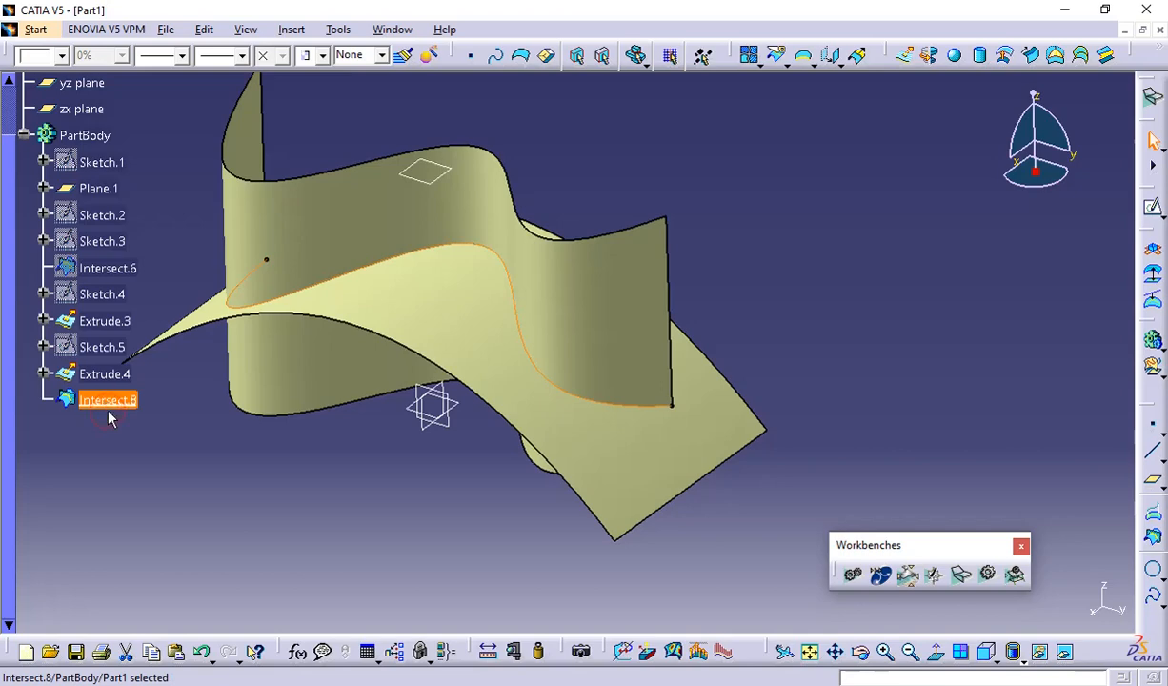
double_click(107, 401)
left_click(863, 552)
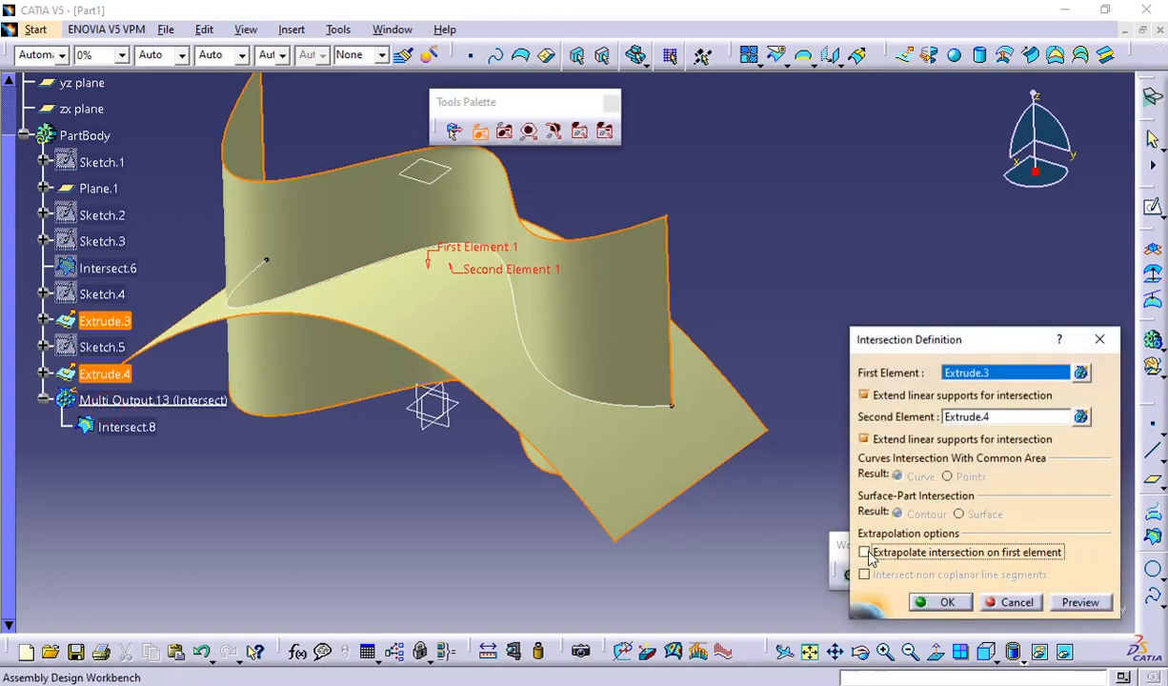
left_click(1097, 601)
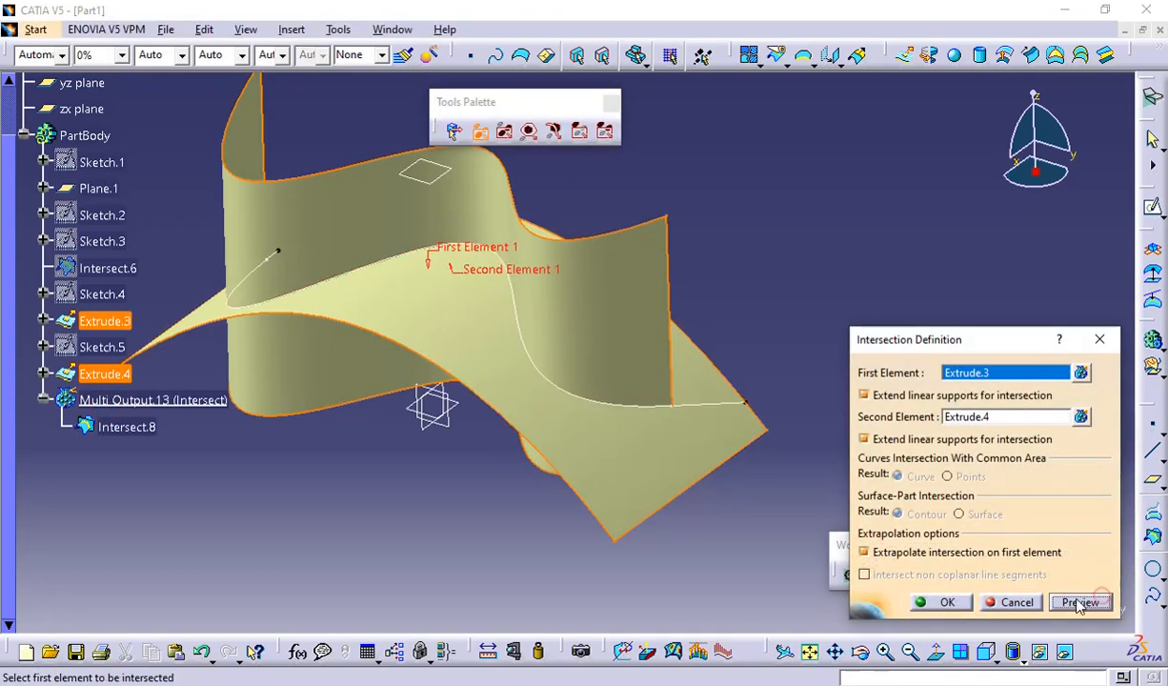
left_click(938, 602)
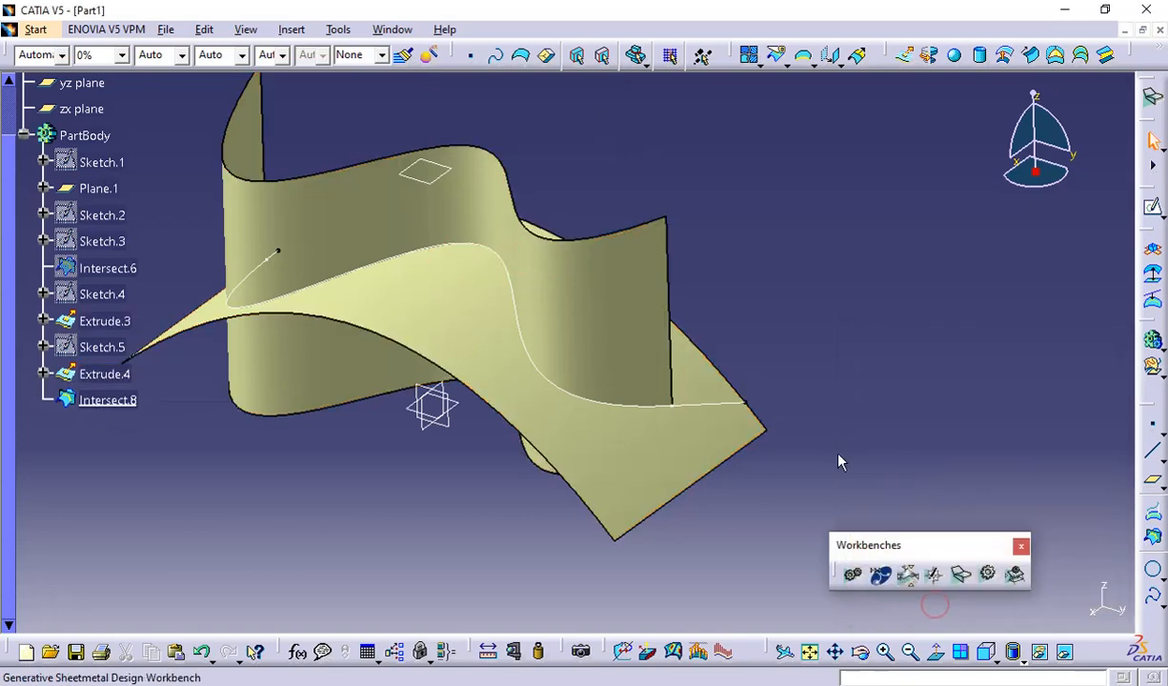
middle_click_drag(828, 455, 624, 473)
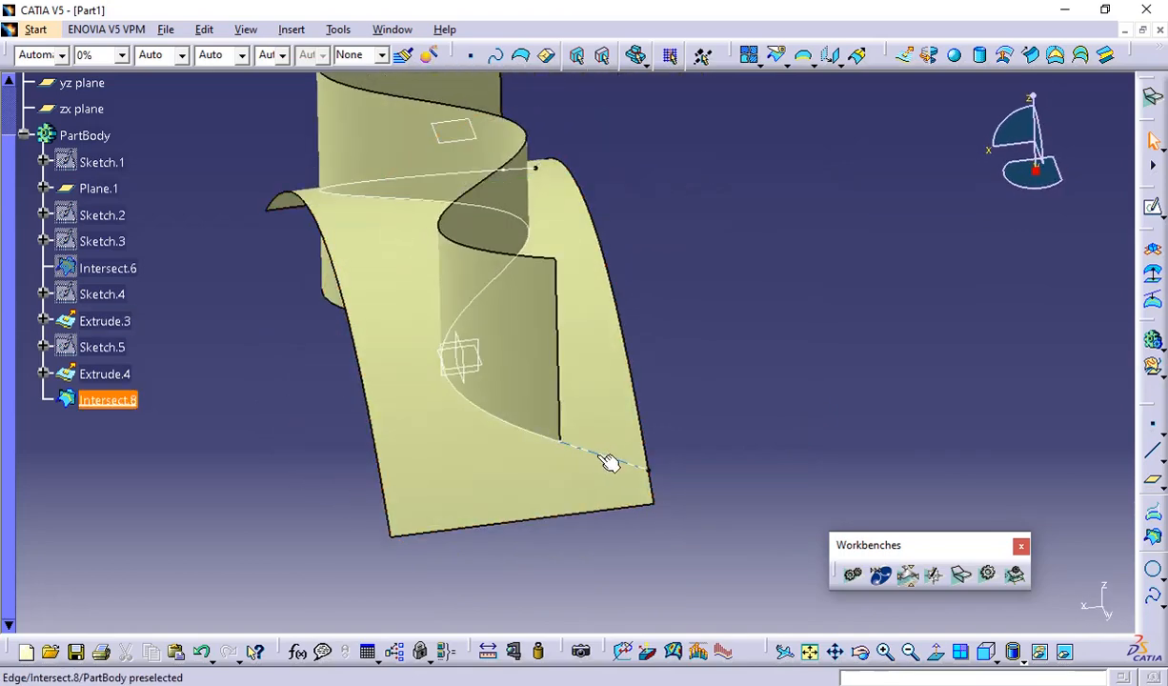
Step: Compare previews of Intersect.8 with extrapolation on the first element disabled and enabled, keeping extrapolation enabled
left_click(82, 404)
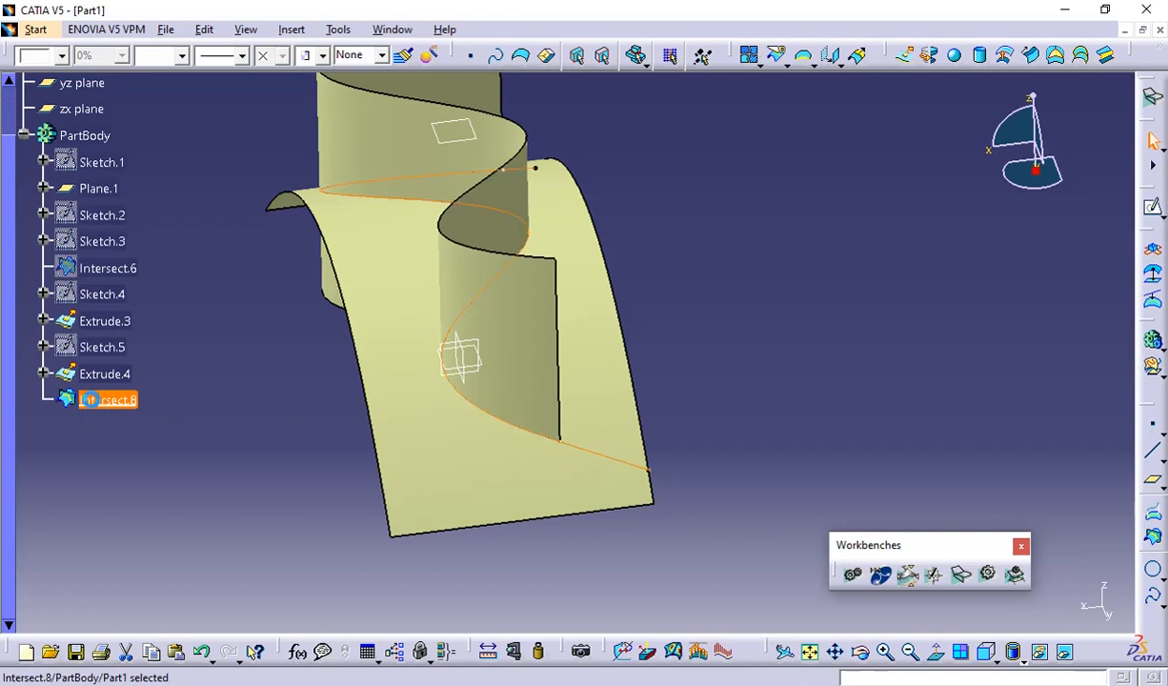
double_click(87, 400)
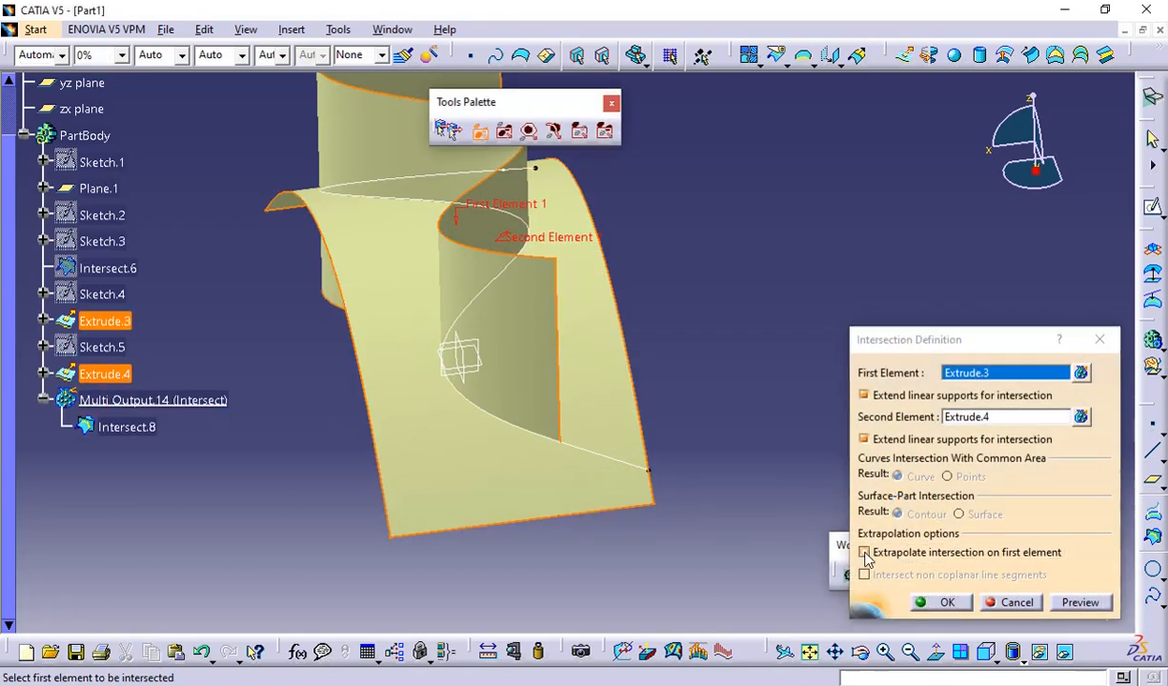
left_click(865, 554)
left_click(1067, 603)
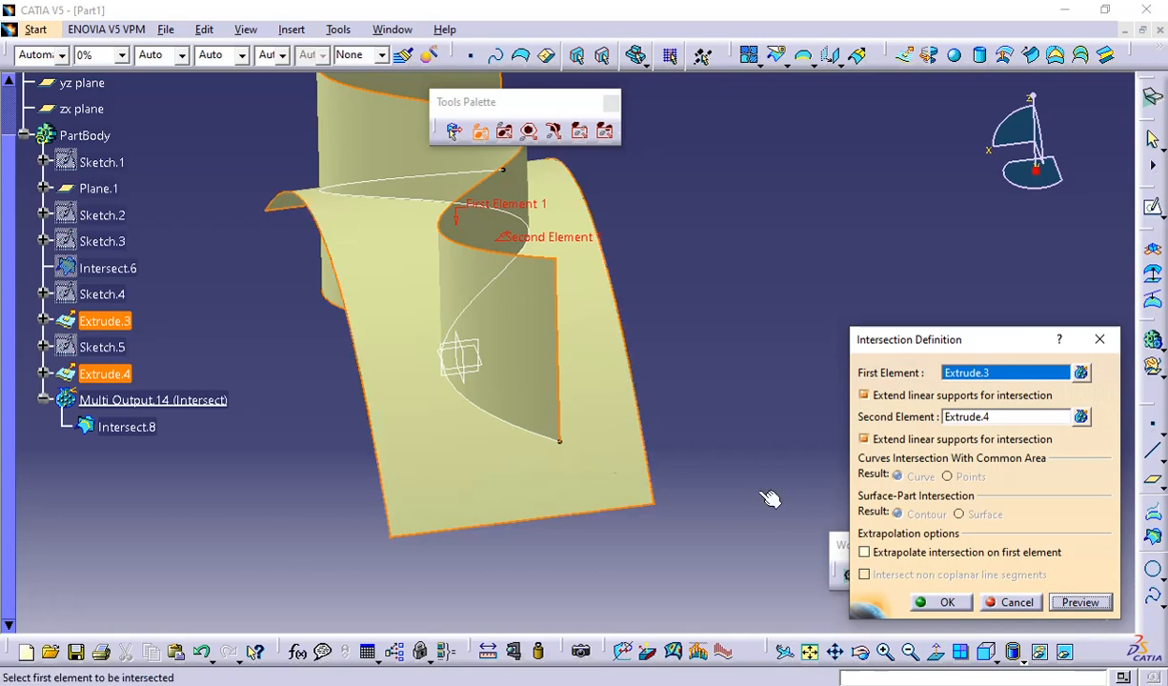
left_click(864, 553)
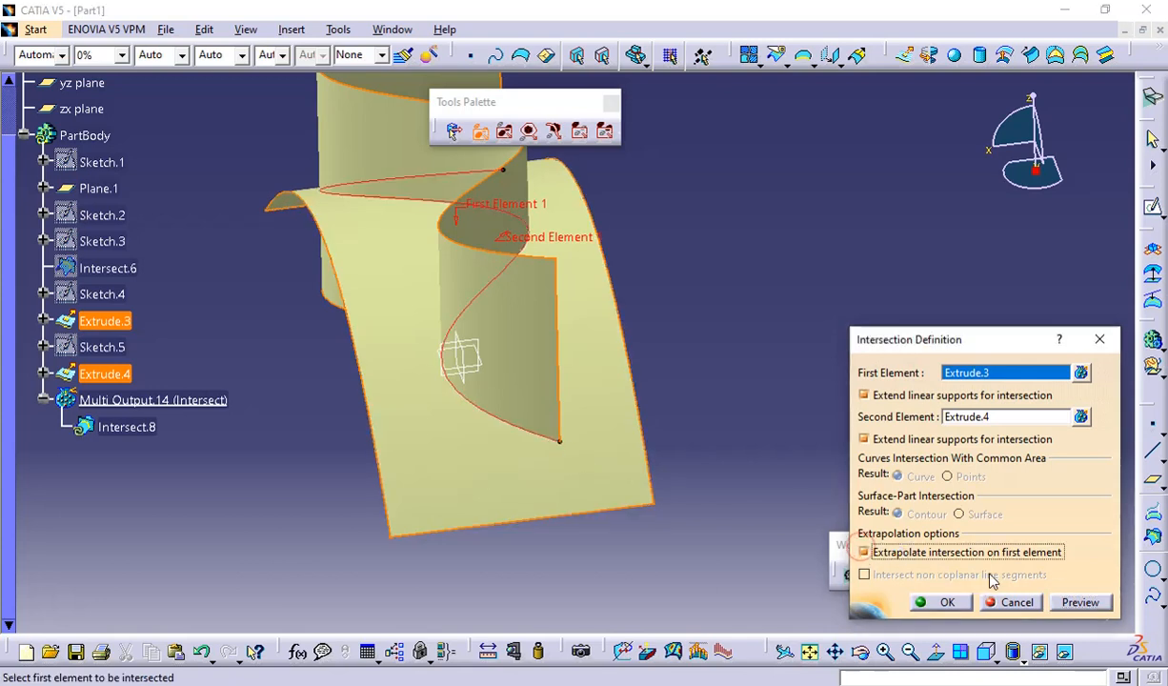
left_click(1076, 598)
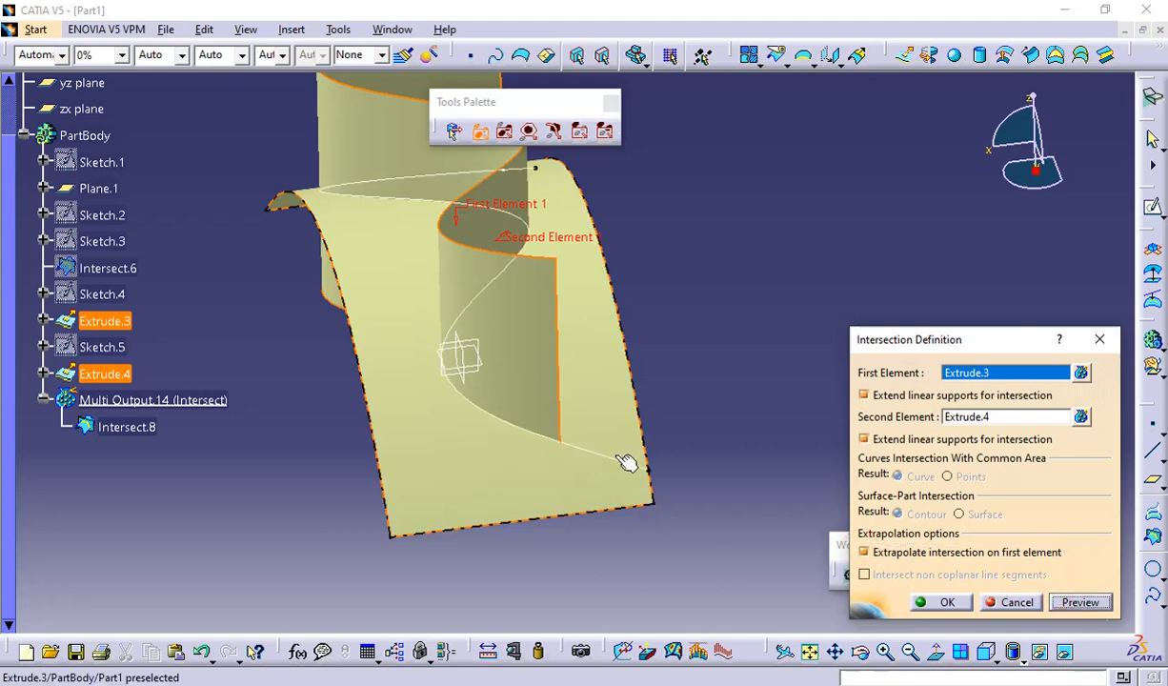
middle_click_drag(693, 417, 697, 516)
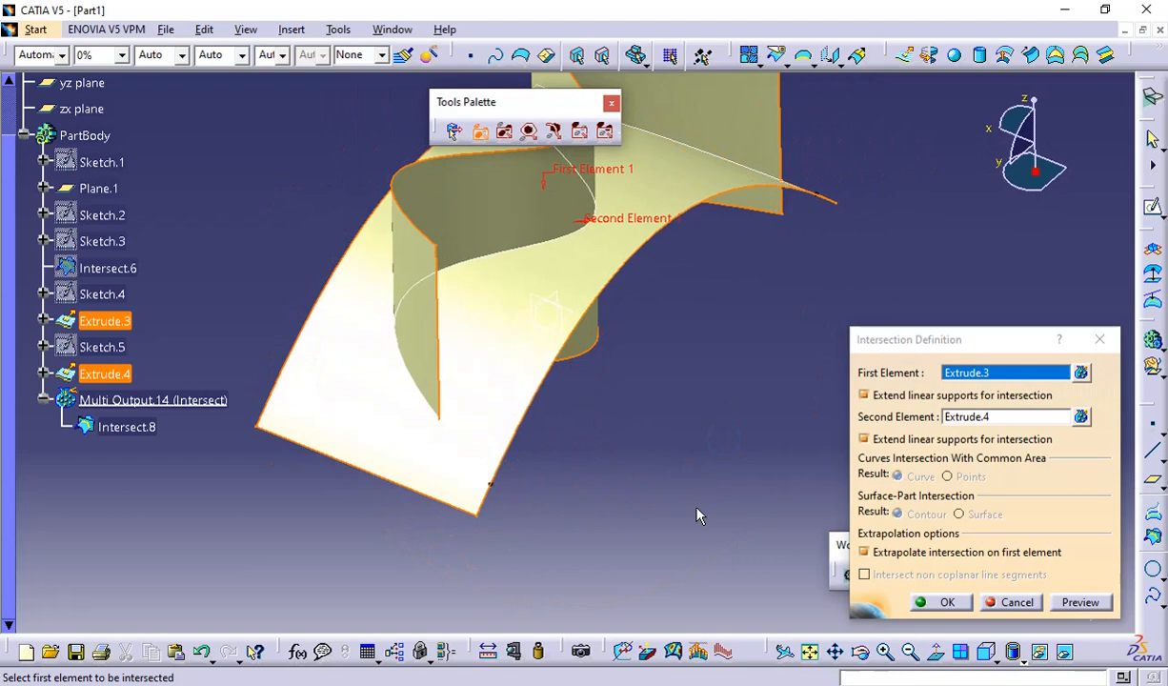
left_click(933, 609)
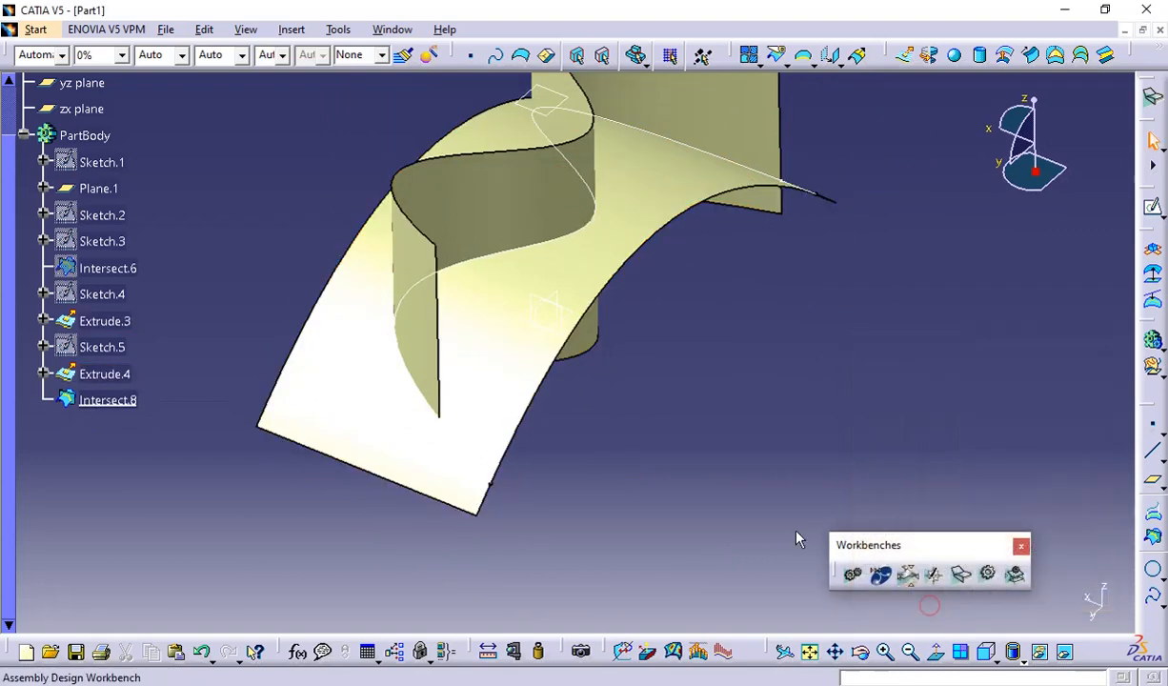
middle_click_drag(667, 459, 813, 388)
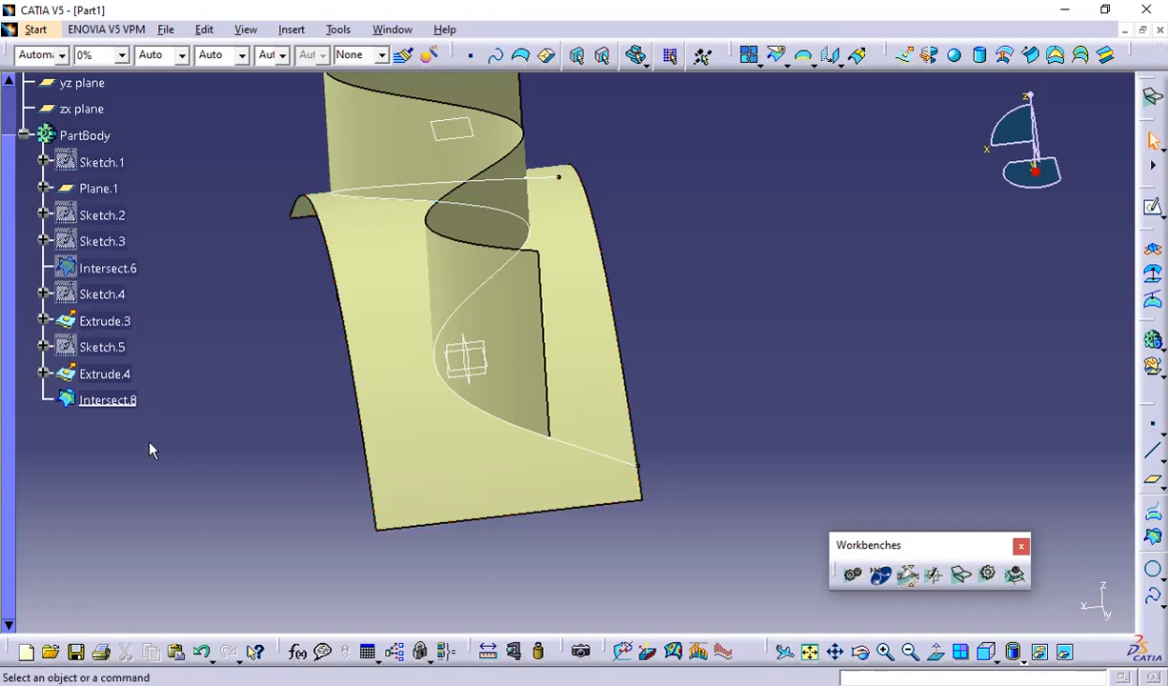
Step: Delete the intersection curve Intersect.8 between the parabolic and wavy surfaces
left_click(134, 400)
key("Delete")
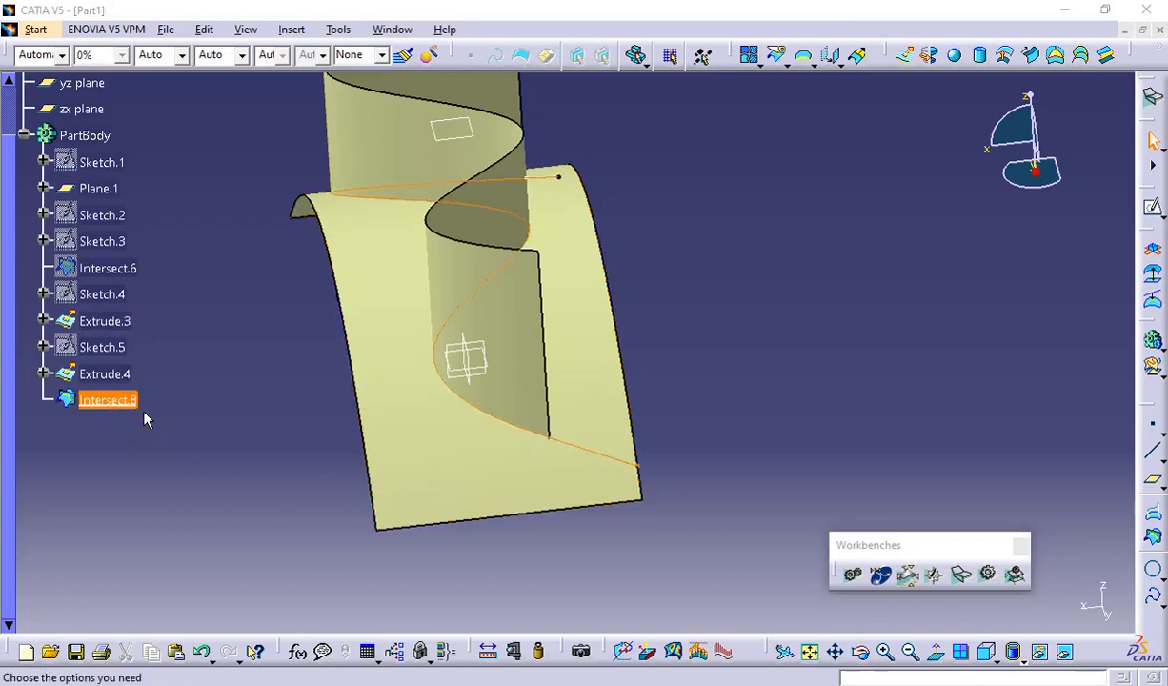
key("Return")
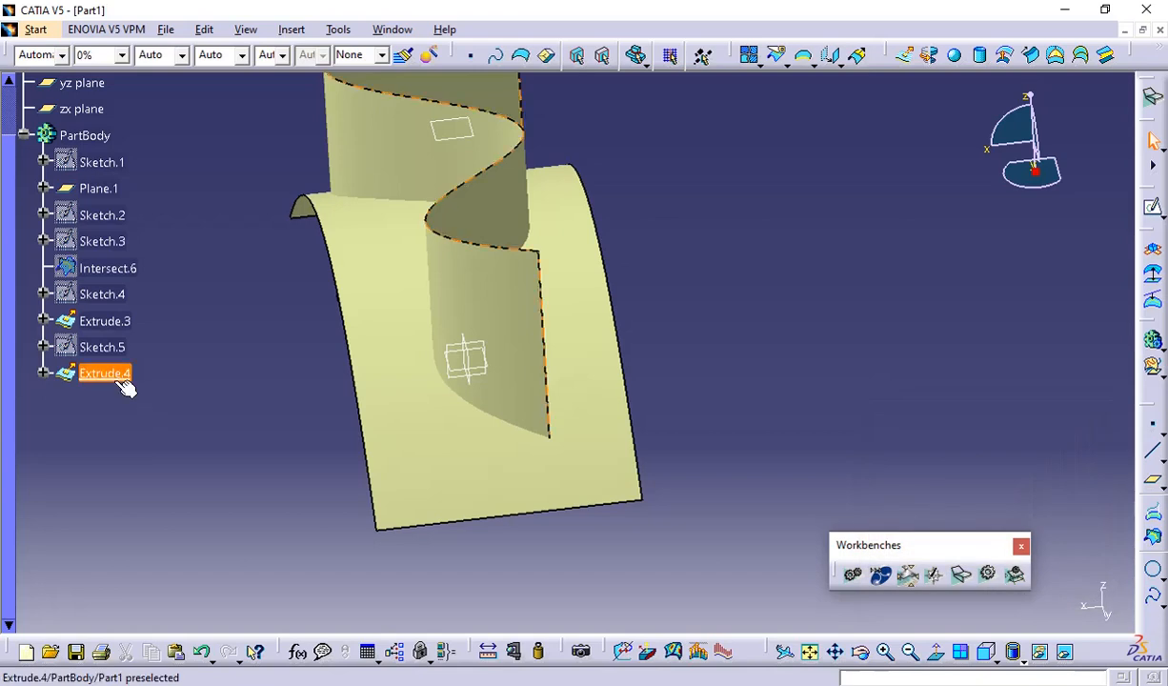
Step: Show the hidden spline sketch (Sketch.5) and parabola sketch (Sketch.4) again
right_click(125, 383)
left_click(222, 467)
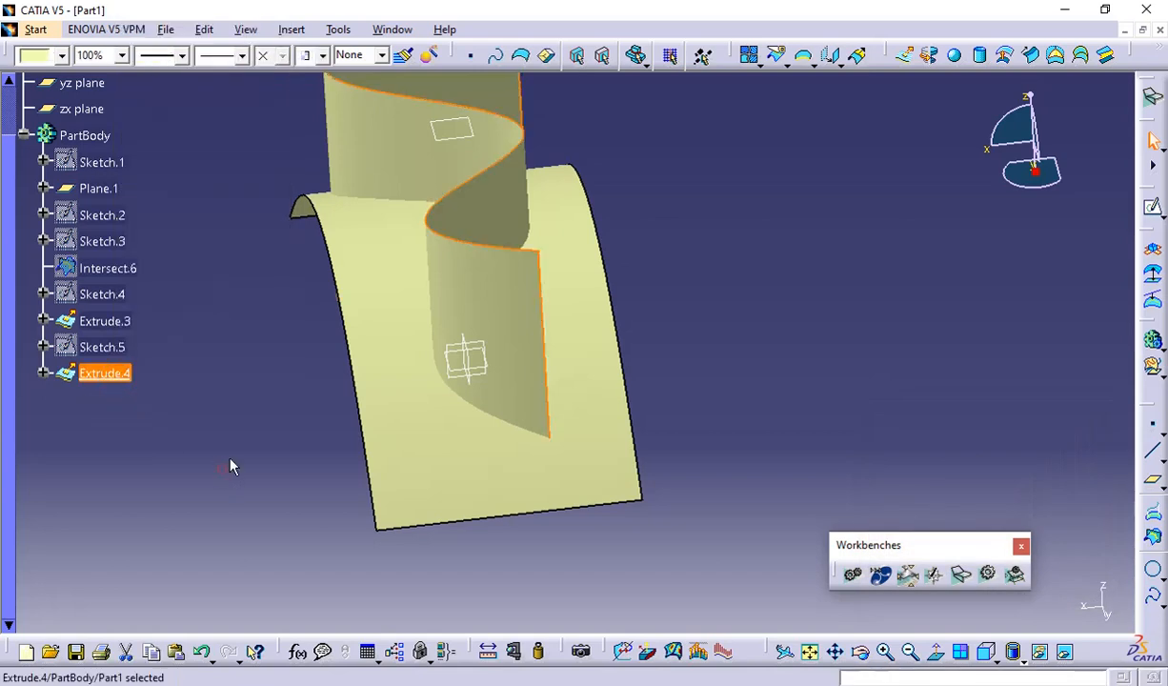
left_click(120, 356)
right_click(399, 411)
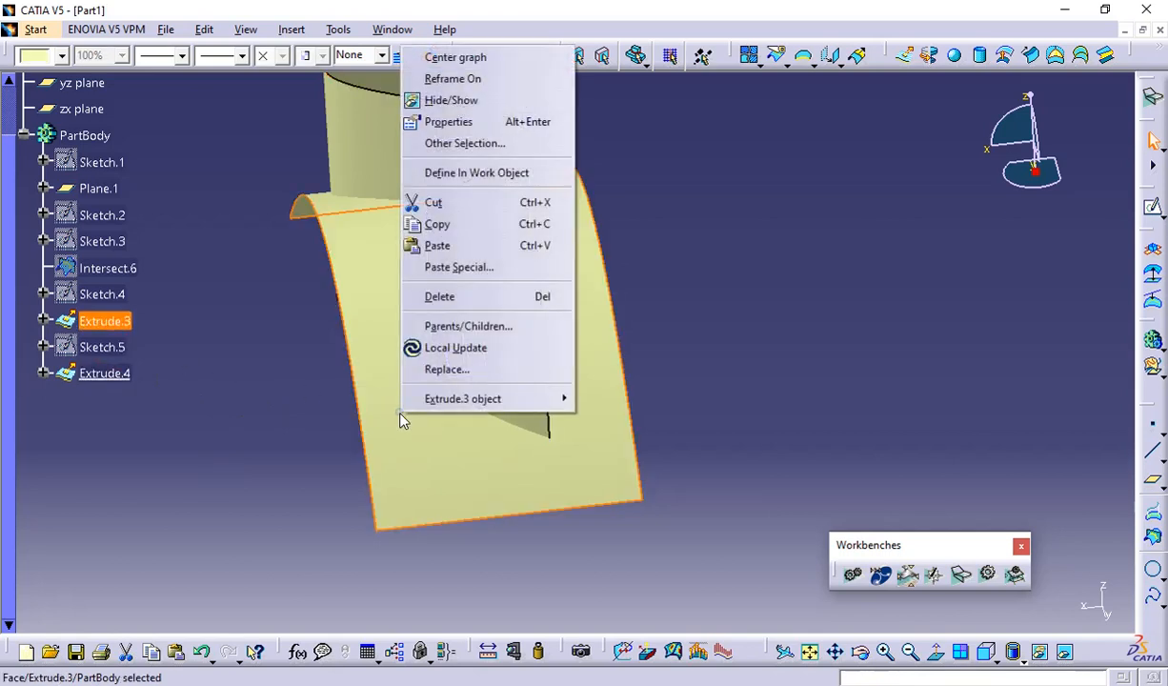
left_click(286, 412)
right_click(95, 345)
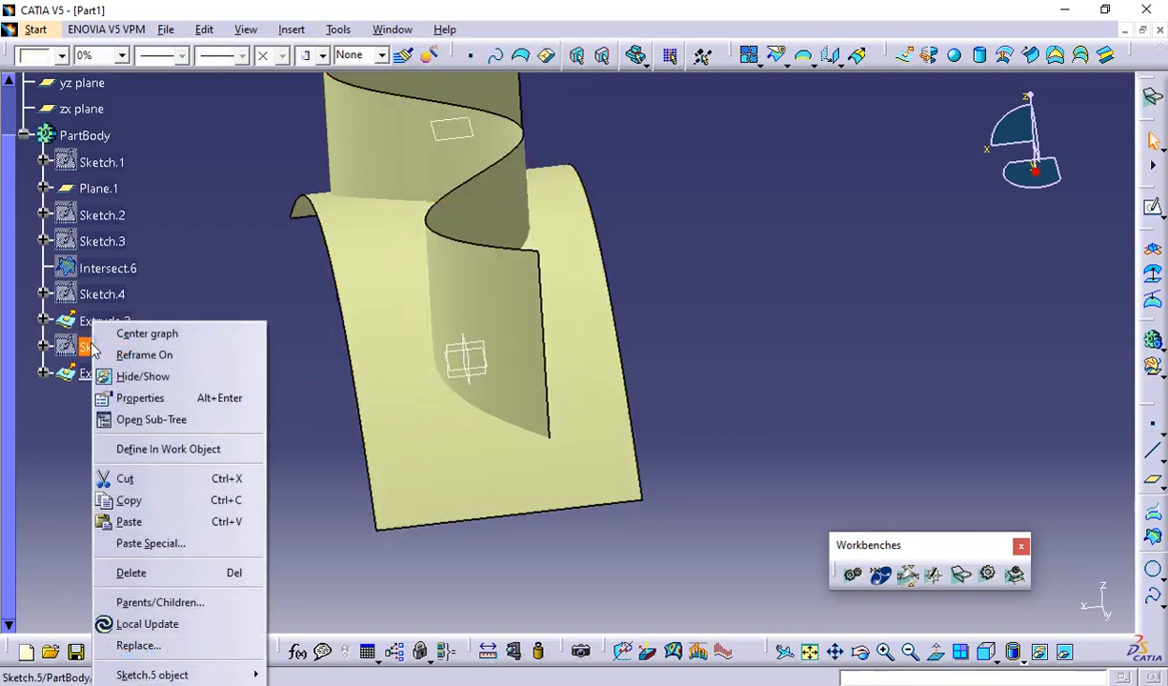
left_click(139, 377)
right_click(99, 290)
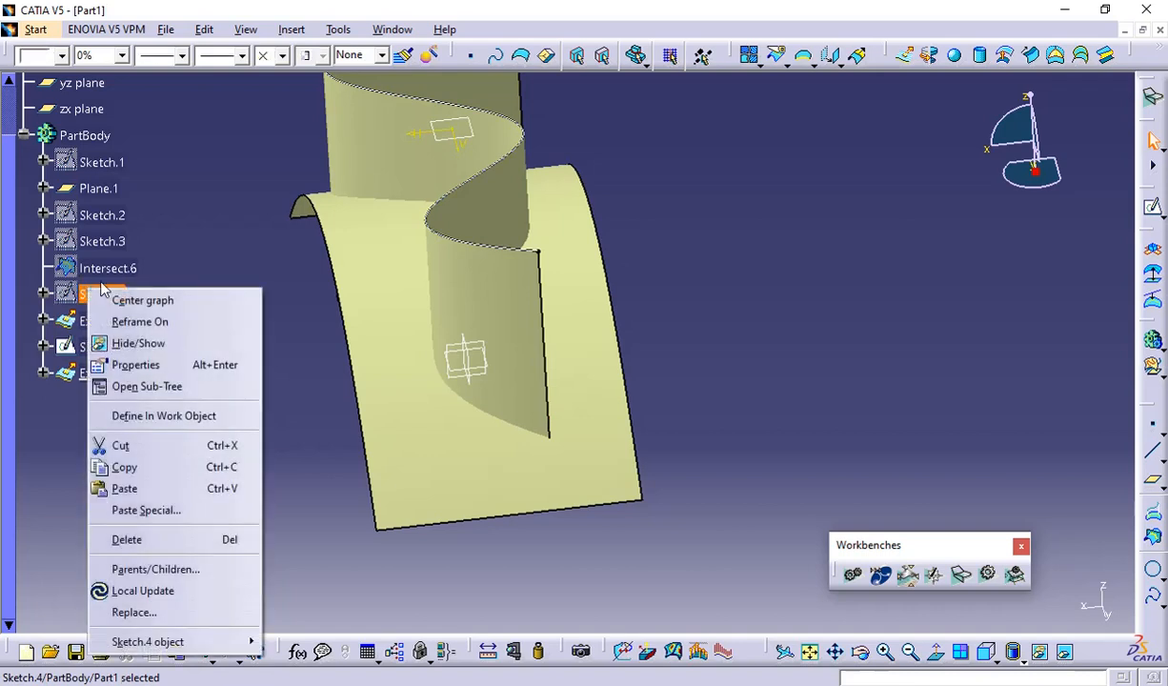
left_click(138, 343)
middle_click_drag(312, 448, 312, 454)
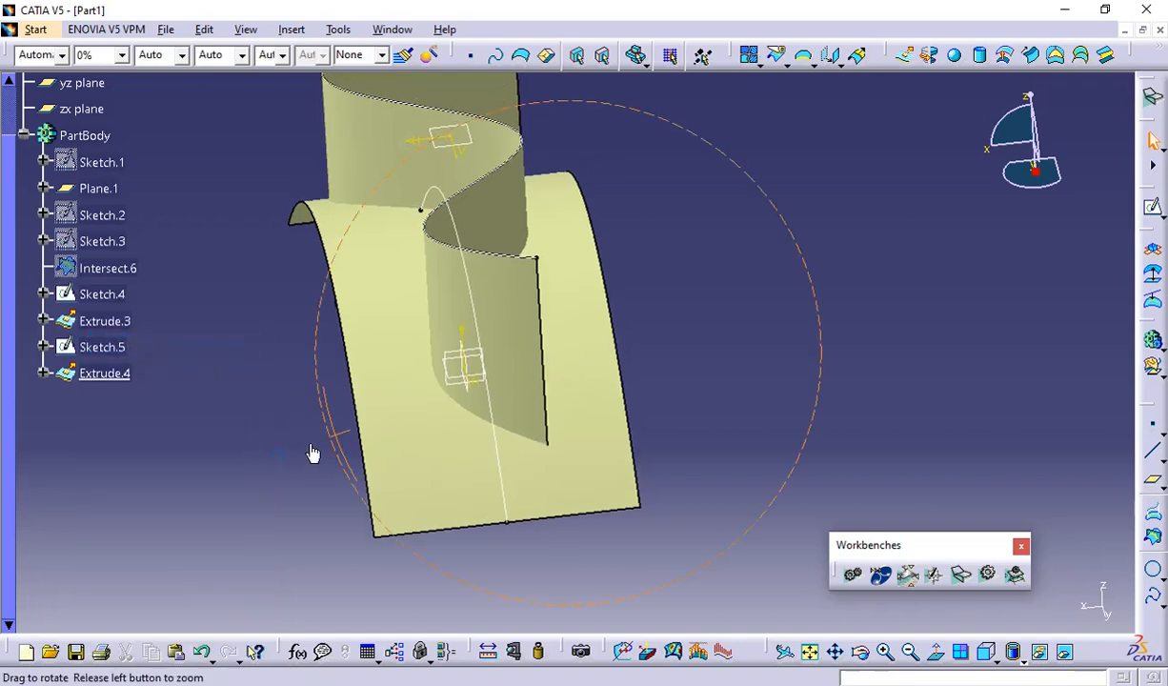
middle_click_drag(213, 486, 214, 494)
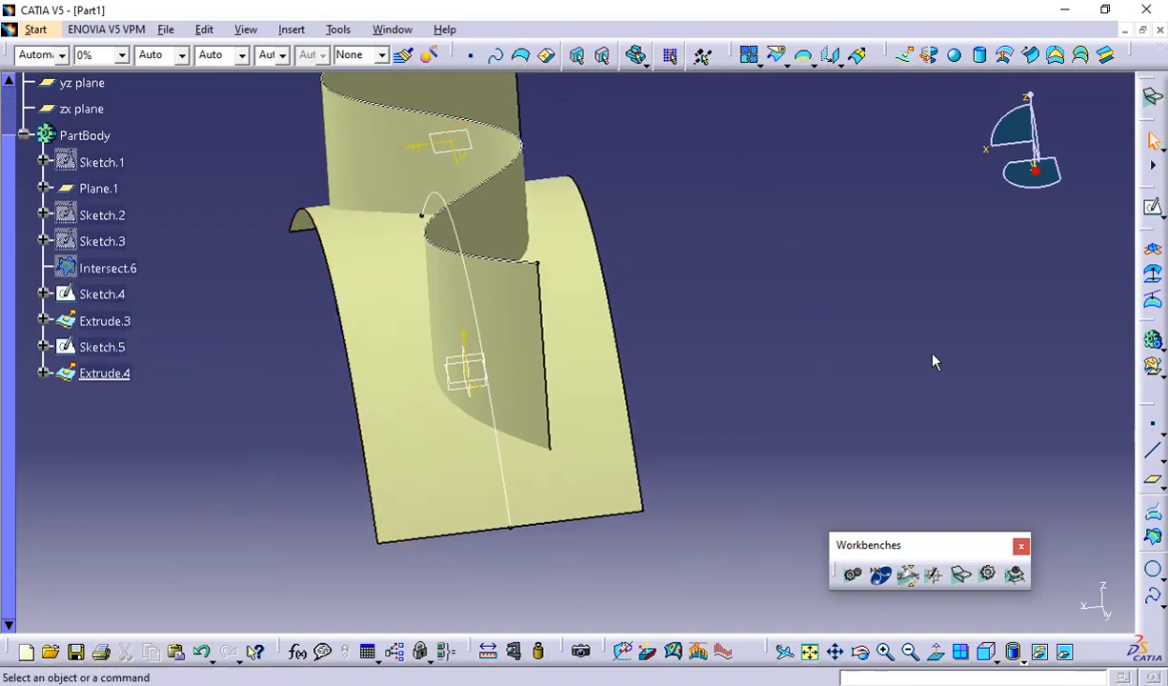
Step: Edit Sketch.4 to close the parabola with a straight horizontal line between its two endpoints, and exit the sketch
middle_click_drag(640, 450, 871, 329)
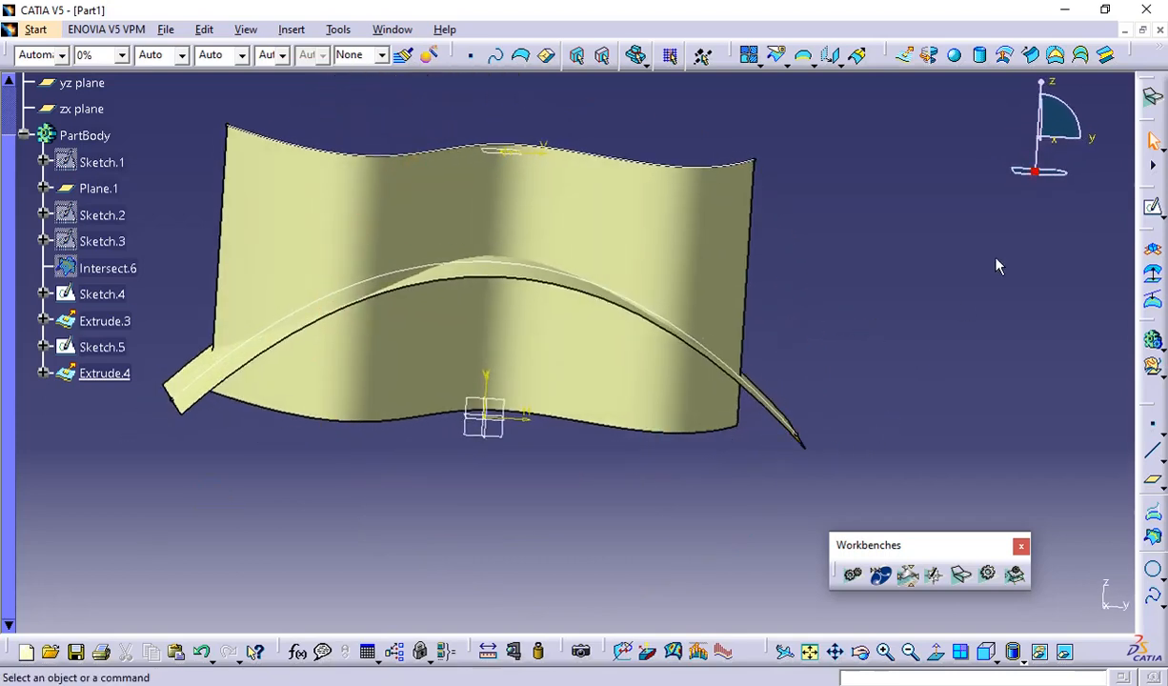
double_click(102, 295)
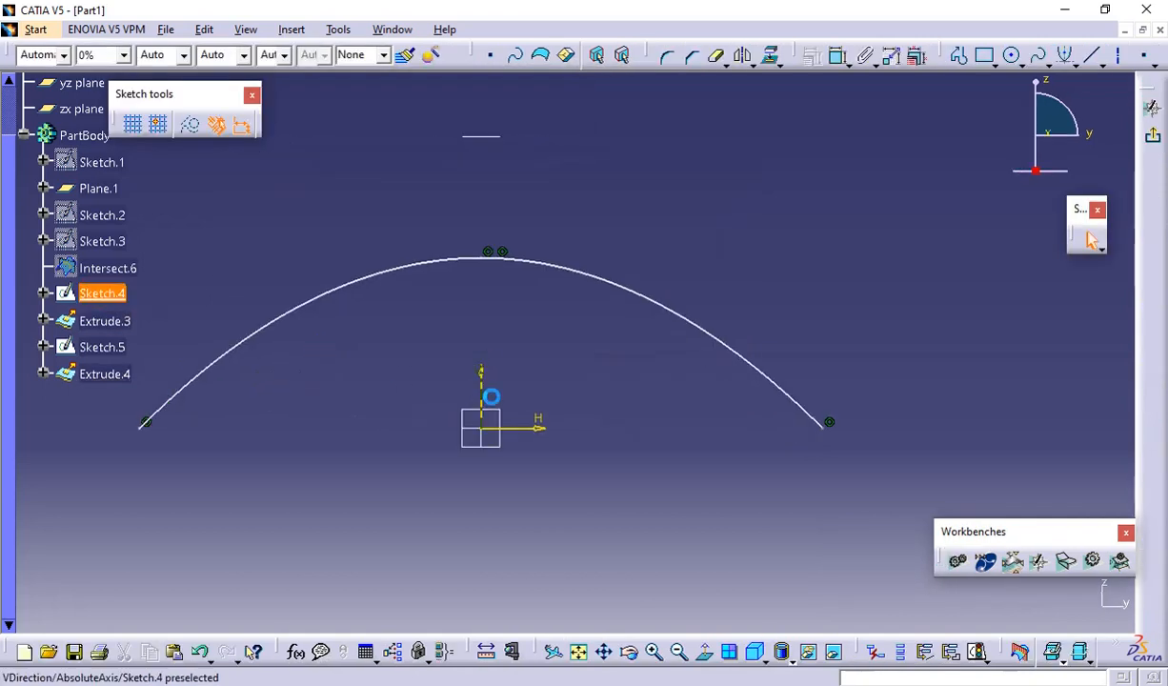
middle_click_drag(658, 420, 672, 311)
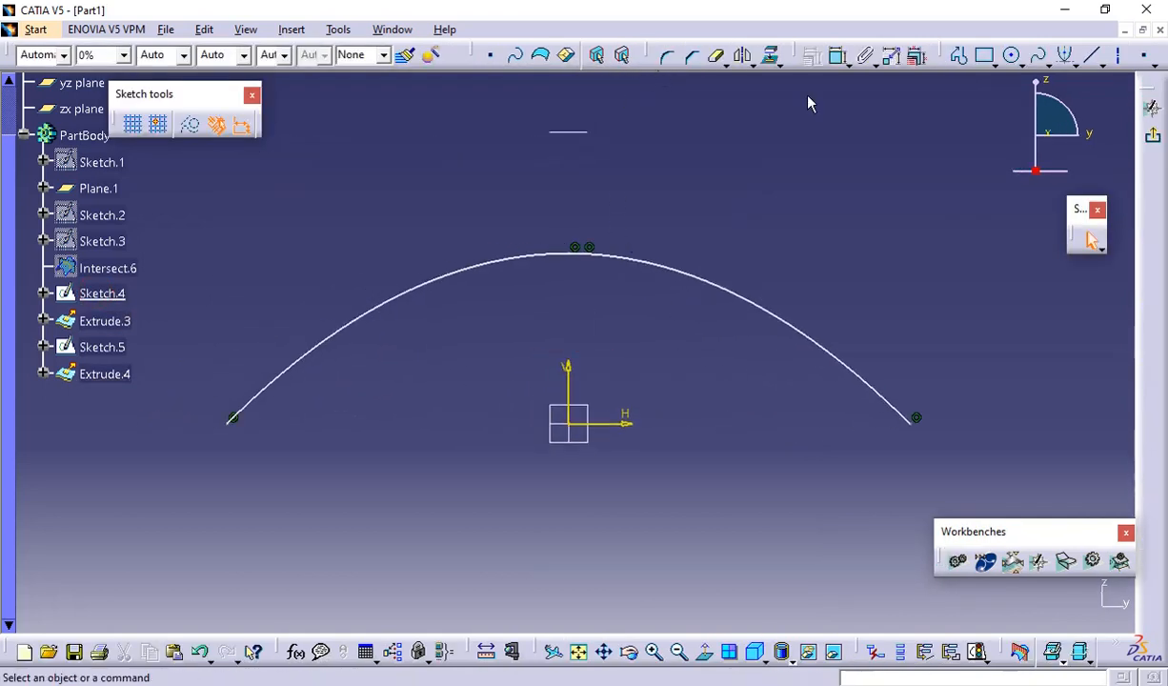
left_click(1093, 55)
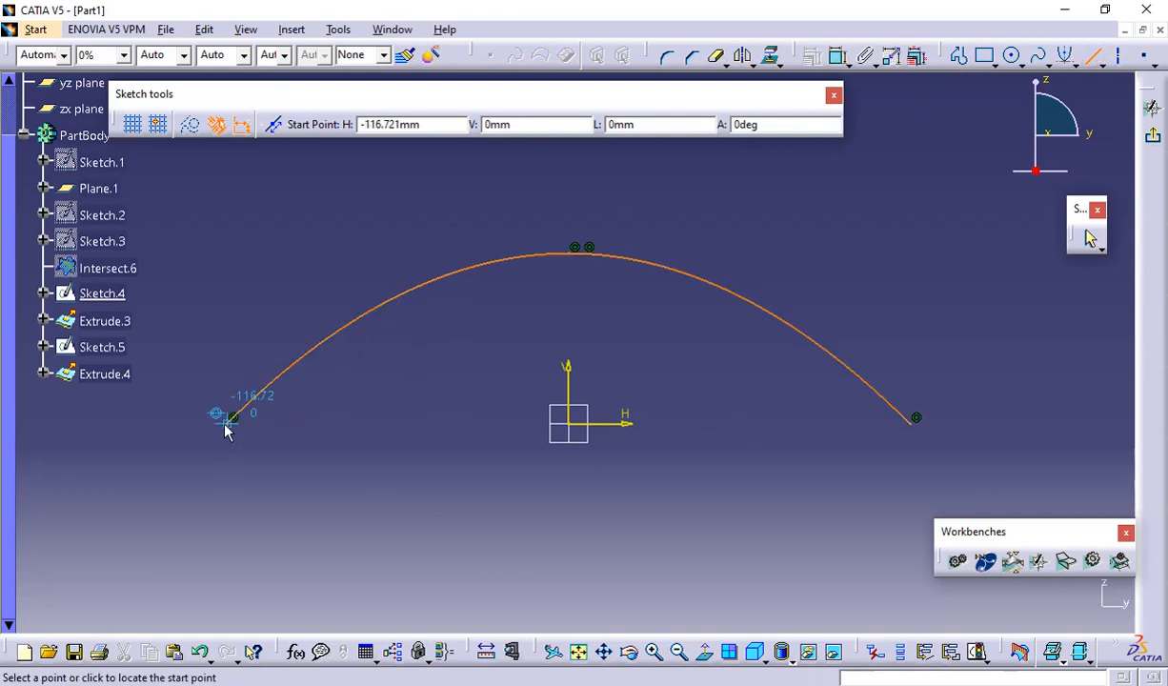
left_click(231, 424)
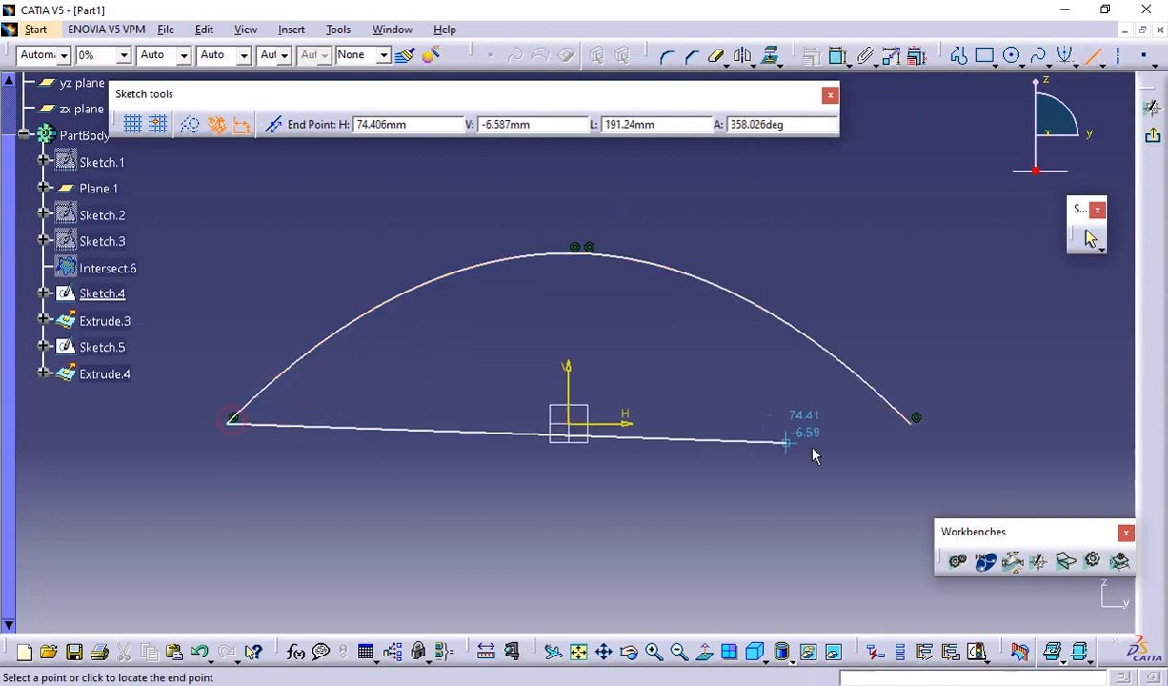
left_click(913, 425)
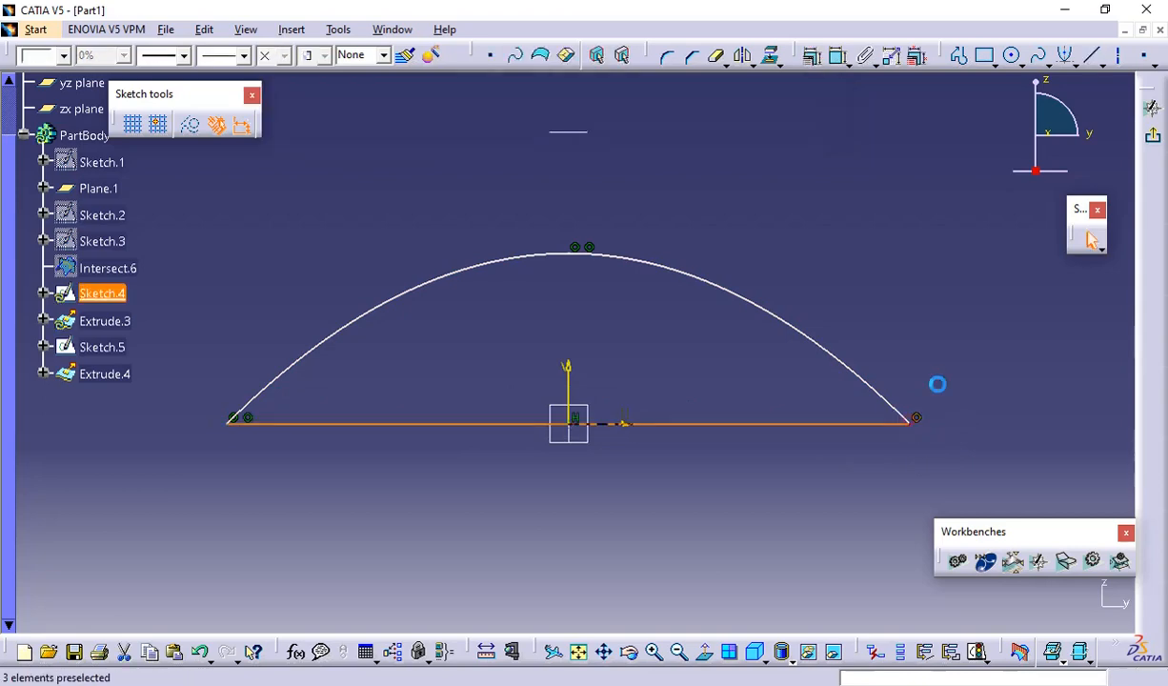
left_click(1152, 141)
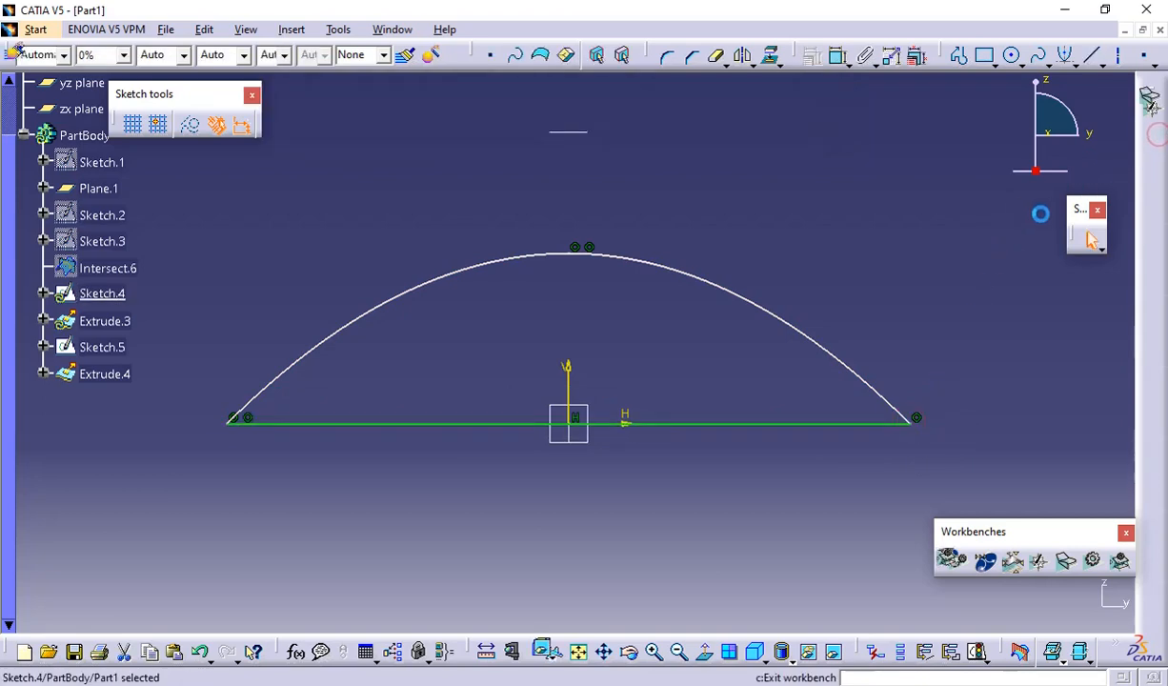
middle_click_drag(765, 458, 687, 482)
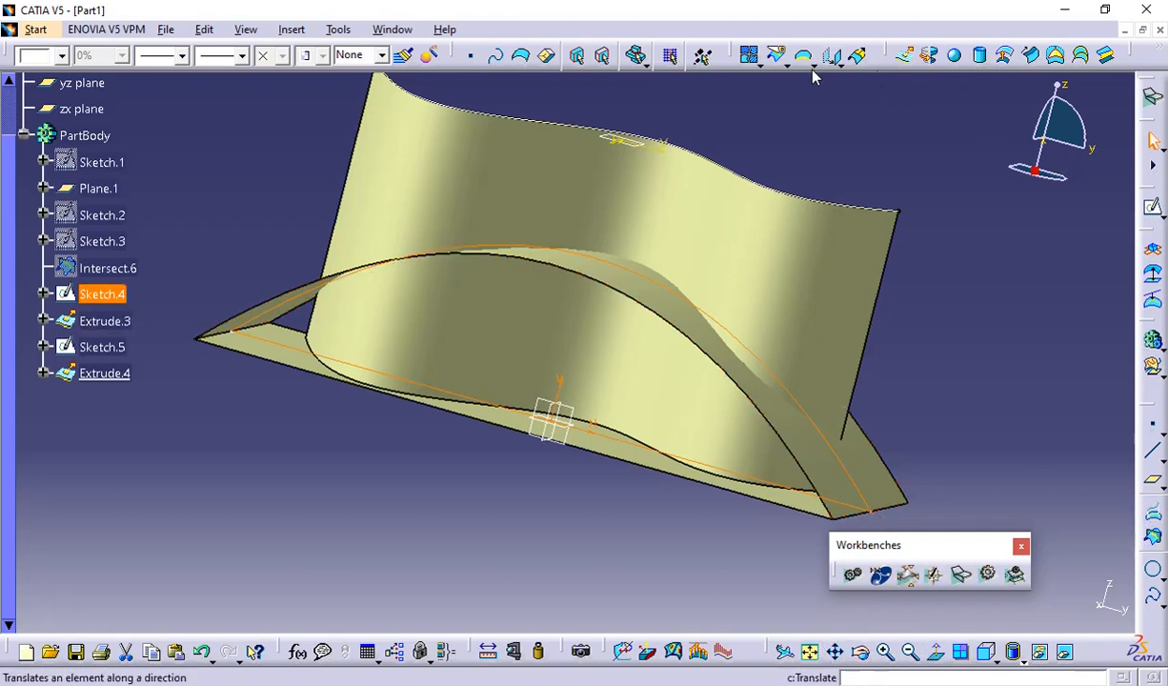
Step: Switch to the Part Design workbench and delete the parabolic surface Extrude.3, keeping its sketch
left_click(985, 571)
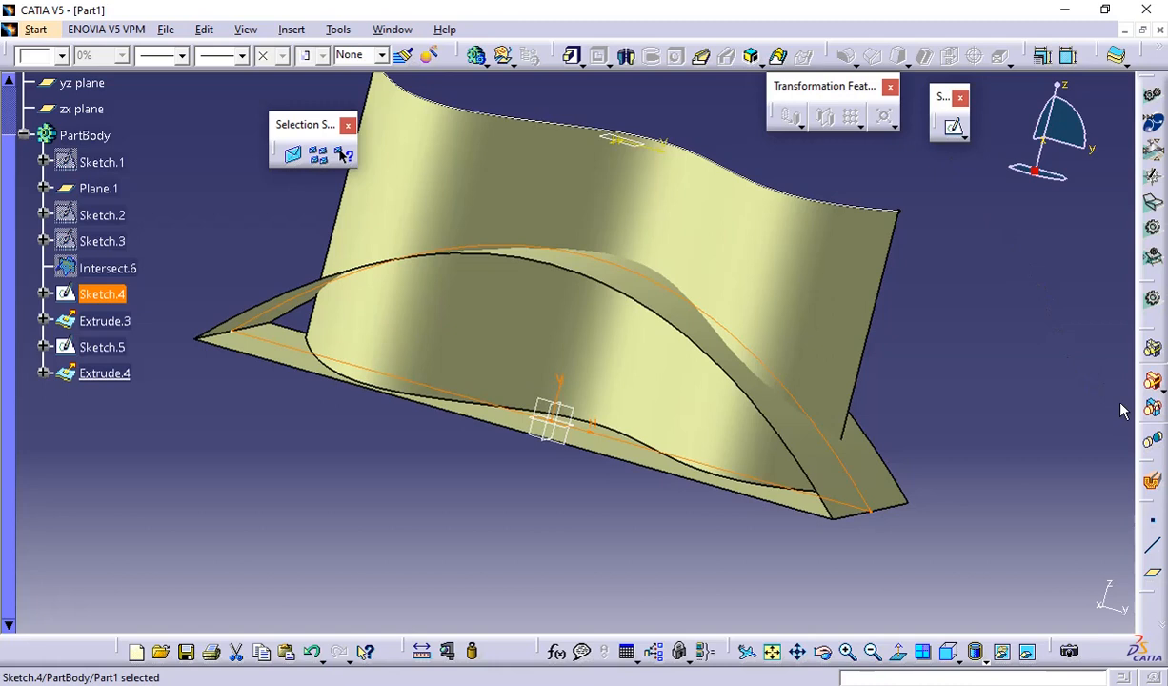
left_click(754, 58)
left_click(877, 468)
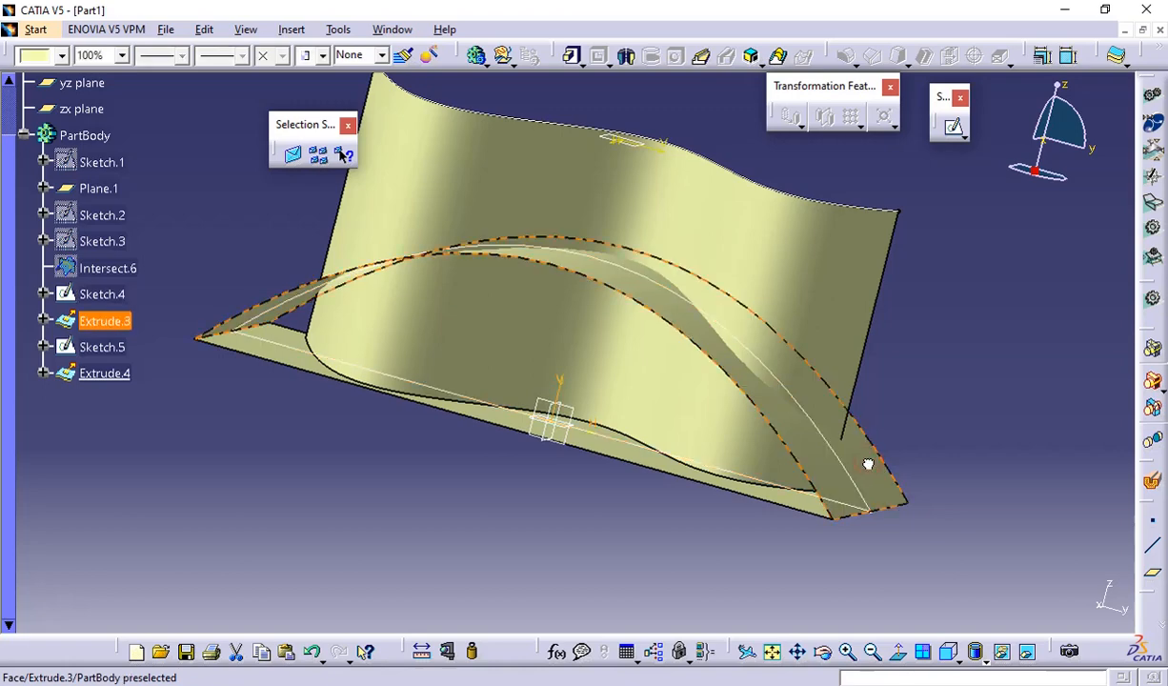
key("Delete")
key("Return")
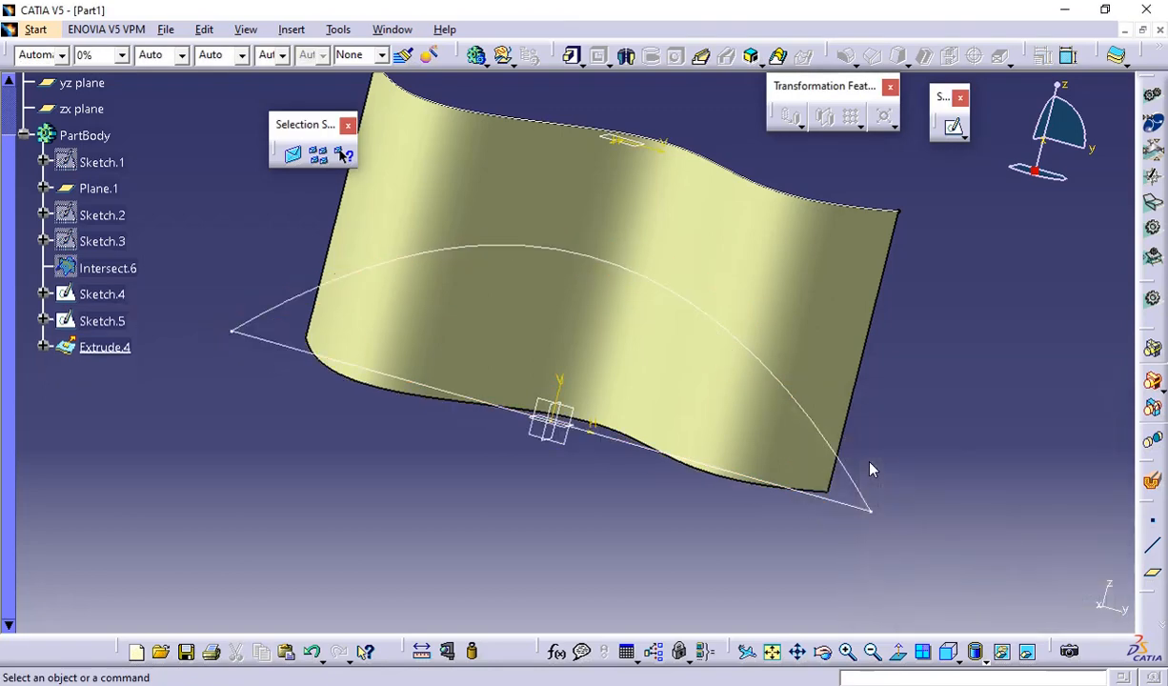
Step: Pad the closed parabola sketch Sketch.4 with a length of 50 mm and mirrored extent
left_click(847, 477)
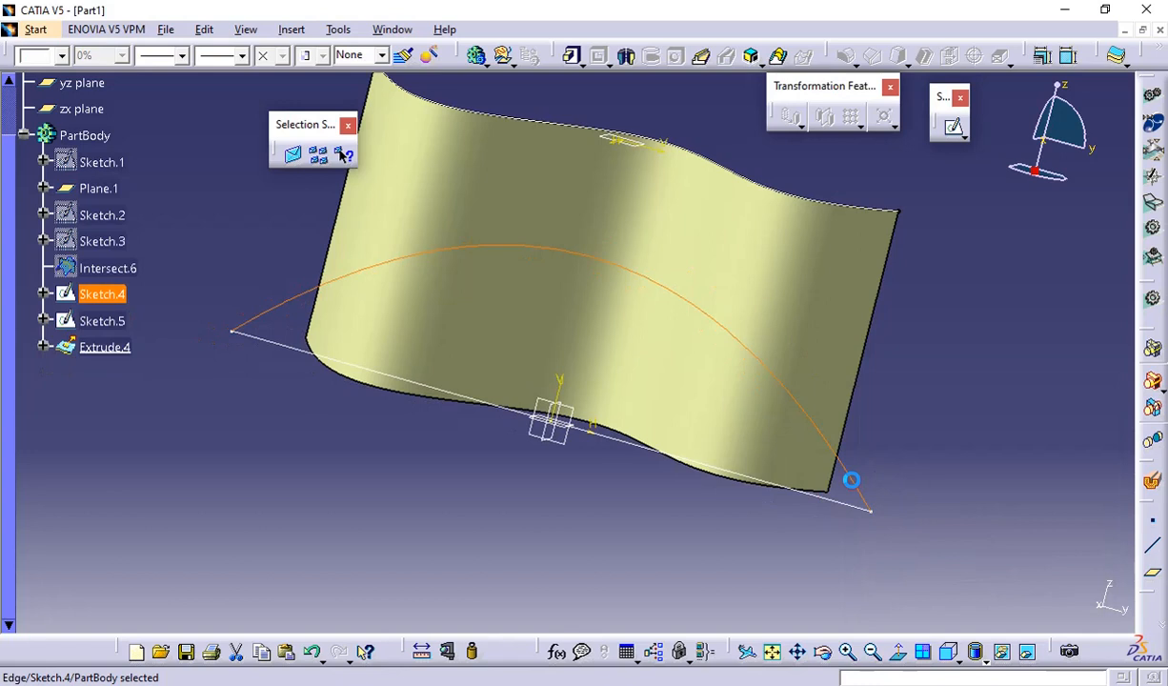
left_click(968, 332)
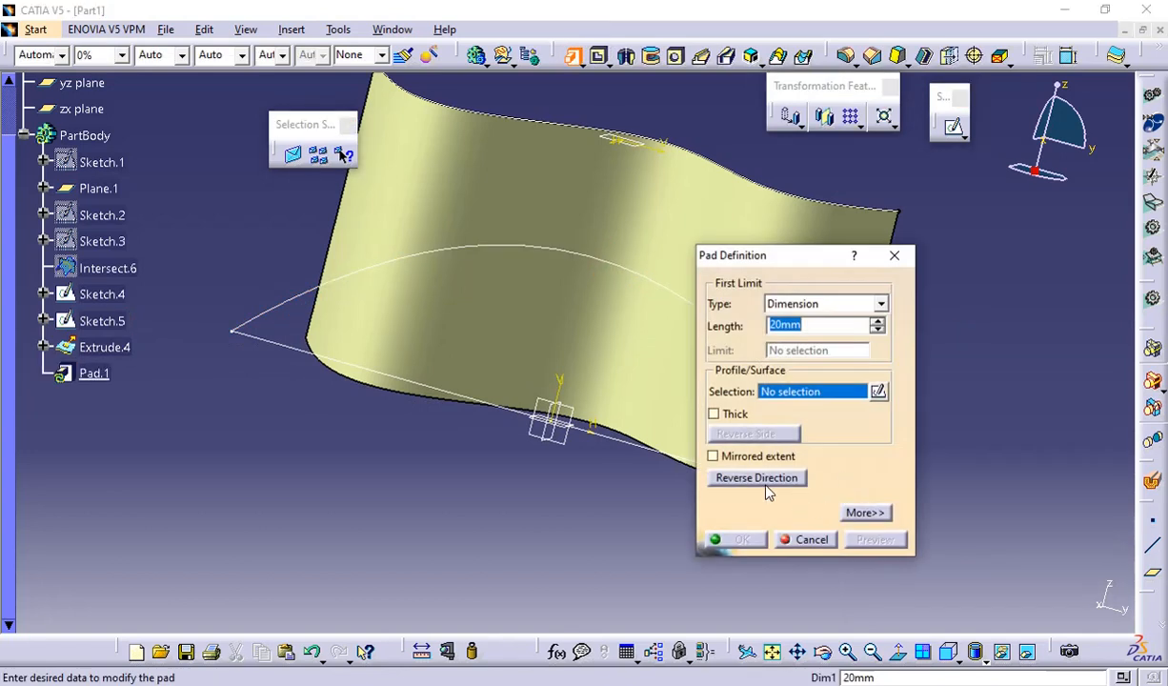
left_click(250, 330)
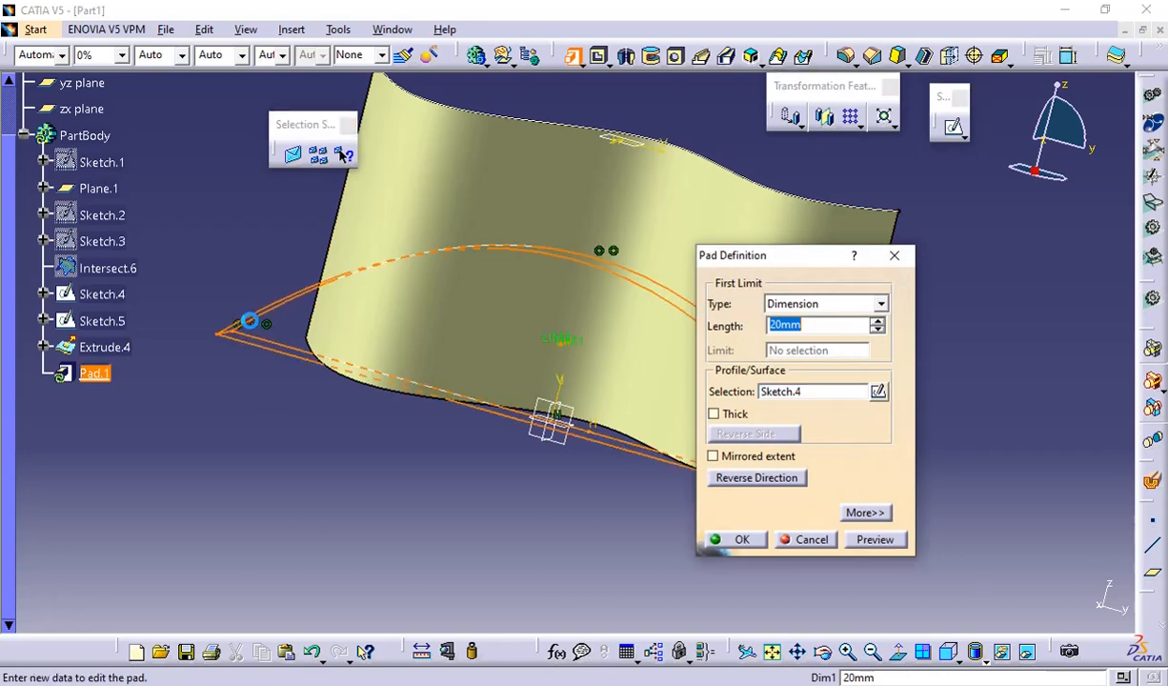
mouse_move(251, 324)
middle_mouse_down()
mouse_move(312, 425)
mouse_move(533, 447)
middle_mouse_up()
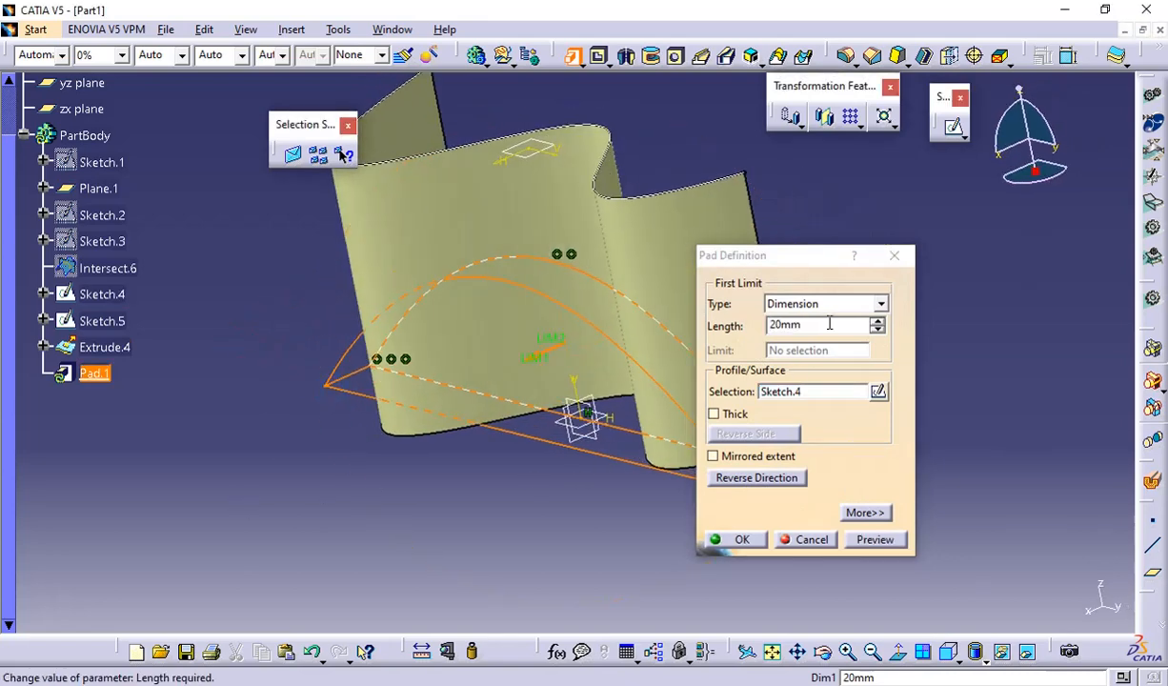
left_click(789, 325)
type("50")
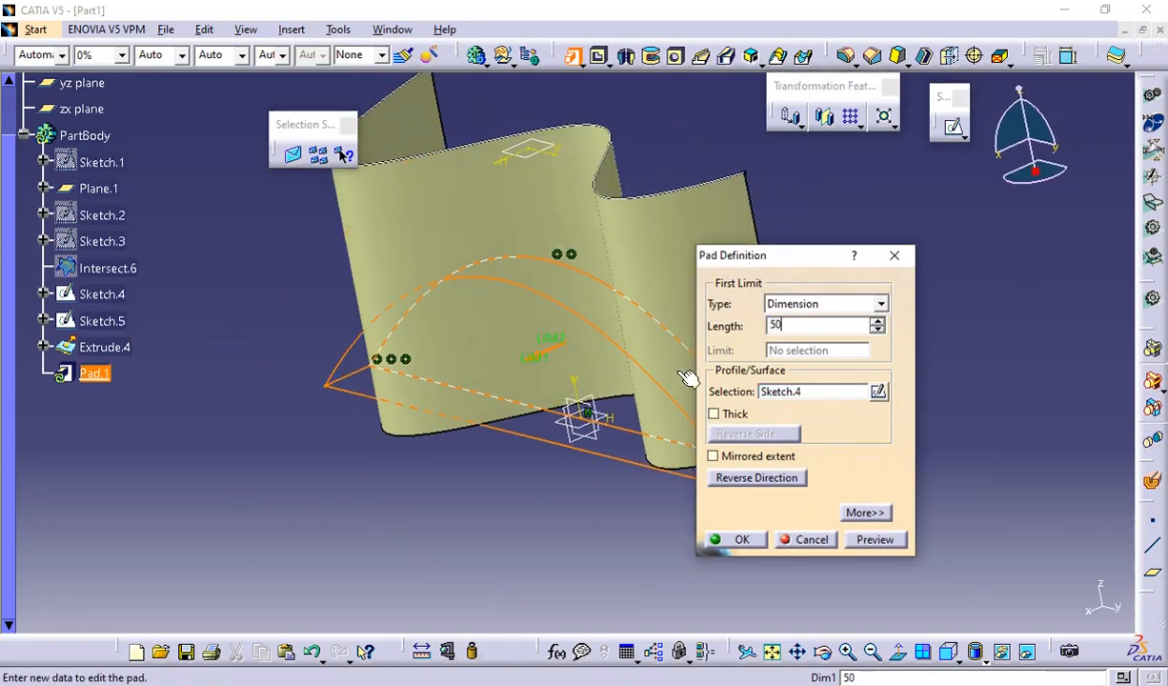
left_click(713, 456)
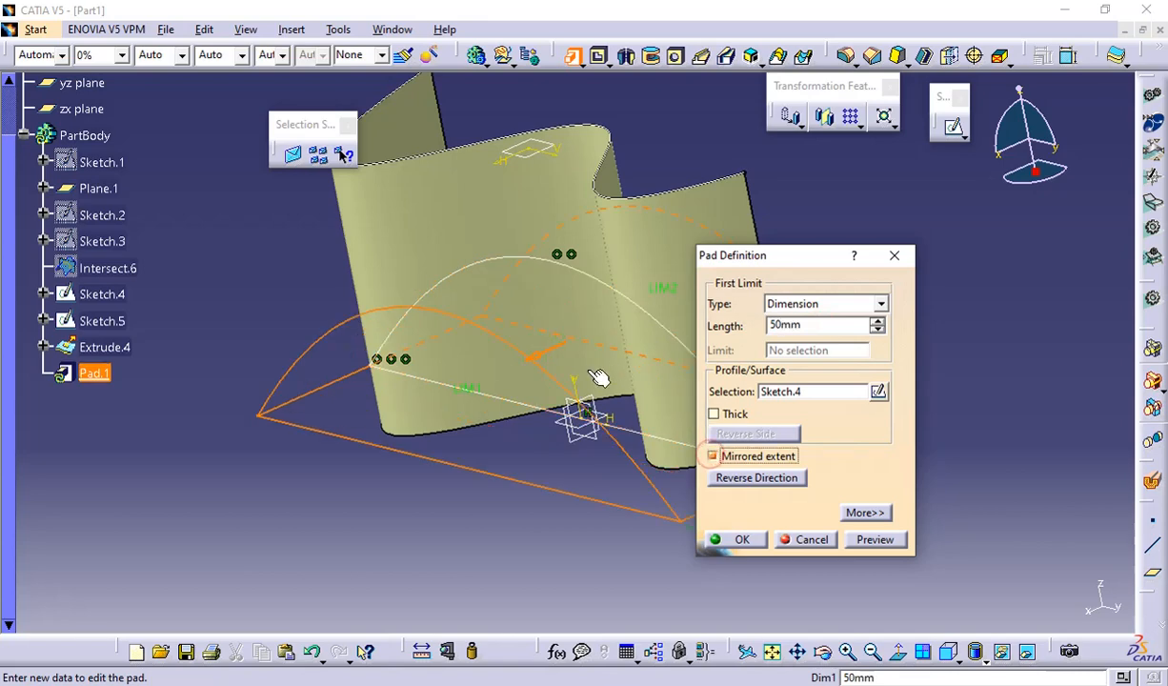
left_click(762, 539)
middle_click_drag(772, 500, 767, 339)
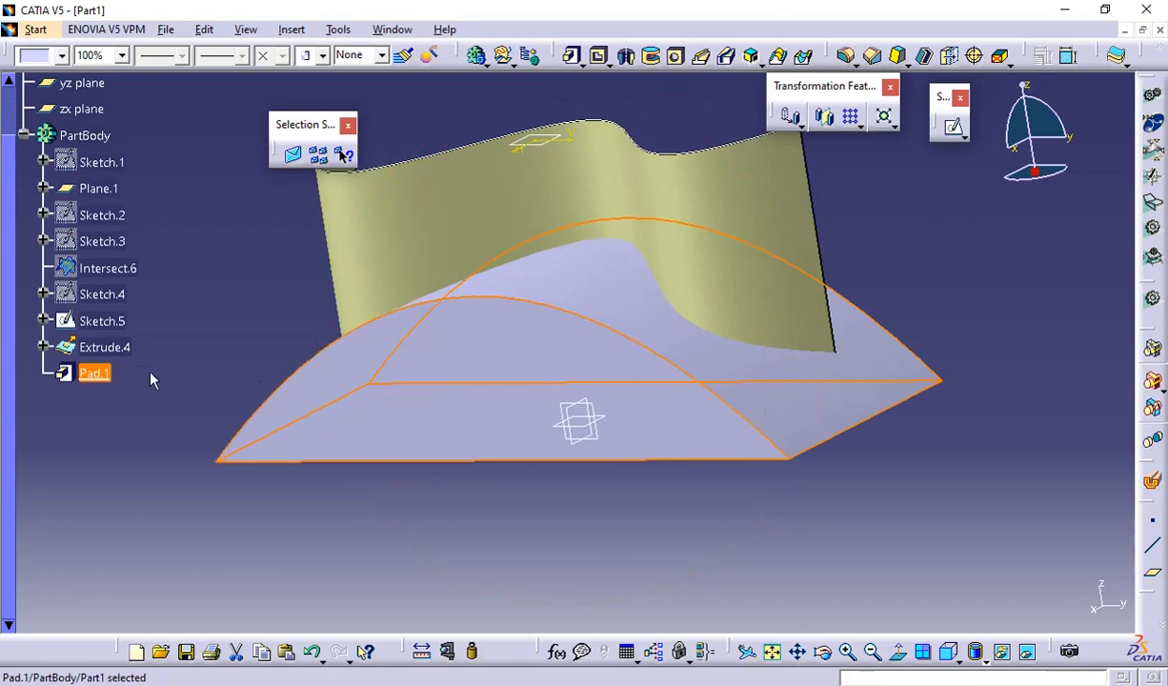
Step: Edit the wavy extruded surface Extrude.4 to set its Limit 2 dimension to 150 mm
double_click(448, 222)
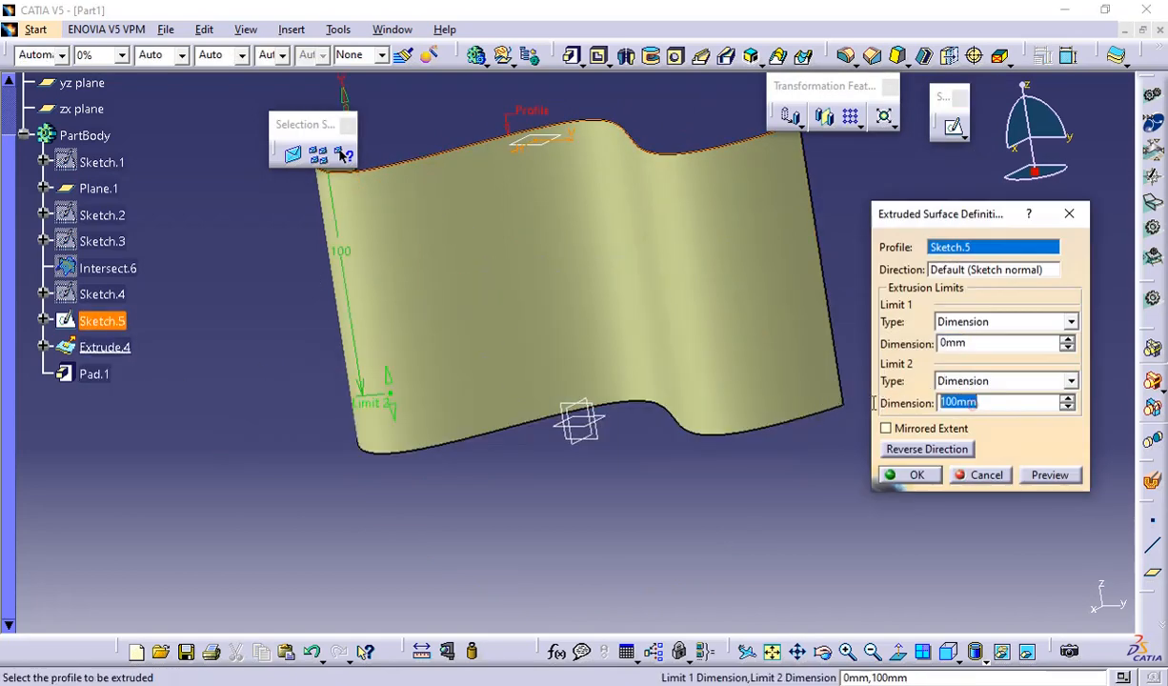
type("150")
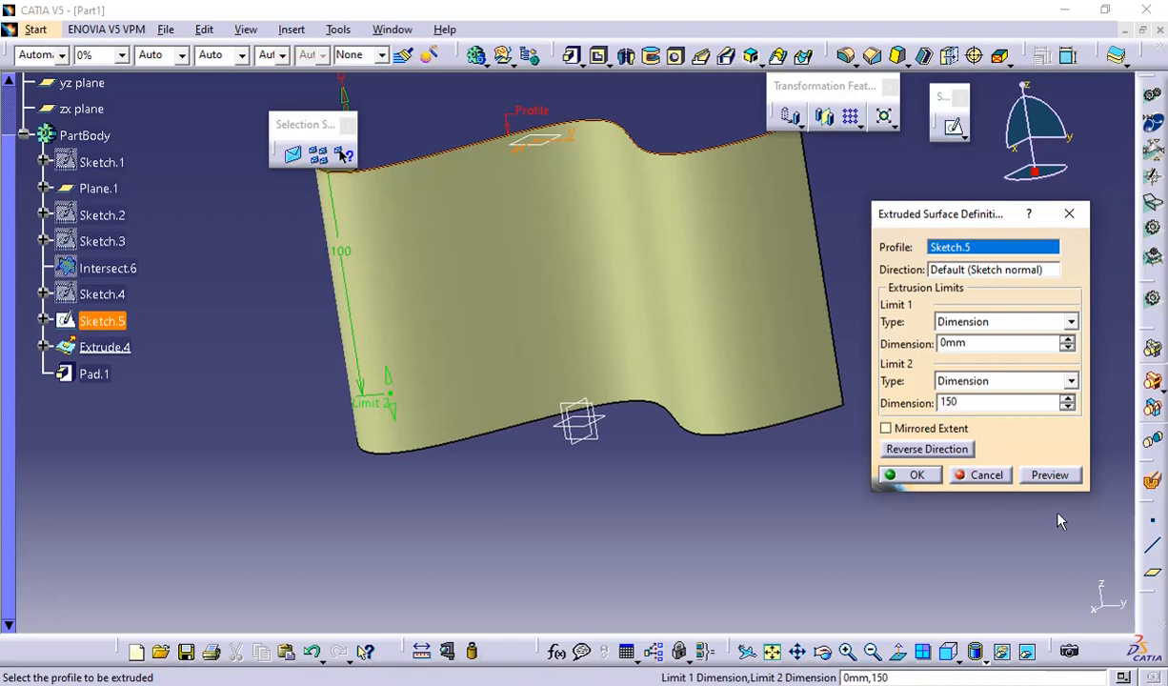
left_click(1035, 474)
left_click(931, 477)
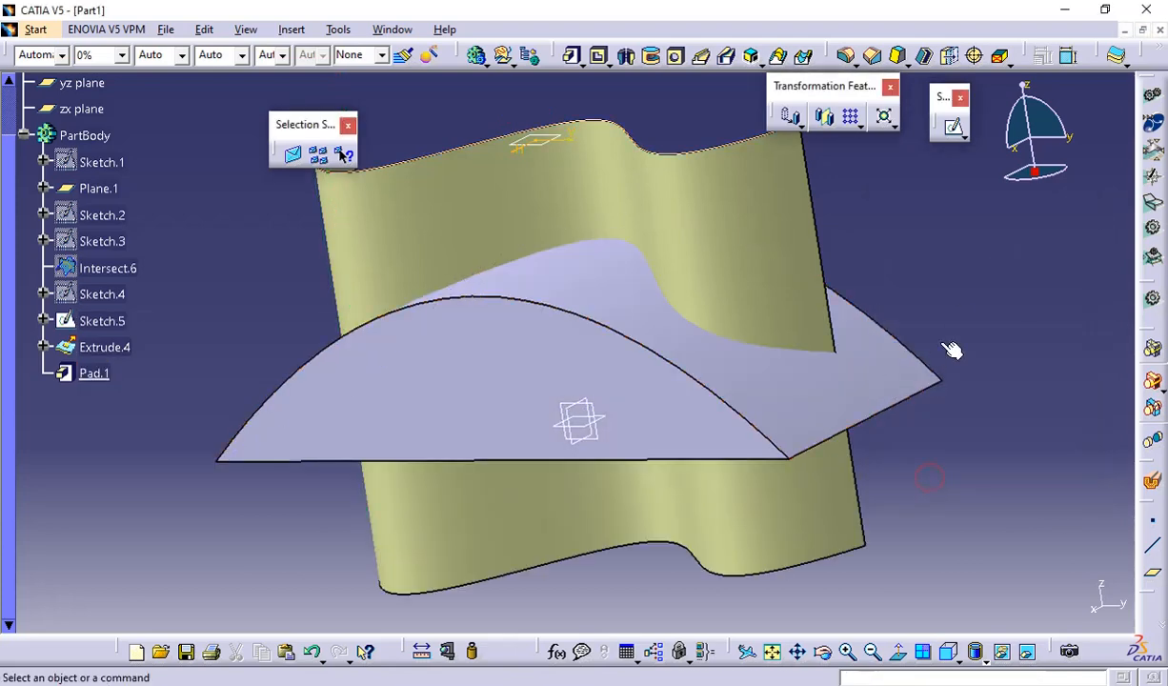
middle_click_drag(865, 309, 752, 346)
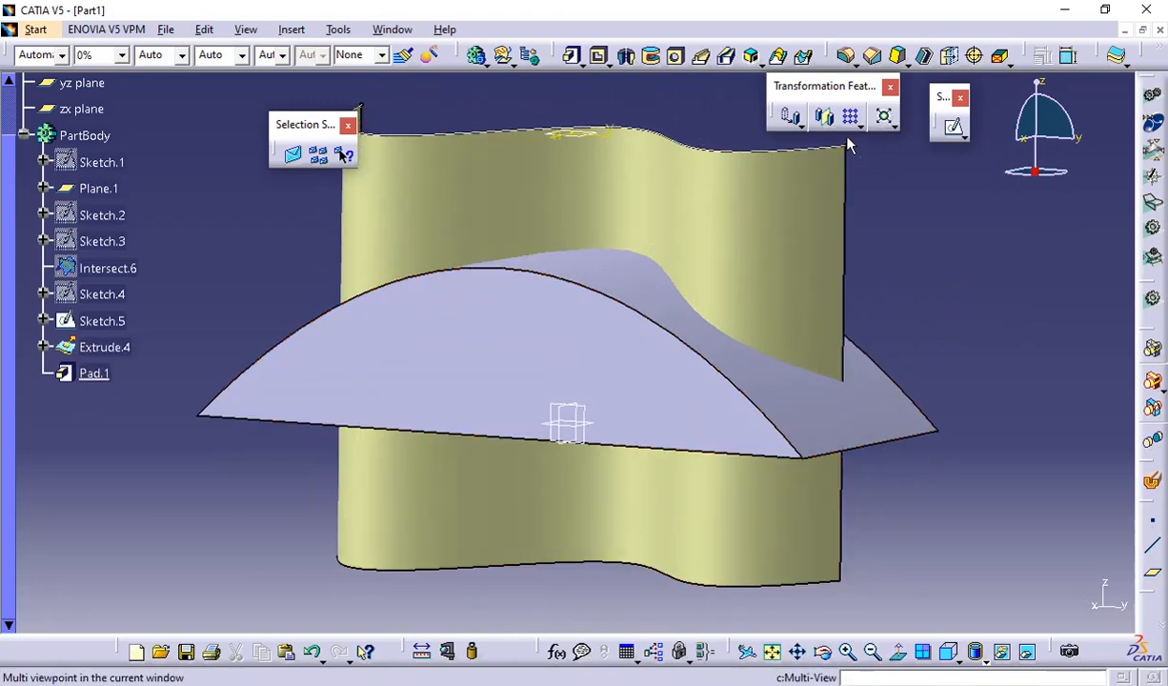
Step: Switch back to the surface design workbench and move the floating Workbenches toolbar clear of the model
left_click(1132, 231)
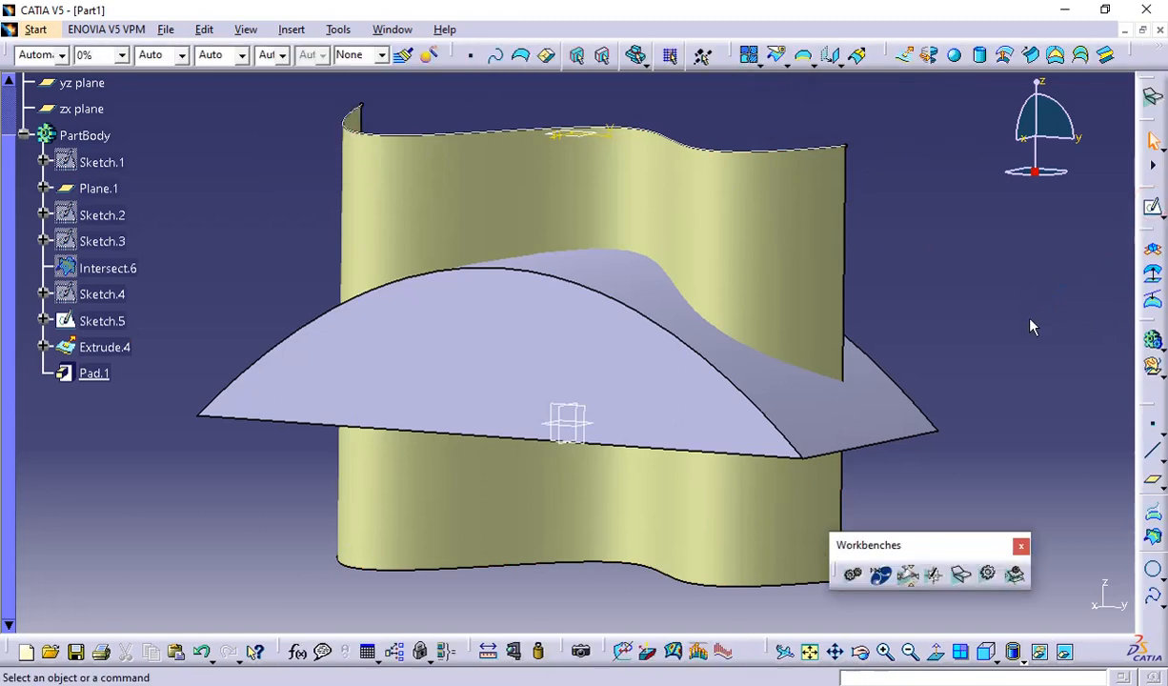
left_click(987, 575)
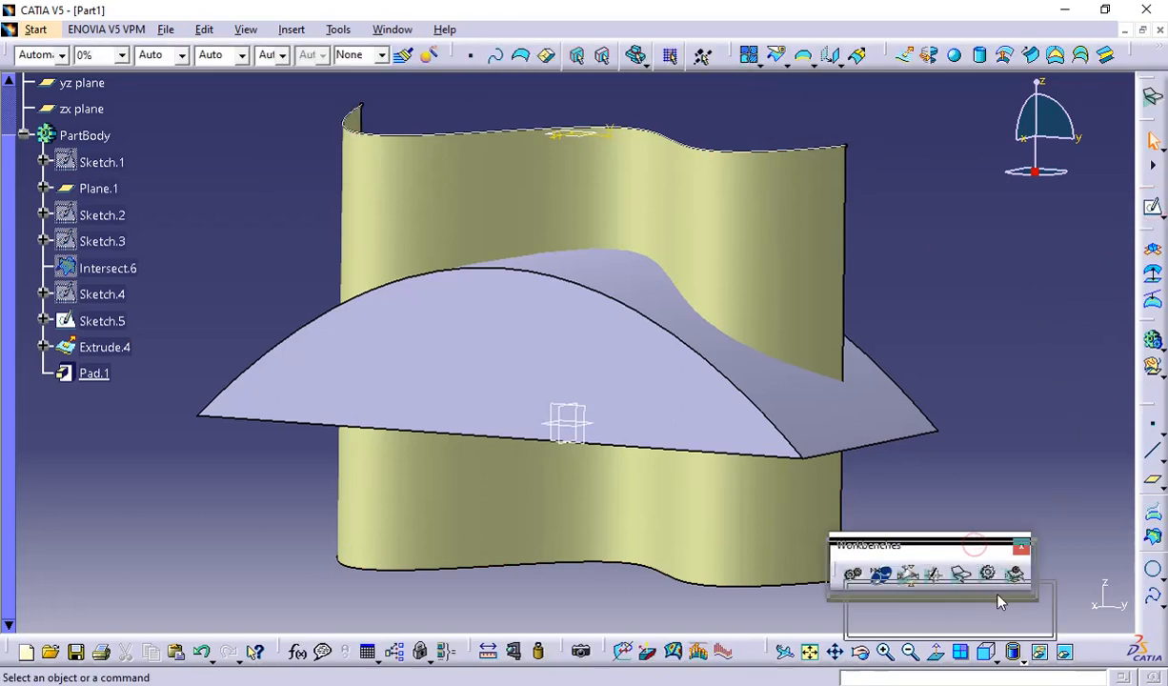
left_click_drag(998, 601, 1004, 596)
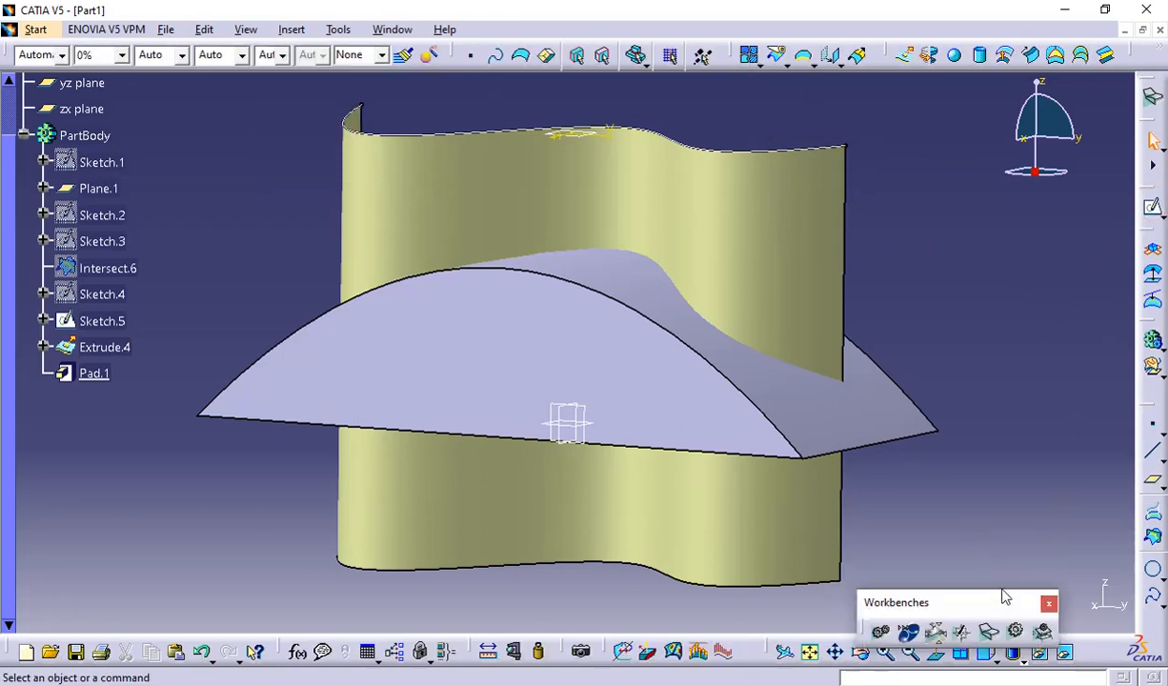
Step: Create an intersection between the solid Pad.1 and the wavy surface Extrude.4, with Contour as the surface-part result
left_click(1151, 540)
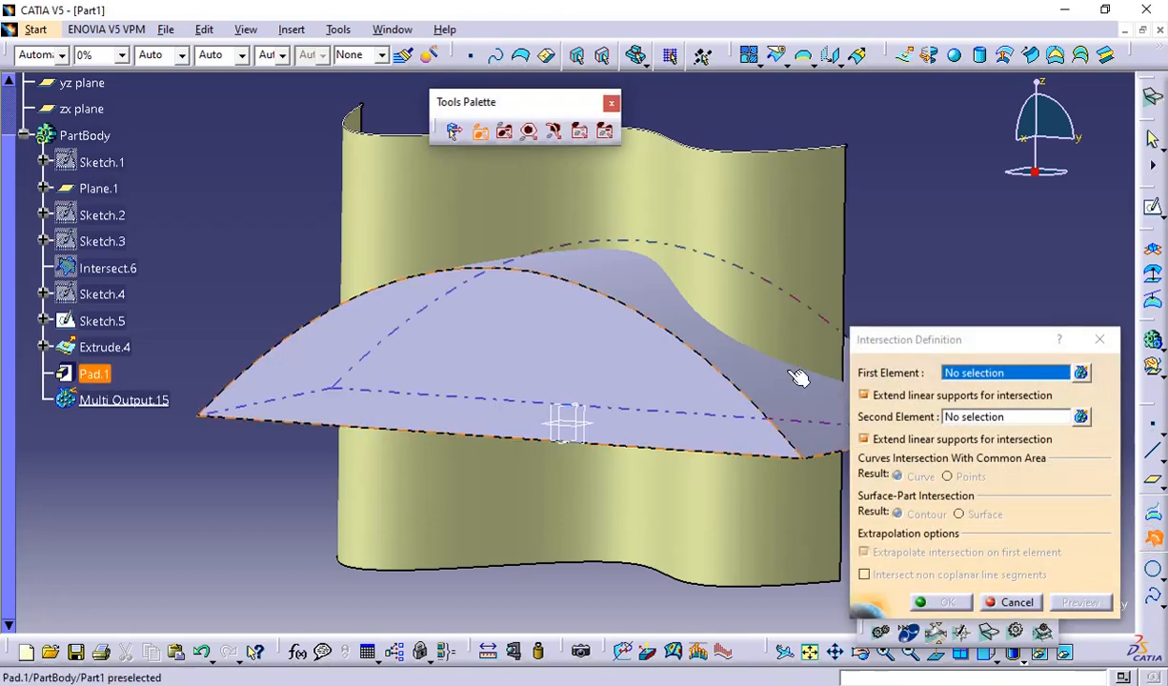
middle_click_drag(756, 347, 670, 379)
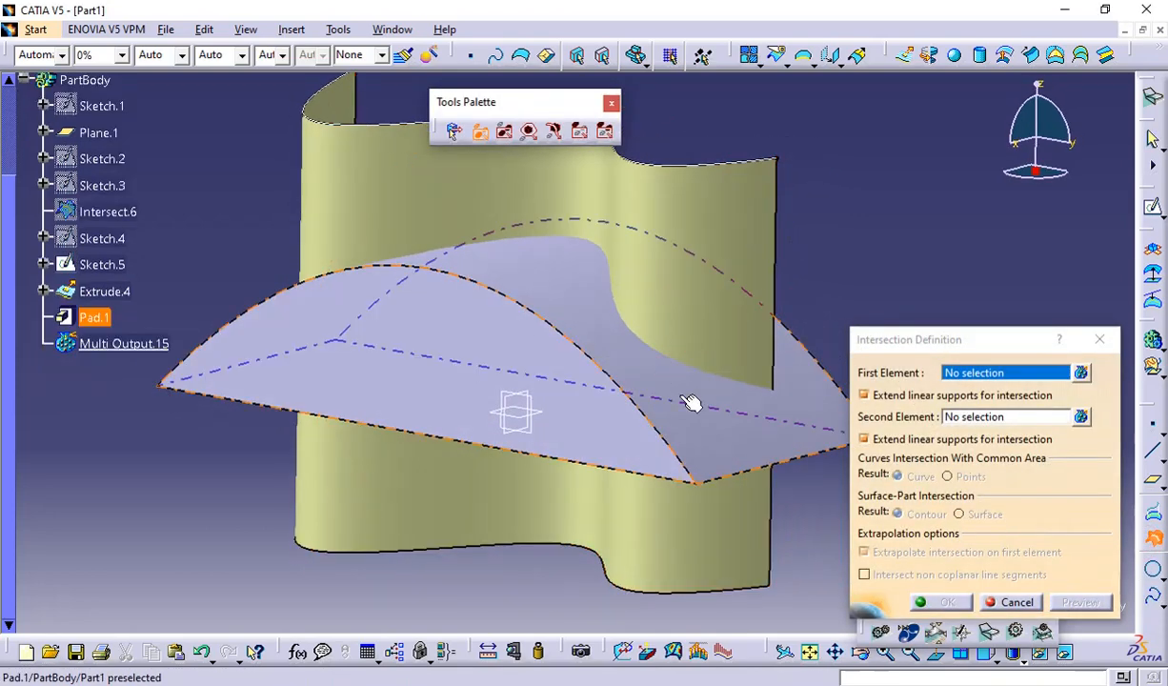
left_click(689, 401)
left_click(687, 210)
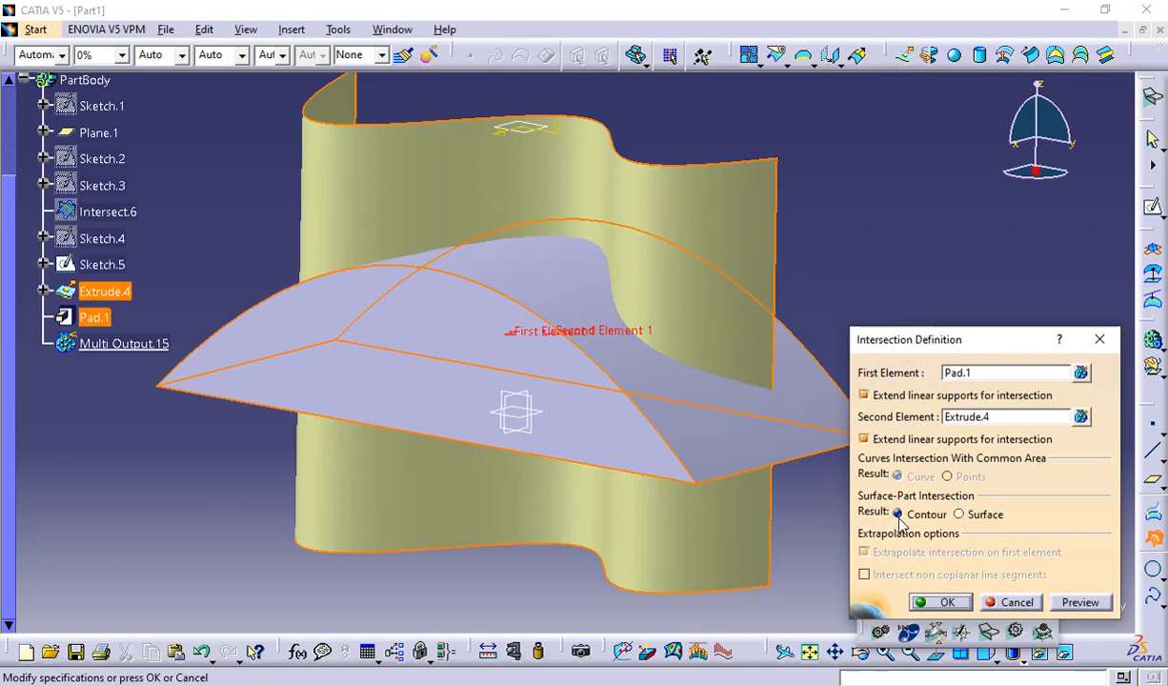
middle_click_drag(888, 287, 859, 454)
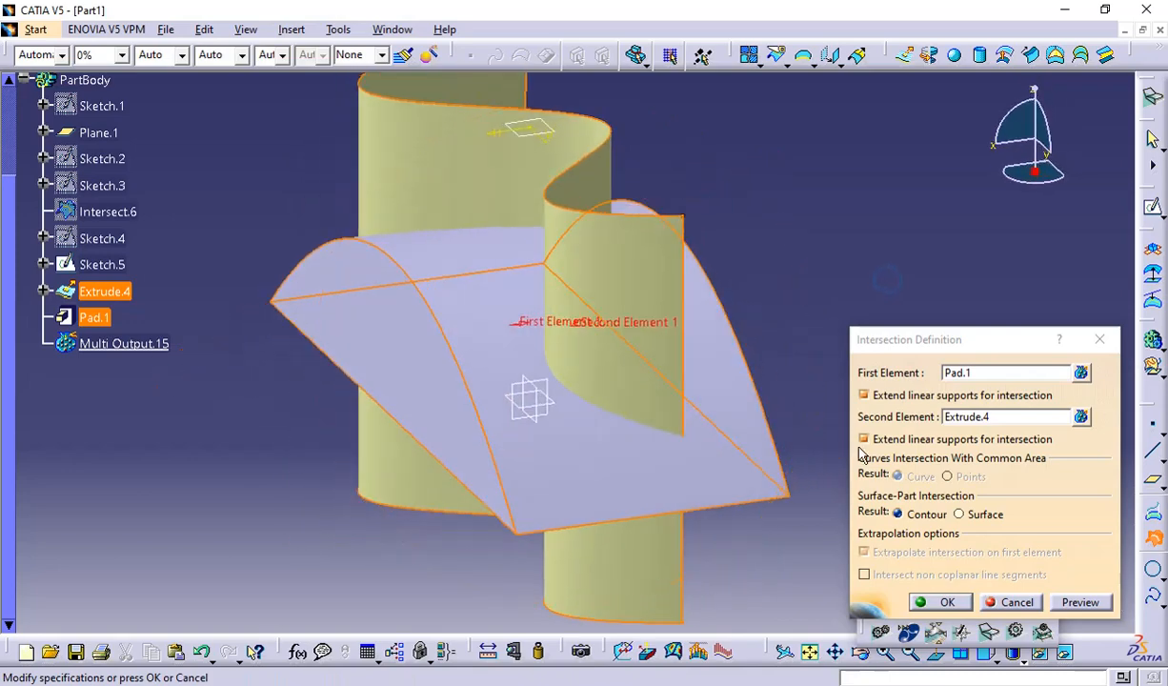
left_click(1057, 603)
middle_click_drag(569, 371, 581, 457)
left_click(935, 603)
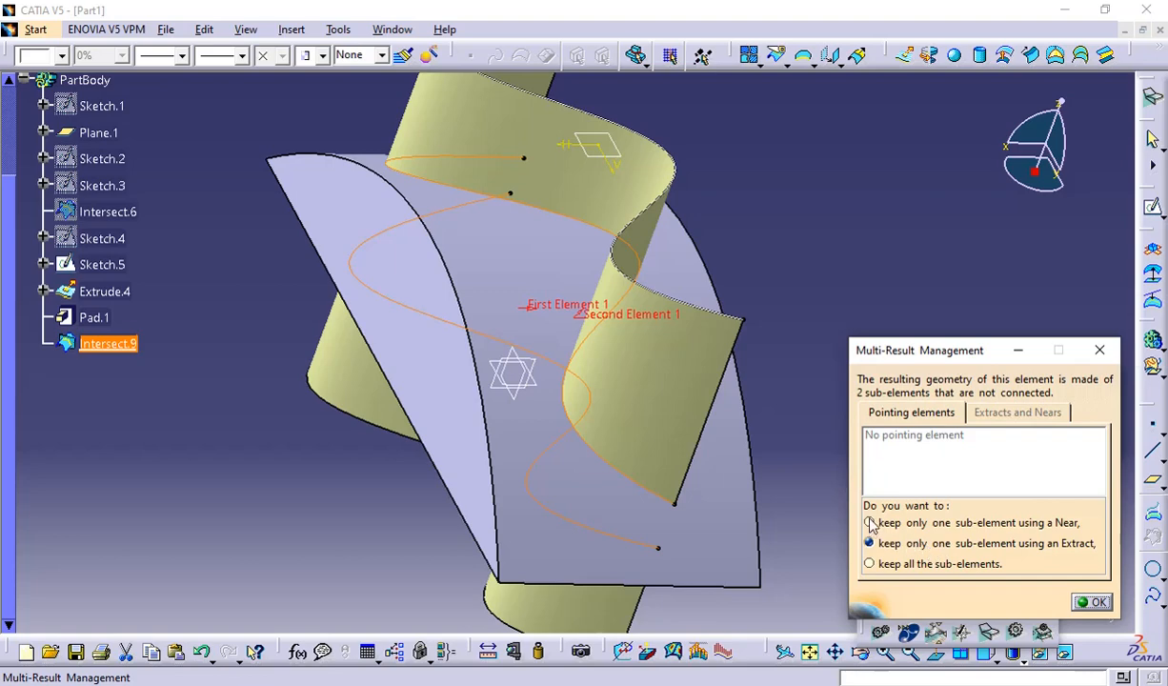
Step: Keep only one sub-element using an Extract of the pad's face with point continuity, and close the reopened Intersection definition
left_click(1075, 604)
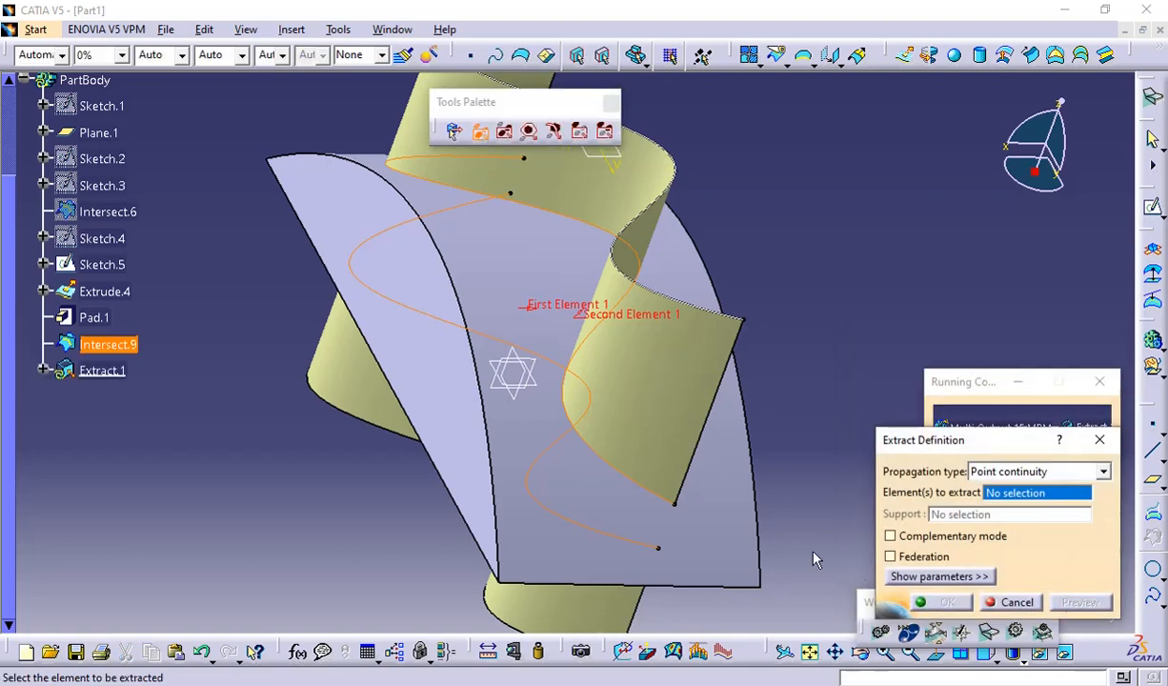
left_click(724, 543)
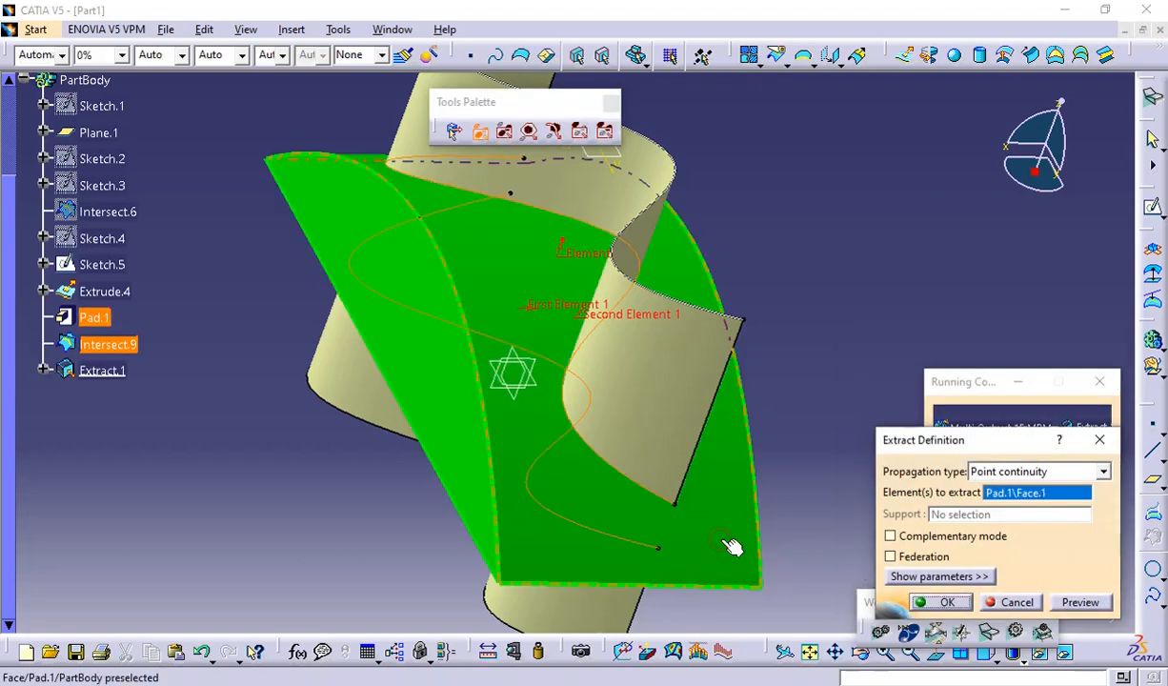
left_click(963, 606)
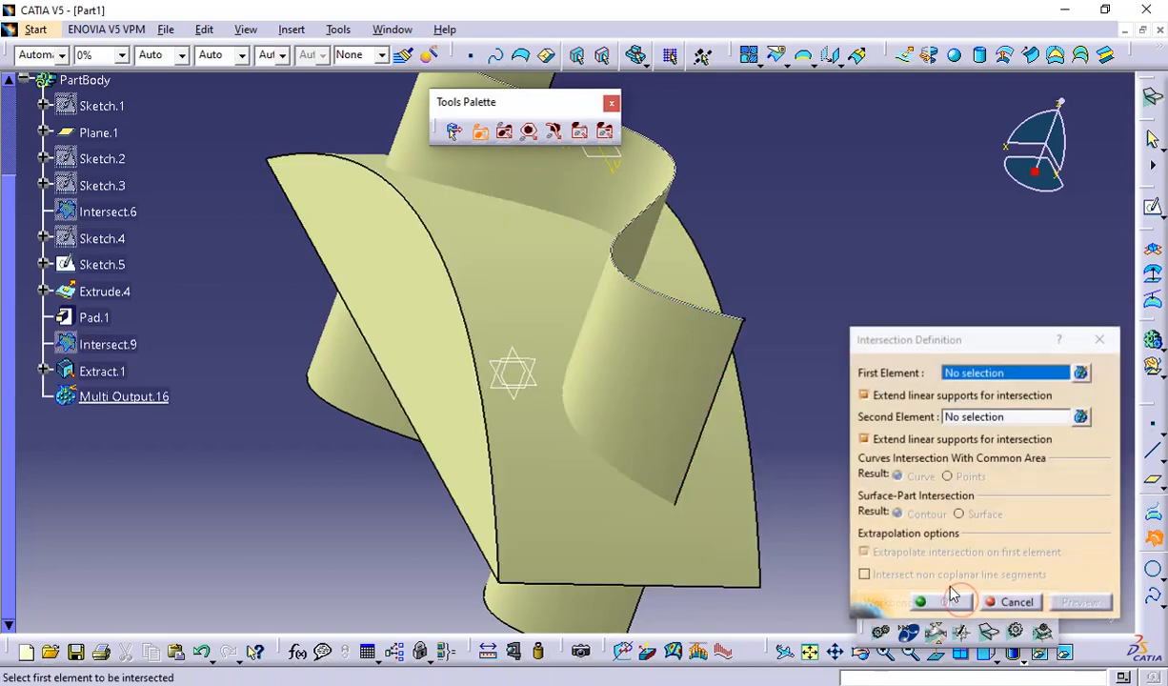
left_click(993, 605)
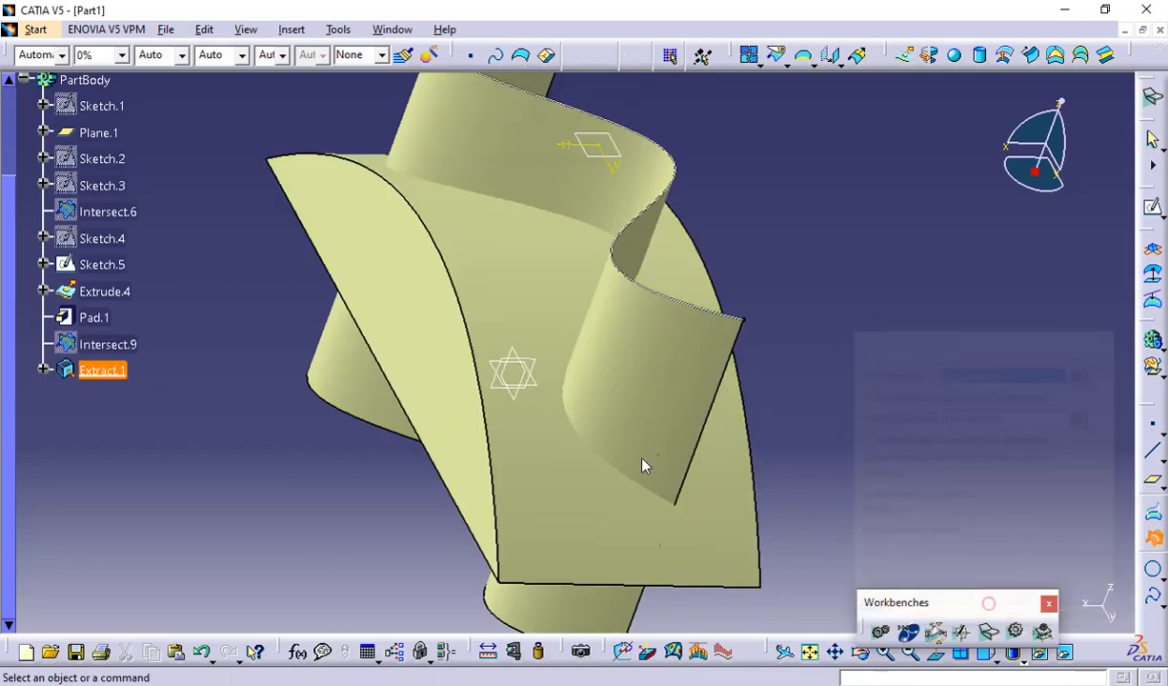
Step: Edit Extract.1 to replace the pad face with the wavy surface Extrude.4 as the element to extract
middle_click_drag(640, 464, 607, 346)
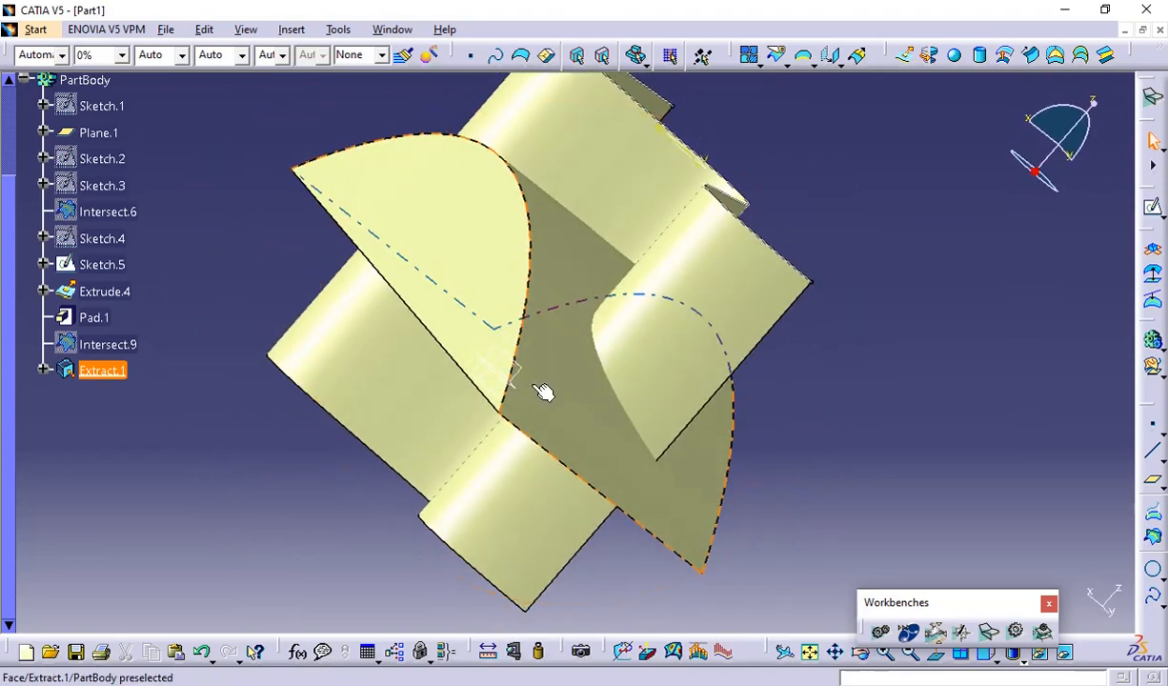
double_click(102, 369)
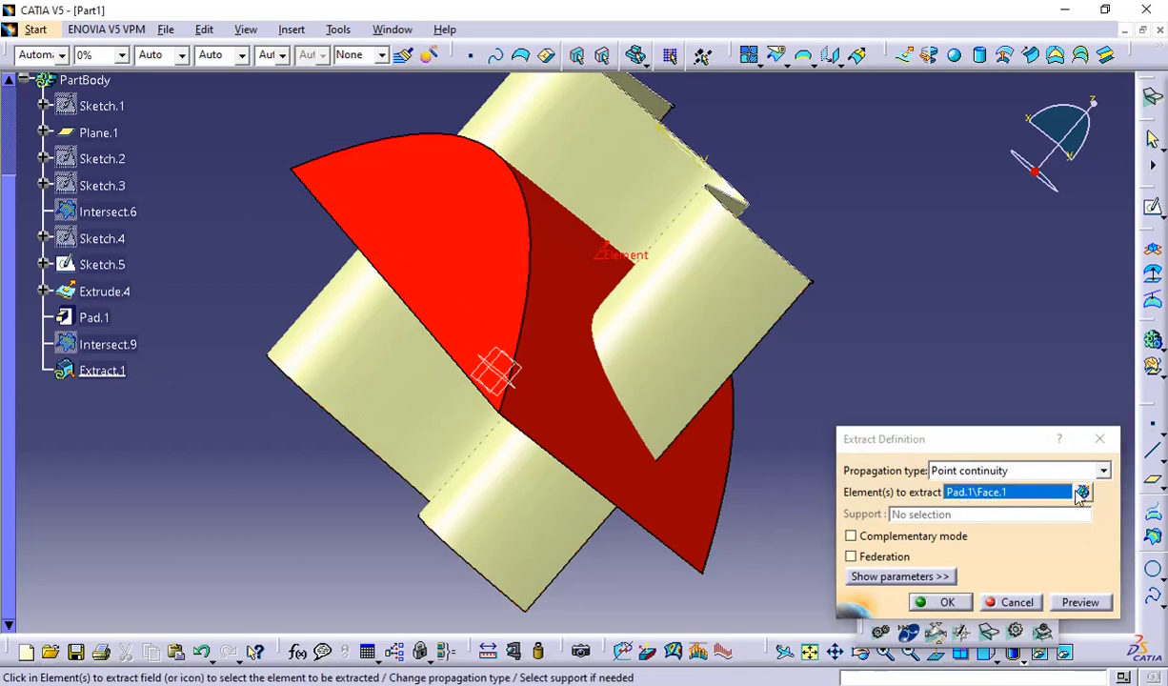
right_click(1055, 499)
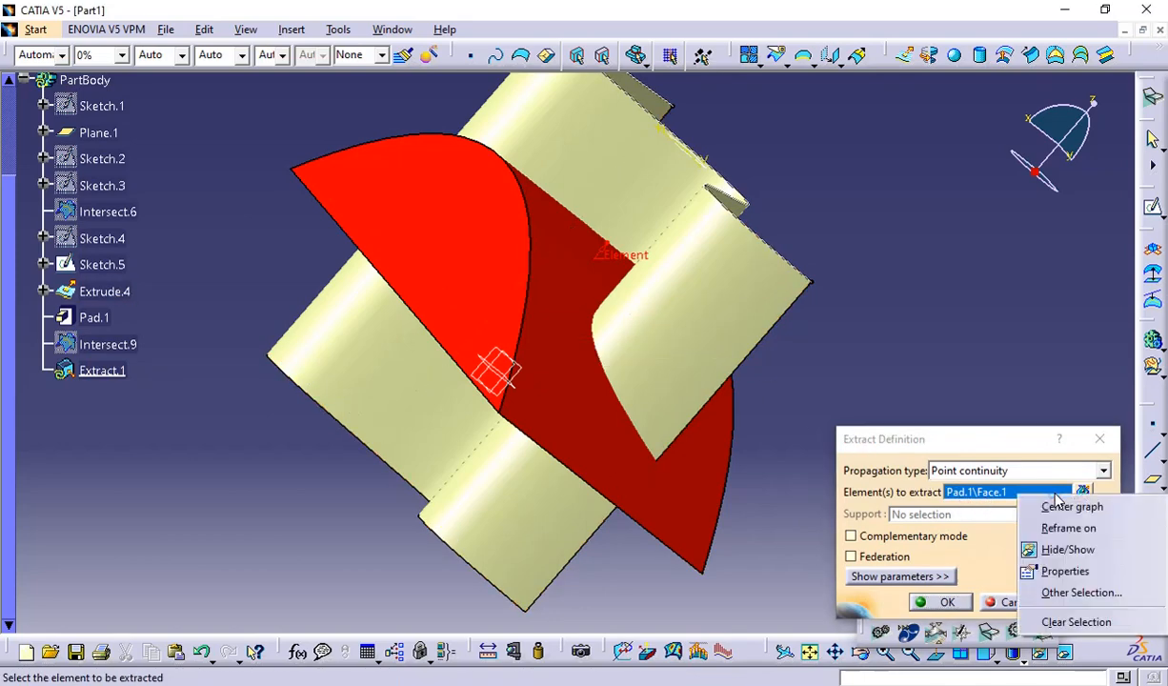
left_click(1047, 619)
left_click(705, 287)
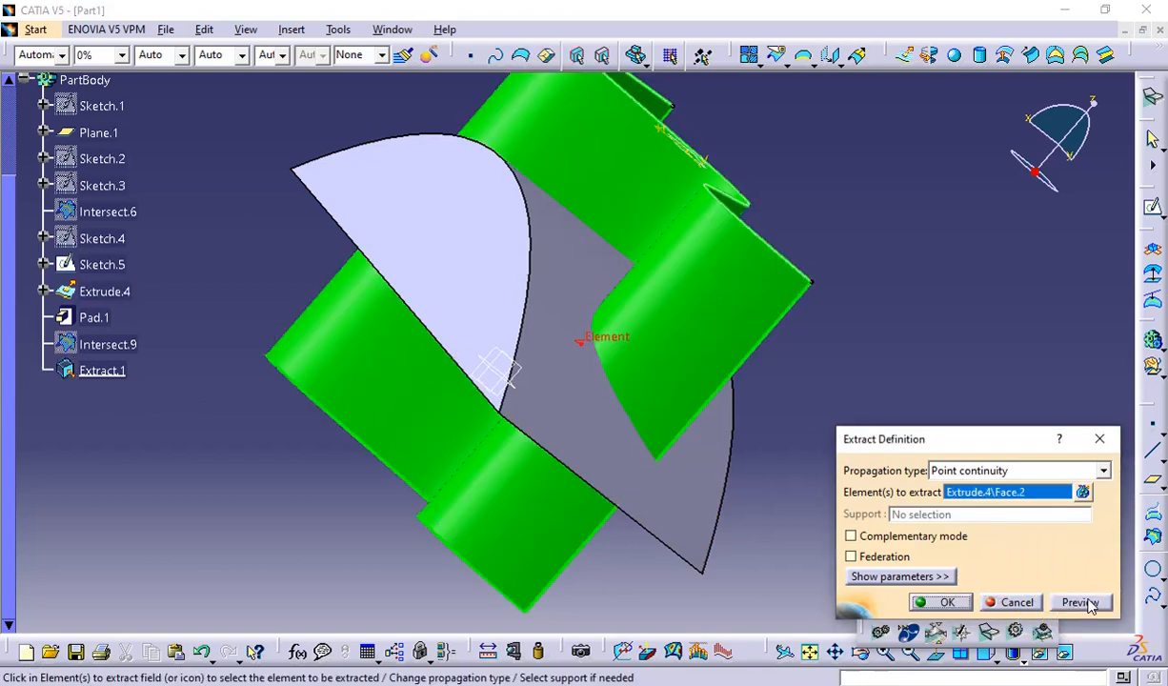
left_click(946, 603)
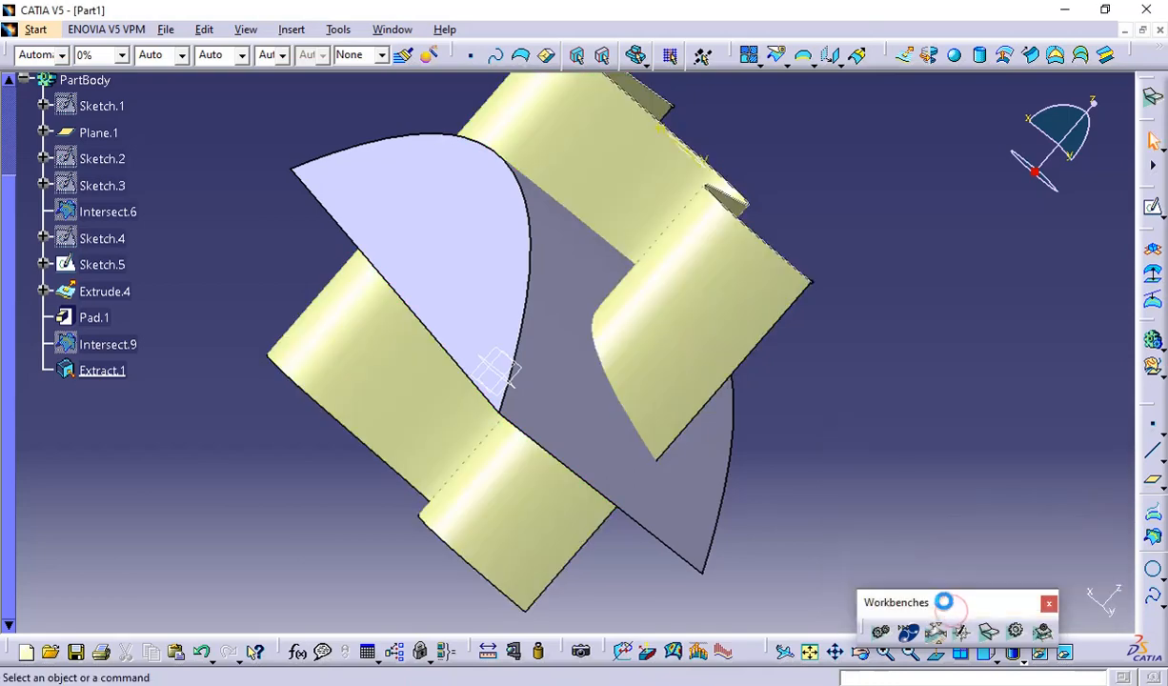
Step: Show the hidden intersection contour Intersect.9
middle_click_drag(906, 431, 691, 339)
right_click(122, 351)
left_click(191, 374)
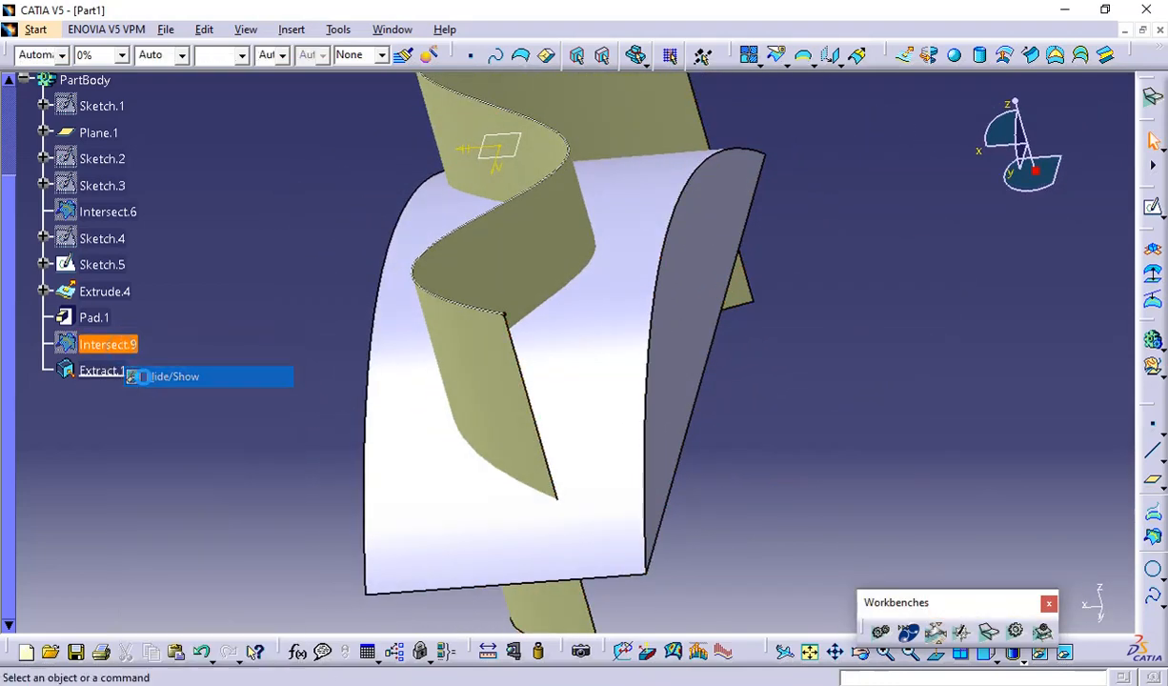
Step: Hide the wavy surface Extrude.4 and show it again
middle_click_drag(287, 438, 230, 341)
right_click(109, 294)
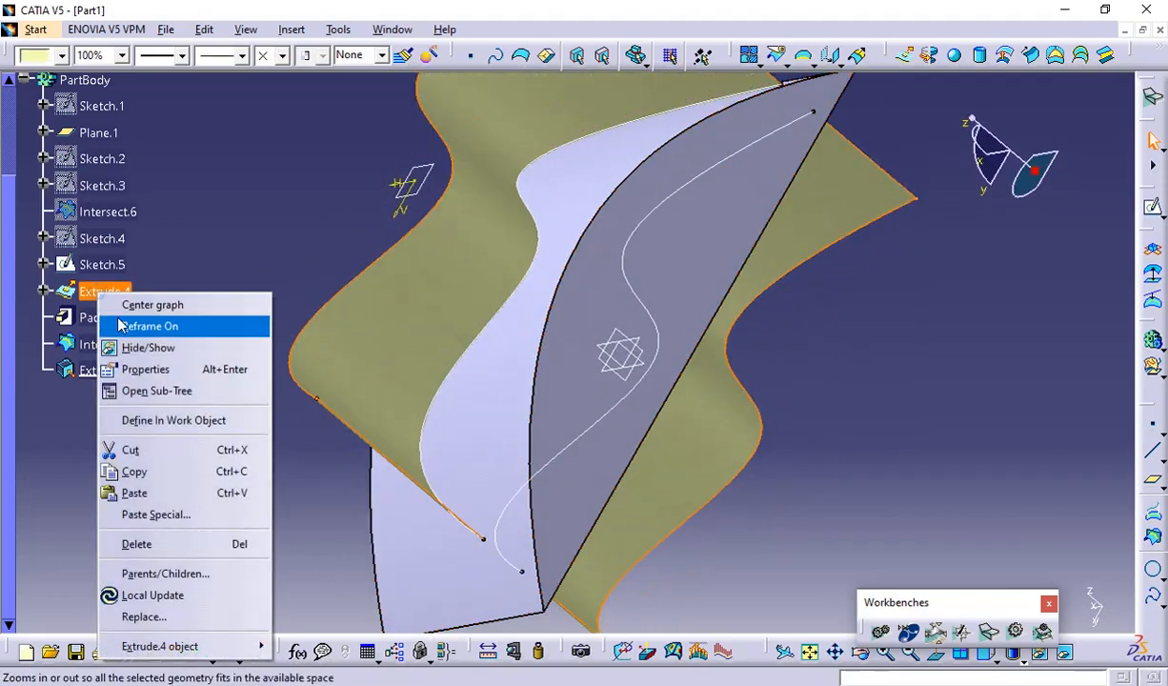
left_click(171, 344)
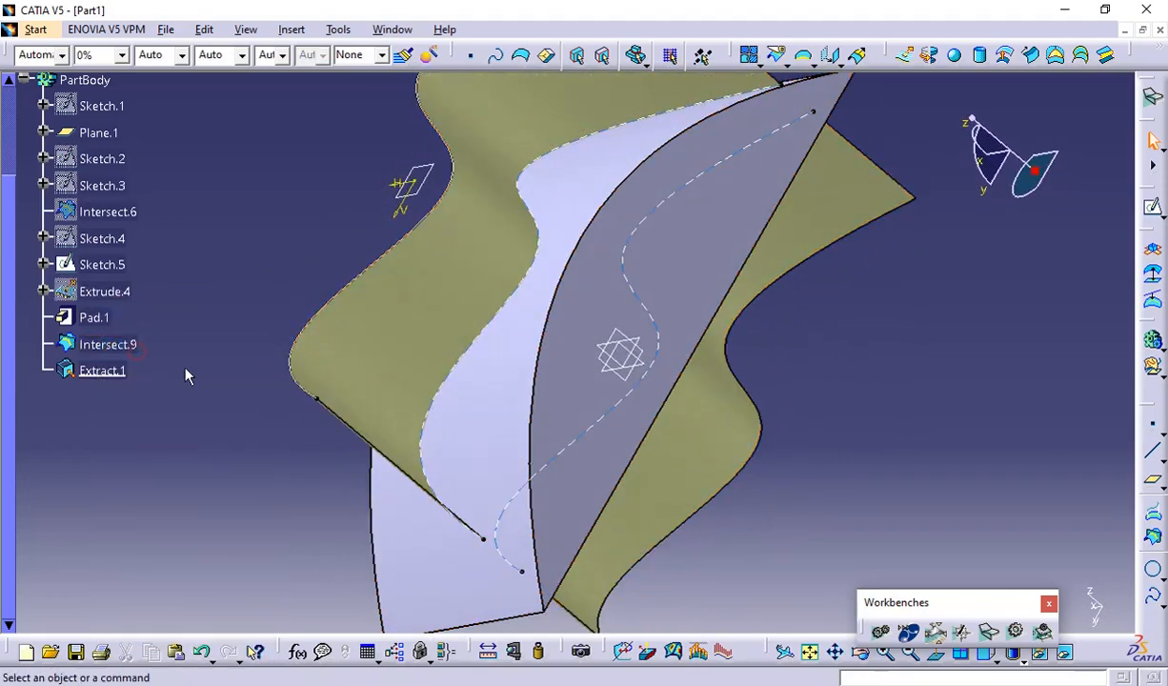
right_click(83, 290)
left_click(132, 345)
Step: Hide the extracted surface Extract.1 and the wavy surface Extrude.4, leaving the pad and intersection contour displayed
right_click(428, 238)
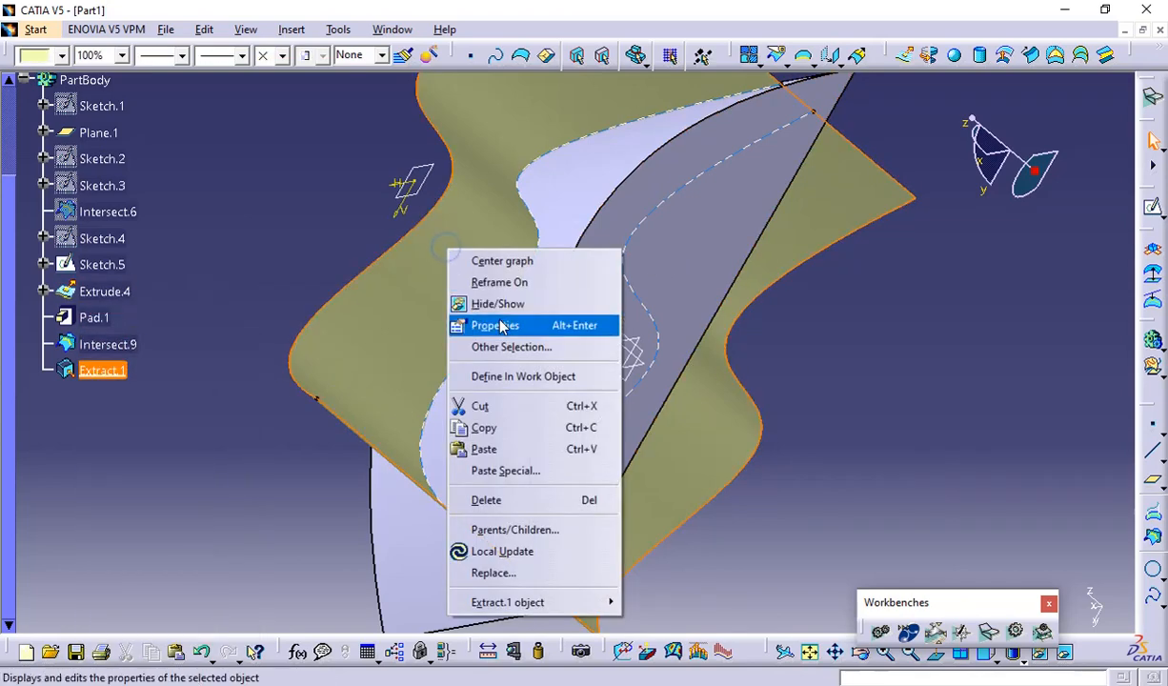
left_click(446, 303)
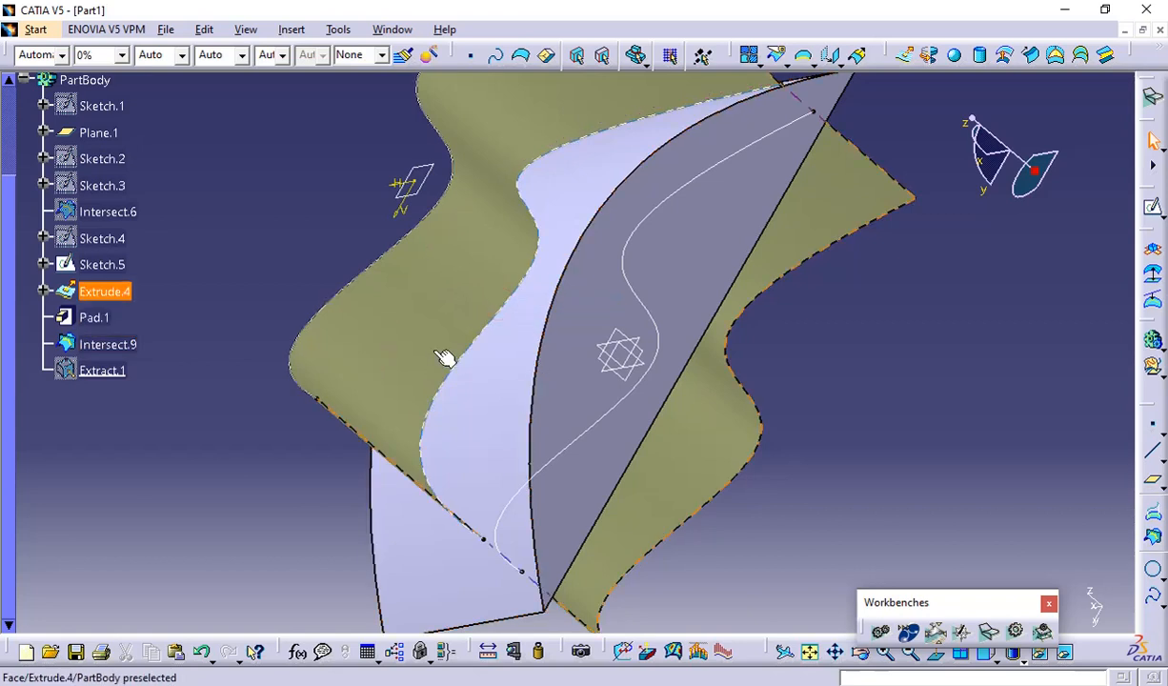
right_click(431, 317)
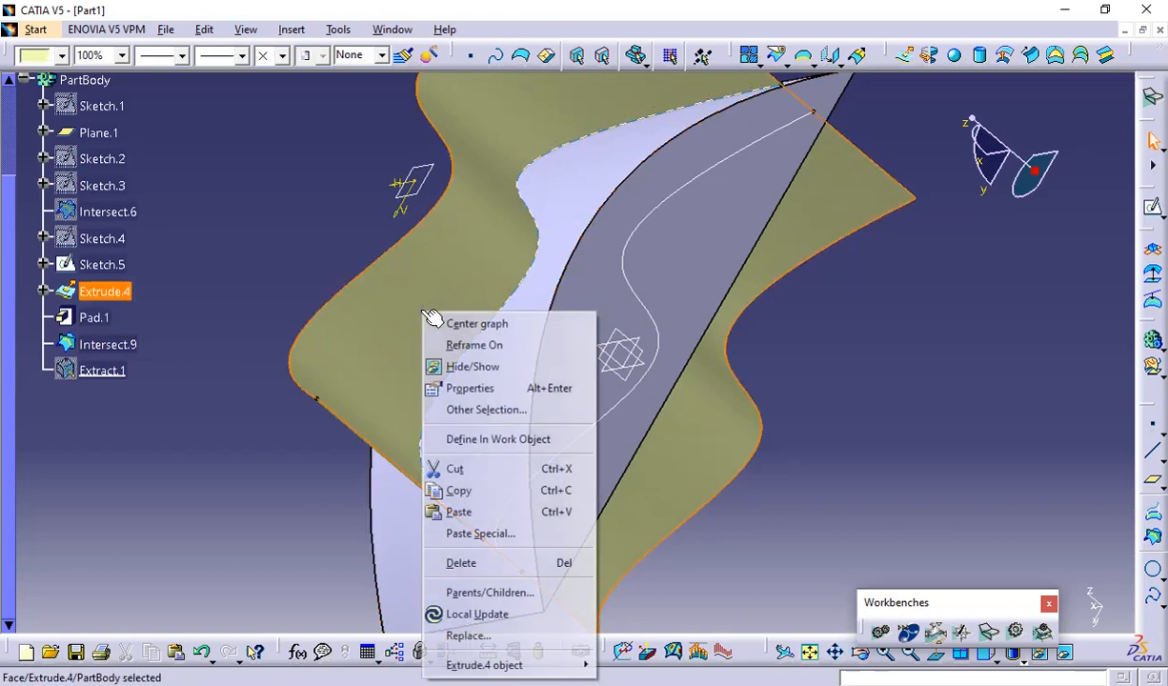
left_click(450, 367)
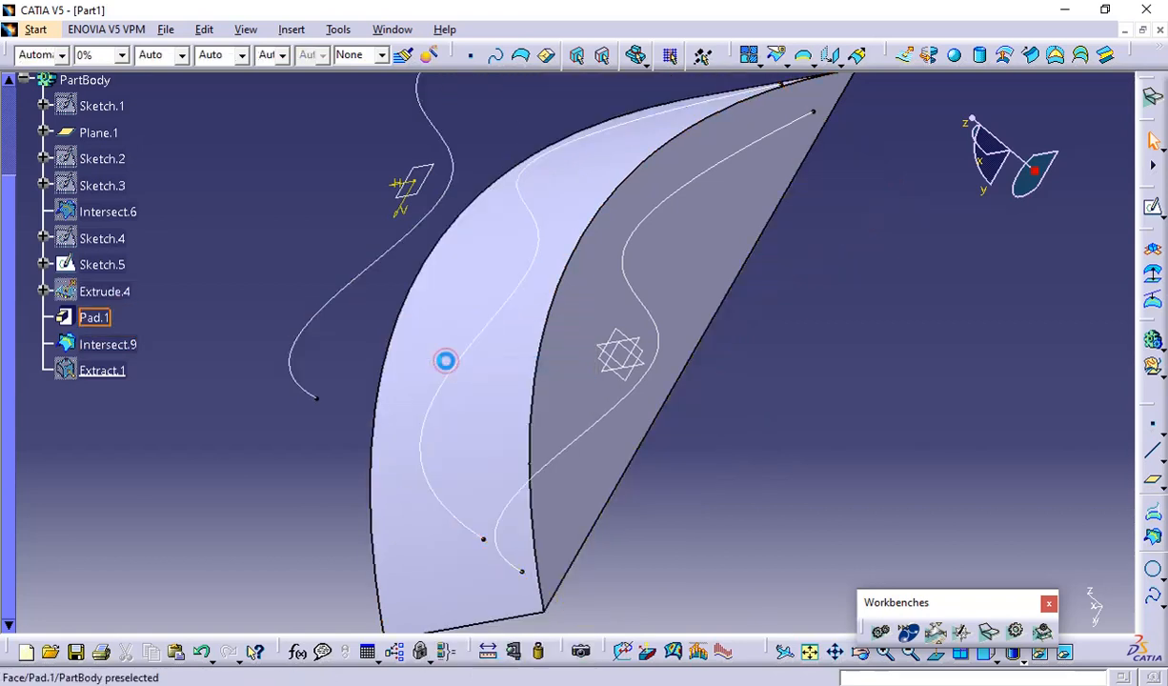
Step: Show the extracted surface Extract.1 and check the definition of Intersect.9 without changing it
right_click(97, 370)
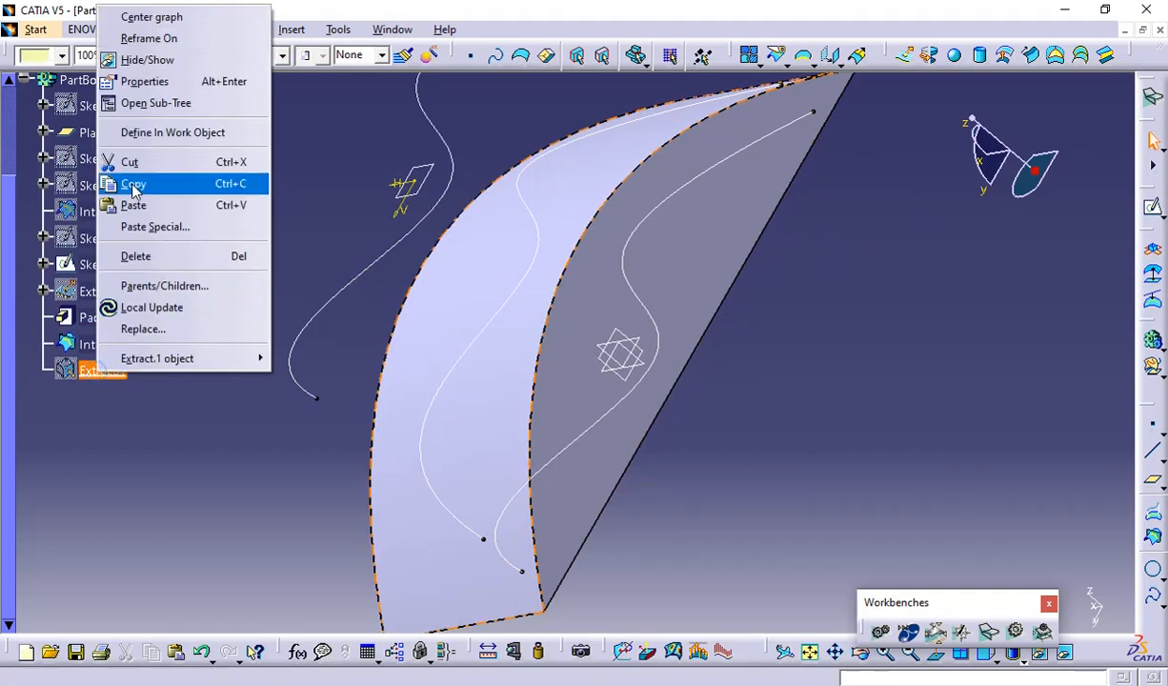
left_click(150, 61)
middle_click_drag(319, 411, 677, 255)
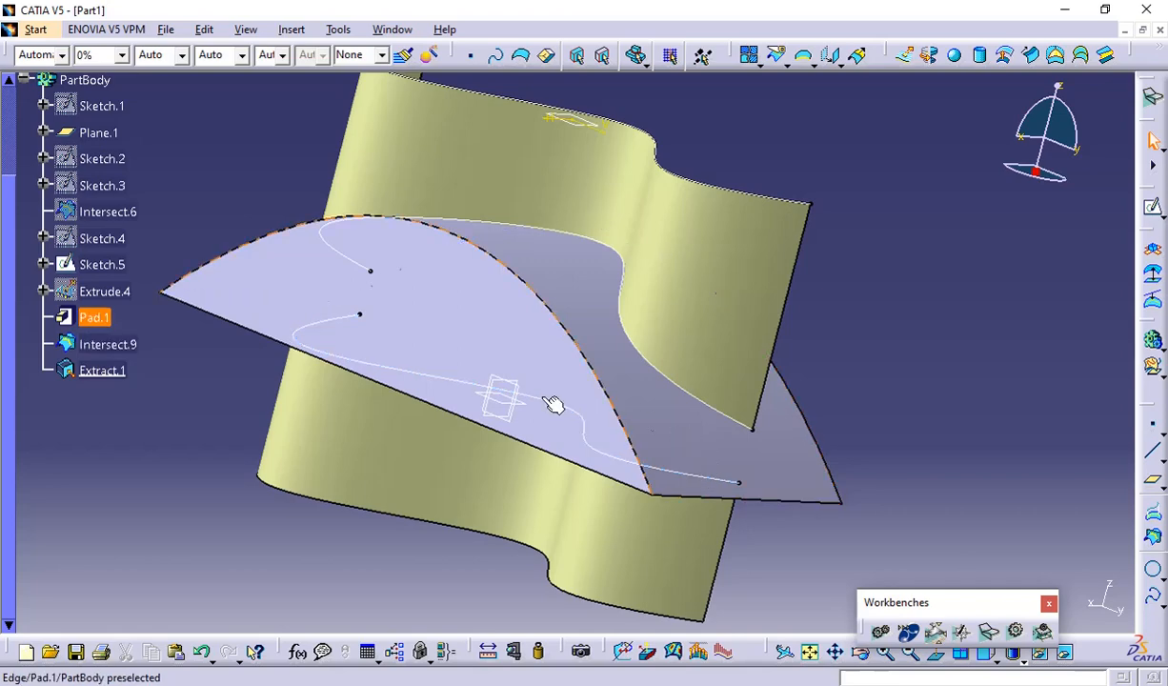
double_click(112, 344)
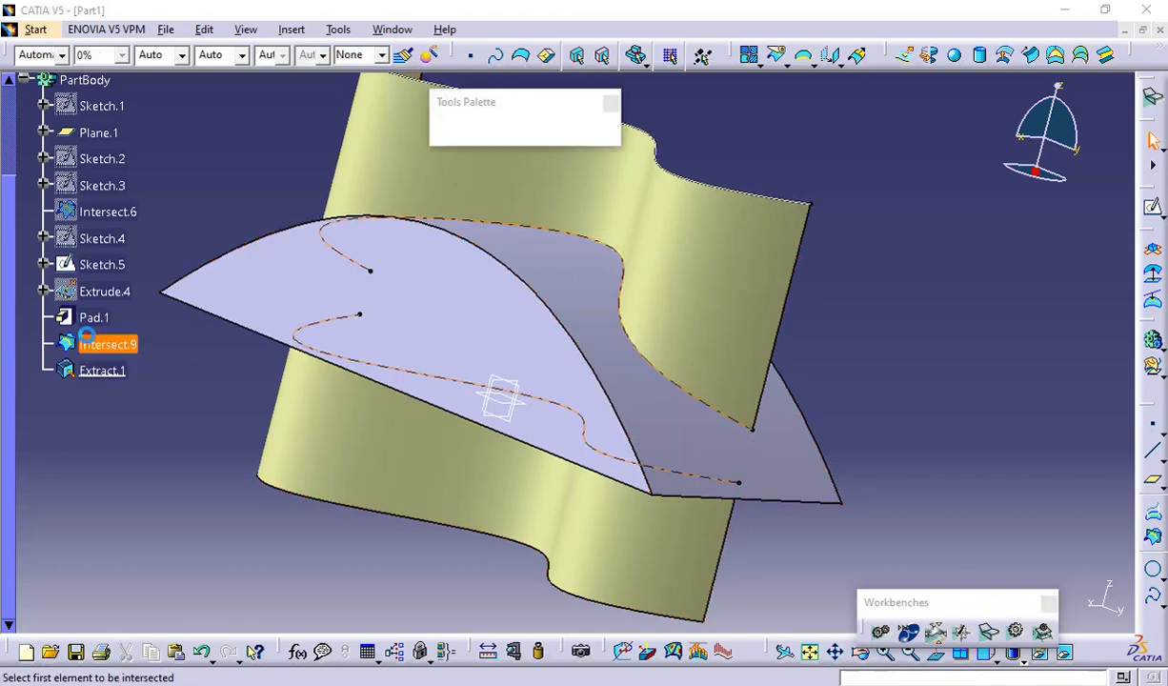
left_click(1009, 602)
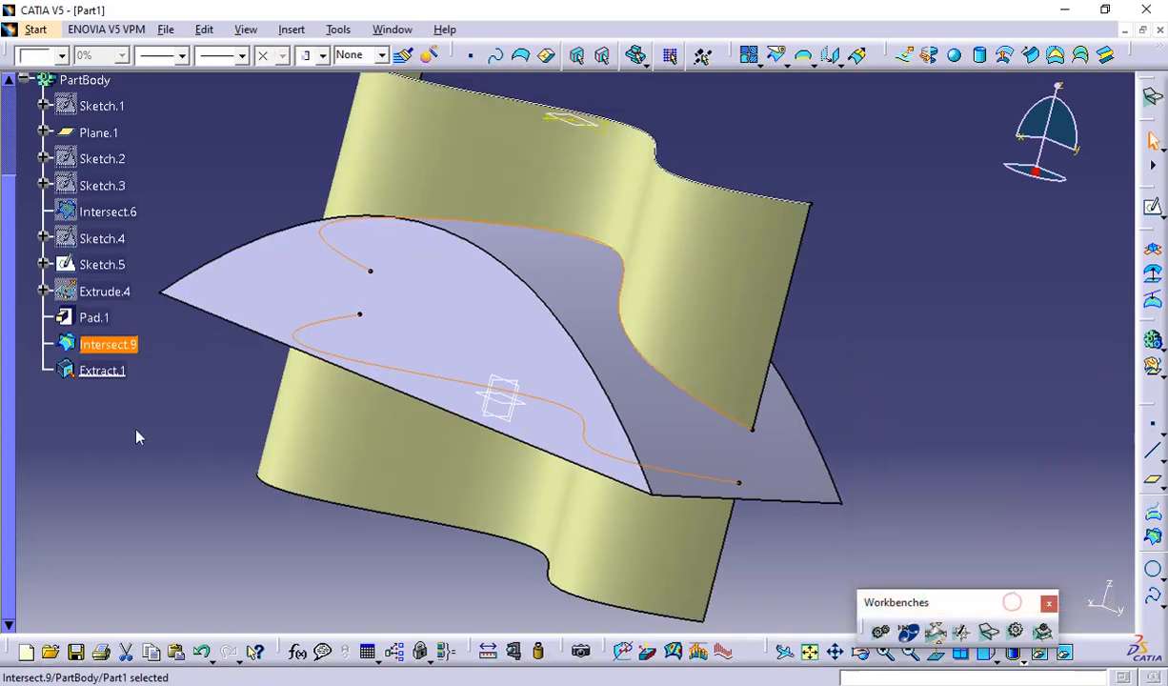
Step: Delete the extracted surface Extract.1 and the intersection contour Intersect.9
key("Delete")
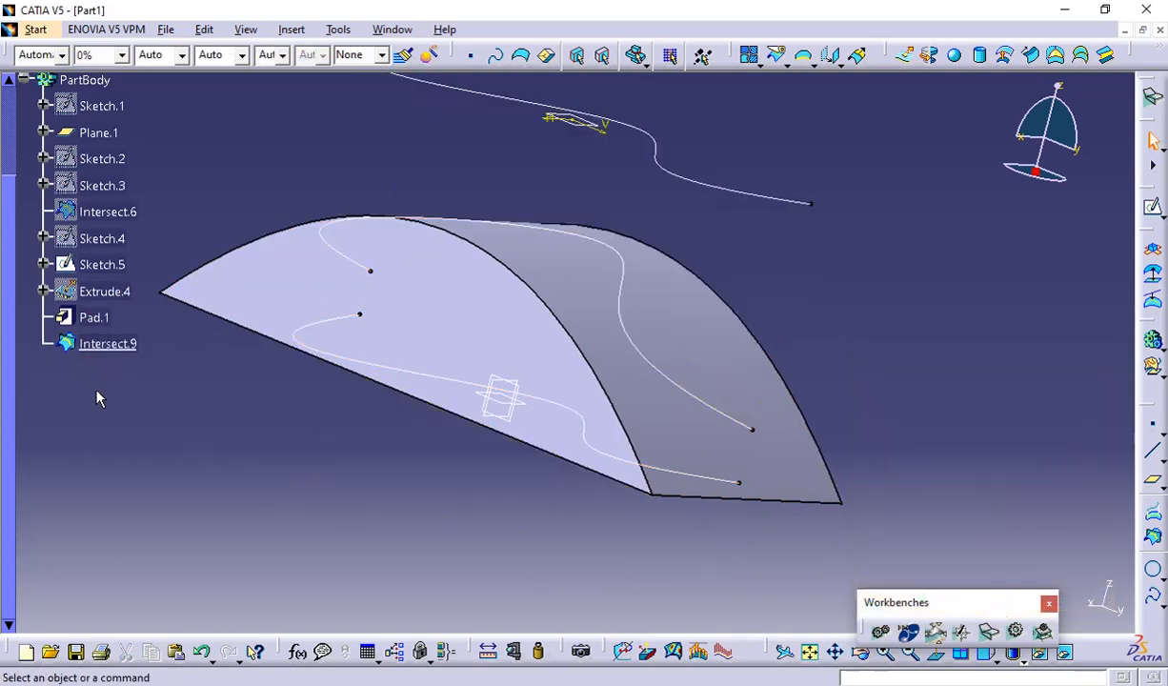
right_click(112, 296)
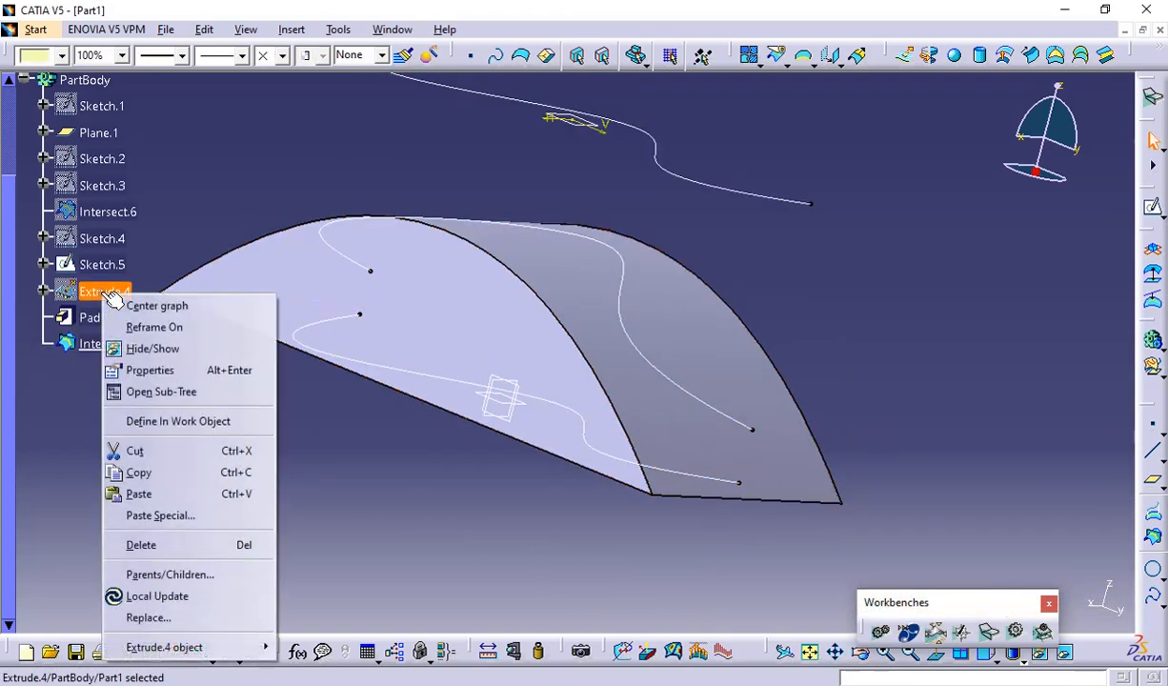
left_click(384, 450)
middle_click_drag(393, 431, 452, 490)
left_click(664, 352)
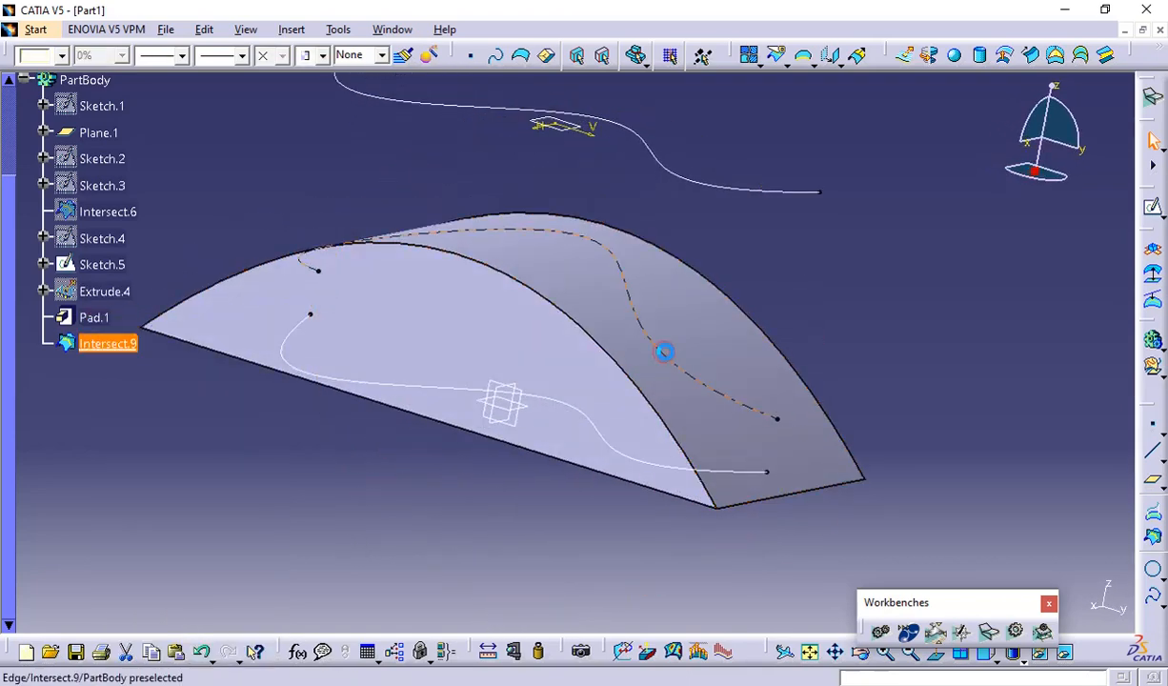
key("Delete")
key("Return")
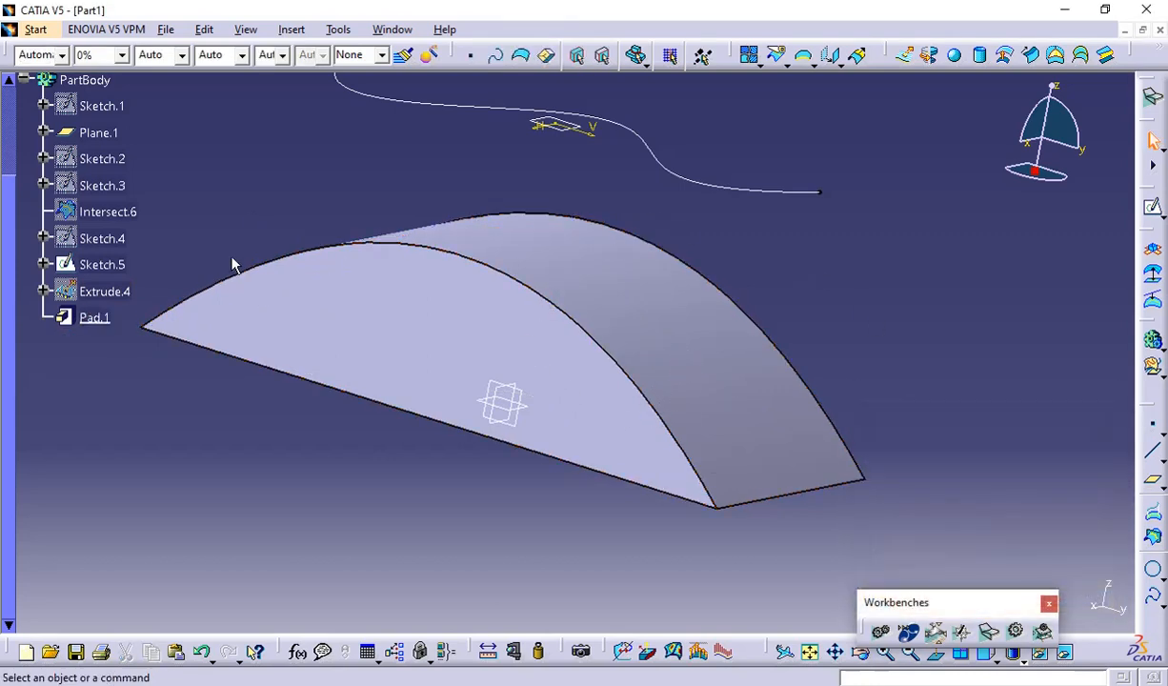
Step: Show the wavy surface Extrude.4 and intersect it with Pad.1, choosing Surface as the surface-part intersection result
right_click(116, 297)
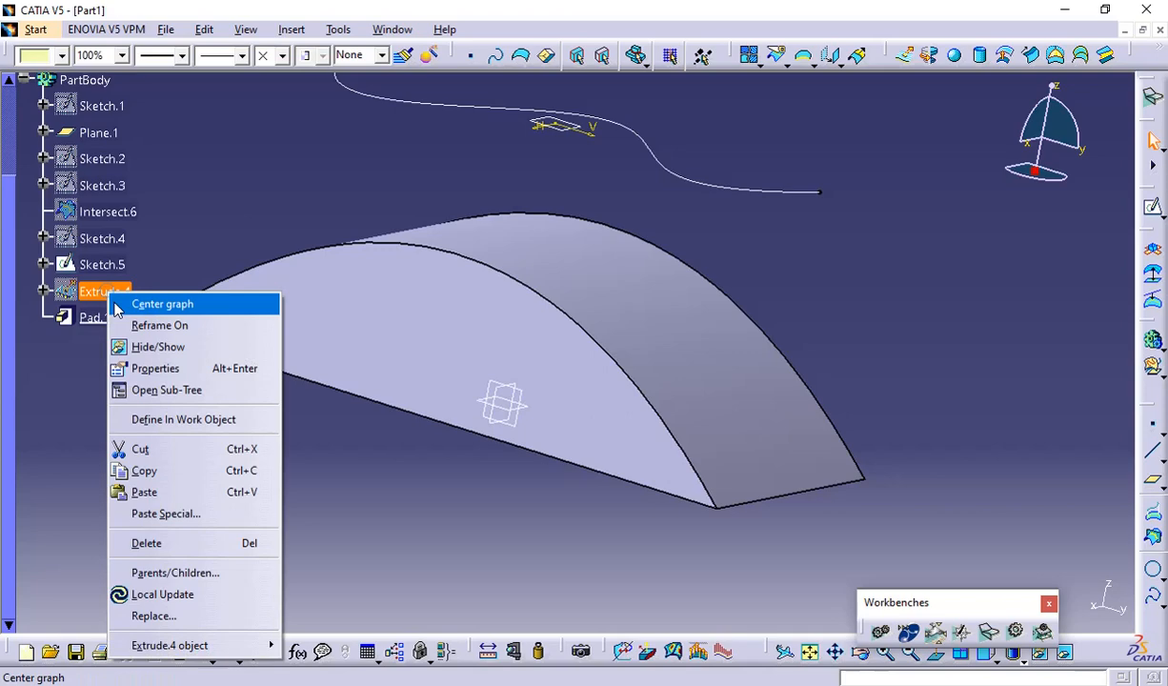
left_click(145, 344)
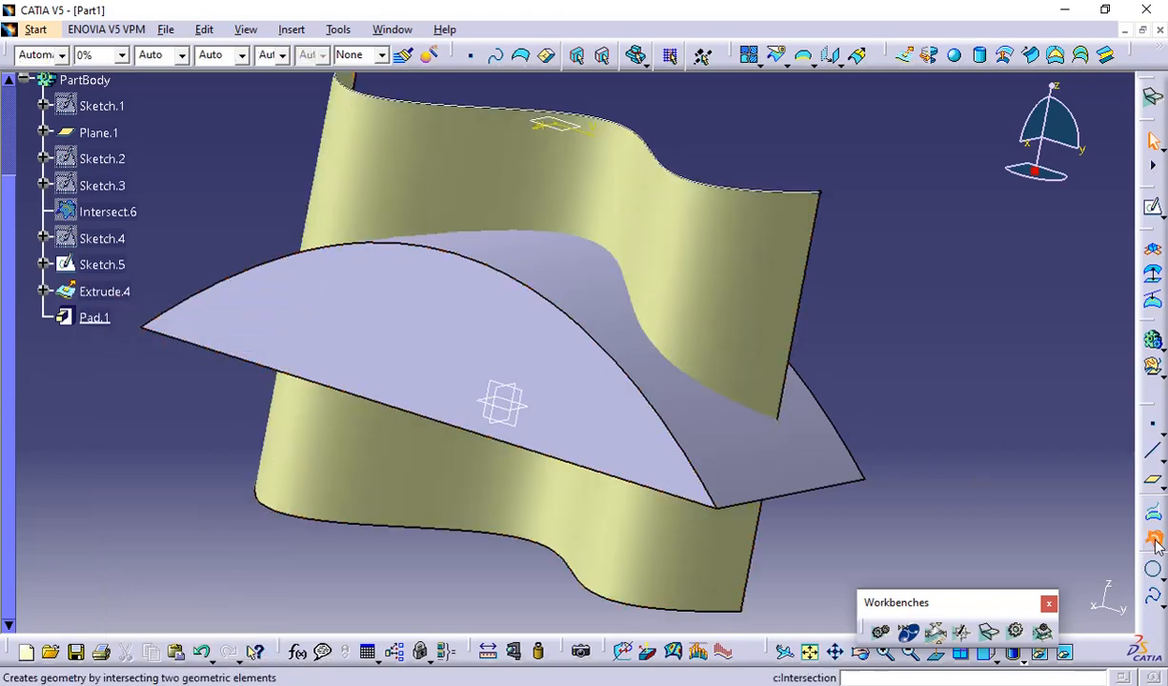
left_click(1153, 539)
middle_click_drag(698, 464, 526, 463)
left_click(592, 353)
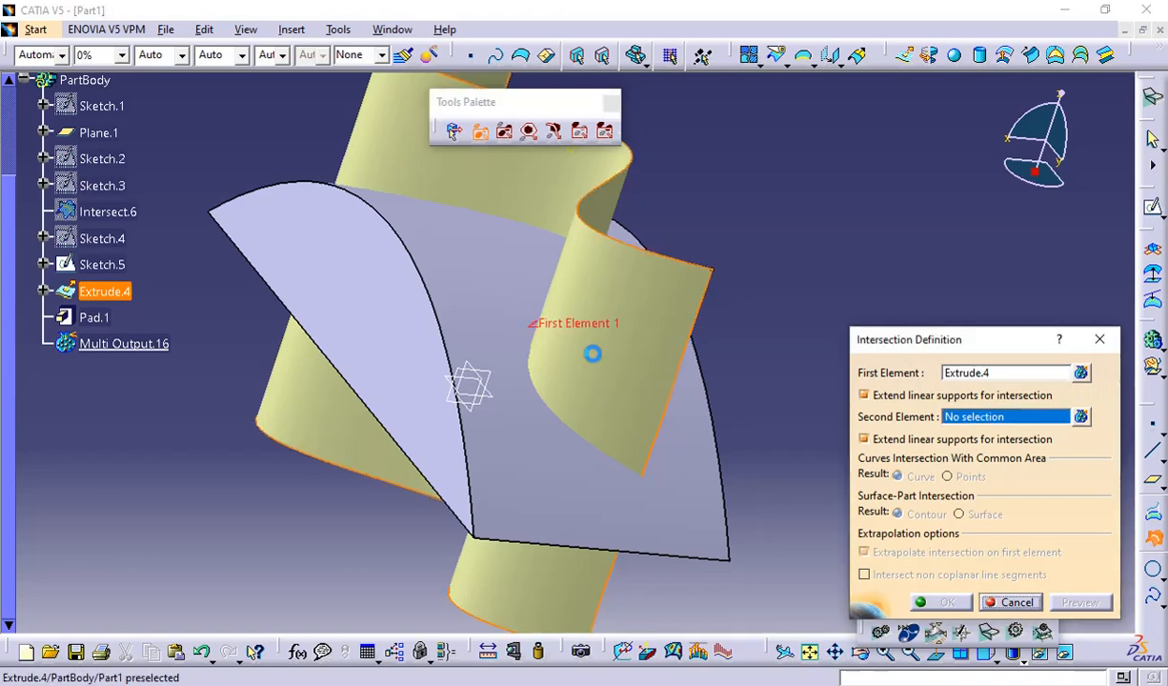
left_click(543, 455)
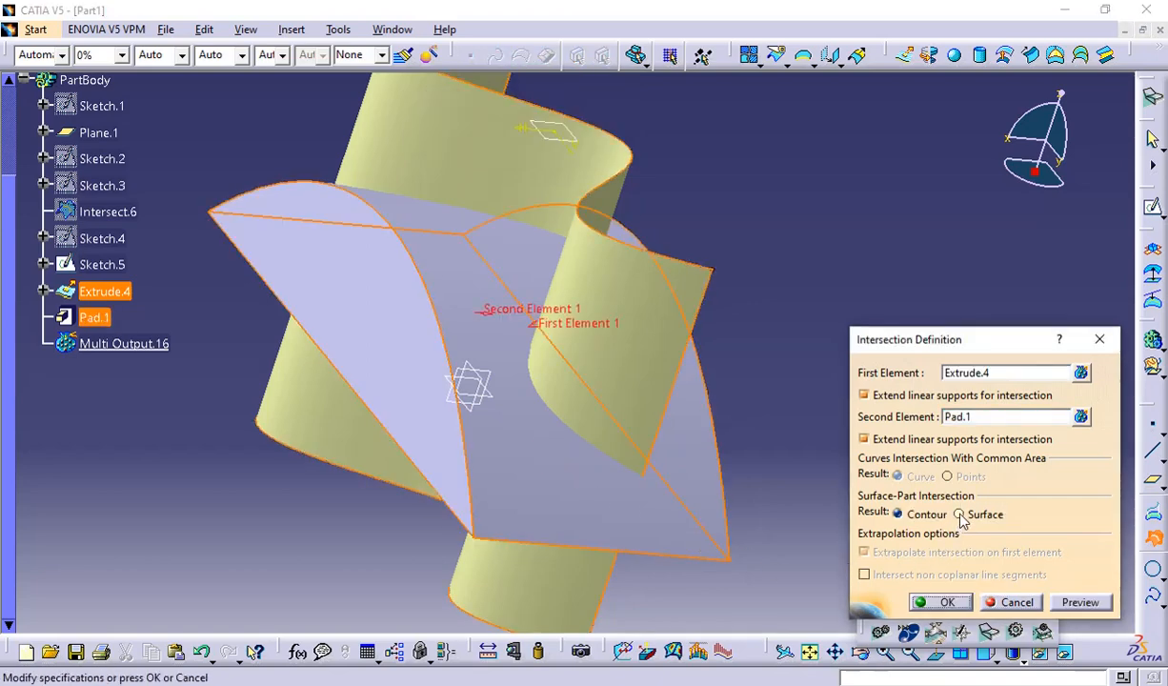
left_click(1079, 602)
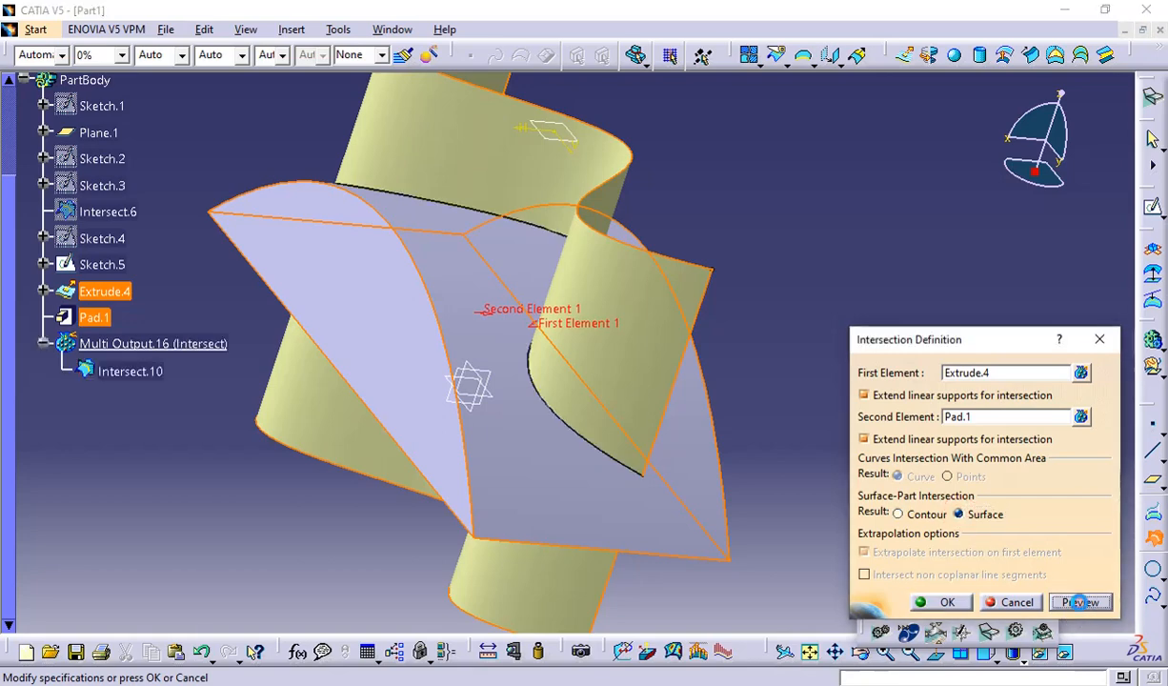
left_click(948, 602)
Step: Hide the wavy surface Extrude.4 to examine the new intersection on the pad
middle_click_drag(886, 510, 829, 234)
middle_click_drag(633, 205, 679, 339)
right_click(102, 295)
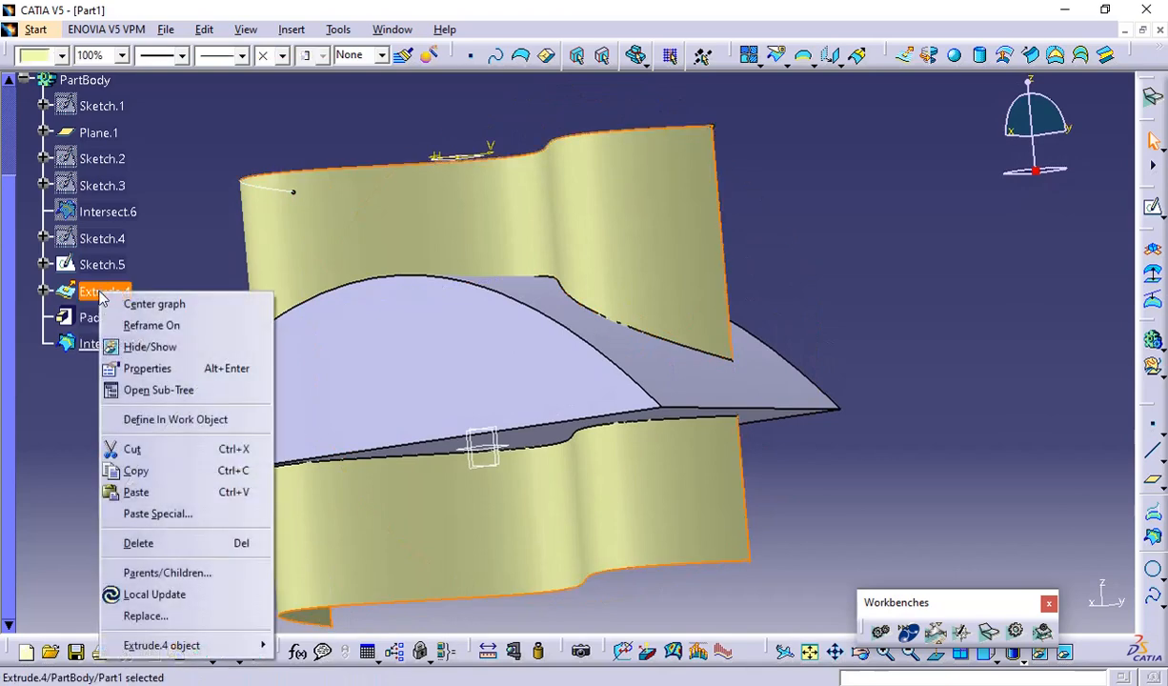
left_click(140, 347)
left_click(595, 300)
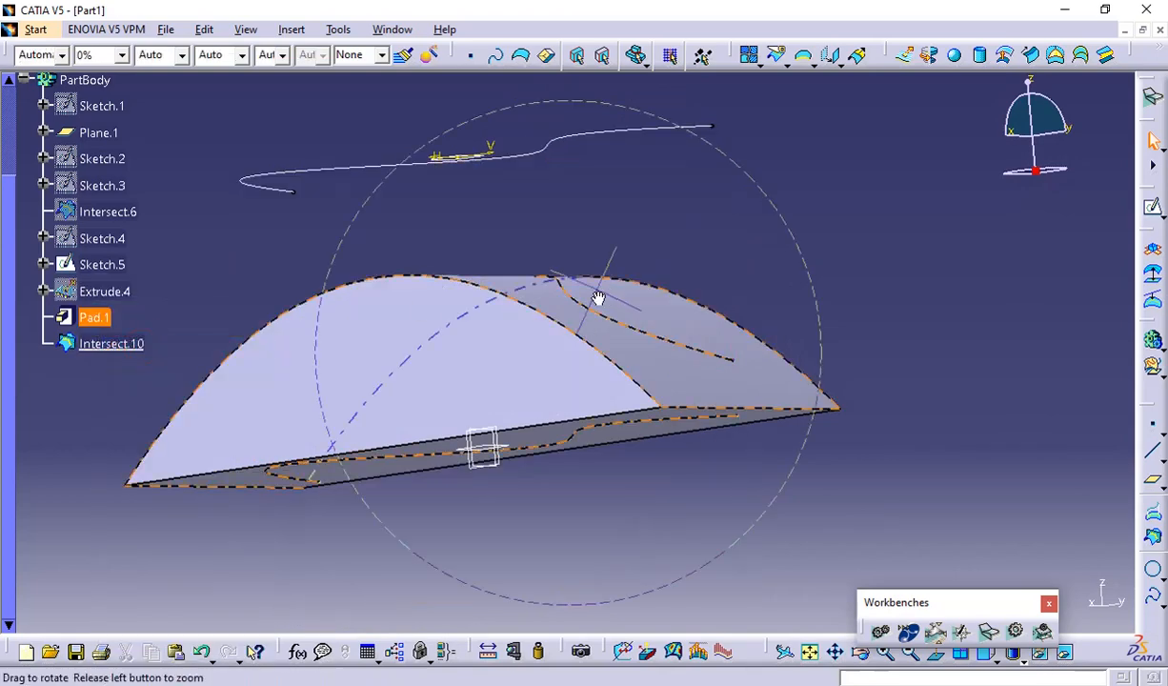
middle_click_drag(594, 300, 582, 376)
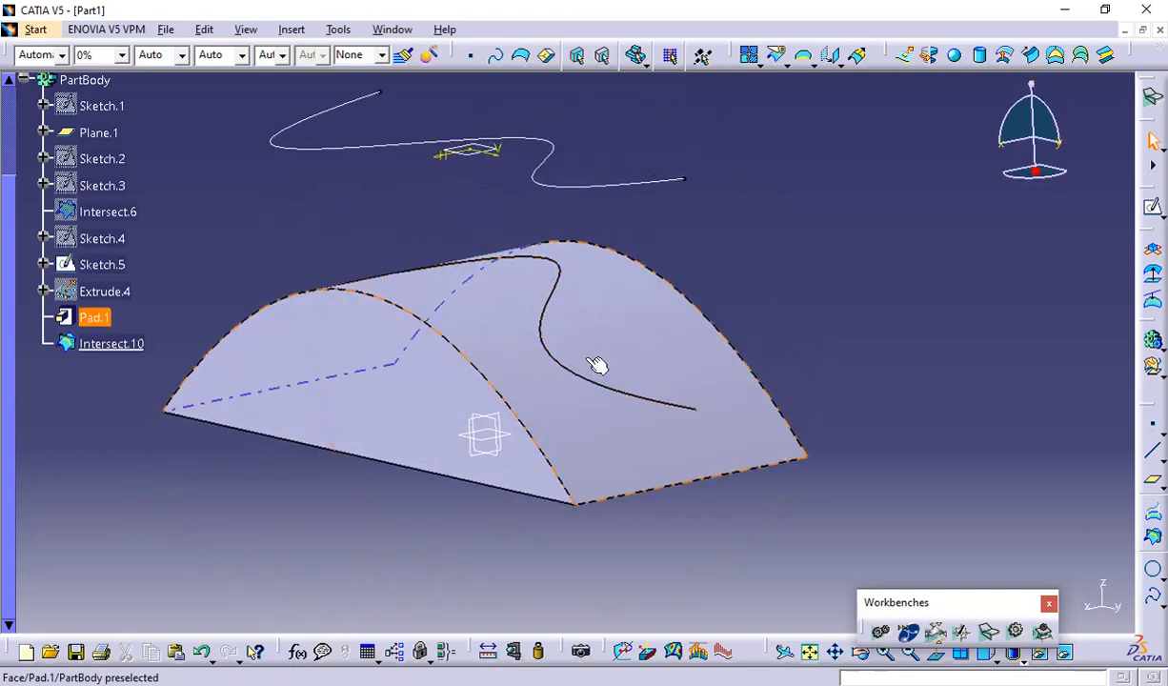
Step: Switch to the Part Design workbench and inspect the pad's interior with Dynamic Sectioning at two locations, including its middle, and remove the section
left_click(271, 447)
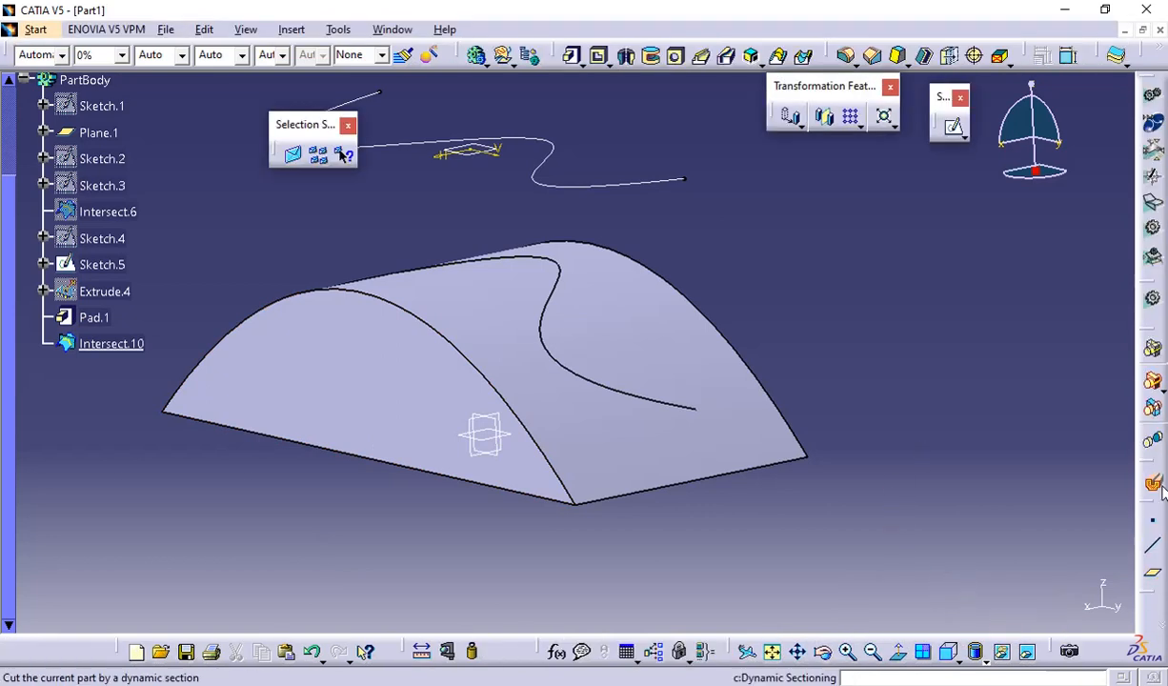
left_click(612, 401)
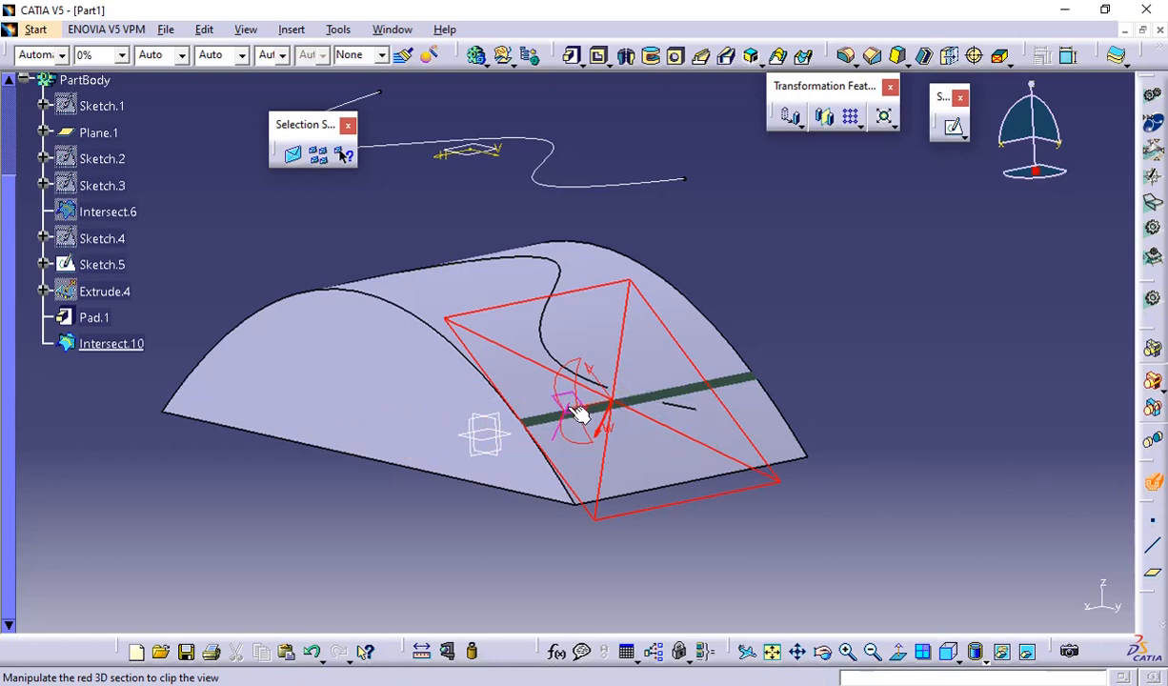
middle_click_drag(580, 415, 724, 436)
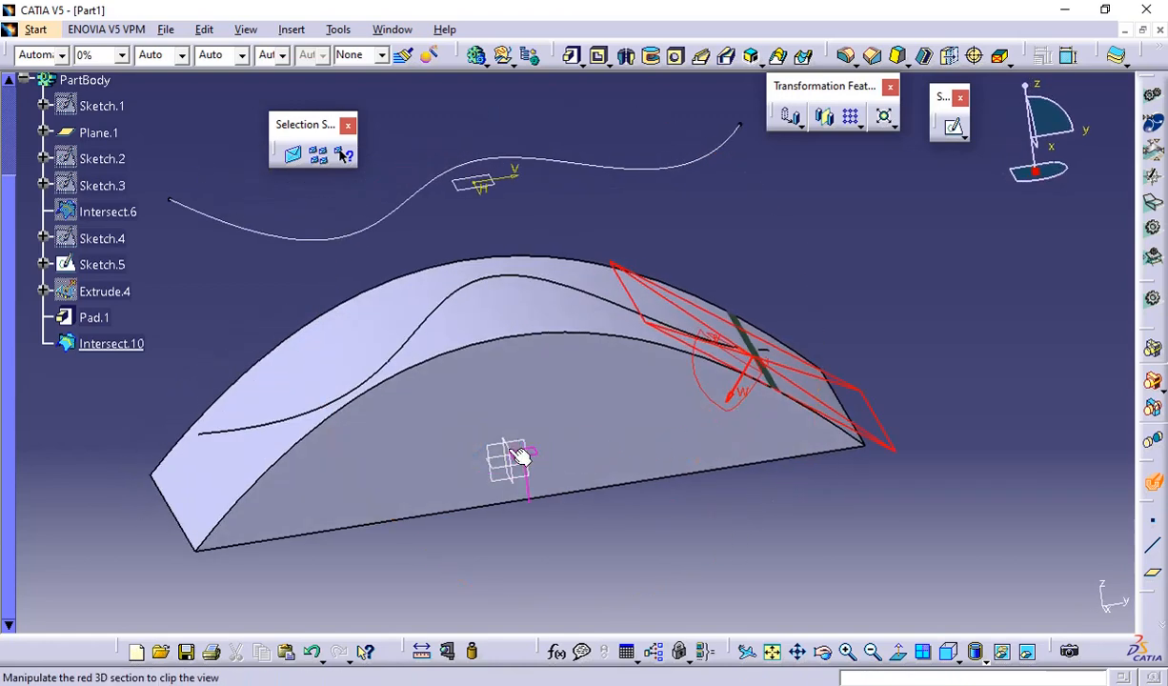
left_click(512, 452)
mouse_move(447, 512)
middle_mouse_down()
mouse_move(625, 451)
mouse_move(696, 495)
mouse_move(326, 509)
mouse_move(360, 574)
mouse_move(573, 450)
mouse_move(537, 341)
mouse_move(574, 286)
mouse_move(649, 317)
mouse_move(726, 440)
mouse_move(790, 481)
mouse_move(711, 460)
mouse_move(659, 478)
mouse_move(647, 467)
mouse_move(646, 481)
mouse_move(667, 307)
mouse_move(587, 521)
mouse_move(536, 424)
middle_mouse_up()
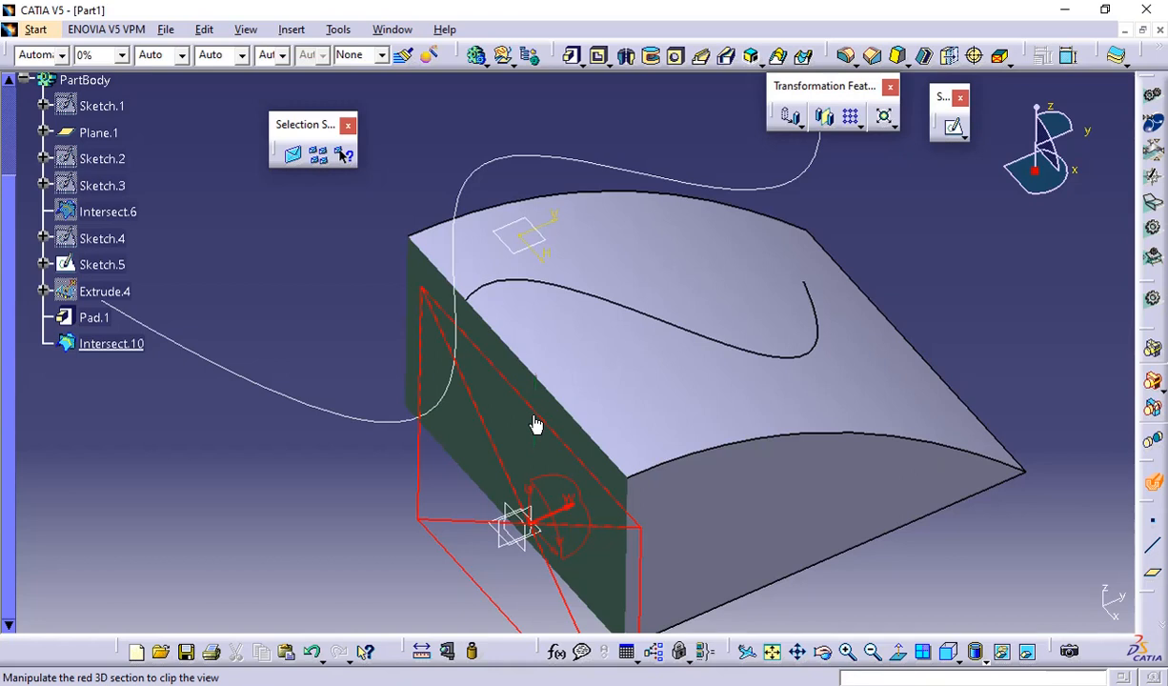
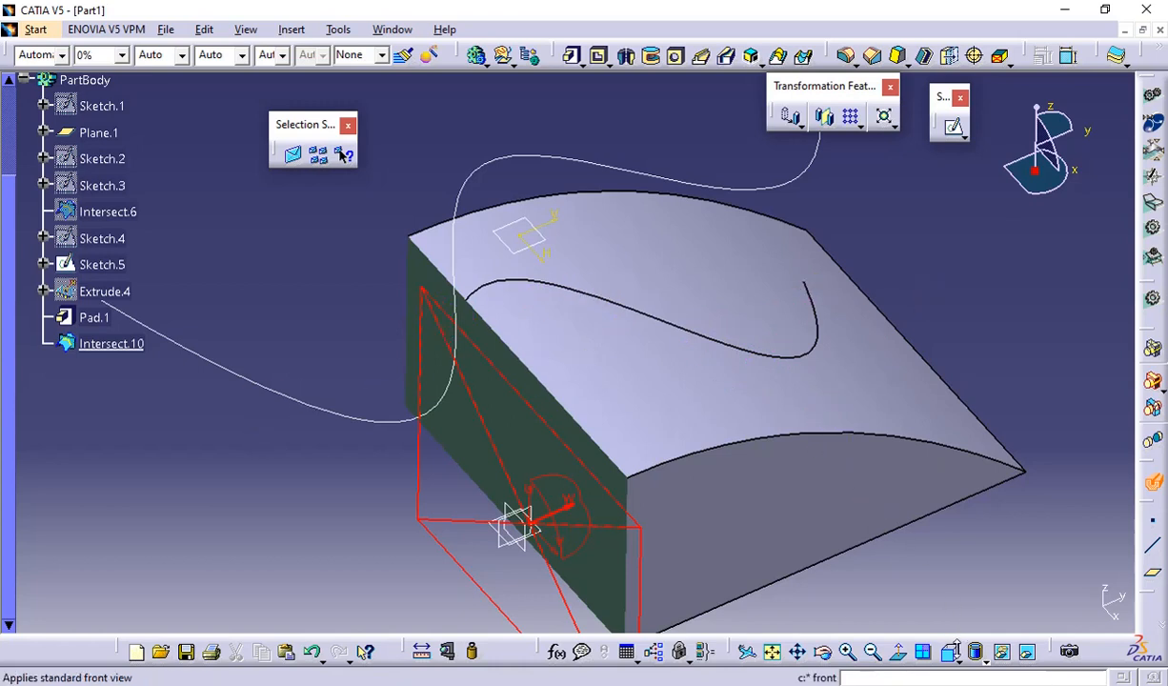
left_click(1149, 491)
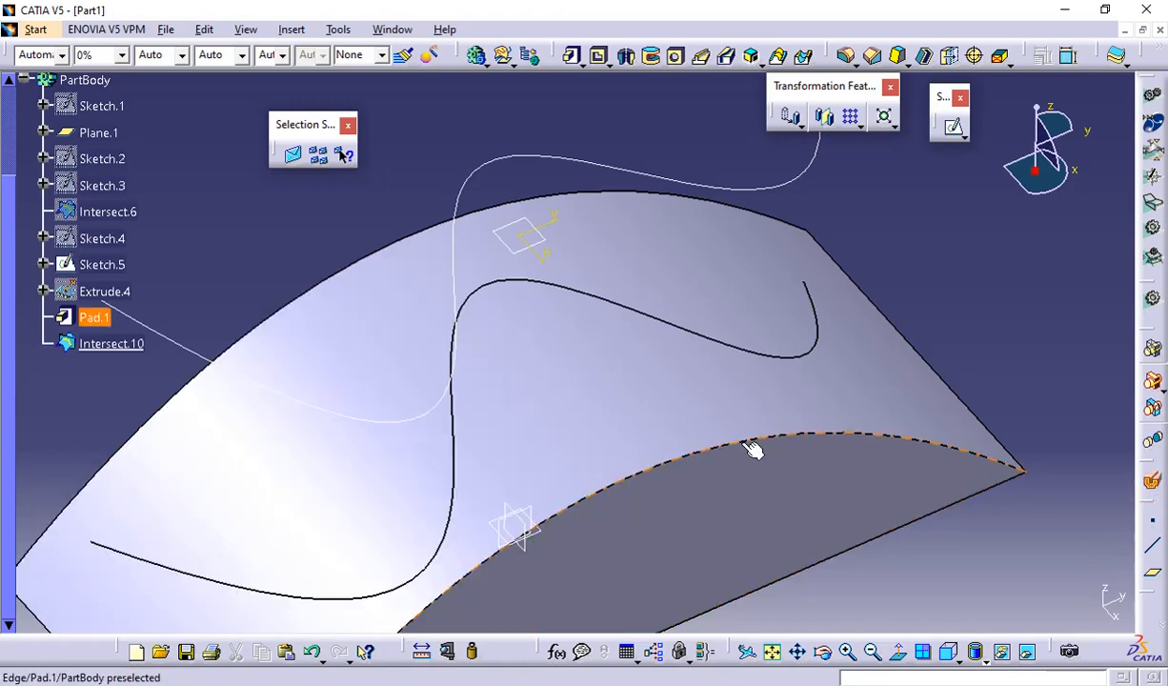
Step: Check the definition of Intersect.10 from the pad's underside and close it without changes
middle_click_drag(755, 451, 578, 172)
left_click(556, 454)
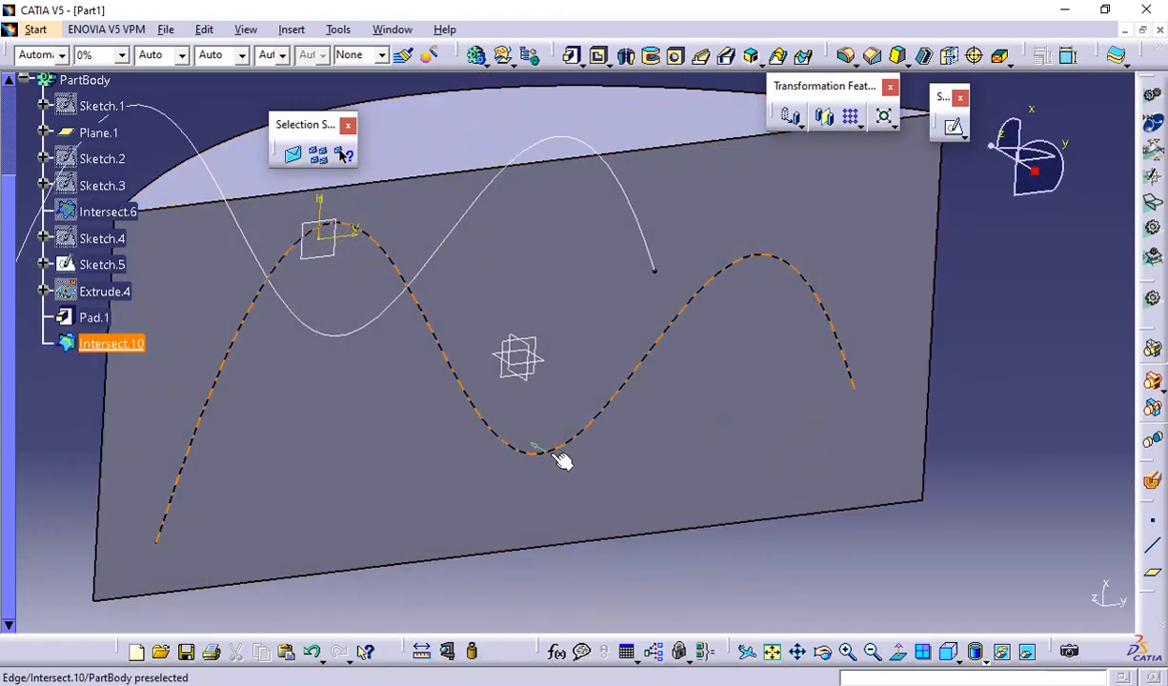
double_click(553, 452)
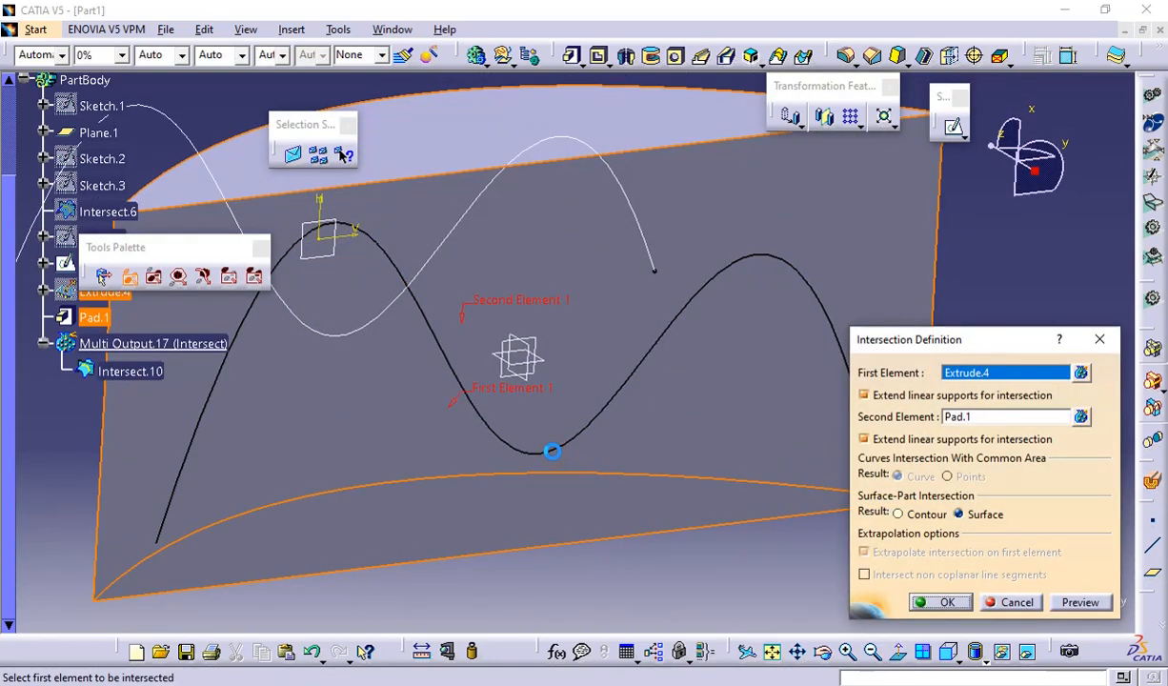
left_click(1006, 604)
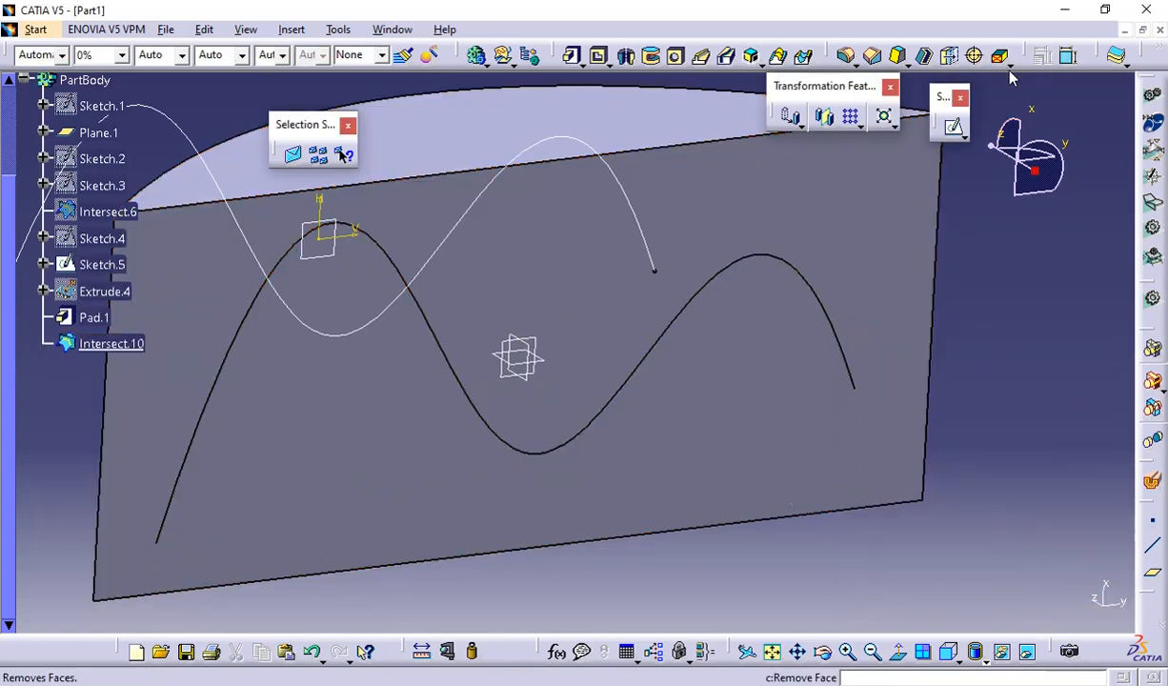
Step: Return to the surface design workbench and create a Point-Point line joining the two end vertices of Intersect.10 on the pad's flat underside
left_click(1150, 201)
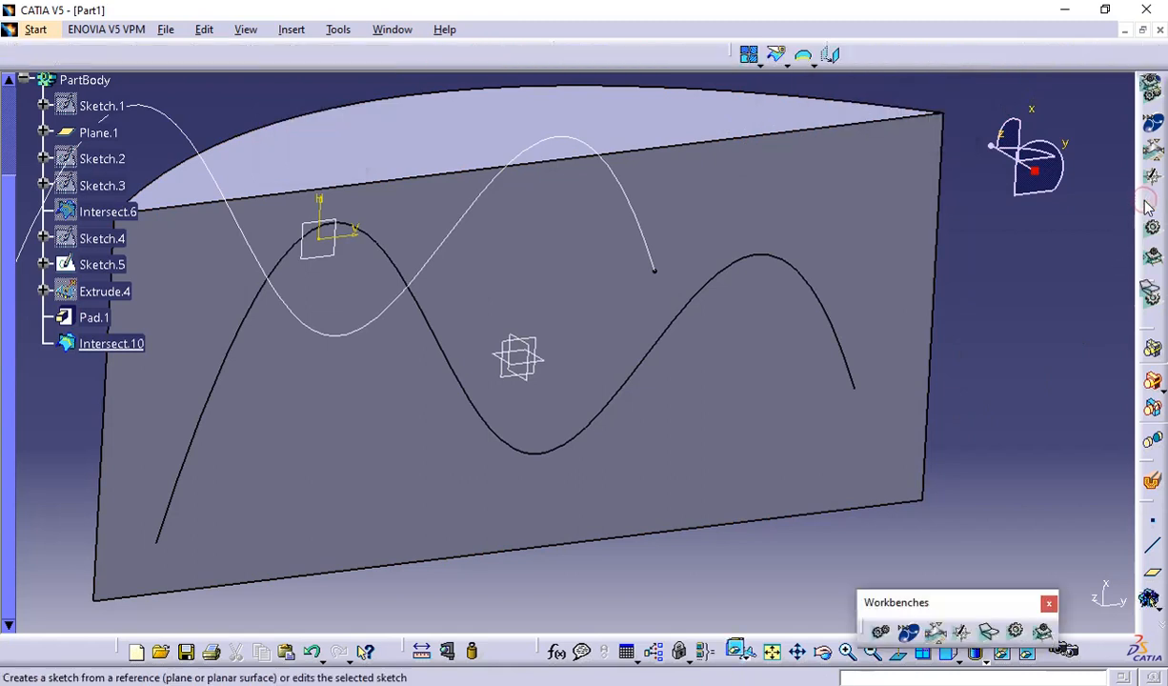
left_click(1092, 359)
left_click(1150, 463)
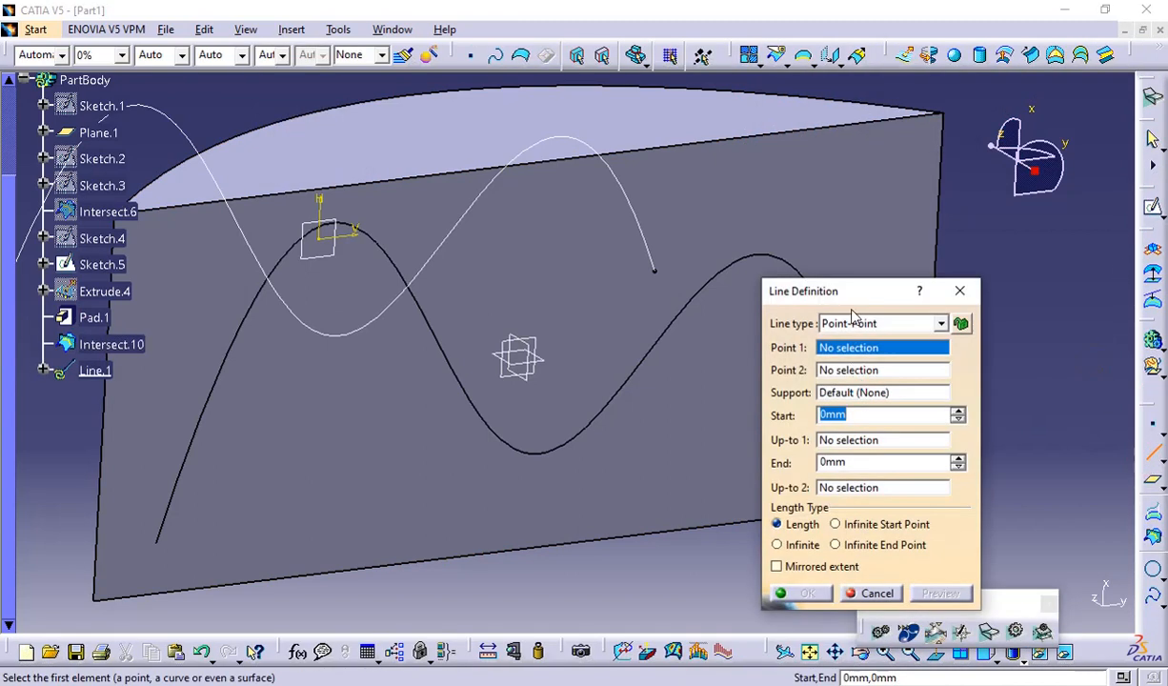
left_click_drag(810, 278, 496, 394)
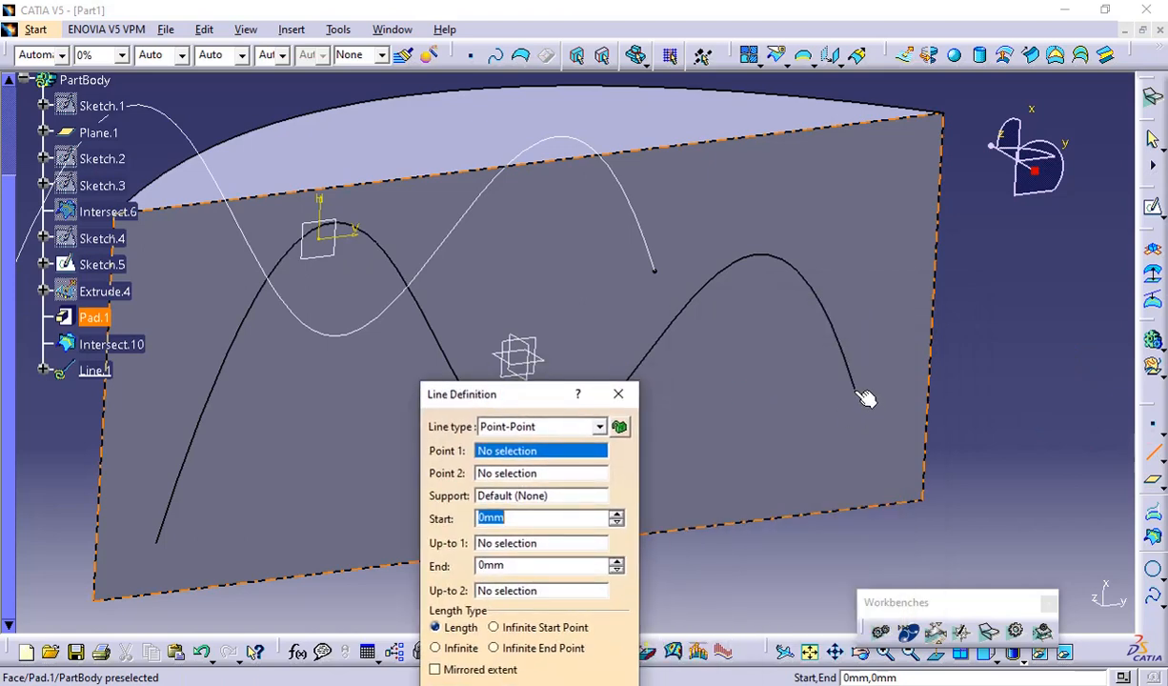
left_click(857, 389)
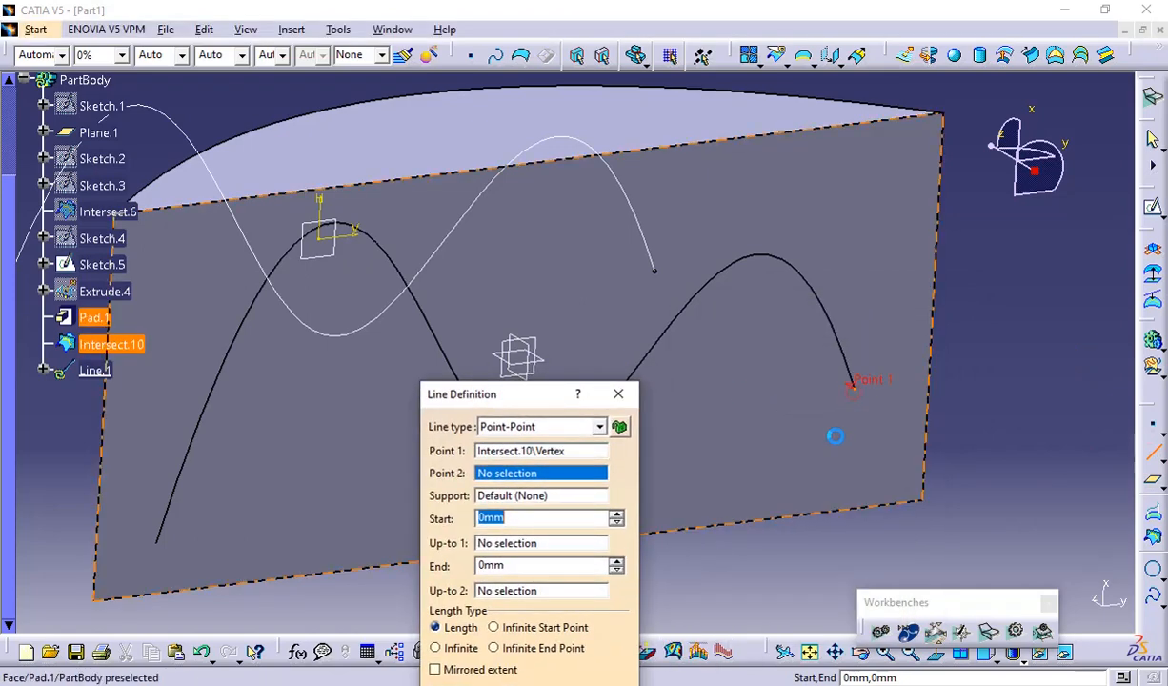
left_click(161, 541)
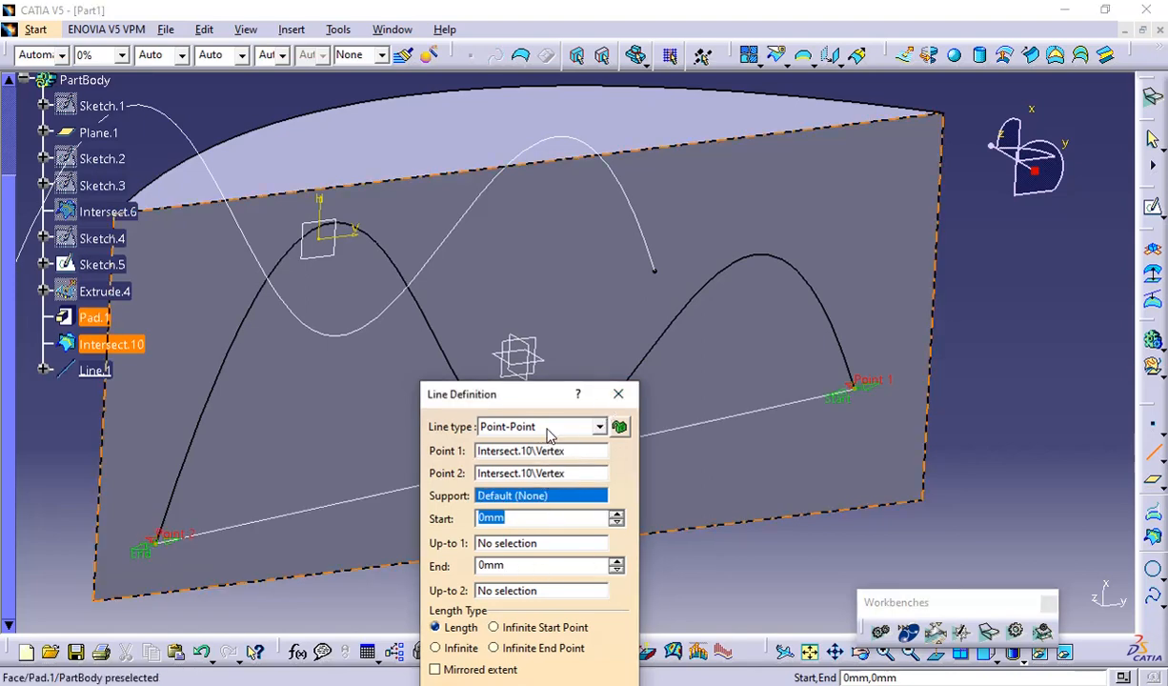
left_click_drag(547, 408, 853, 175)
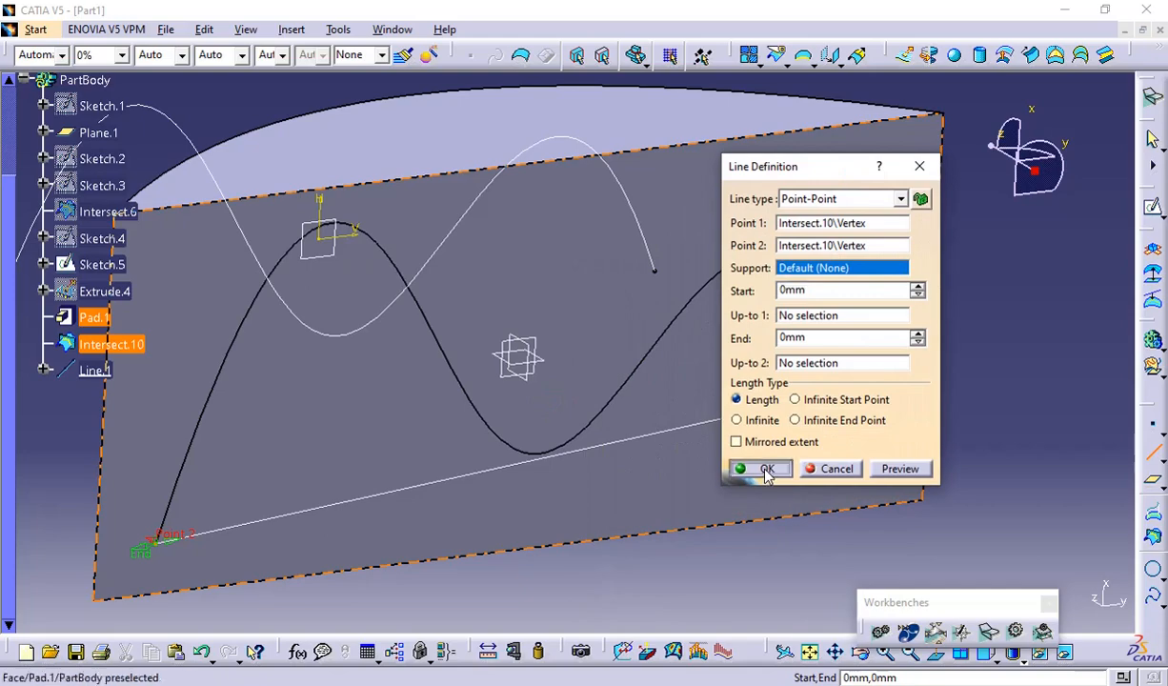
left_click(764, 467)
Step: Revolve the Intersect.10 edge on the pad's underside about Line.1 with Angle 1 of 360deg and Angle 2 of 0deg
middle_click_drag(619, 325, 581, 433)
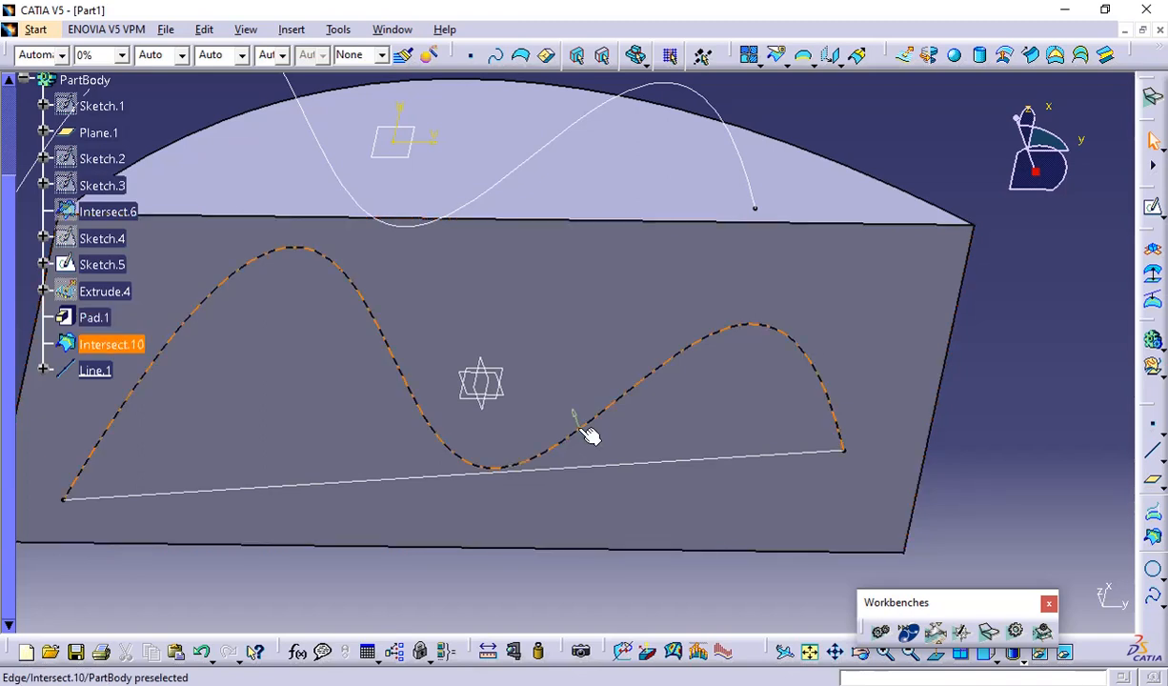
left_click(578, 429)
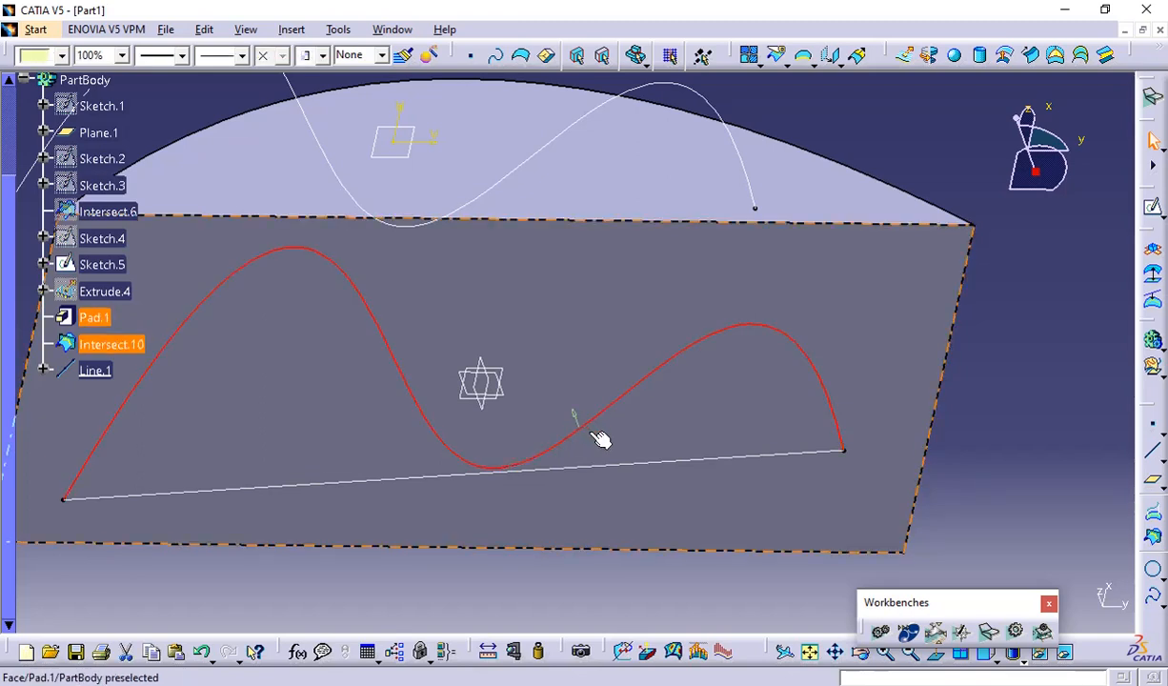
left_click(928, 56)
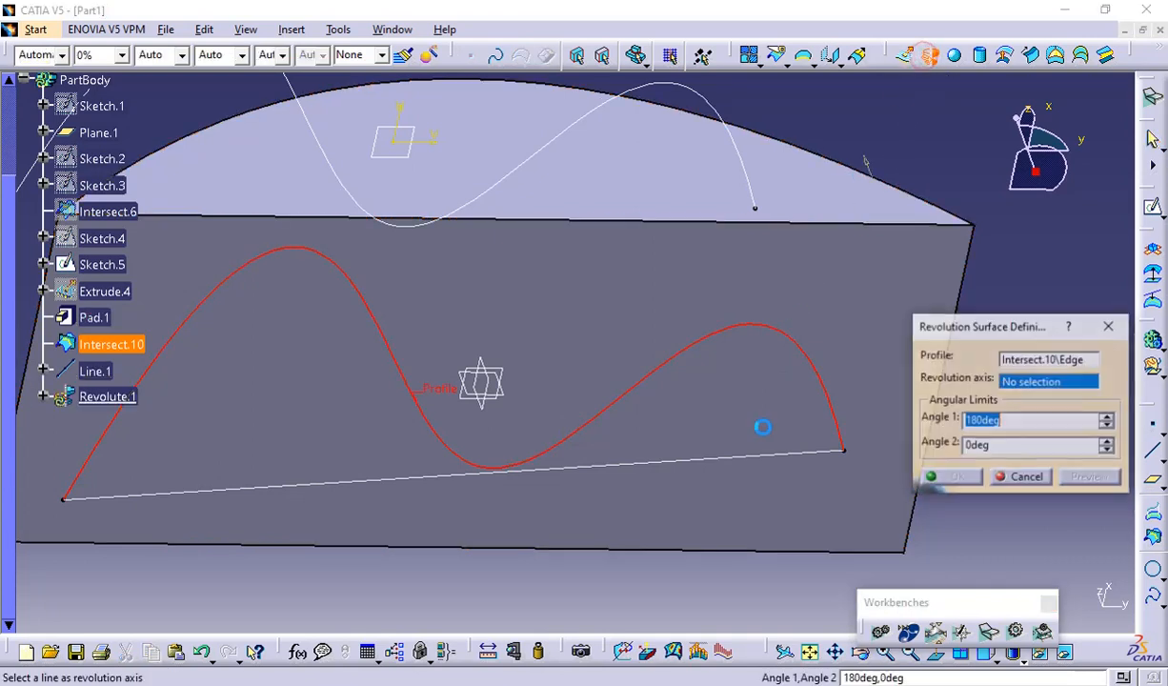
left_click(755, 456)
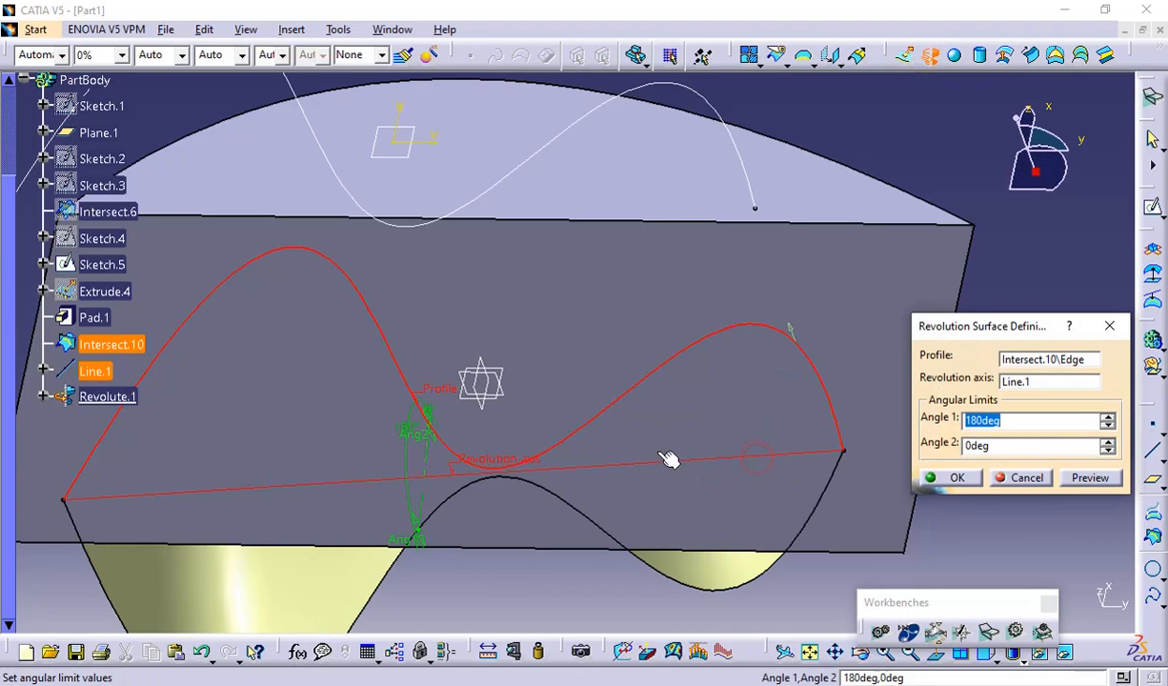
middle_click_drag(669, 459, 395, 194)
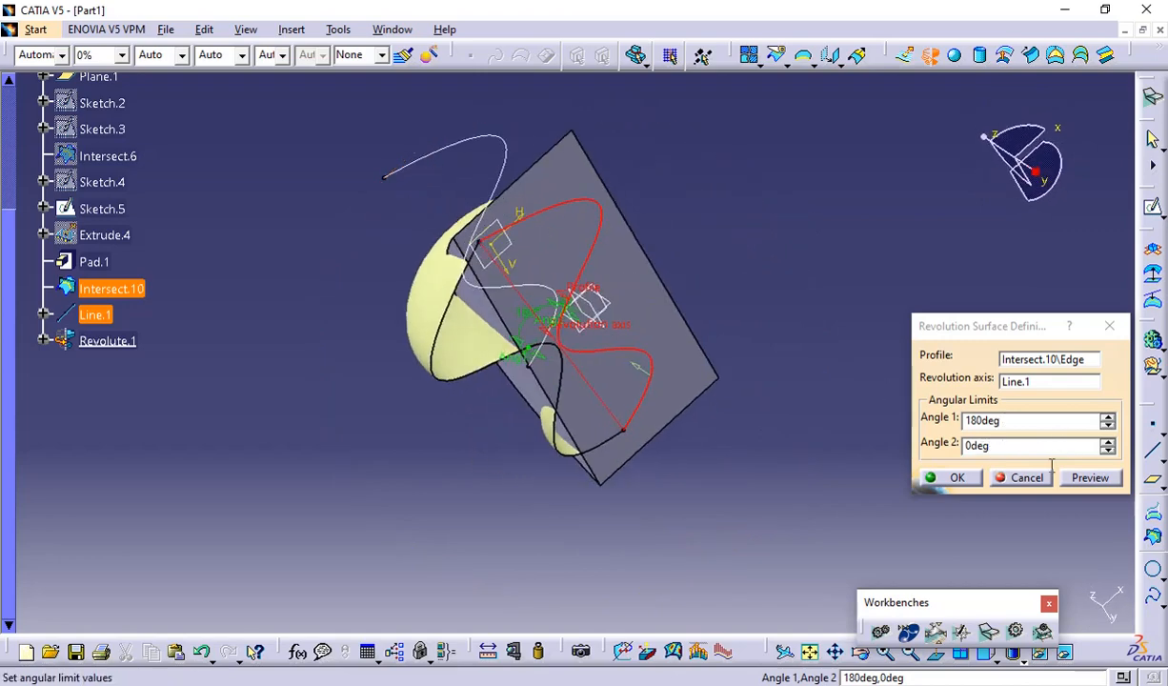
double_click(1017, 425)
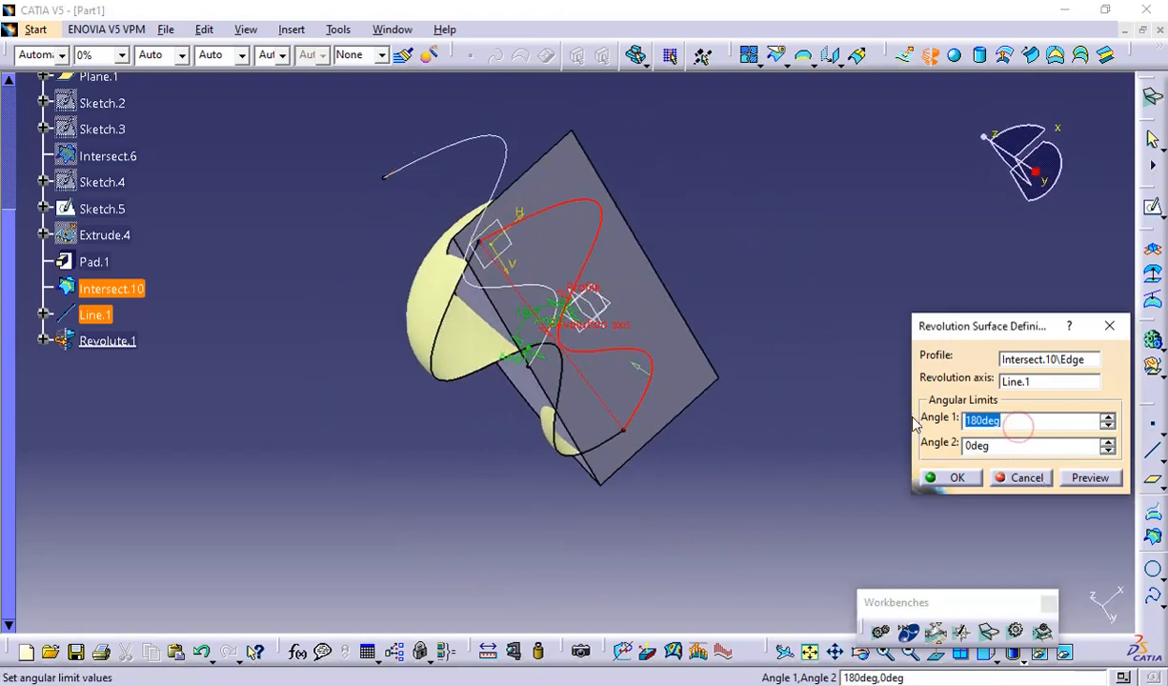
type("360")
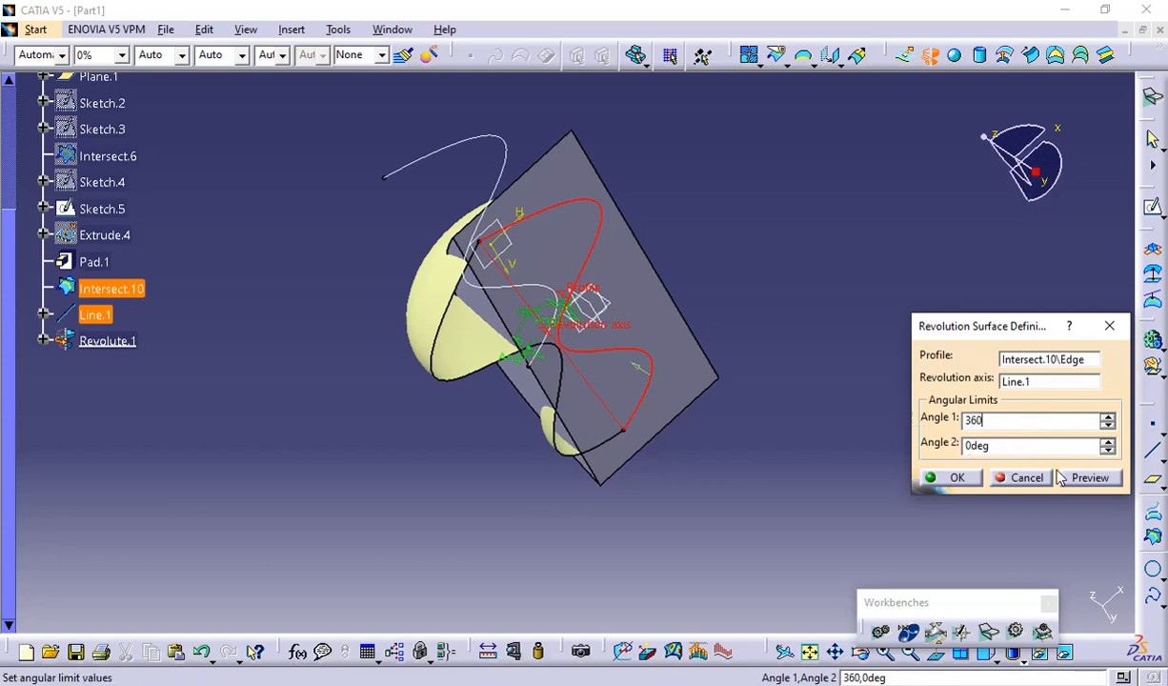
left_click(1063, 477)
left_click(982, 476)
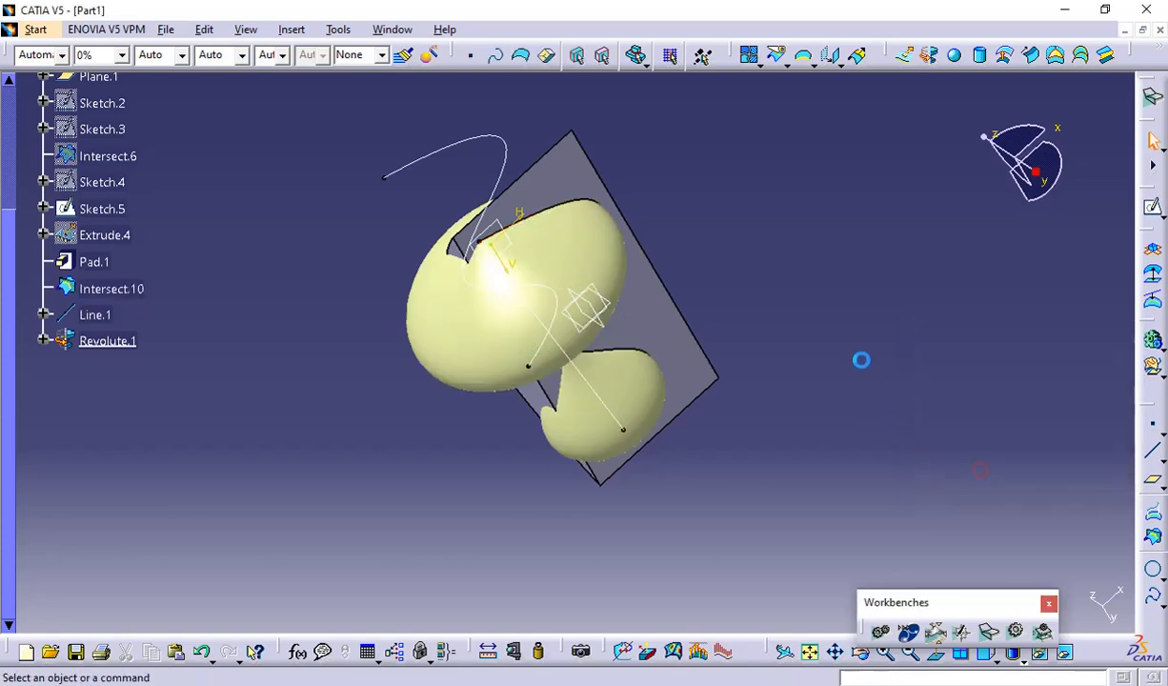
Step: Check the revolved surface's definition without changing it, and delete both the surface and its axis Line.1
middle_click_drag(790, 308, 657, 357)
double_click(508, 373)
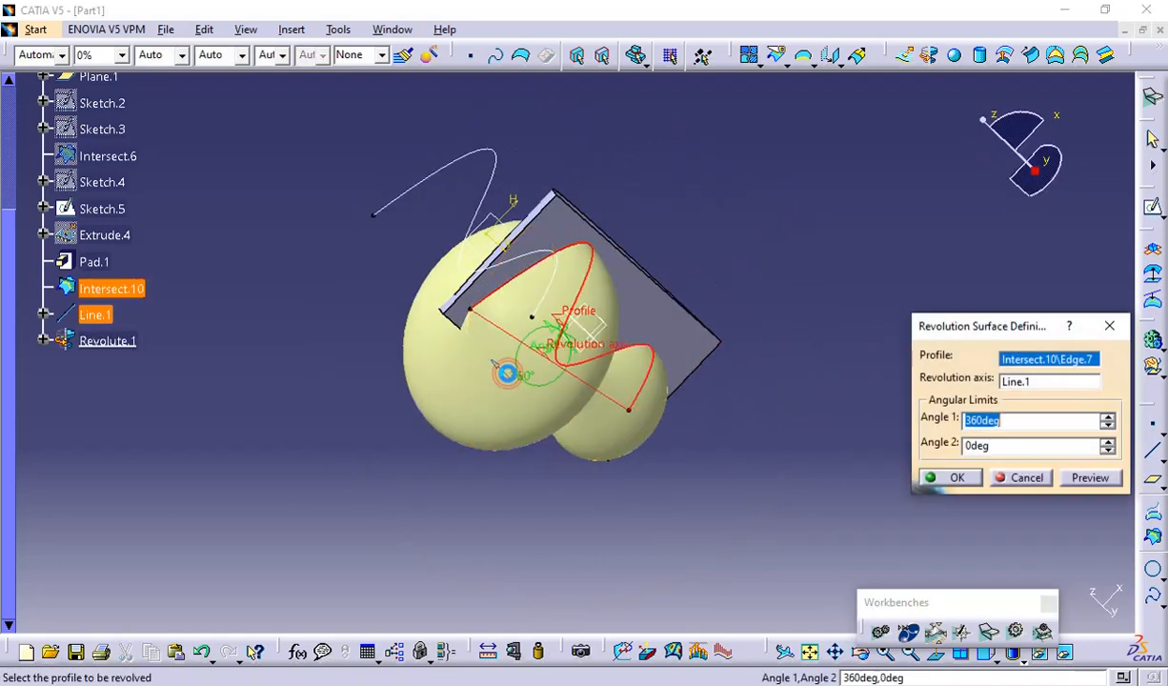
left_click(1029, 484)
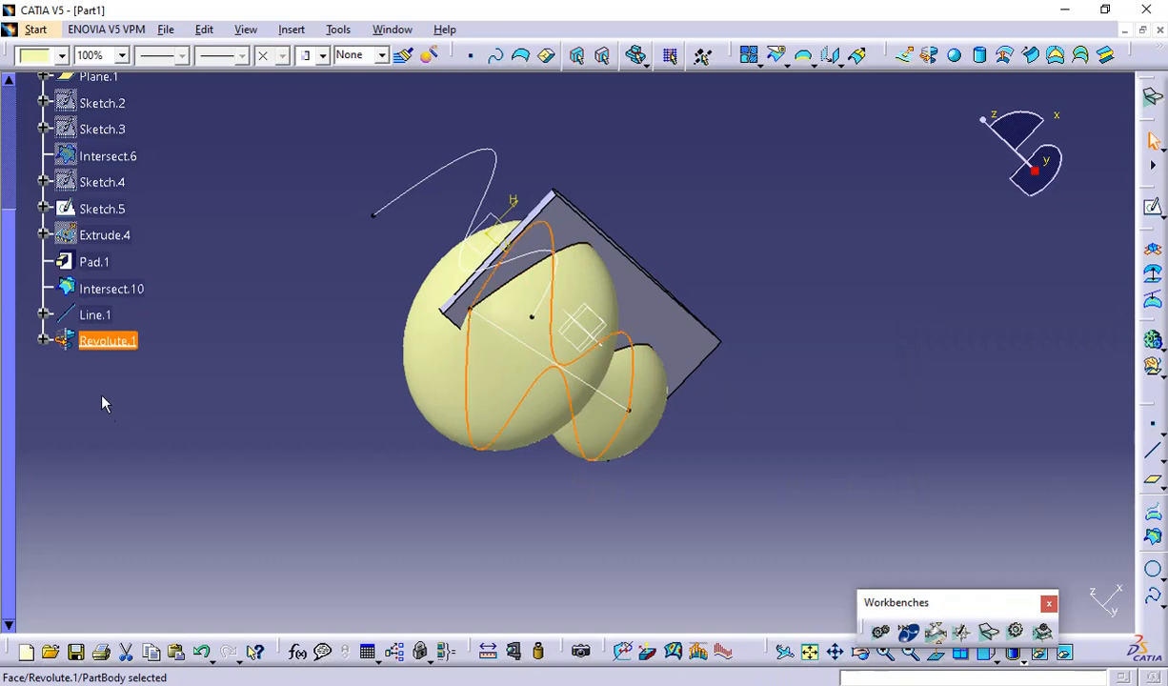
key("Delete")
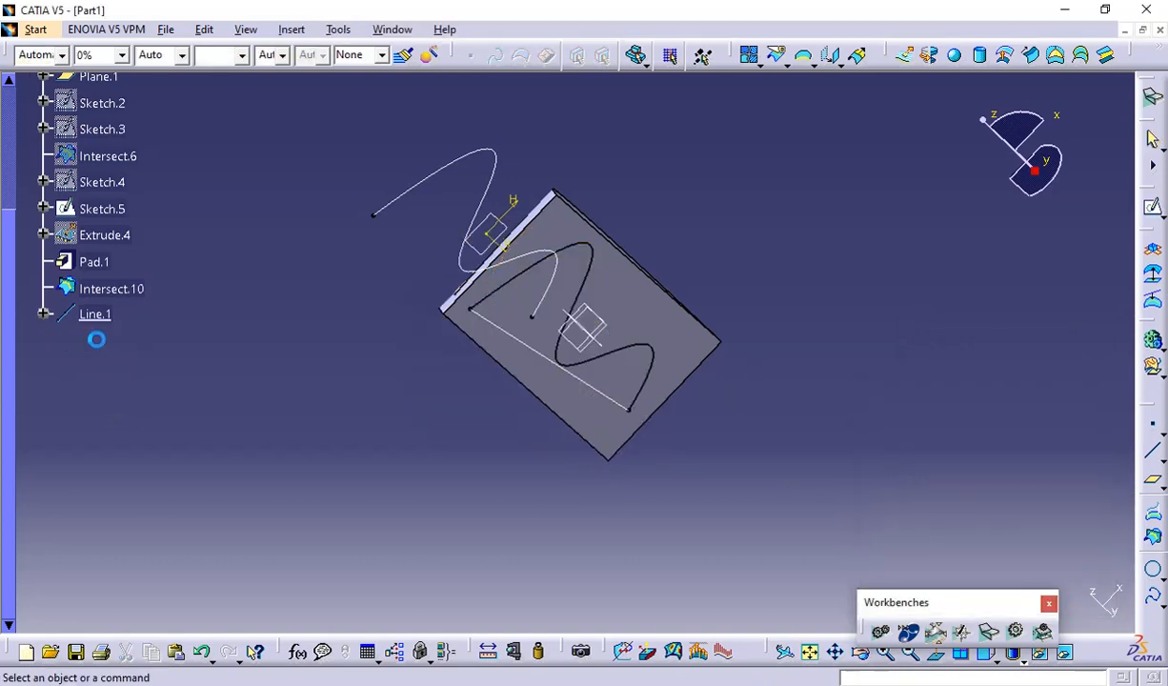
left_click(95, 315)
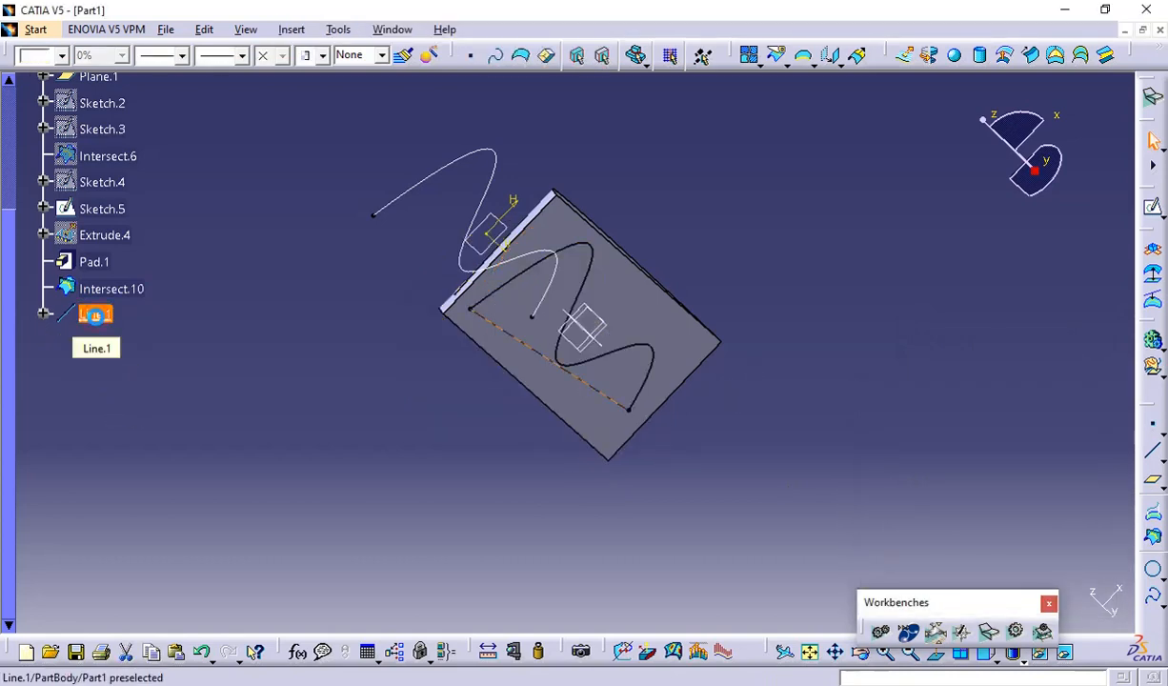
key("Delete")
Step: Open the definition of Intersect.10 and briefly show the wavy surface Extrude.4 to review how it crosses the pad
double_click(99, 288)
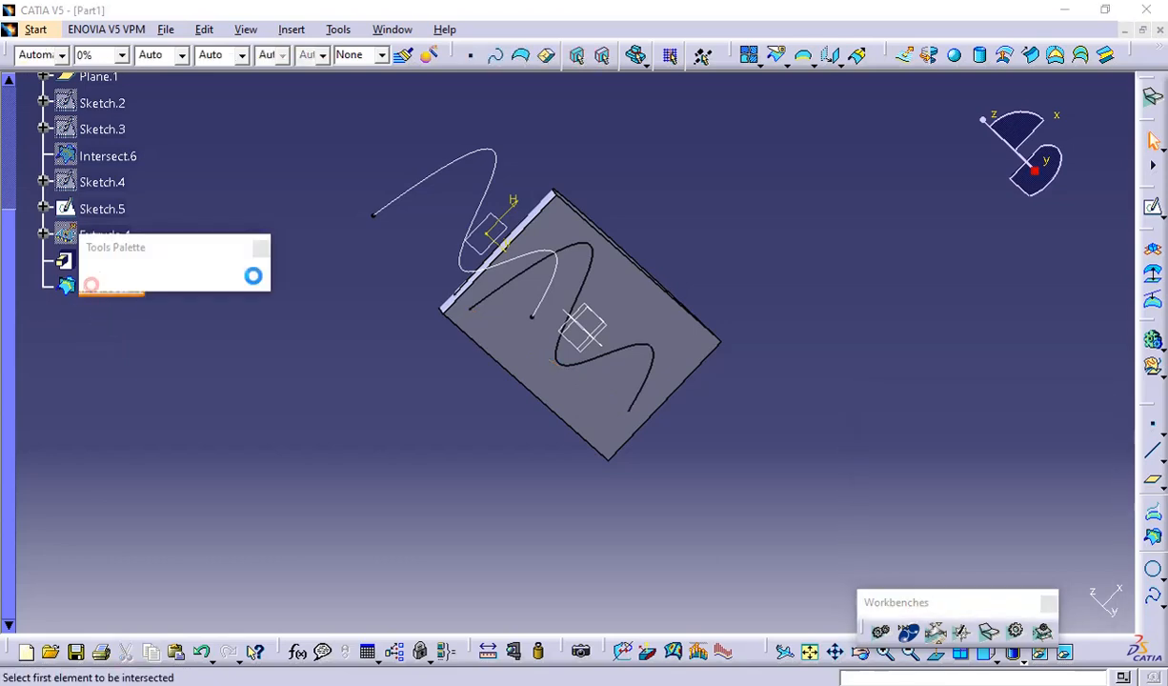
middle_click_drag(803, 273, 718, 445)
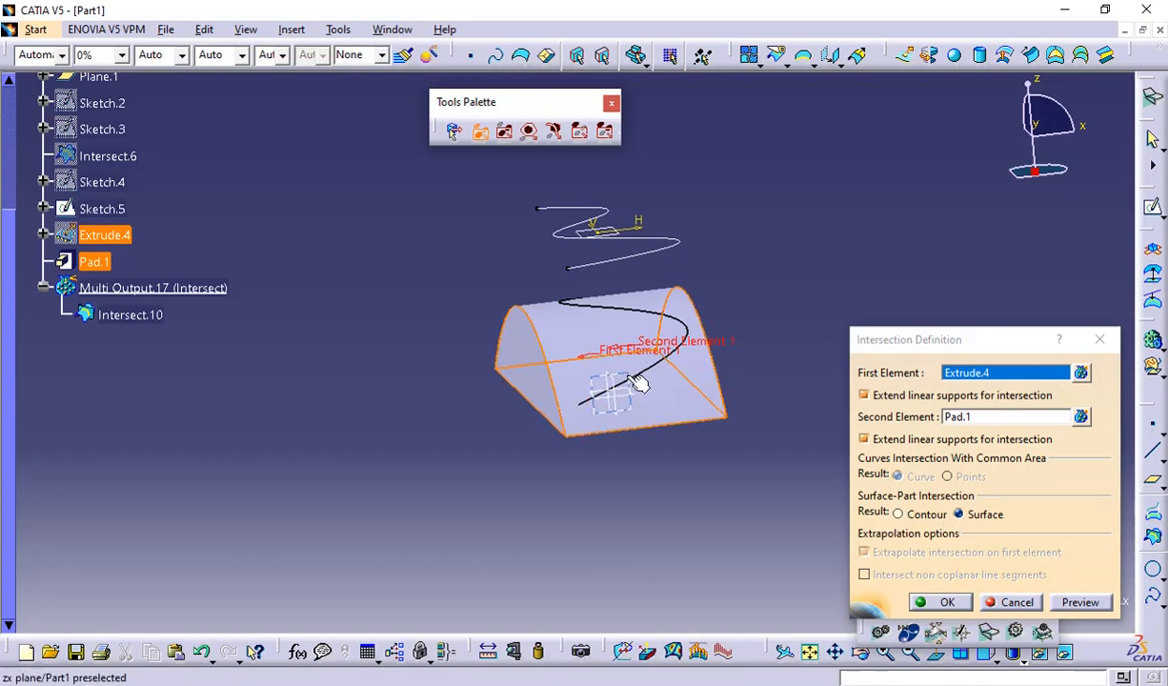
middle_click_drag(729, 293, 657, 339)
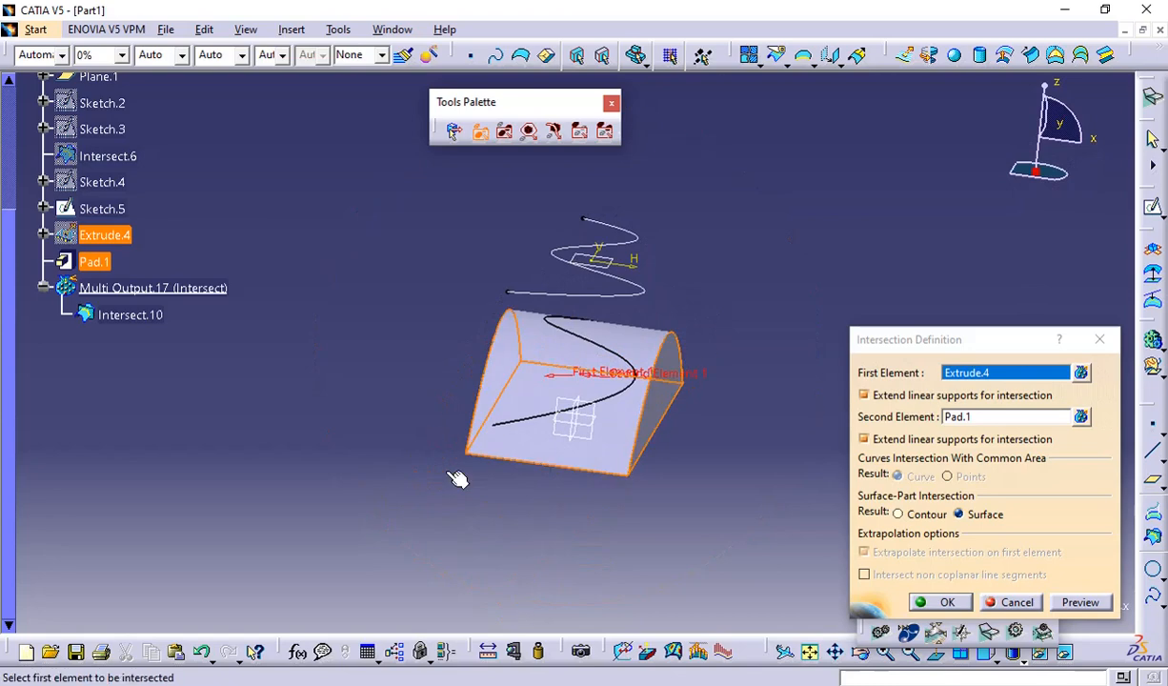
middle_click_drag(456, 477, 575, 495)
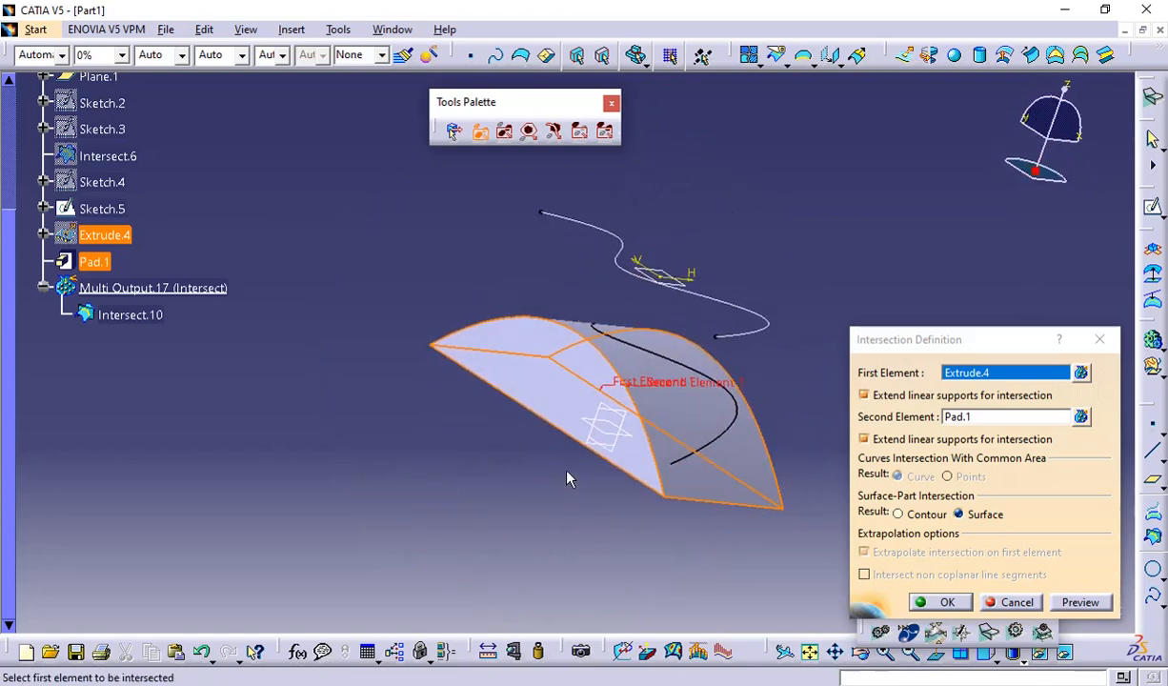
right_click(112, 235)
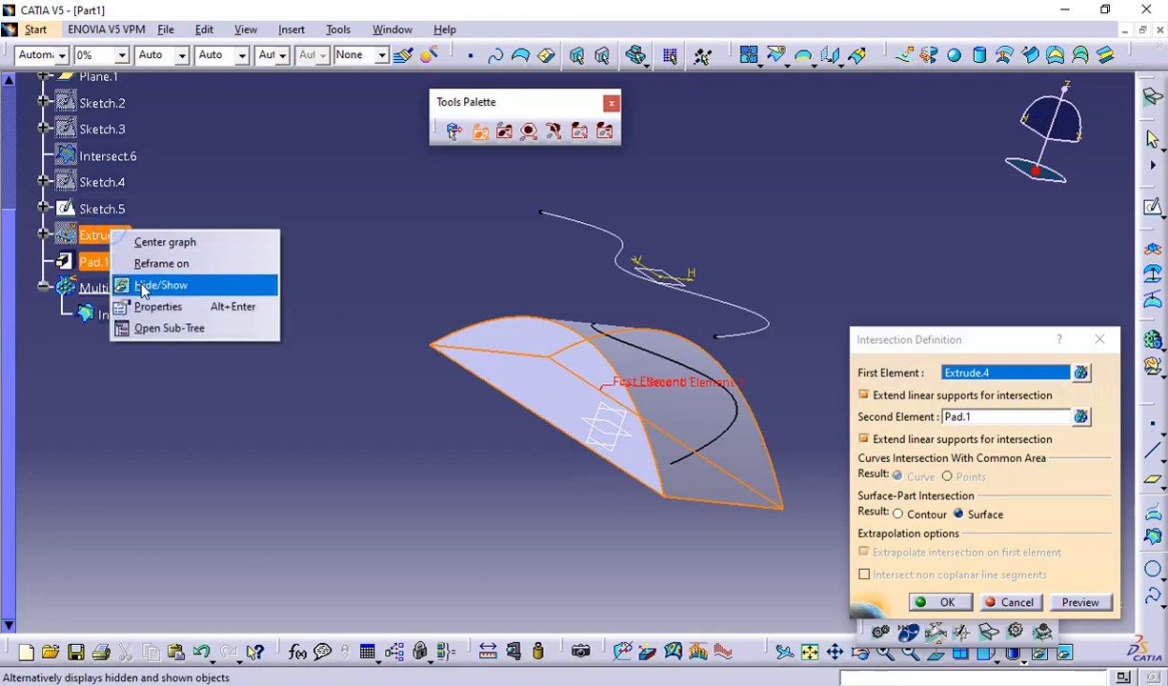
left_click(130, 285)
right_click(127, 239)
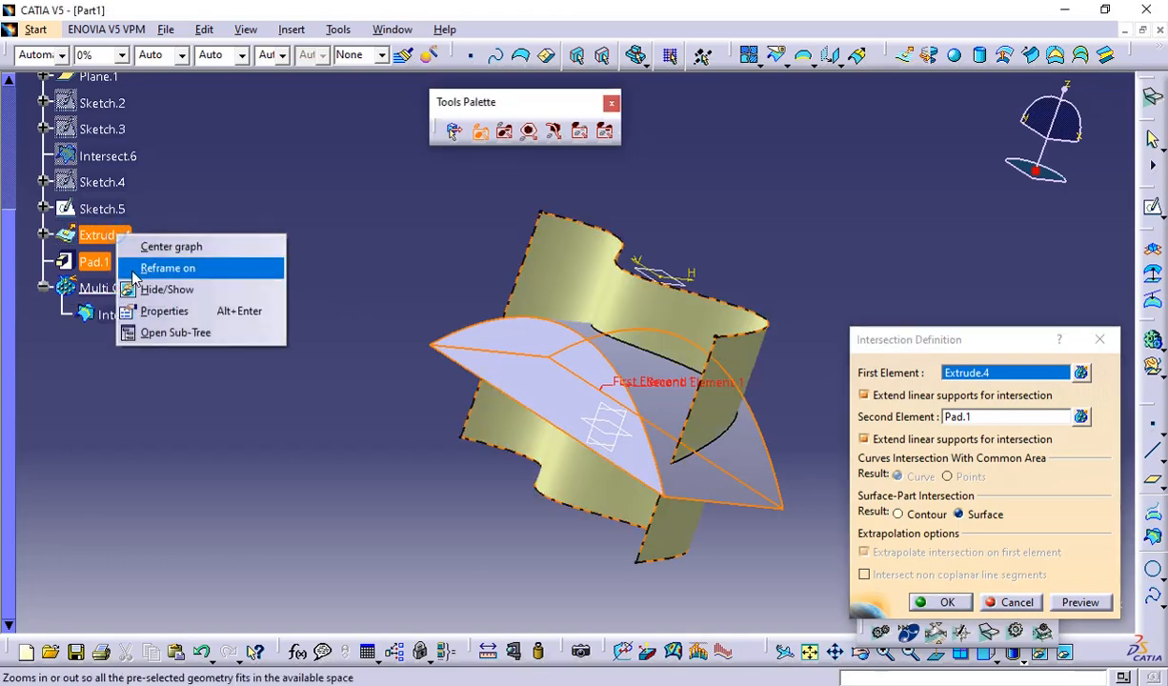
left_click(134, 285)
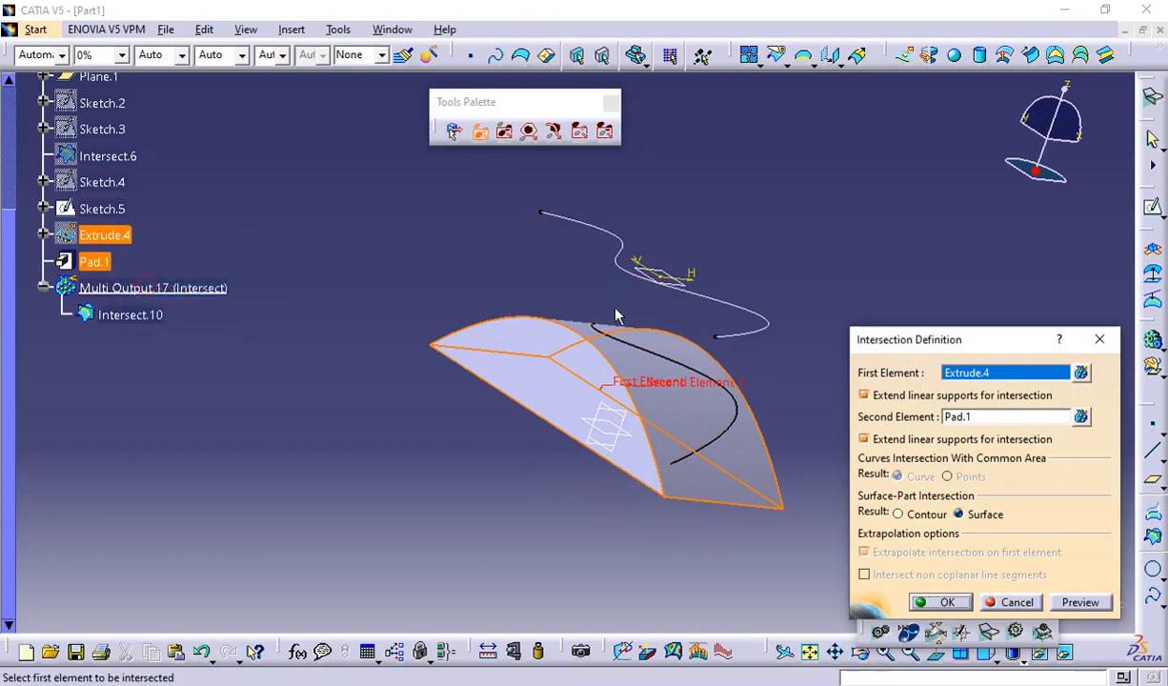
Step: Set the surface-part intersection result of Intersect.10 to Contour, preview it and accept the definition
left_click(898, 514)
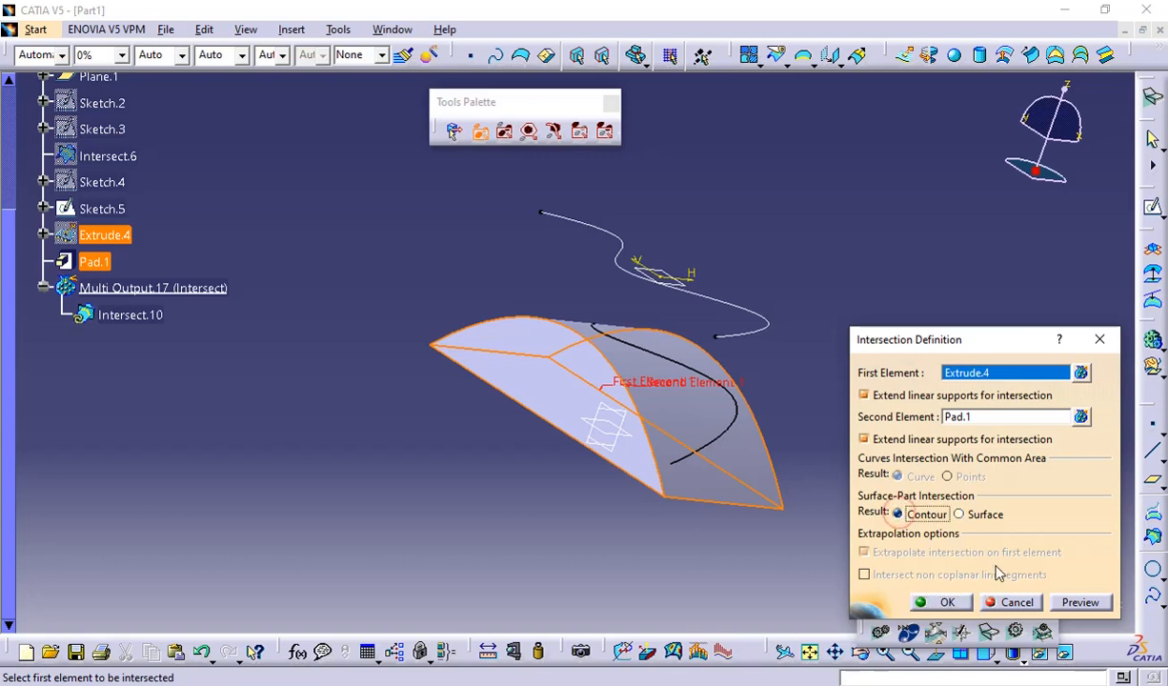
left_click(1076, 603)
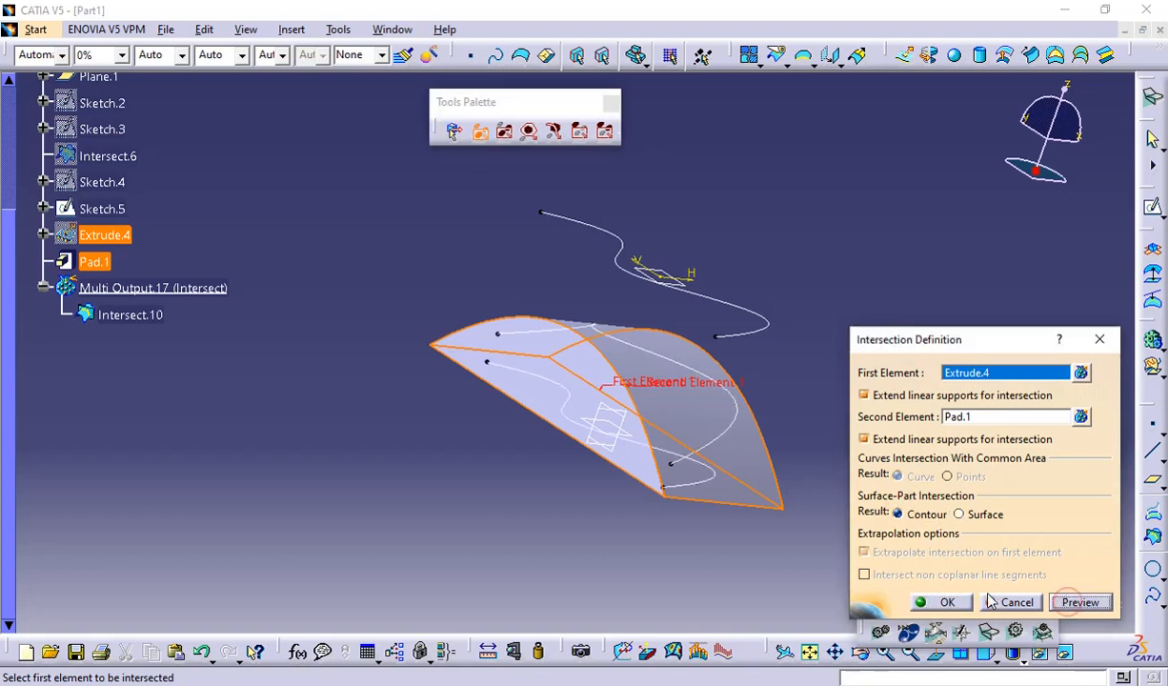
left_click(941, 602)
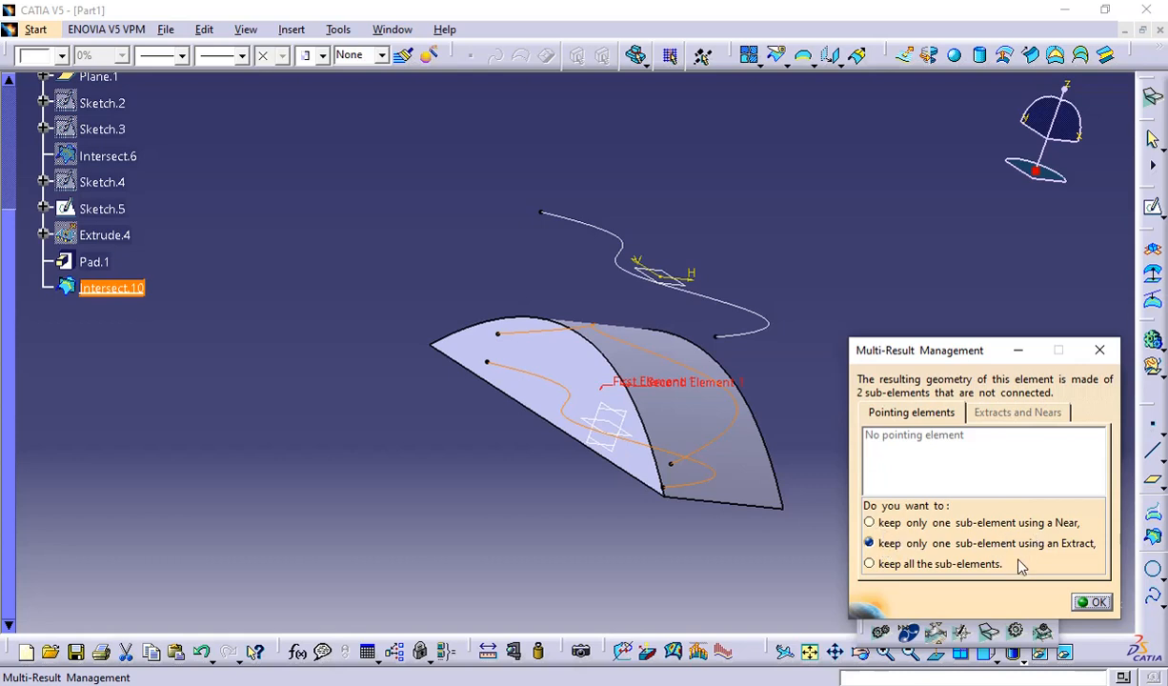
Step: Keep only one sub-element of Intersect.10 using a Near referenced to the pad's curved face, with Extrude.4 shown
left_click(871, 526)
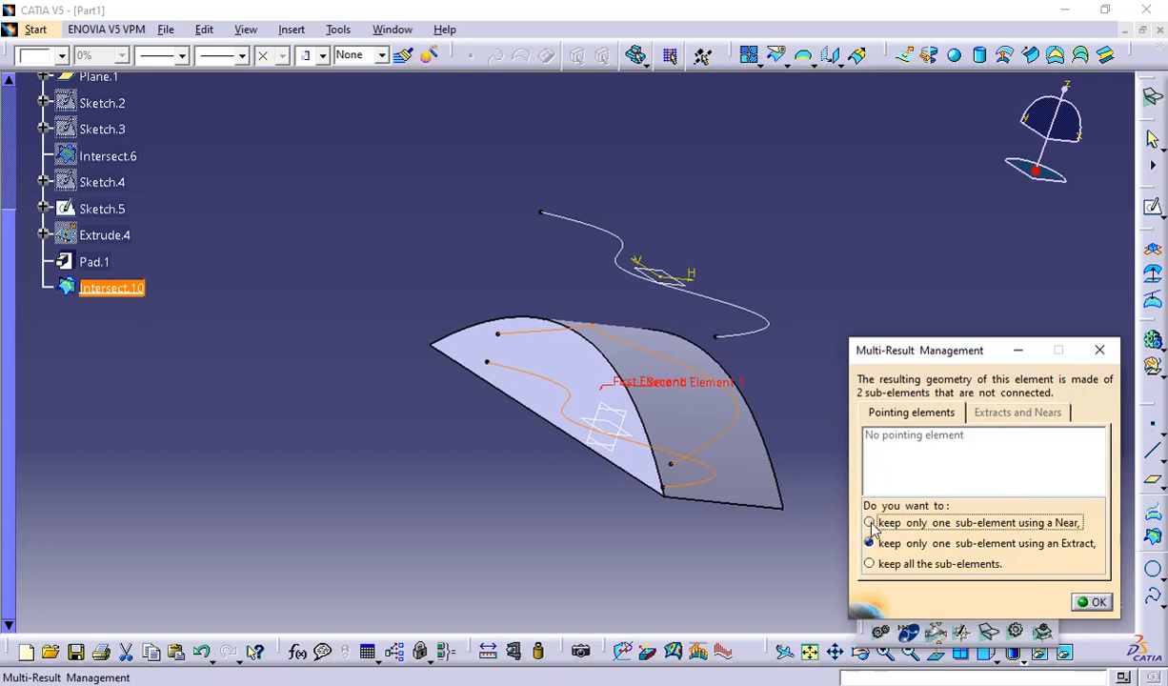
left_click(1076, 603)
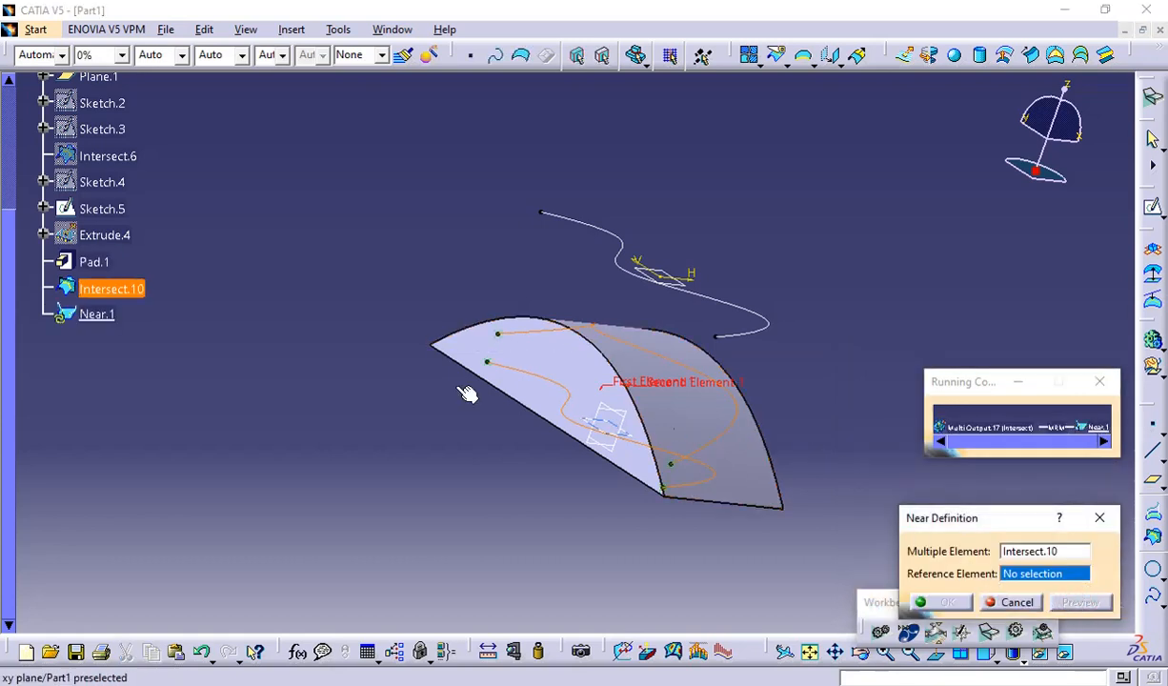
right_click(88, 234)
left_click(118, 286)
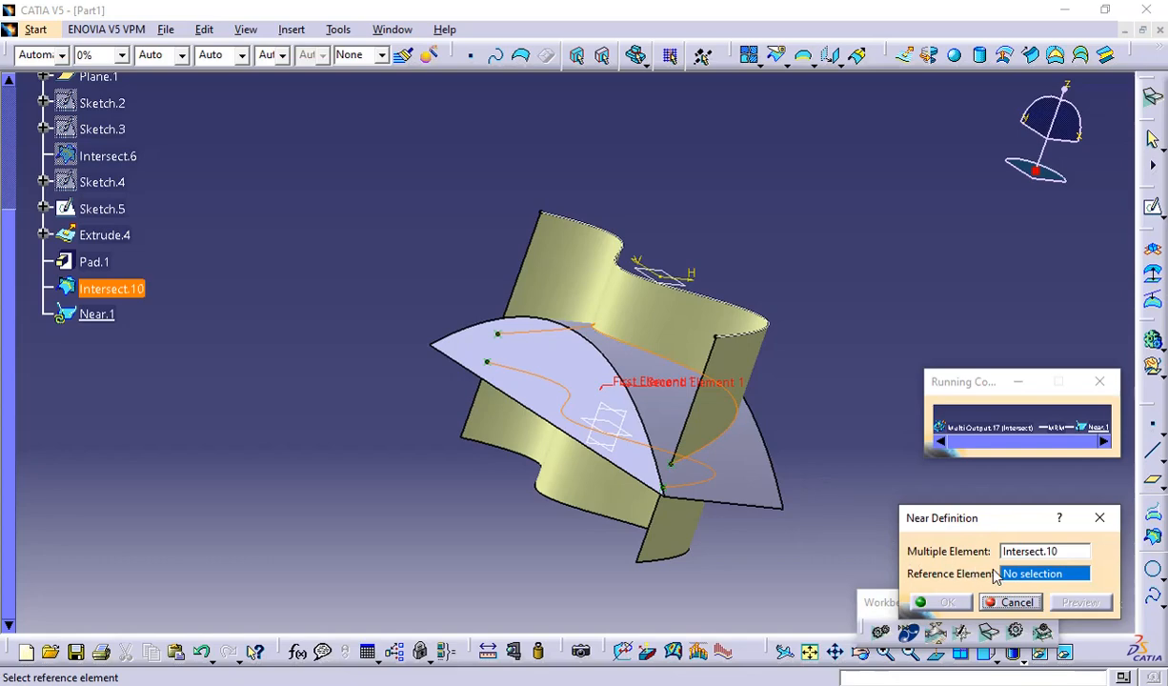
middle_click_drag(842, 400, 662, 309)
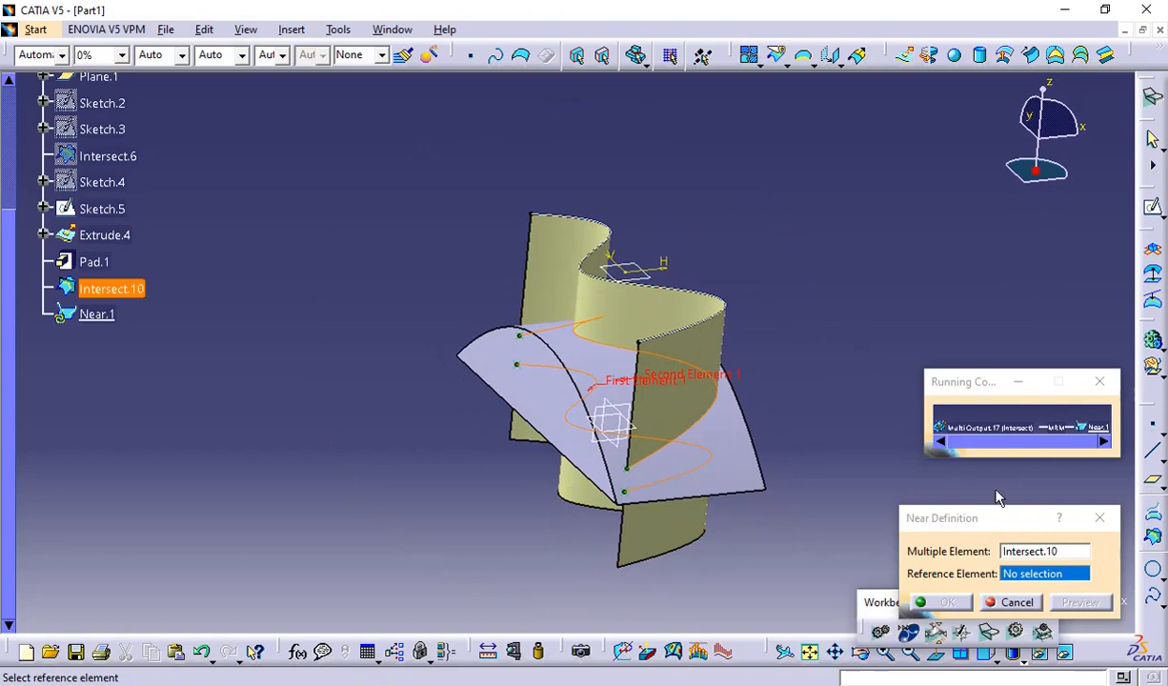
left_click(736, 447)
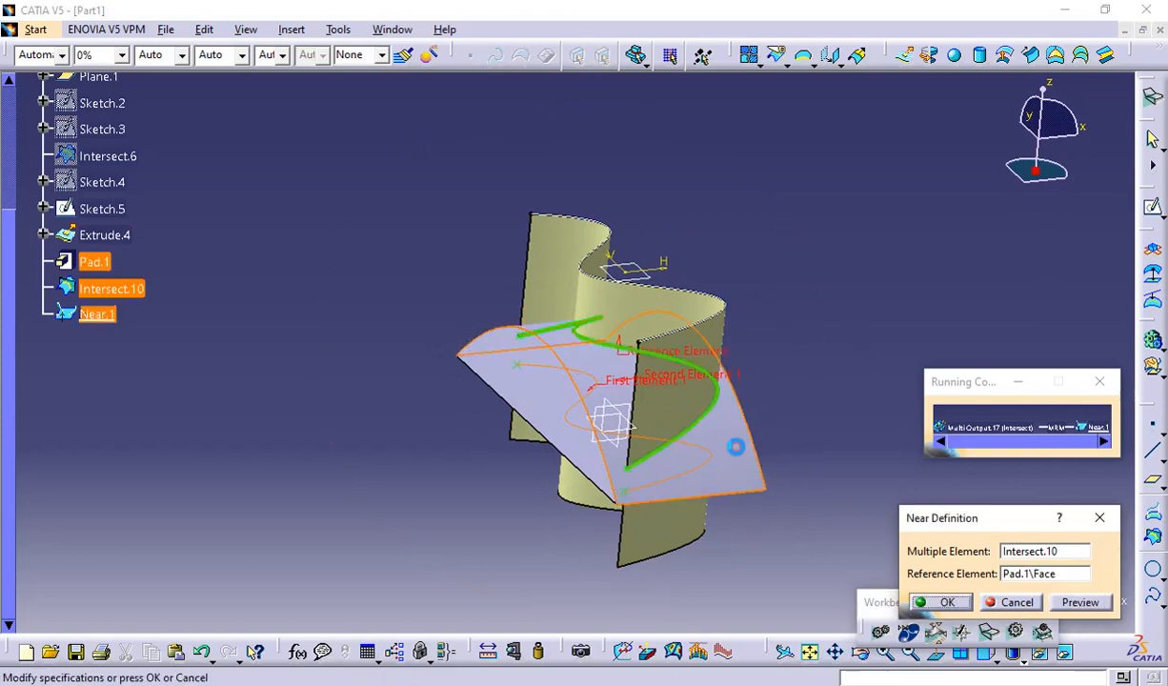
left_click(943, 601)
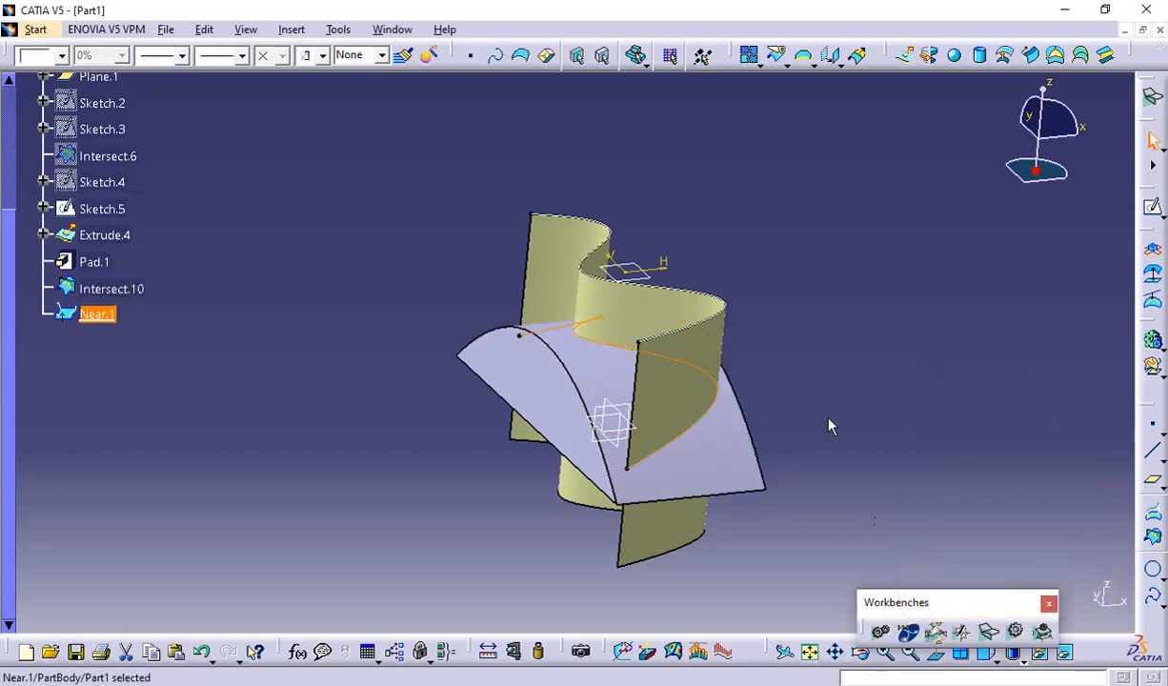
Step: Hide the wavy surface Extrude.4 and examine the kept Near.1 curve on the pad's curved face
middle_click_drag(829, 426, 591, 328)
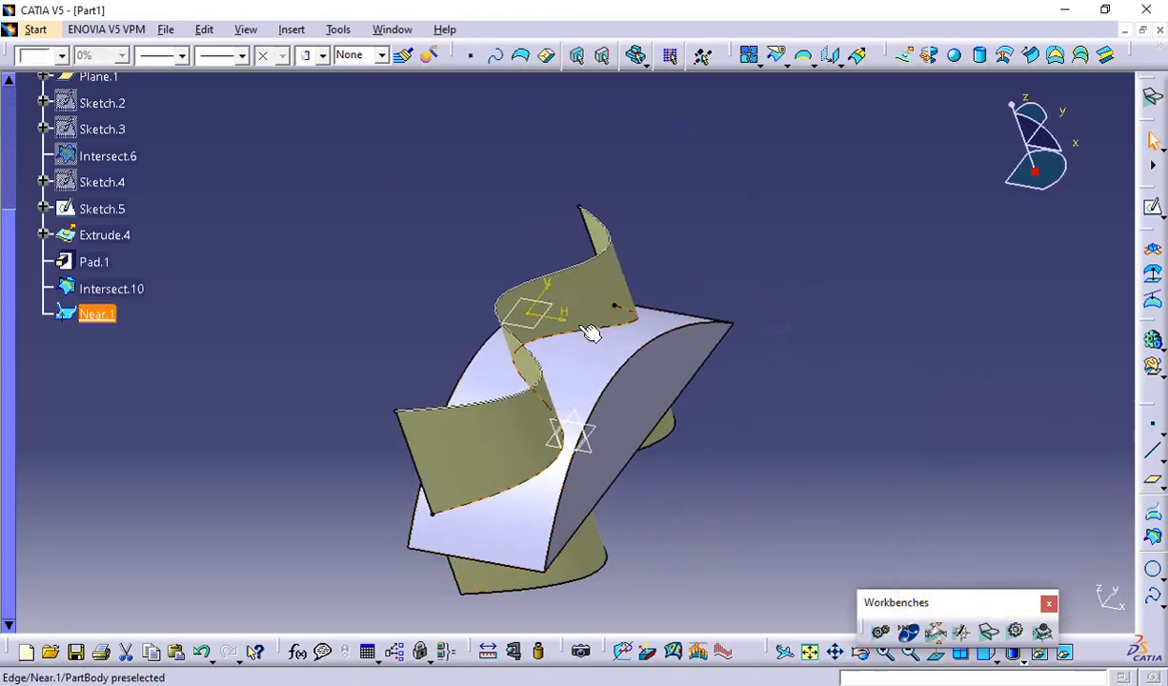
right_click(115, 247)
left_click(152, 292)
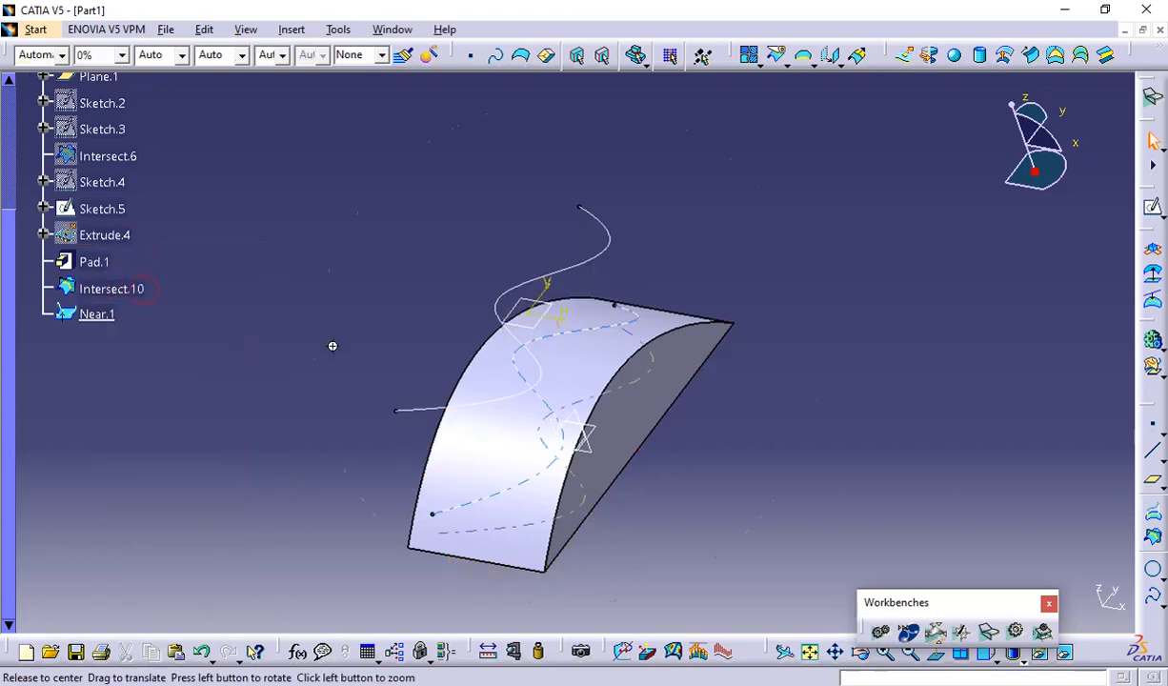
middle_click_drag(332, 346, 516, 316)
middle_click_drag(748, 358, 621, 467)
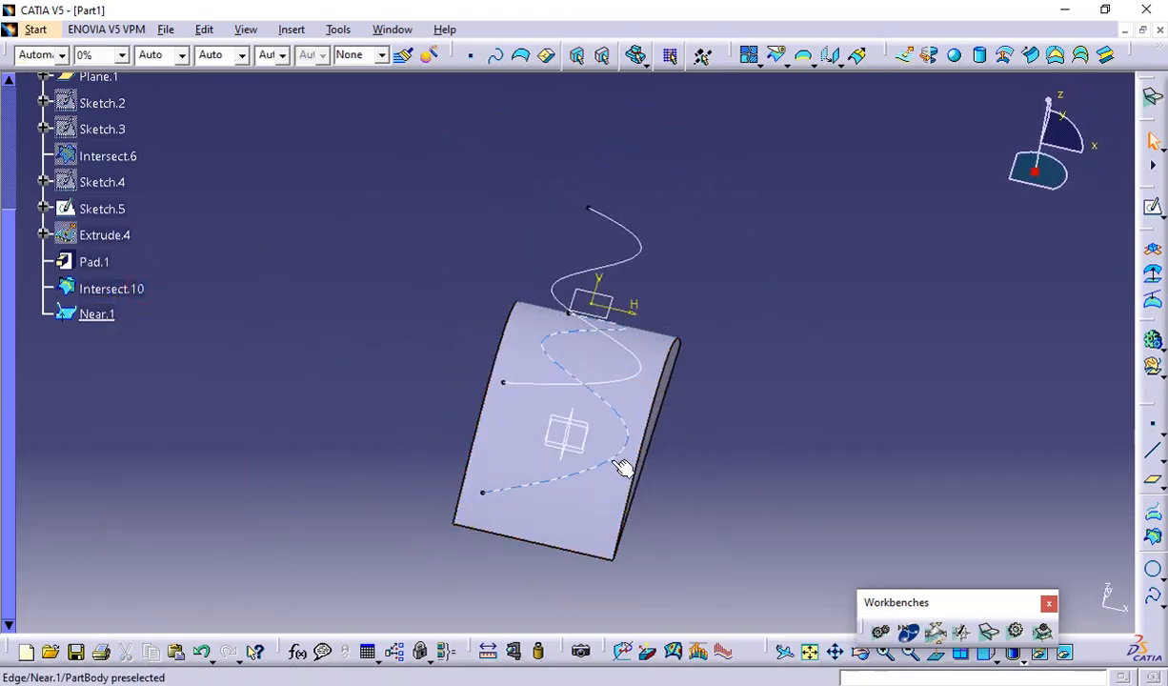
left_click(621, 465)
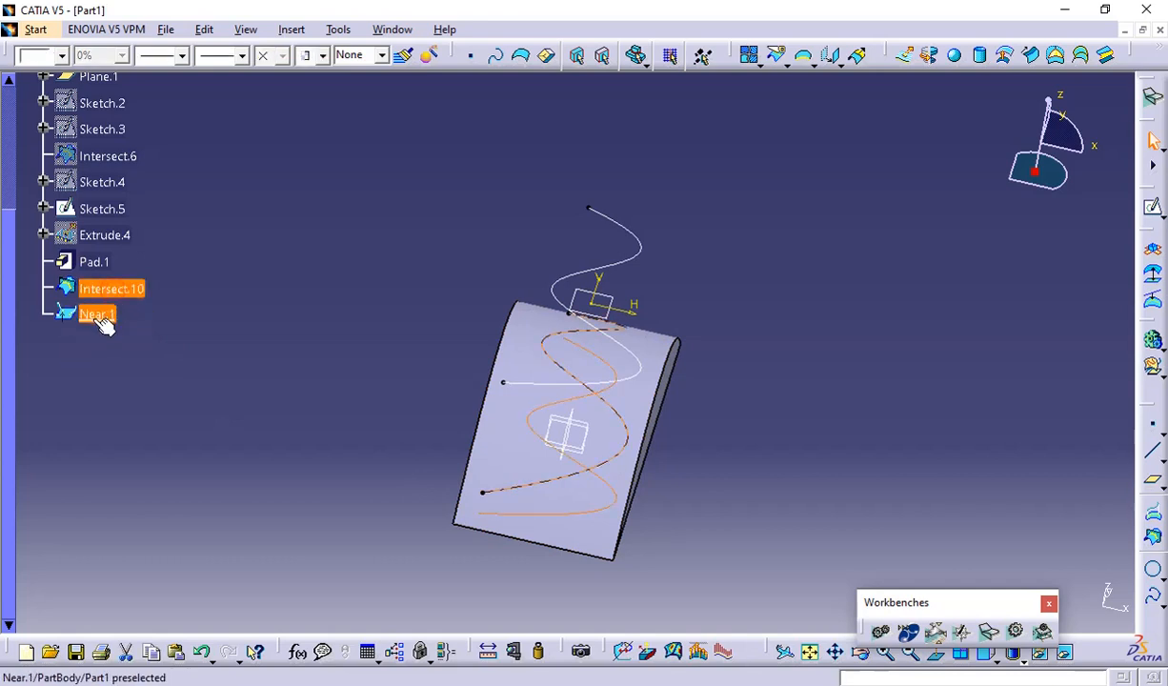
double_click(110, 288)
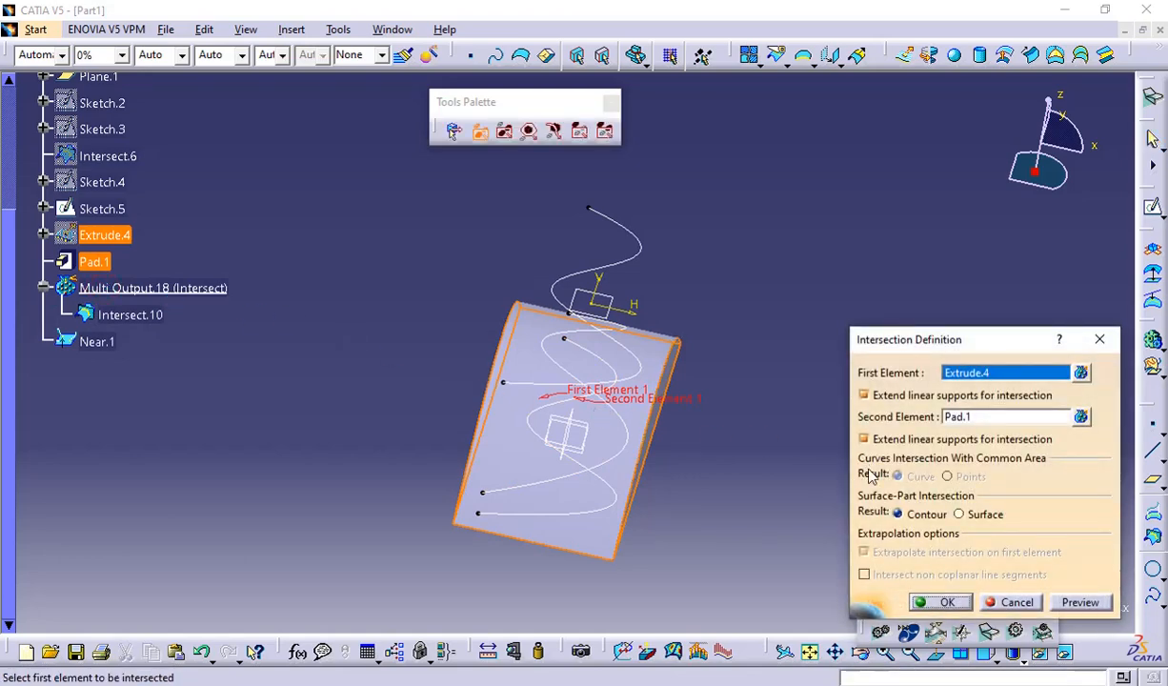
left_click(938, 602)
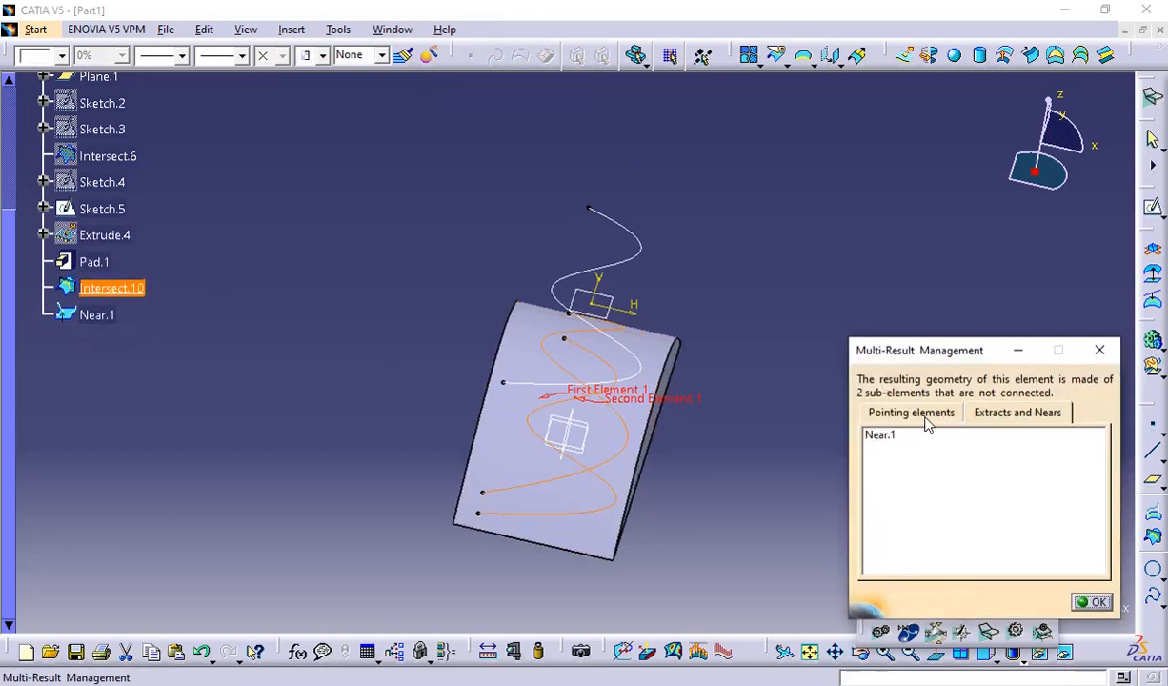
left_click(891, 435)
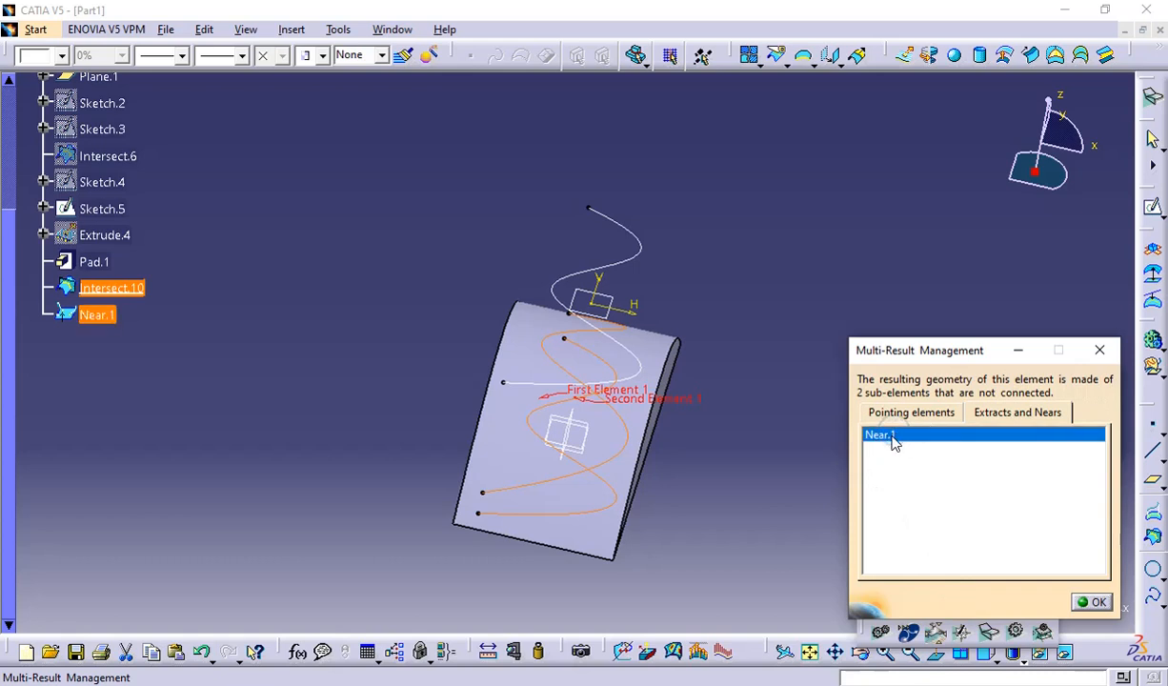
key("Delete")
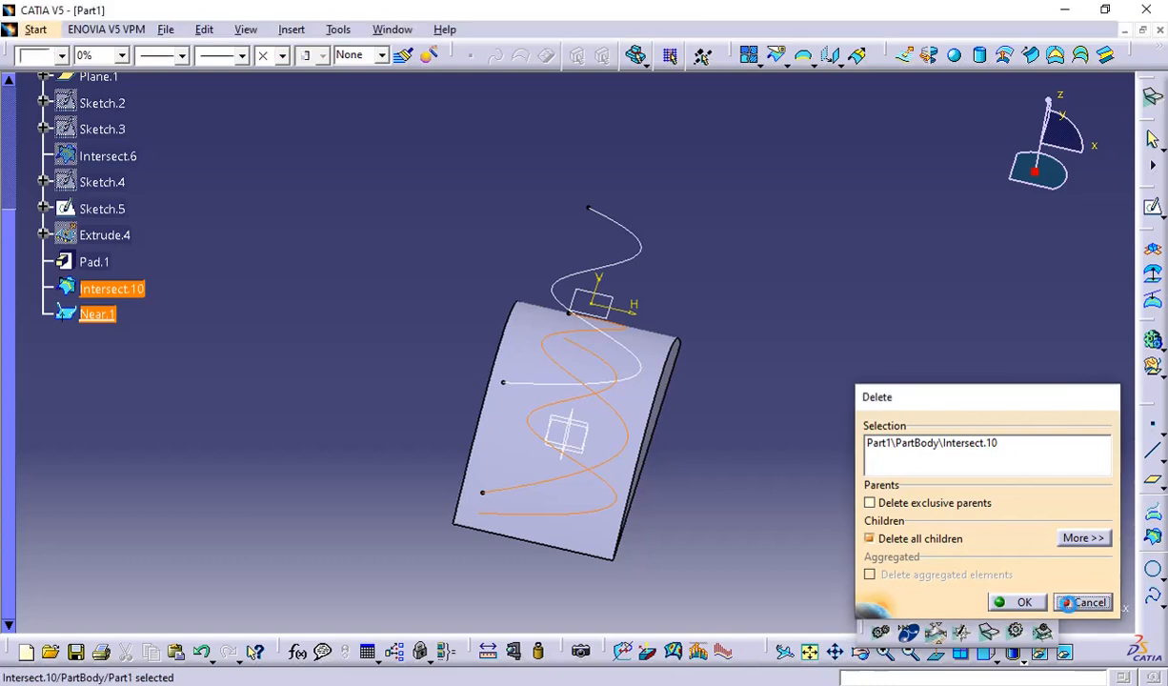
left_click(1083, 601)
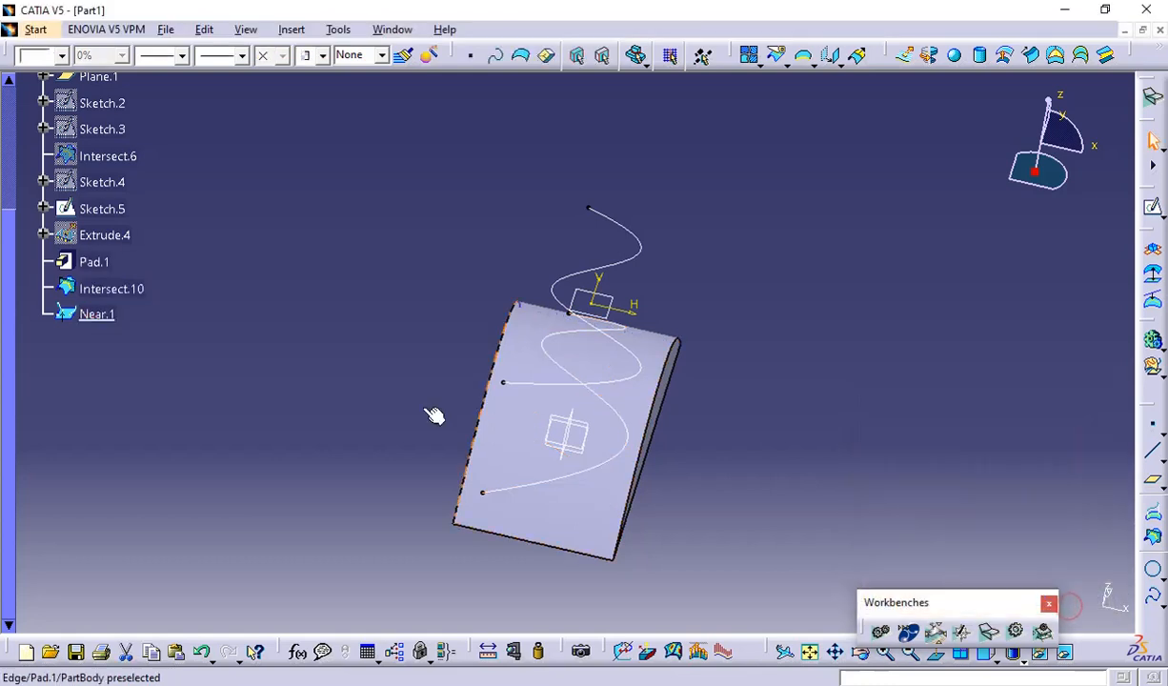
Step: Delete the Near.1 curve and its parent intersection Intersect.10
left_click(86, 321)
key("Delete")
key("Return")
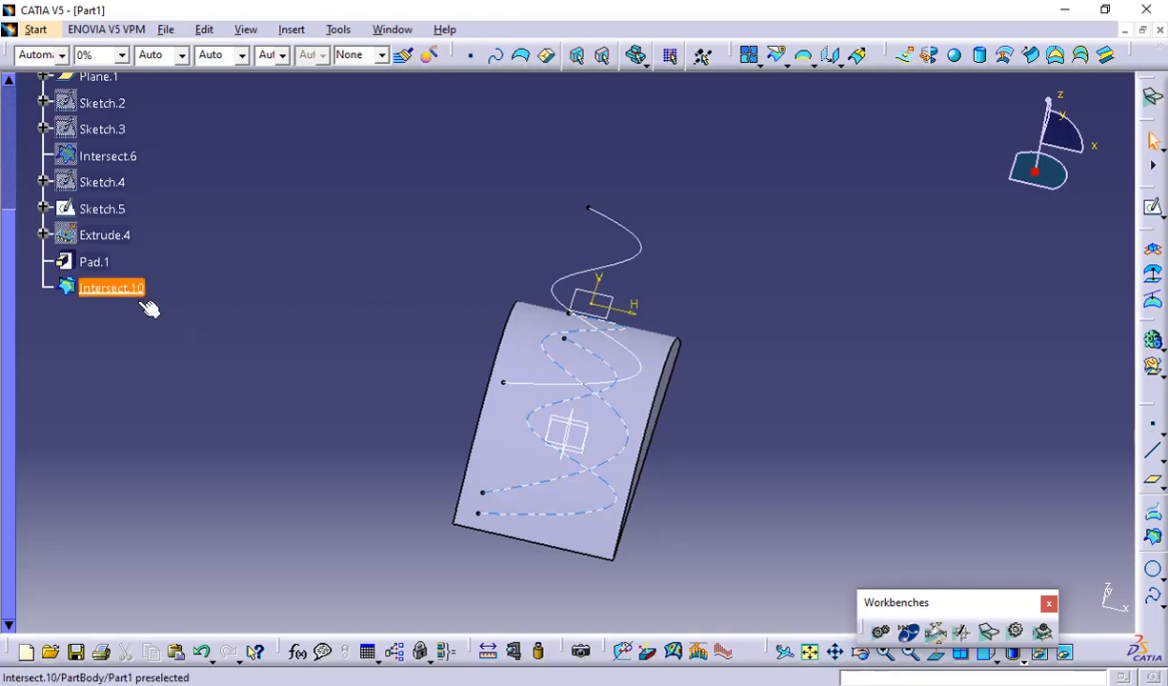
left_click(582, 474)
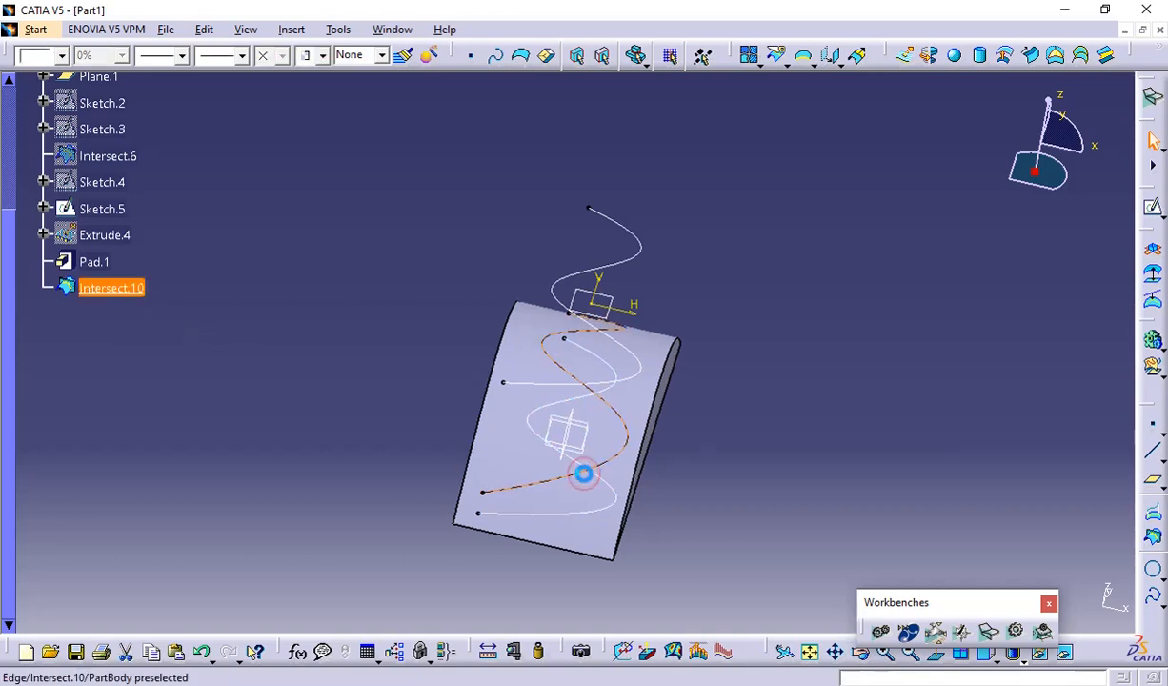
key("Delete")
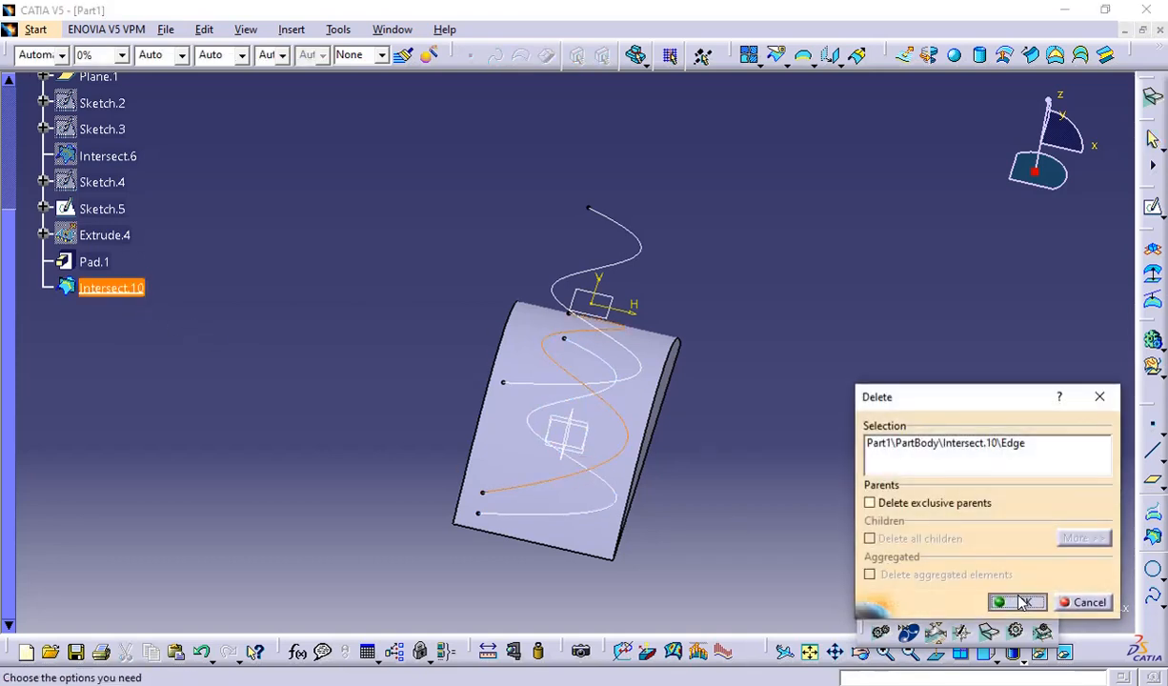
left_click(1017, 601)
Step: Show the wavy surface Extrude.4 again and hide its profile Sketch.5
middle_click_drag(396, 438, 876, 407)
right_click(128, 244)
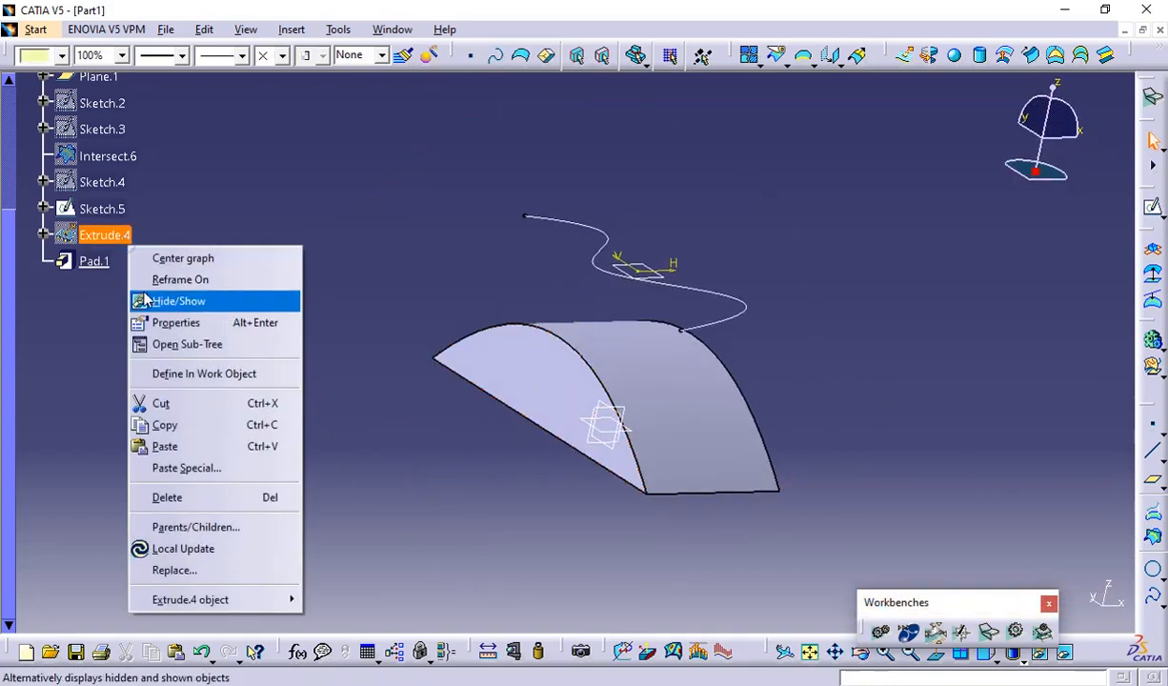
left_click(150, 301)
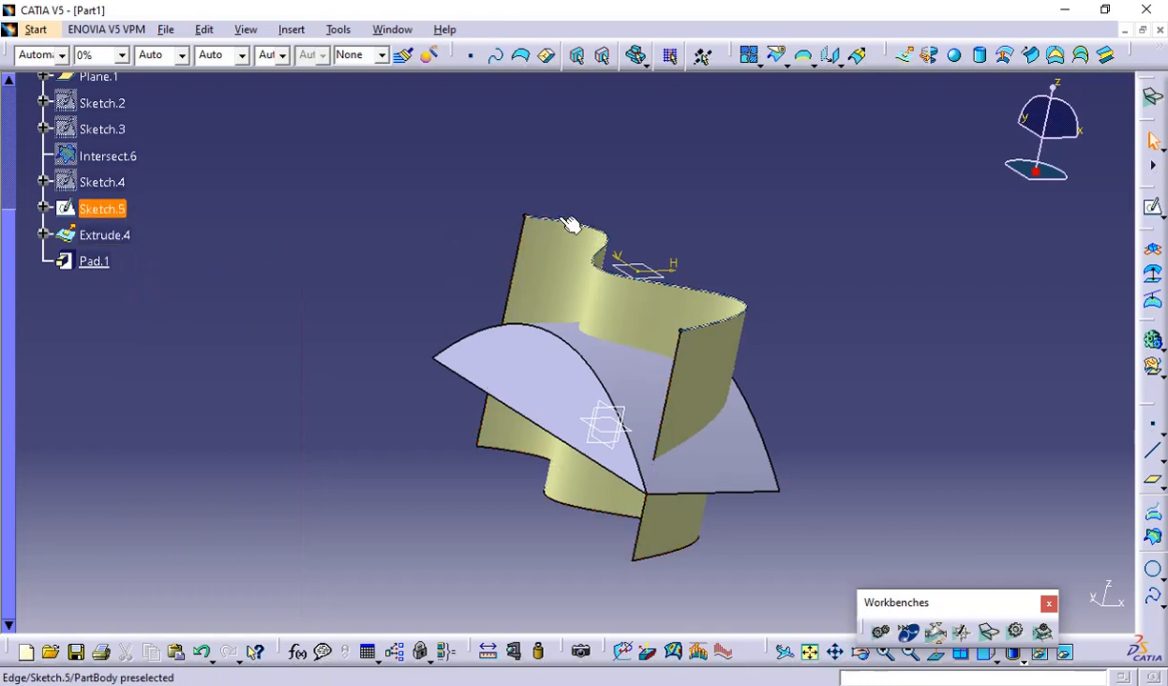
right_click(95, 208)
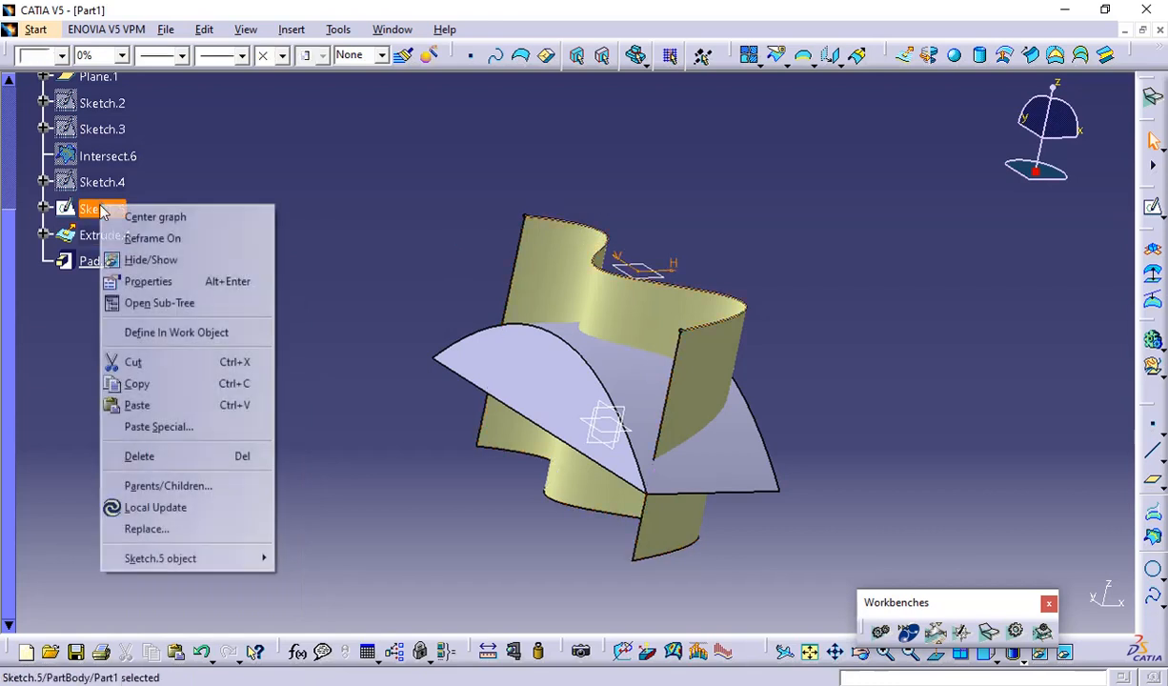
left_click(119, 257)
Step: Create an intersection between the wavy surface Extrude.4 and Pad.1 with the surface-part result set to Contour
left_click(1152, 537)
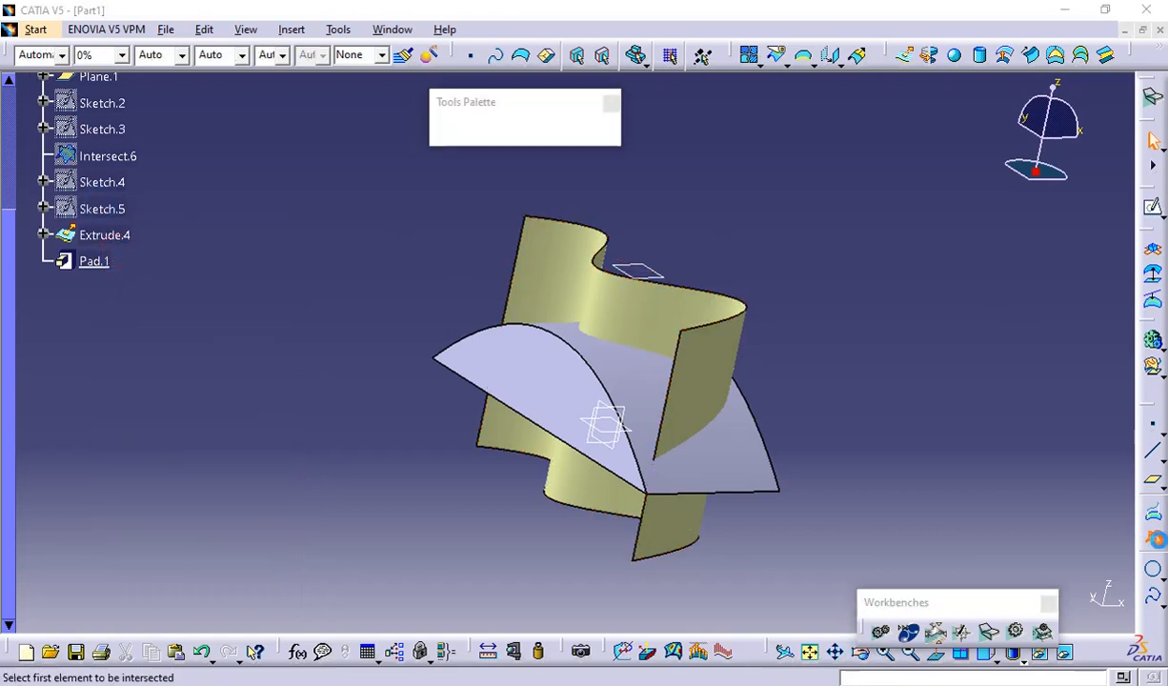
left_click(652, 334)
left_click(731, 458)
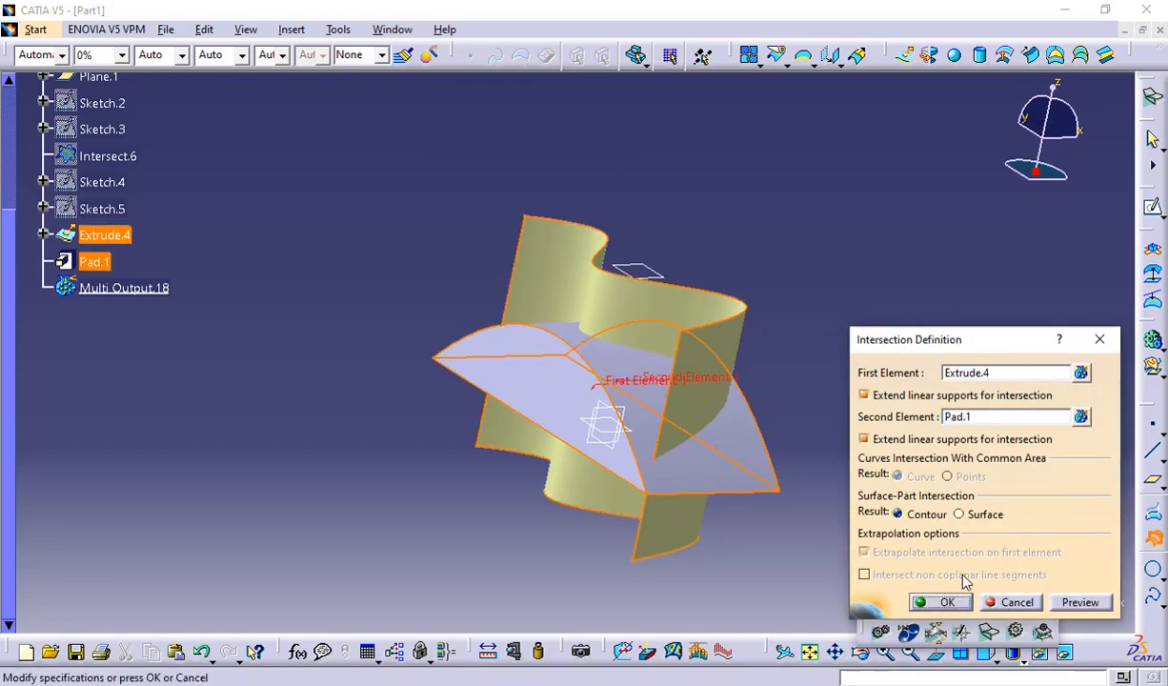
left_click(963, 605)
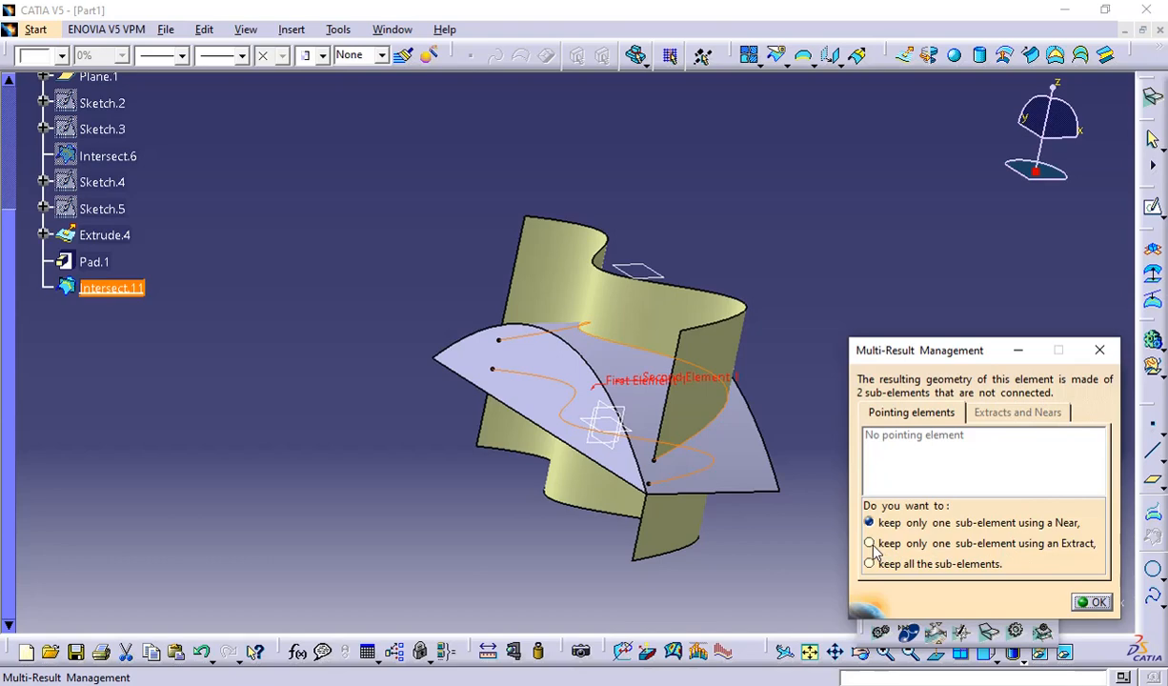
Step: Keep only one sub-element of the new intersection using a Near referenced to the pad's flat underside face
left_click(1097, 606)
middle_click_drag(736, 534, 687, 345)
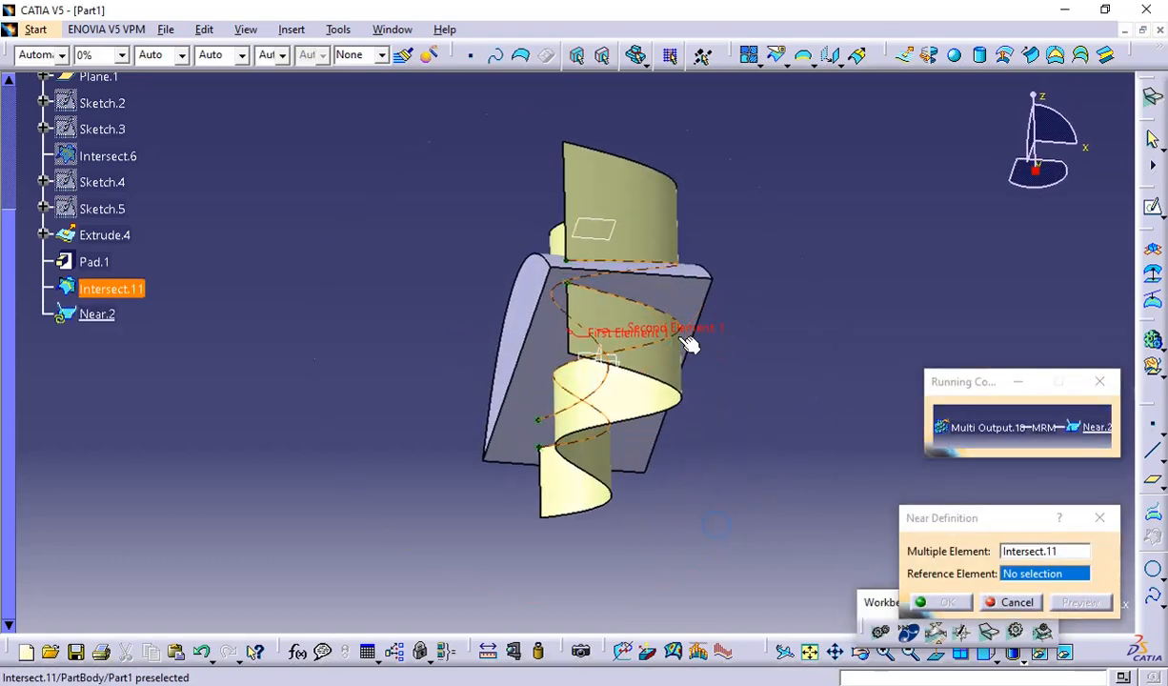
left_click(538, 386)
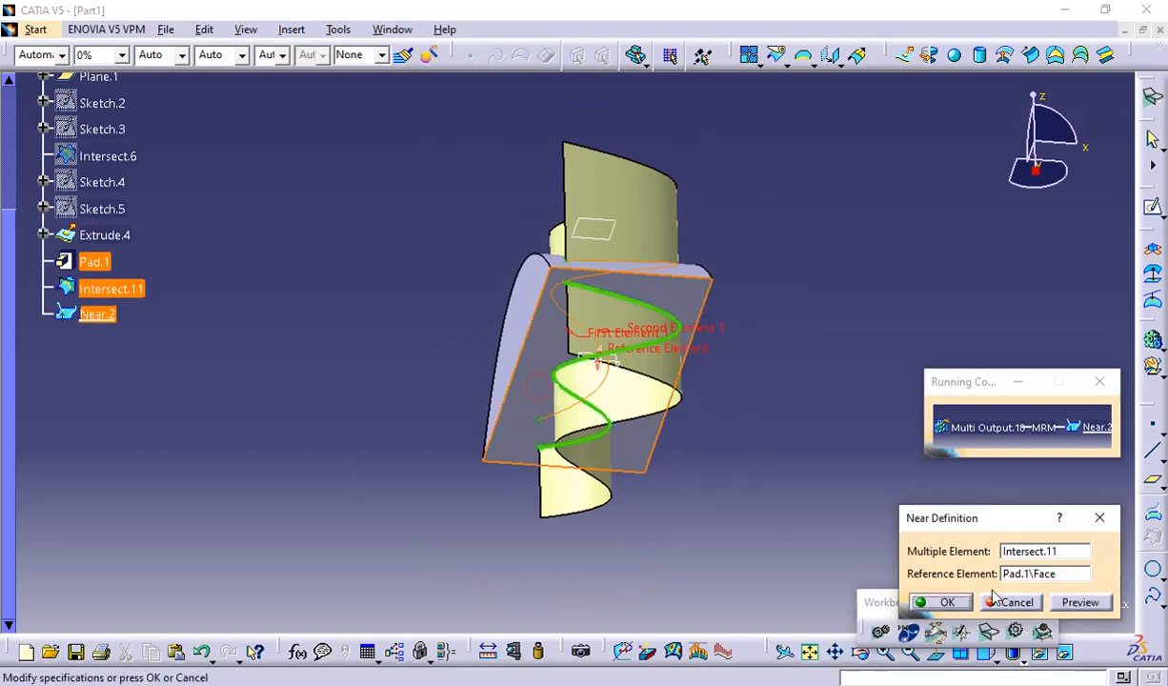
left_click(946, 602)
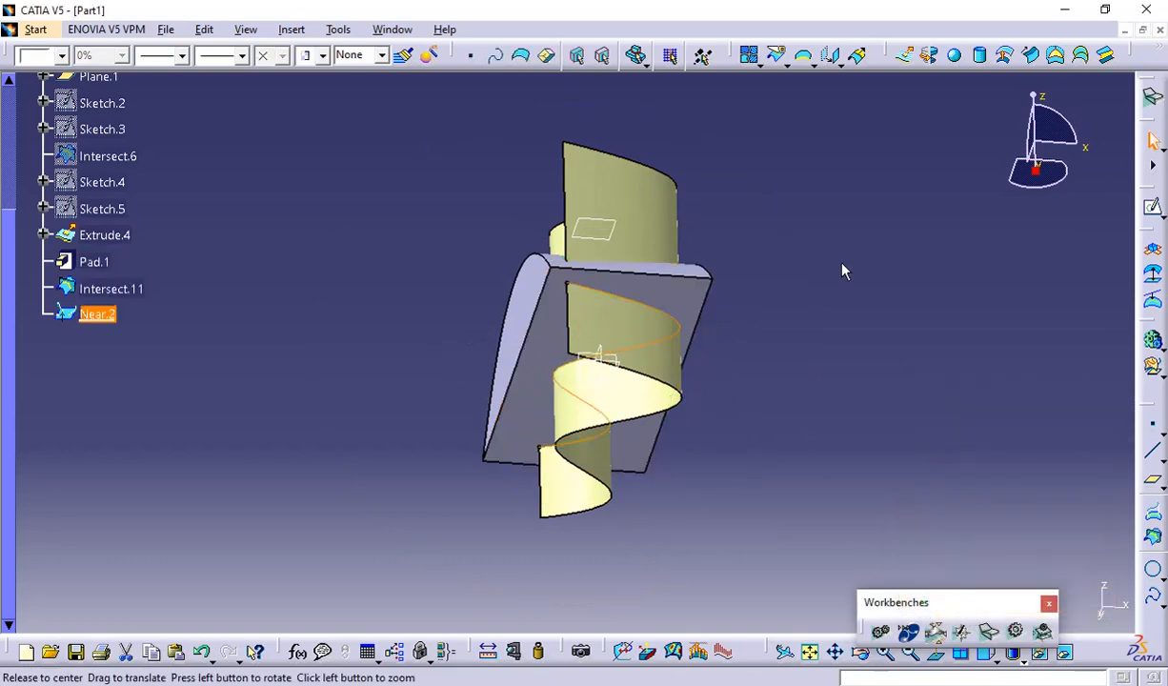
Step: Hide the wavy surface Extrude.4 and examine the kept Near curve on the pad's flat underside
middle_click_drag(842, 272, 737, 459)
right_click(100, 238)
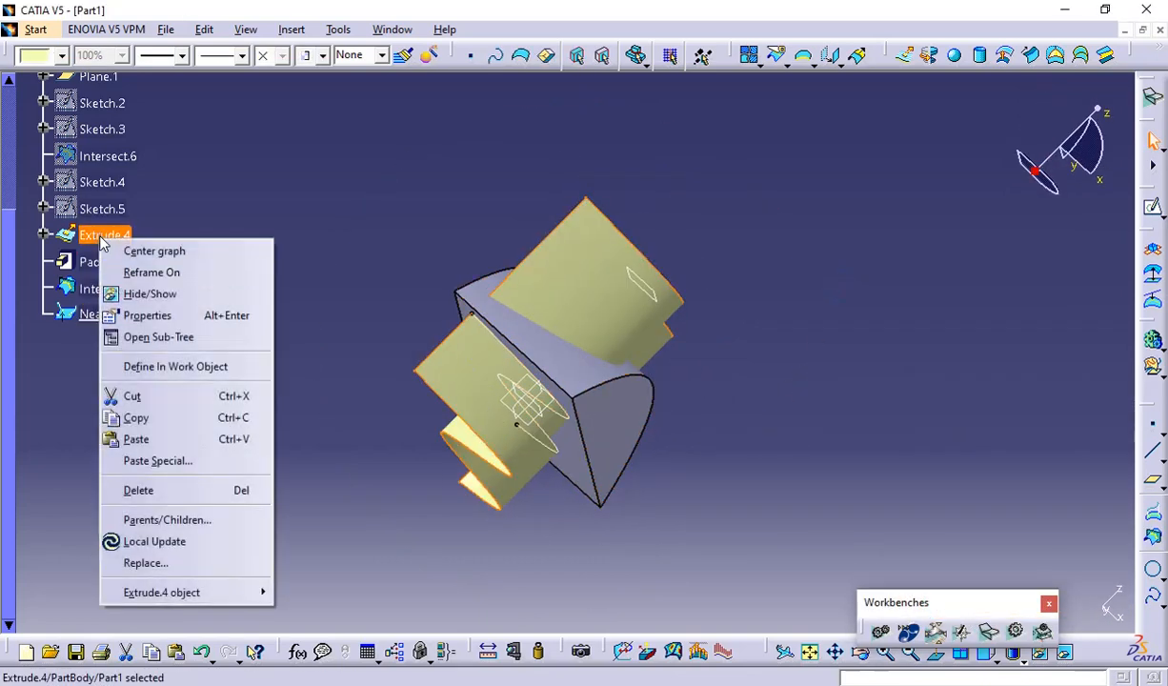
left_click(145, 294)
middle_click_drag(198, 315, 872, 350)
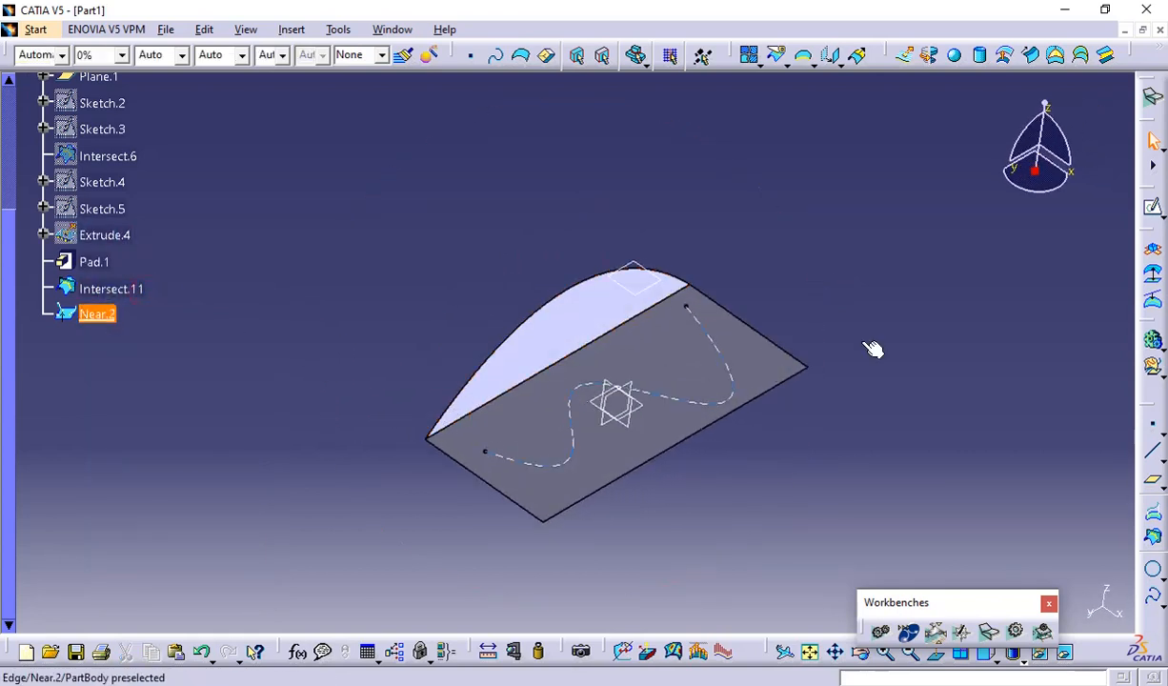
left_click(738, 203)
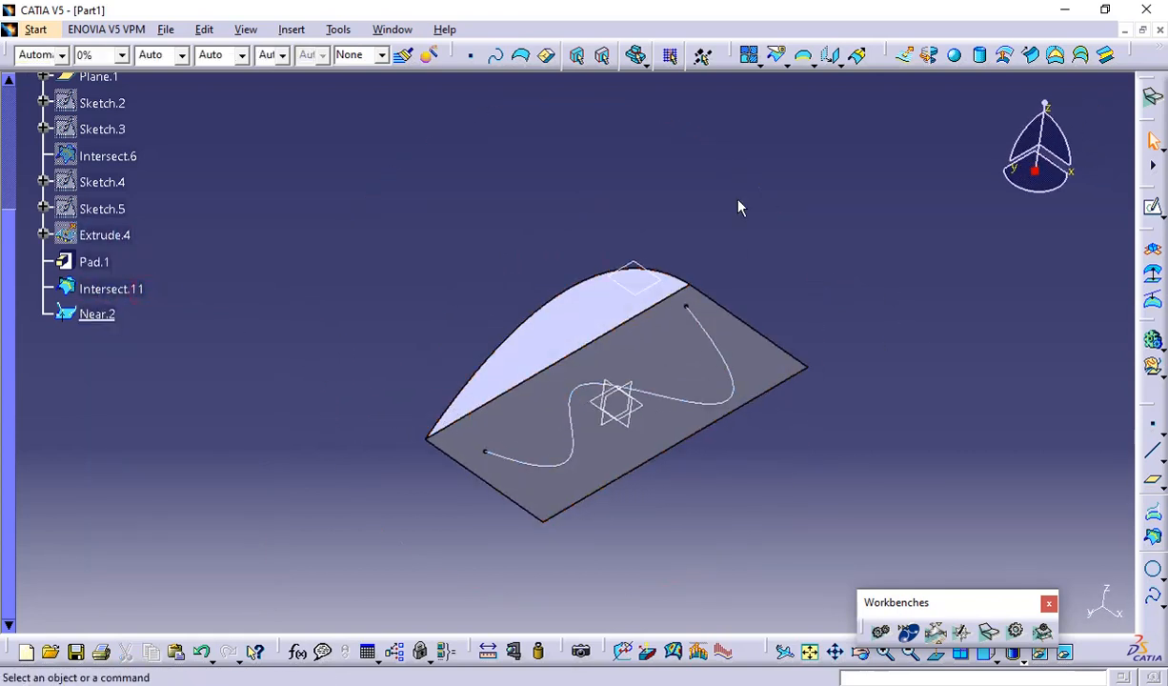
middle_click_drag(739, 202, 619, 381)
middle_click_drag(706, 346, 521, 378)
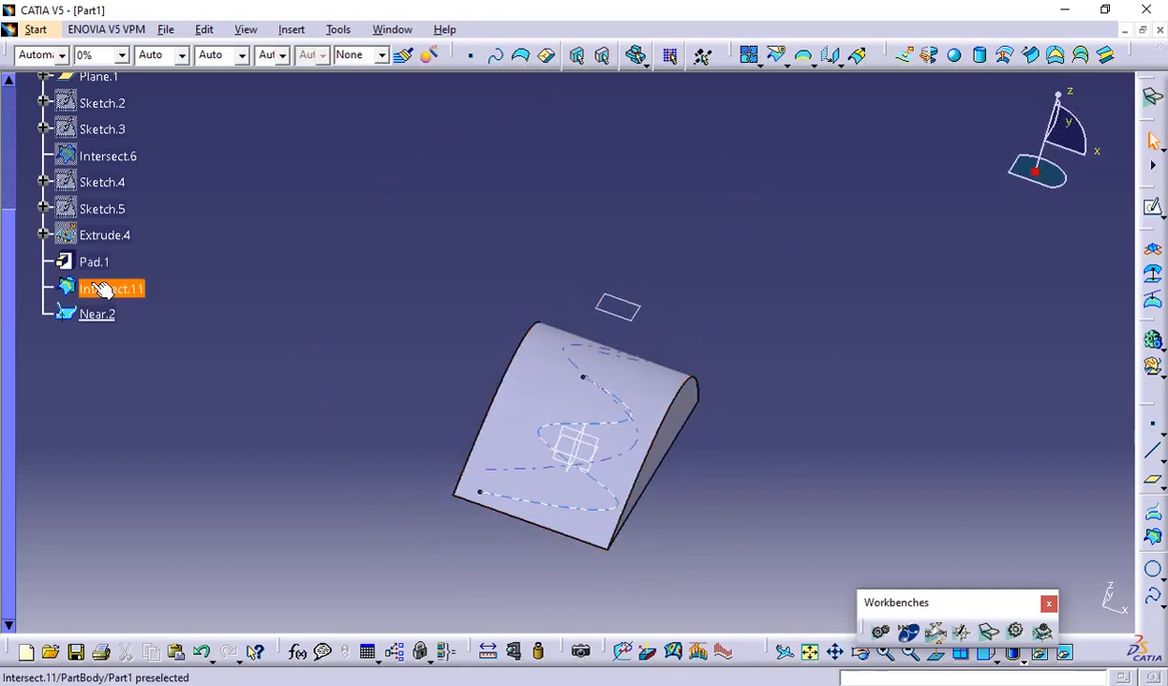
Step: Delete the Near.2 curve and its parent intersection Intersect.11
left_click(106, 315)
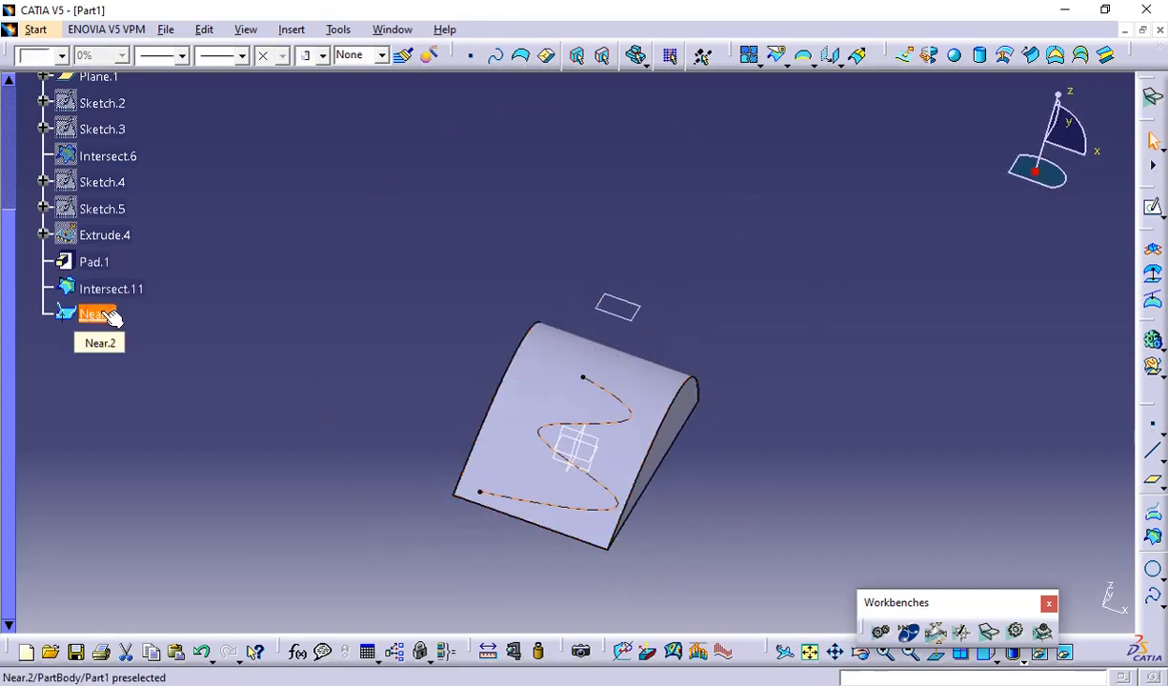
key("Delete")
key("Return")
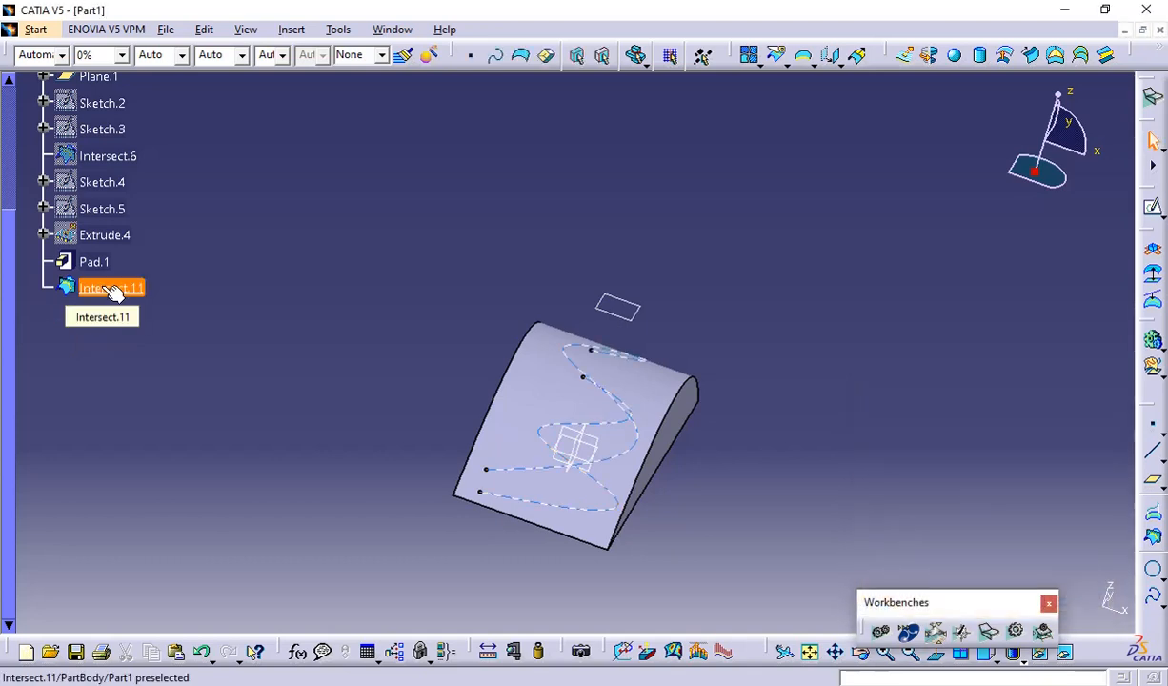
double_click(113, 291)
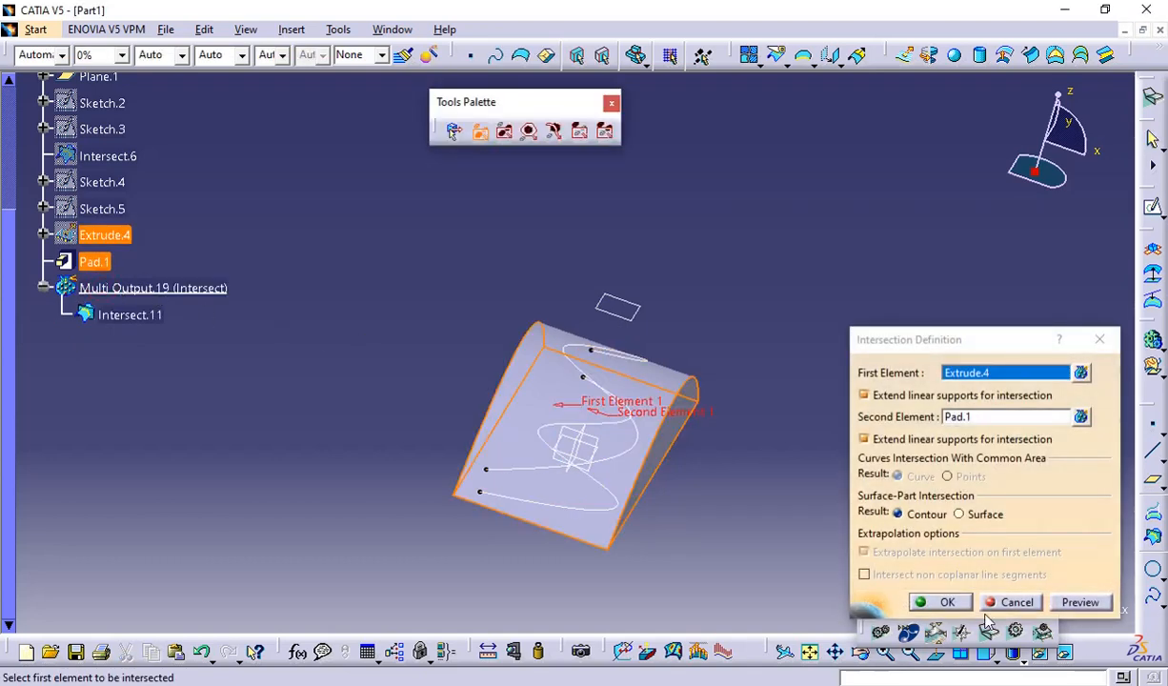
left_click(1012, 608)
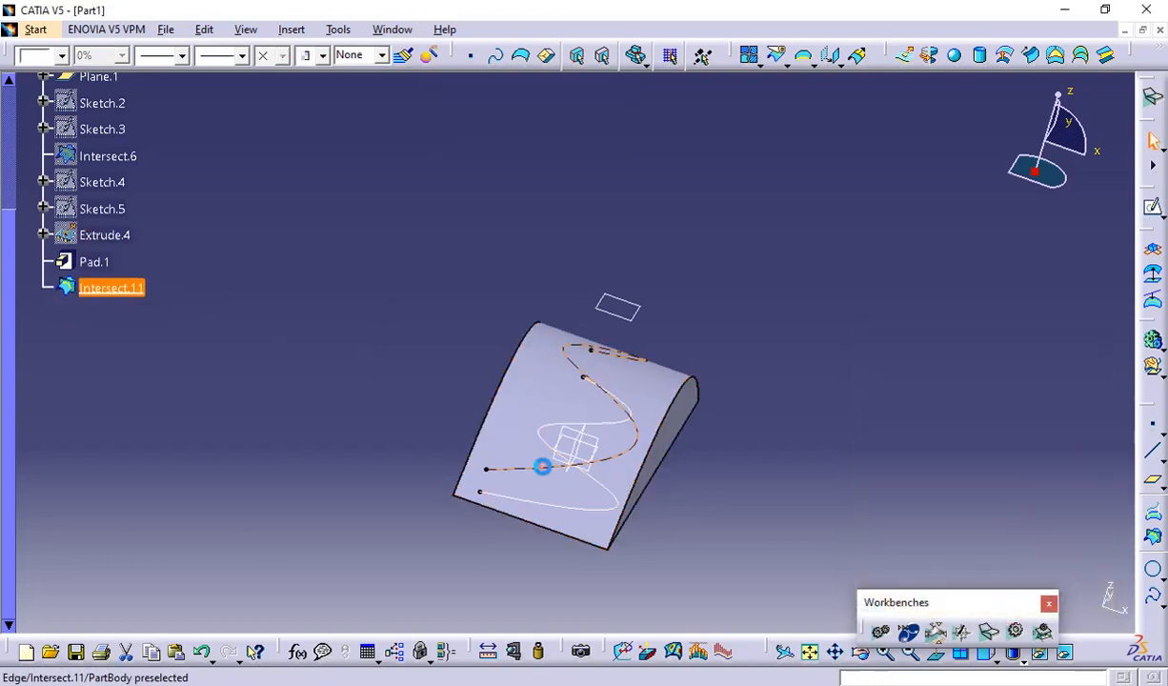
key("Delete")
key("Return")
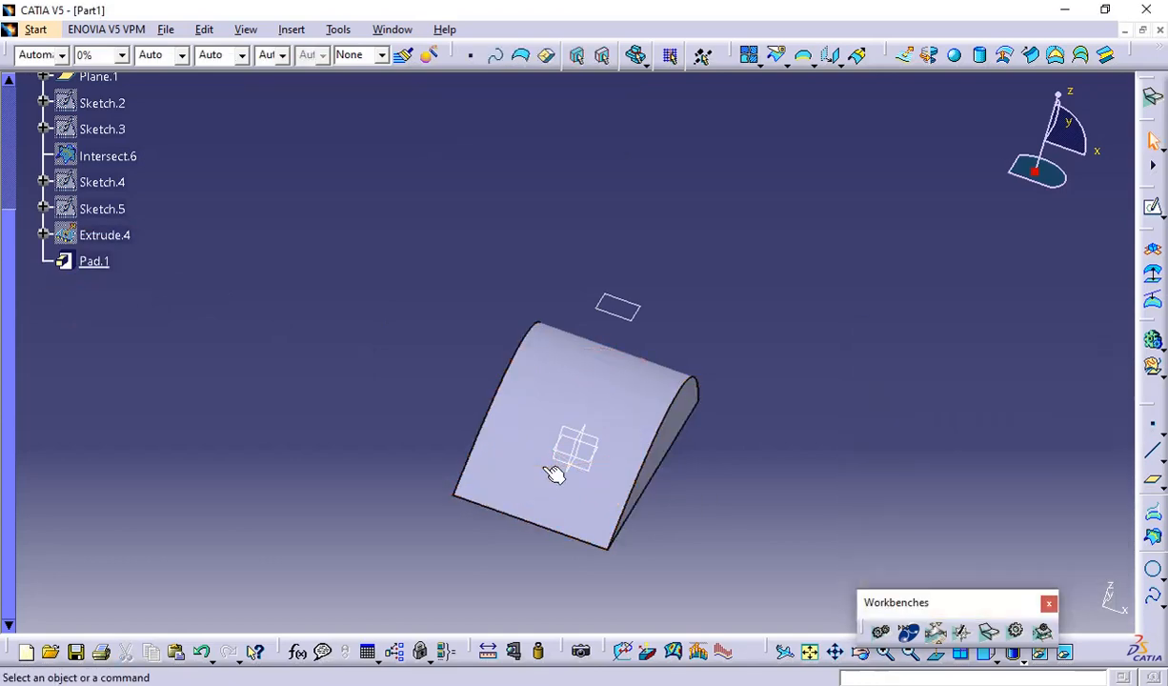
Step: Start an Intersection and show the hidden Extrude.4 surface so it is available for selection
left_click(1152, 536)
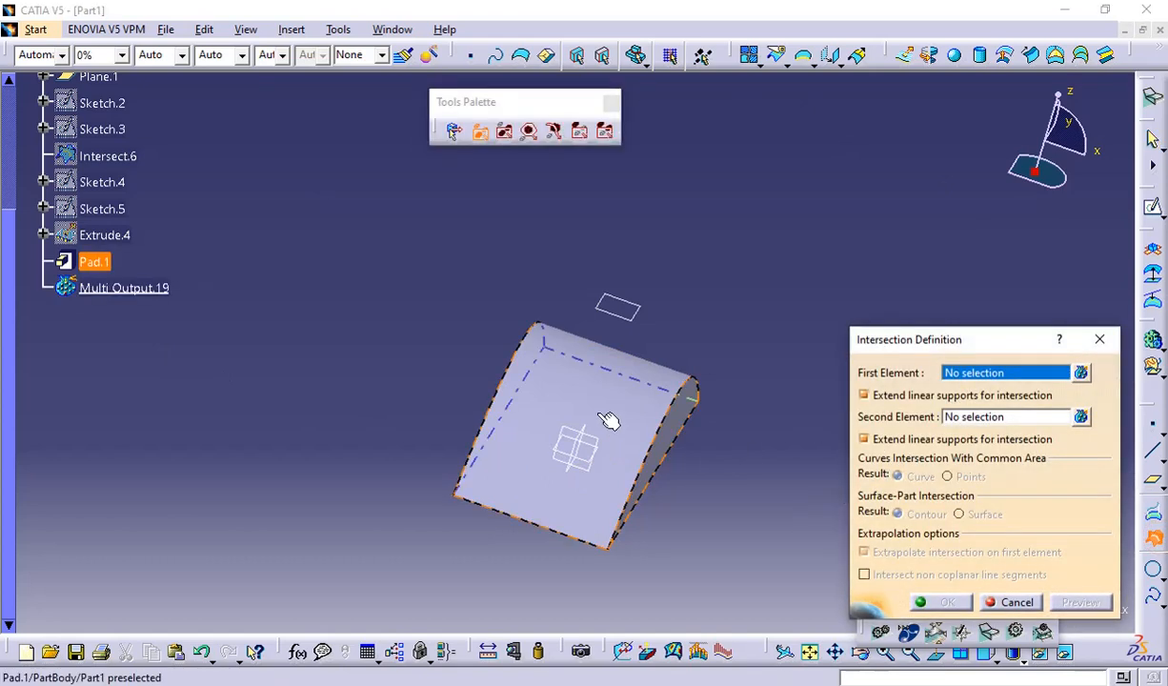
right_click(91, 233)
left_click(115, 271)
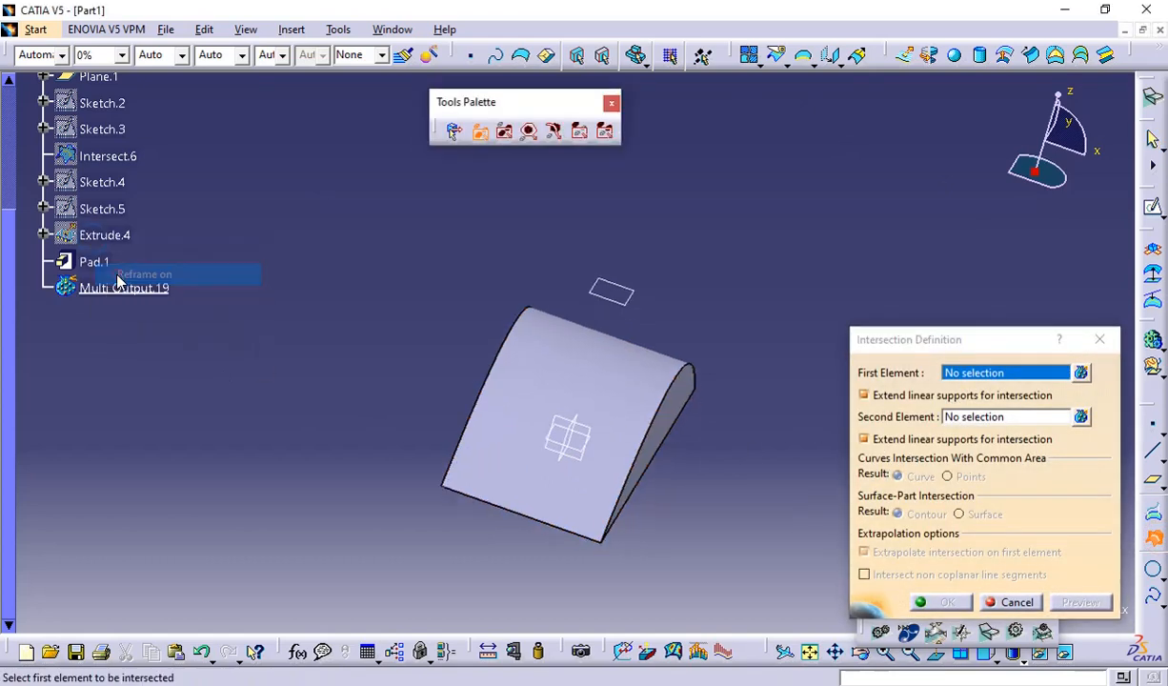
right_click(96, 236)
left_click(133, 292)
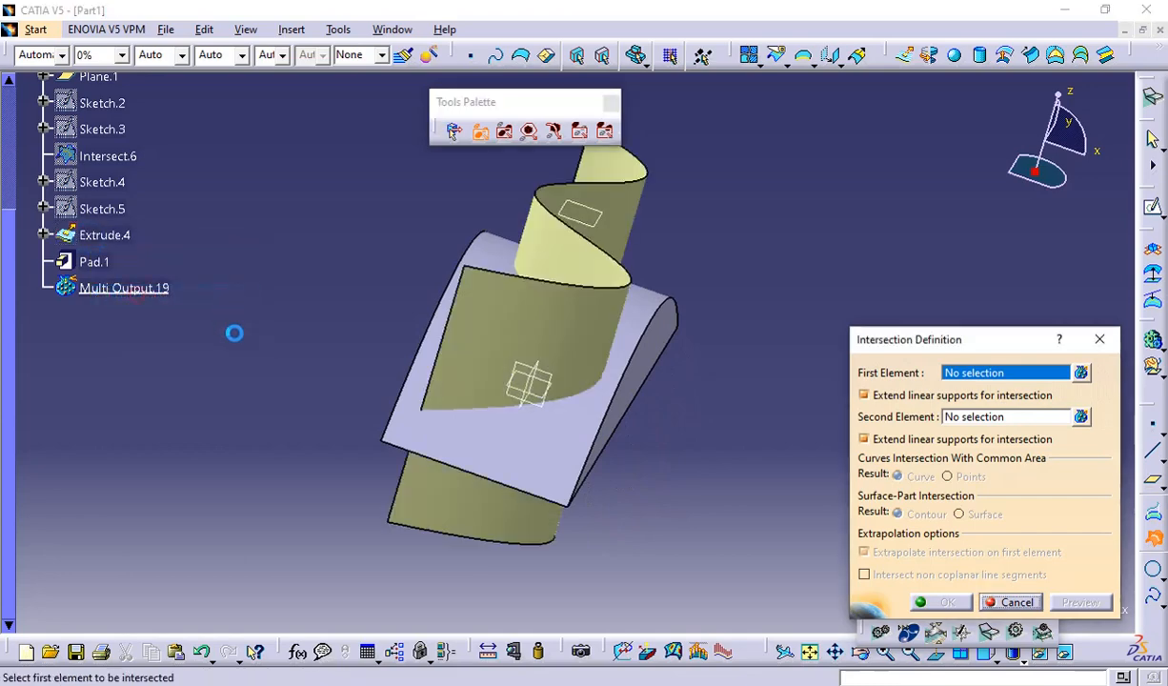
Step: Intersect the Extrude.4 surface with the Pad.1 solid, using Contour as the surface-part result
middle_click_drag(238, 507, 555, 360)
left_click(555, 360)
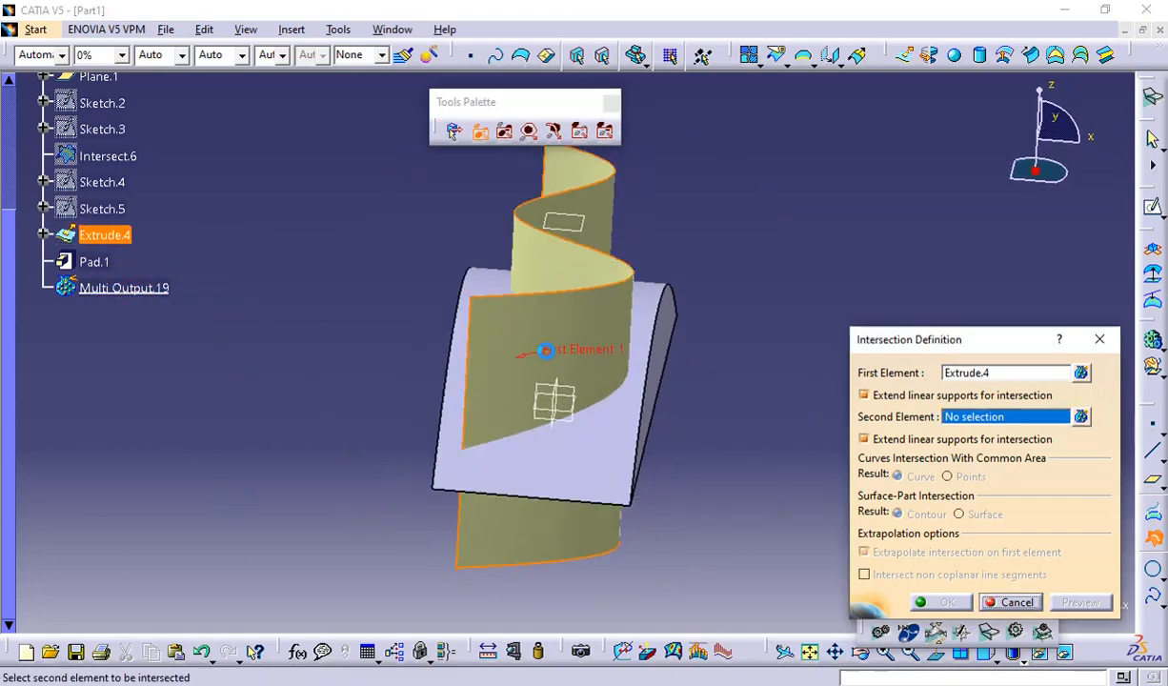
left_click(592, 452)
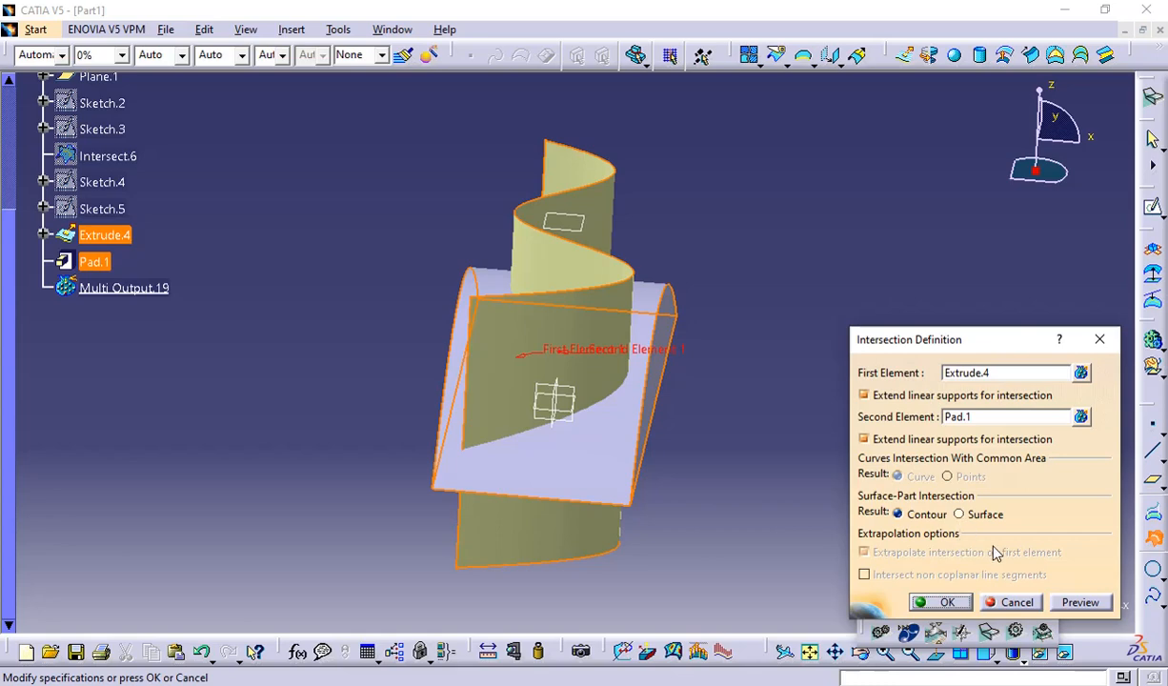
left_click(946, 603)
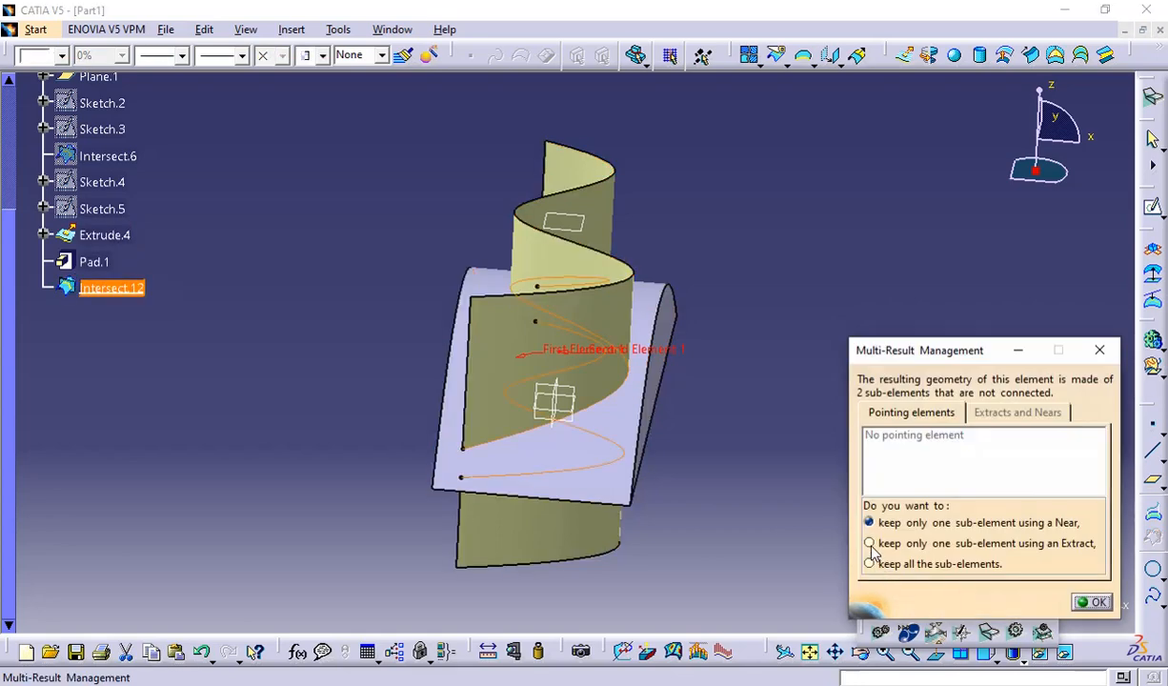
Step: Choose to keep only one sub-element using an Extract and pick the pad's flat base face as the element to extract
left_click(869, 542)
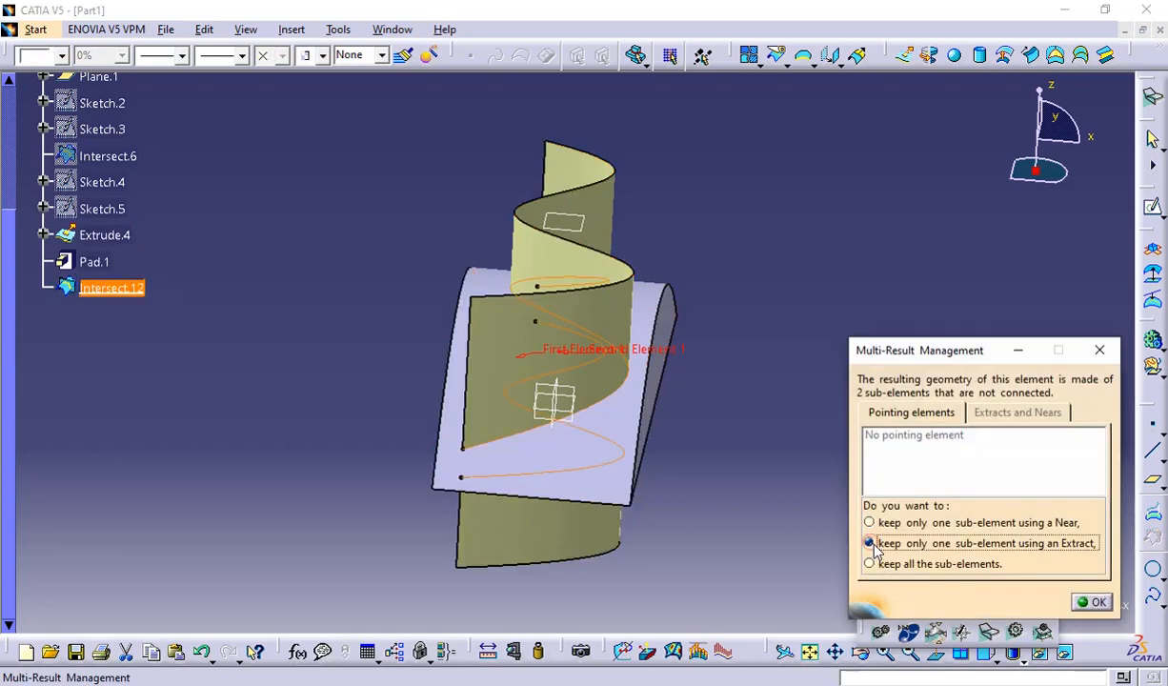
left_click(1084, 601)
middle_click_drag(367, 432, 664, 432)
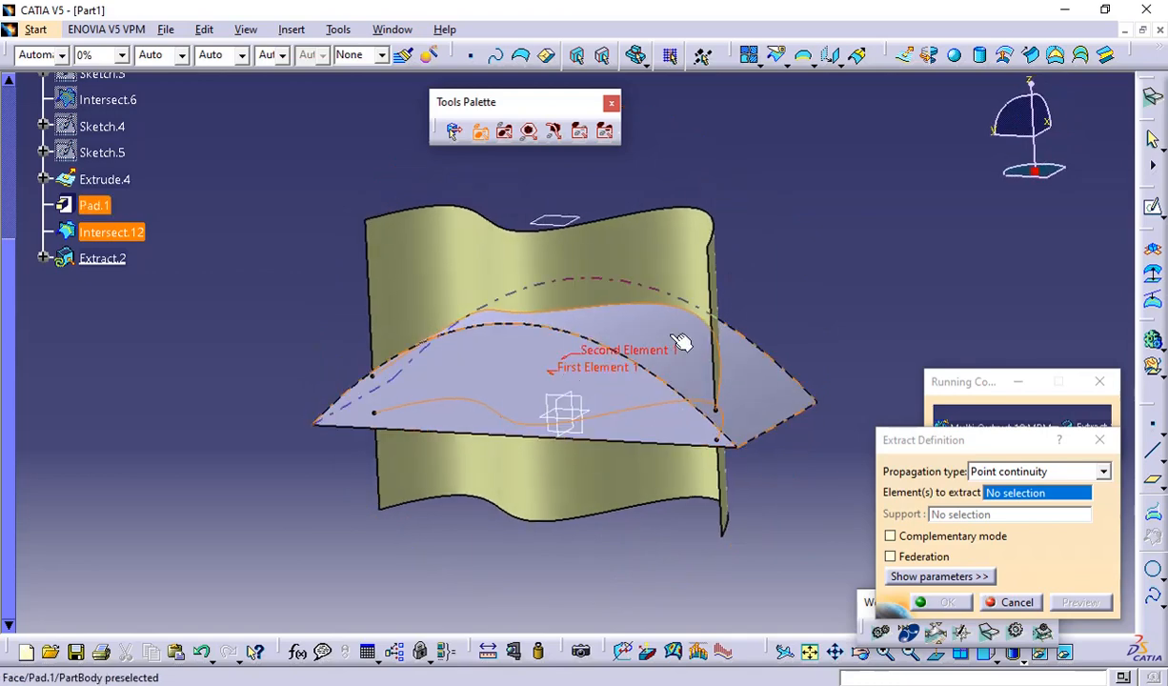
middle_click_drag(704, 440, 594, 269)
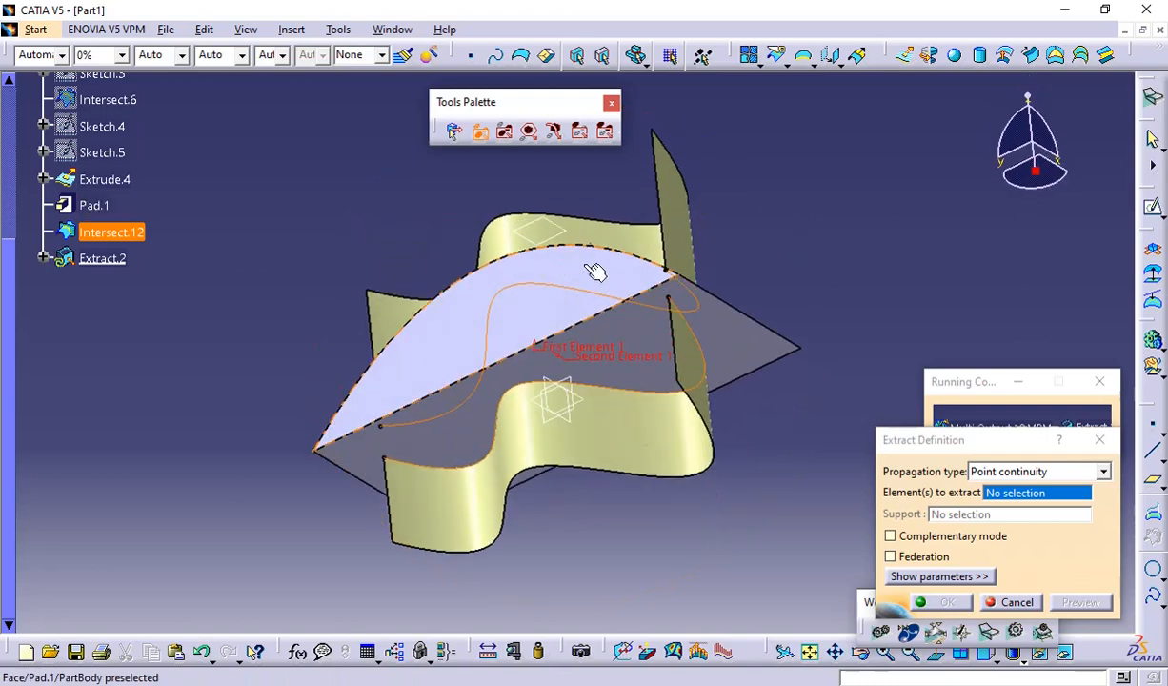
left_click(628, 340)
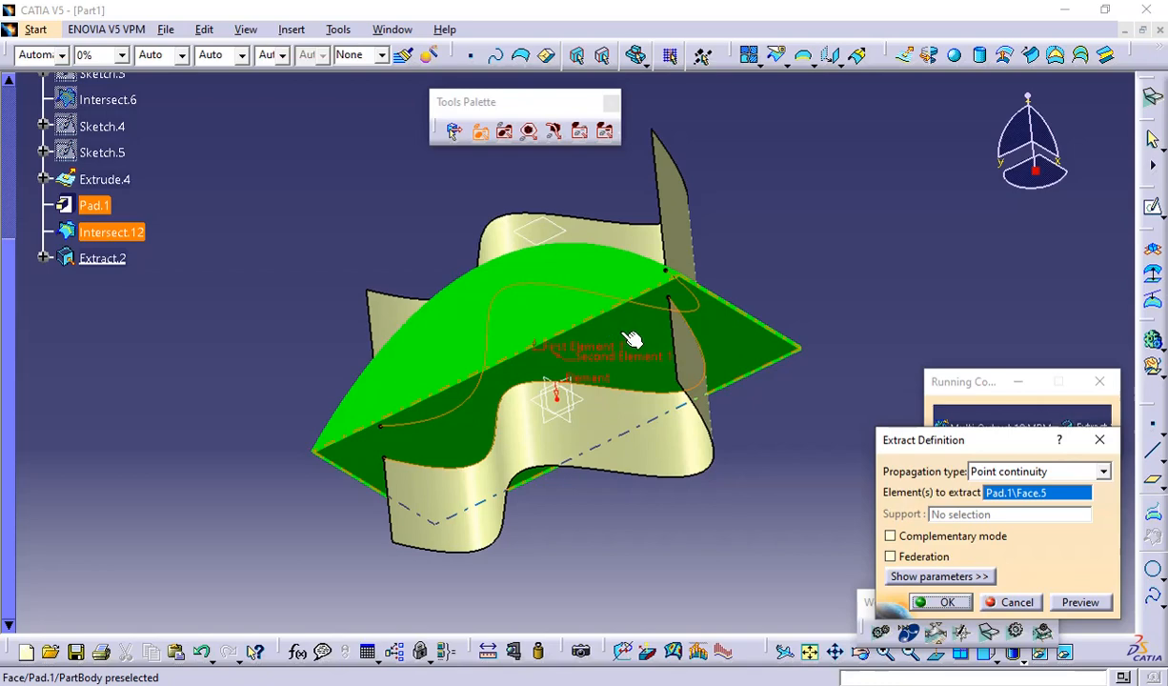
Step: Turn on Complementary mode for the extract and try Tangent continuity followed by No propagation
left_click(889, 535)
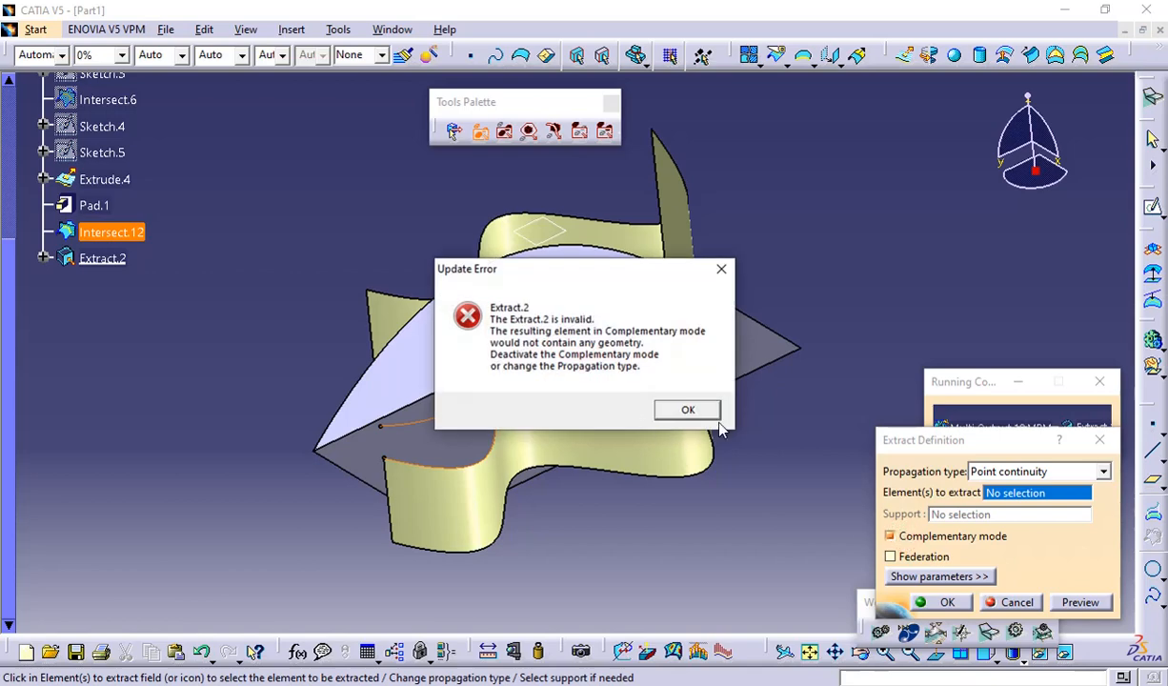
left_click(688, 410)
left_click(1104, 471)
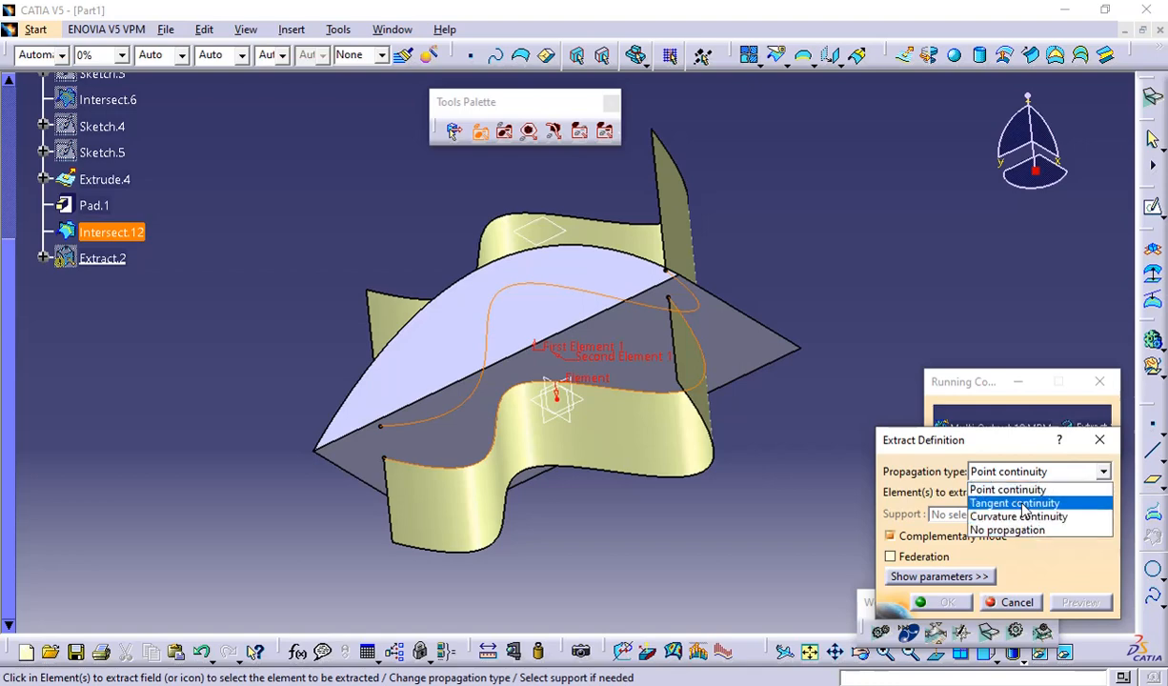
left_click(1017, 503)
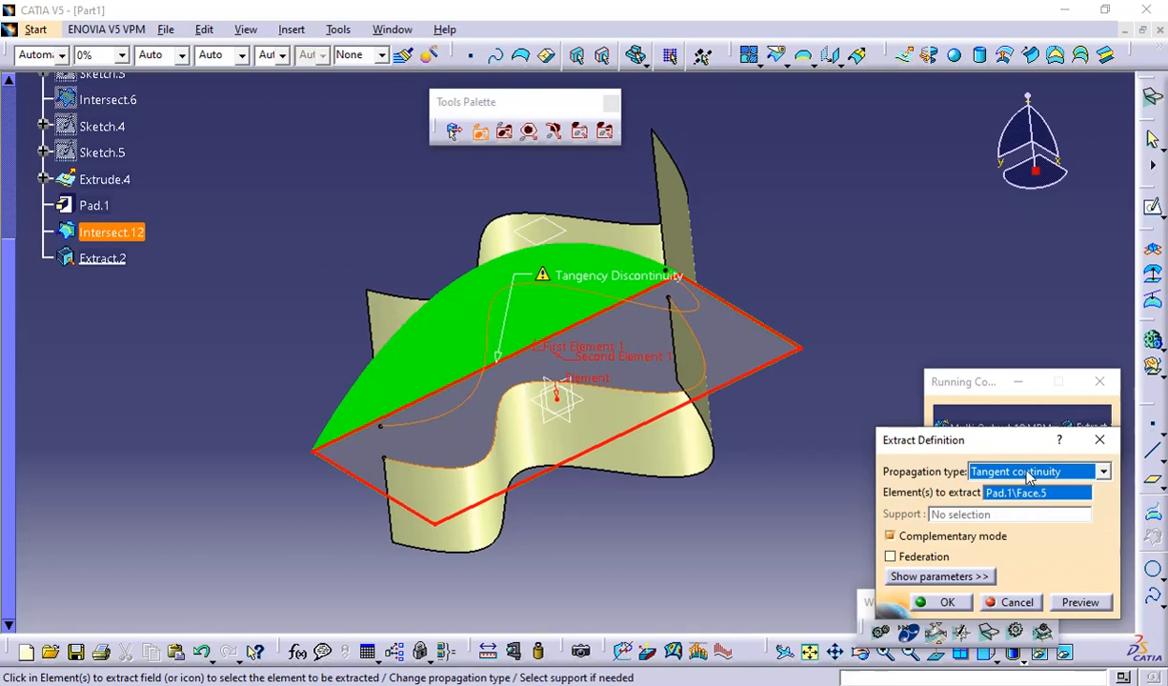
left_click(1028, 477)
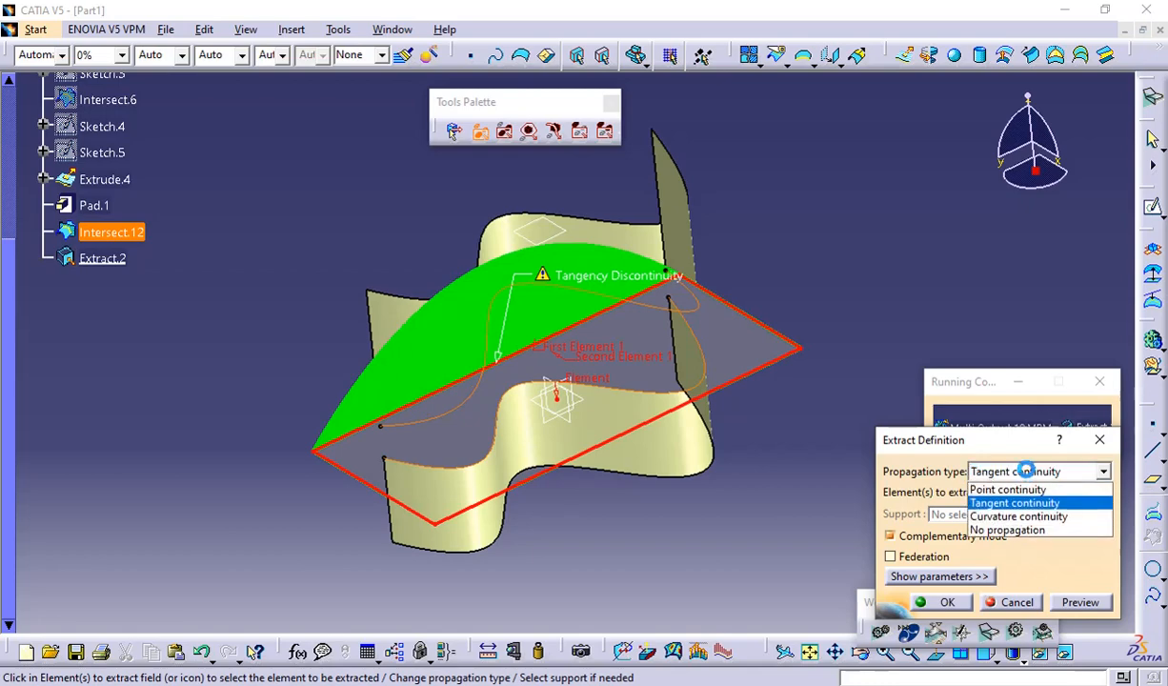
left_click(1023, 530)
middle_click_drag(817, 352, 602, 503)
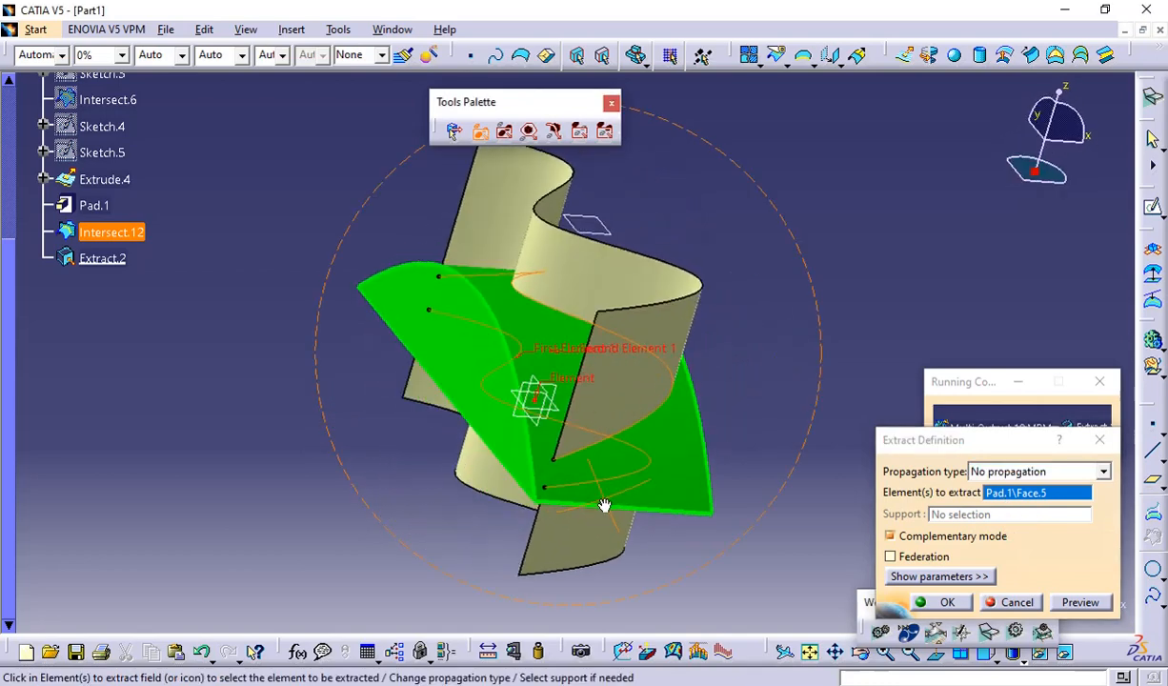
Step: Preview the complementary extract with Tangent continuity, and try Point continuity as the propagation type
left_click(1000, 472)
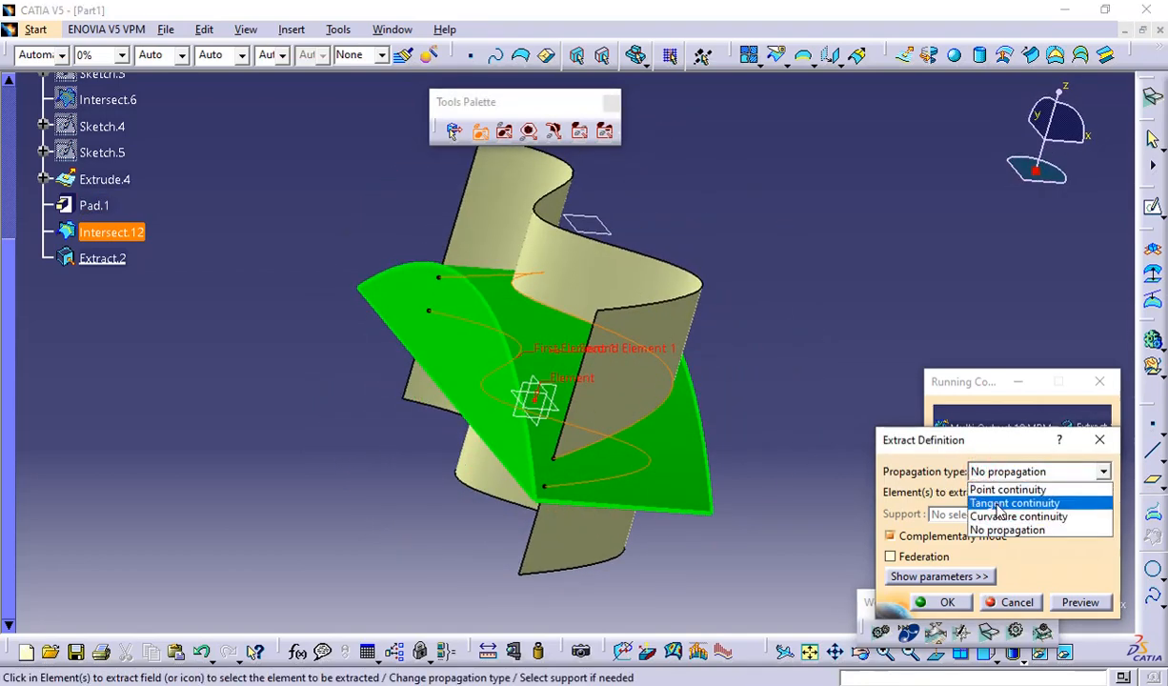
left_click(997, 503)
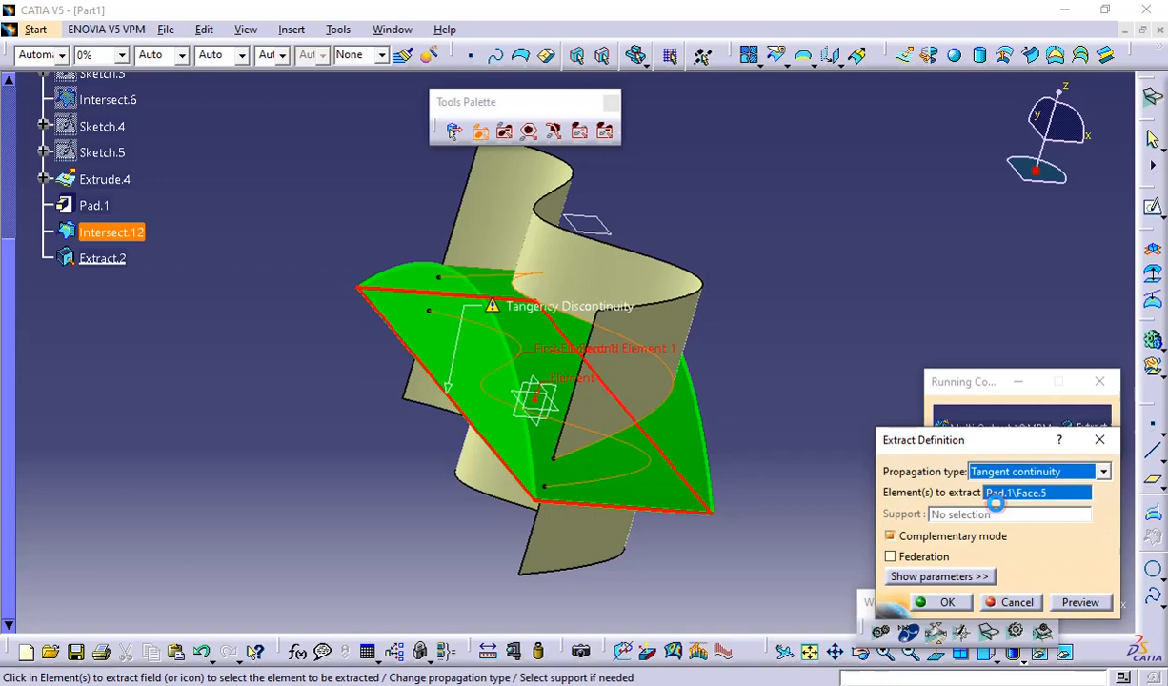
left_click(681, 439)
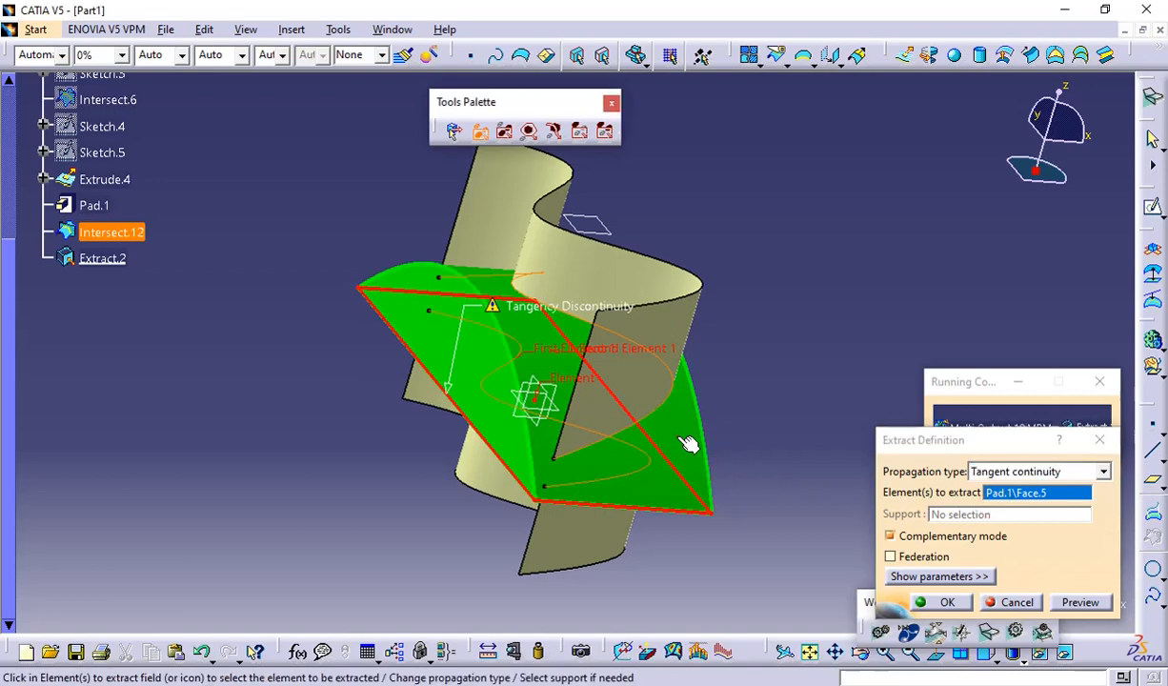
left_click(1080, 603)
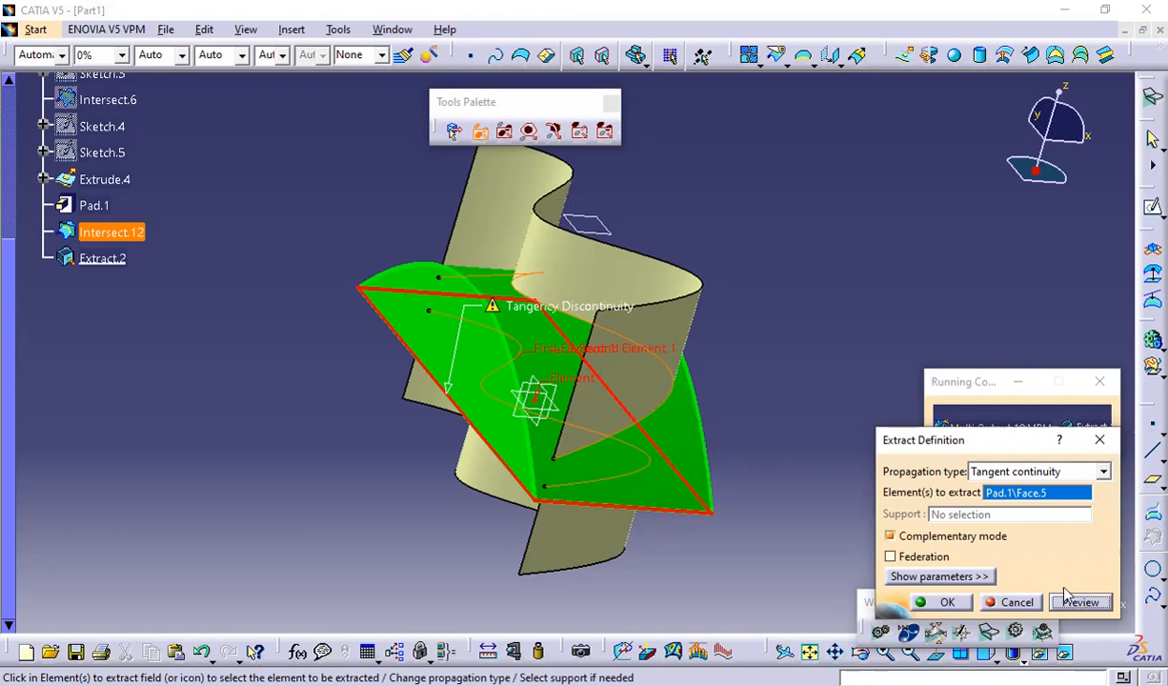
left_click(1038, 472)
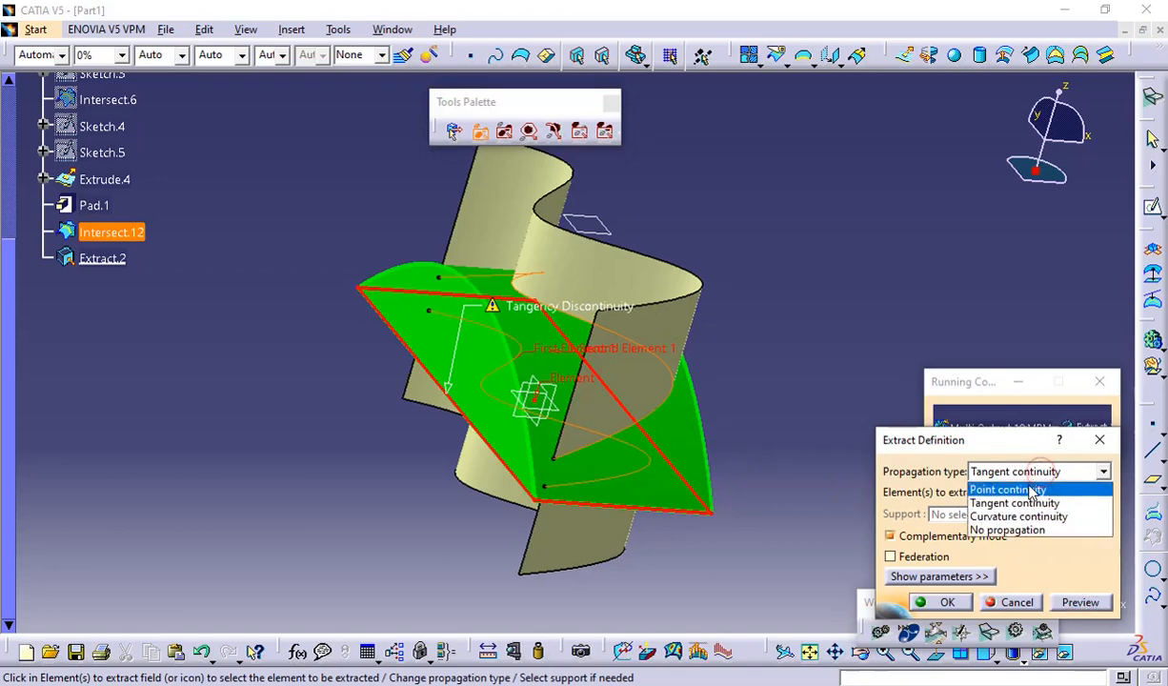
left_click(1010, 487)
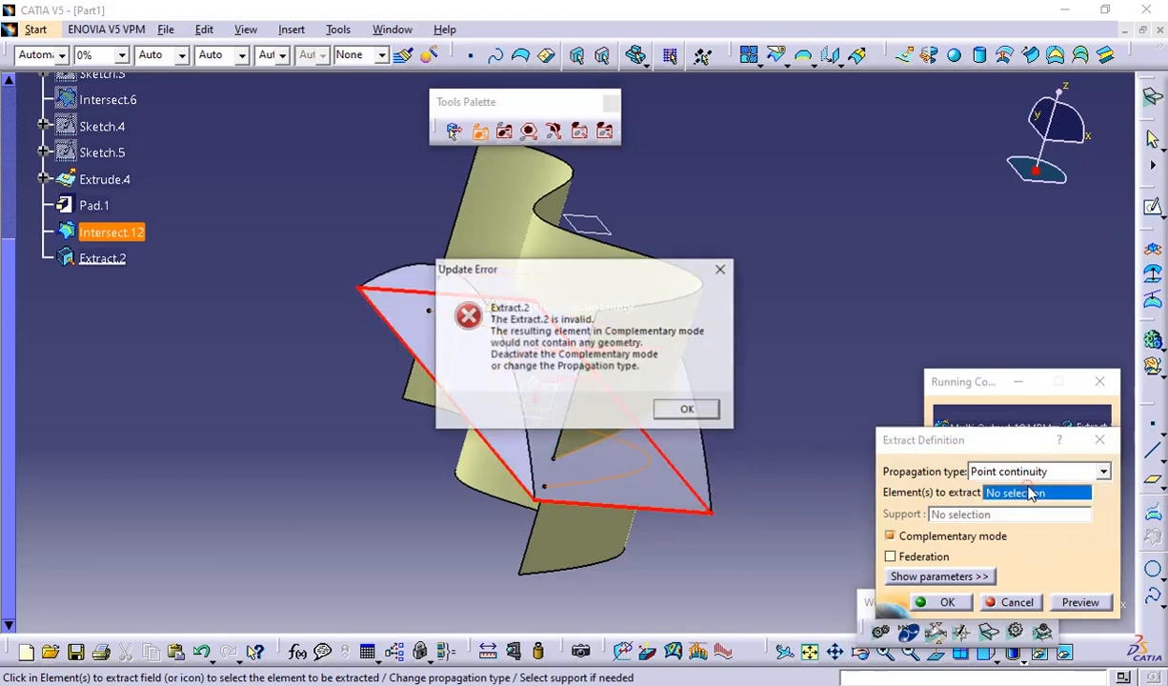
left_click(690, 409)
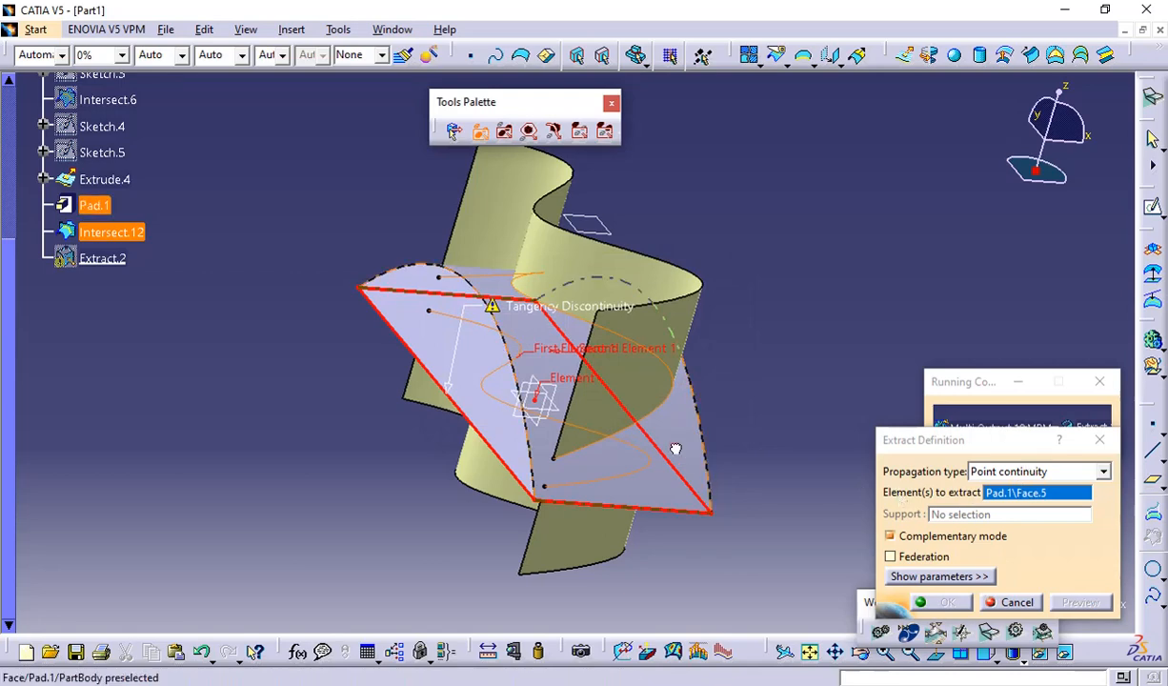
Step: Set the extract's propagation type to No propagation and inspect the complementary faces from below
left_click(991, 470)
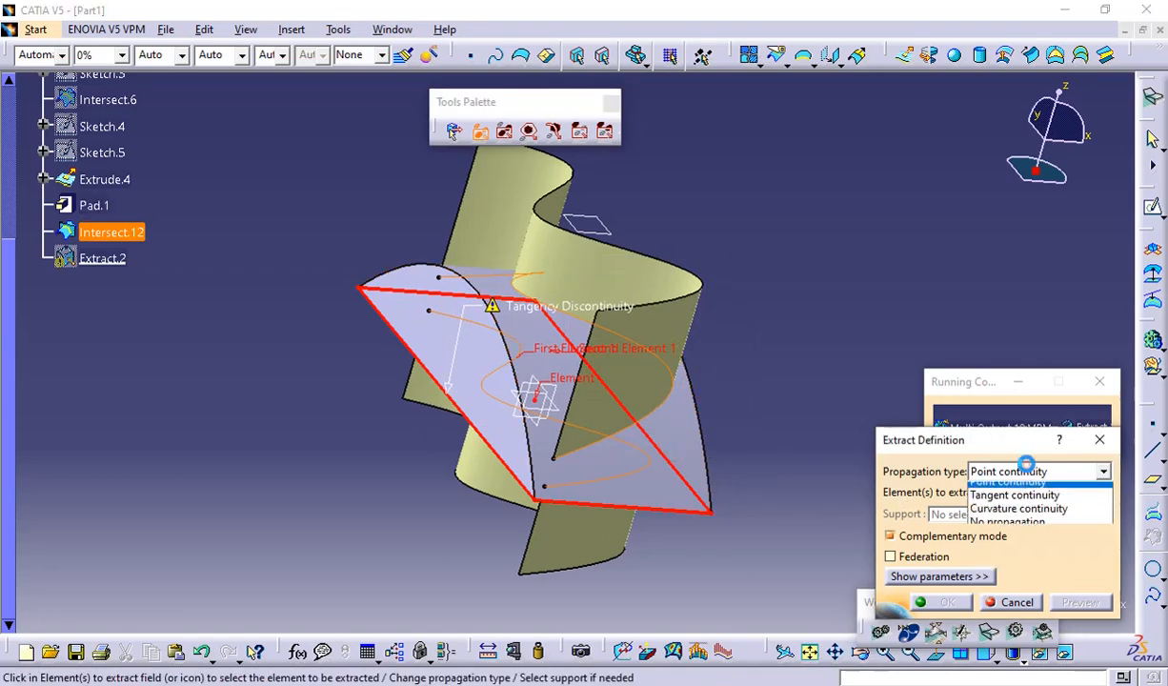
left_click(1010, 531)
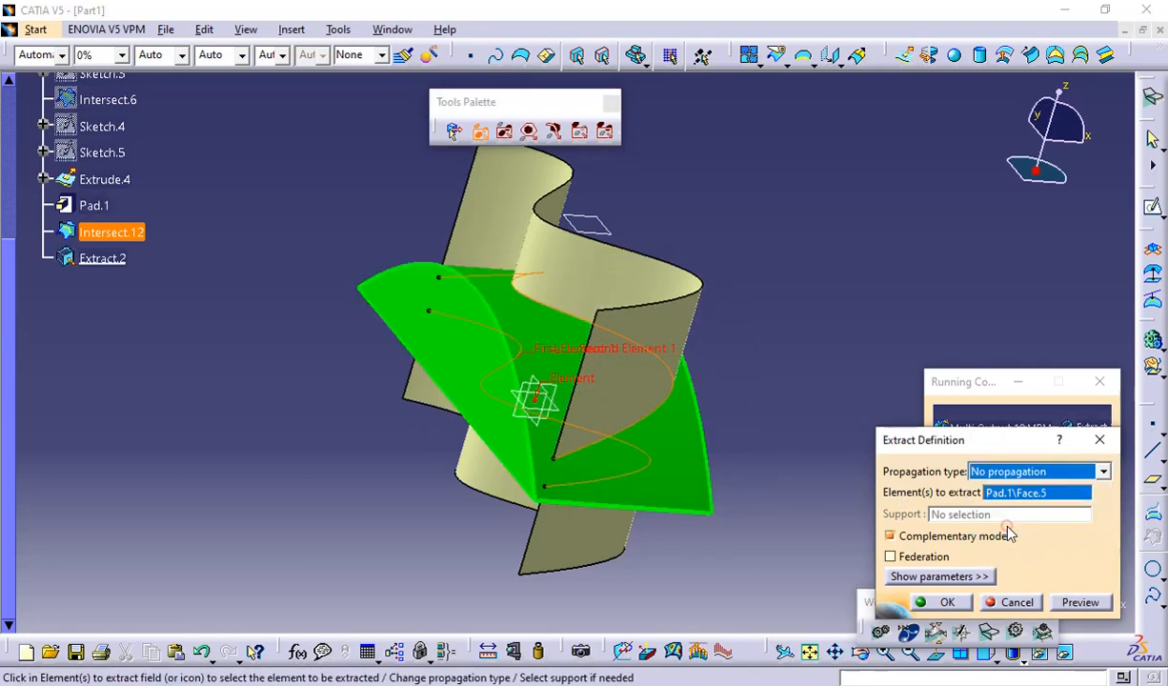
middle_click_drag(804, 473, 819, 414)
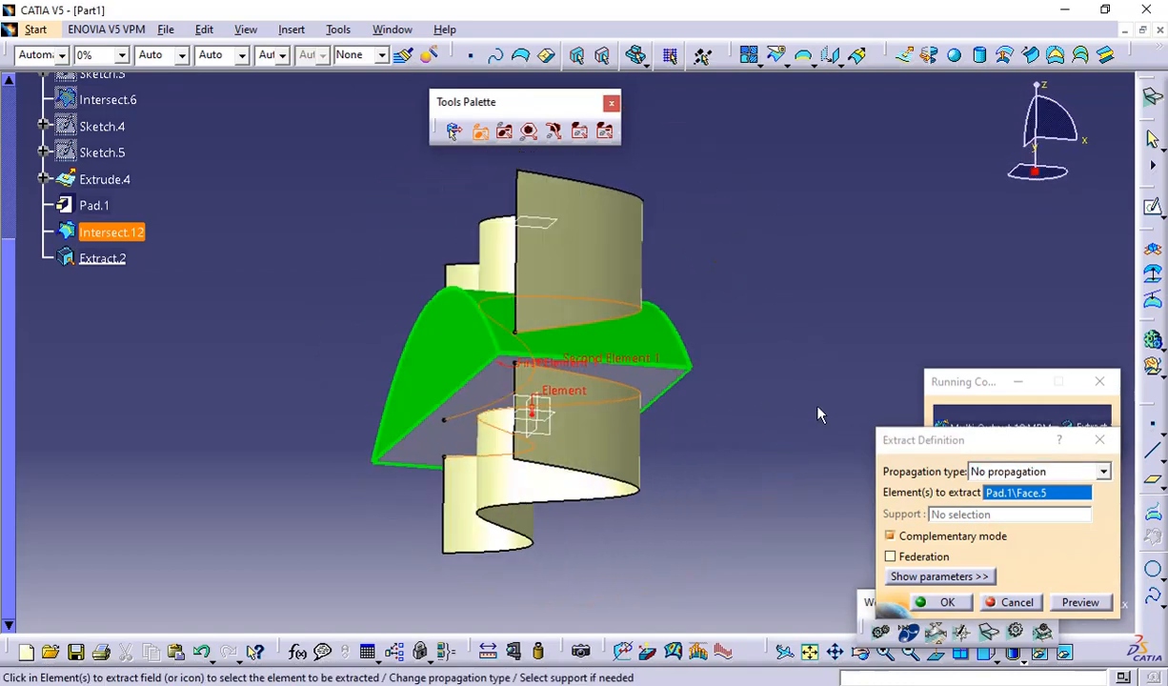
Step: Try the extract's Federation option and show its threshold parameters, cancelling the extract definition
left_click(906, 560)
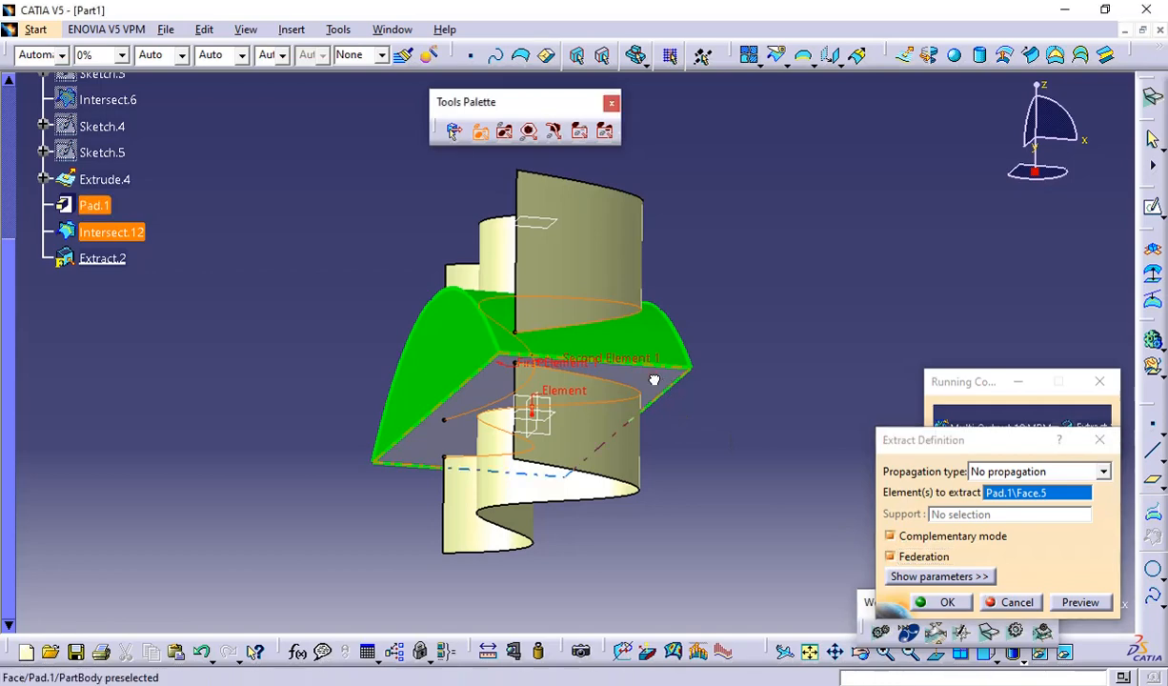
left_click(912, 563)
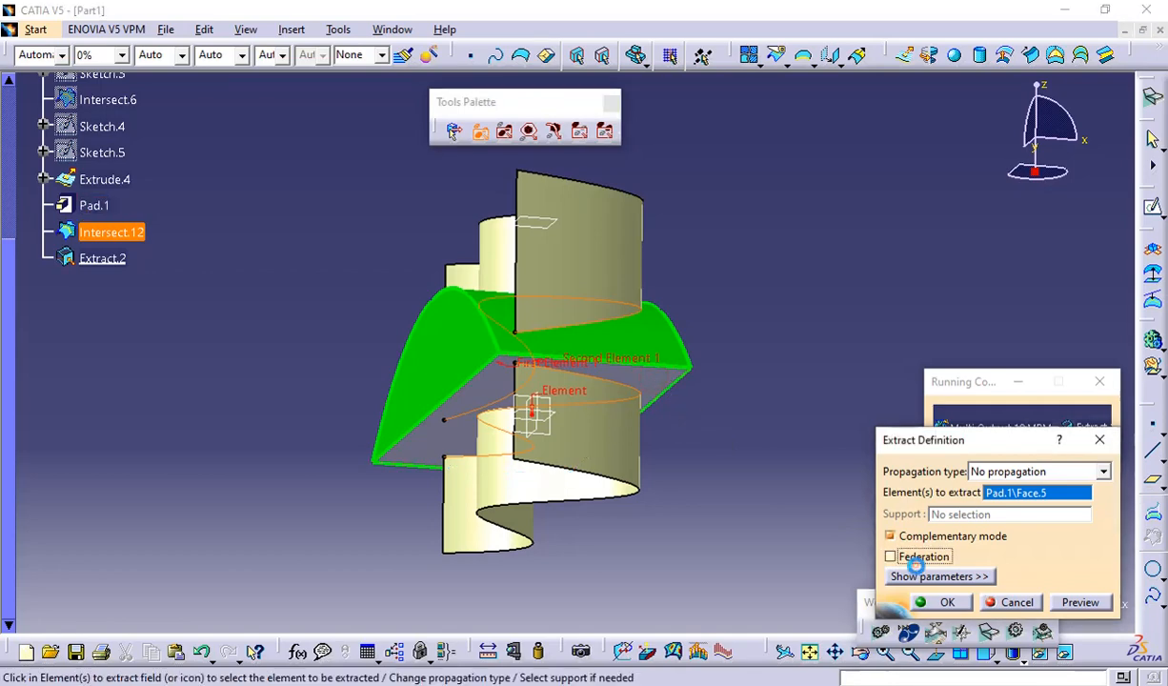
left_click(918, 577)
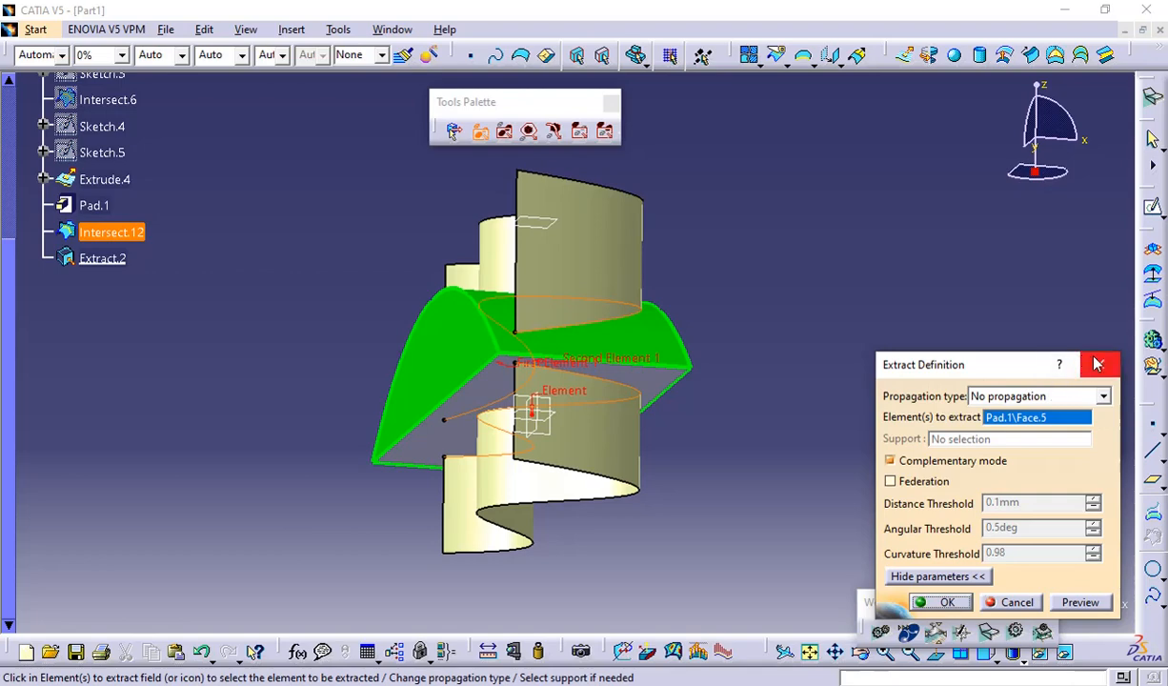
left_click(1096, 363)
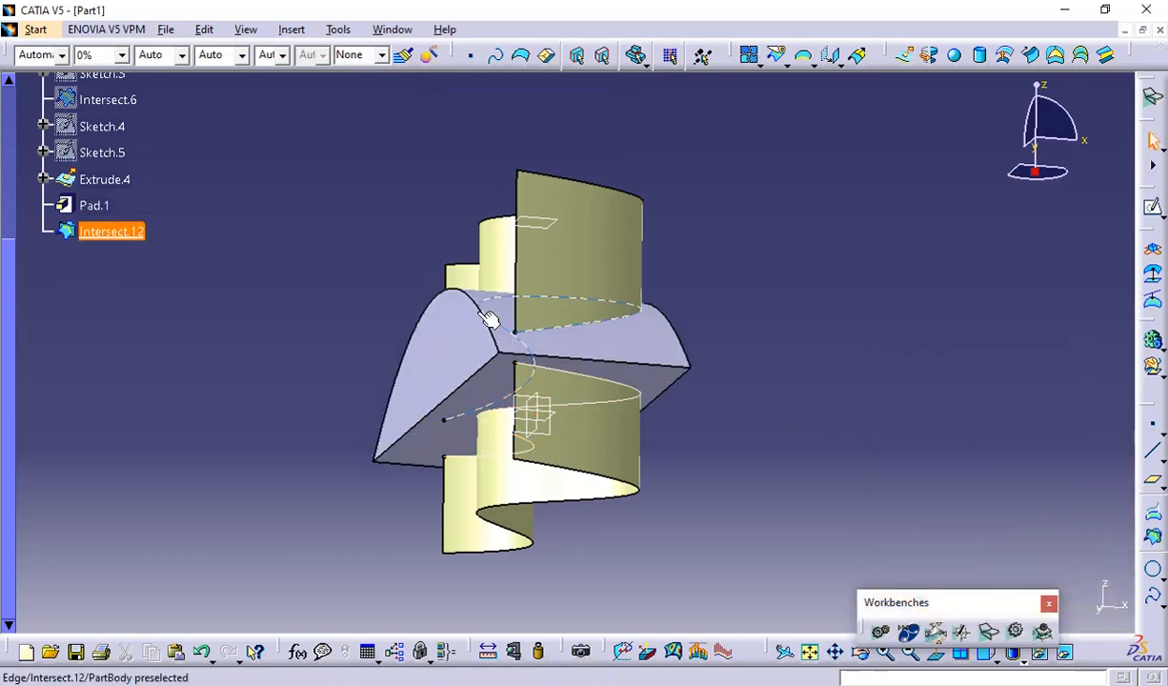
Step: Hide the Extrude.4 surface so that only the pad and the intersection curves are displayed
middle_click_drag(487, 318, 895, 283)
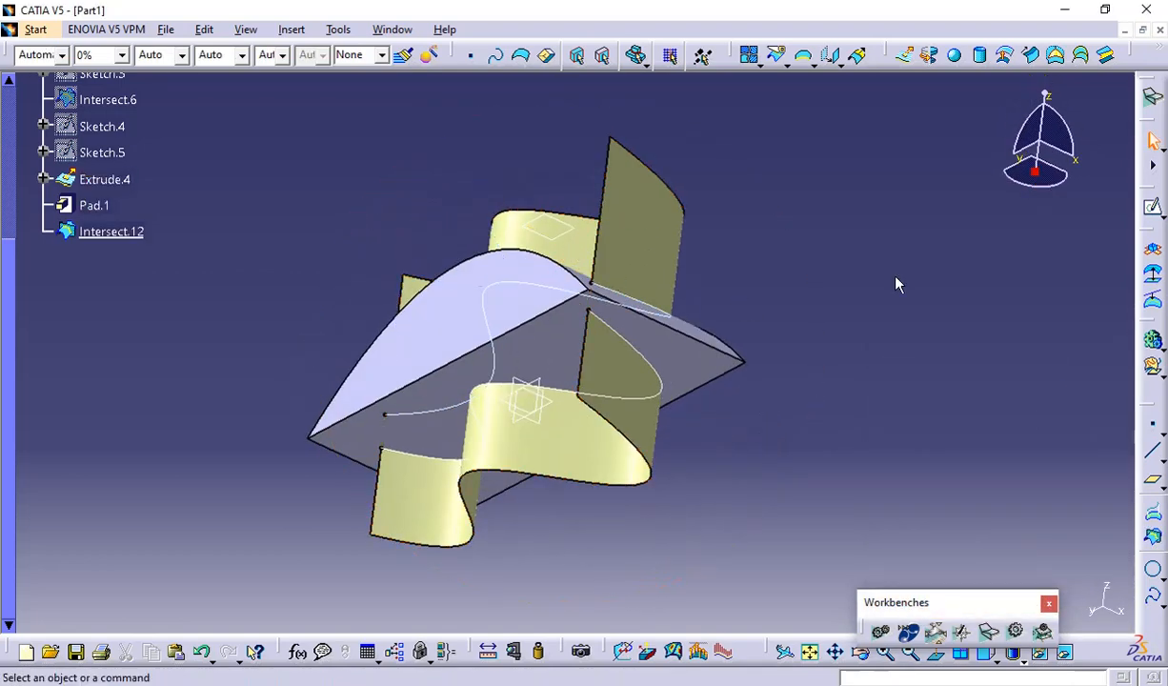
scroll(195, 266, "up", 2)
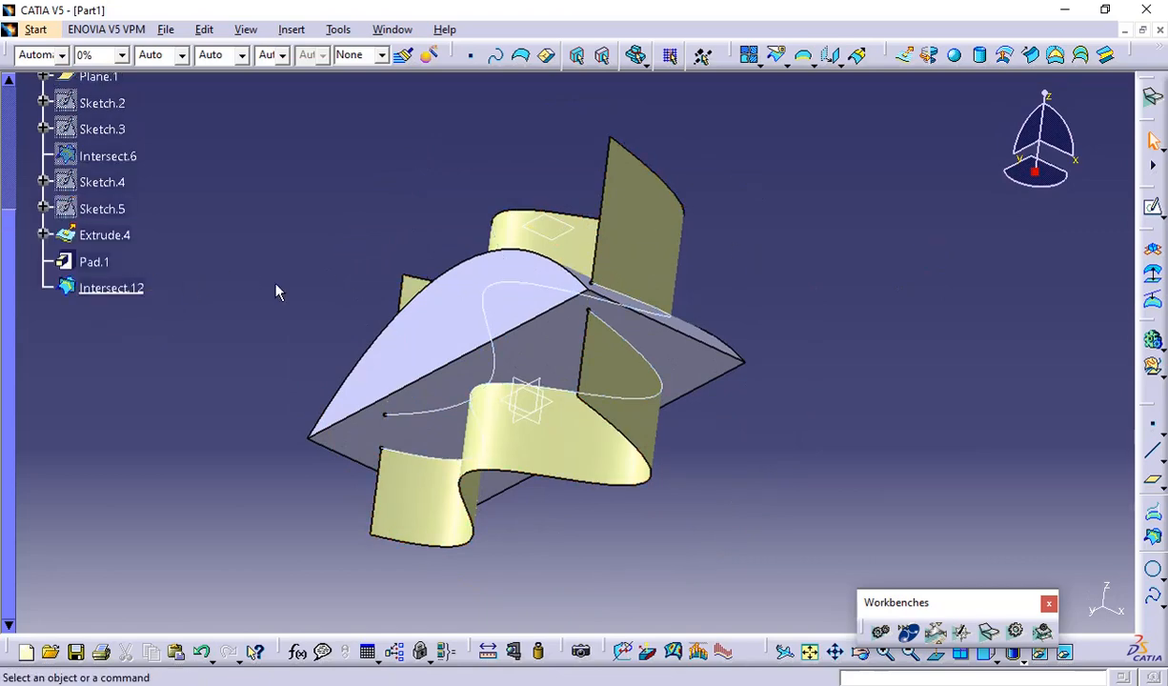
middle_click_drag(464, 219, 533, 315)
right_click(86, 234)
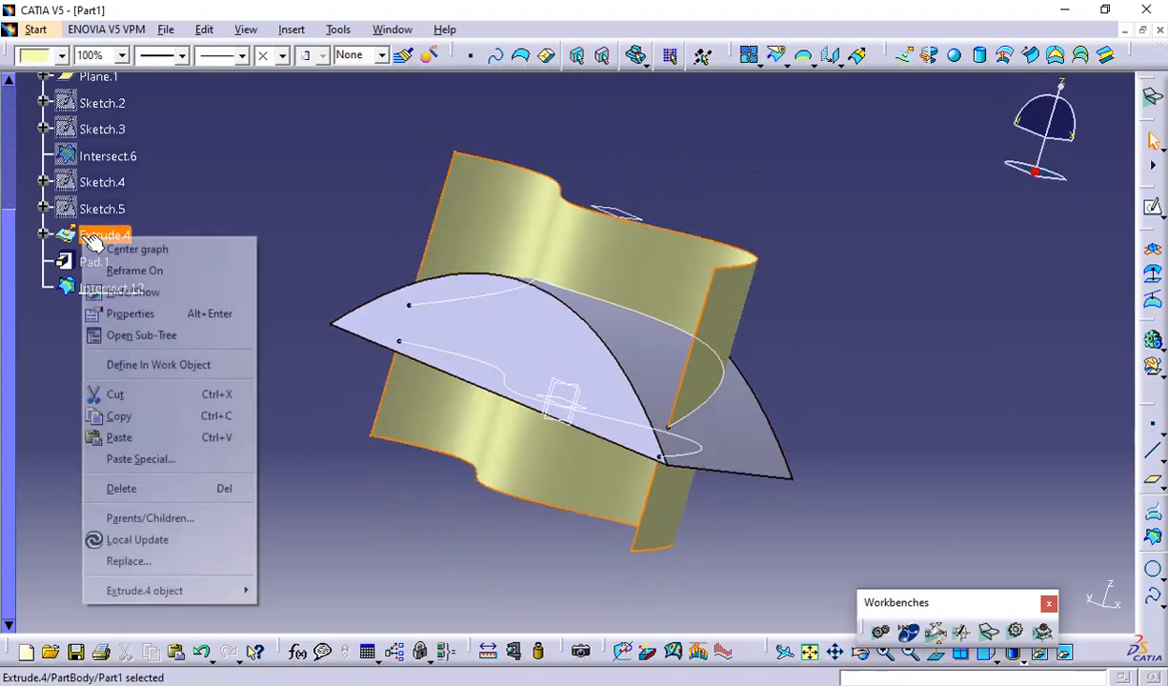
left_click(114, 291)
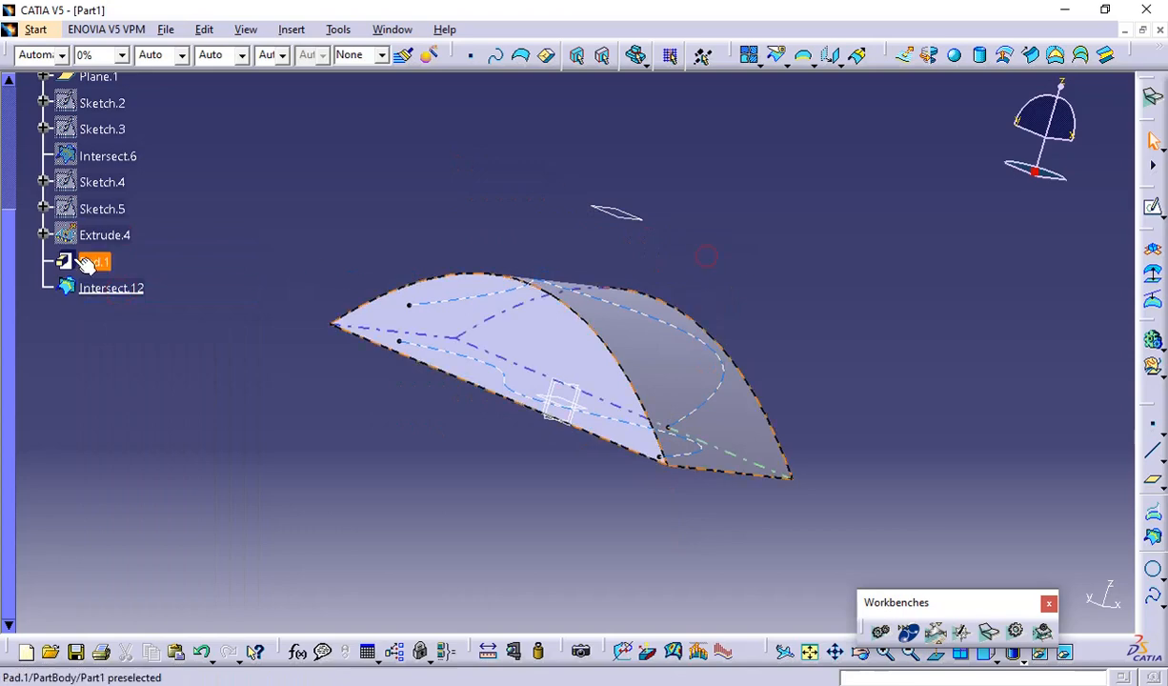
Step: Reopen the Intersect.12 definition to review its elements and Contour result, and accept it
double_click(111, 287)
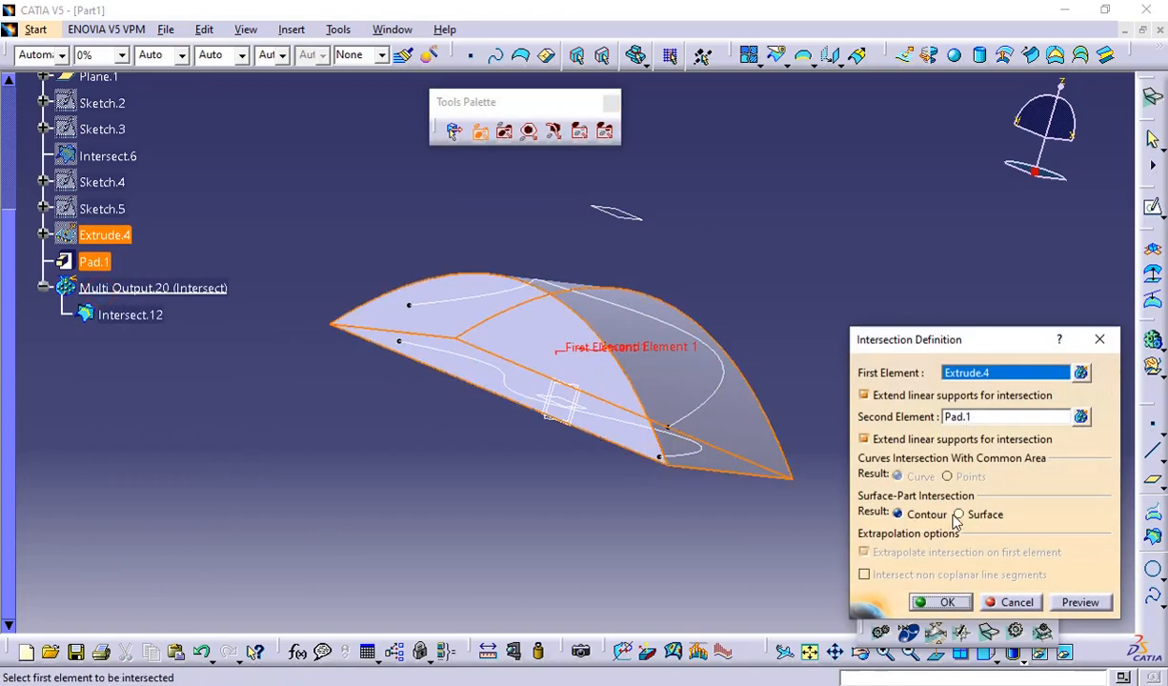
left_click(946, 602)
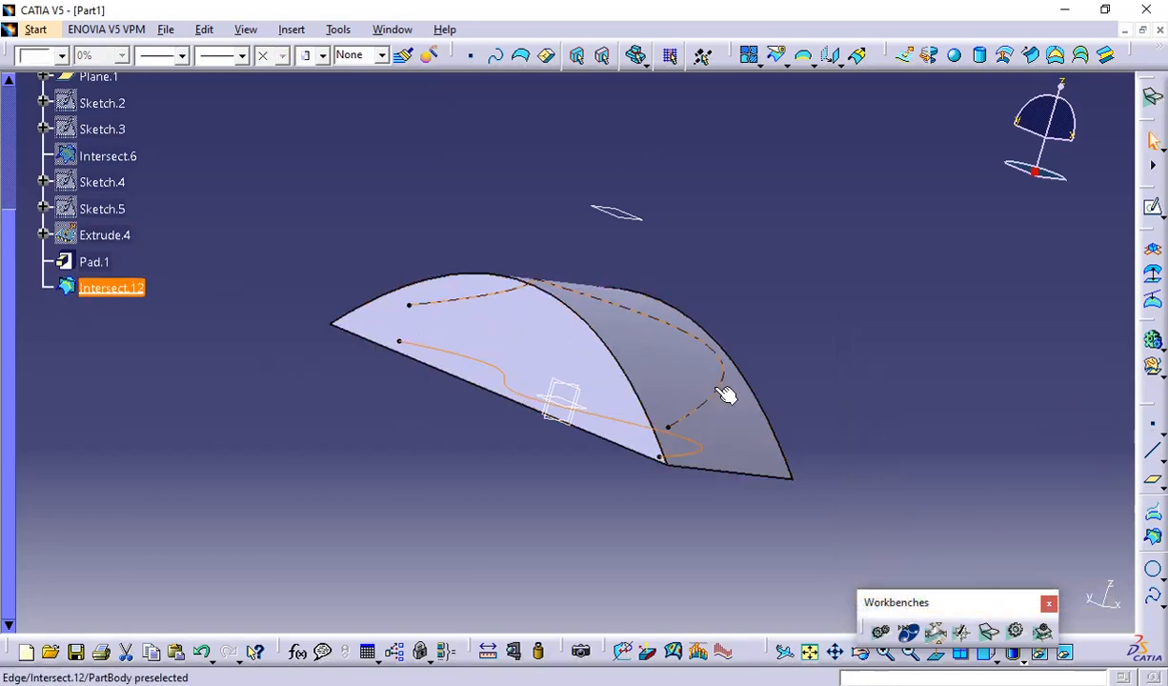
Step: Delete the Intersect.12 curves and, with a new intersection definition open, show the Extrude.4 surface
key("Delete")
key("Return")
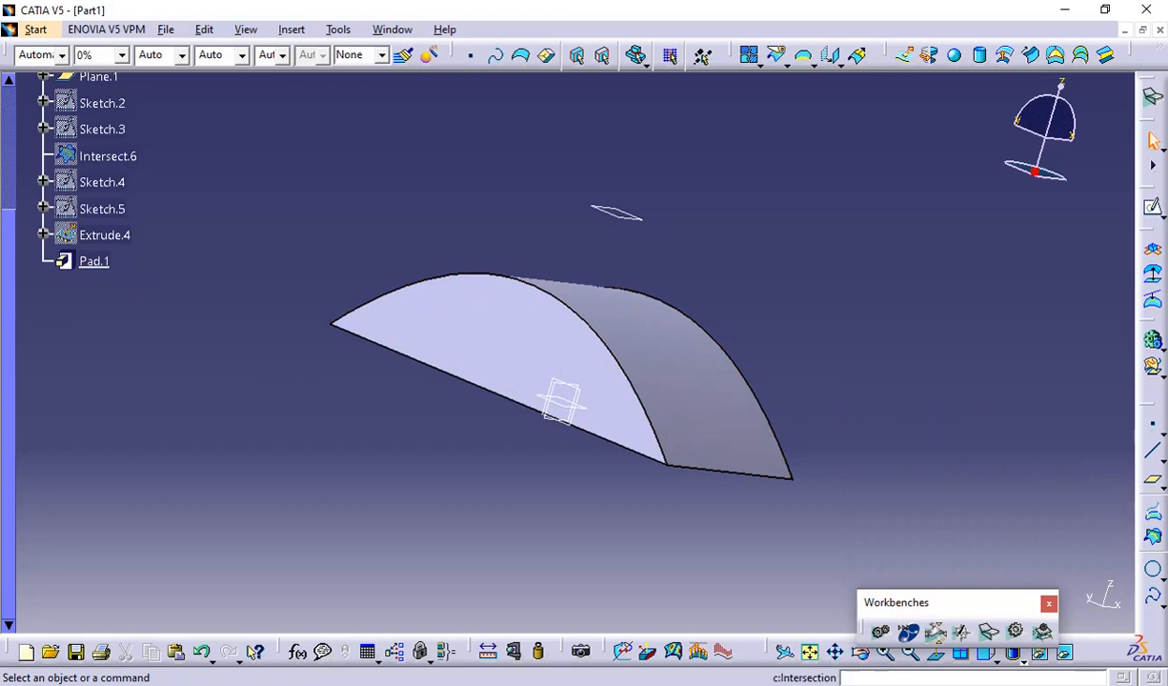
left_click(1153, 537)
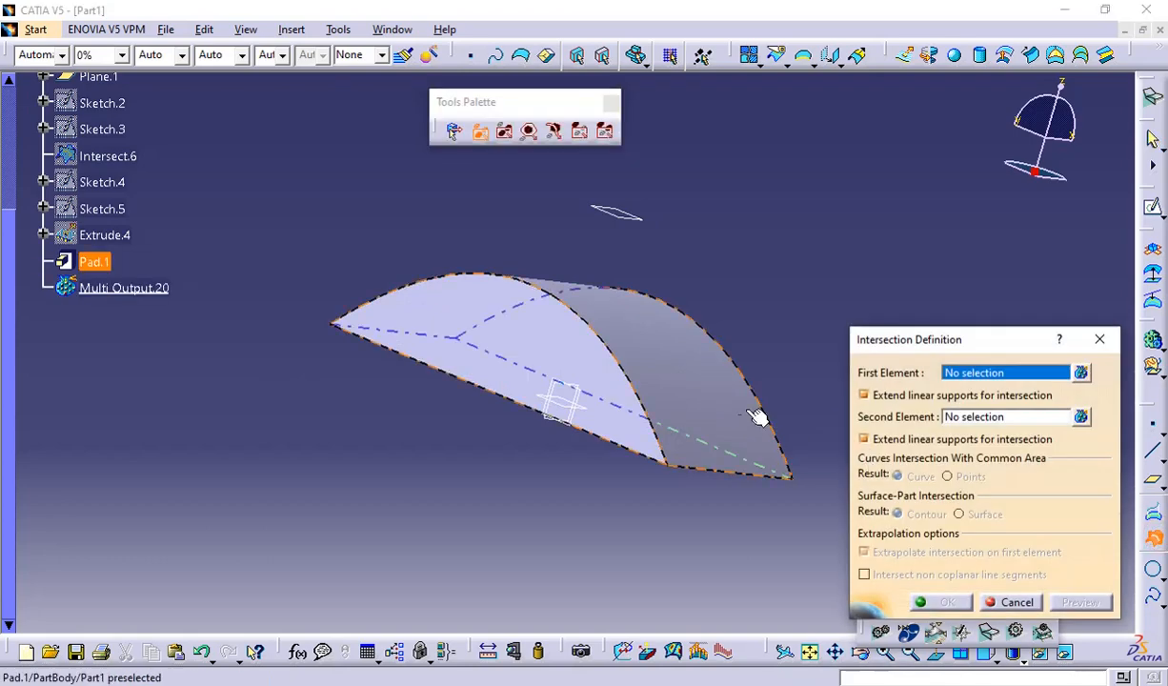
right_click(73, 231)
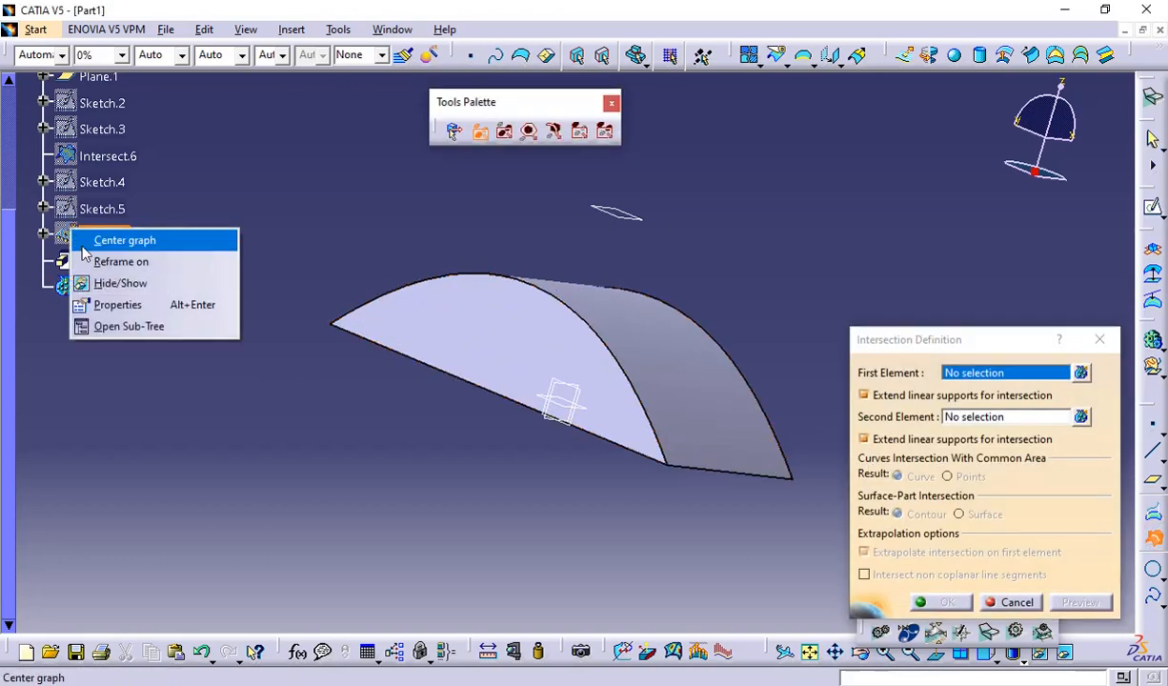
left_click(120, 285)
Step: Intersect Extrude.4 with Pad.1 using the Contour result and keep all the sub-elements
left_click(683, 362)
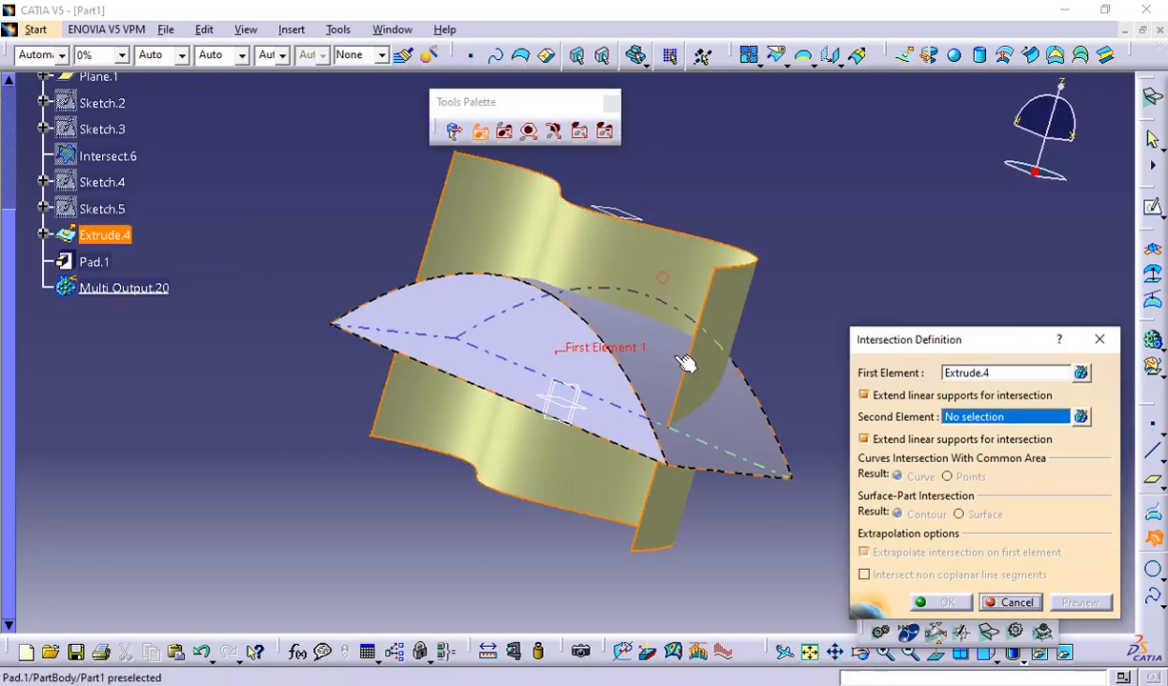
left_click(683, 362)
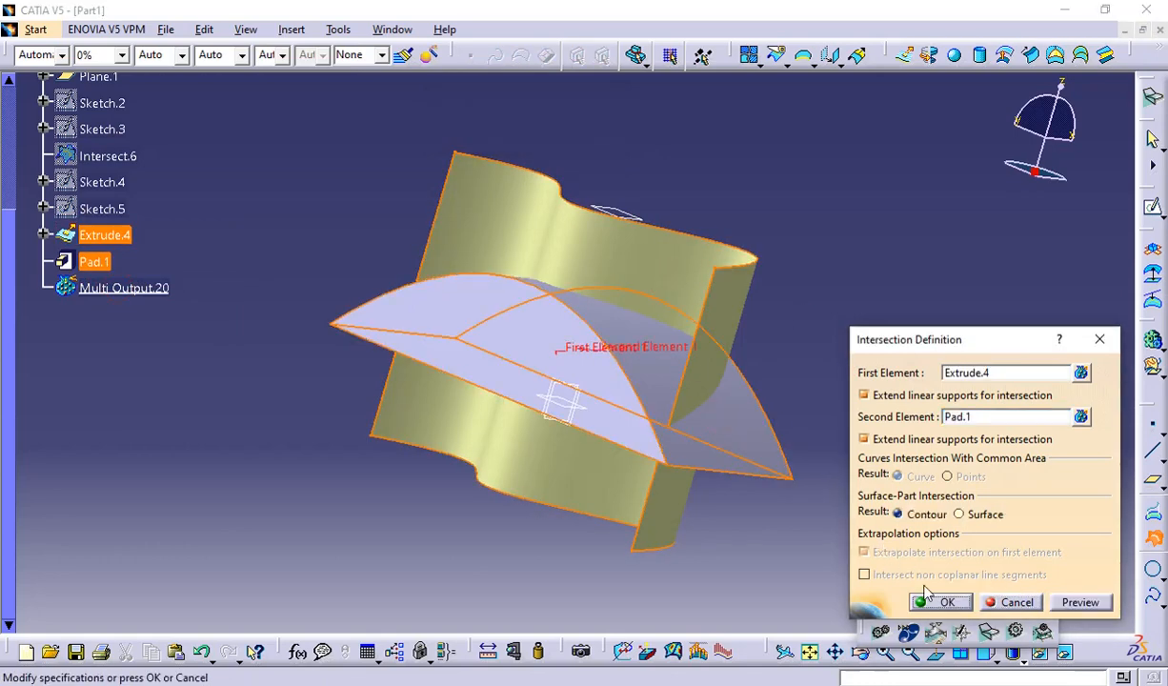
left_click(938, 603)
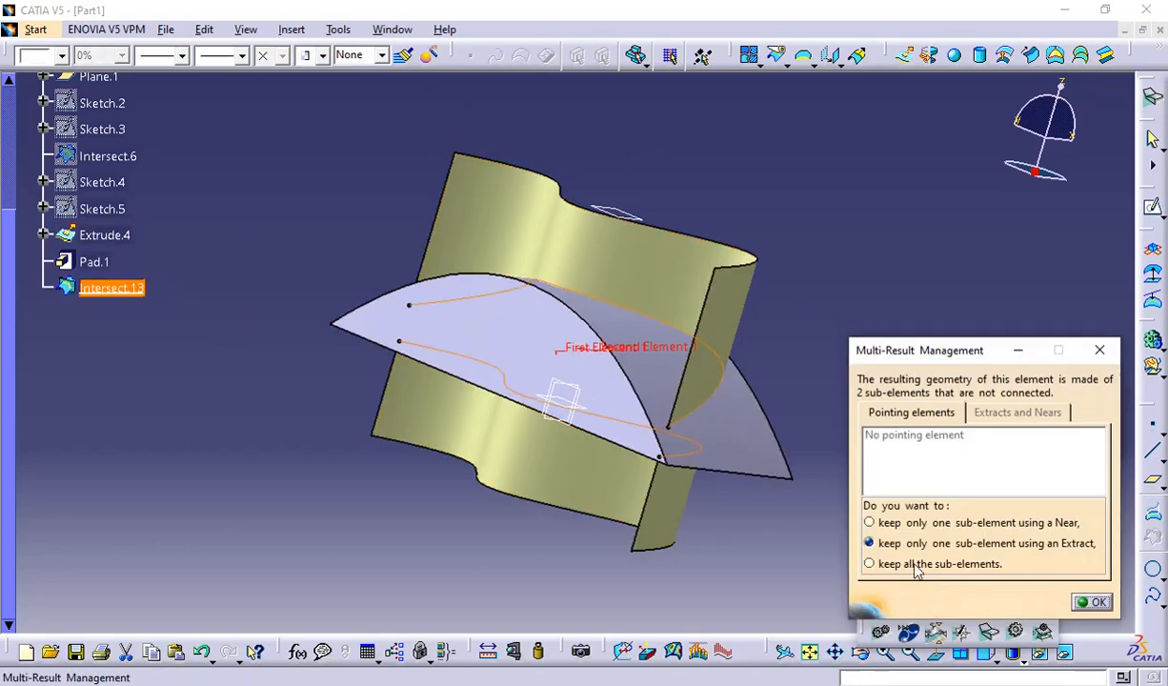
left_click(900, 567)
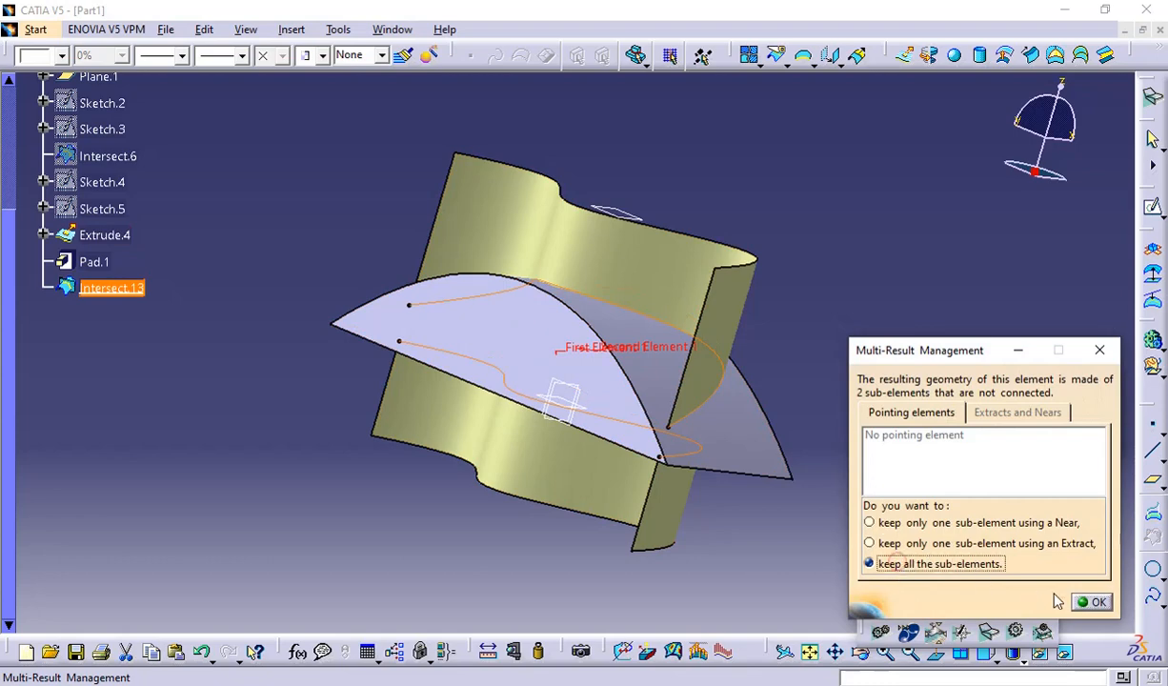
left_click(1091, 602)
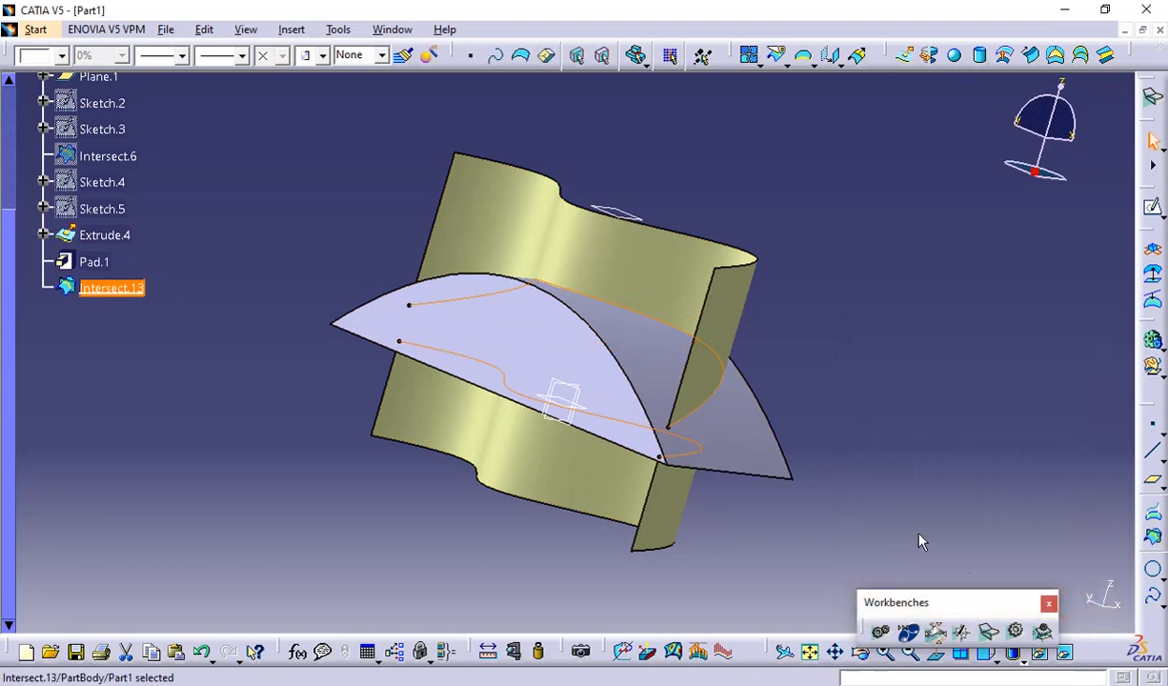
left_click(867, 490)
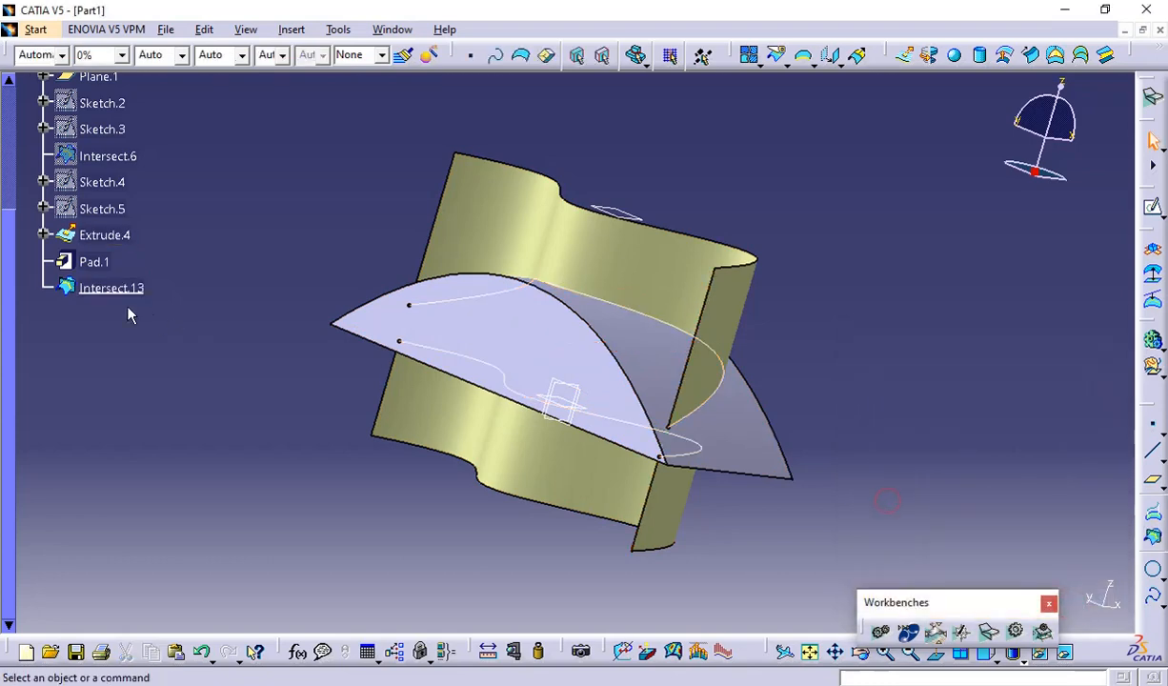
Step: Hide the Extrude.4 surface and delete the Intersect.13 curves from the pad
right_click(103, 235)
left_click(139, 293)
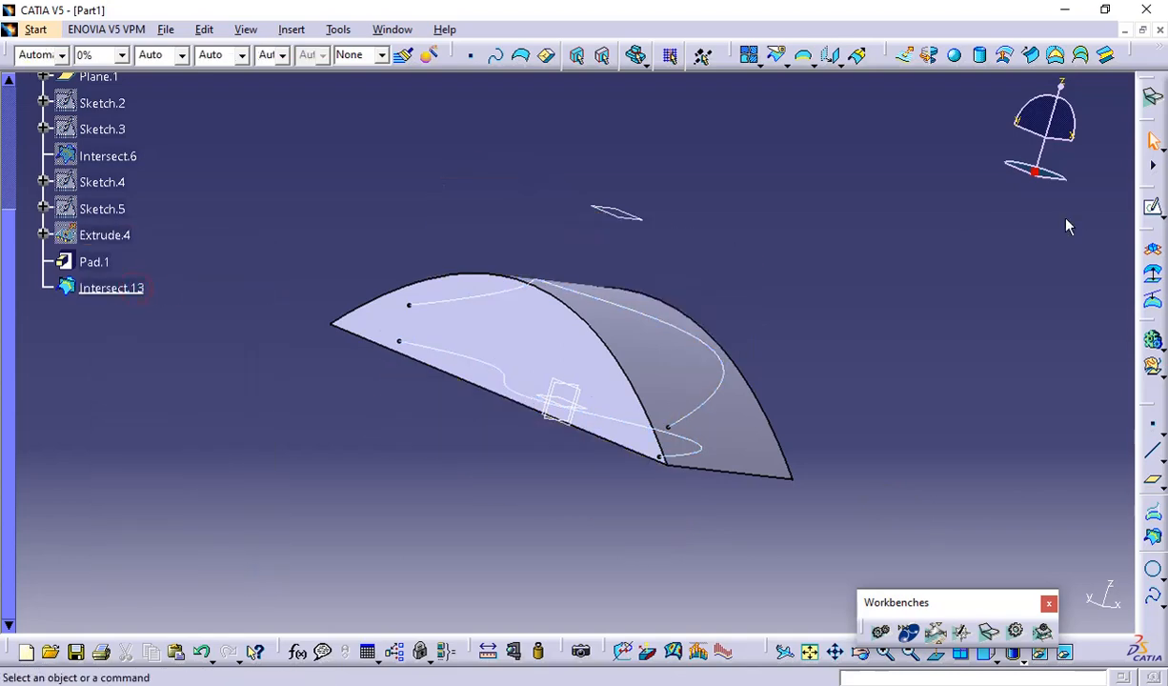
middle_click_drag(1067, 226, 748, 279)
left_click(707, 360)
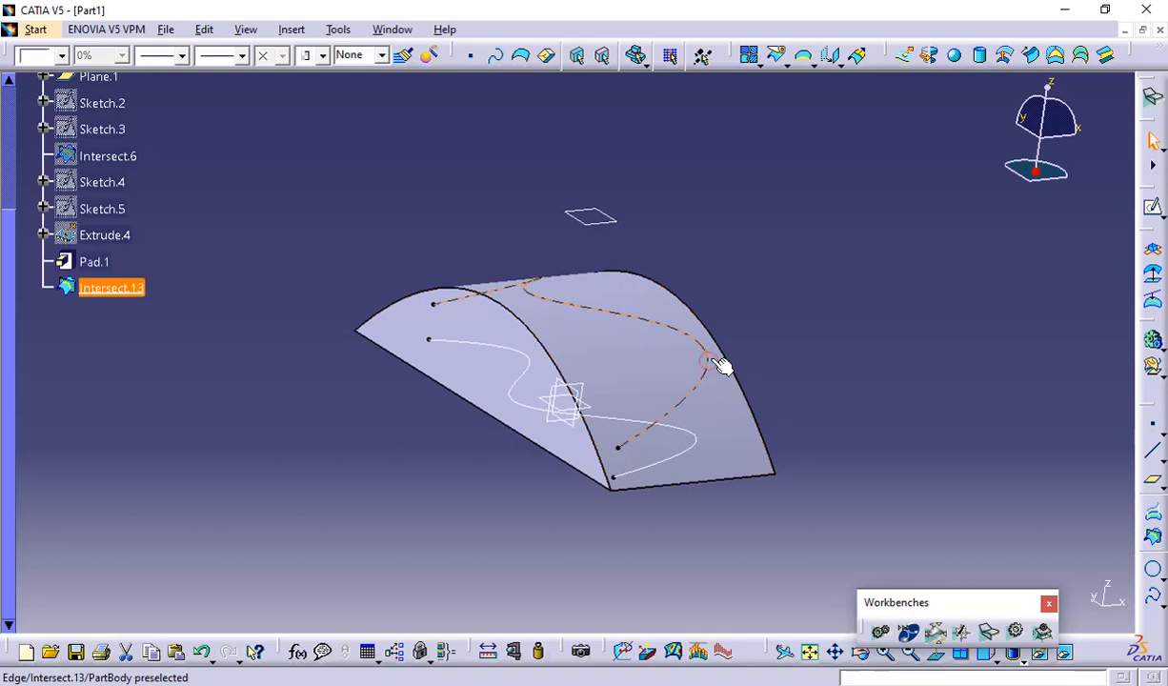
key("Delete")
key("Return")
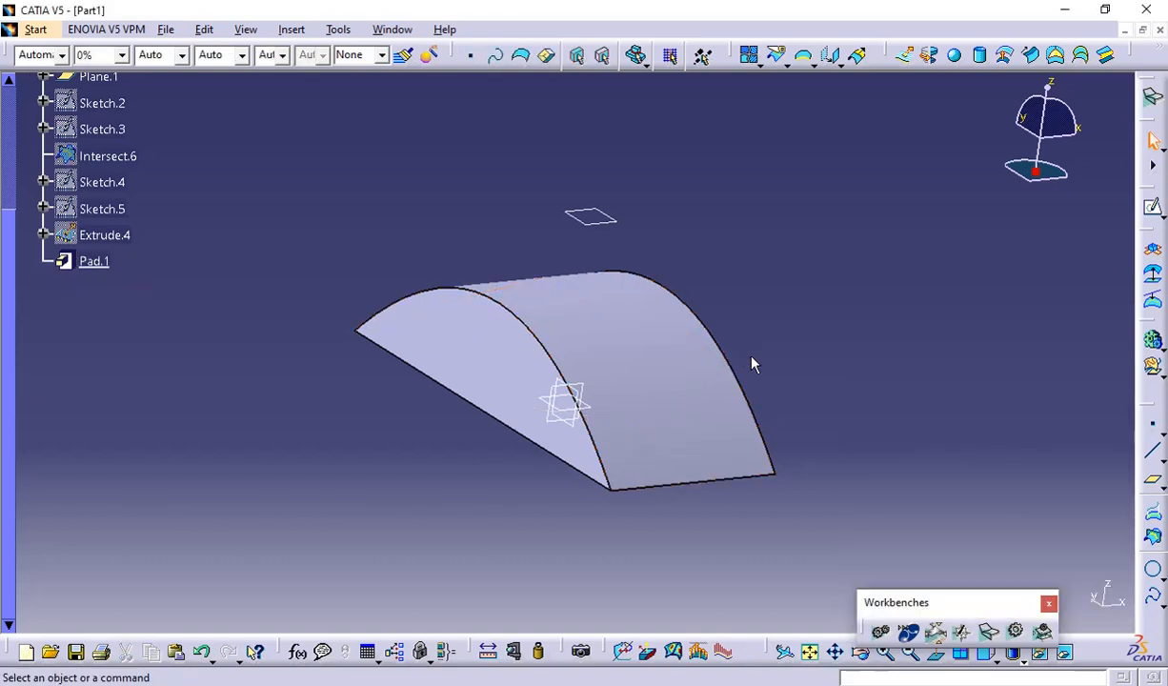
Step: Show the Extrude.4 surface and intersect it with Pad.1 using the Contour result
left_click(1152, 539)
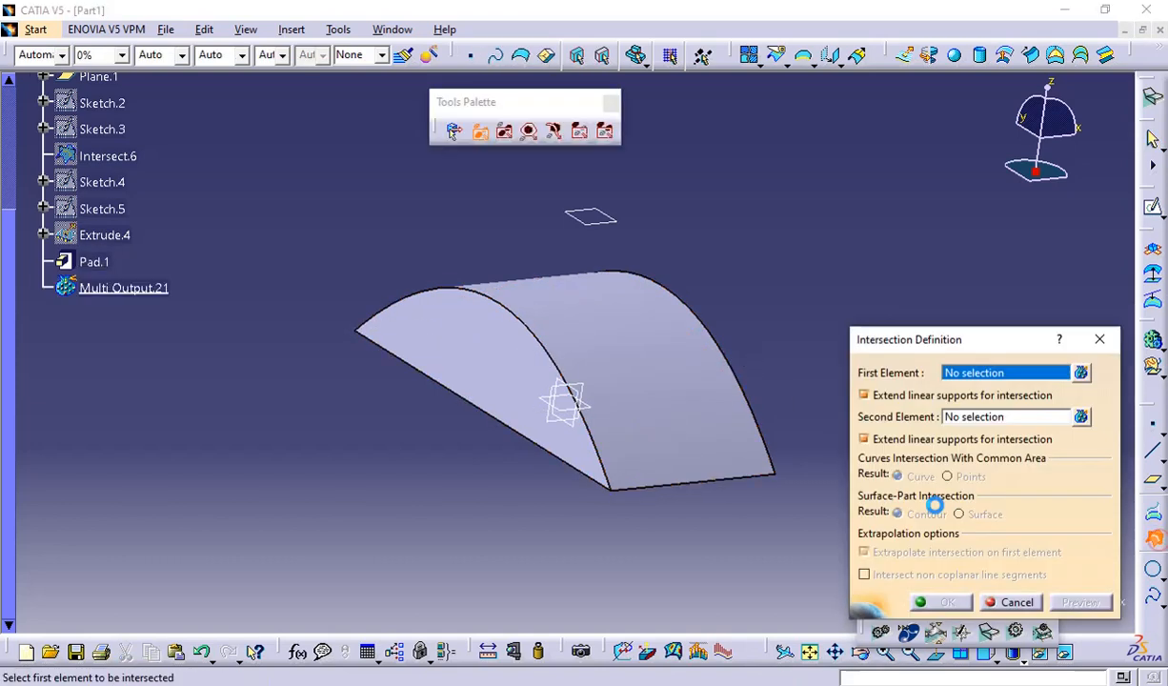
right_click(54, 241)
right_click(86, 229)
right_click(85, 228)
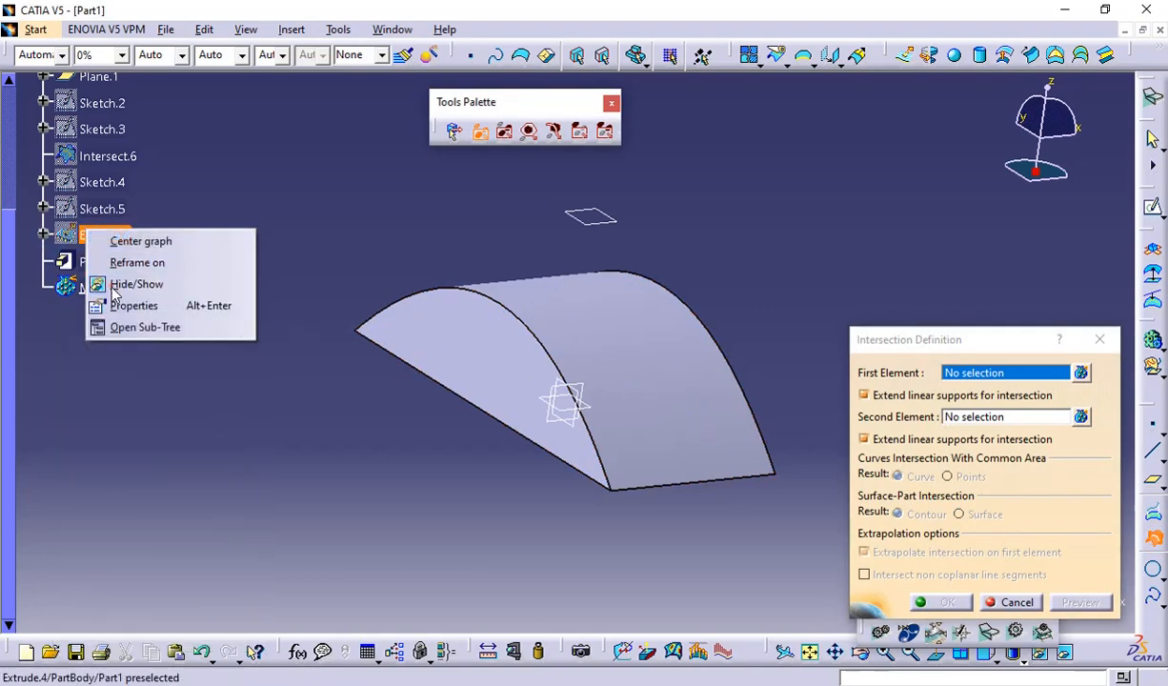
left_click(122, 282)
left_click(640, 268)
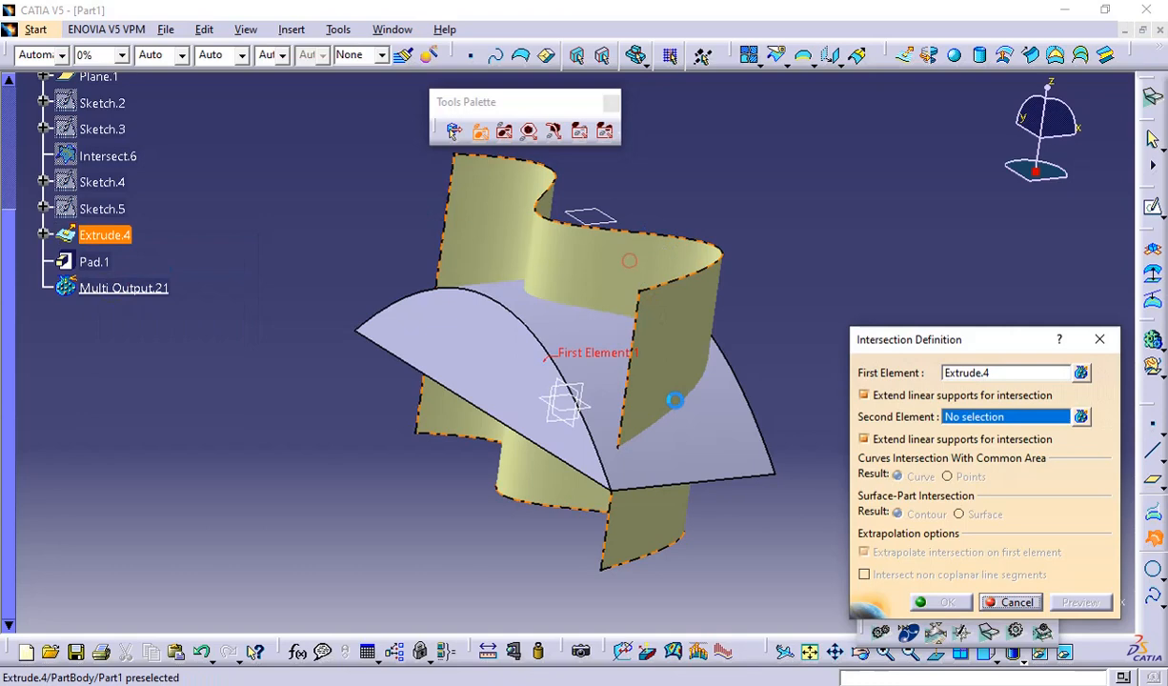
left_click(734, 448)
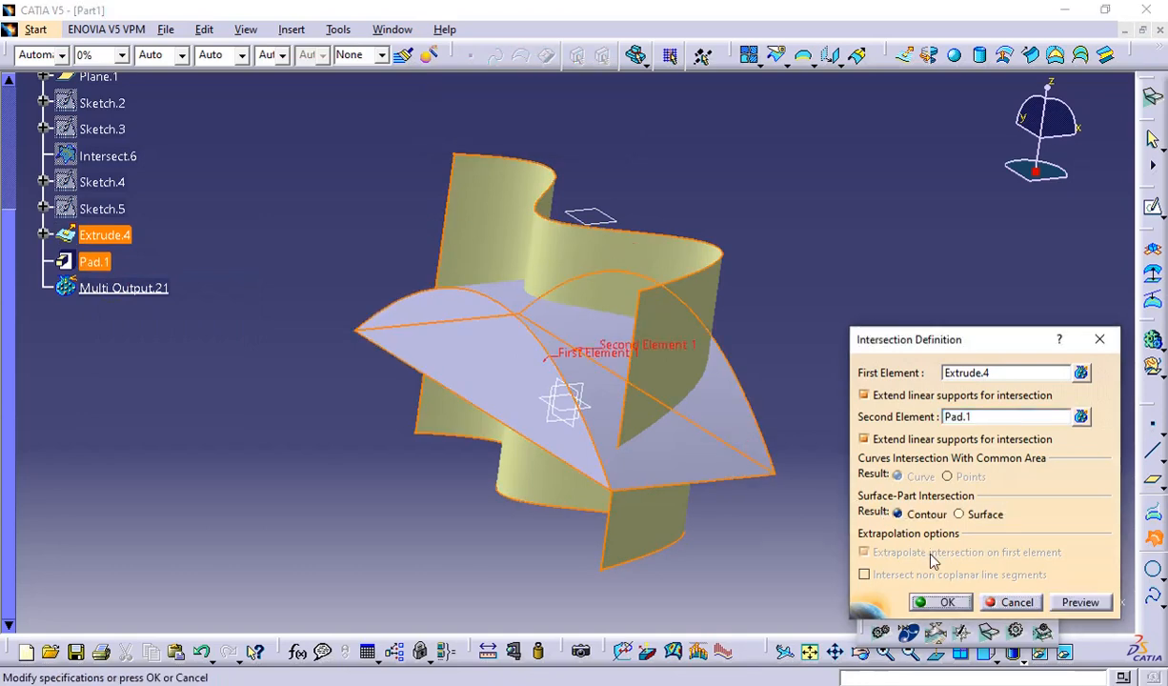
left_click(961, 607)
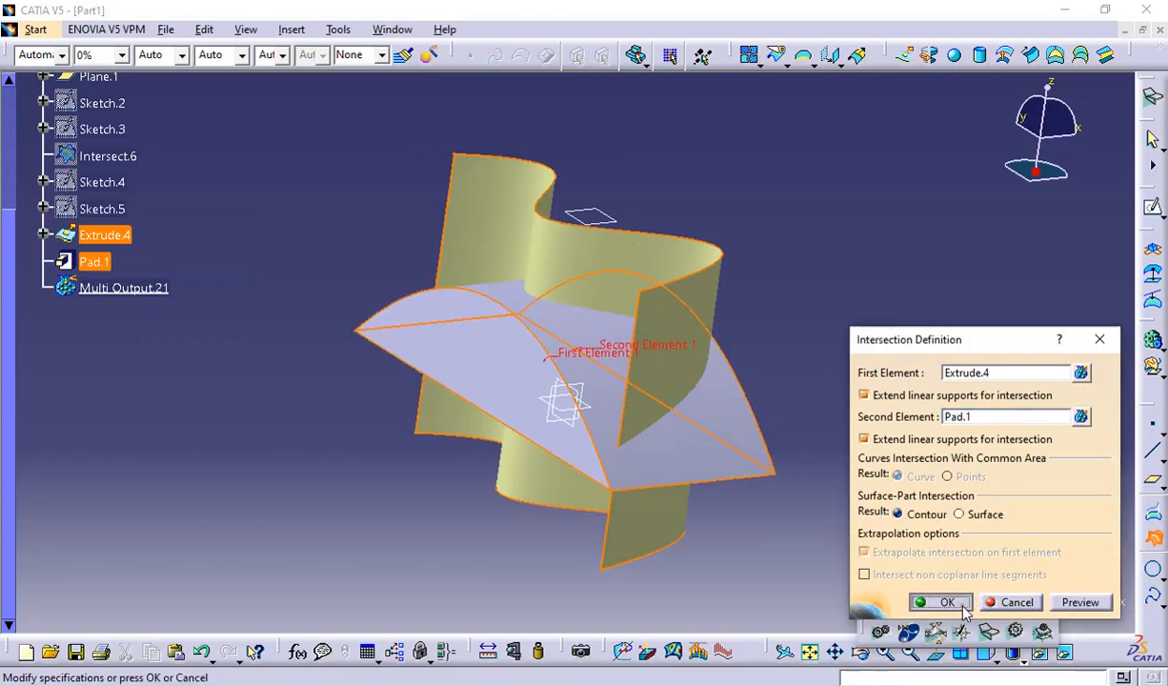
Step: Keep only one sub-element using an Extract, with a face of Extrude.4 as the element to extract and Point continuity propagation
left_click(883, 544)
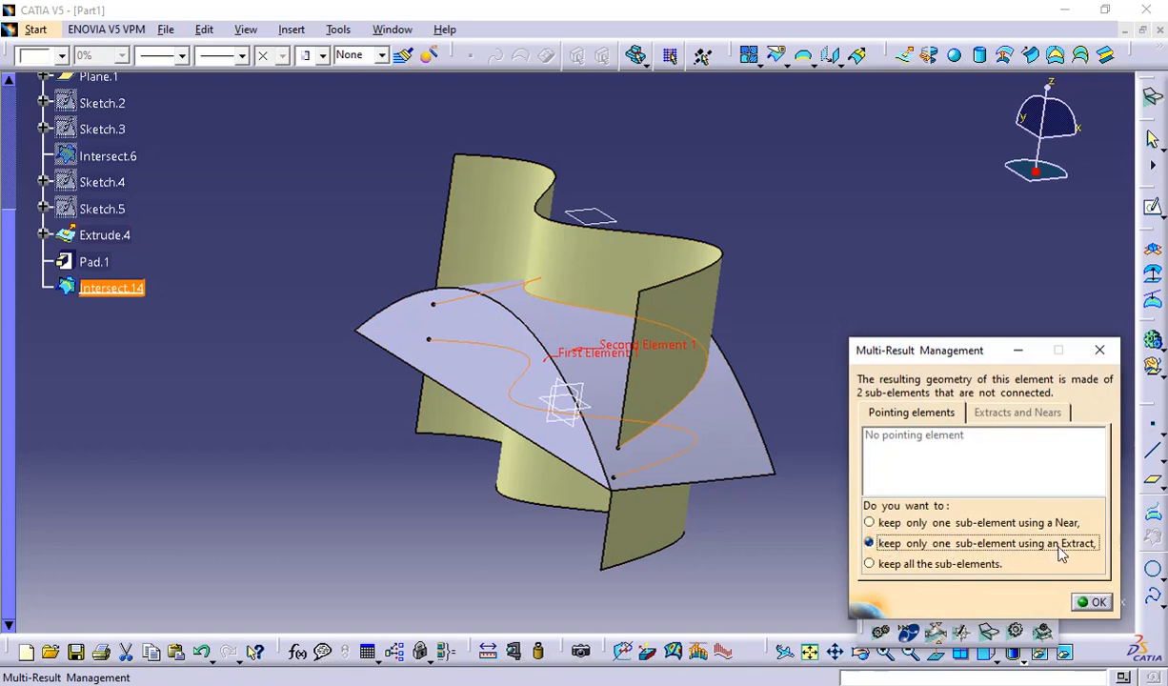
left_click(1092, 601)
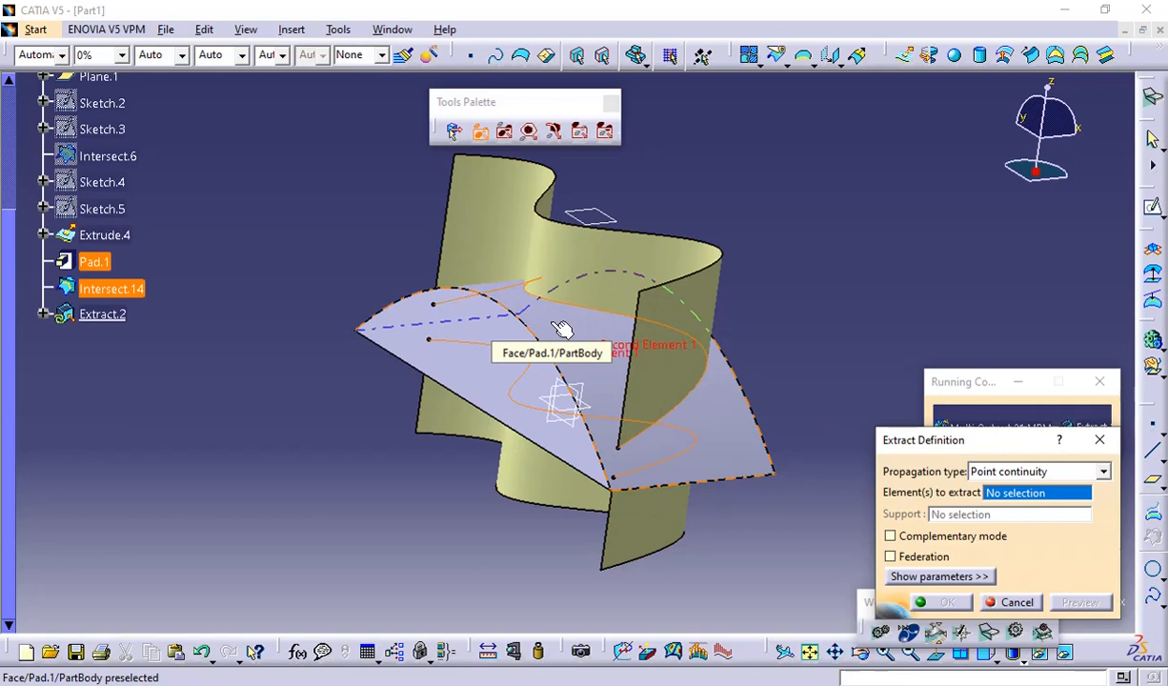
left_click(505, 219)
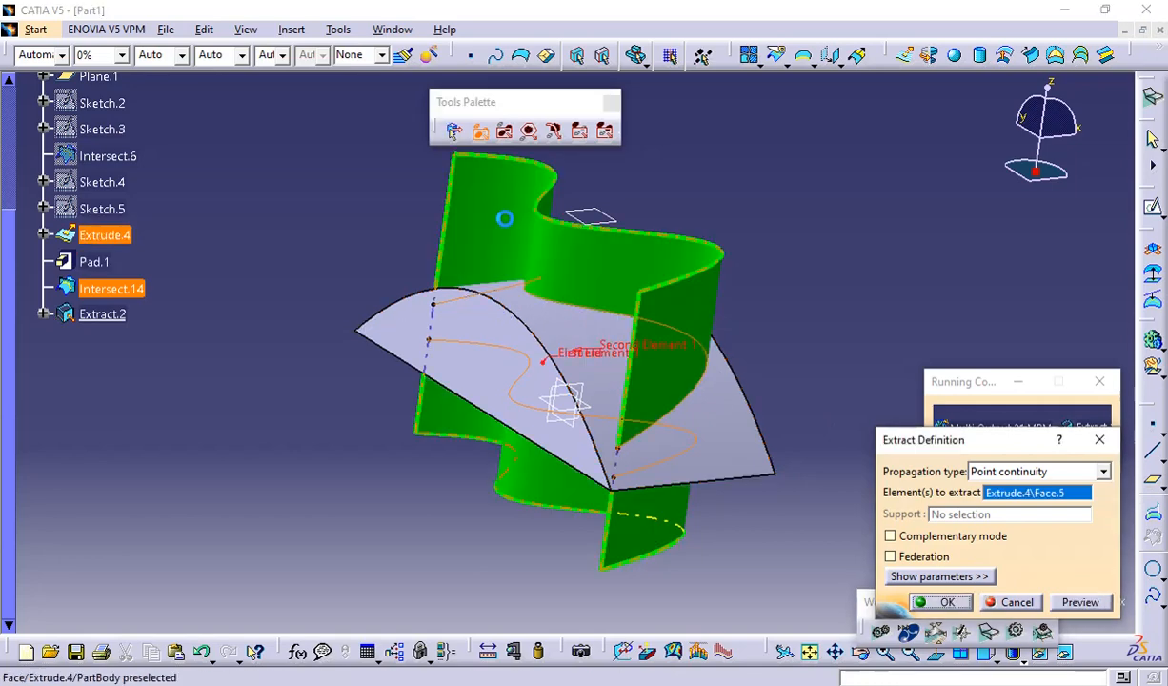
left_click(930, 604)
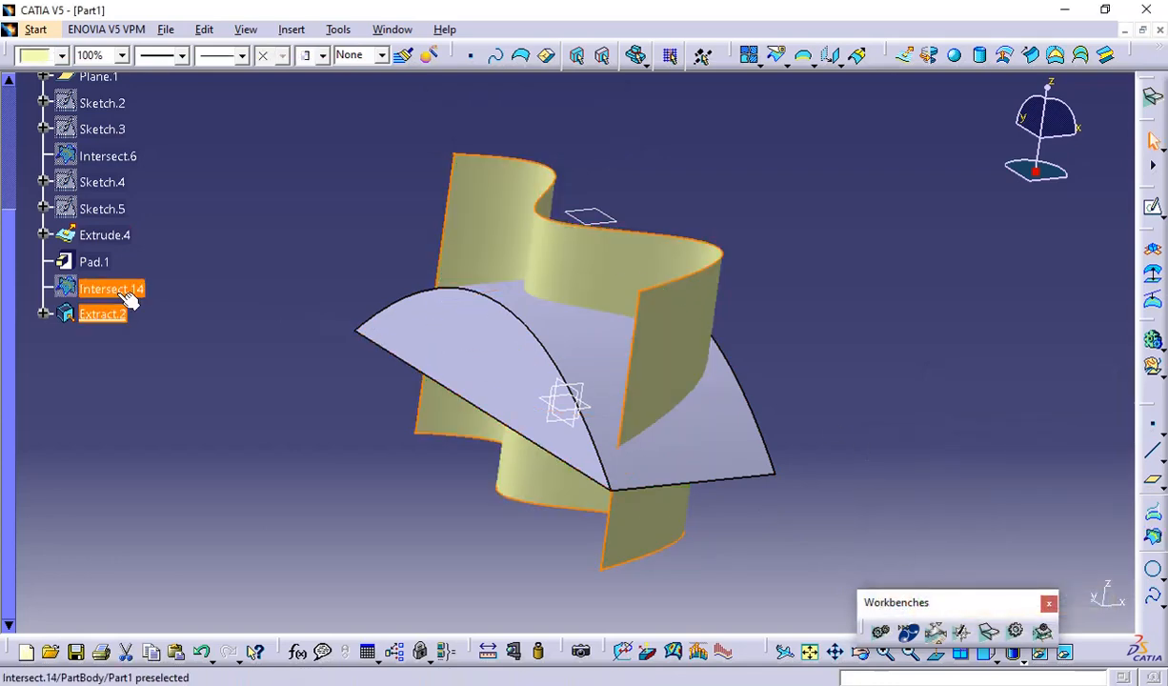
Step: Hide both the Extrude.4 and Extract.2 surfaces, leaving only the pad displayed
right_click(94, 234)
key("Escape")
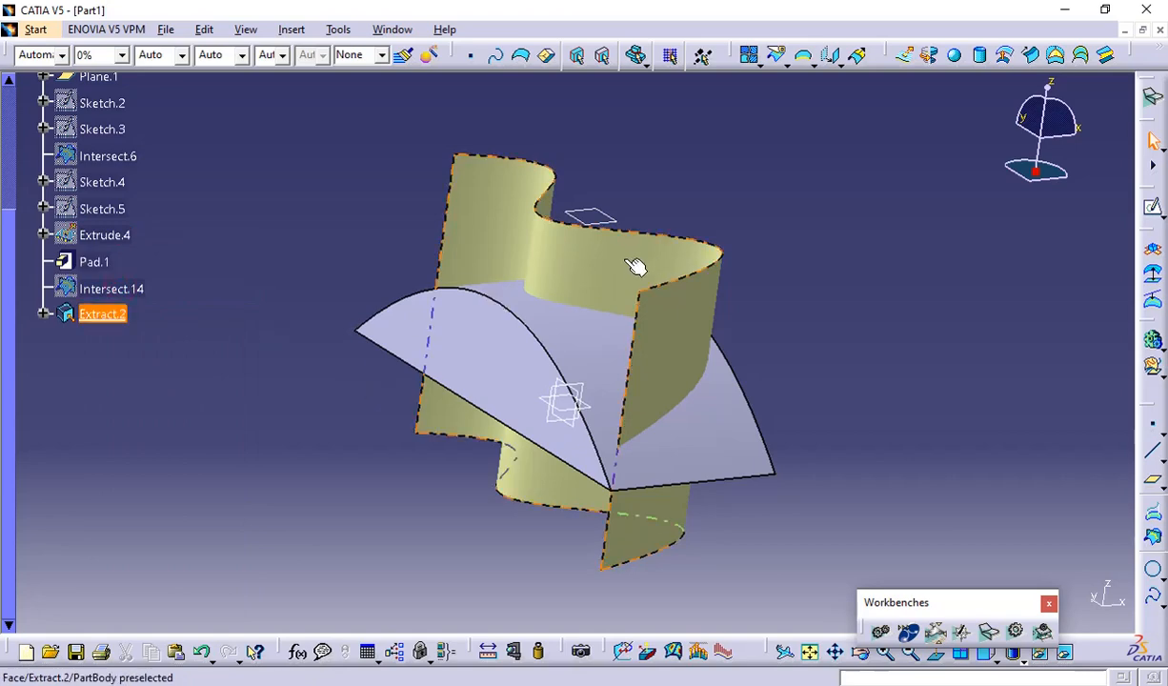
left_click(795, 480)
middle_click_drag(532, 529, 669, 442)
right_click(654, 466)
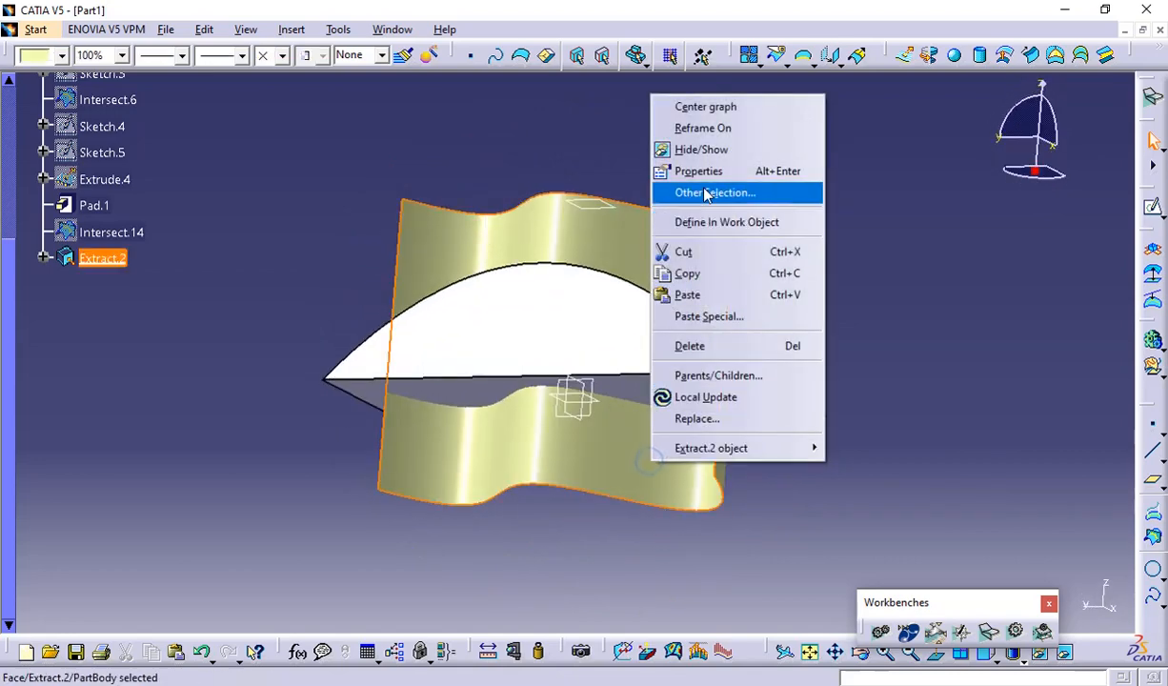
left_click(686, 149)
middle_click_drag(693, 180, 602, 370)
Step: Show the Intersect.14 curves on the pad and review their intersection definition without changing it
right_click(92, 238)
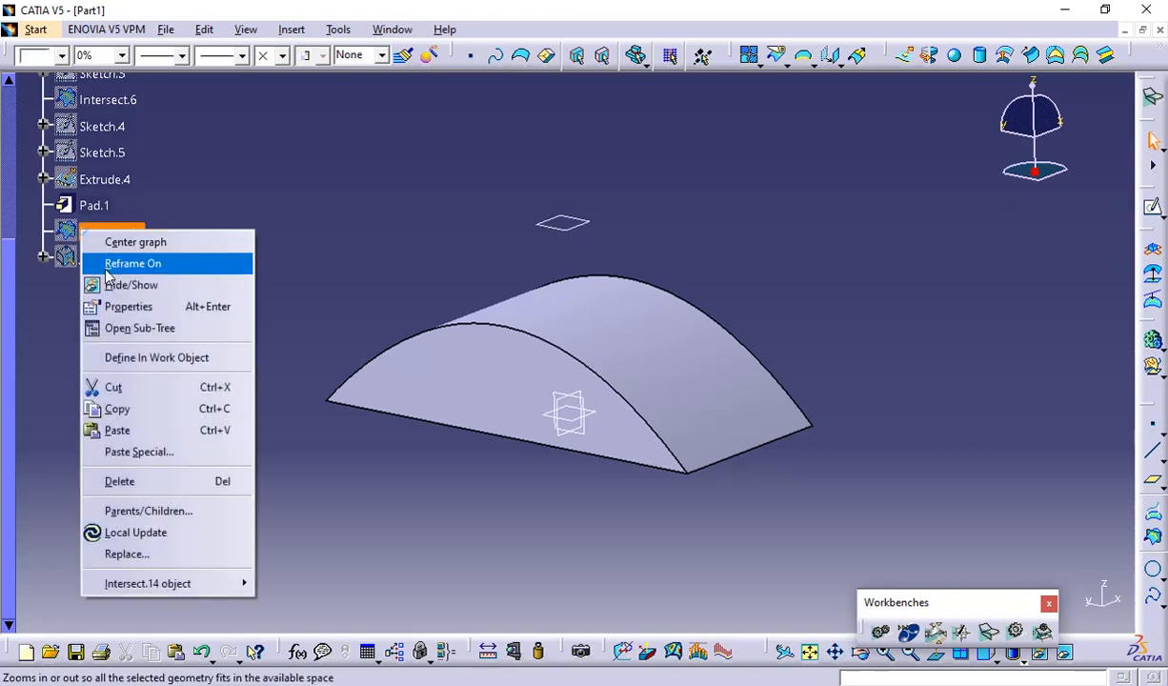
left_click(135, 282)
middle_click_drag(324, 405, 358, 357)
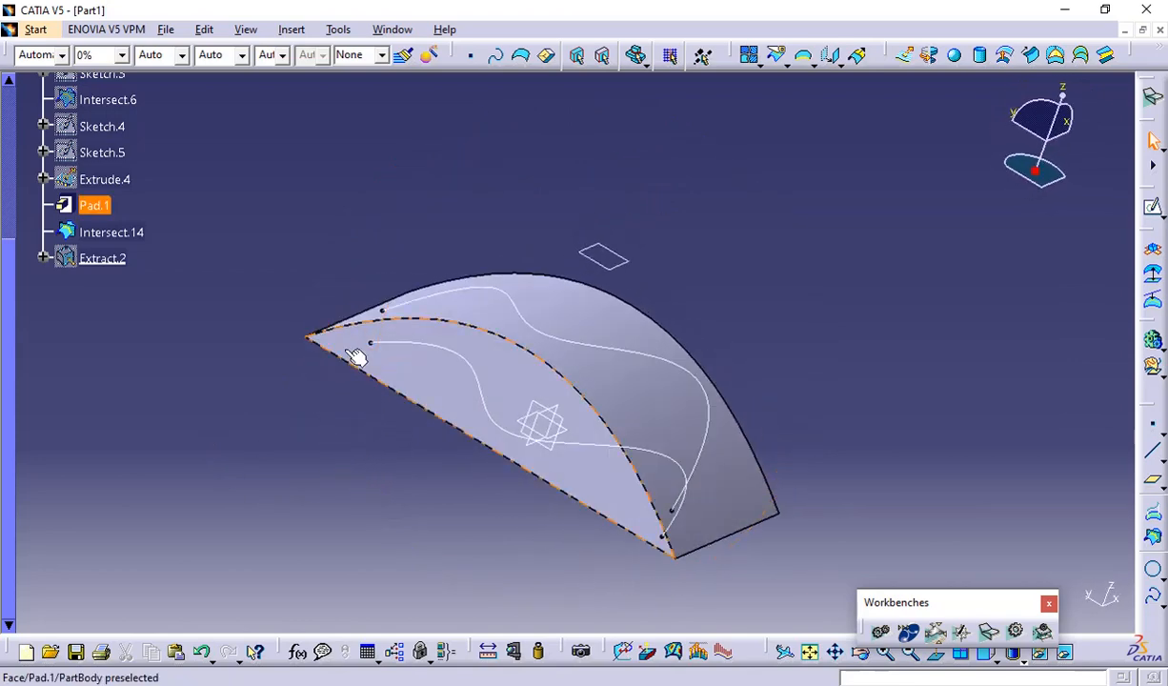
double_click(133, 240)
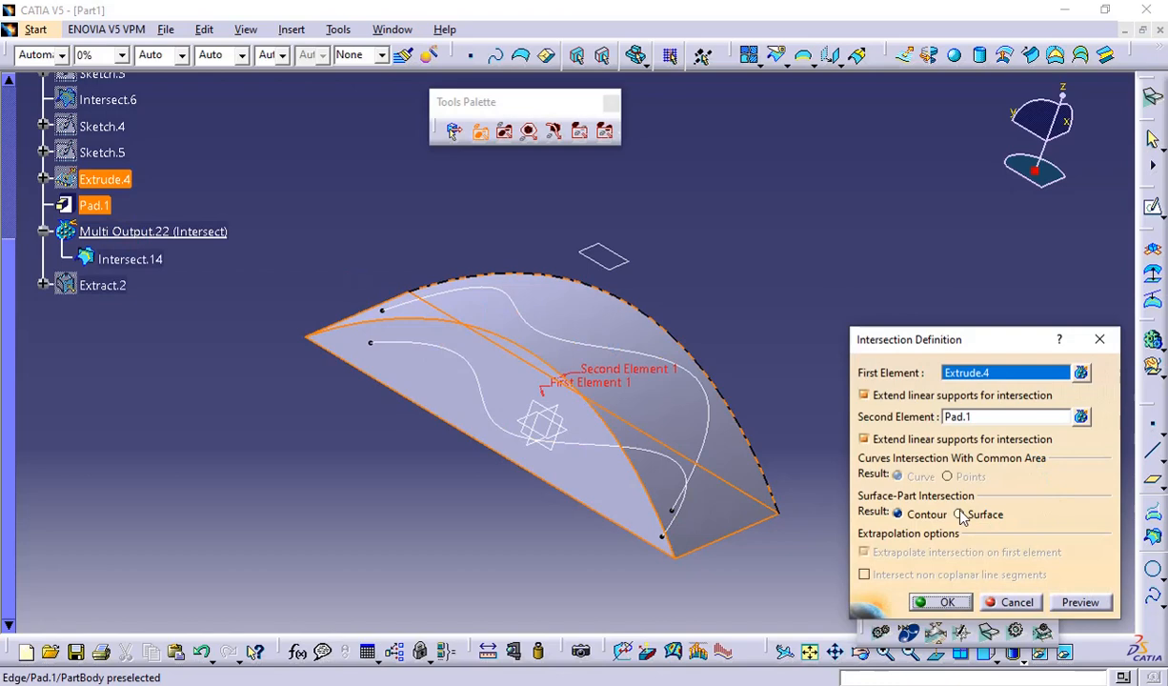
left_click(1010, 602)
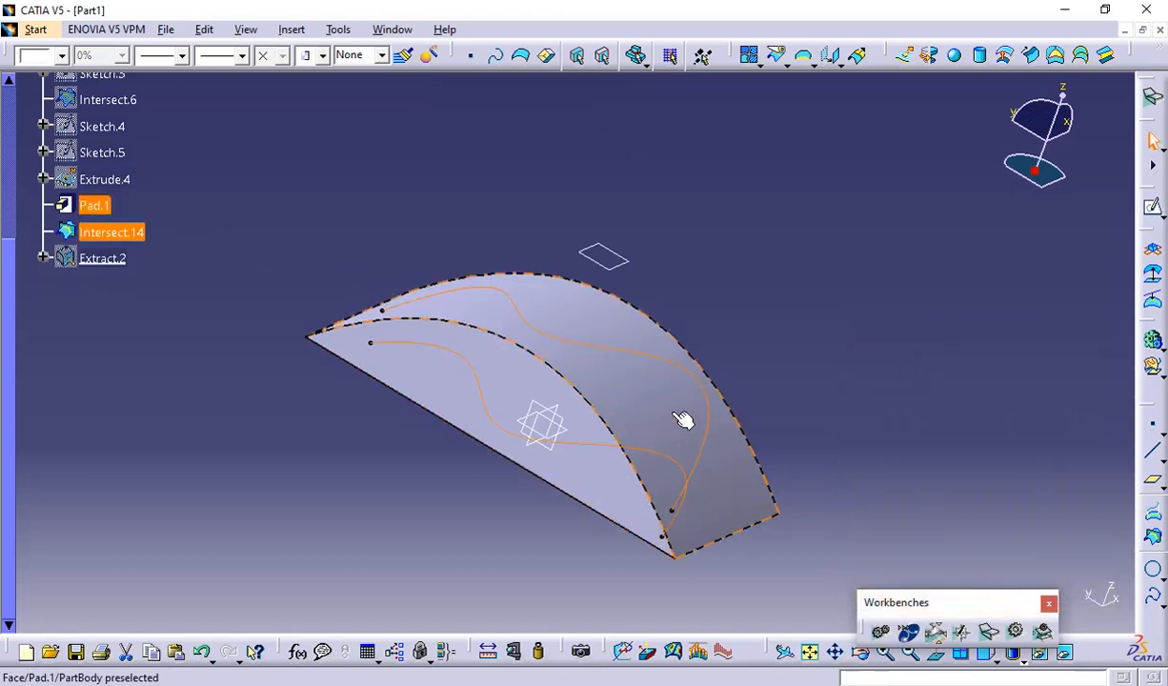
Step: Delete the Intersect.14 curves, then start another intersection definition with the Extrude.4 surface shown again
key("Delete")
key("Return")
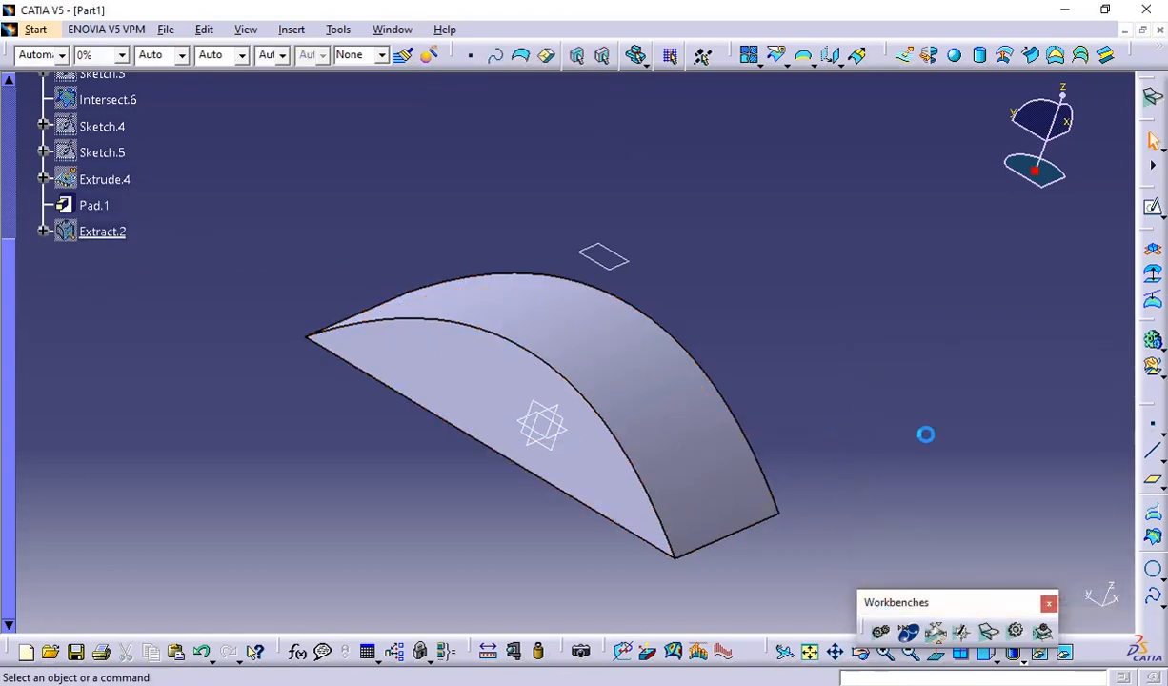
left_click(1152, 536)
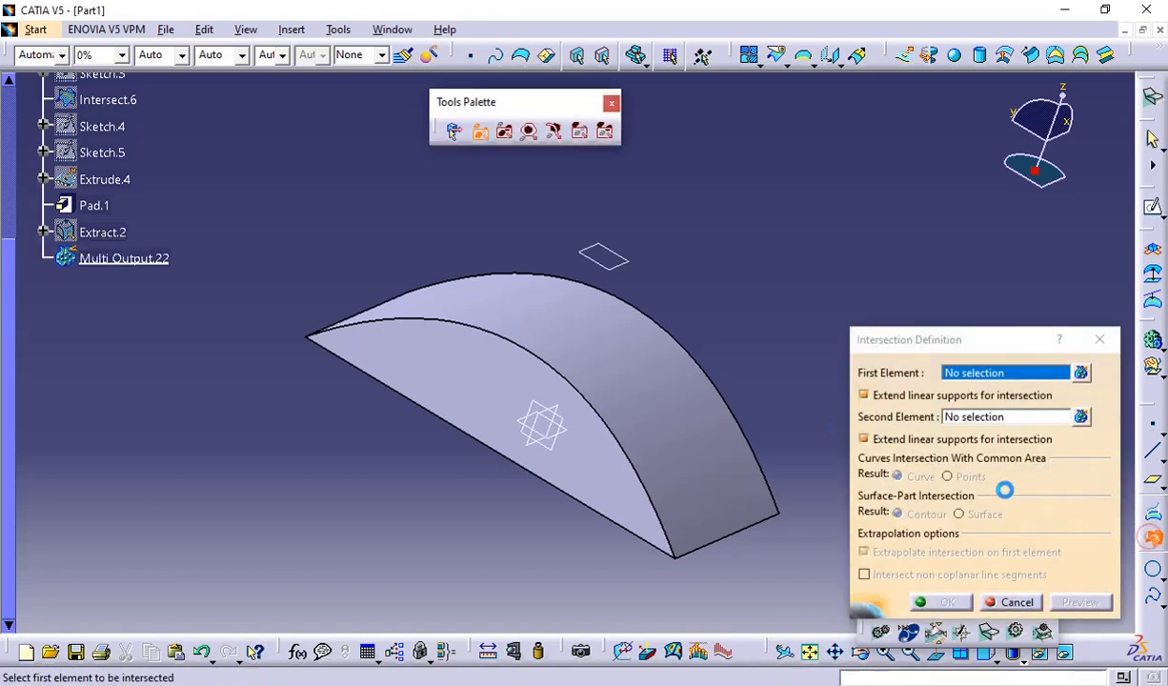
right_click(114, 181)
left_click(157, 236)
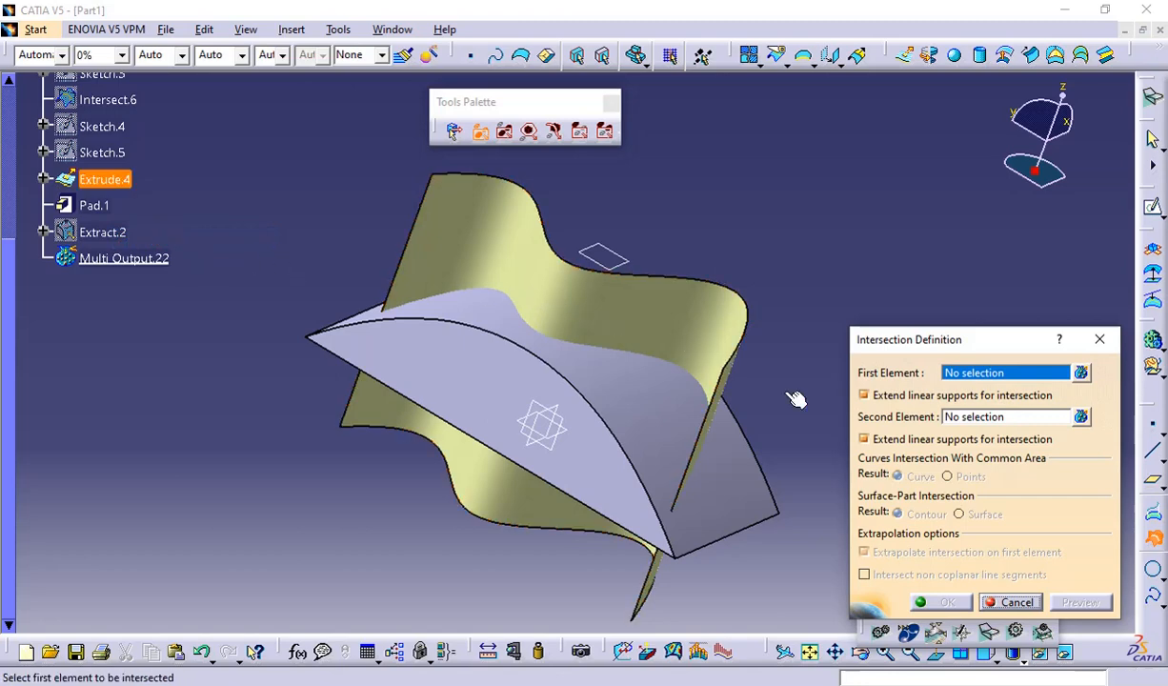
Step: Intersect Extrude.4 with Pad.1 using the Surface result, preview it, and create the intersection
left_click(698, 341)
left_click(672, 425)
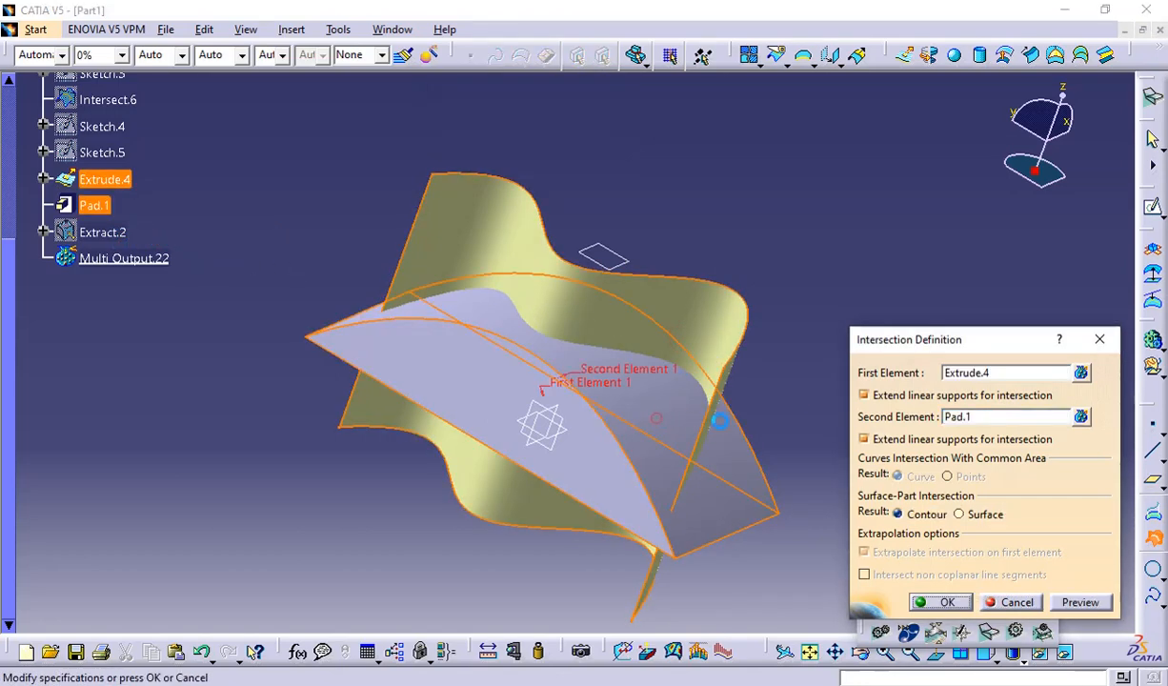
left_click(962, 515)
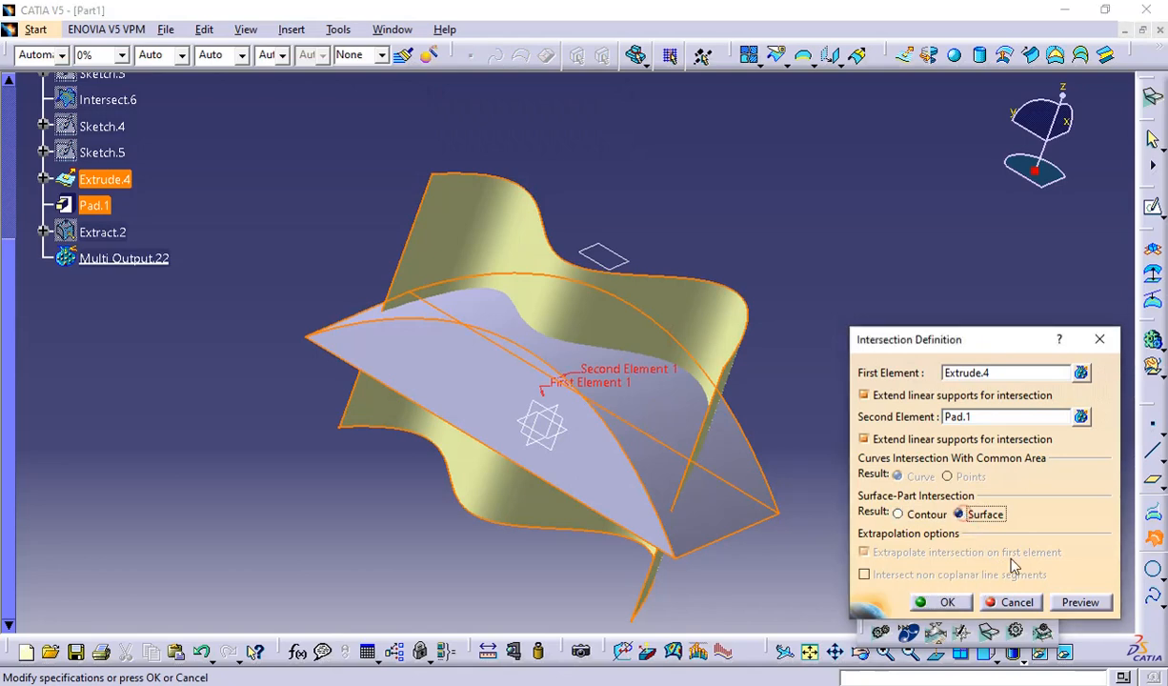
left_click(1074, 601)
left_click(917, 607)
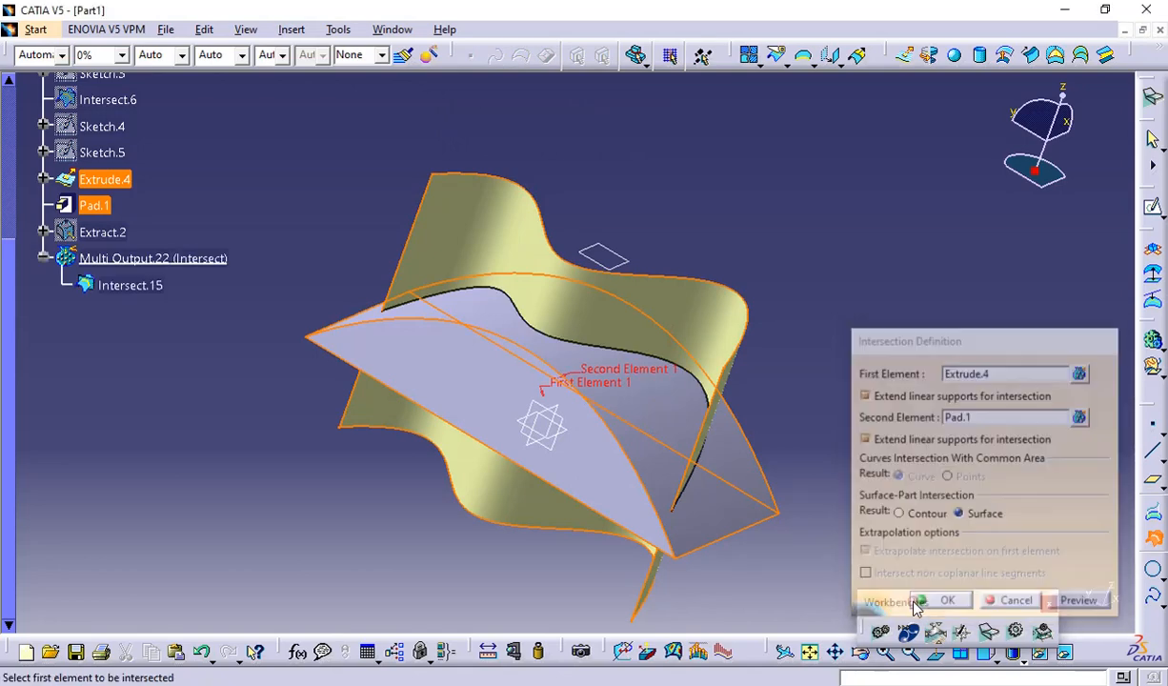
left_click(1013, 608)
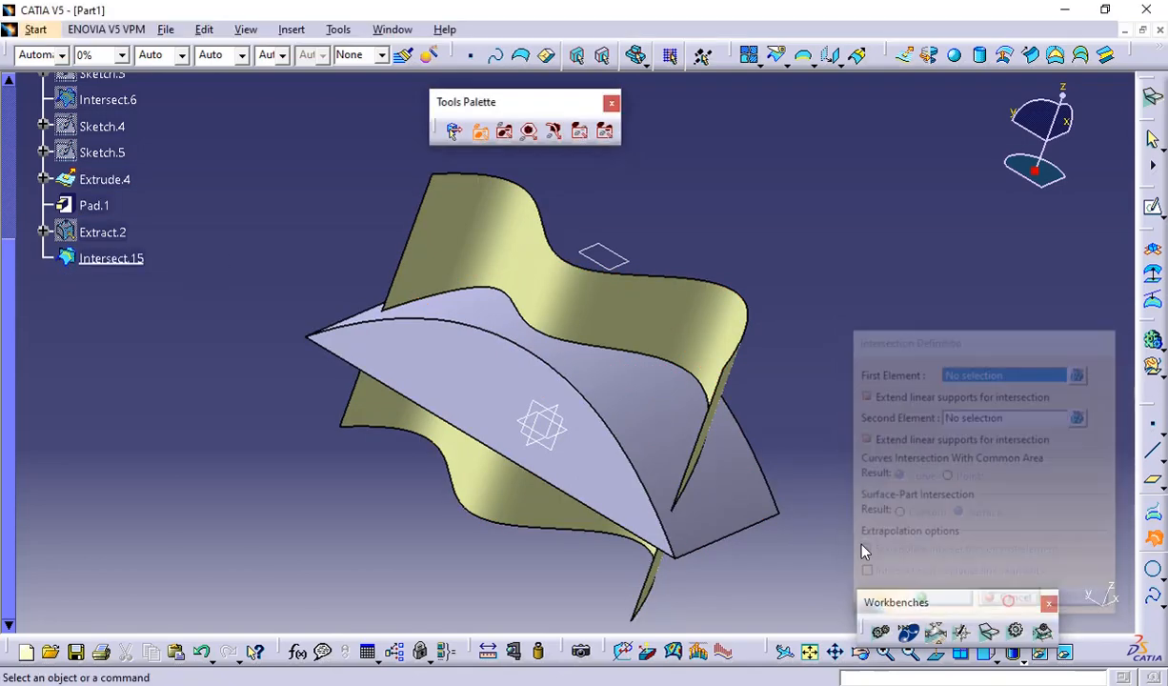
Step: Hide the Extrude.4 surface so the Intersect.15 curve can be seen on the pad
right_click(102, 181)
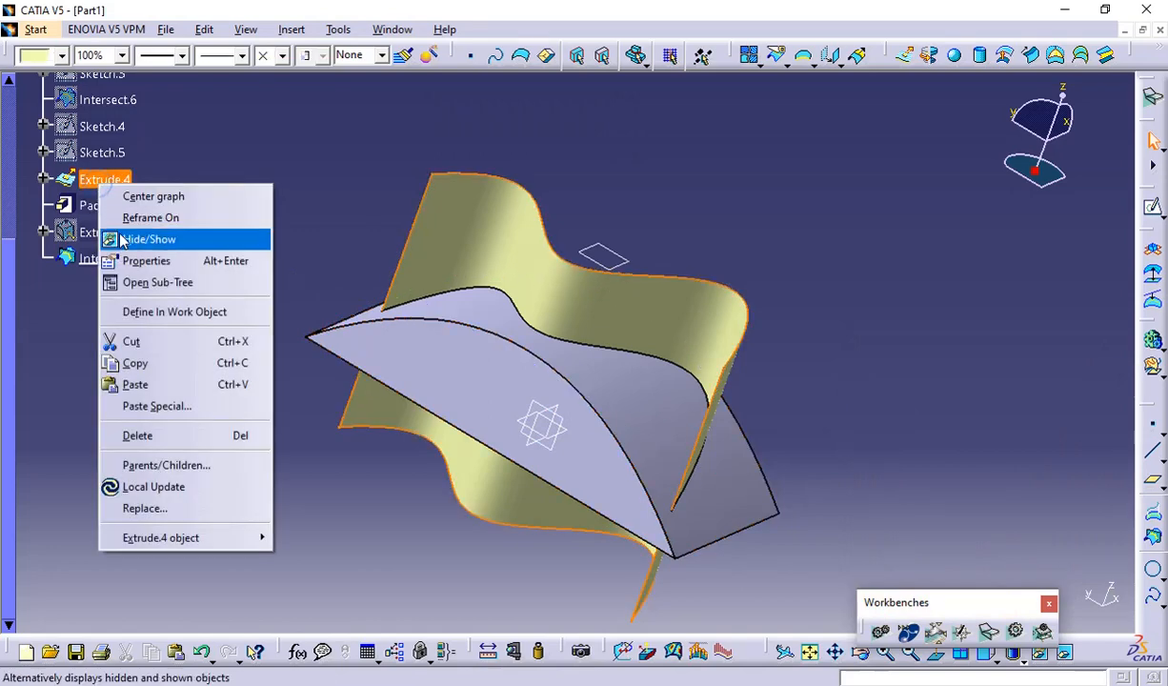
left_click(110, 239)
middle_click_drag(620, 261, 892, 286)
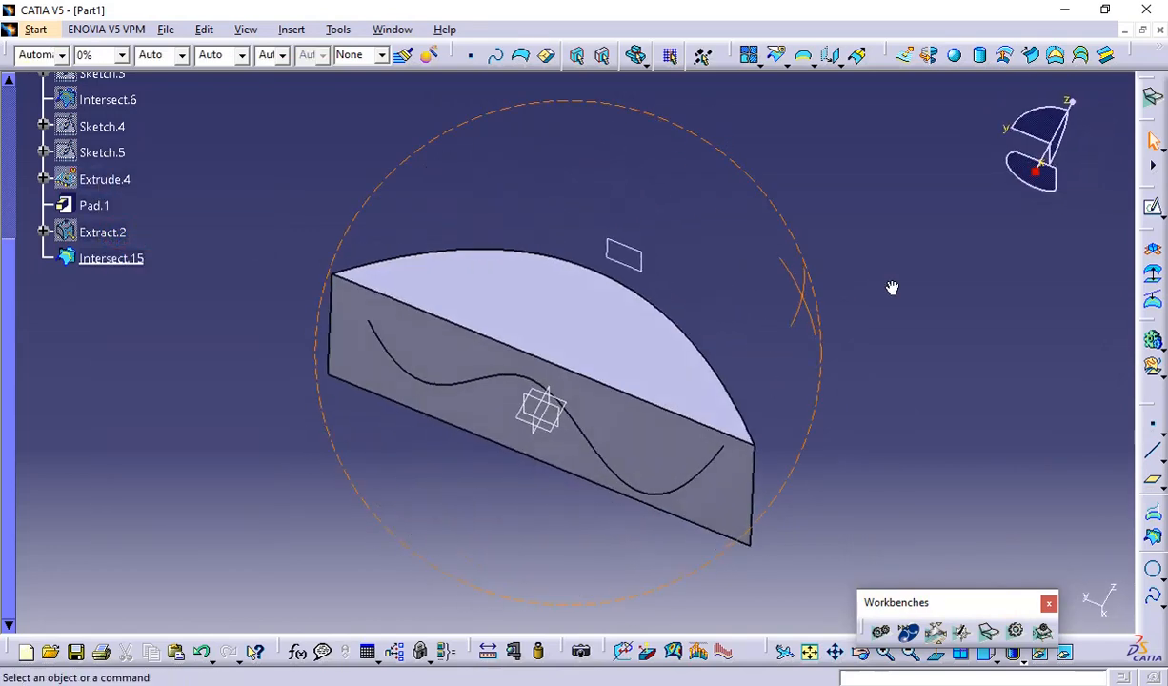
middle_click_drag(691, 297, 572, 447)
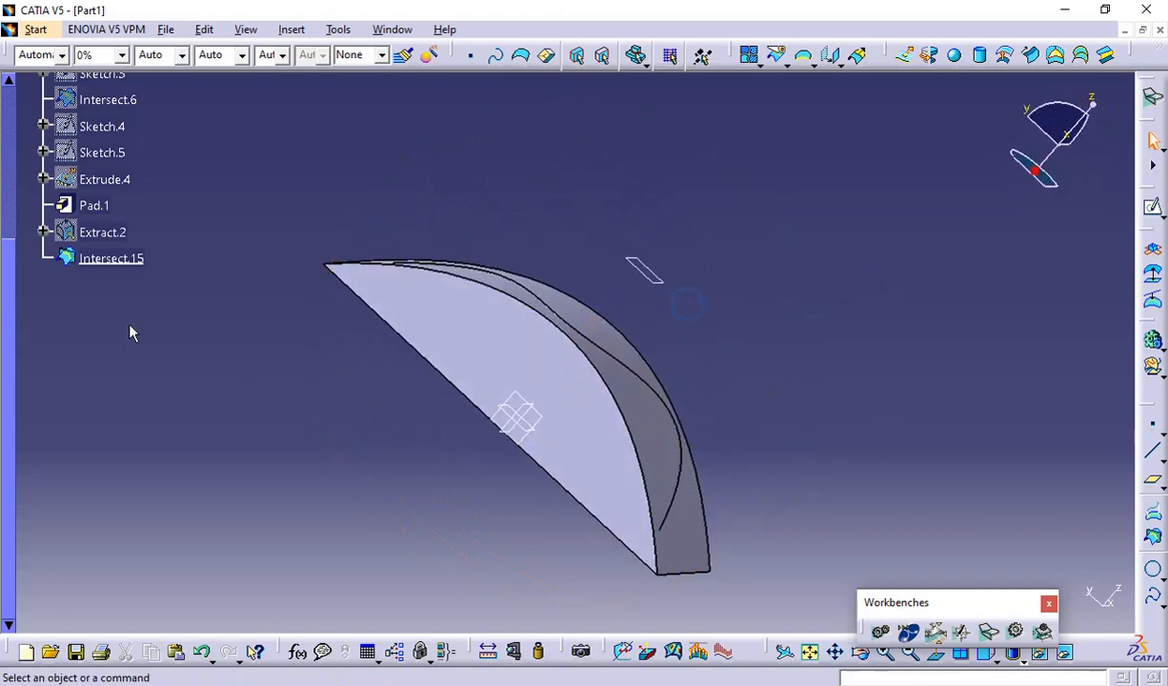
Step: Review the Intersect.15 definition without changing it and examine the curve up close on the pad's curved face
double_click(111, 259)
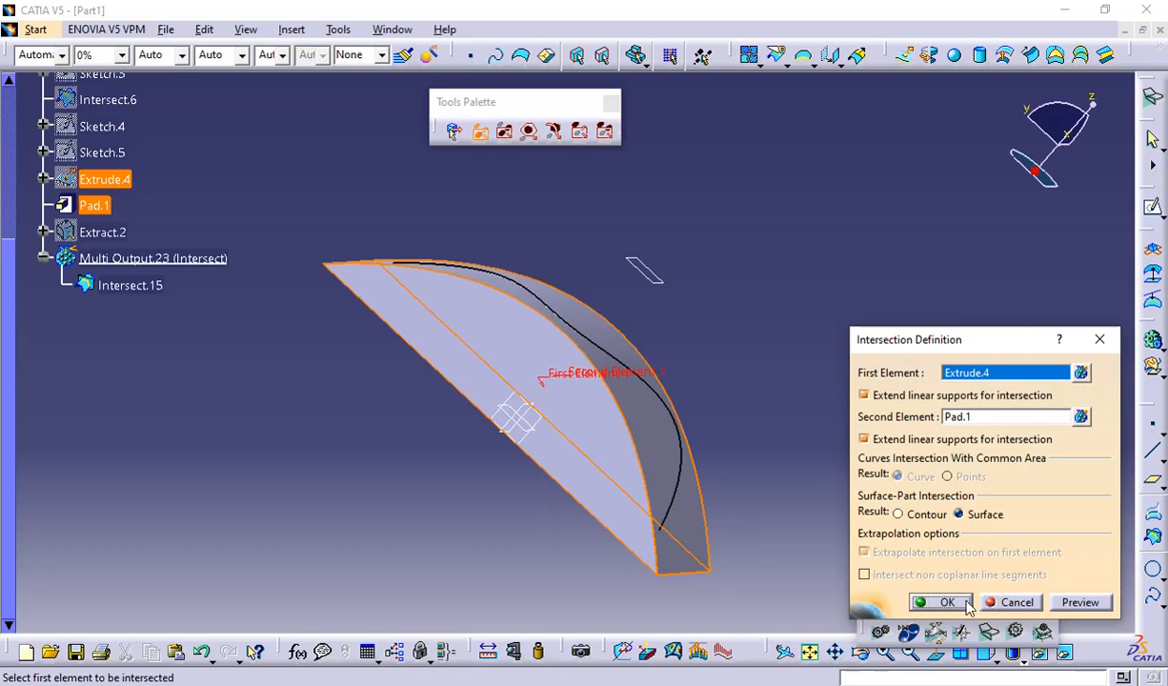
left_click(928, 600)
middle_click_drag(798, 522, 672, 205)
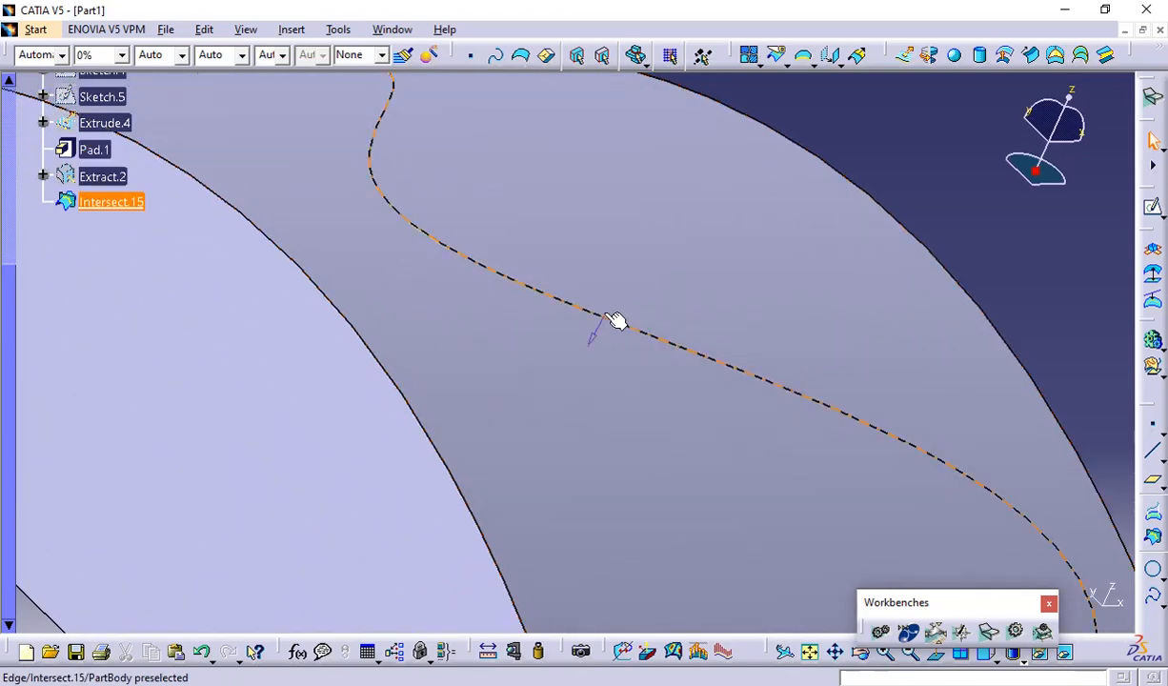
mouse_move(614, 320)
middle_mouse_down()
mouse_move(612, 456)
mouse_move(646, 474)
mouse_move(793, 467)
mouse_move(683, 157)
mouse_move(729, 172)
mouse_move(743, 466)
mouse_move(899, 432)
mouse_move(855, 316)
mouse_move(558, 357)
mouse_move(662, 390)
middle_mouse_up()
scroll(195, 295, "up", 6)
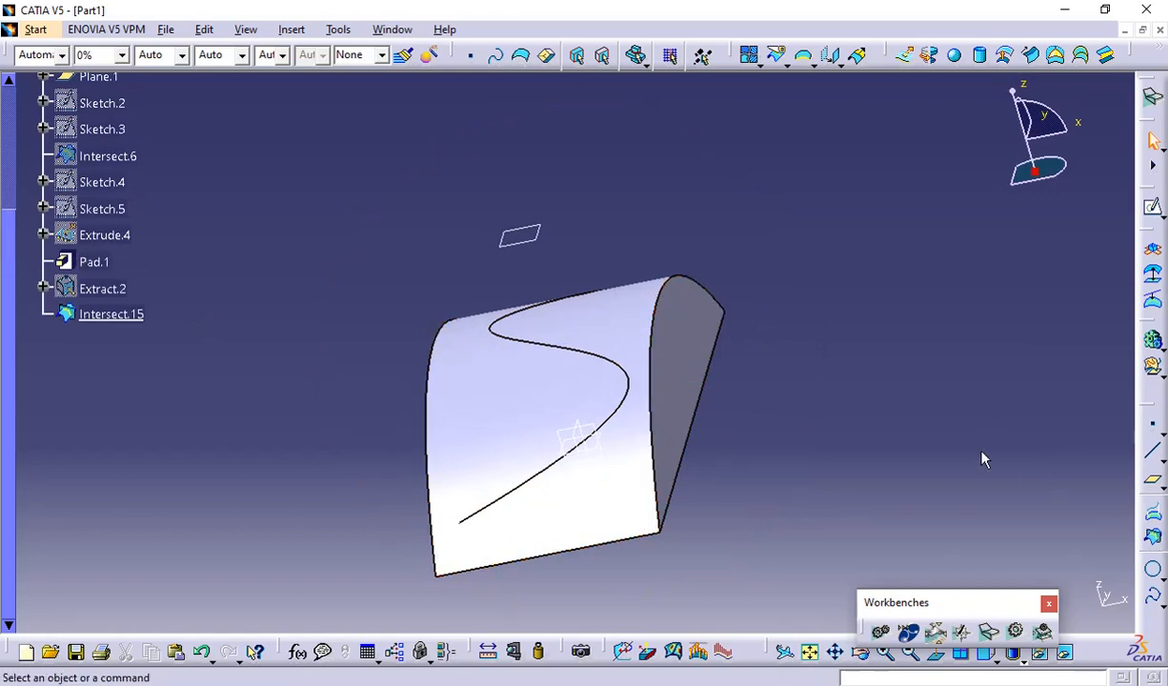
Step: Show the hidden Extract.2 surface and delete it from the part
right_click(103, 292)
left_click(190, 339)
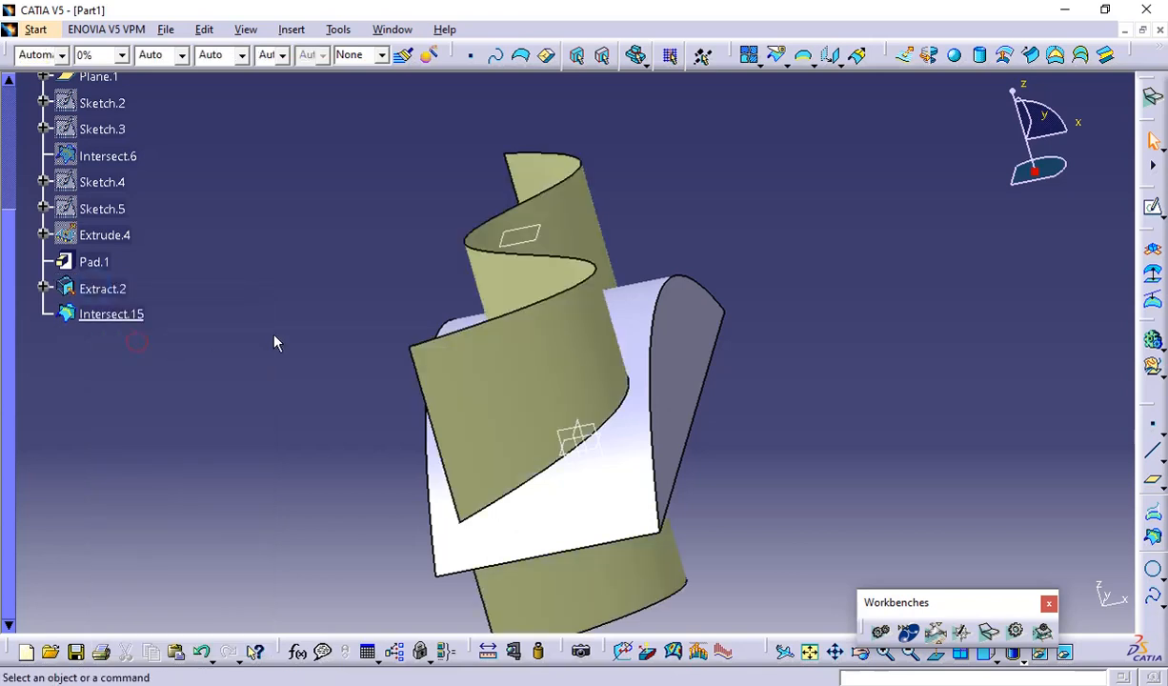
key("Delete")
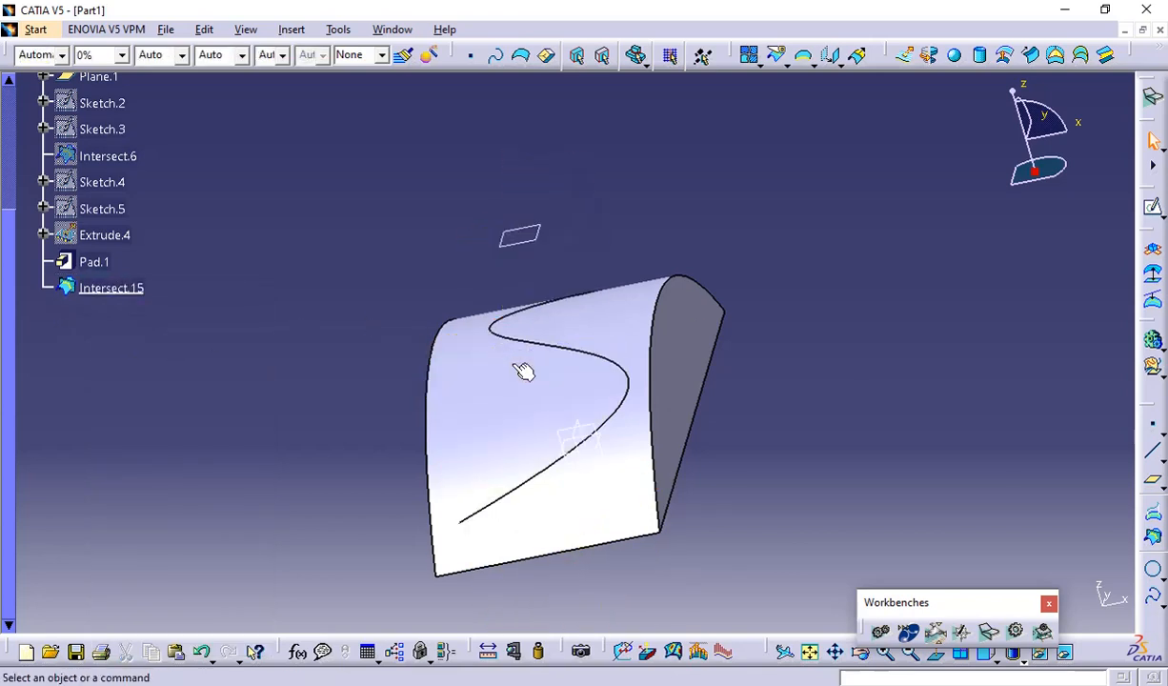
Step: Reopen the Intersect.15 definition, examine its elements and Surface result option, and close it unchanged
double_click(114, 288)
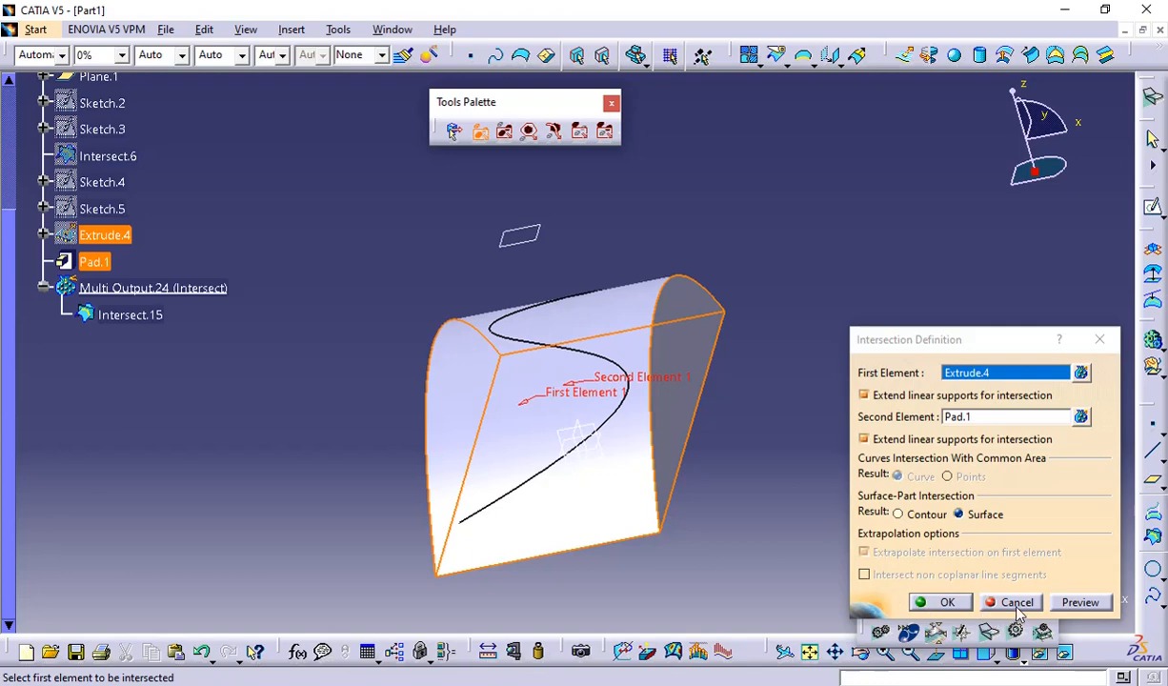
left_click(947, 602)
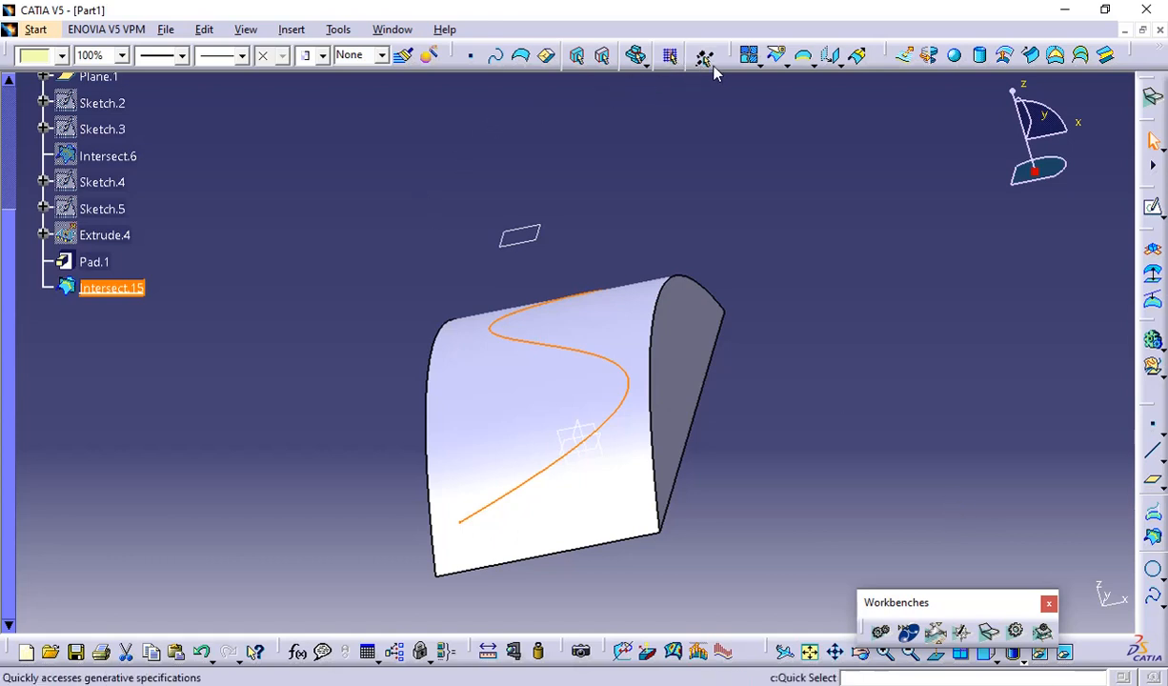
left_click(758, 63)
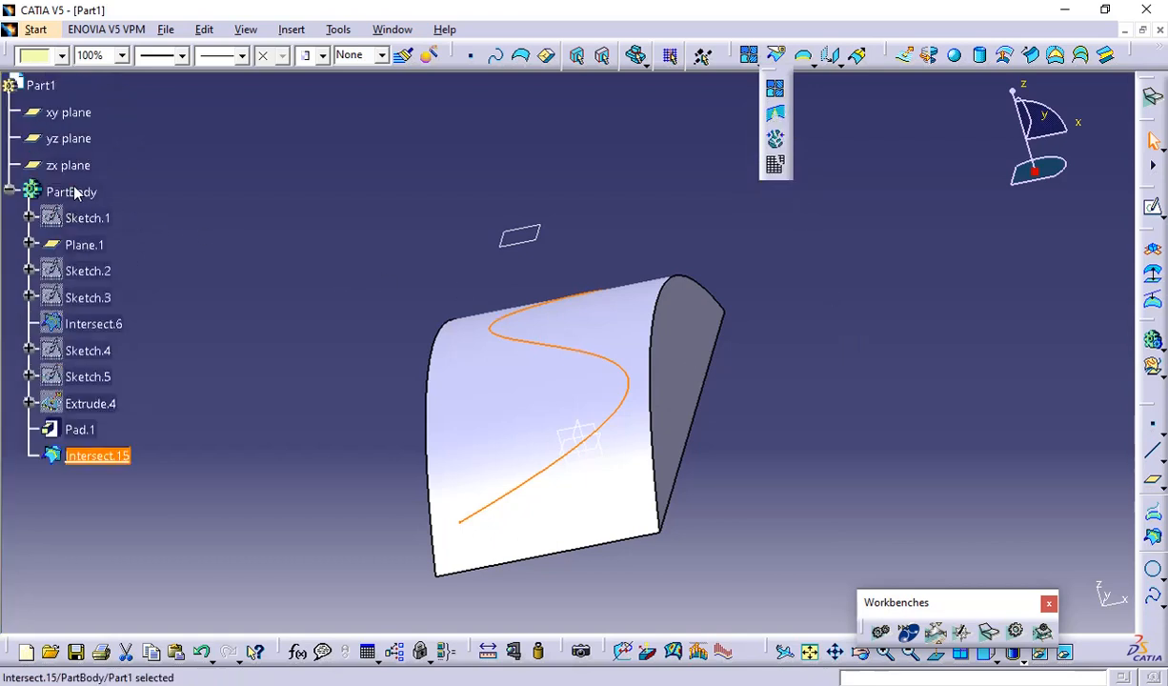
Step: Empty PartBody by deleting Intersect.15 and all remaining sketches, Plane.1, Intersect.6, Extrude.4 and Pad.1
key("Delete")
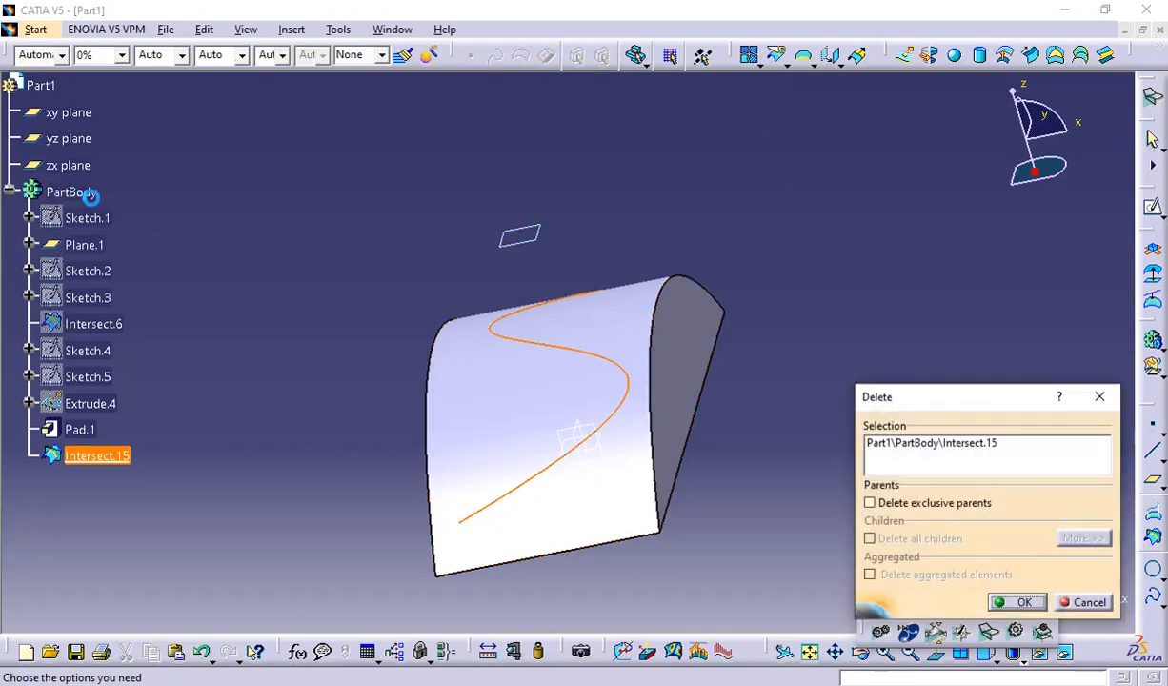
key("Return")
left_click(94, 193)
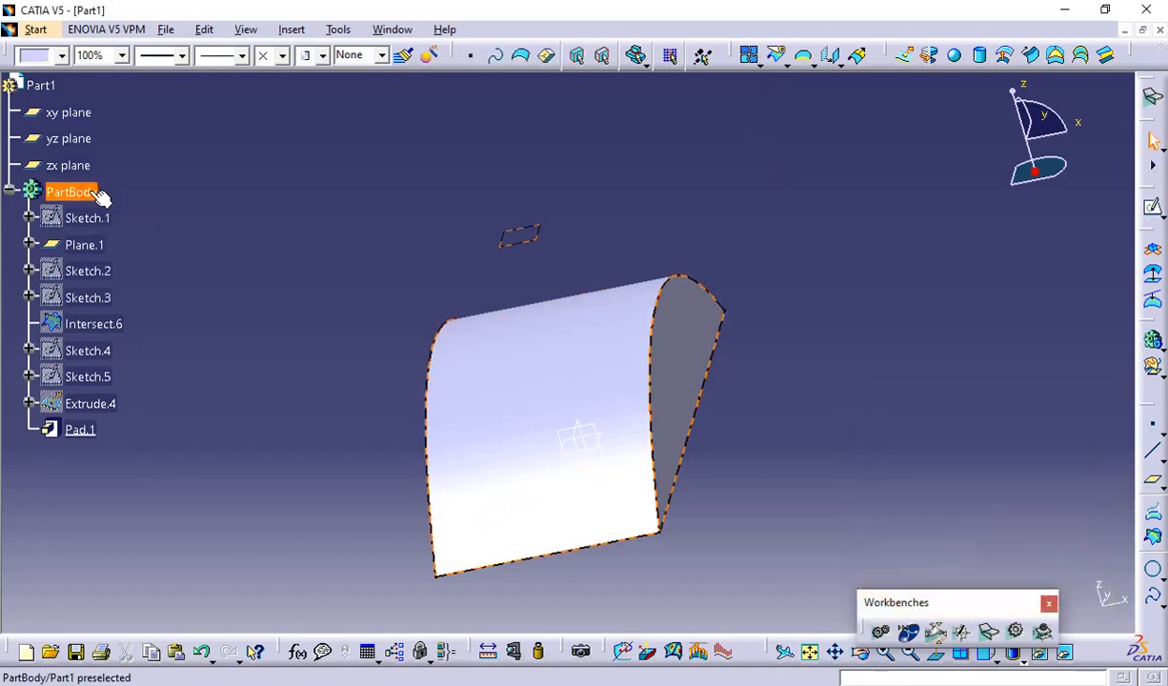
left_click(84, 223)
key("Delete")
key("Return")
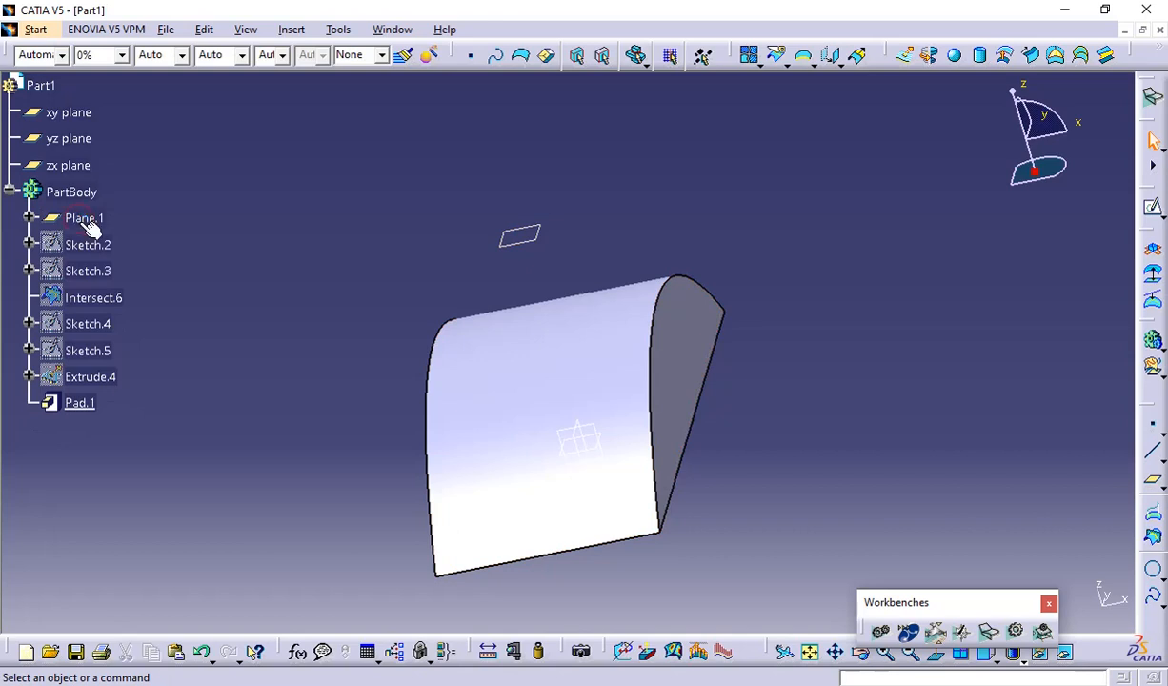
left_click(85, 223)
key("Delete")
key("Return")
left_click(84, 222)
key("Delete")
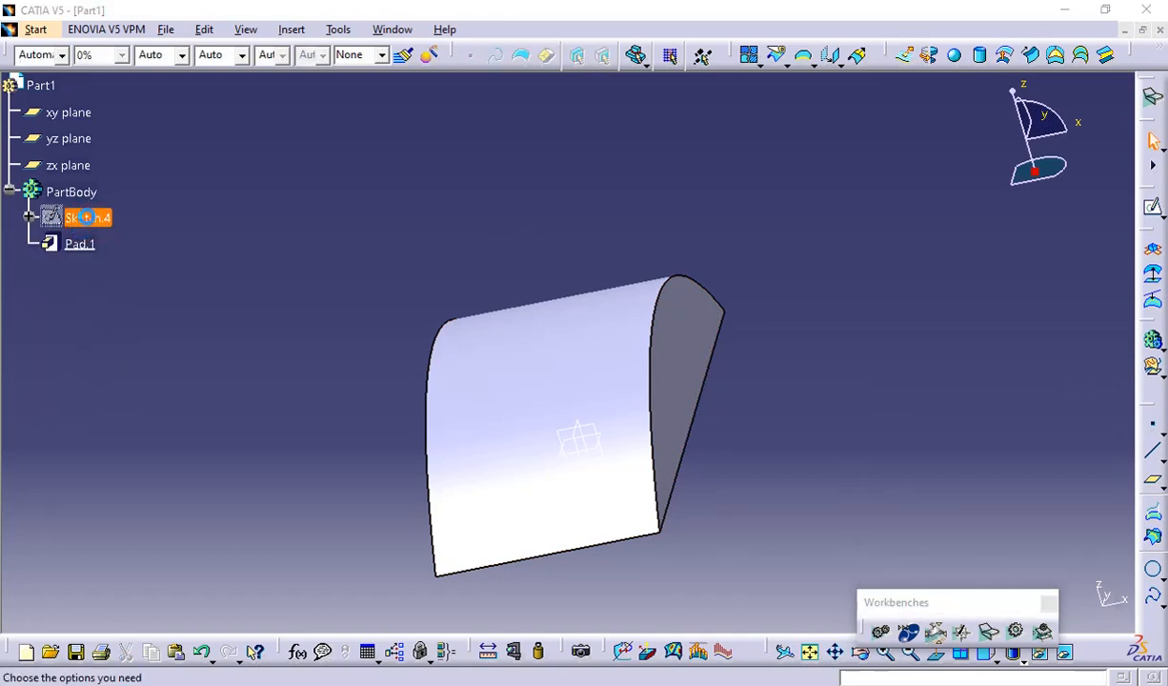
key("Return")
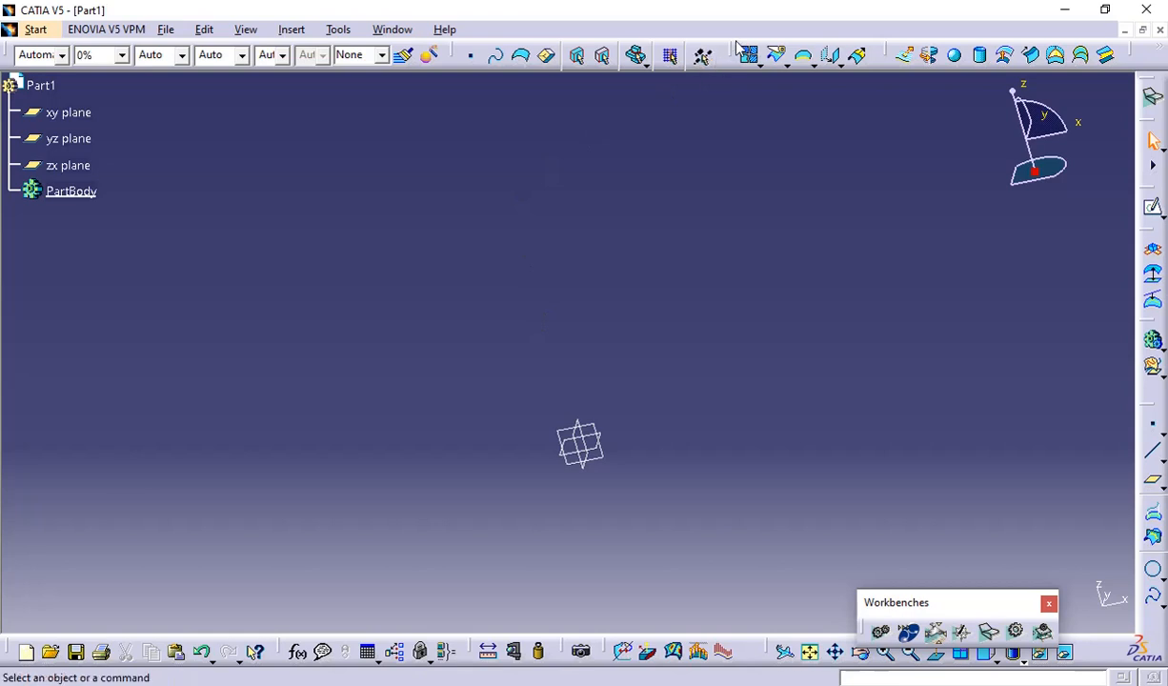
Step: Look at the Healing operation's definition options and close it without healing any elements
left_click_drag(729, 54, 716, 128)
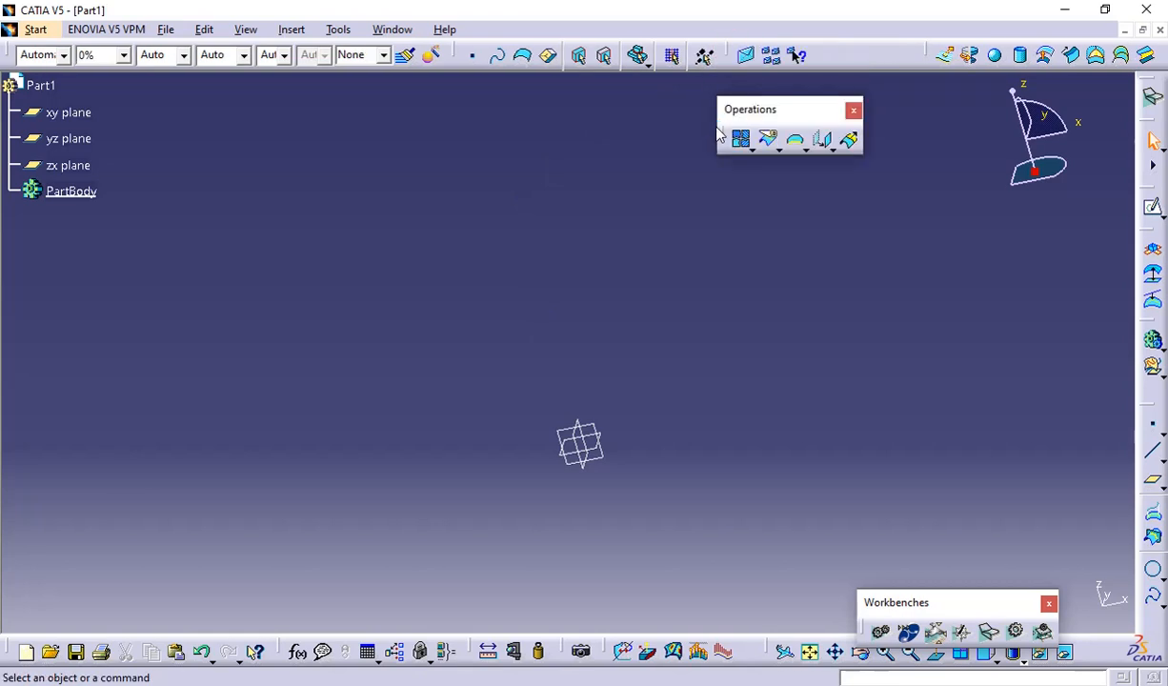
left_click(752, 150)
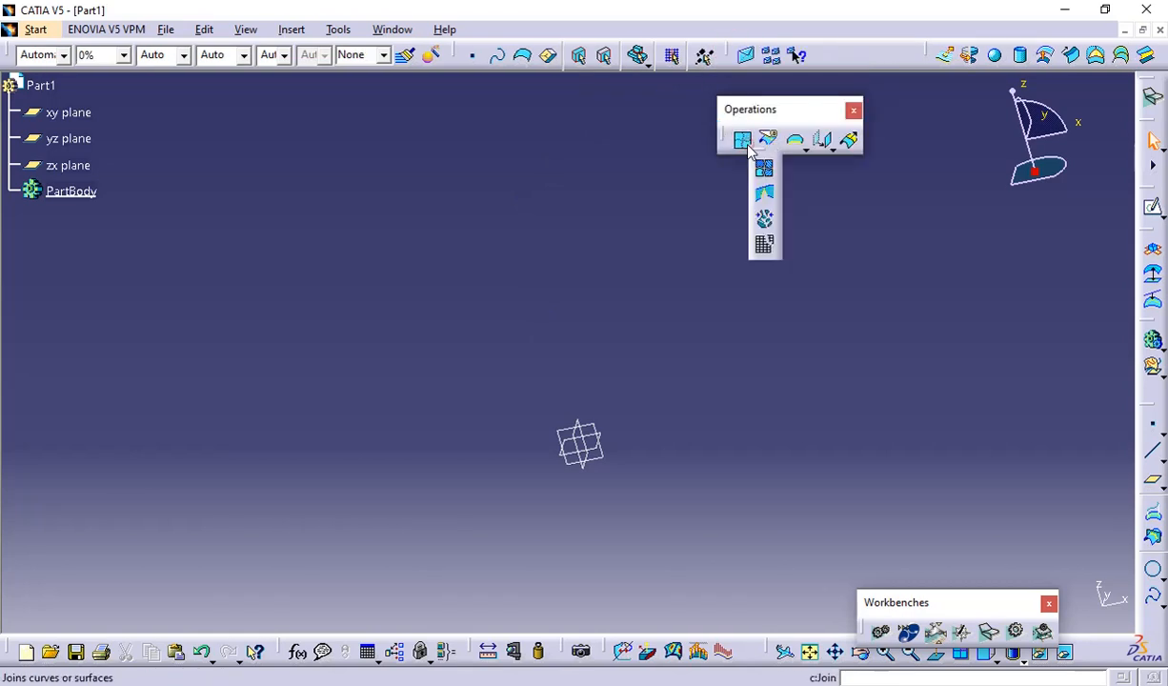
left_click(763, 196)
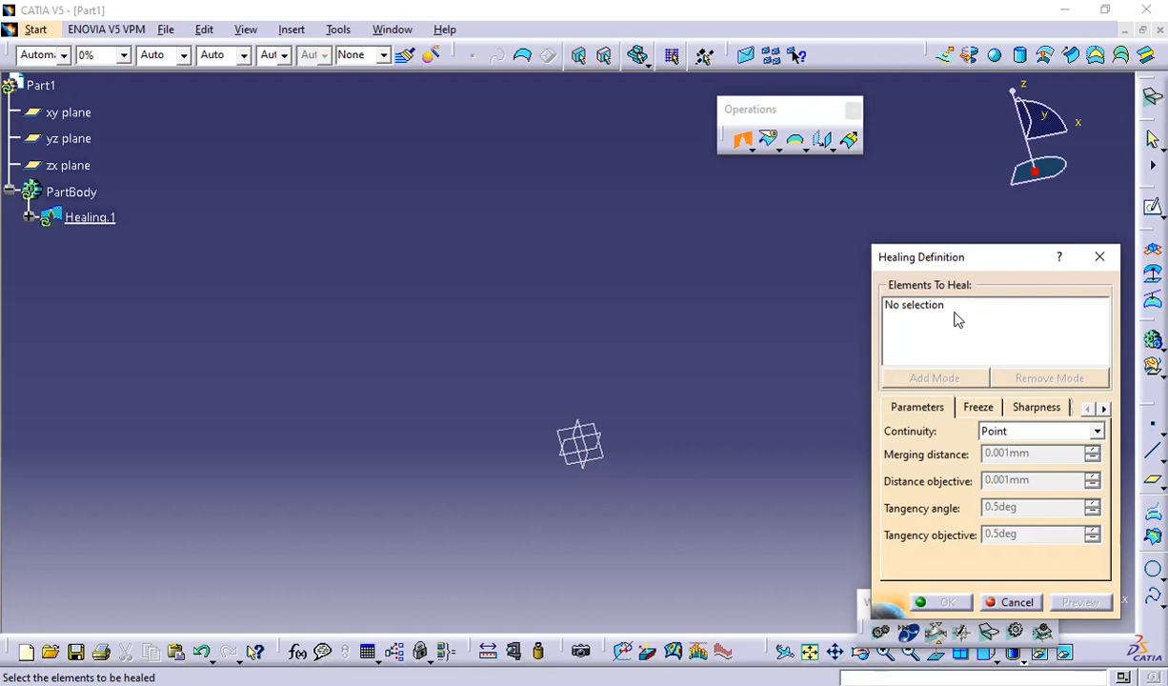
left_click(1099, 256)
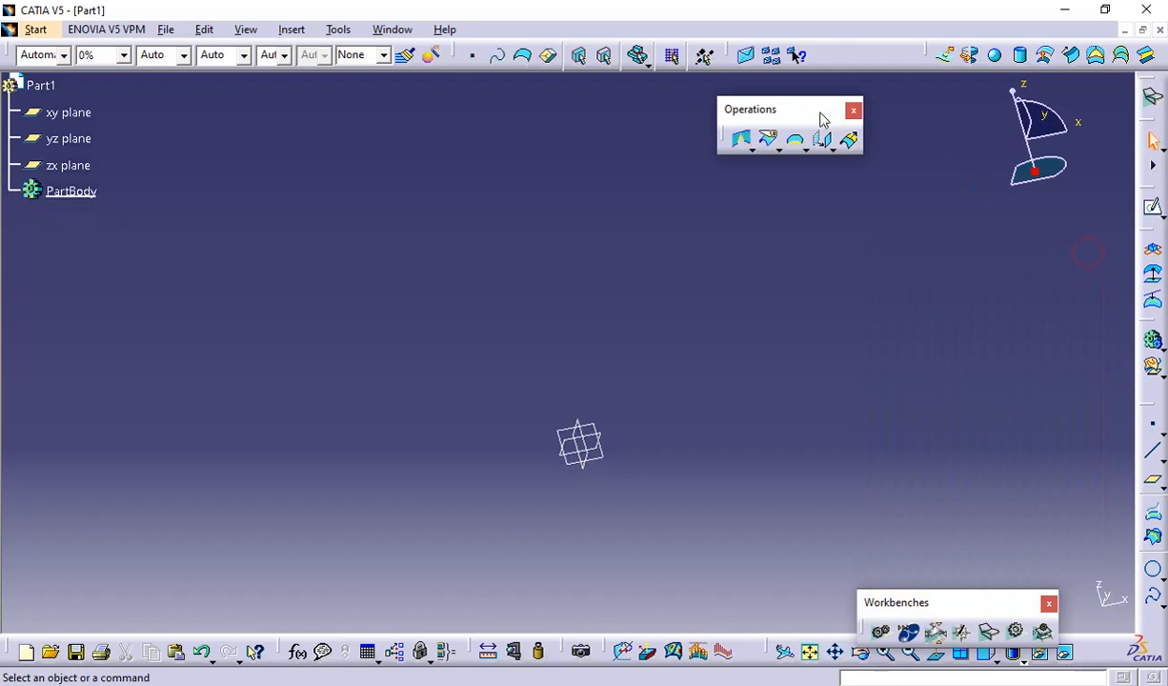
left_click_drag(816, 115, 859, 60)
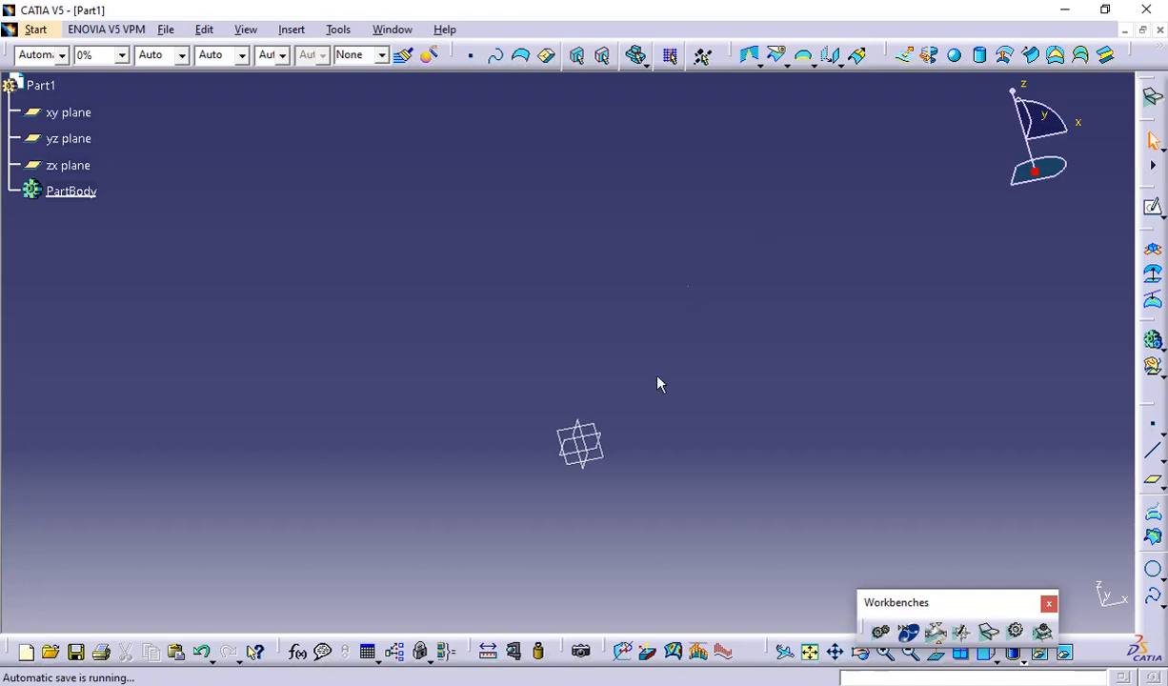
Step: Start a new sketch on the zx plane
middle_click_drag(729, 377, 700, 435)
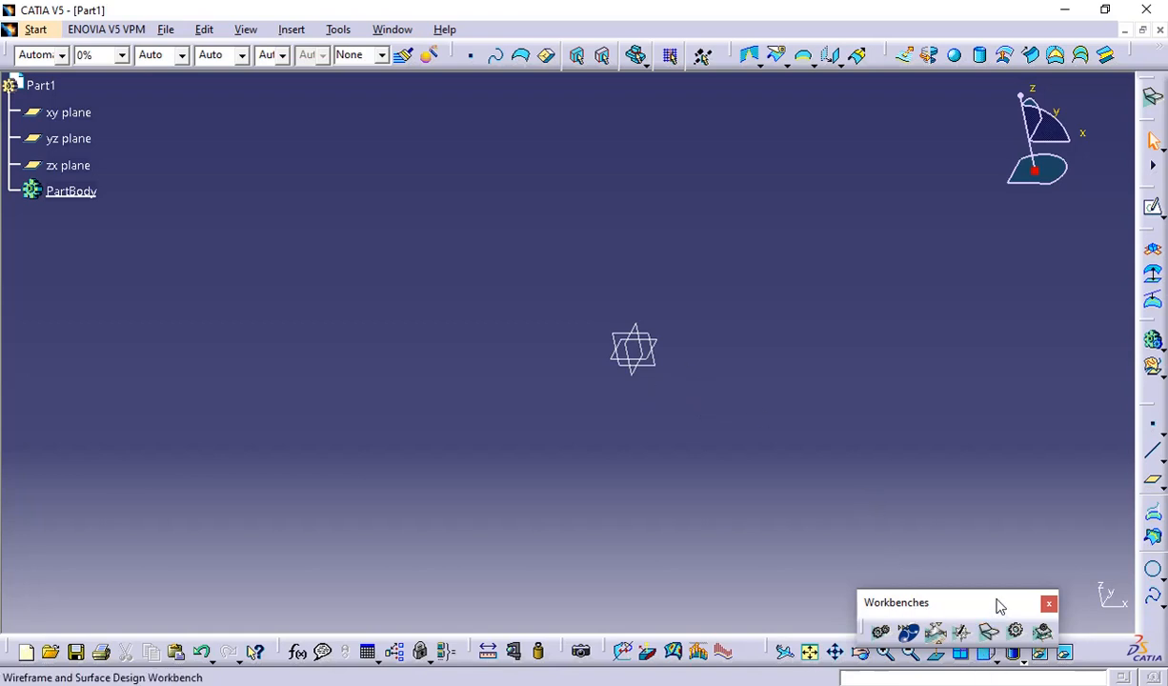
left_click_drag(995, 596, 994, 572)
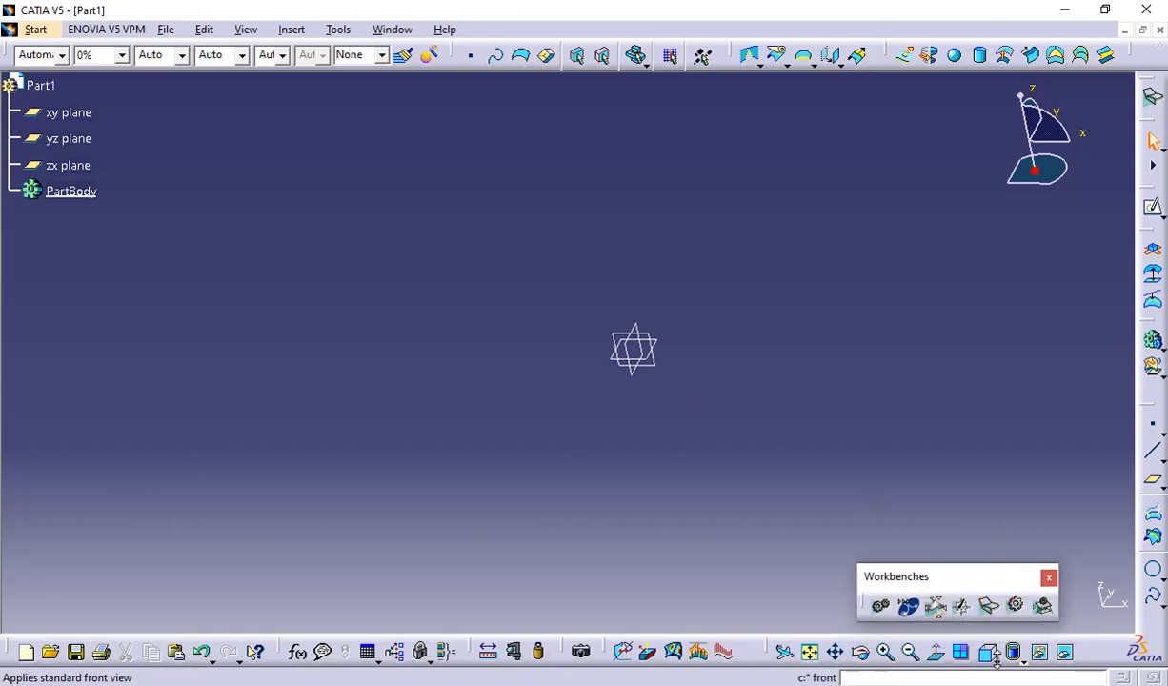
left_click(996, 660)
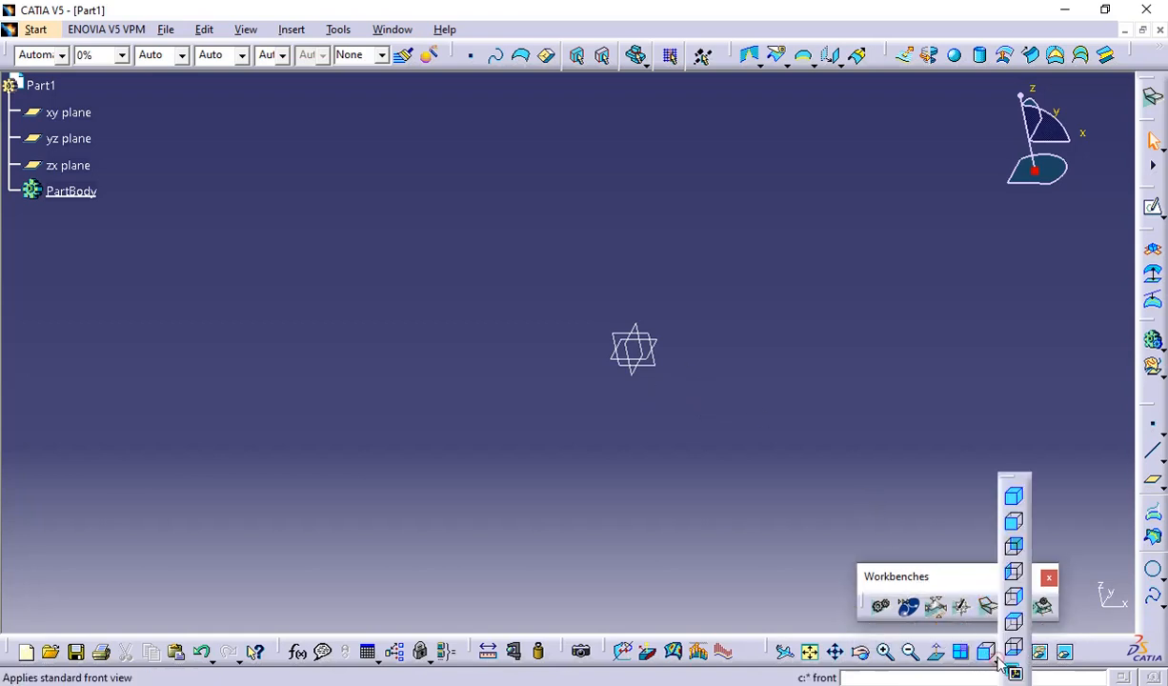
left_click(1015, 575)
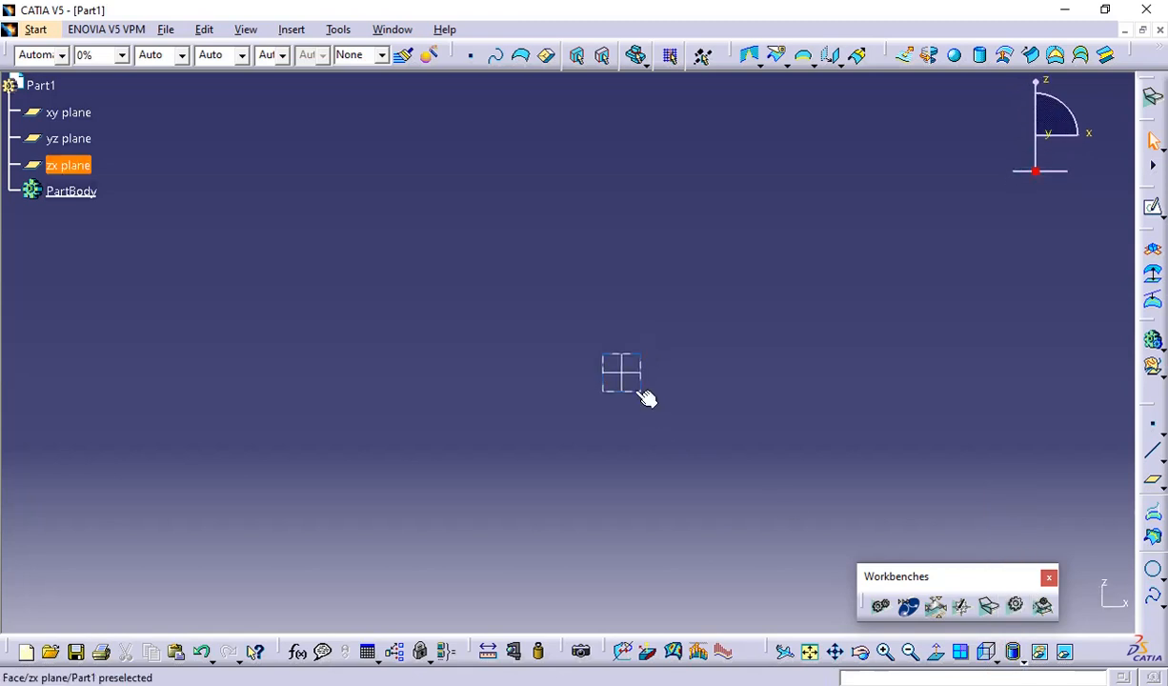
left_click(643, 394)
left_click(1152, 206)
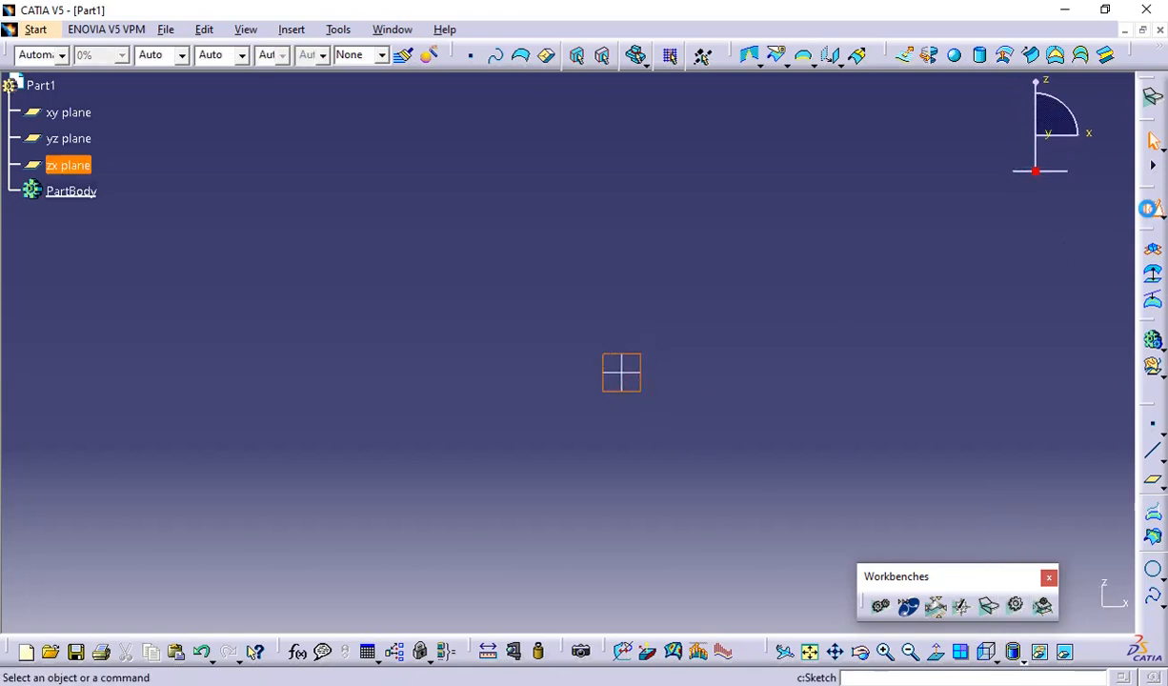
Step: Sketch an open S-shaped spline through four points above the H axis, ending near H -6 mm, V 42 mm, and exit the sketch
mouse_move(849, 311)
middle_mouse_down()
mouse_move(842, 321)
mouse_move(905, 351)
middle_mouse_up()
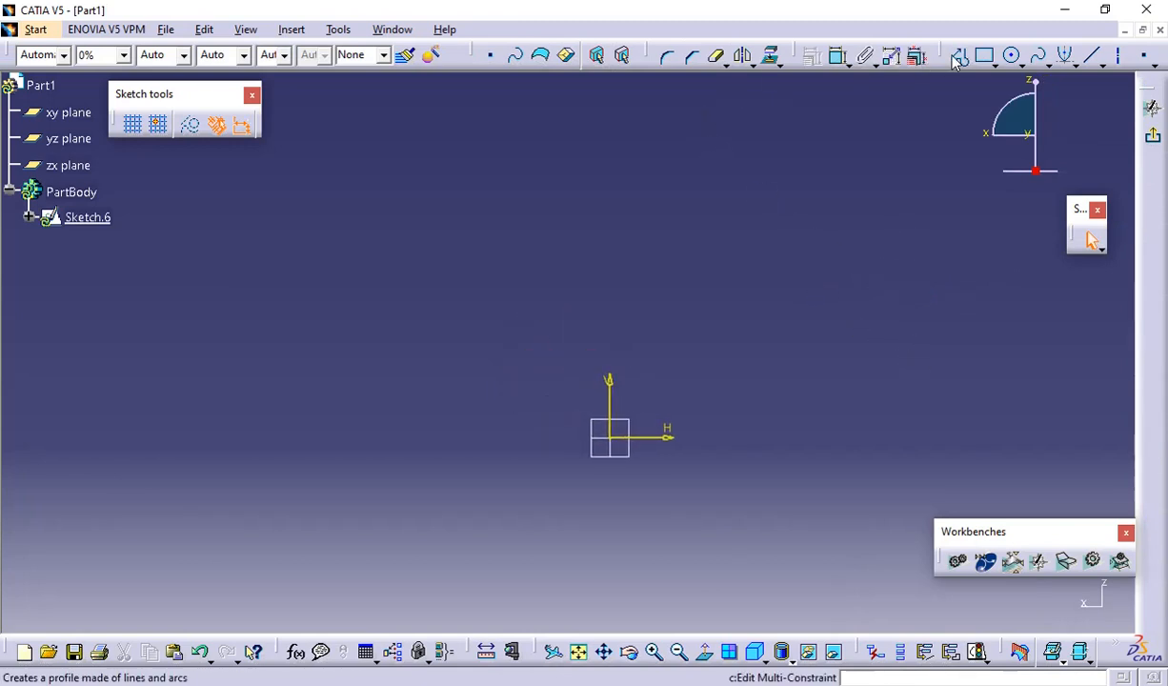
left_click(1038, 55)
left_click(307, 352)
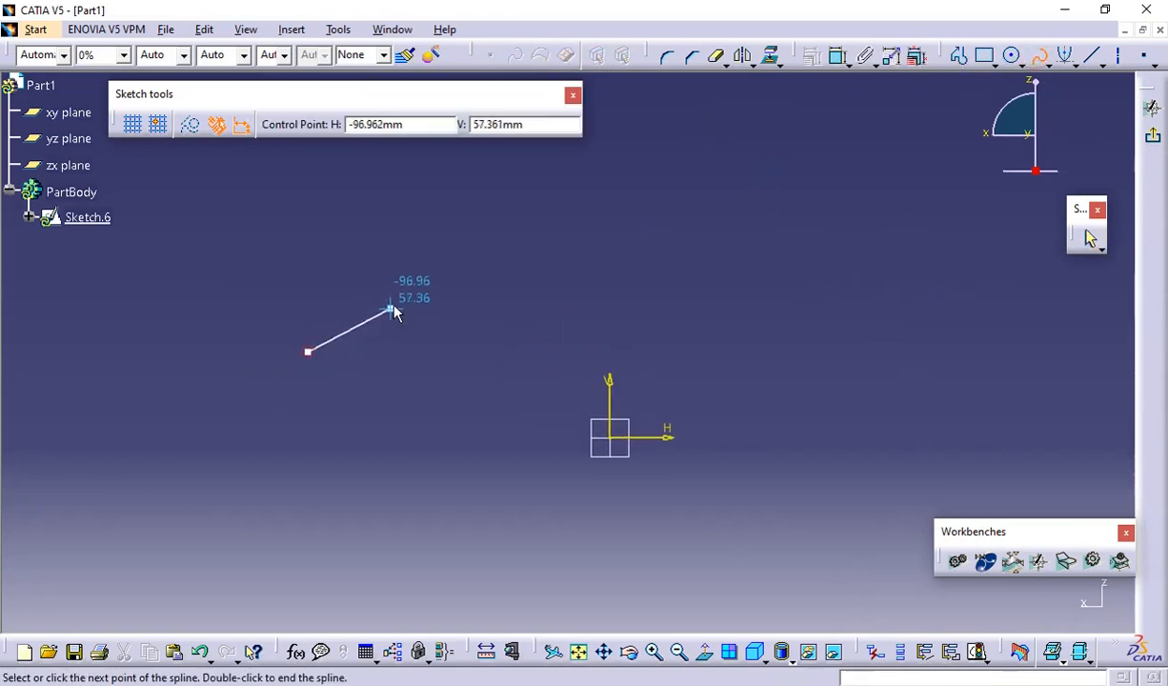
left_click(397, 303)
left_click(479, 357)
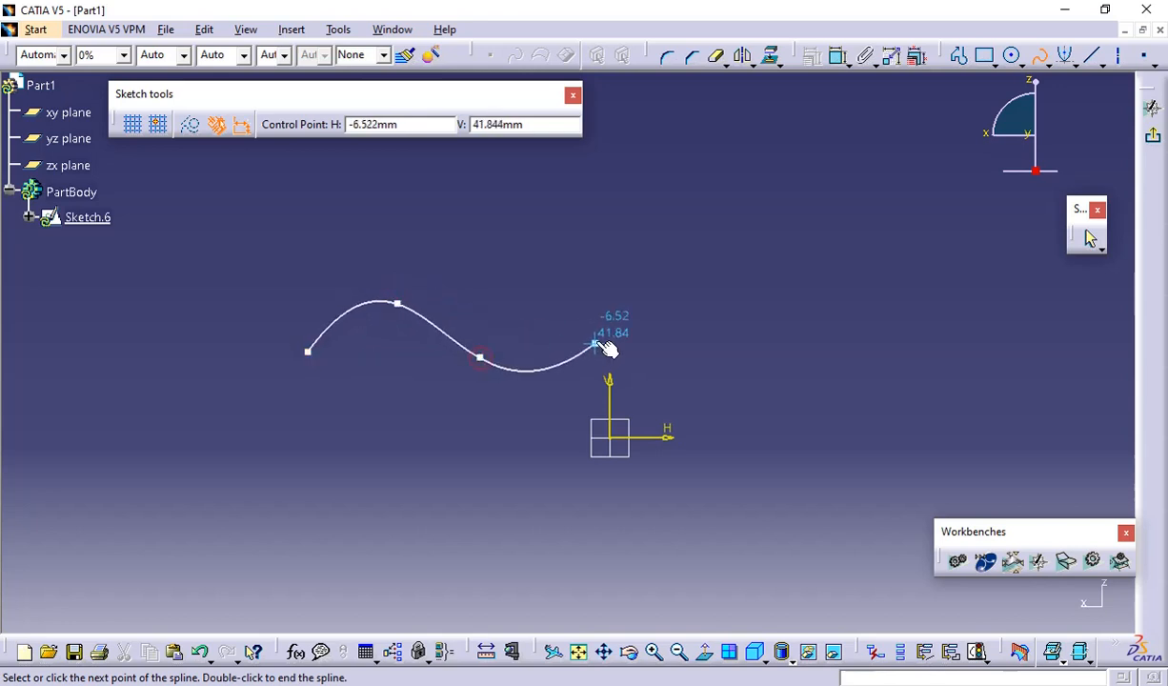
left_click(596, 339)
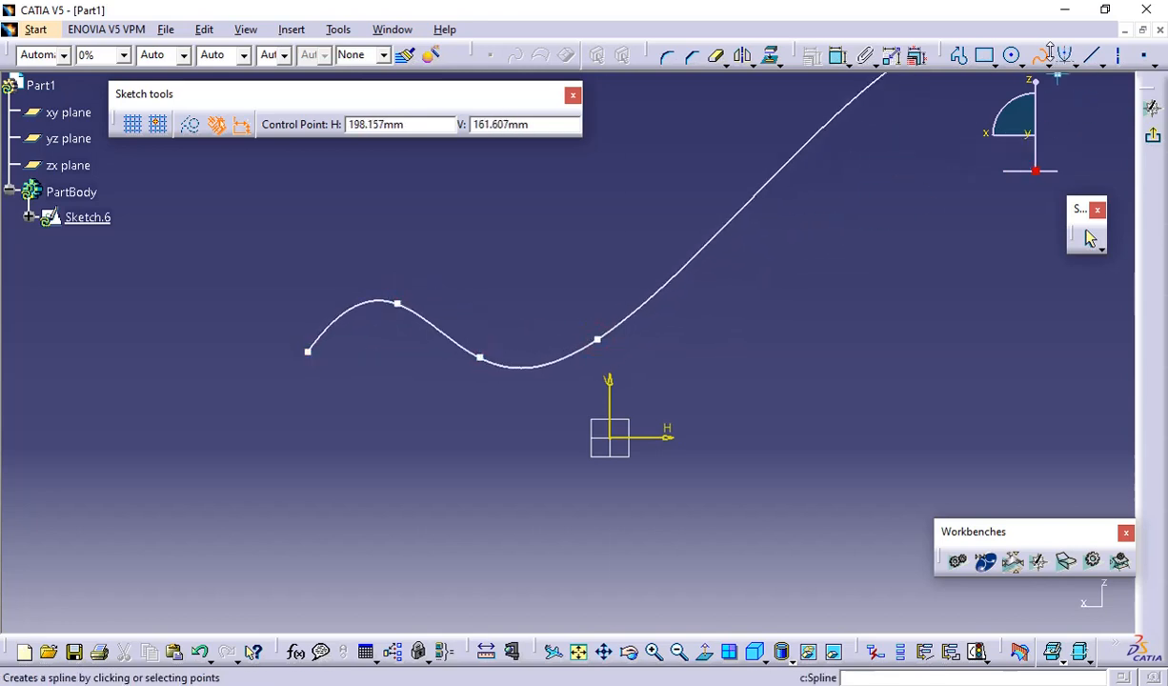
left_click(1038, 54)
left_click(893, 168)
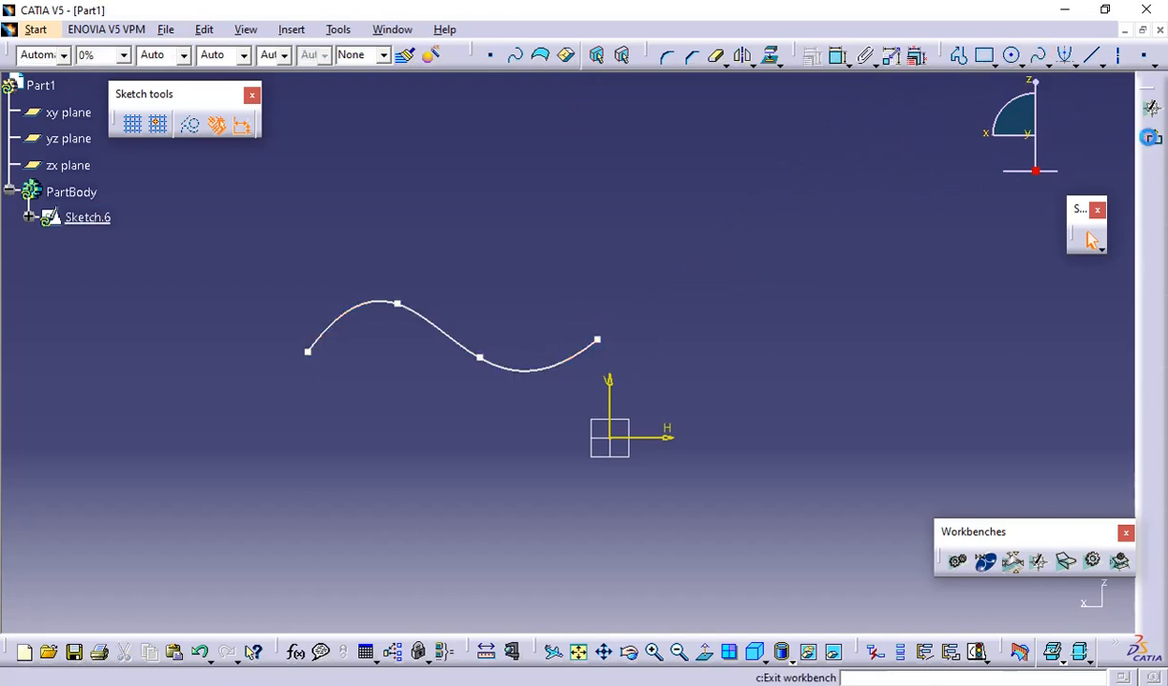
left_click(1153, 107)
left_click(606, 503)
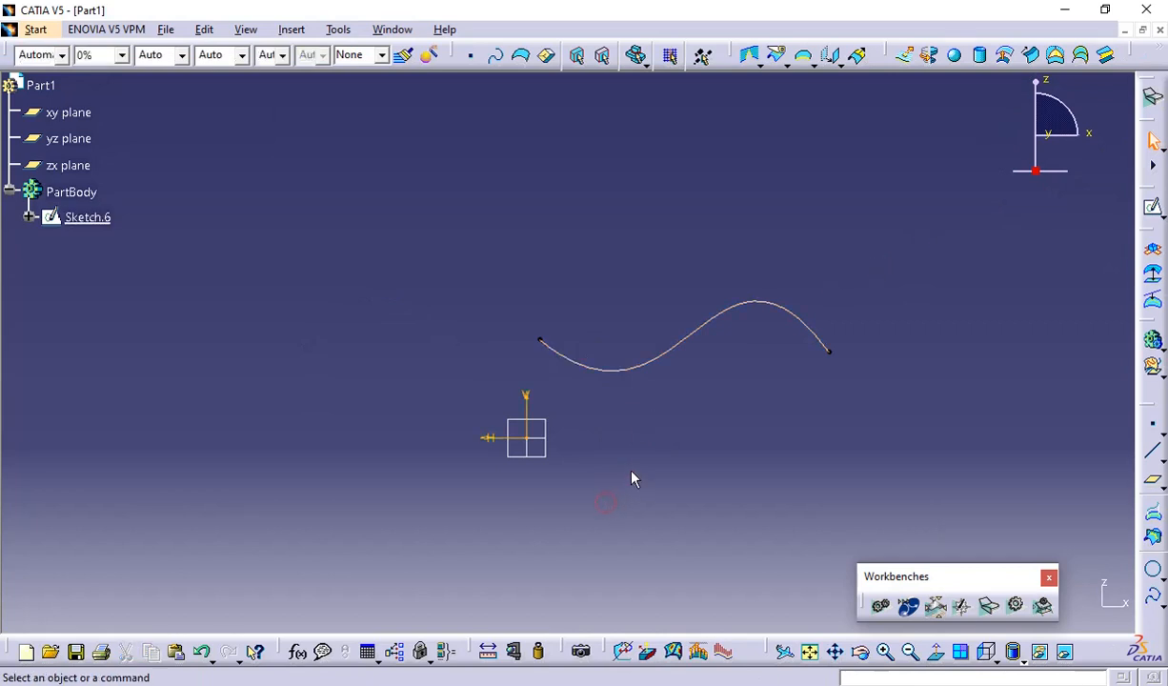
Step: Start another sketch on the zx plane for a second profile beside the existing spline
middle_click_drag(887, 290, 511, 435)
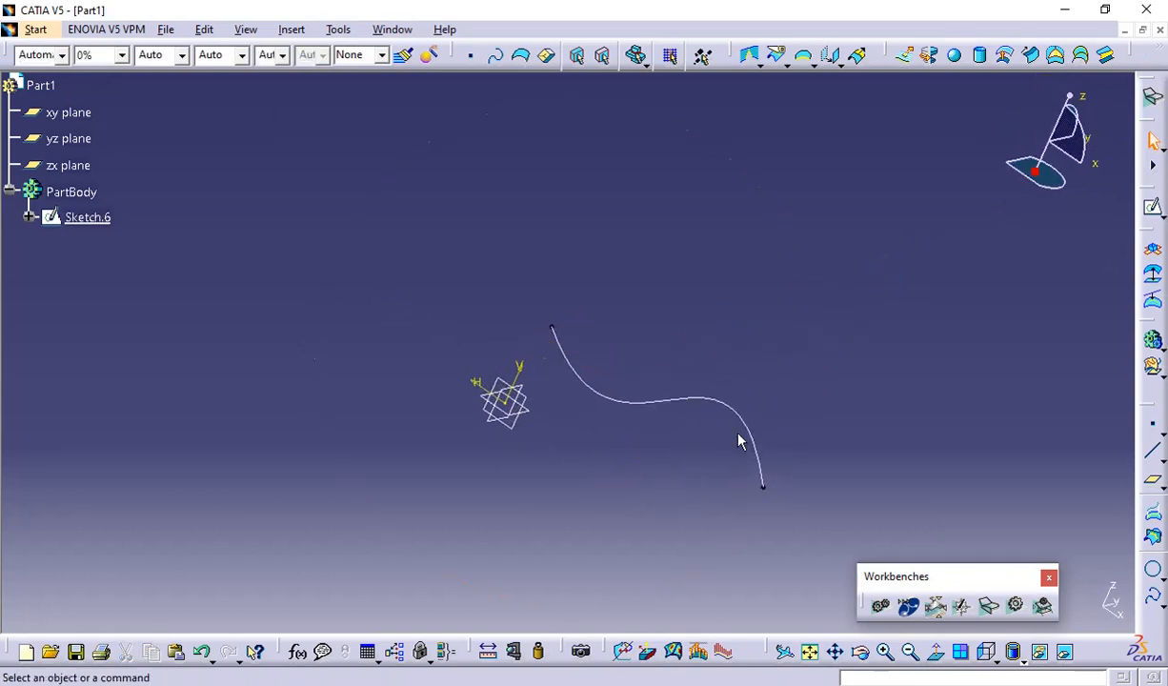
left_click(511, 435)
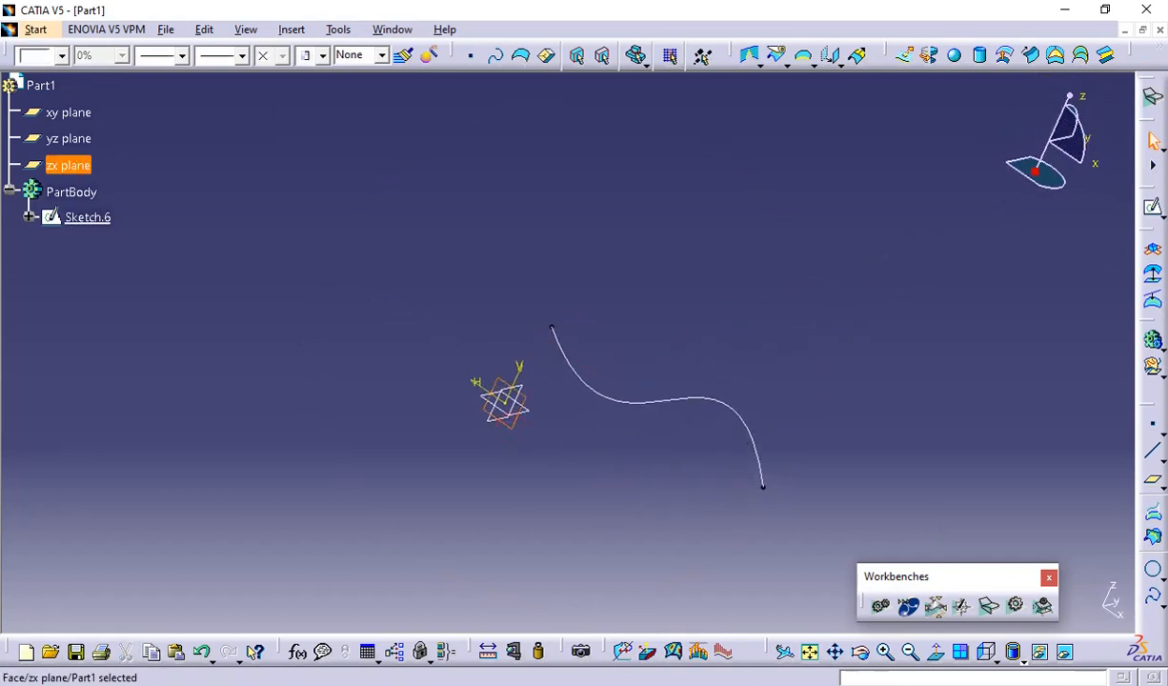
left_click(1153, 211)
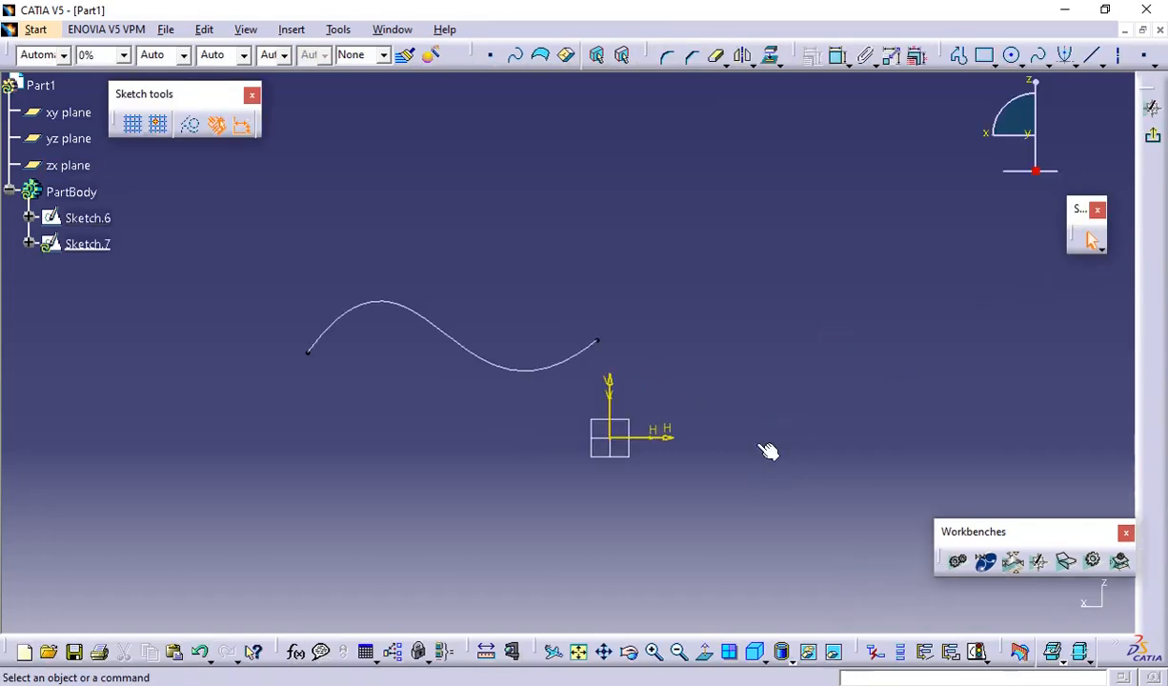
Step: Sketch an open wavy five-point spline starting just beyond the first spline's end, with its second point near H 15 mm, V 61 mm, and exit the sketch
left_click(1038, 55)
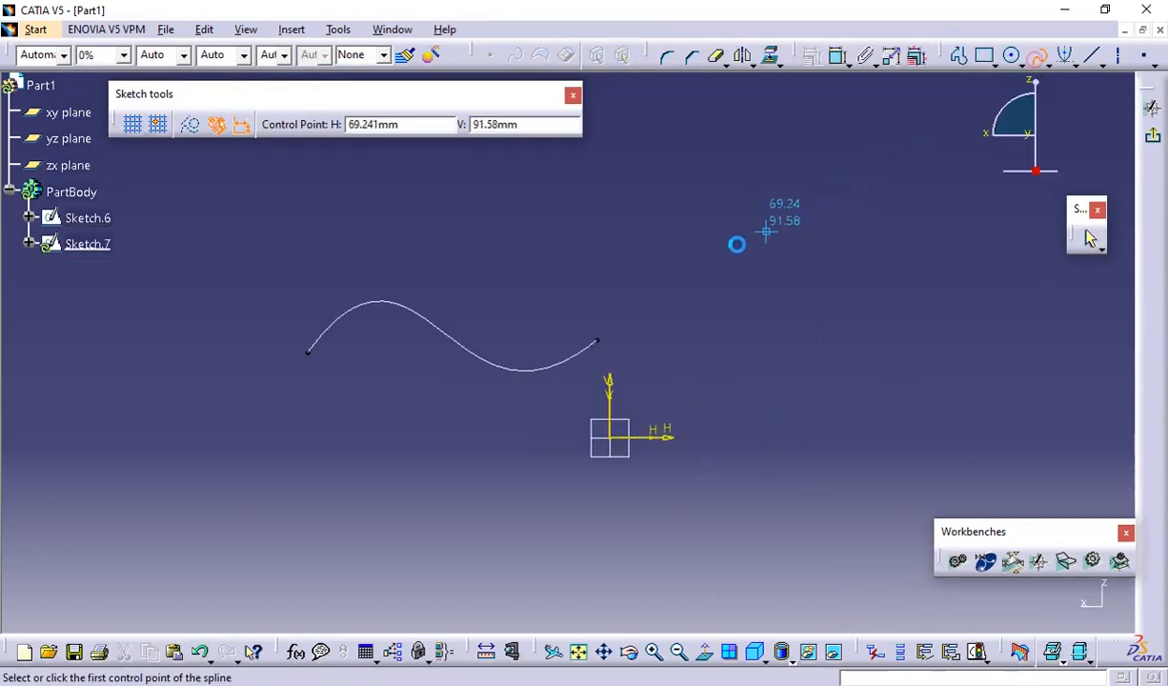
left_click(610, 327)
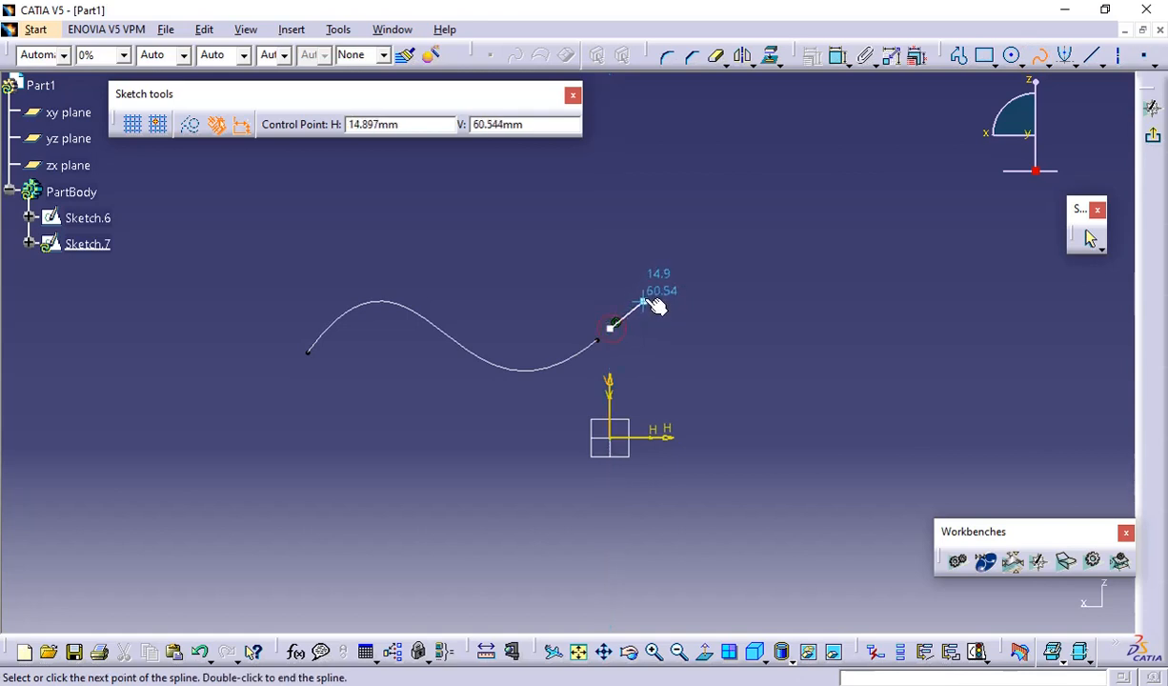
left_click(644, 301)
left_click(751, 336)
left_click(820, 296)
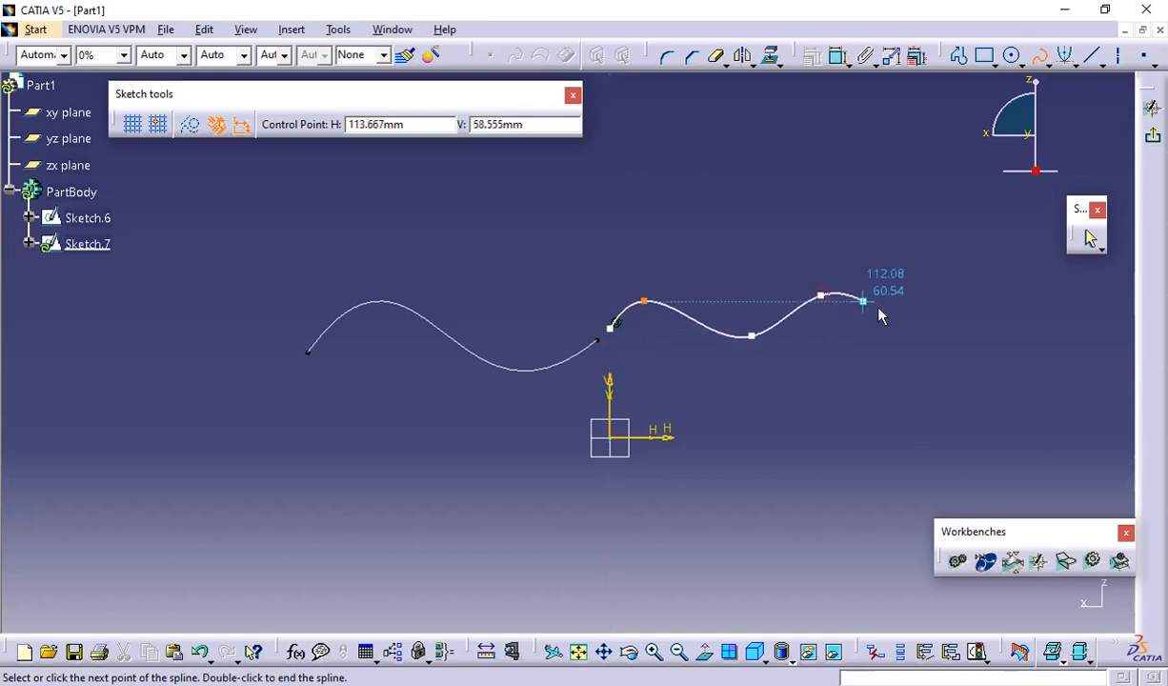
left_click(862, 226)
left_click(1155, 141)
left_click(896, 383)
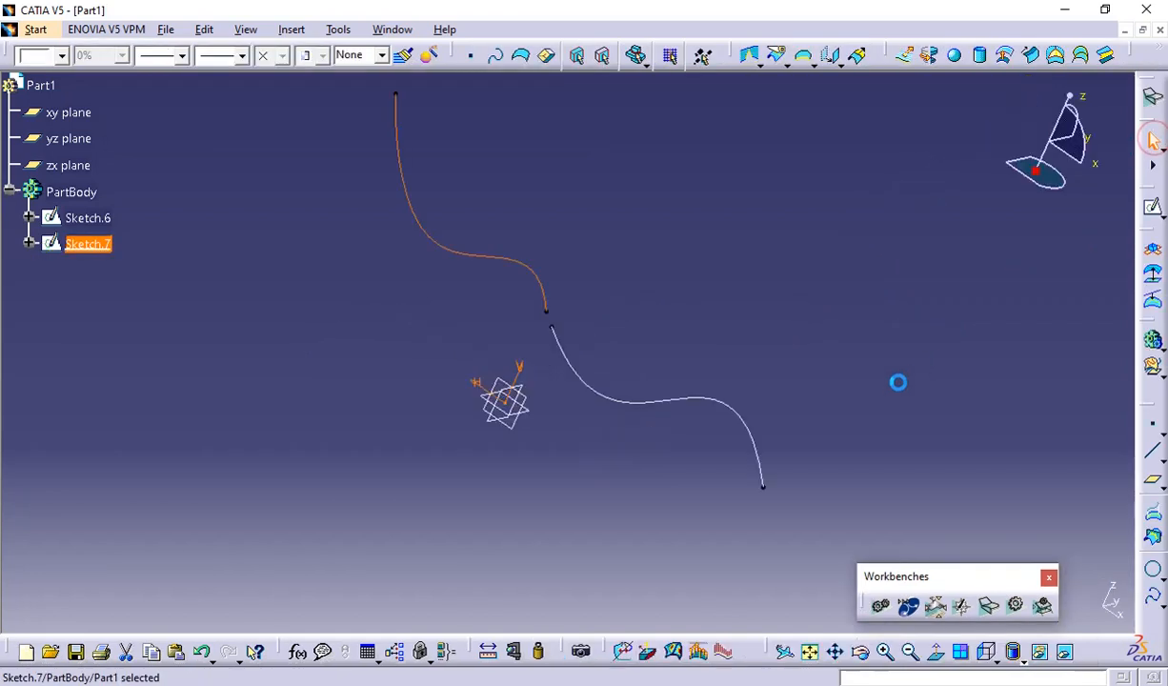
Step: Extrude the new spline, Sketch.7, as a surface along the sketch normal with limits of 0 mm and 150 mm
middle_click_drag(851, 396, 880, 330)
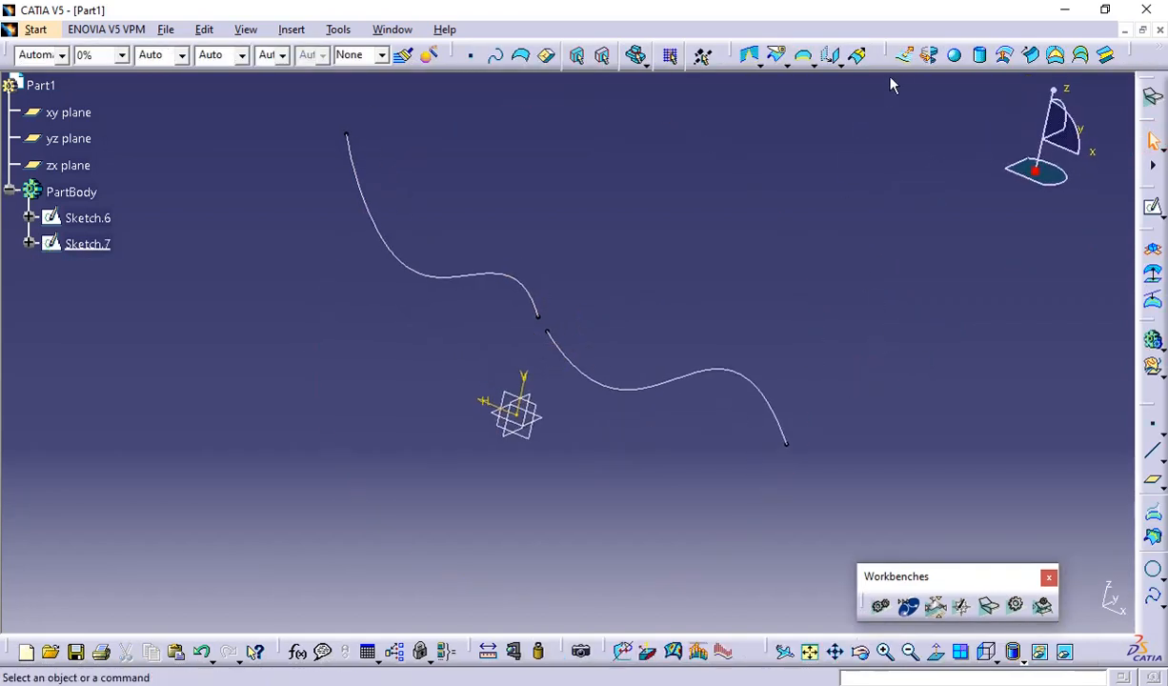
left_click(856, 54)
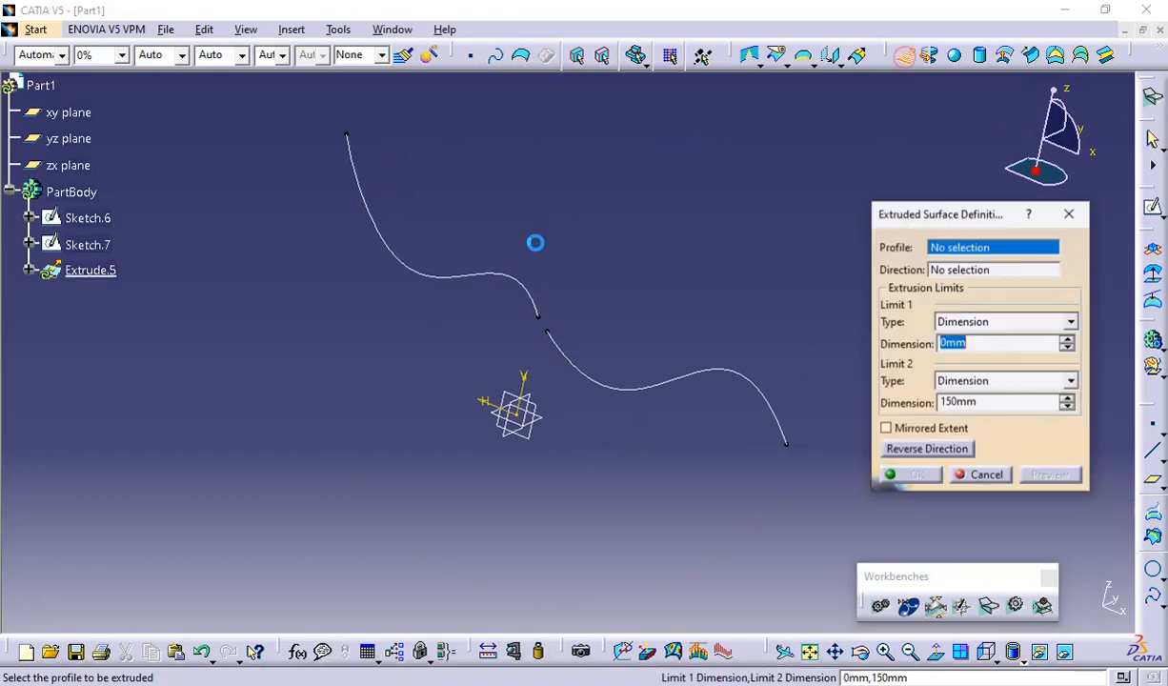
left_click(519, 288)
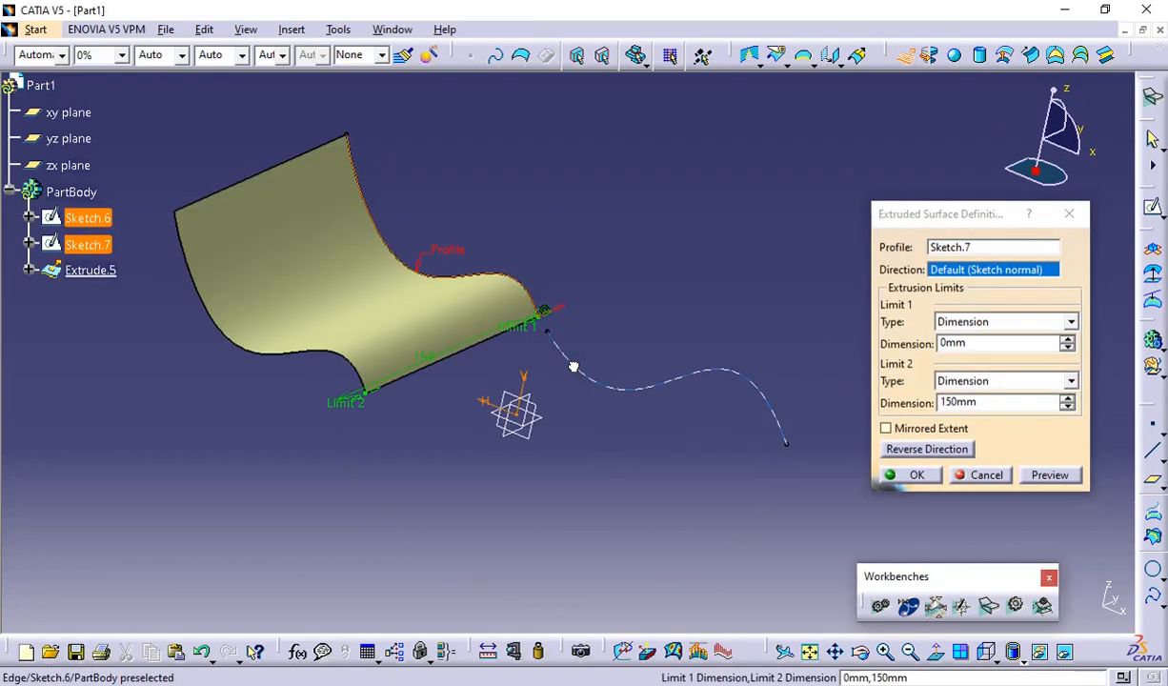
left_click(916, 476)
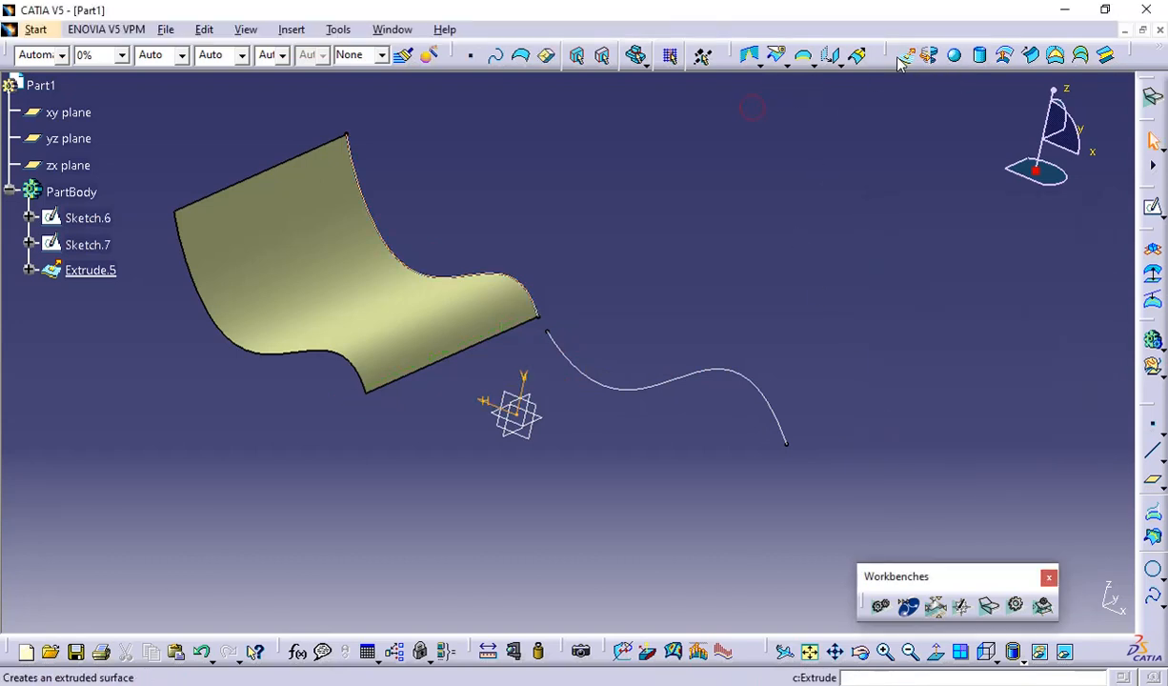
Step: Extrude the Sketch.6 spline as a surface along the sketch normal, with limit 2 set to 100 mm
left_click(803, 54)
left_click(757, 383)
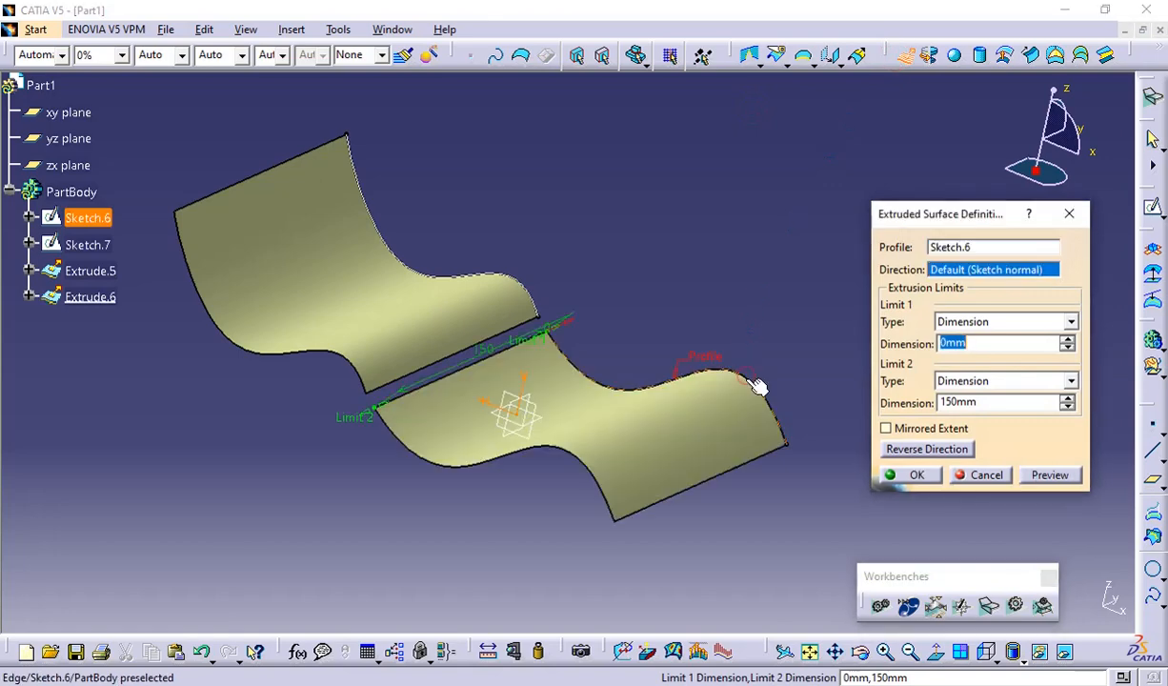
mouse_move(583, 433)
middle_mouse_down()
mouse_move(459, 545)
mouse_move(452, 581)
mouse_move(736, 416)
middle_mouse_up()
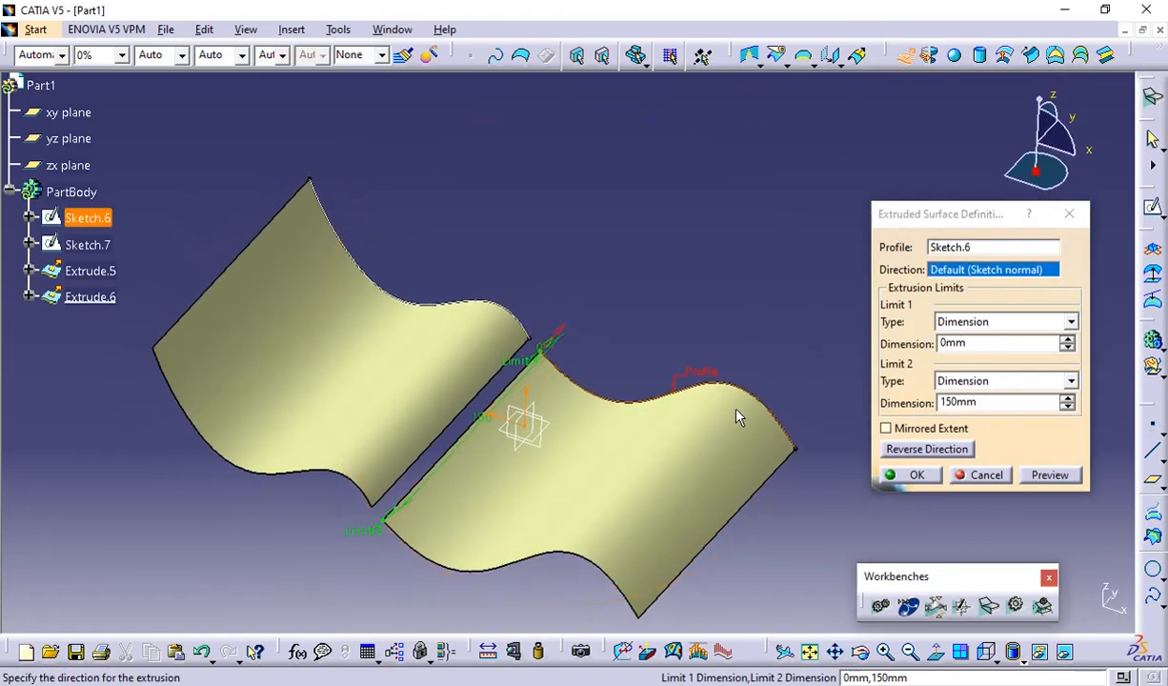
double_click(985, 401)
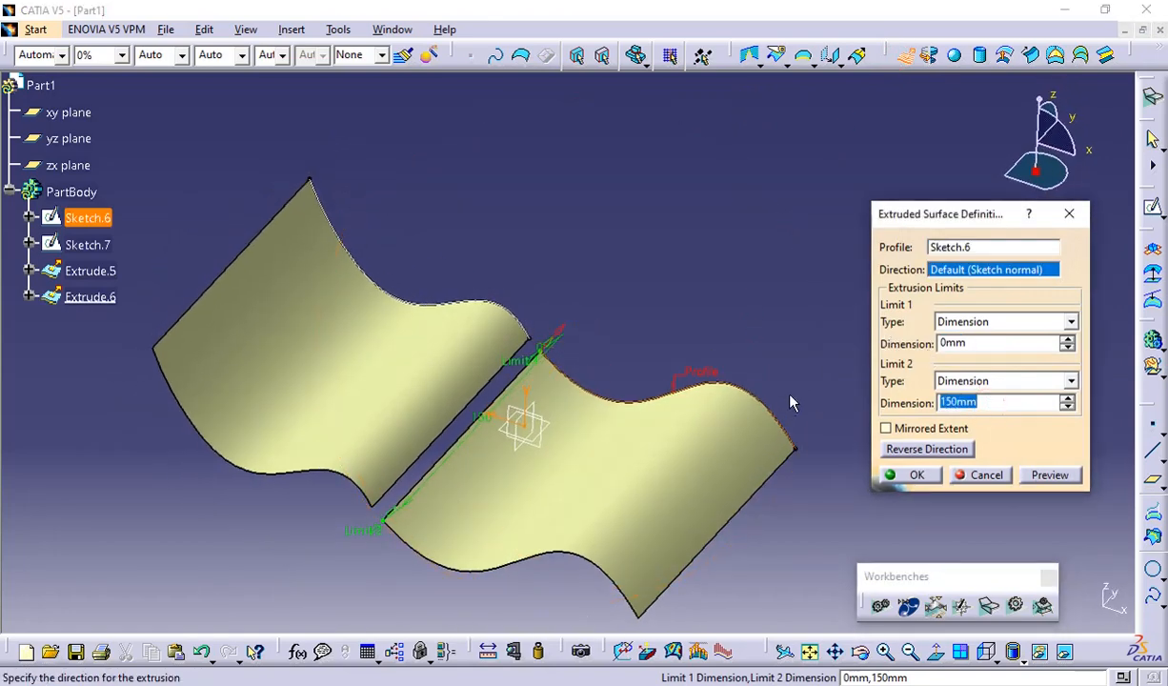
type("100")
key("Return")
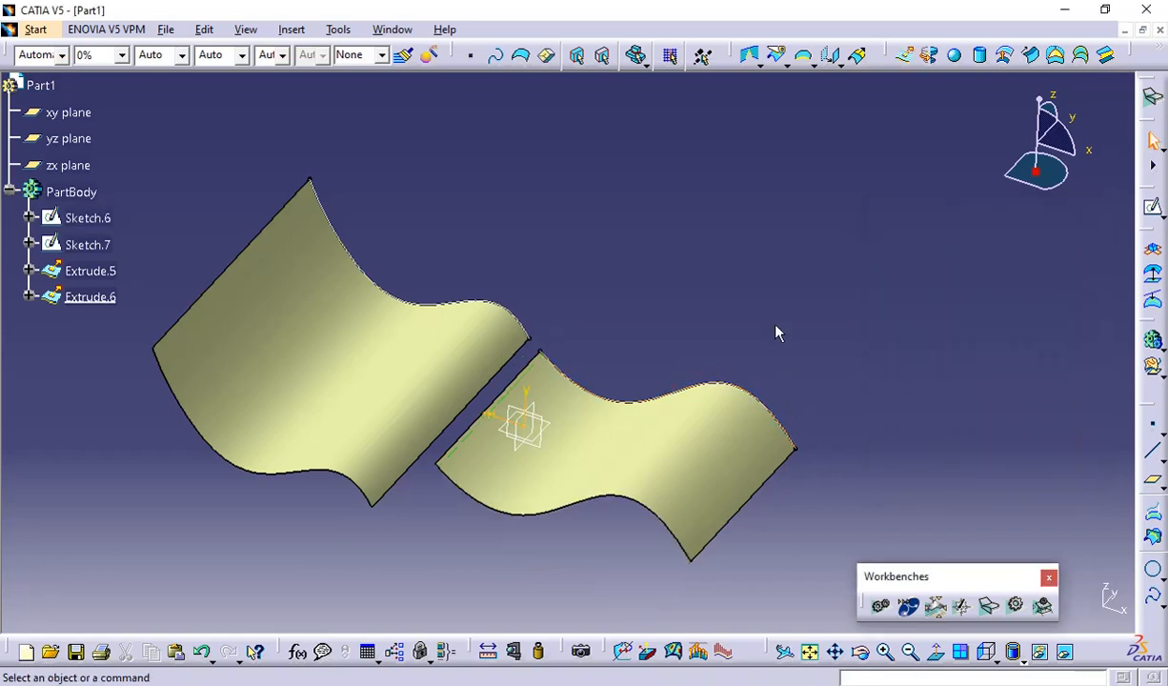
Step: Try healing Extrude.5 and Extrude.6 with Point continuity and a 0.001 mm merging distance, and preview the gap between them
middle_click_drag(776, 330, 773, 195)
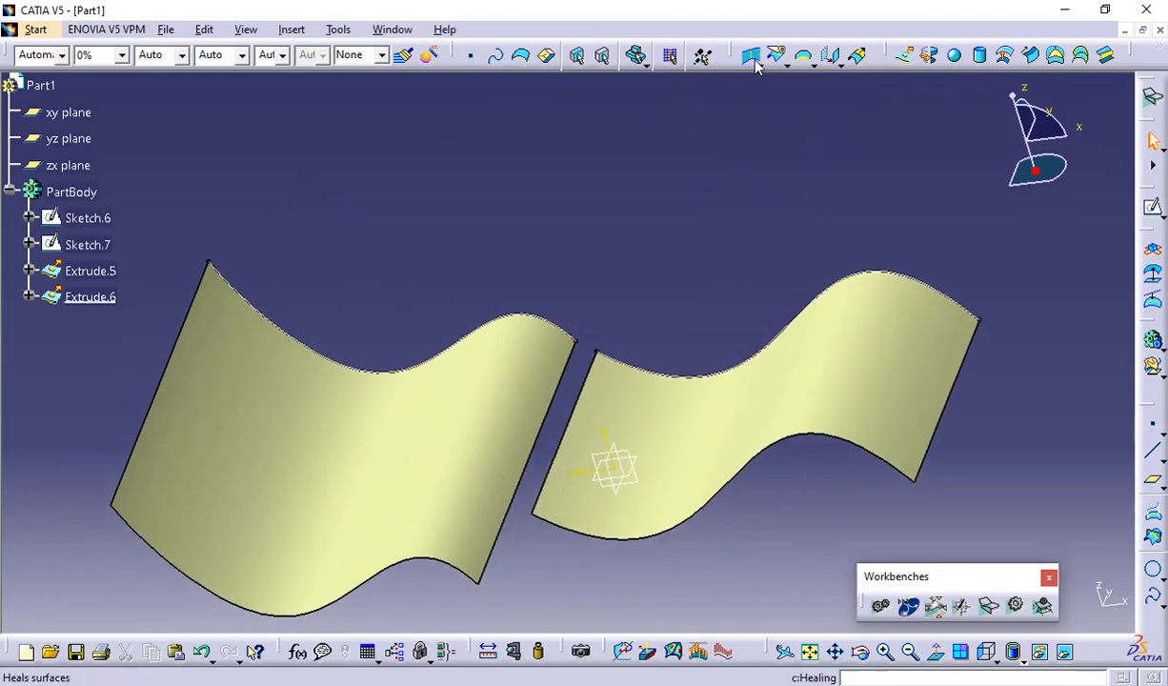
left_click(752, 59)
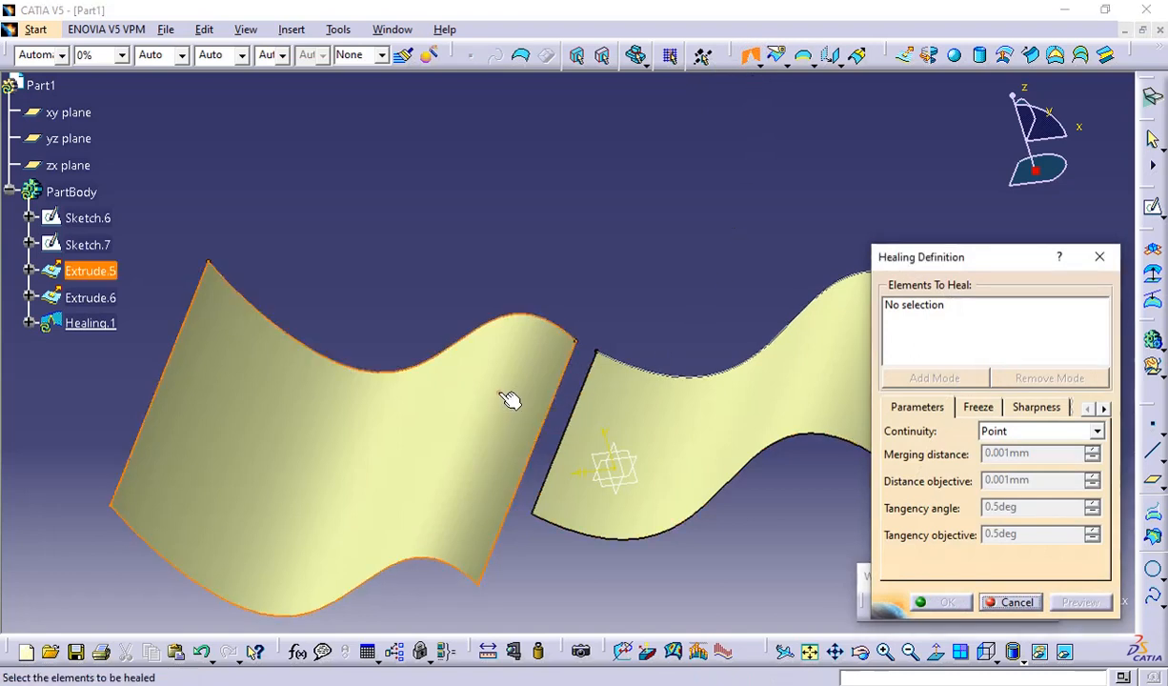
left_click(511, 396)
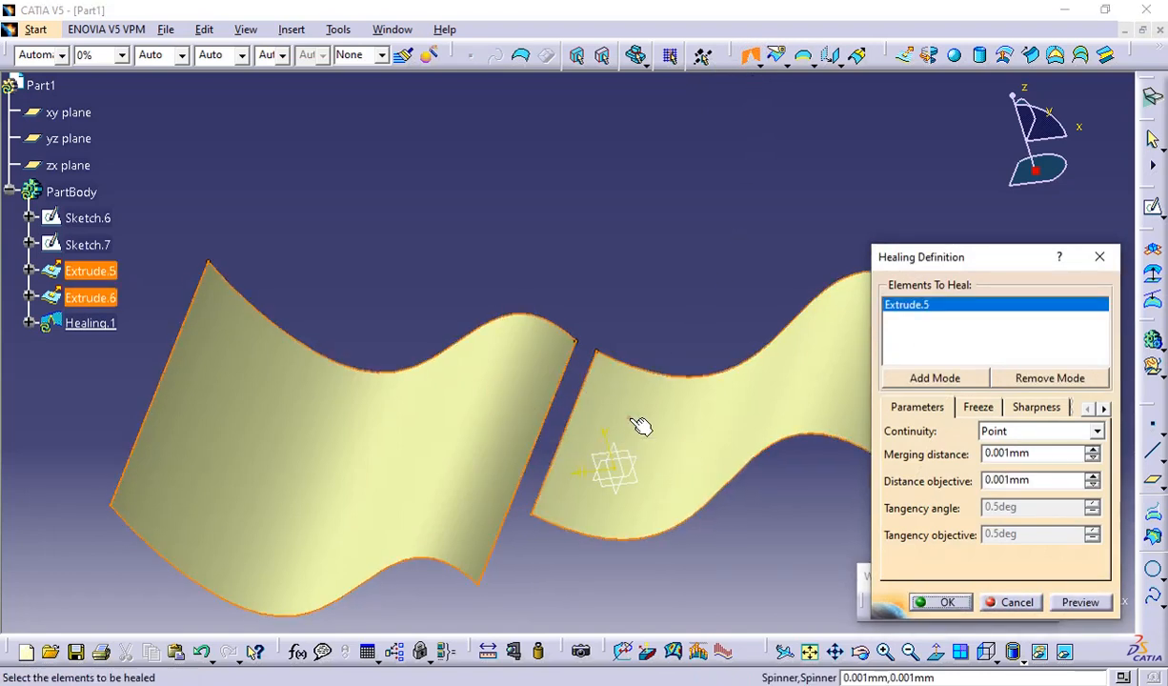
left_click(630, 419)
mouse_move(698, 552)
middle_mouse_down()
mouse_move(568, 410)
mouse_move(591, 470)
middle_mouse_up()
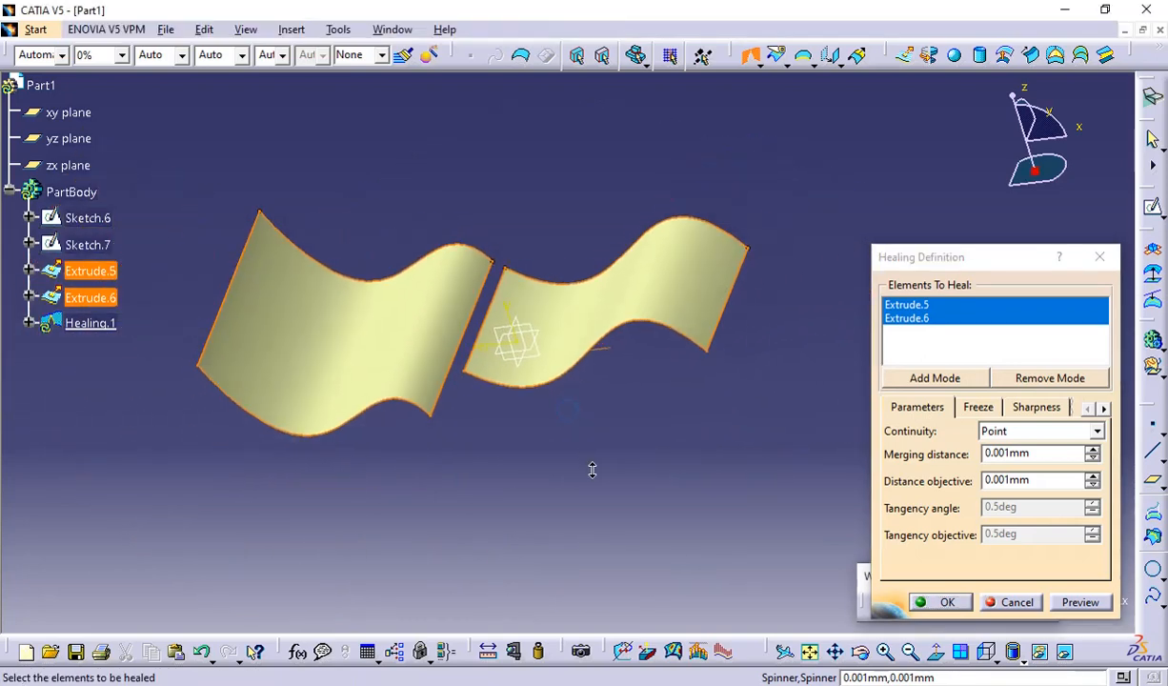
left_click(1057, 603)
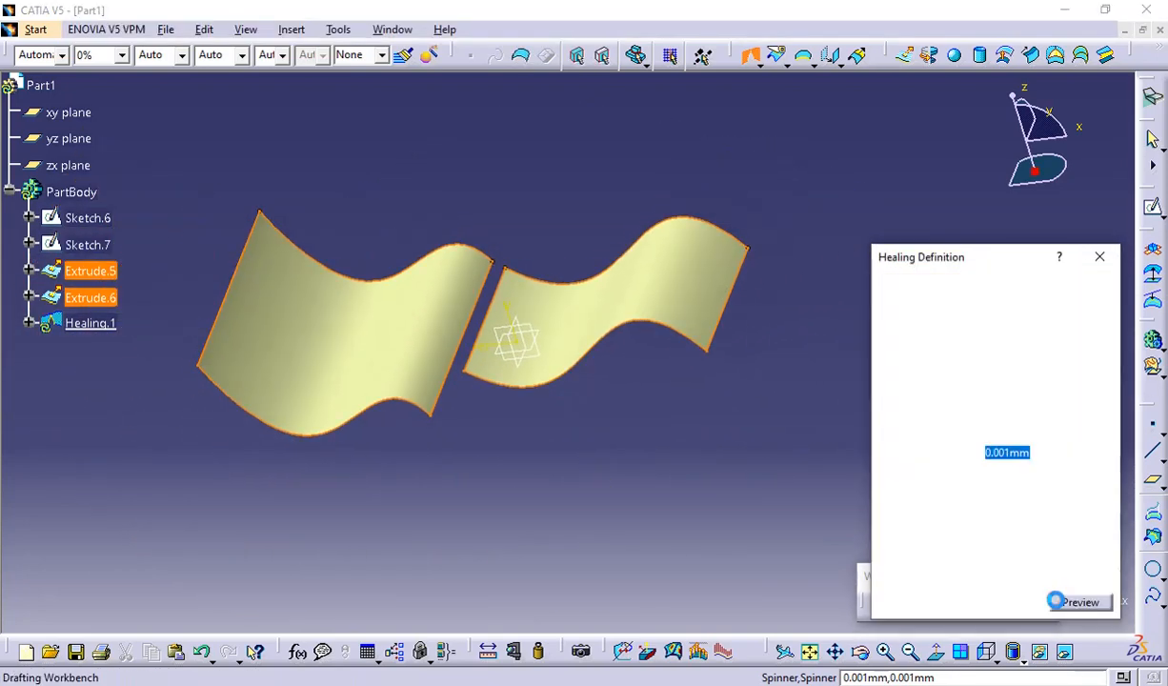
middle_click_drag(534, 425, 593, 303)
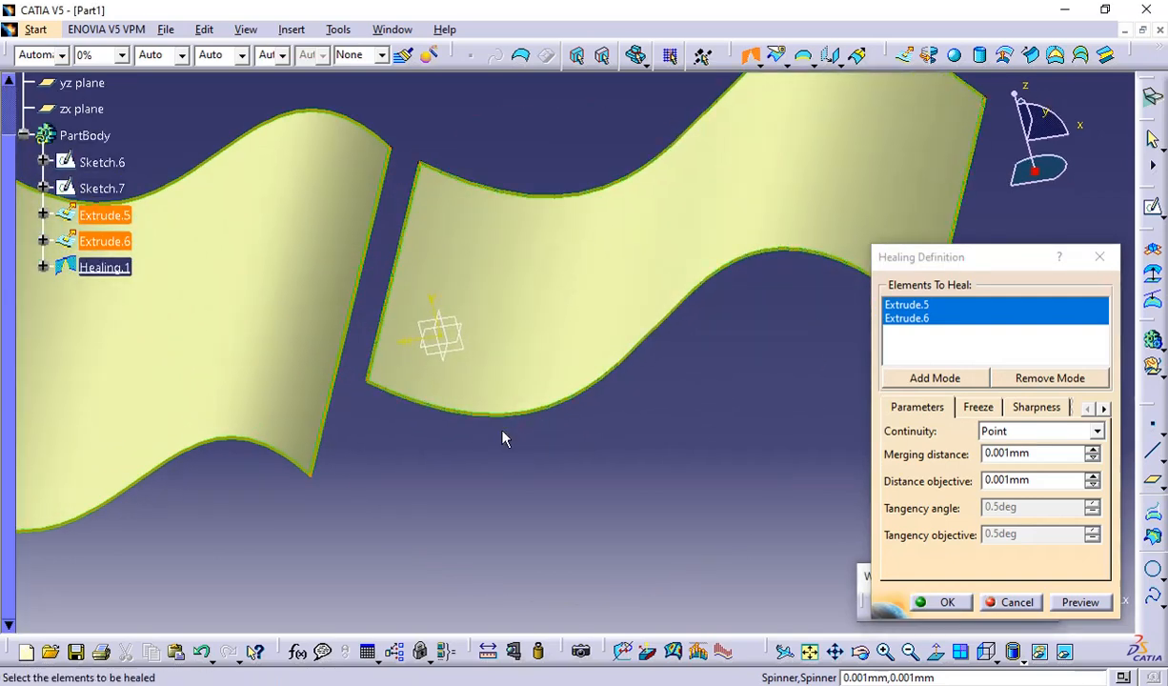
middle_click_drag(500, 449, 500, 477)
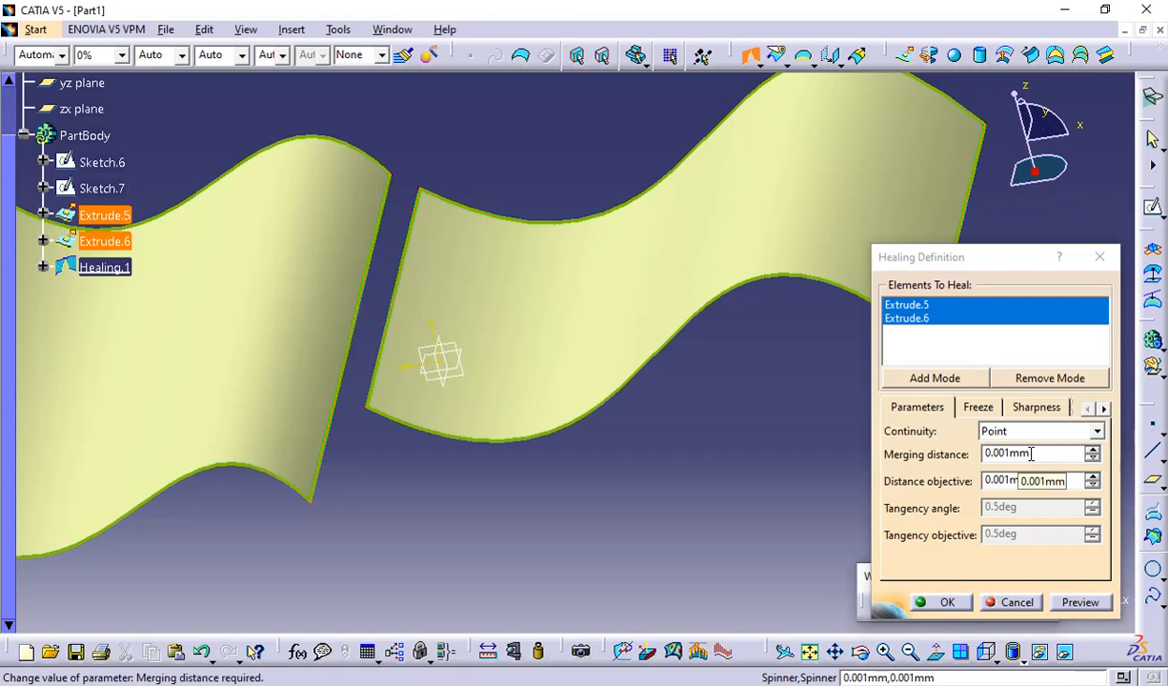
Step: Try the same healing with Tangent continuity, preview it, and cancel the operation
left_click(1059, 431)
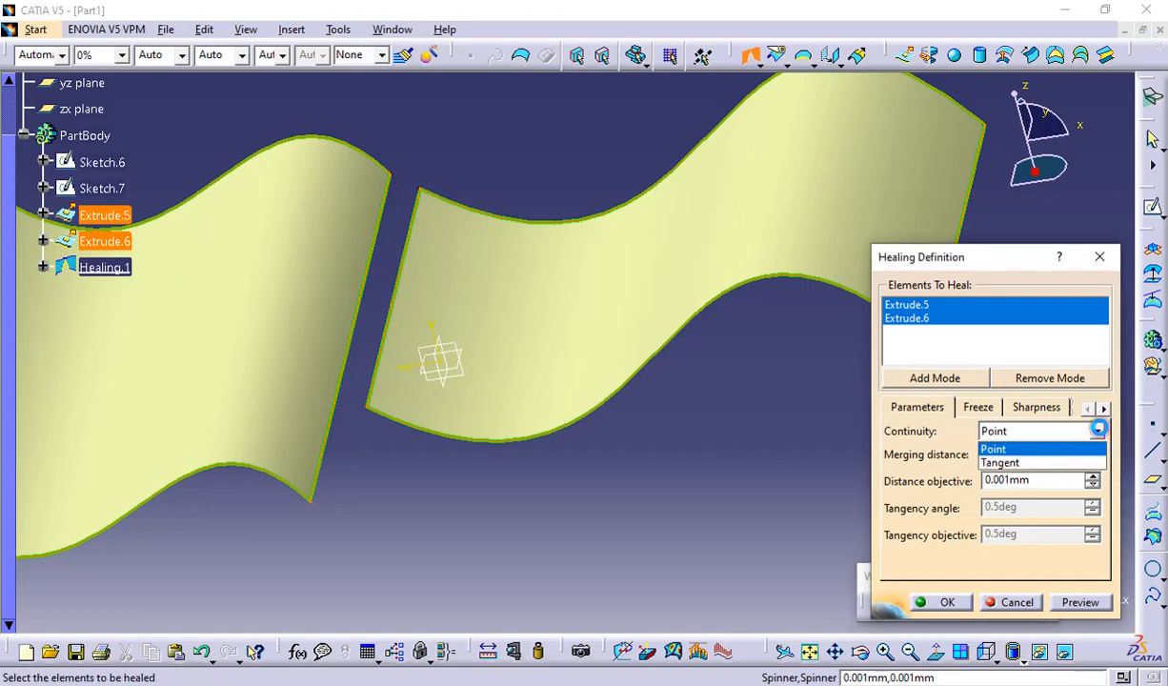
left_click(1071, 463)
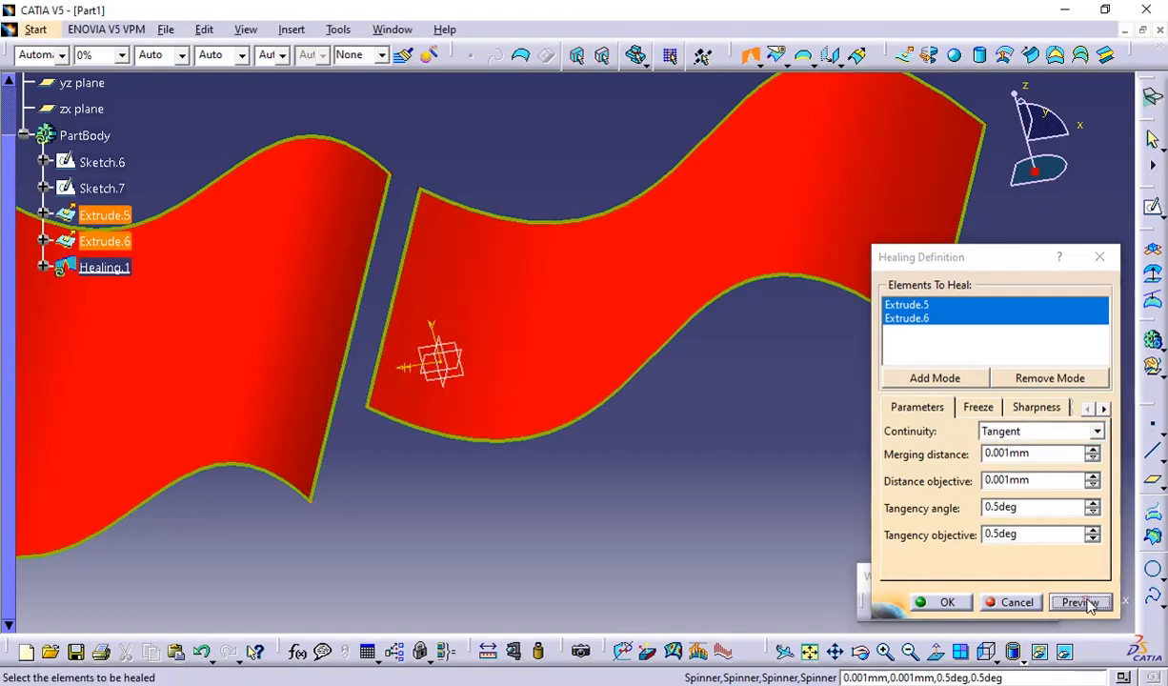
left_click(1080, 602)
left_click(1013, 602)
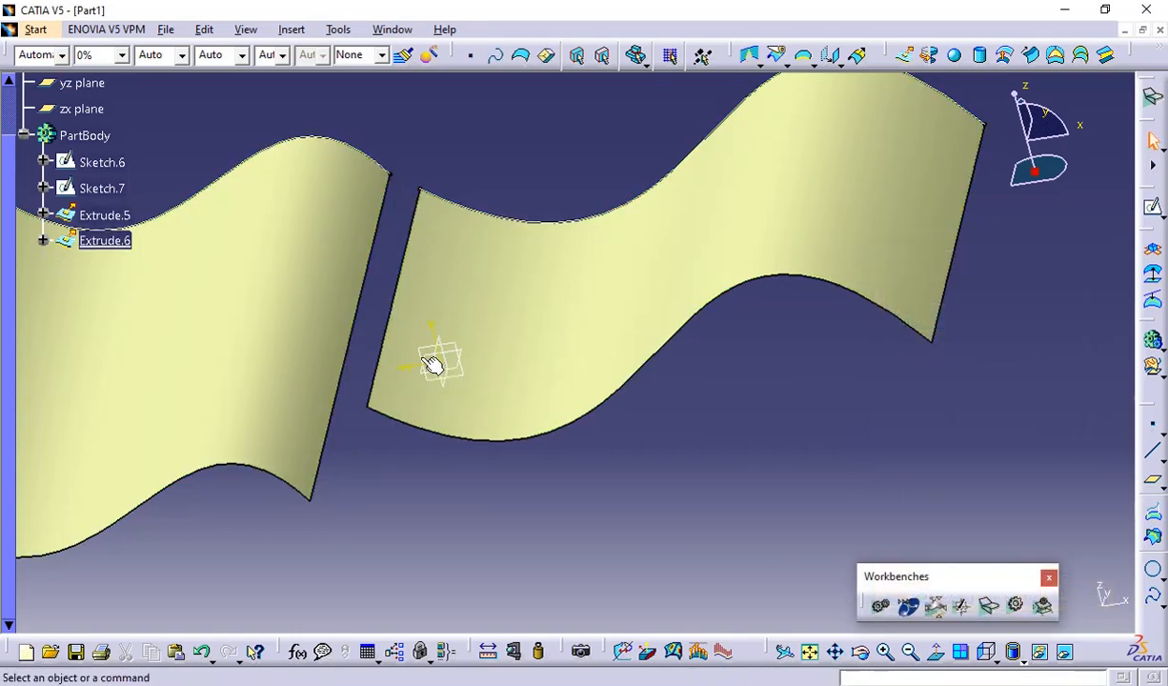
Step: Start a new Healing operation with Extrude.6 and Extrude.5 as the elements to heal
left_click(392, 231)
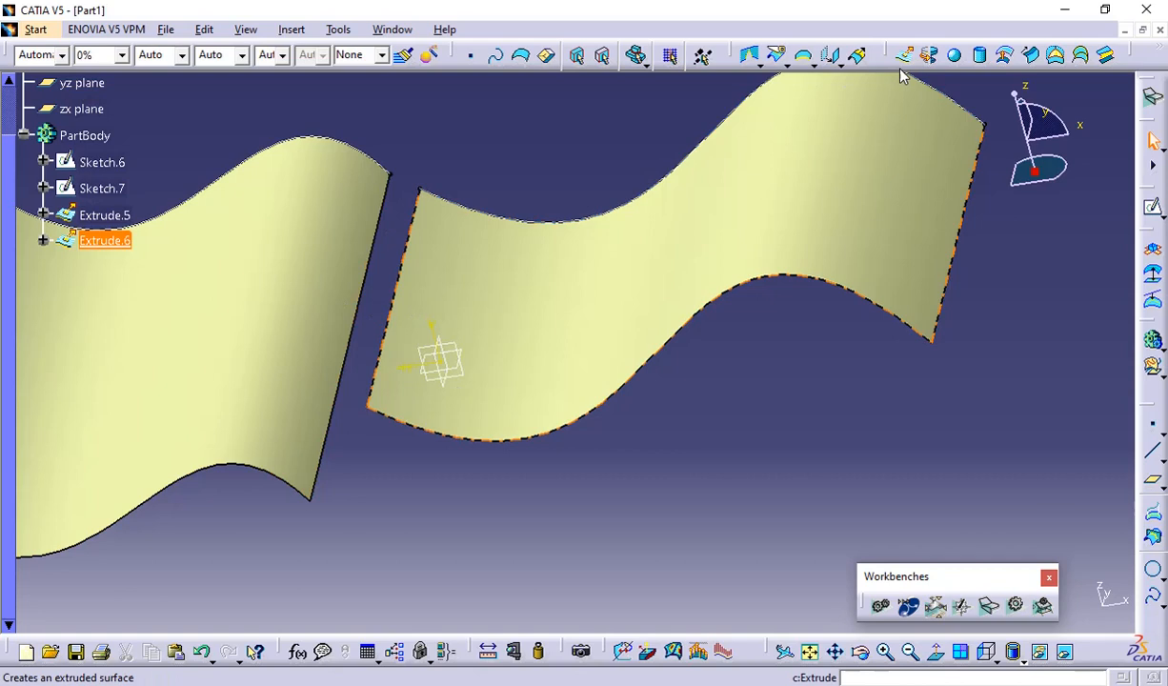
left_click(749, 56)
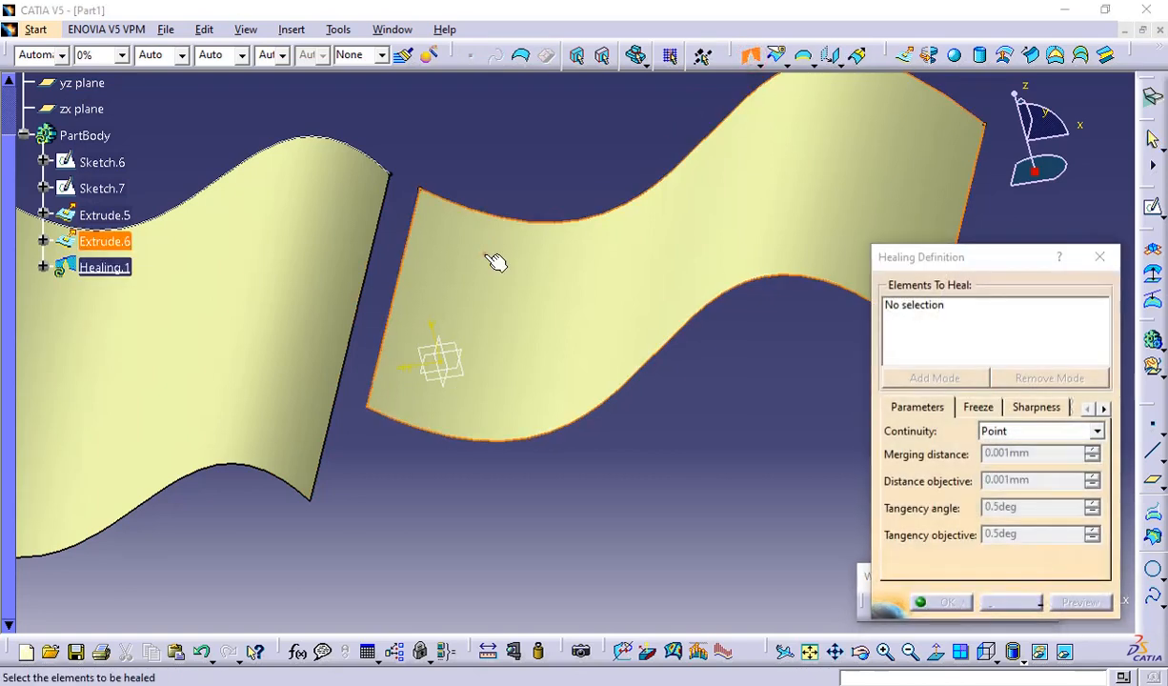
left_click(482, 253)
left_click(324, 260)
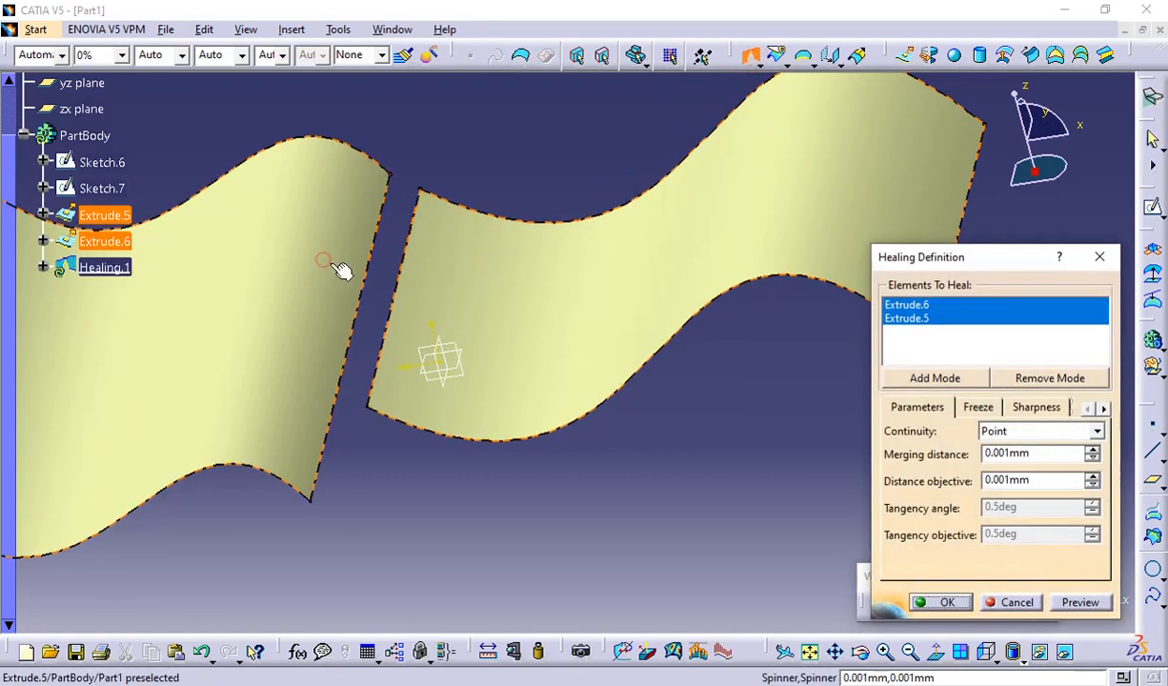
Step: Try a merging distance of 5 mm for the healing, preview it, and nudge the value to 5.001 mm
left_click(1036, 454)
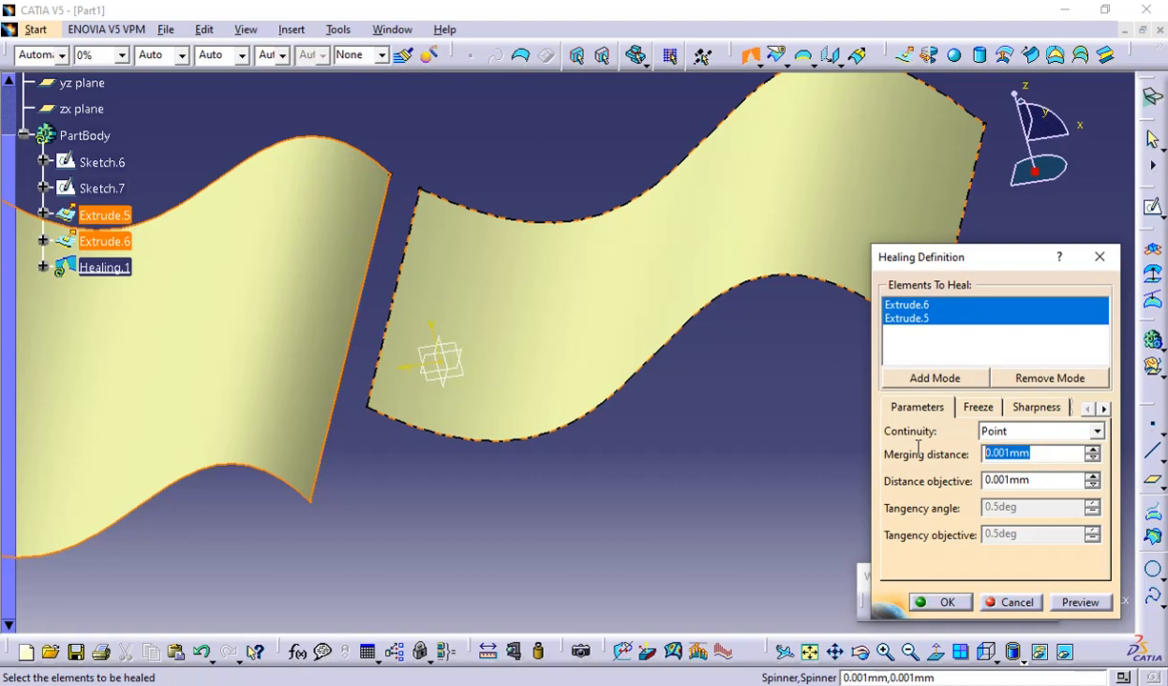
type("5")
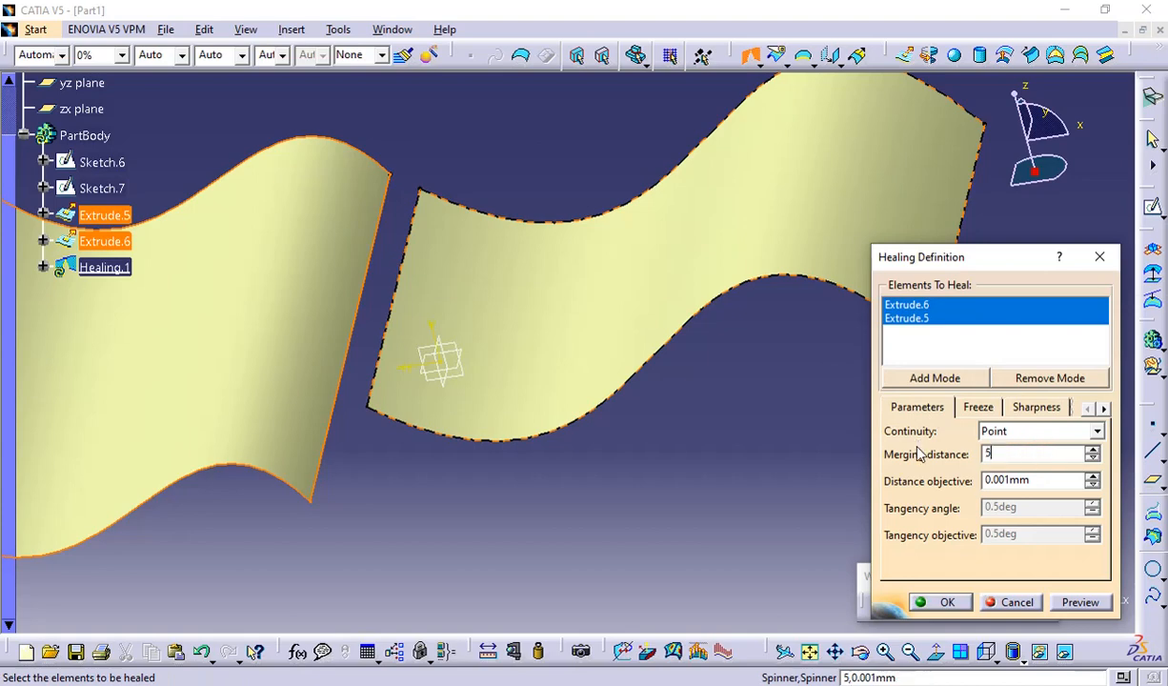
left_click(1069, 601)
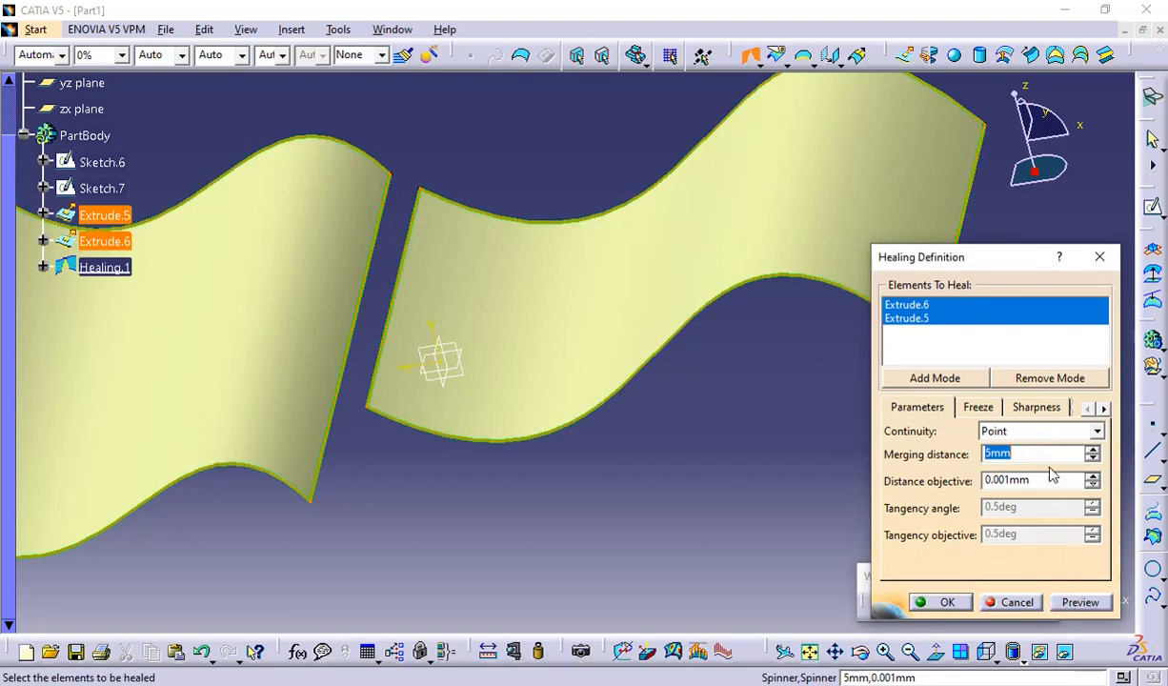
left_click(1094, 451)
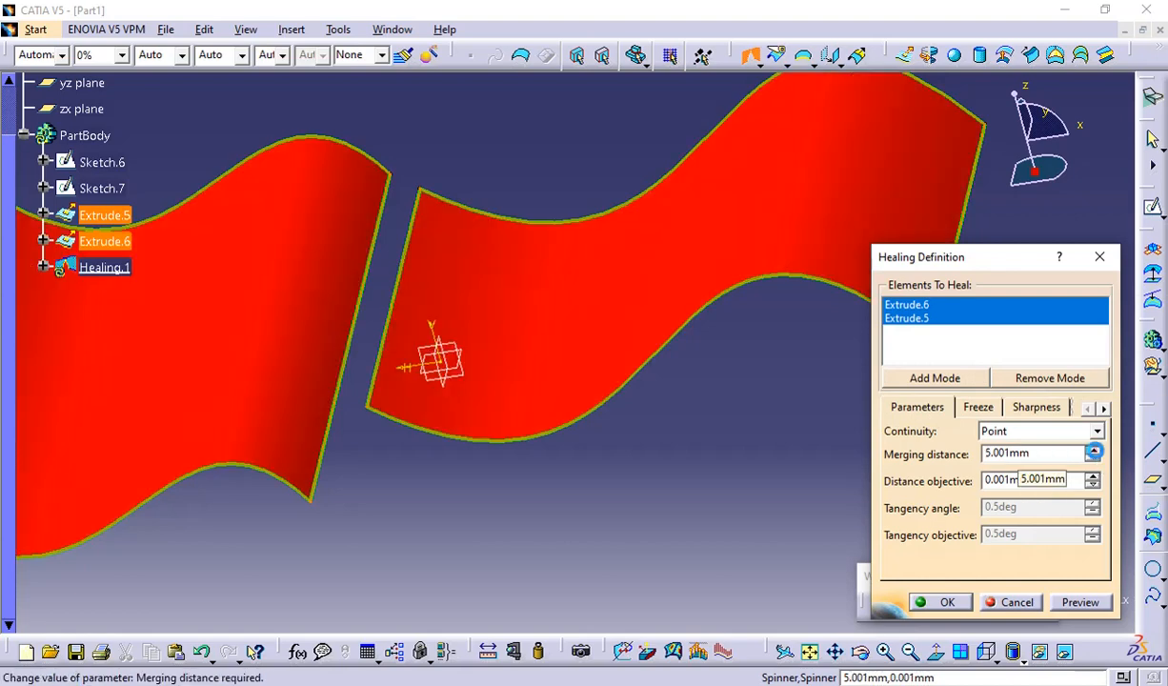
Step: Set the healing's merging distance to 20 mm and preview the joined surfaces along the gap
left_click_drag(1093, 452, 900, 454)
type("2")
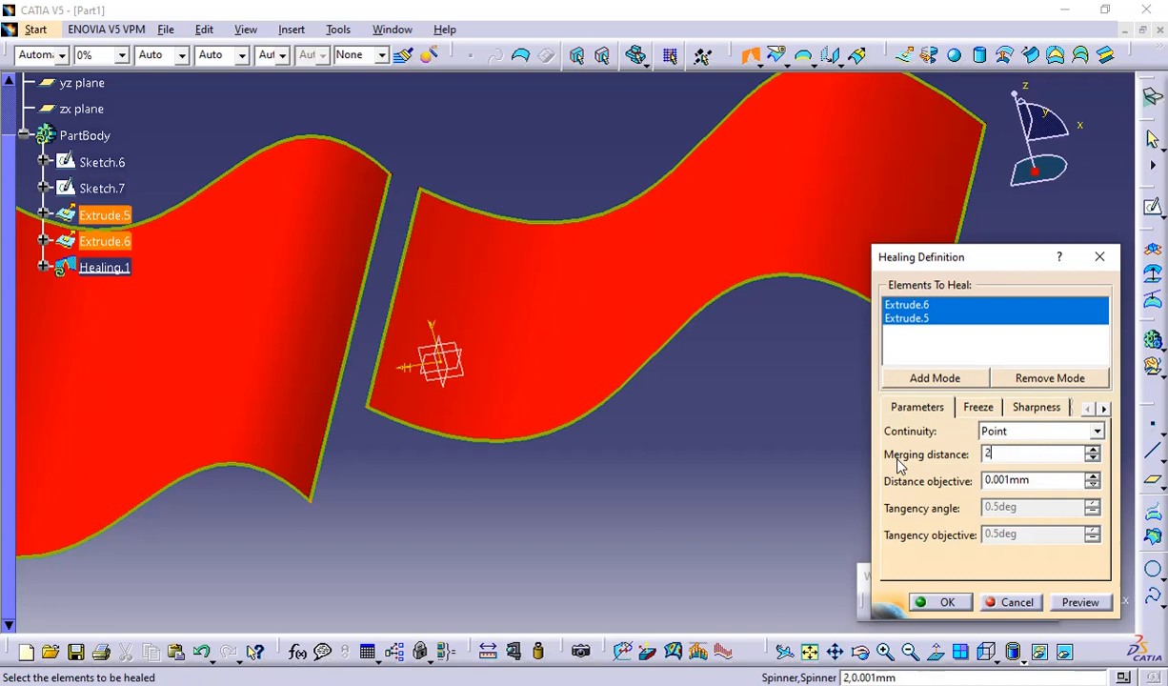
type("0")
left_click(1080, 602)
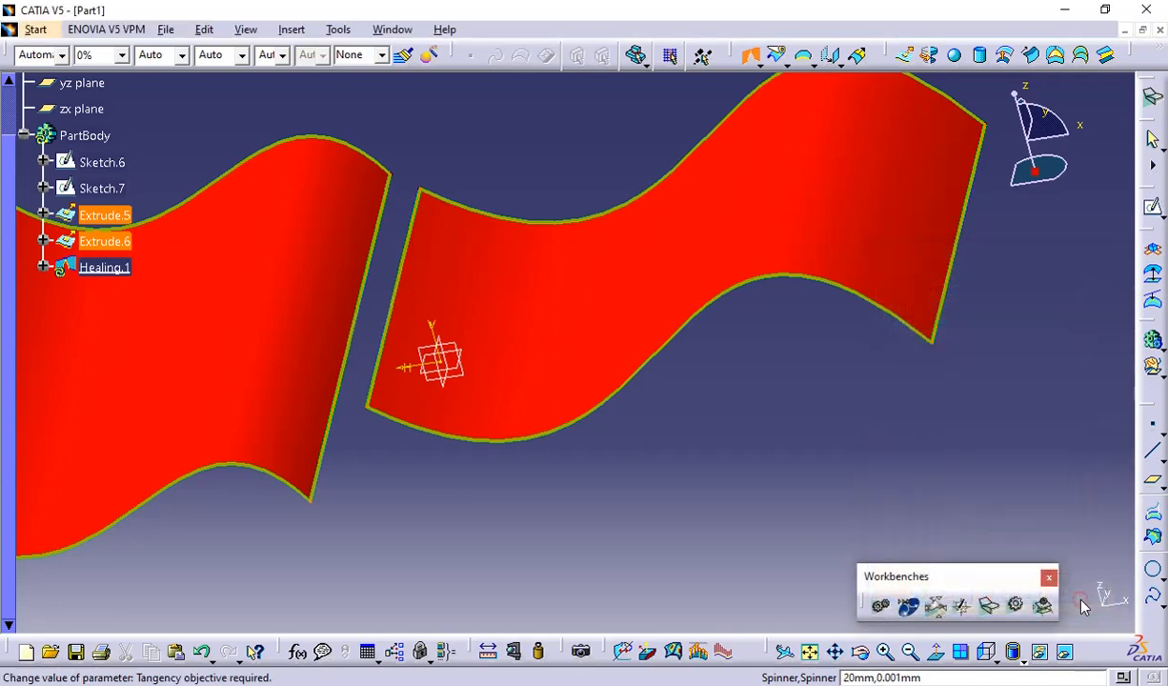
mouse_move(505, 426)
middle_mouse_down()
mouse_move(381, 427)
mouse_move(534, 215)
mouse_move(573, 298)
mouse_move(548, 362)
mouse_move(604, 349)
mouse_move(636, 359)
mouse_move(566, 394)
mouse_move(477, 321)
mouse_move(354, 414)
mouse_move(341, 354)
mouse_move(519, 410)
mouse_move(513, 342)
mouse_move(554, 283)
mouse_move(594, 258)
mouse_move(573, 326)
middle_mouse_up()
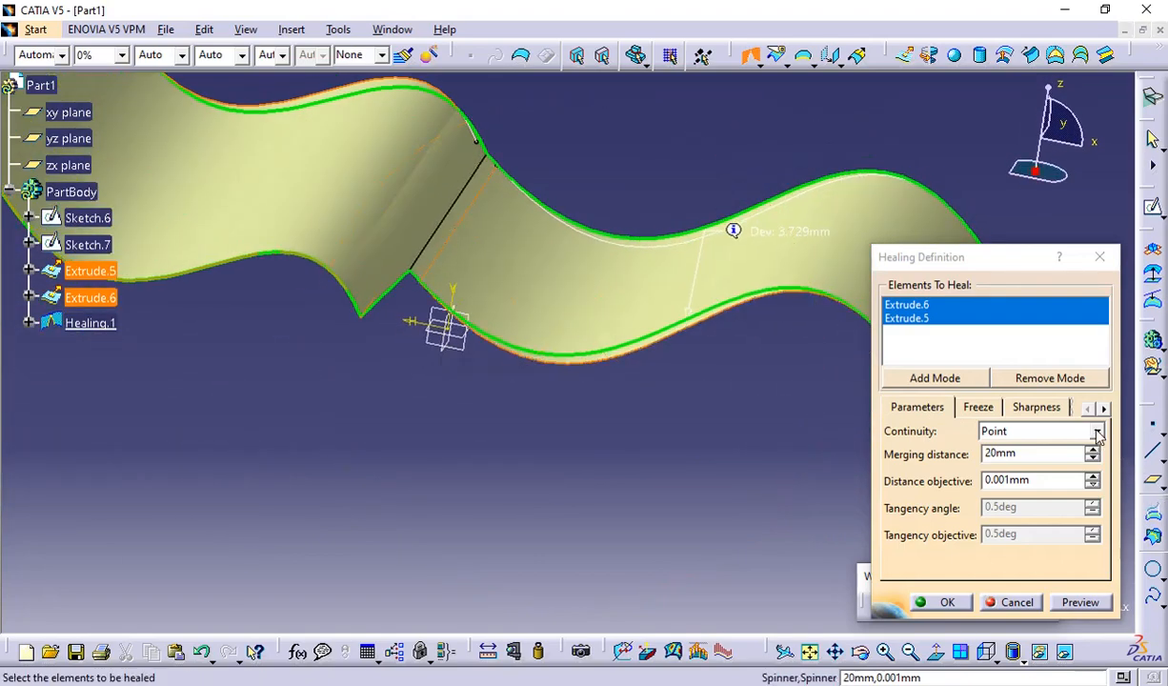
Step: Switch the healing's continuity to Tangent, preview it, create the healing, and leave the command
left_click(1055, 430)
left_click(1074, 464)
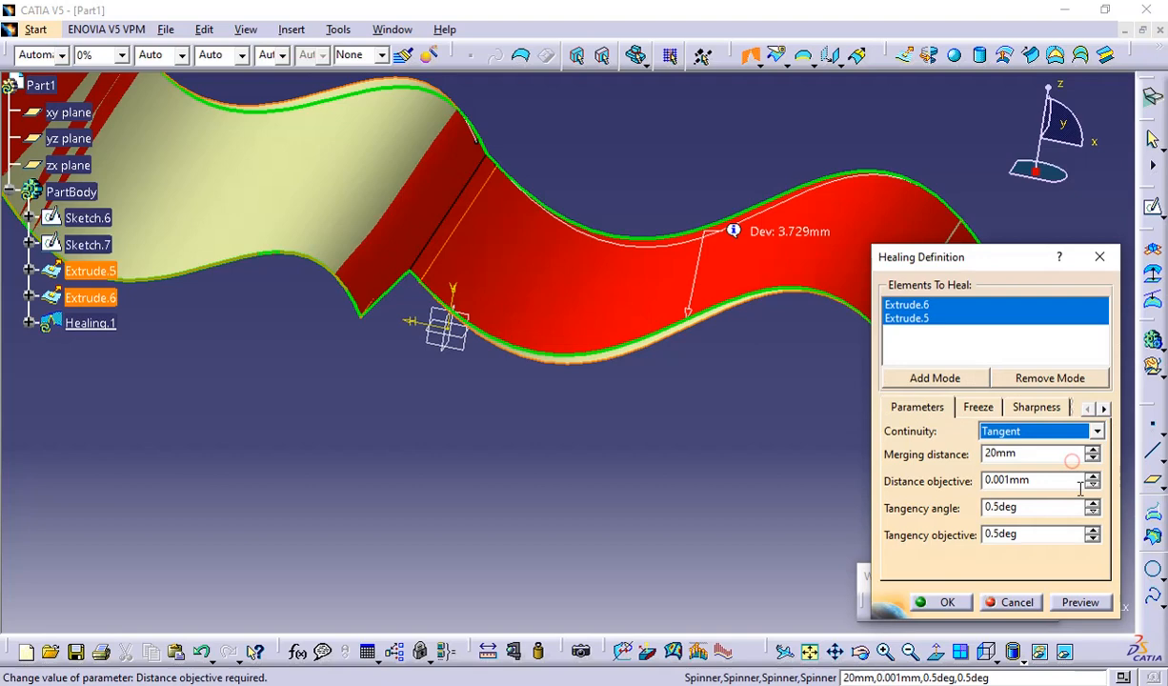
left_click(1086, 602)
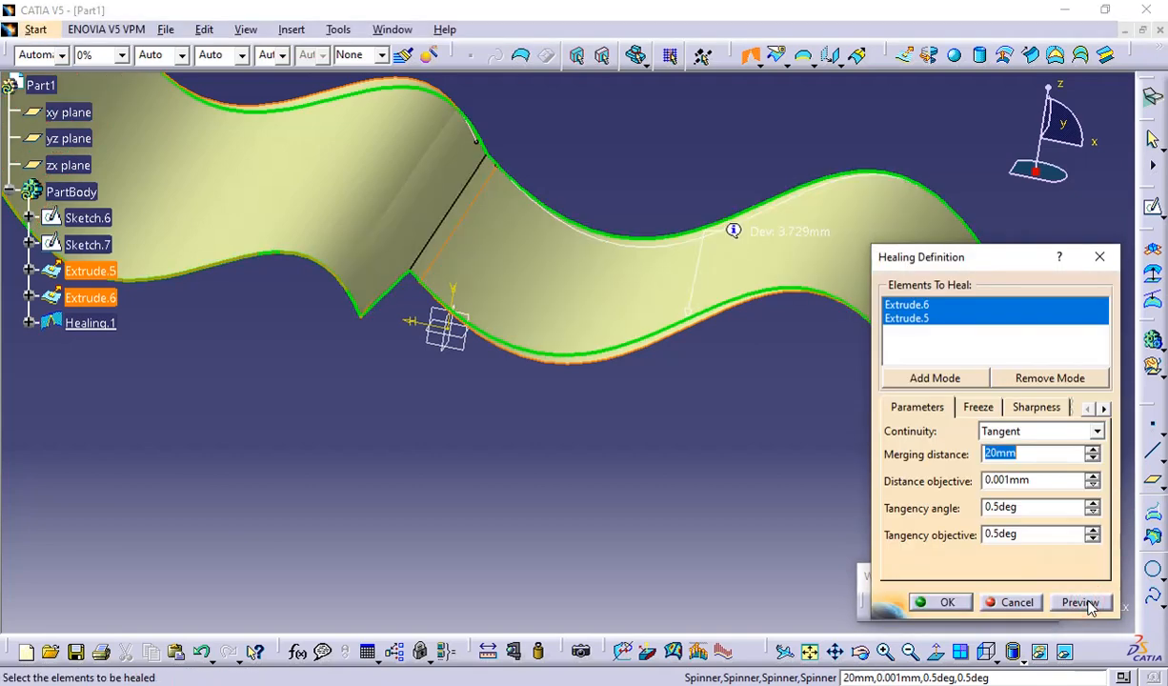
left_click(943, 602)
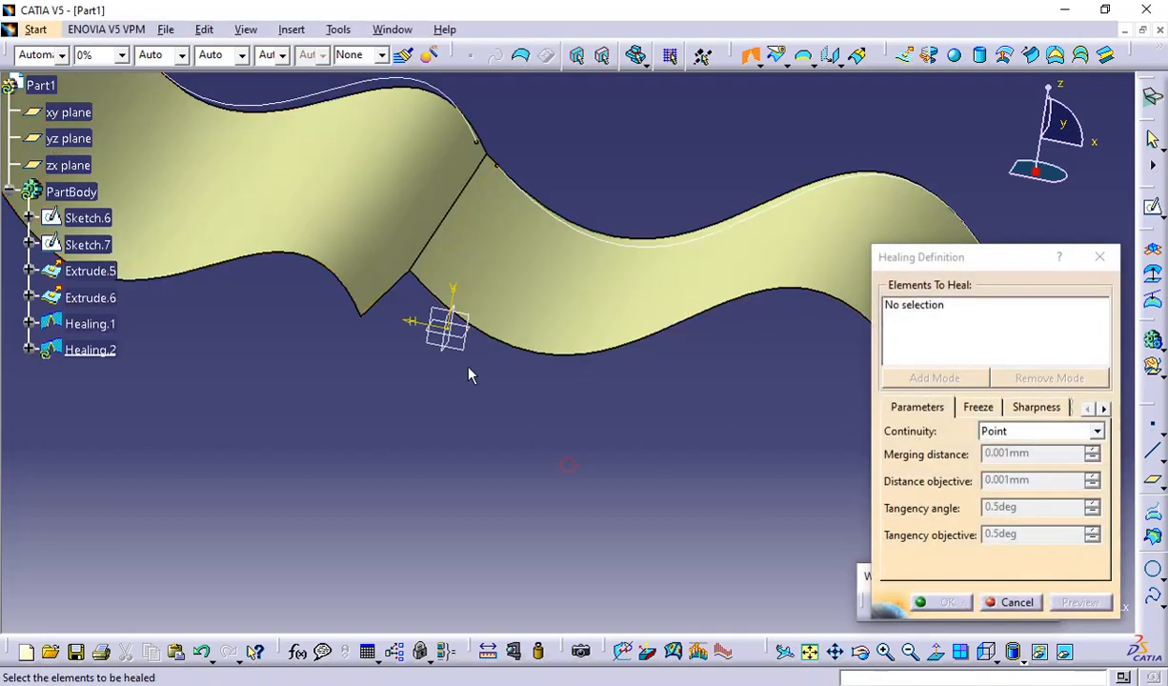
middle_click_drag(469, 373, 464, 428)
left_click(1013, 606)
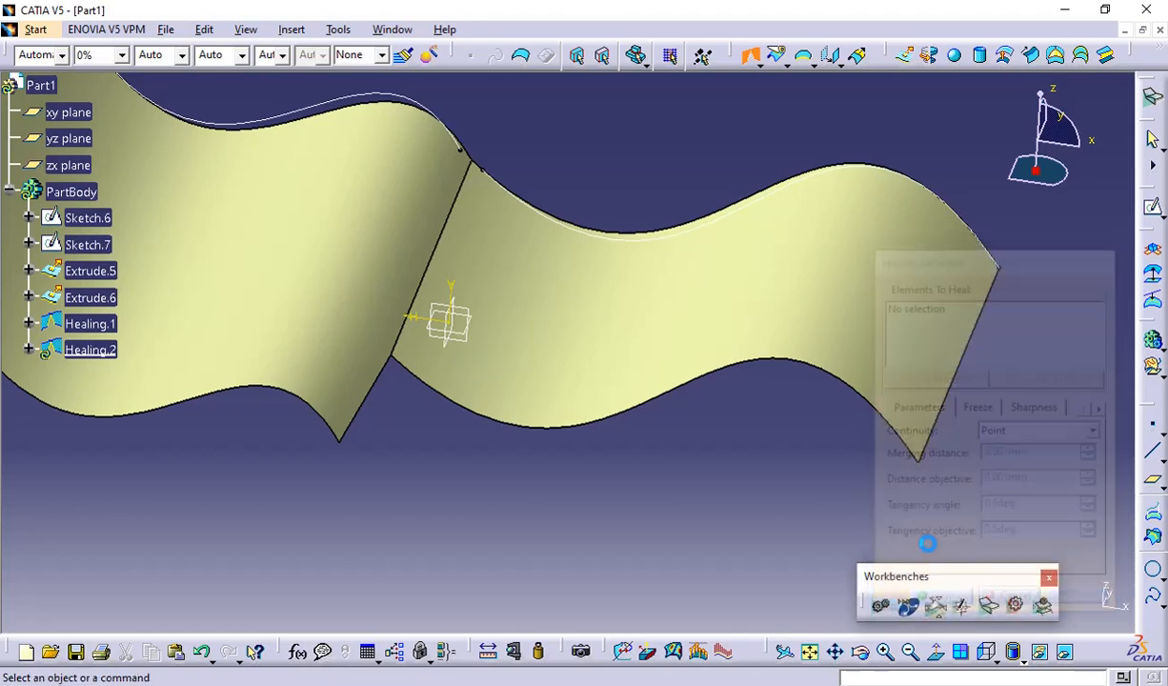
Step: Examine the healed surface from several angles, focusing on the joint between the two former extrusions
mouse_move(629, 376)
middle_mouse_down()
mouse_move(464, 534)
mouse_move(407, 426)
mouse_move(750, 297)
mouse_move(746, 492)
middle_mouse_up()
mouse_move(620, 326)
middle_mouse_down()
mouse_move(563, 408)
mouse_move(594, 243)
mouse_move(766, 477)
mouse_move(924, 311)
mouse_move(729, 464)
middle_mouse_up()
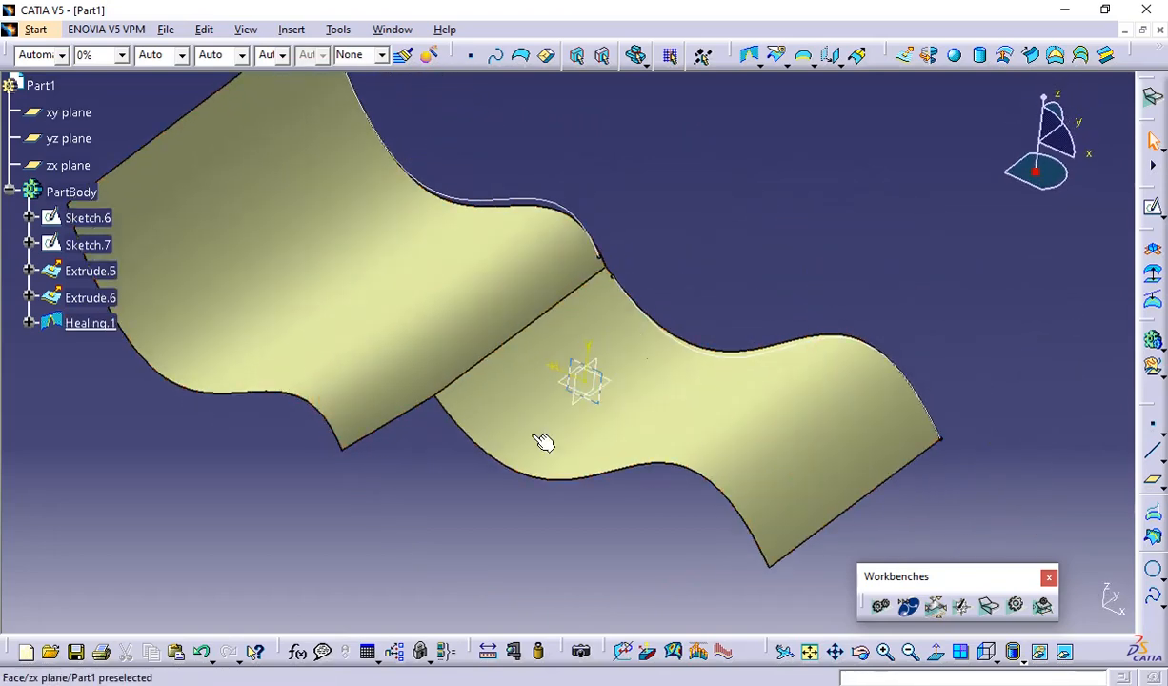
mouse_move(438, 516)
middle_mouse_down()
mouse_move(598, 315)
mouse_move(613, 327)
mouse_move(503, 488)
mouse_move(505, 510)
middle_mouse_up()
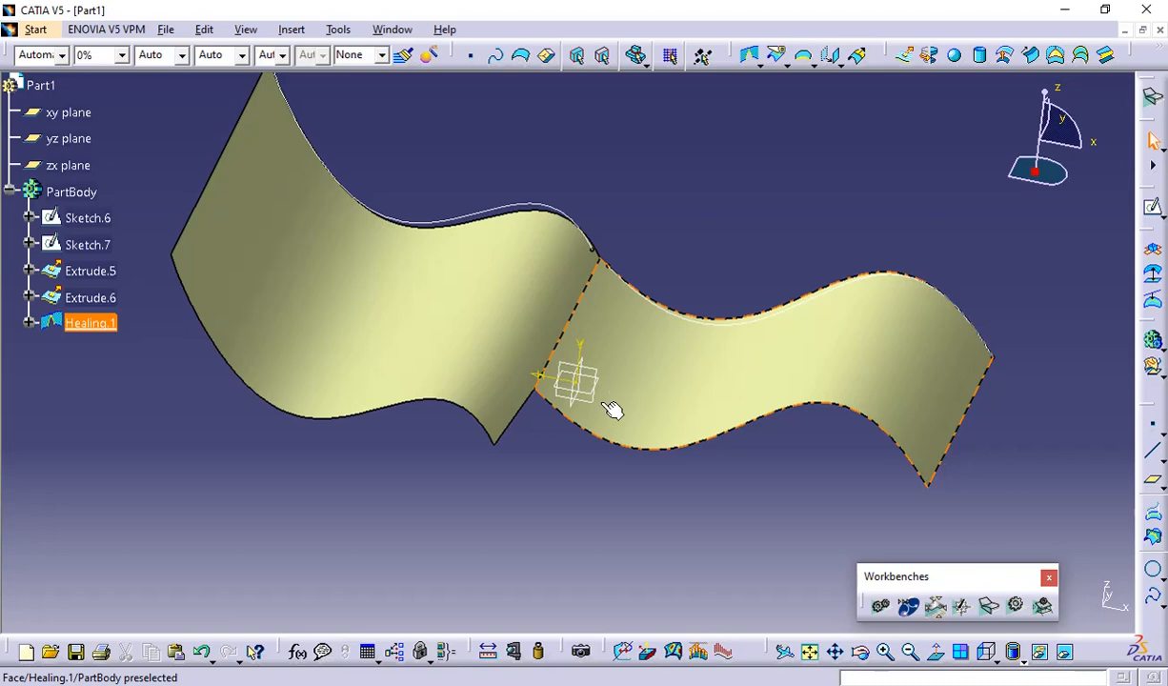
middle_click_drag(612, 410, 495, 358)
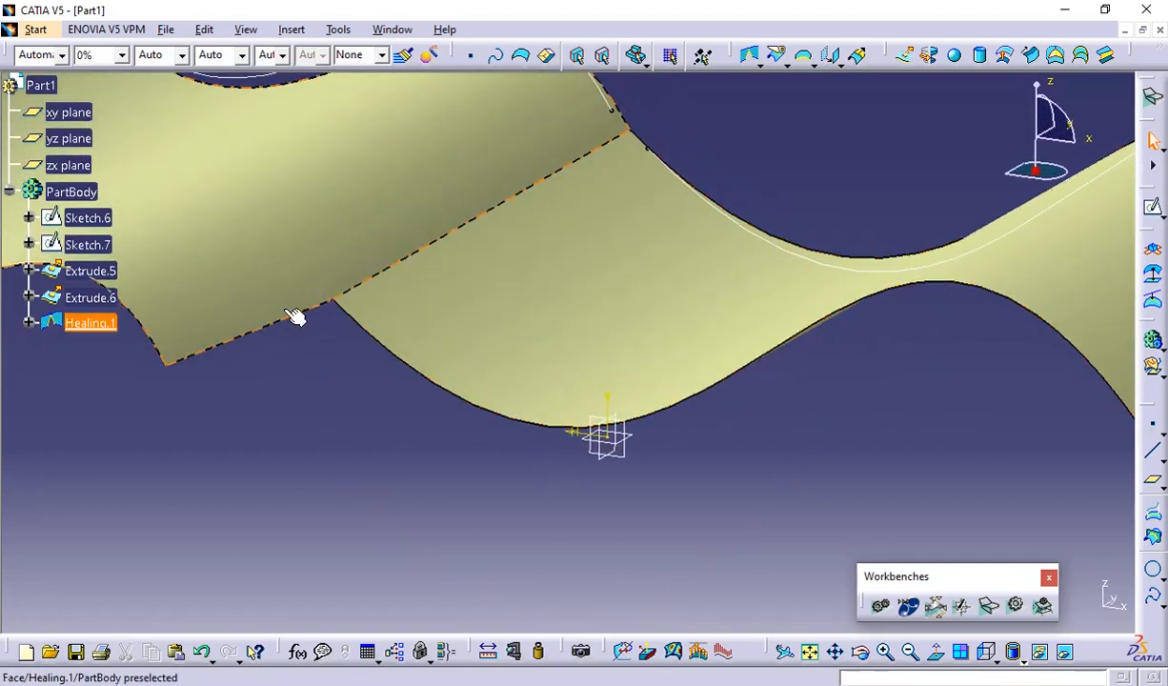
middle_click_drag(513, 490, 556, 486)
mouse_move(915, 323)
middle_mouse_down()
mouse_move(873, 396)
mouse_move(860, 482)
middle_mouse_up()
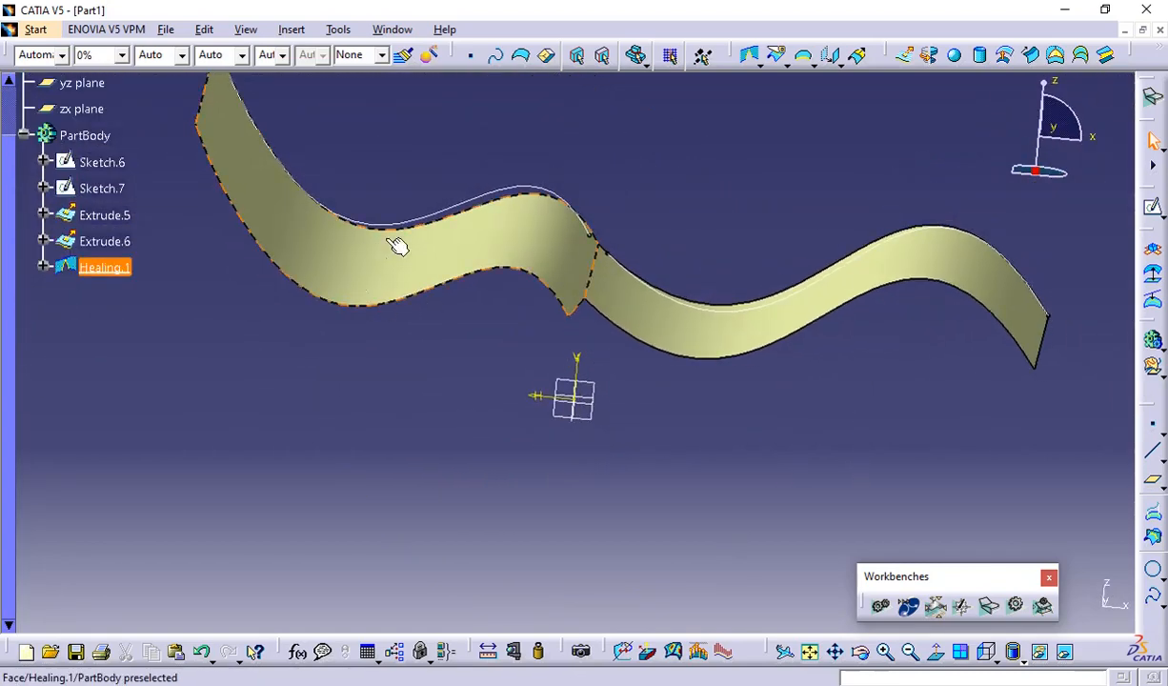
middle_click_drag(531, 261, 585, 311)
mouse_move(510, 179)
middle_mouse_down()
mouse_move(569, 339)
mouse_move(540, 195)
middle_mouse_up()
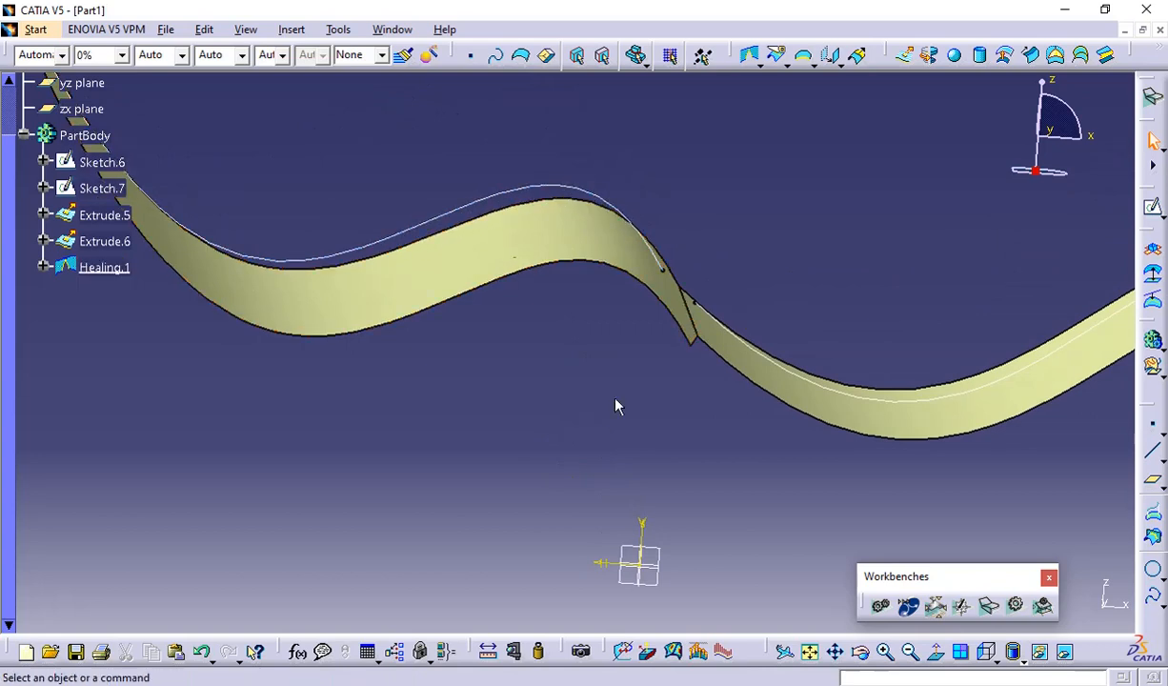
Step: View the healed surface normal to the zx plane and compare its profile with the original Sketch.6 and Sketch.7 curves
left_click(655, 579)
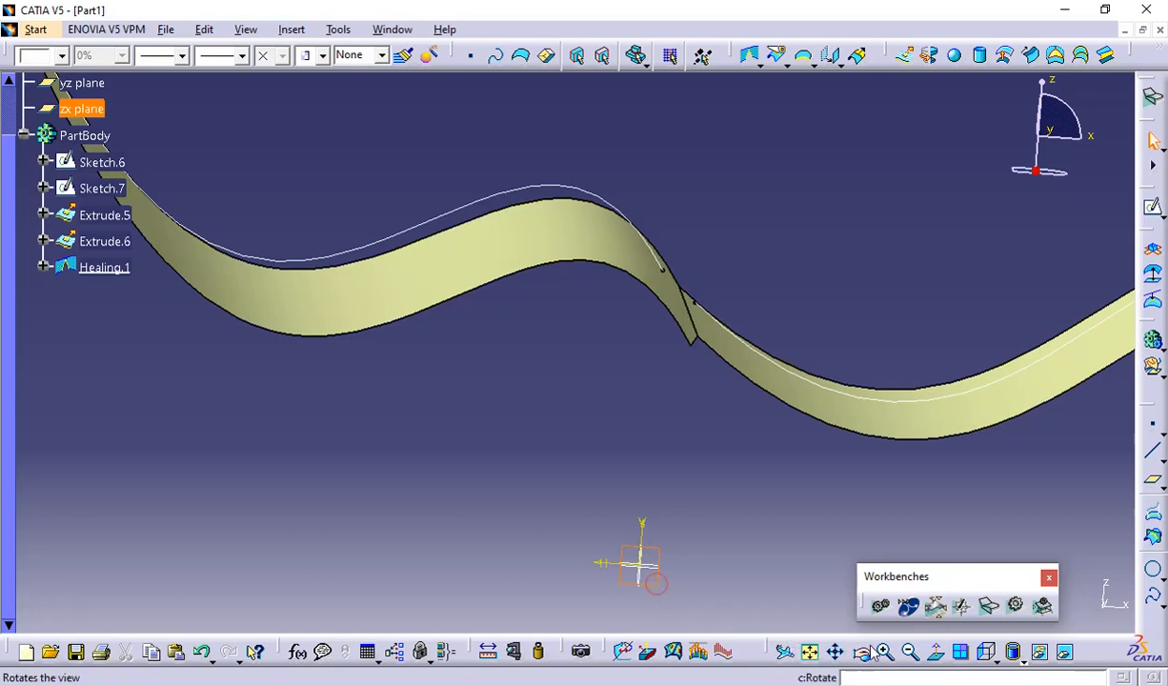
left_click(938, 652)
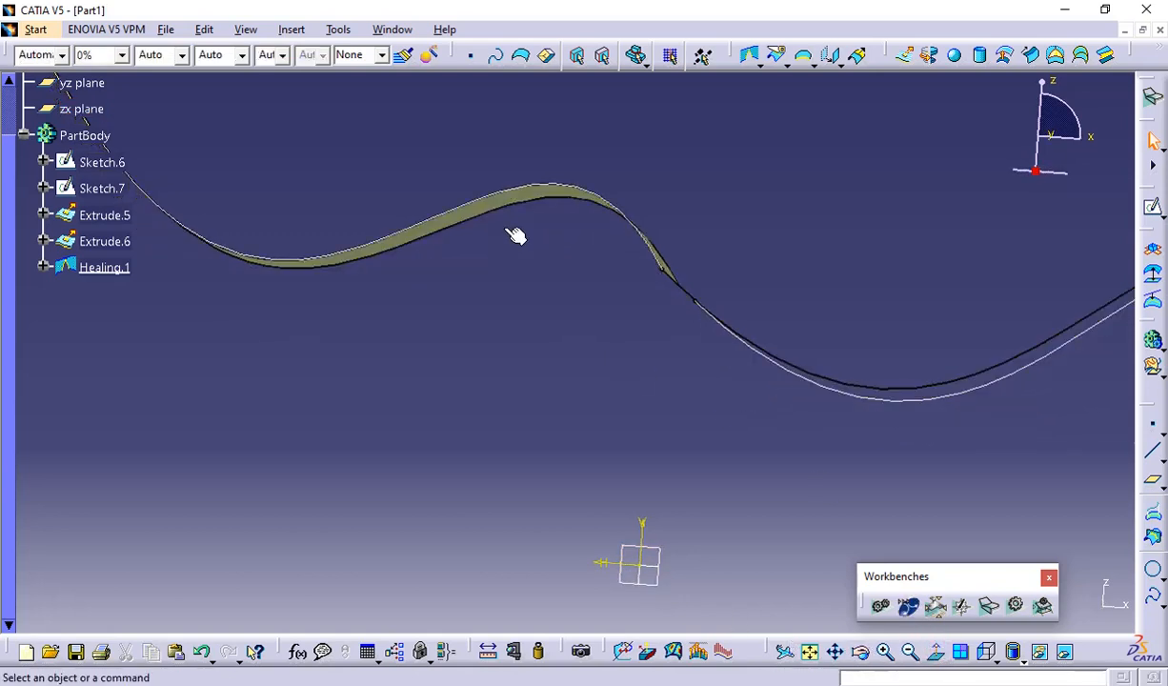
middle_click_drag(560, 391, 584, 549)
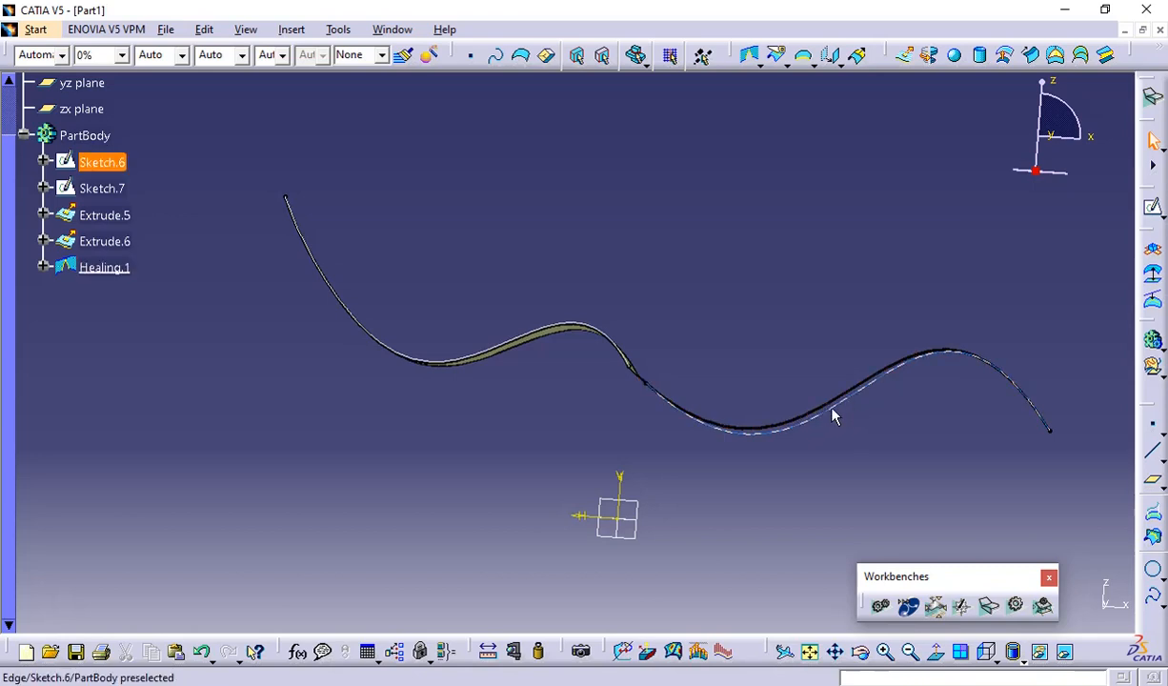
middle_click_drag(519, 397, 590, 201)
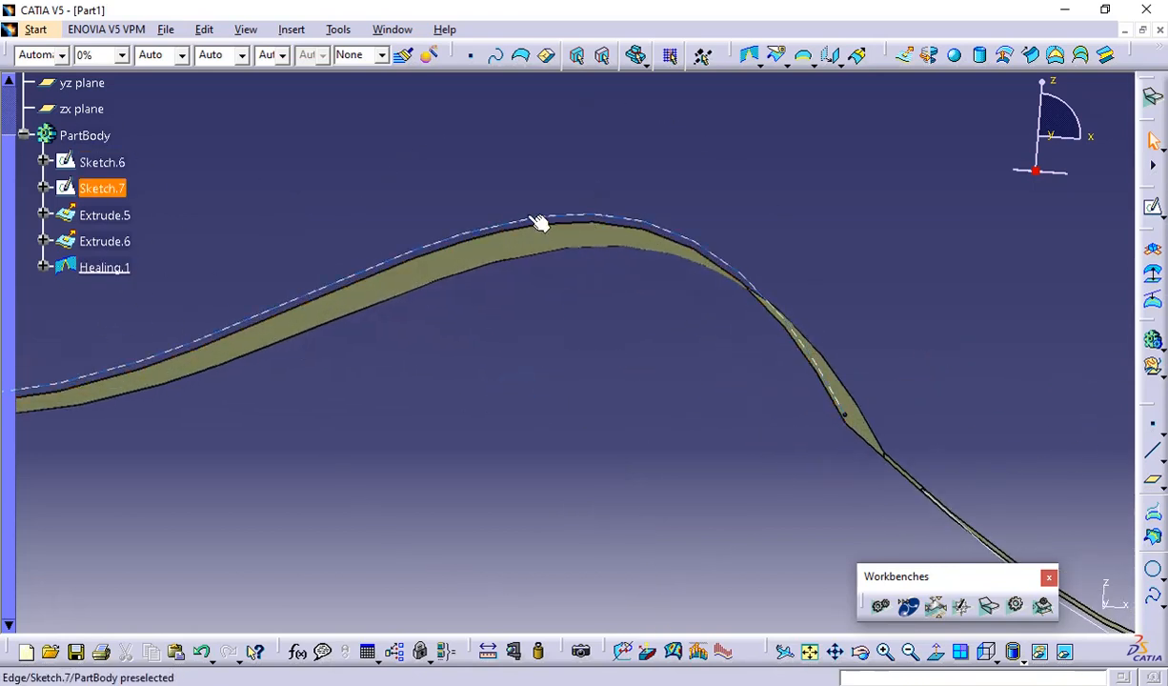
mouse_move(691, 450)
middle_mouse_down()
mouse_move(626, 378)
mouse_move(629, 441)
mouse_move(686, 447)
middle_mouse_up()
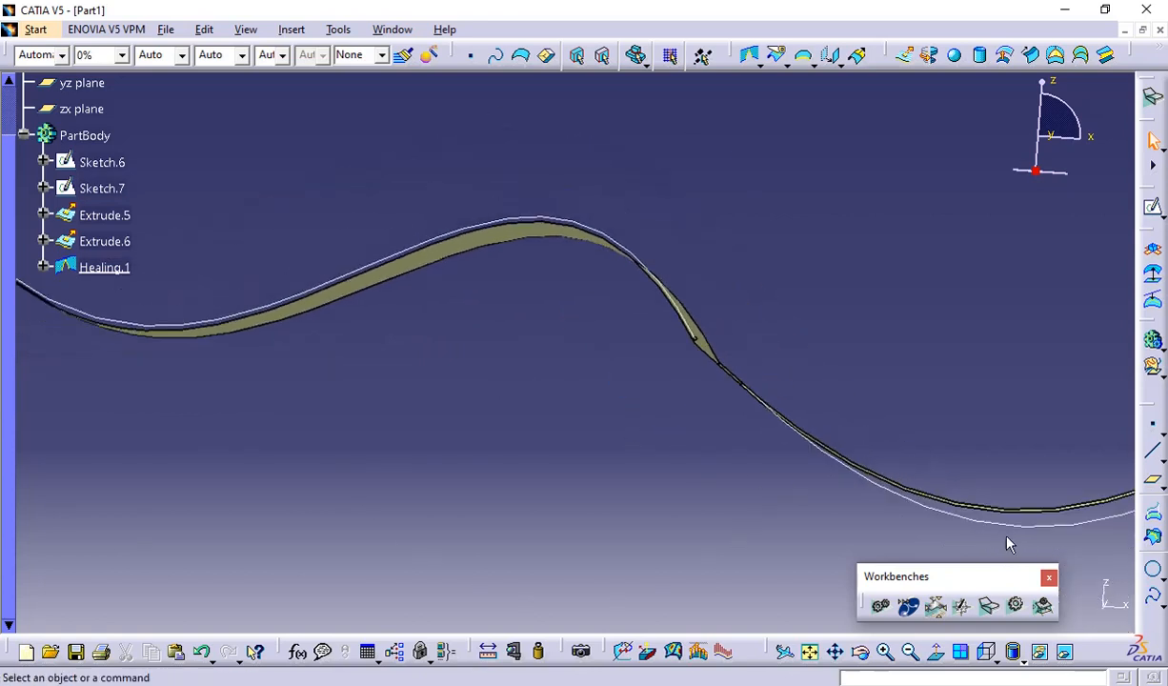
mouse_move(811, 516)
middle_mouse_down()
mouse_move(707, 409)
mouse_move(659, 399)
mouse_move(704, 421)
middle_mouse_up()
middle_click(659, 409)
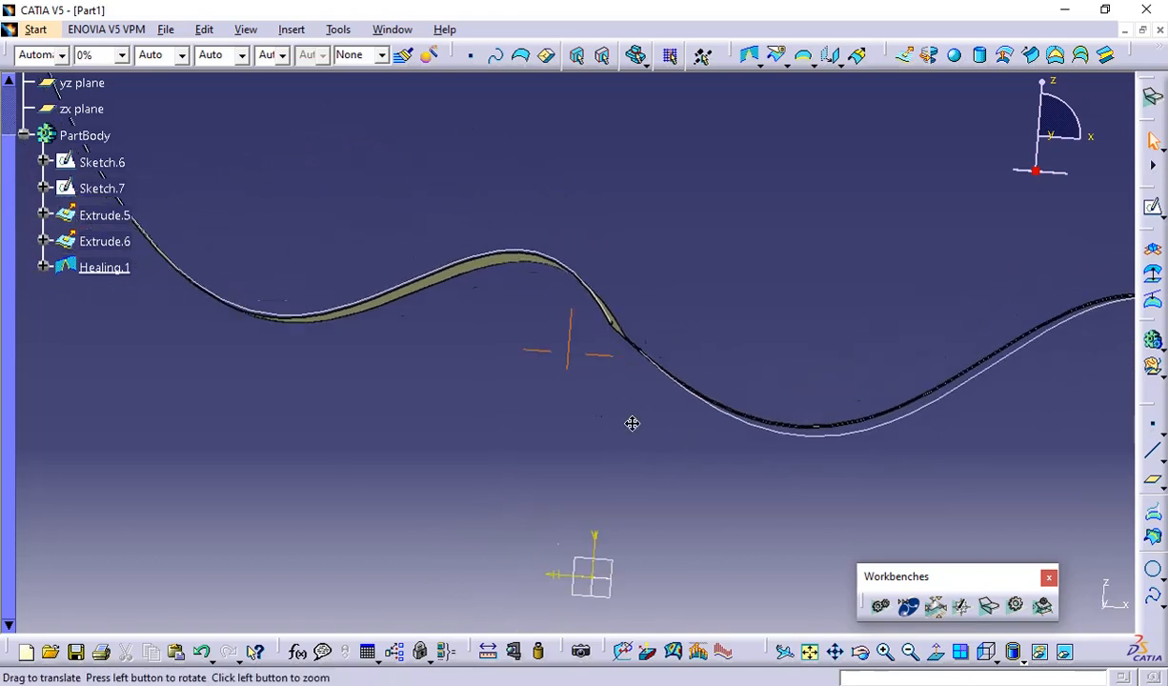
mouse_move(631, 422)
middle_mouse_down()
mouse_move(747, 449)
mouse_move(680, 512)
middle_mouse_up()
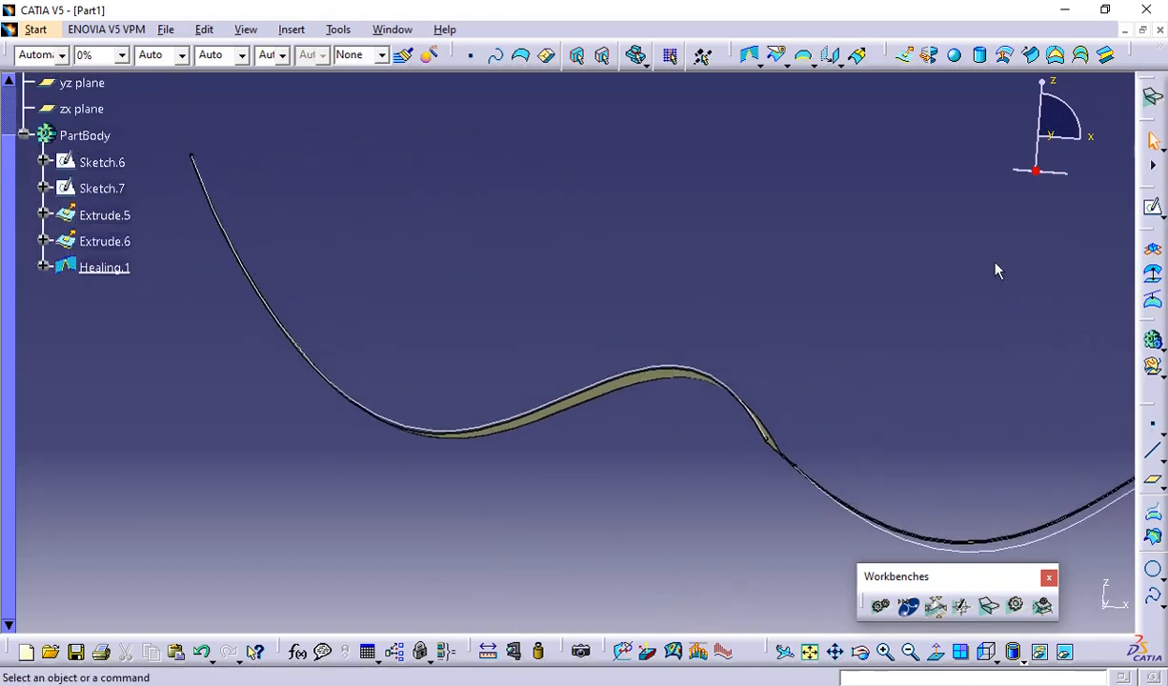
mouse_move(841, 280)
middle_mouse_down()
mouse_move(860, 307)
mouse_move(708, 348)
mouse_move(758, 460)
middle_mouse_up()
middle_click_drag(771, 357, 824, 317)
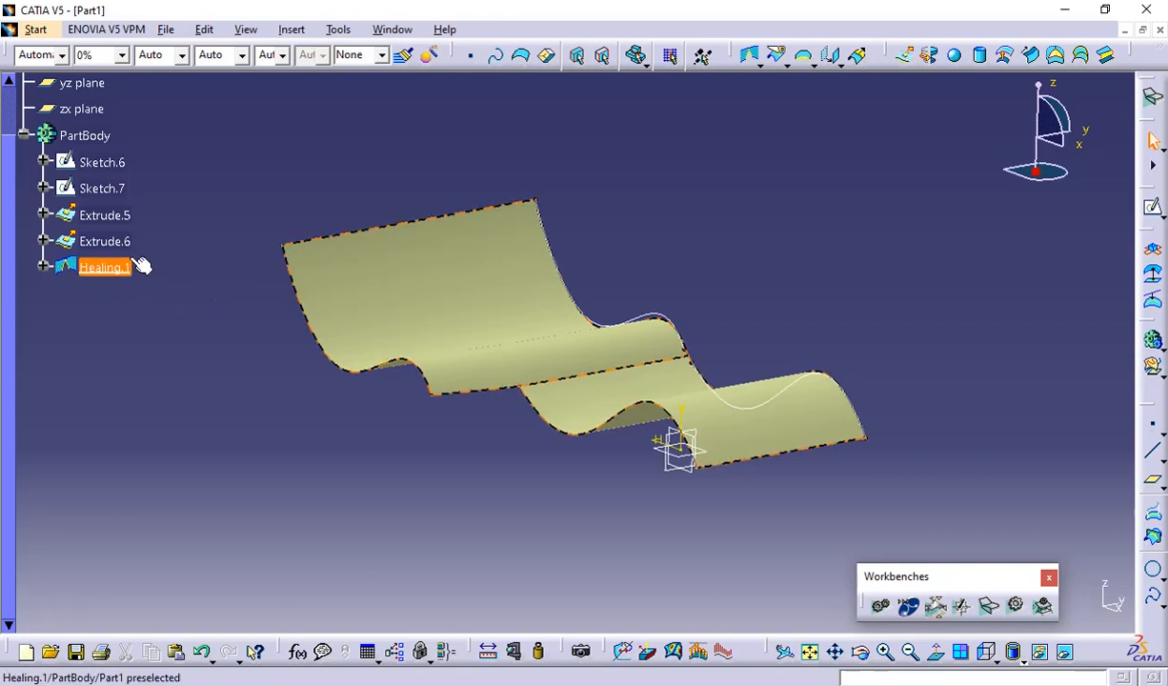
Step: Edit Sketch.6 to move its spline closer to the start of the Sketch.7 spline, and return to the 3D model
double_click(102, 188)
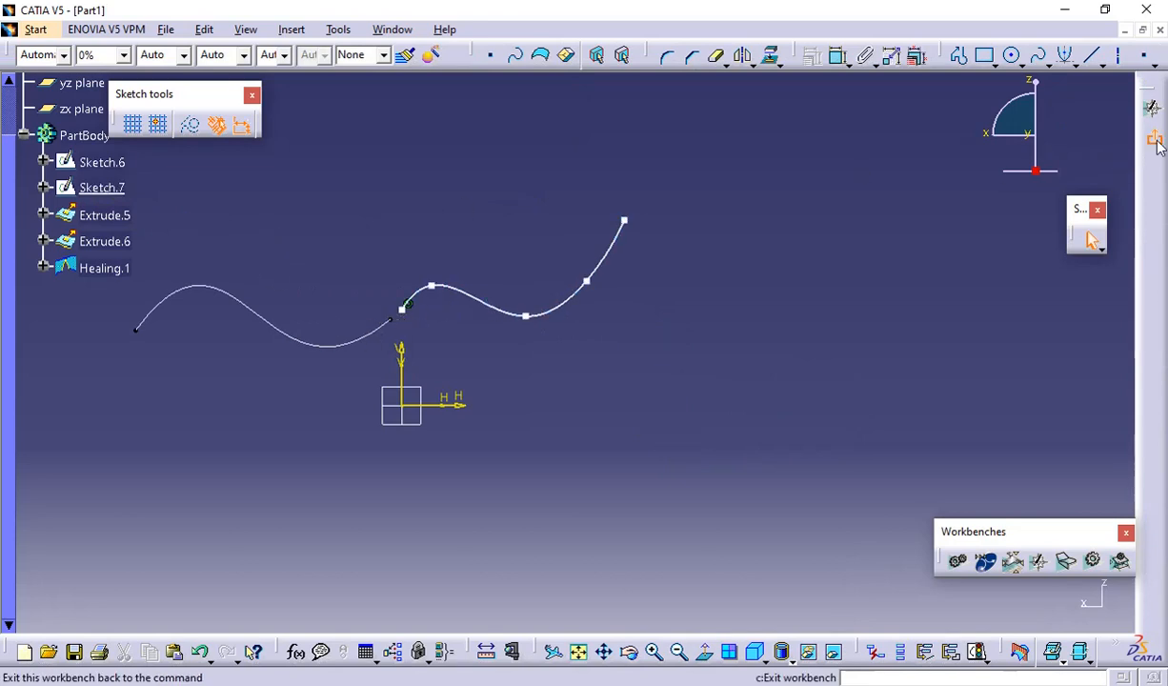
left_click(1151, 107)
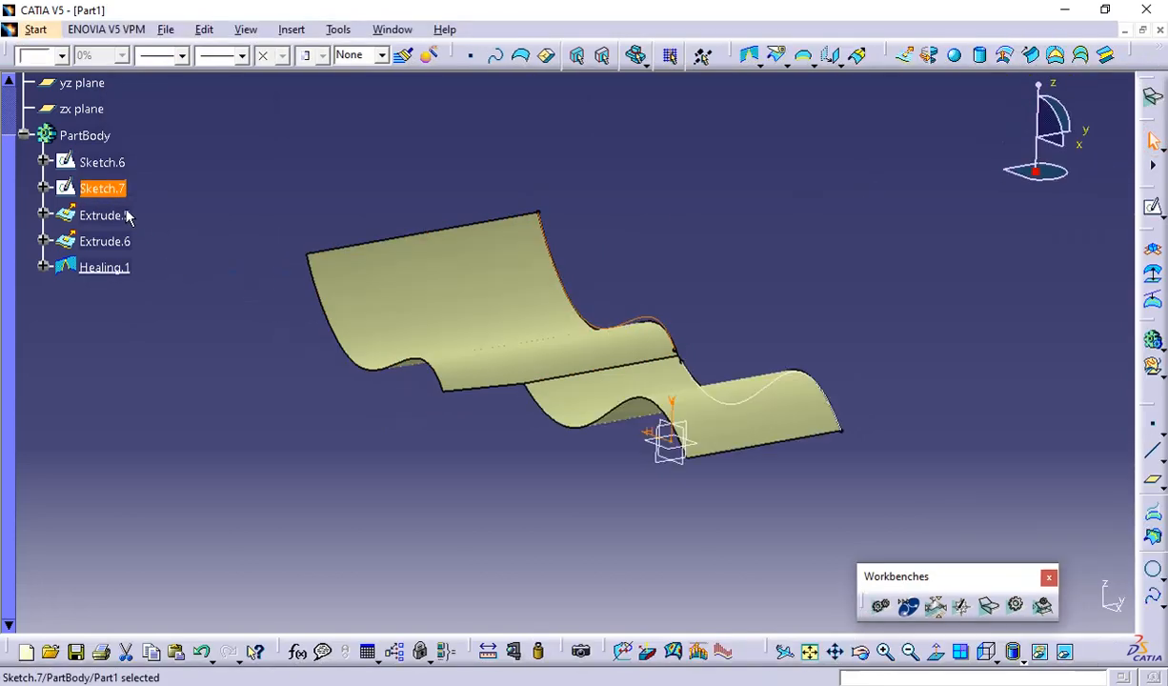
double_click(103, 162)
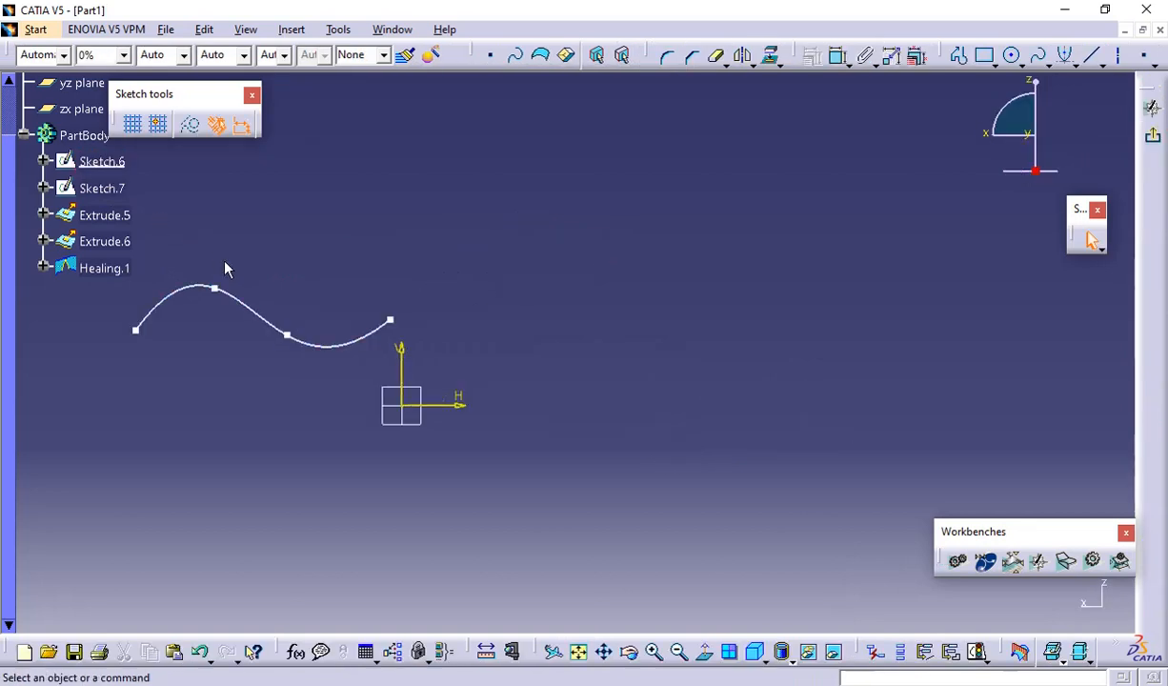
left_click(327, 344)
mouse_move(327, 344)
left_mouse_down()
mouse_move(341, 336)
mouse_move(331, 341)
left_mouse_up()
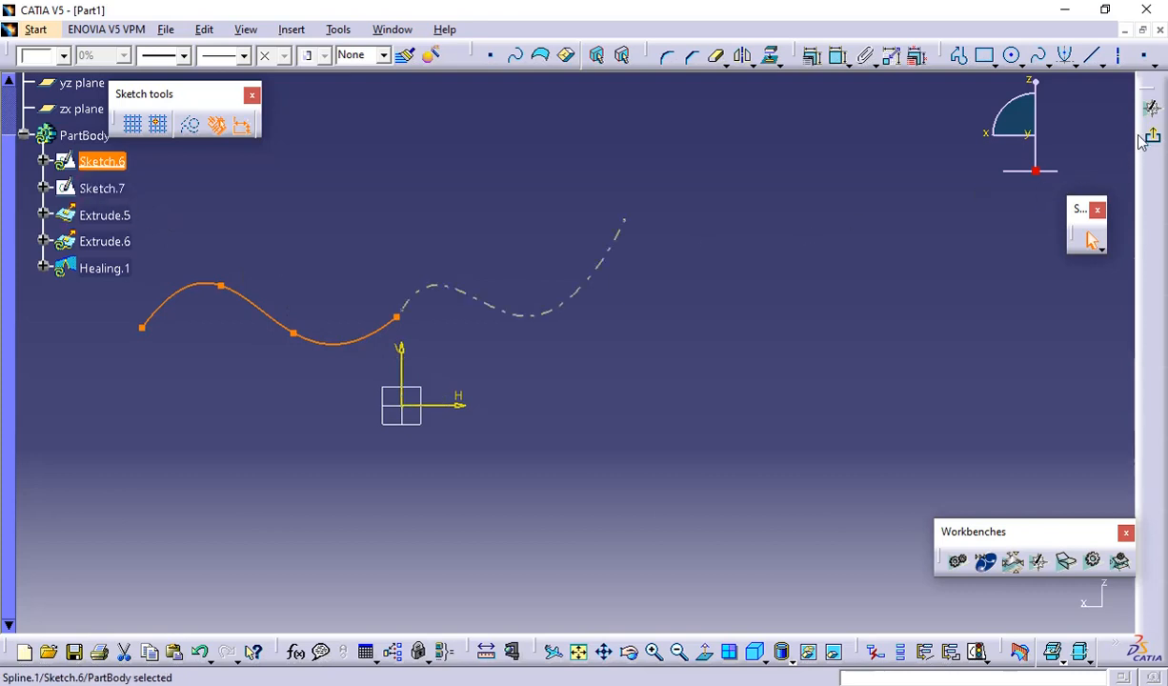
left_click(370, 345)
left_click(757, 305)
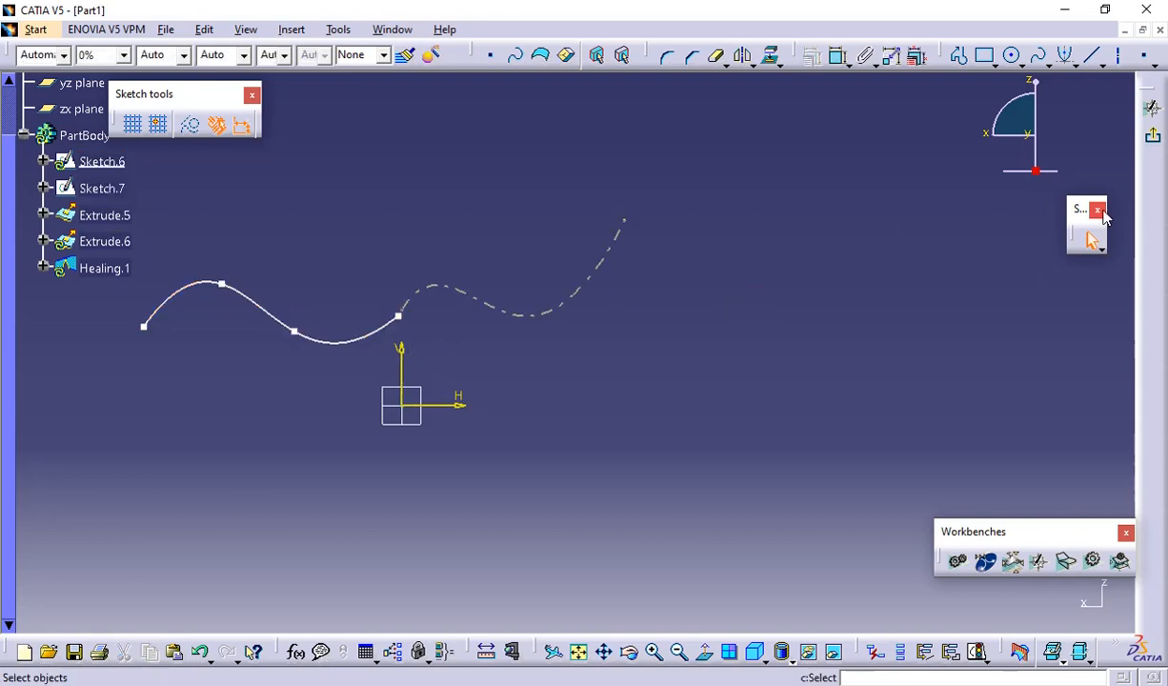
left_click(1150, 139)
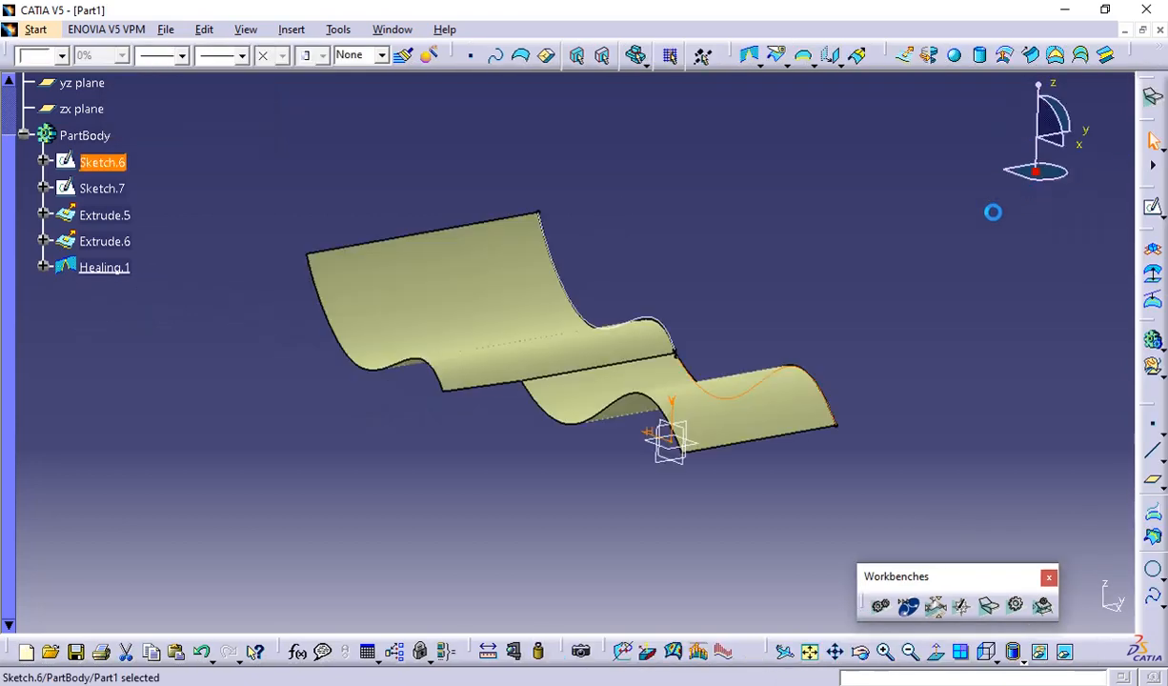
Step: Delete Healing.1 from the part body so that only the two extruded surfaces remain
mouse_move(678, 377)
middle_mouse_down()
mouse_move(503, 445)
mouse_move(588, 392)
mouse_move(644, 480)
mouse_move(708, 412)
mouse_move(721, 464)
mouse_move(699, 404)
mouse_move(594, 503)
mouse_move(613, 474)
middle_mouse_up()
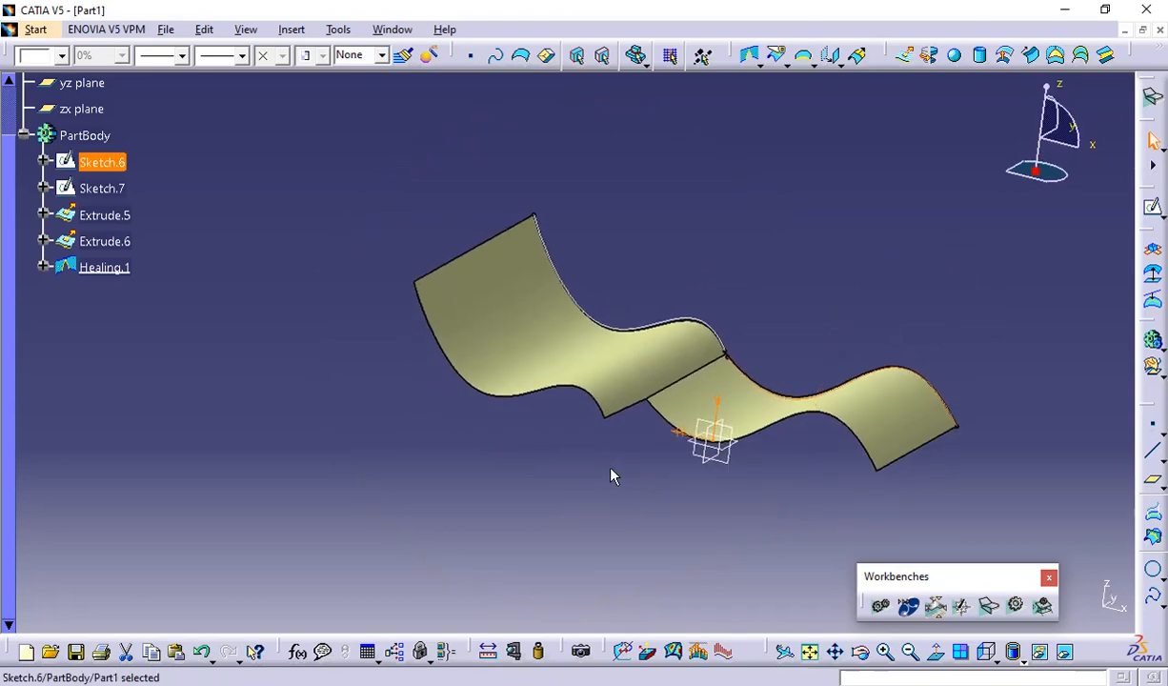
left_click(107, 268)
key("Delete")
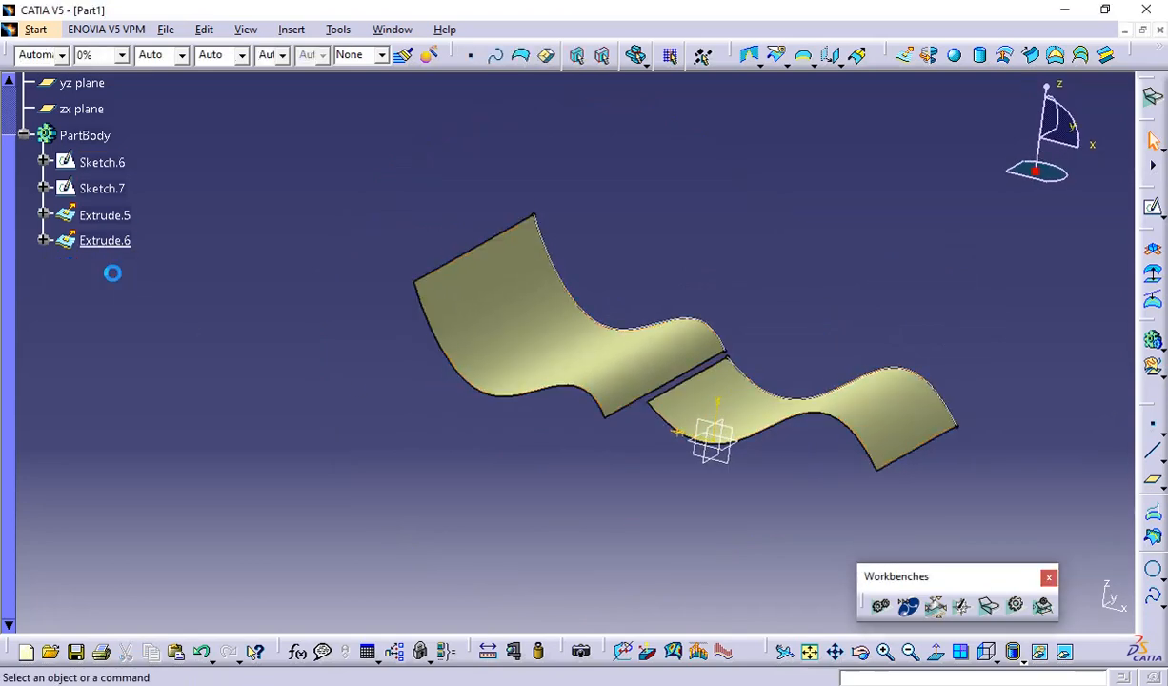
Step: In Sketch.7, remove the coincidence constraint near the spline's start, move the spline towards the Sketch.6 endpoint, and exit the sketch
middle_click_drag(345, 405, 536, 329)
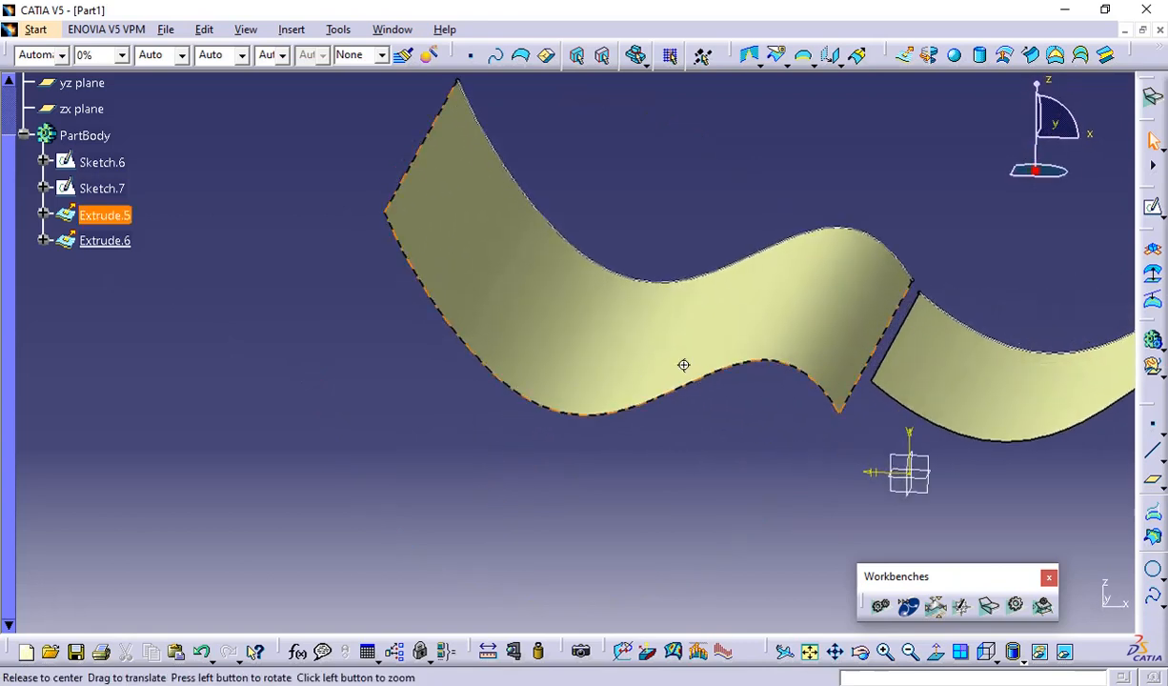
mouse_move(682, 365)
middle_mouse_down()
mouse_move(581, 364)
mouse_move(566, 353)
middle_mouse_up()
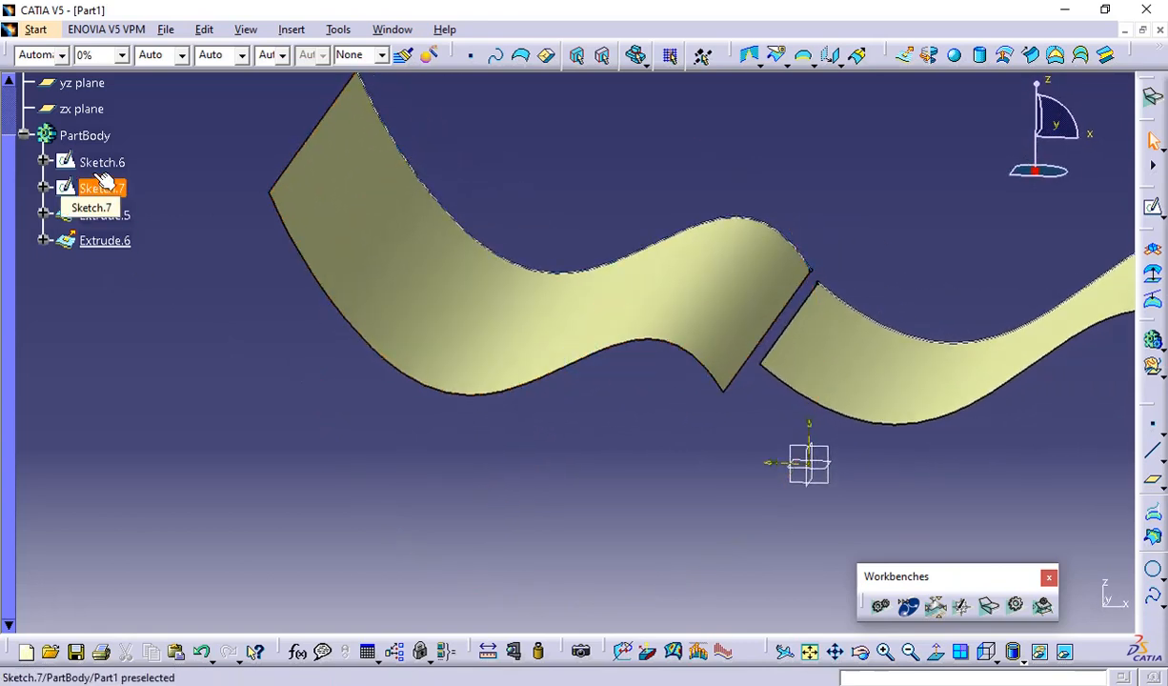
double_click(102, 189)
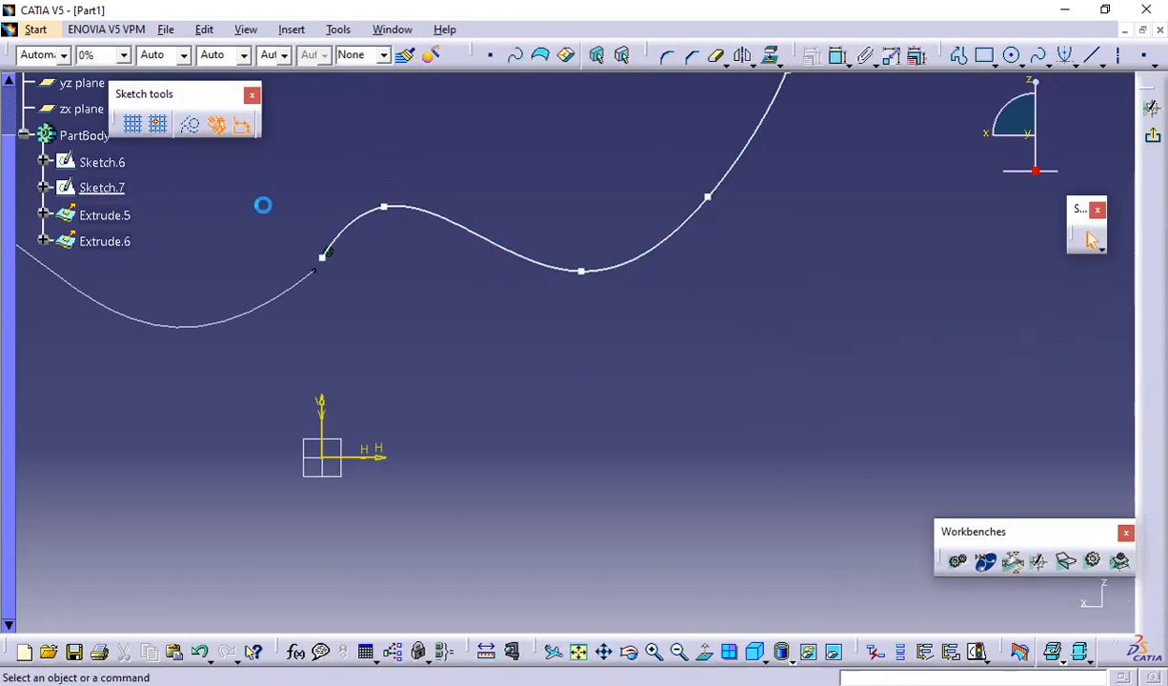
left_click(327, 255)
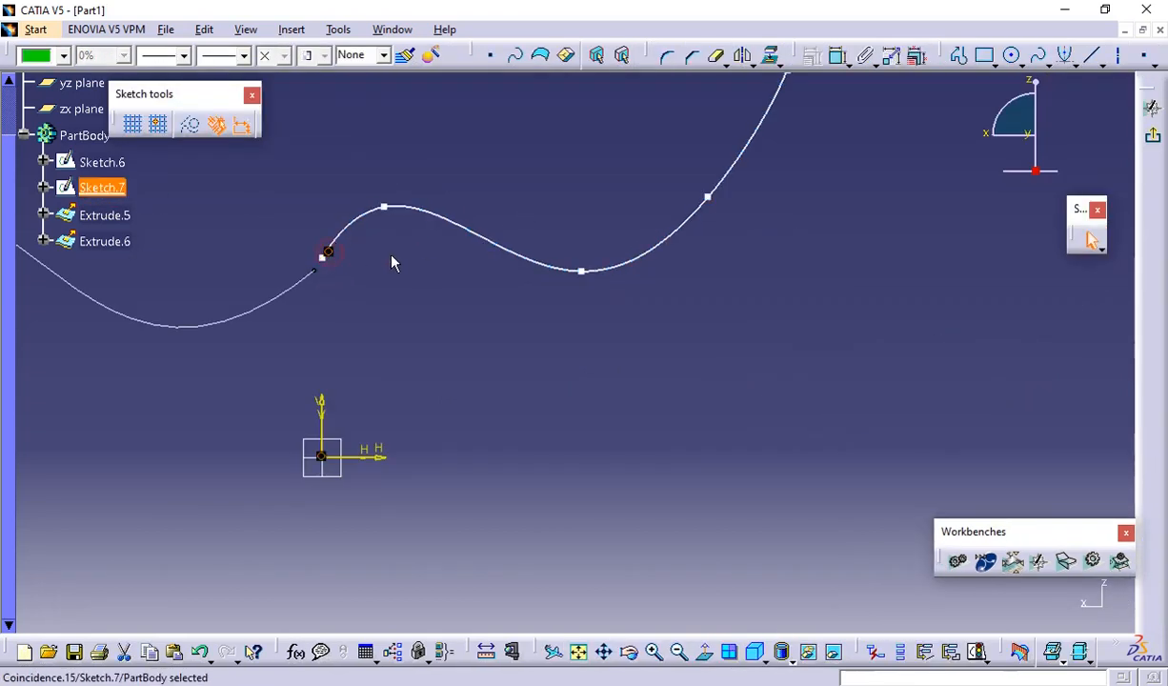
key("Delete")
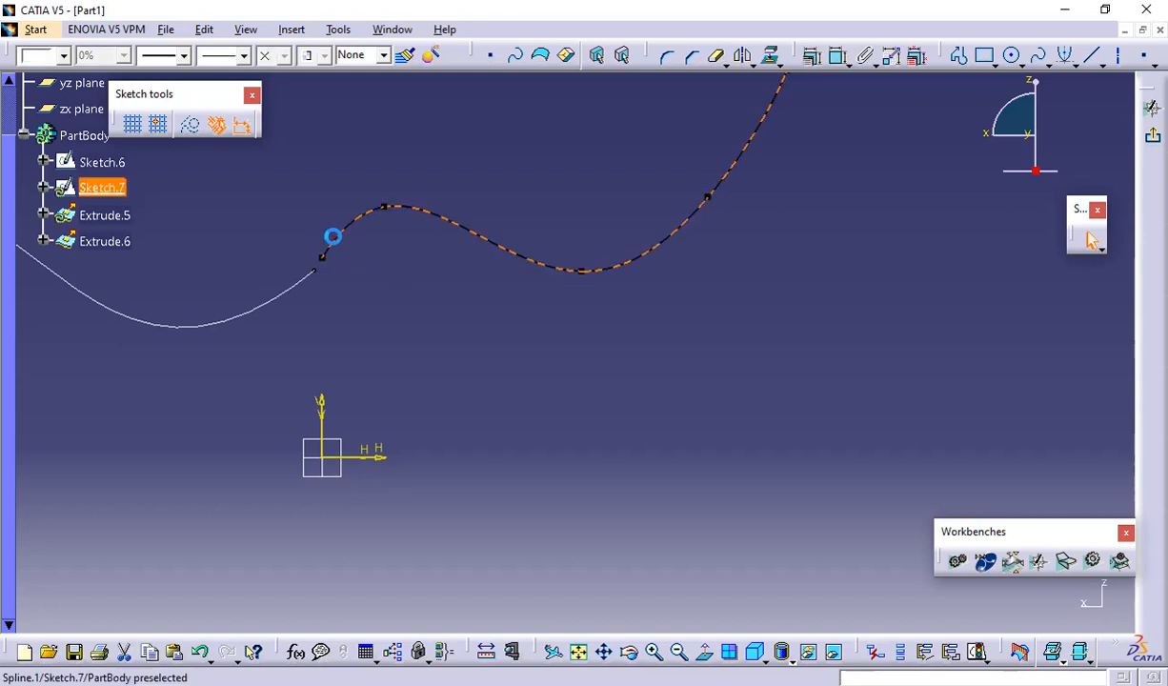
left_click_drag(334, 244, 332, 248)
left_click(401, 164)
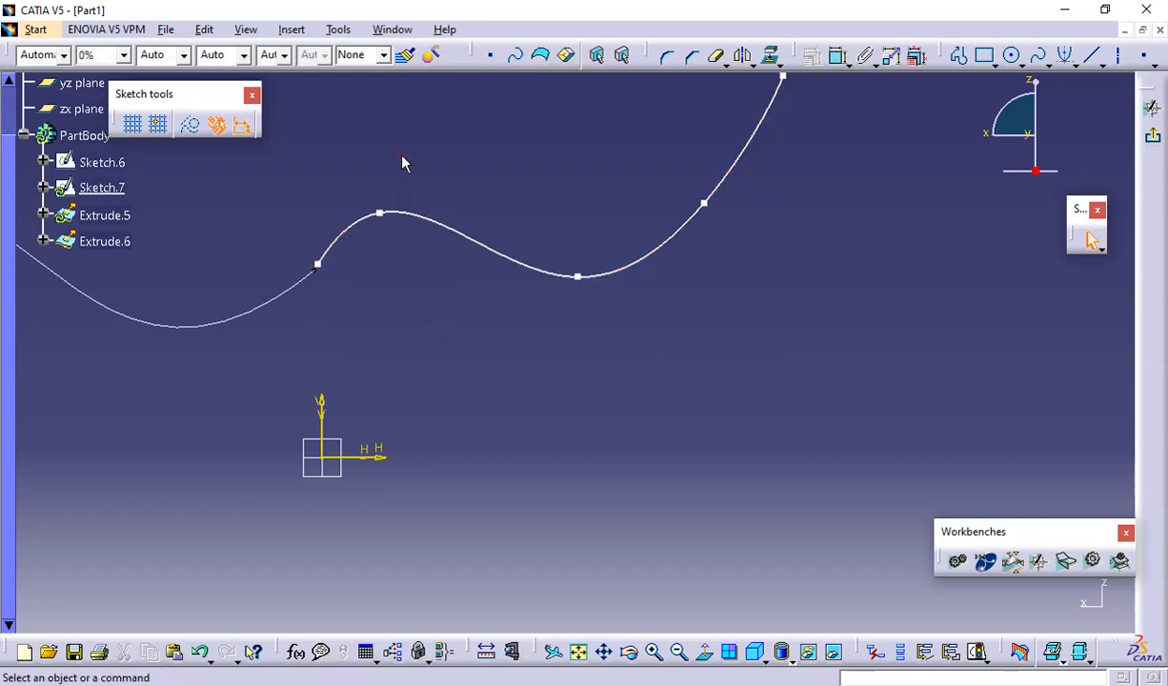
left_click(1092, 240)
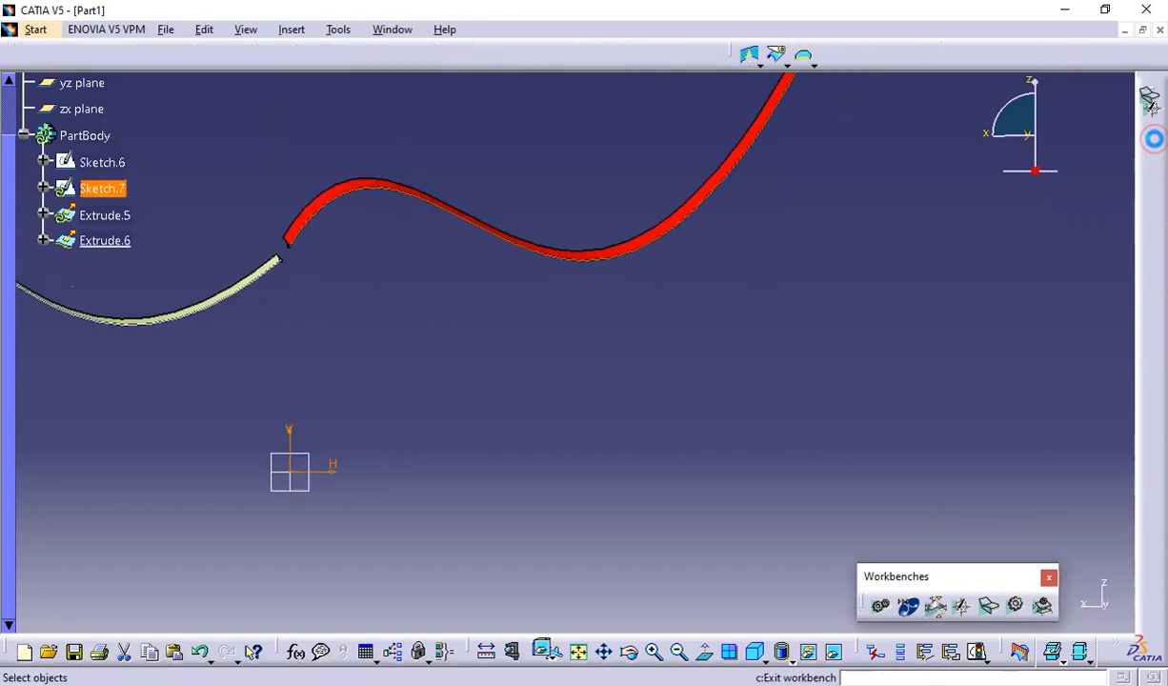
Step: Reopen Sketch.7 and shift its spline slightly so its start lies almost on the end of the Sketch.6 curve
left_click(92, 188)
double_click(92, 188)
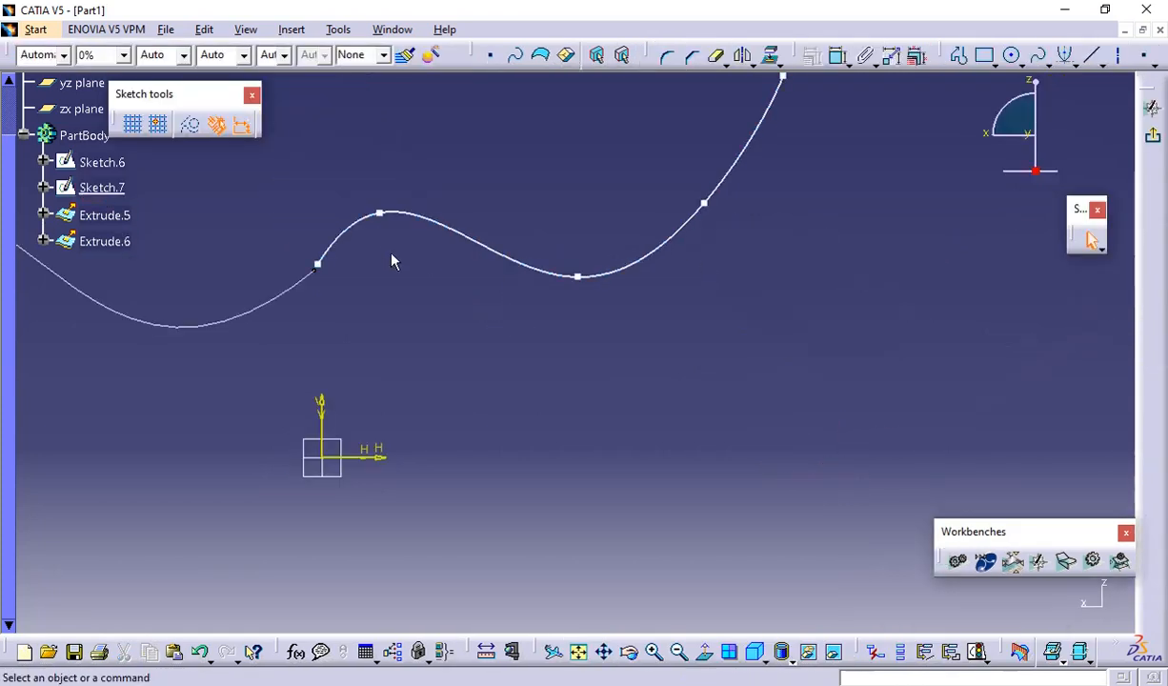
left_click(351, 228)
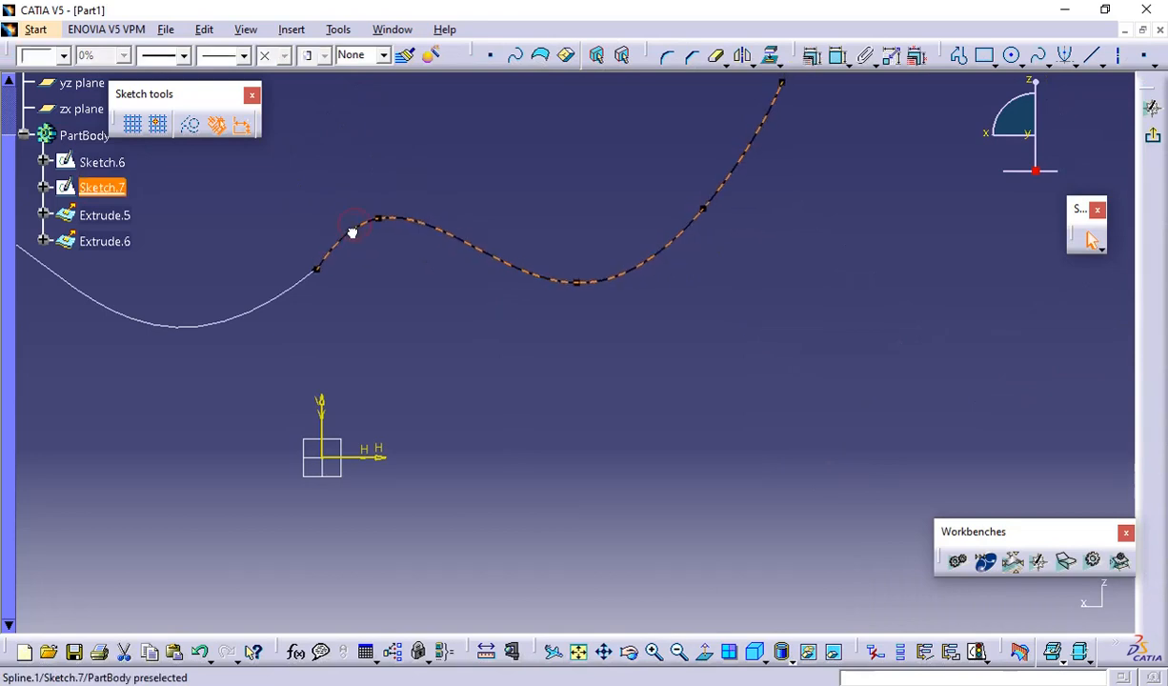
left_click_drag(351, 232, 351, 229)
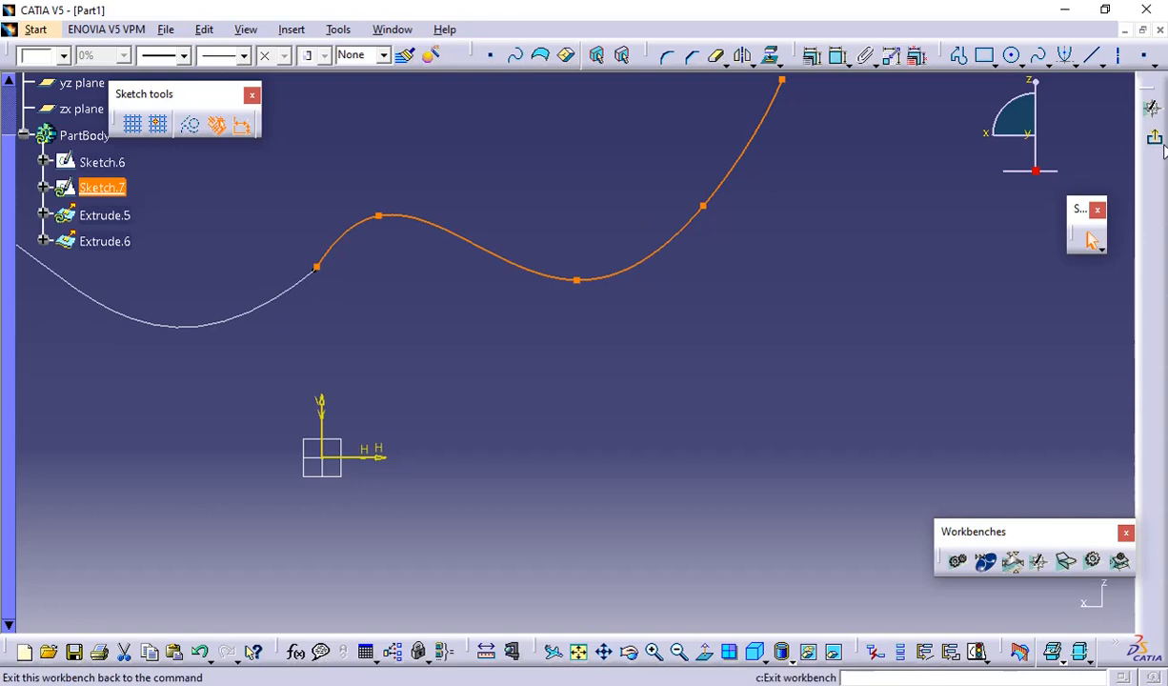
Step: Exit the sketch, start a Point-continuity healing of Extrude.5 and Extrude.6, and preview it with a 2 mm merging distance
left_click(1151, 108)
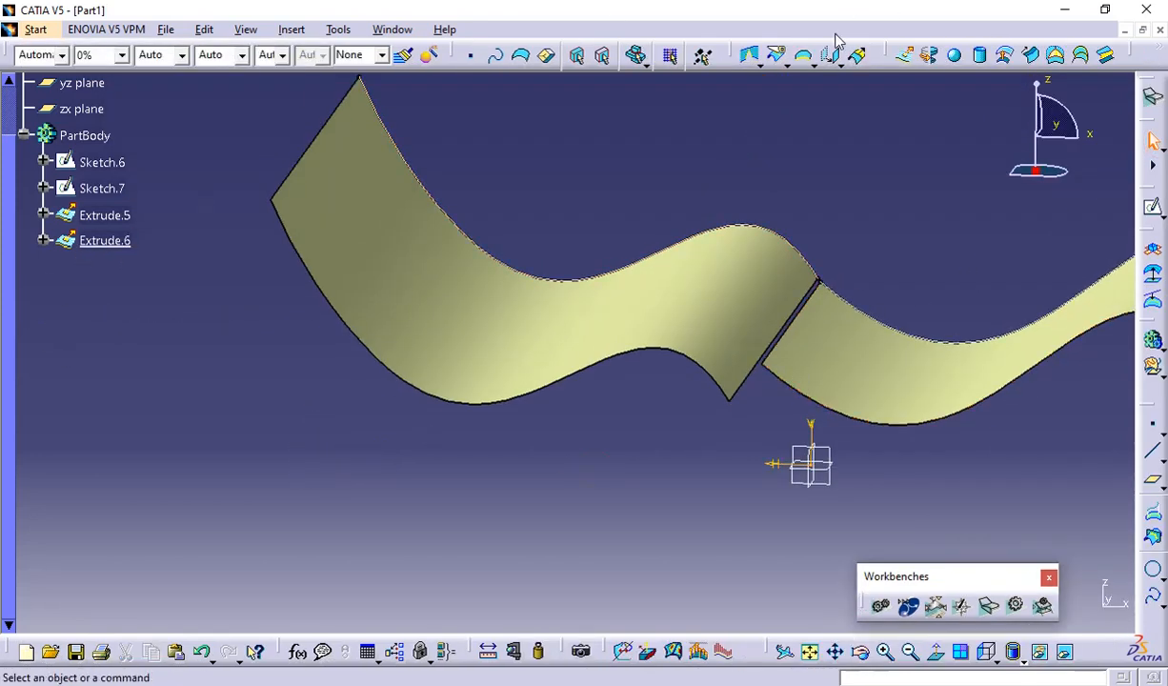
left_click(749, 57)
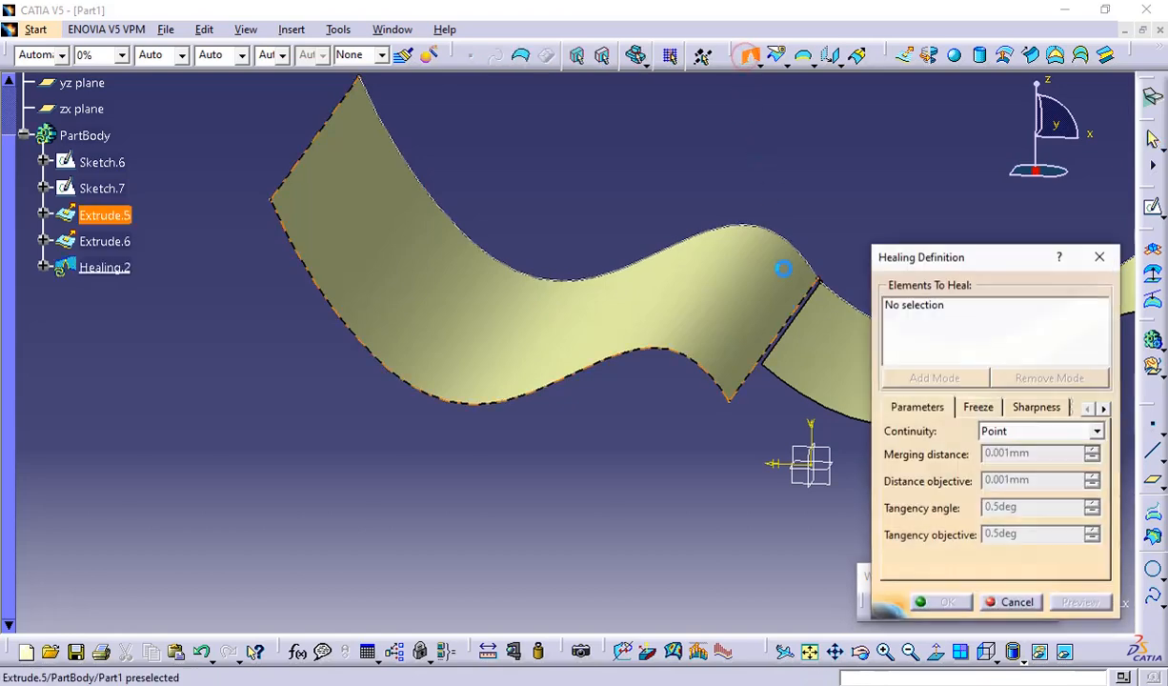
left_click(688, 301)
left_click(833, 343)
middle_click_drag(733, 411, 562, 381)
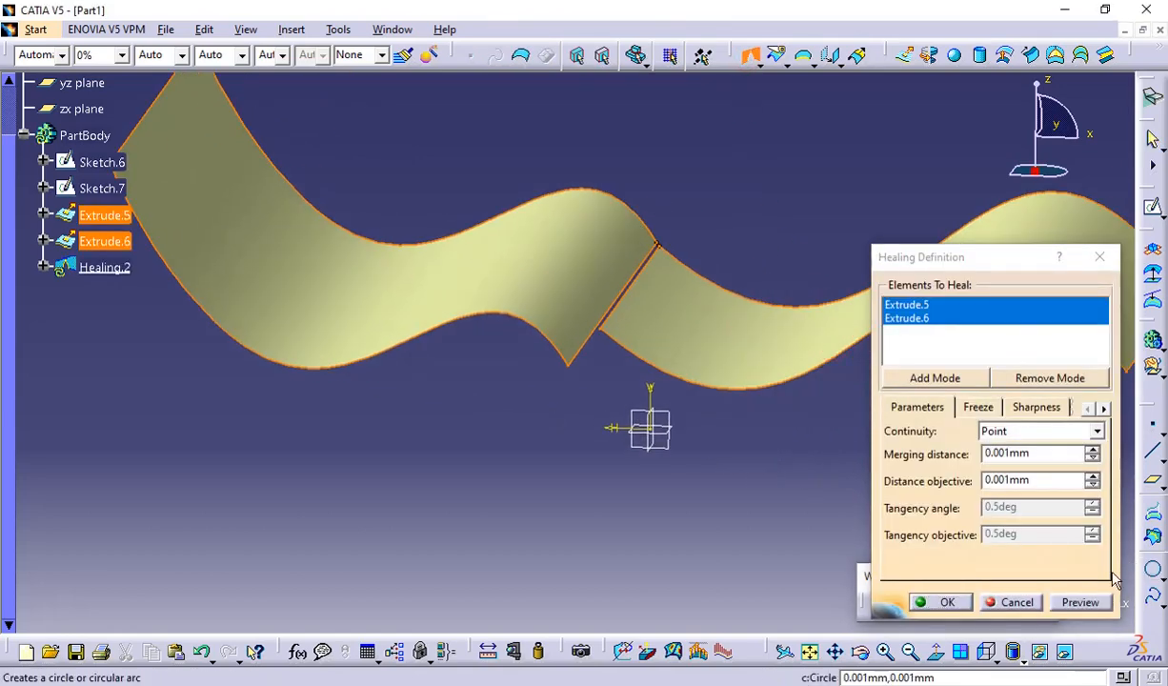
left_click(1077, 601)
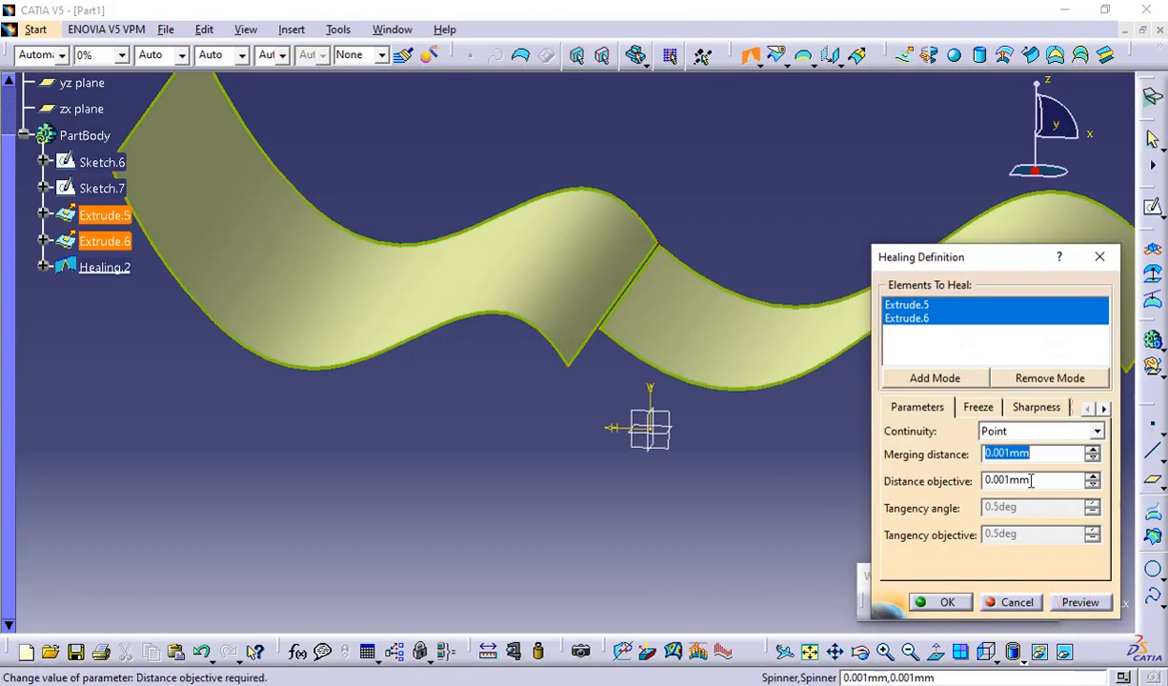
type("2")
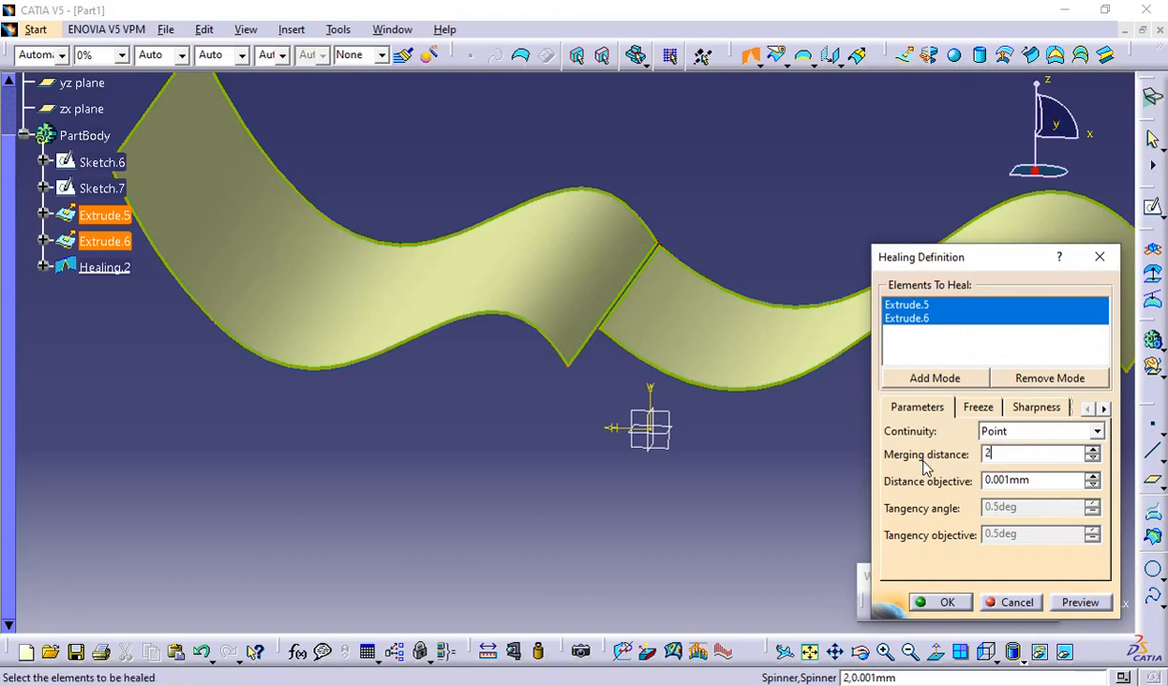
left_click(1080, 601)
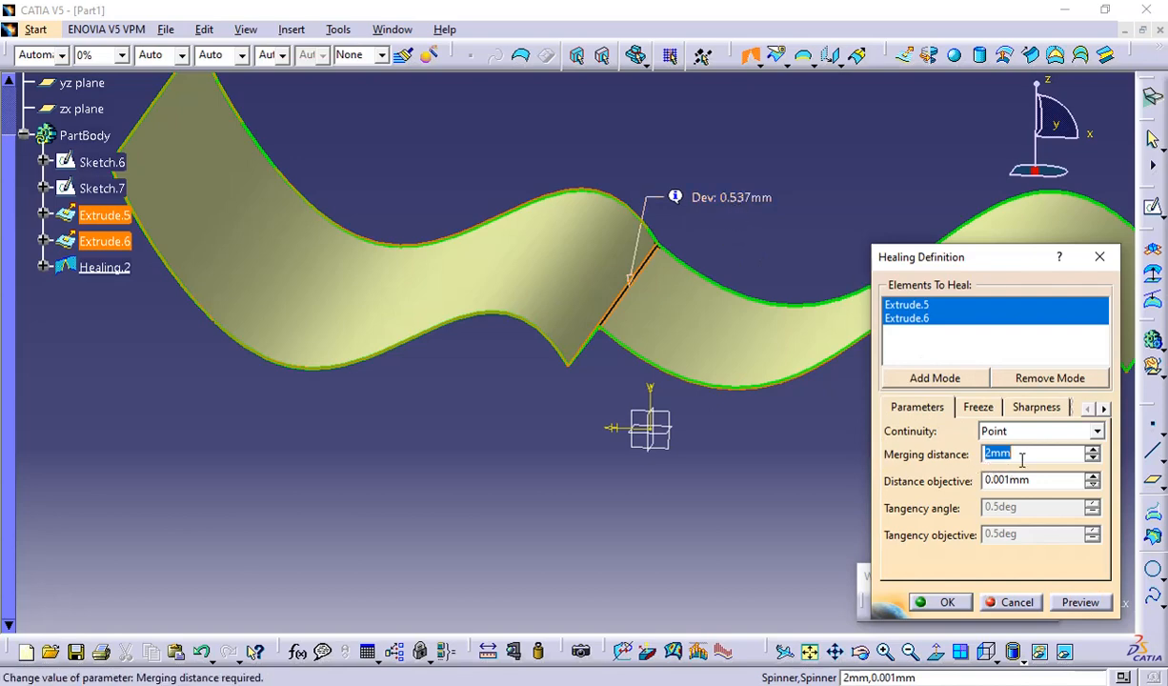
Step: Try merging distances of 2.537 mm and 5 mm for the healing, and create it with a merging distance of 10 mm
type("2.537")
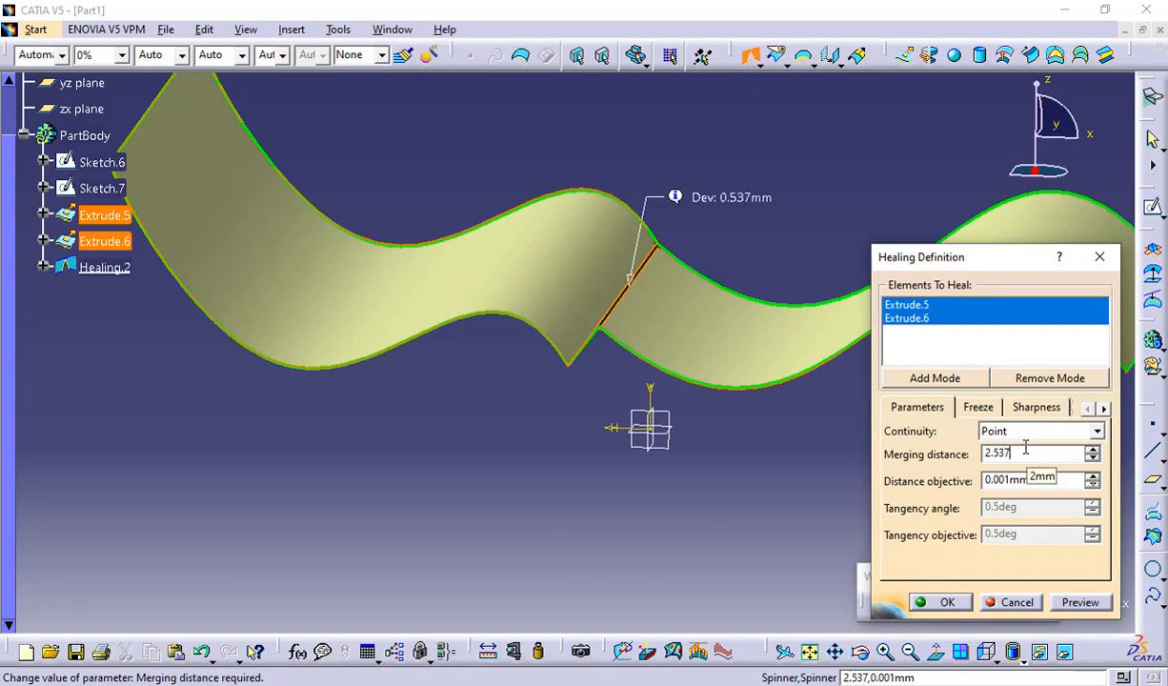
left_click(1095, 604)
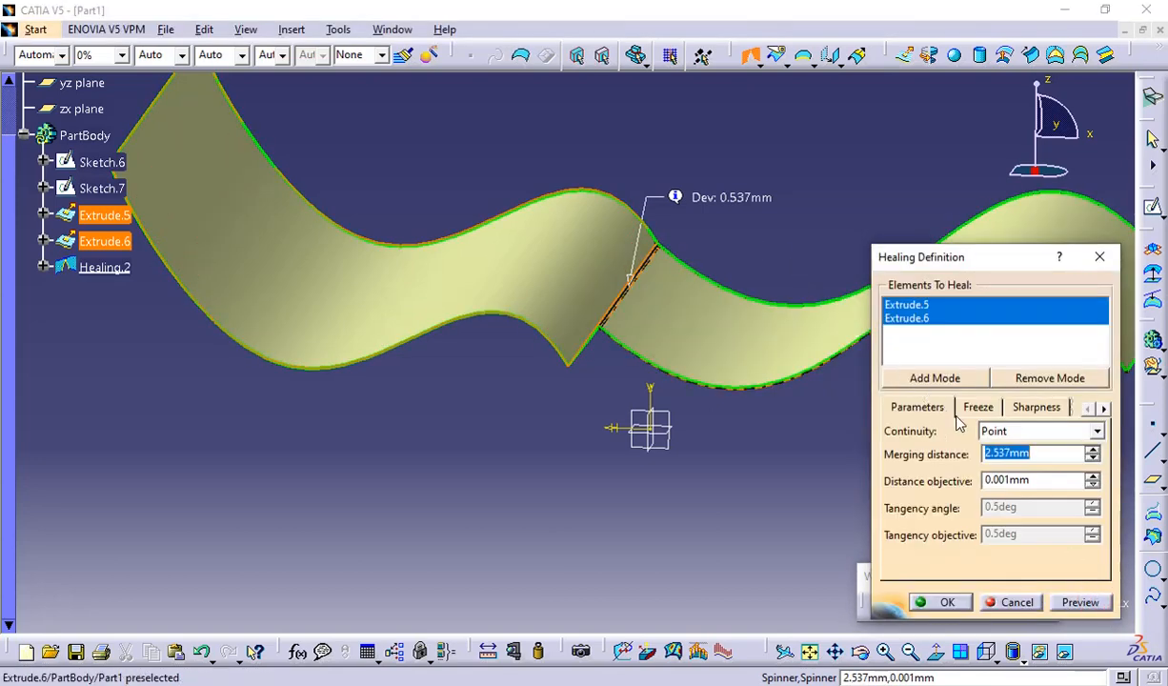
left_click(994, 437)
double_click(994, 436)
type("5")
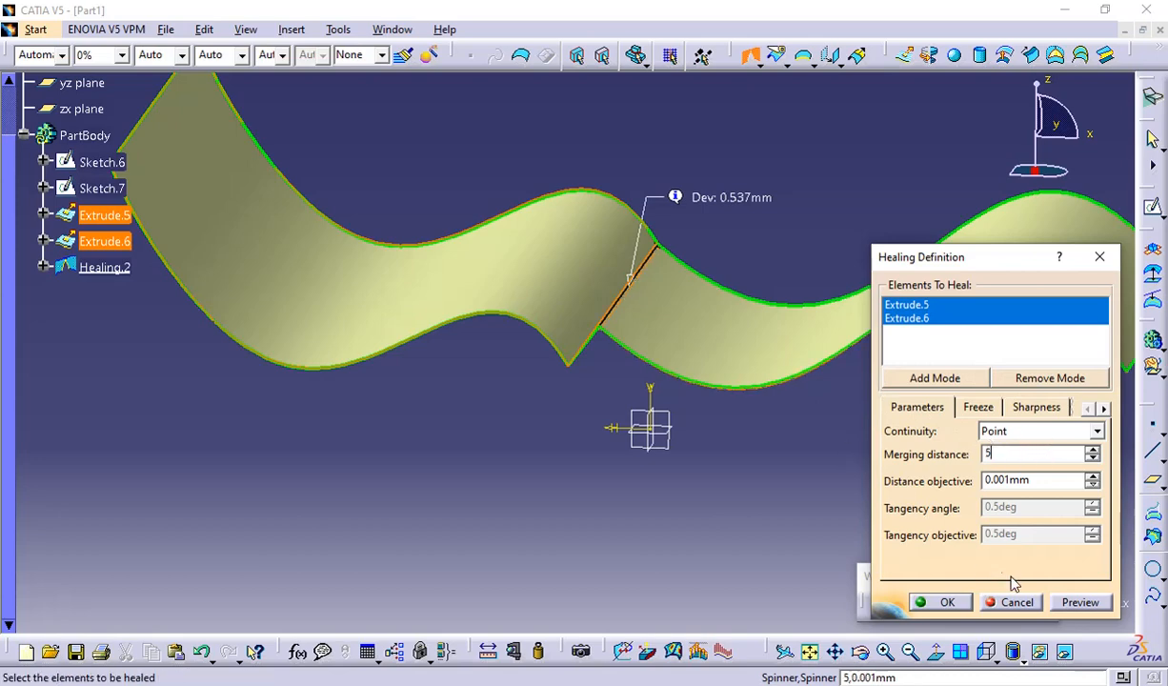
key("Return")
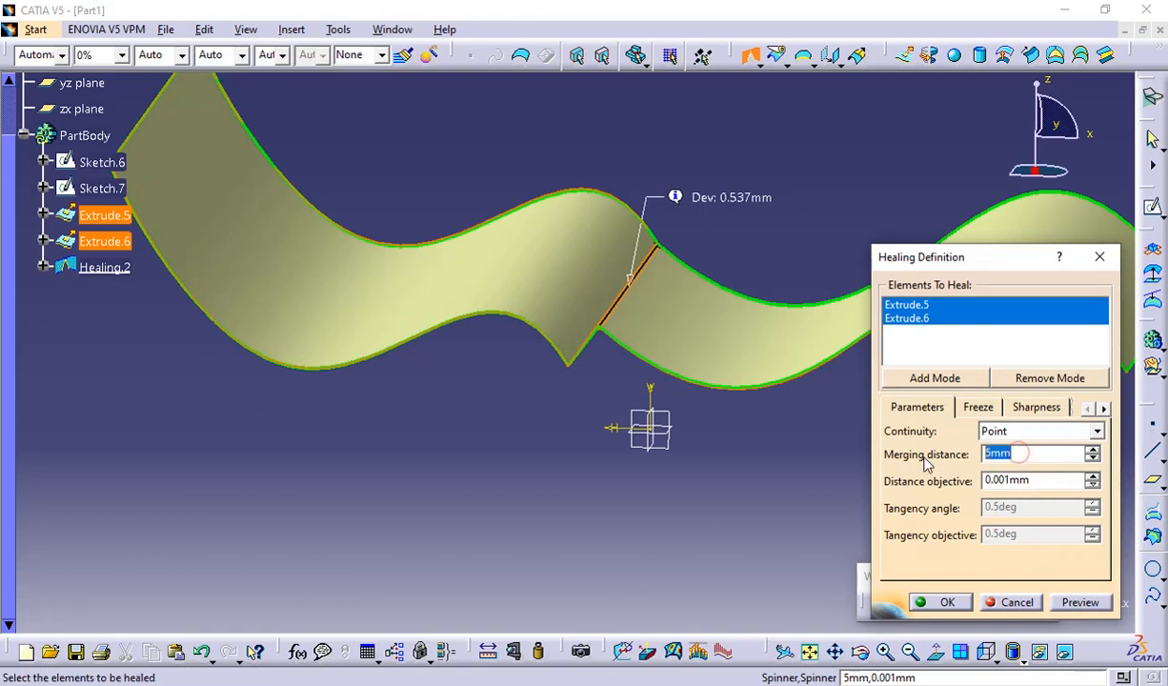
type("10")
left_click(1080, 601)
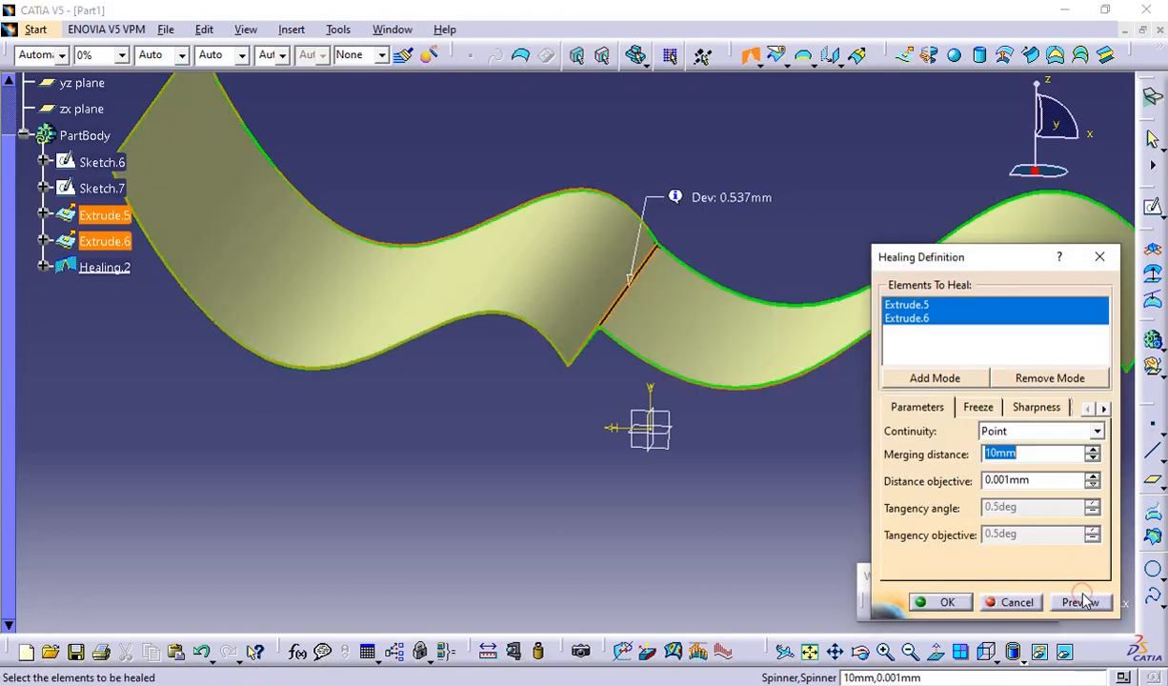
left_click(955, 601)
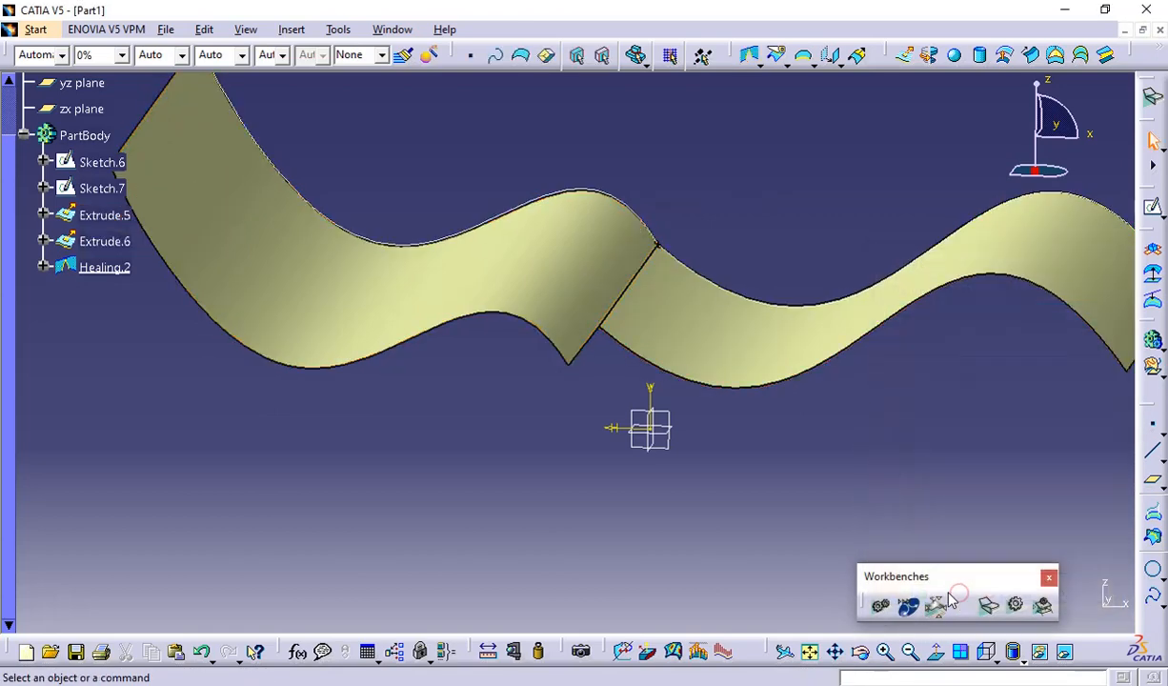
Step: Edit Healing.2 to use a 5 mm merging distance and inspect the joint between the two surfaces
mouse_move(827, 474)
middle_mouse_down()
mouse_move(759, 392)
mouse_move(763, 201)
mouse_move(746, 385)
mouse_move(746, 292)
mouse_move(662, 329)
mouse_move(677, 312)
mouse_move(721, 420)
mouse_move(761, 414)
mouse_move(777, 448)
mouse_move(790, 360)
mouse_move(778, 387)
mouse_move(747, 381)
middle_mouse_up()
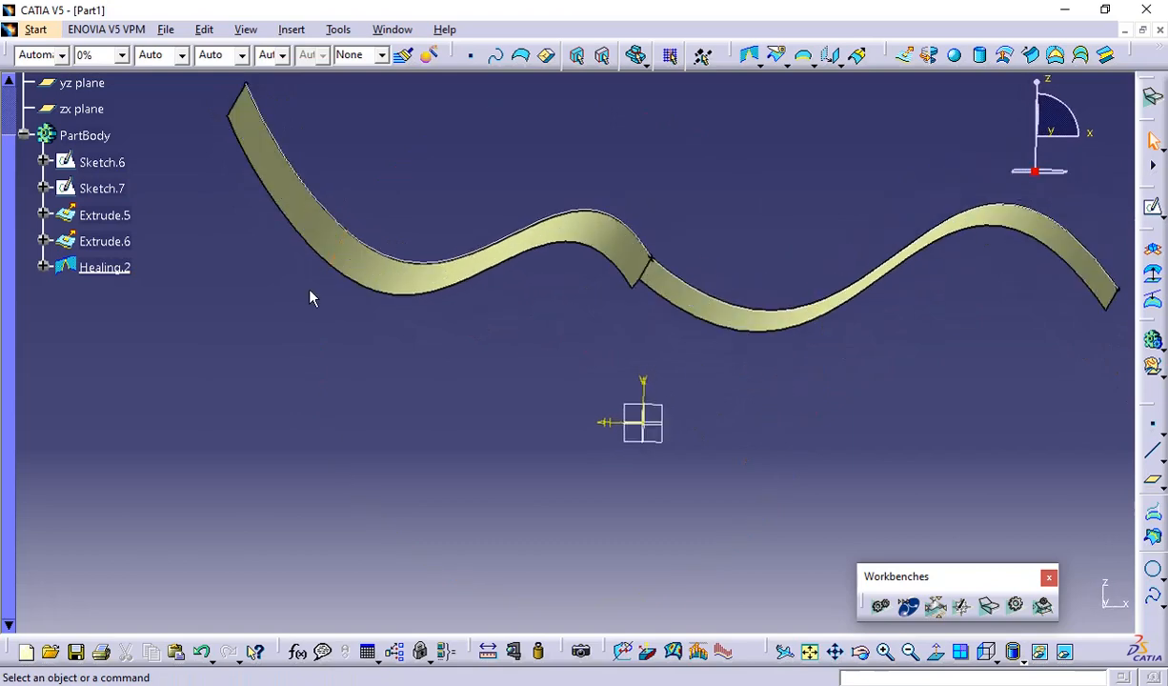
double_click(104, 267)
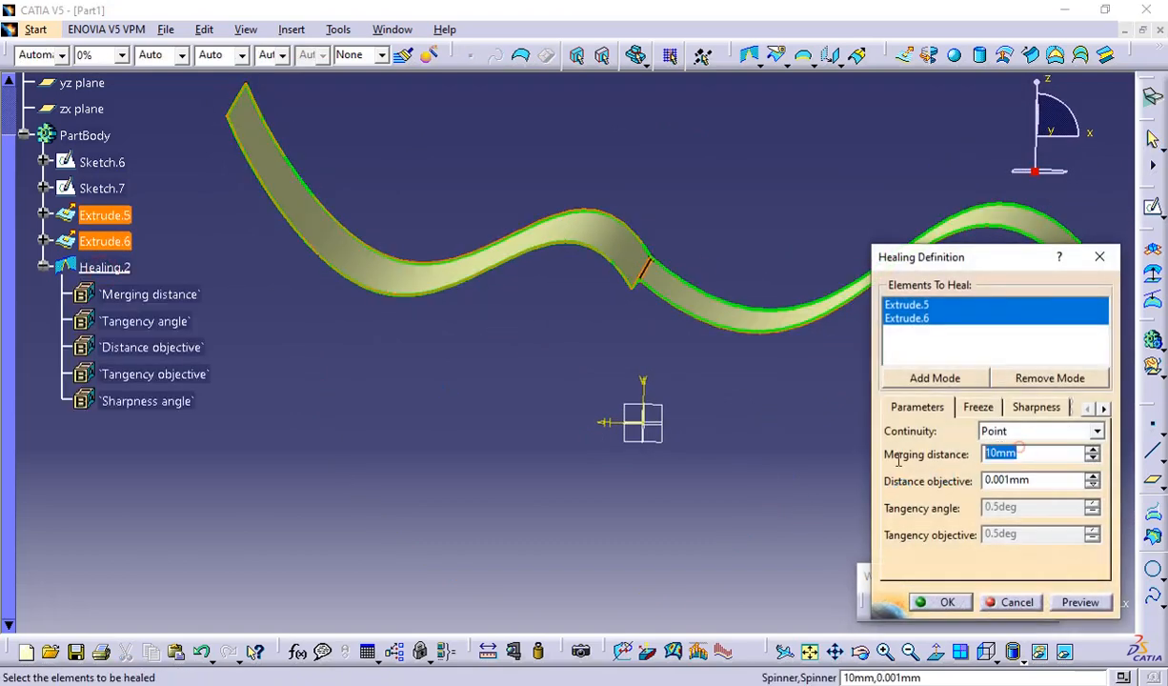
type("5")
left_click(947, 600)
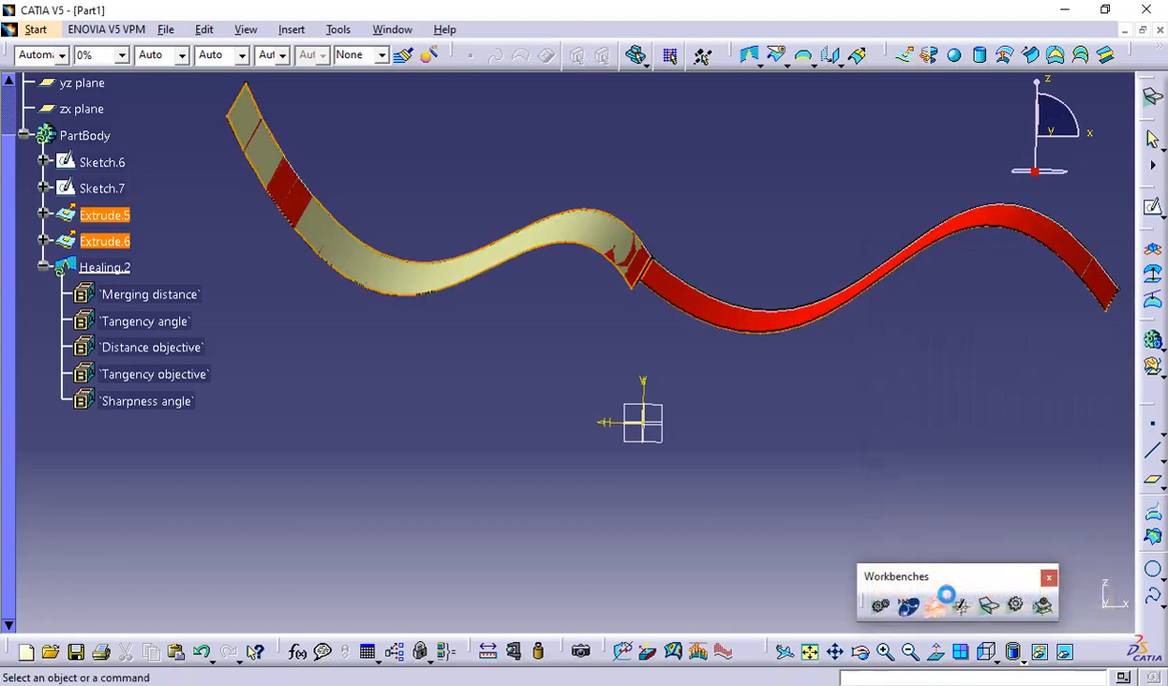
left_click(691, 360)
mouse_move(690, 360)
middle_mouse_down()
mouse_move(633, 406)
mouse_move(621, 447)
mouse_move(610, 399)
mouse_move(626, 392)
middle_mouse_up()
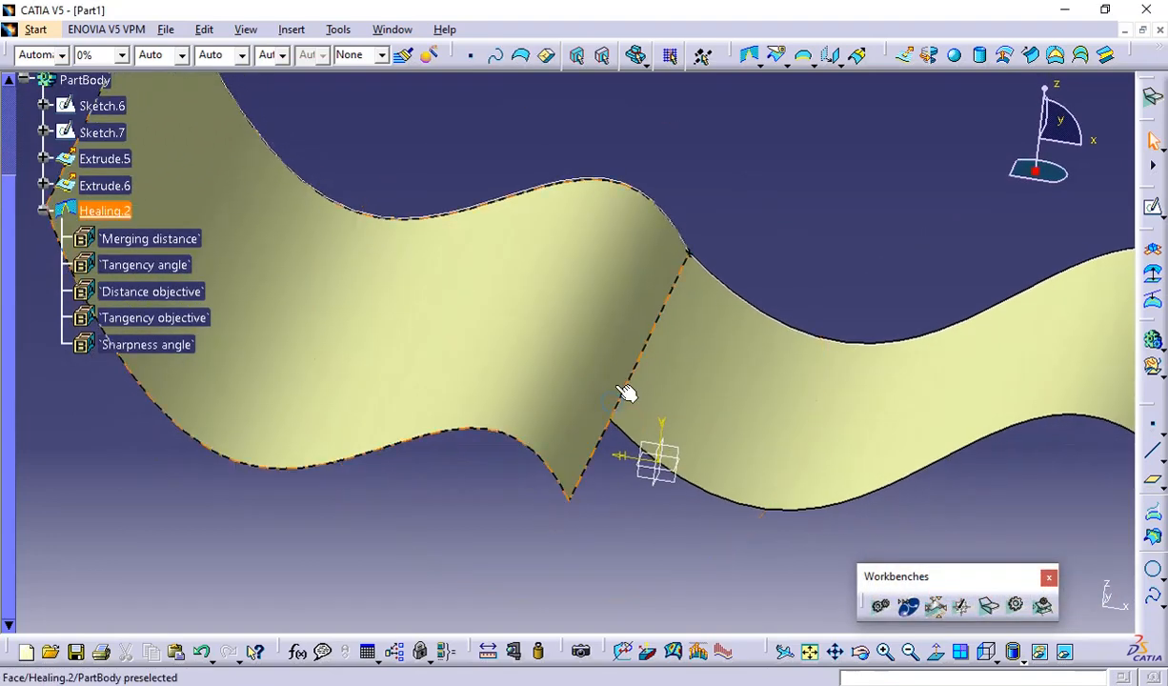
Step: Set the merging distance of Healing.2 to 1 mm and cancel the extraction of a single sub-element
double_click(105, 210)
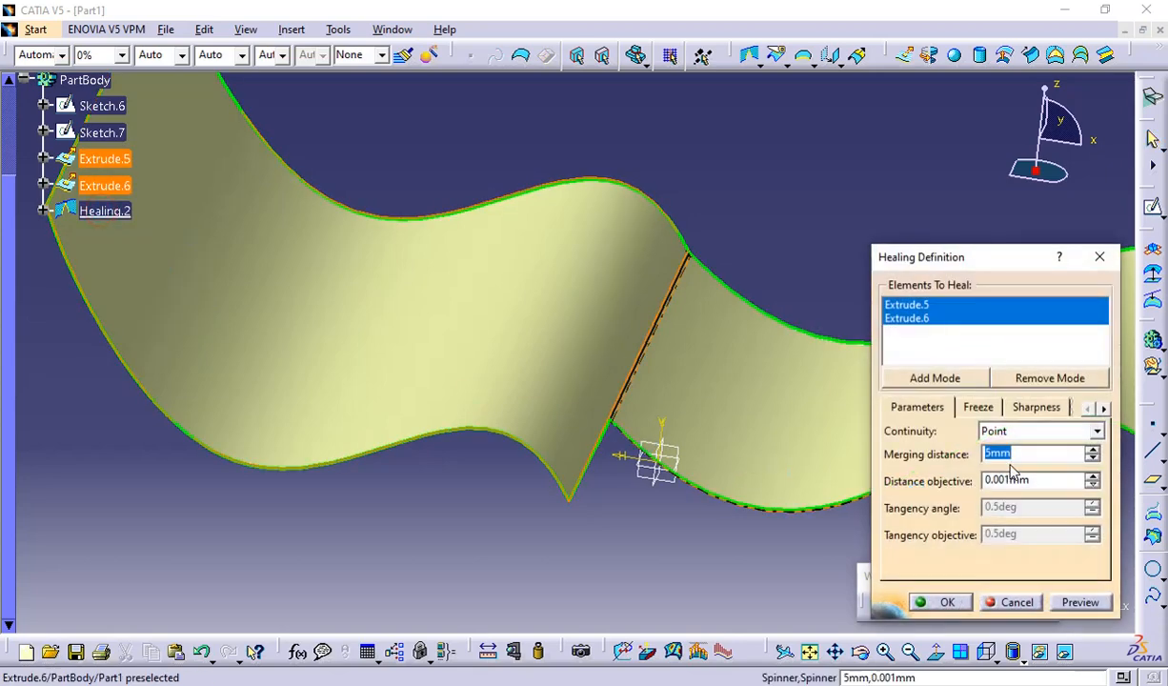
type("1")
left_click(938, 602)
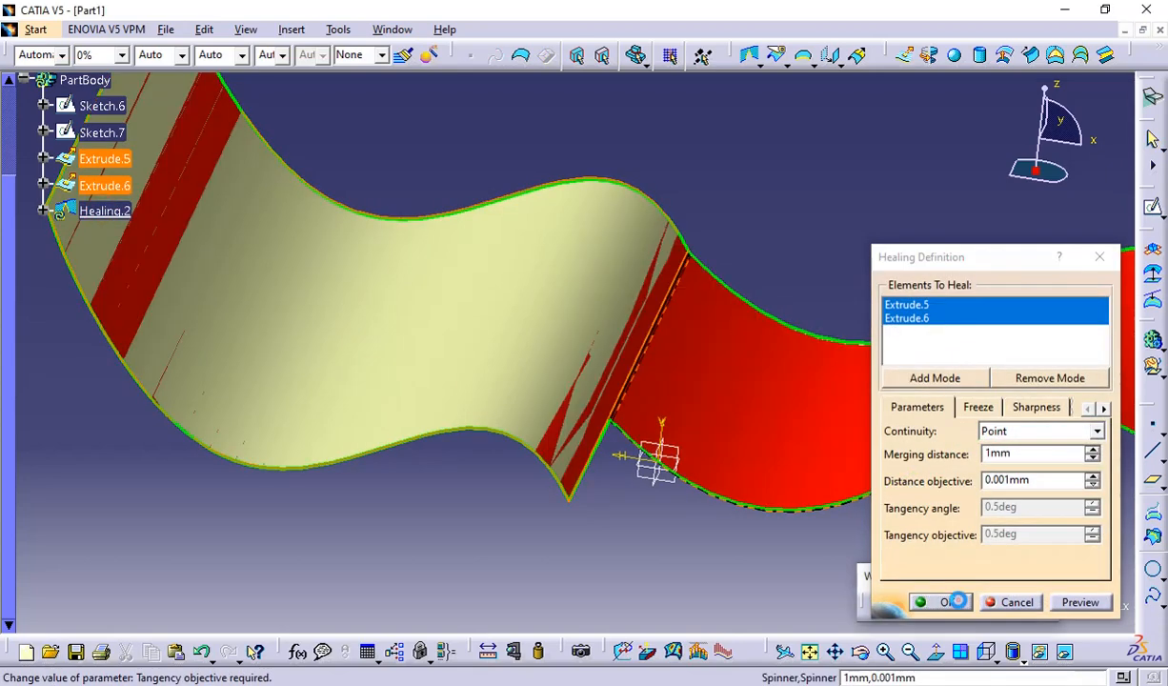
left_click(1091, 602)
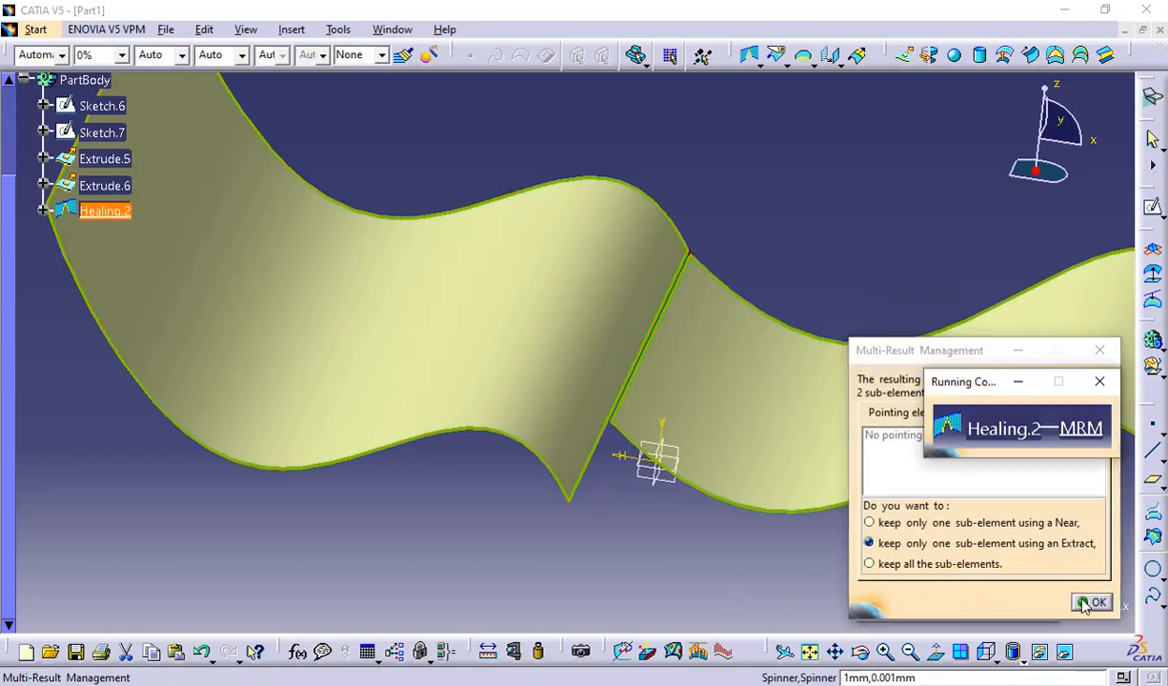
left_click(1012, 602)
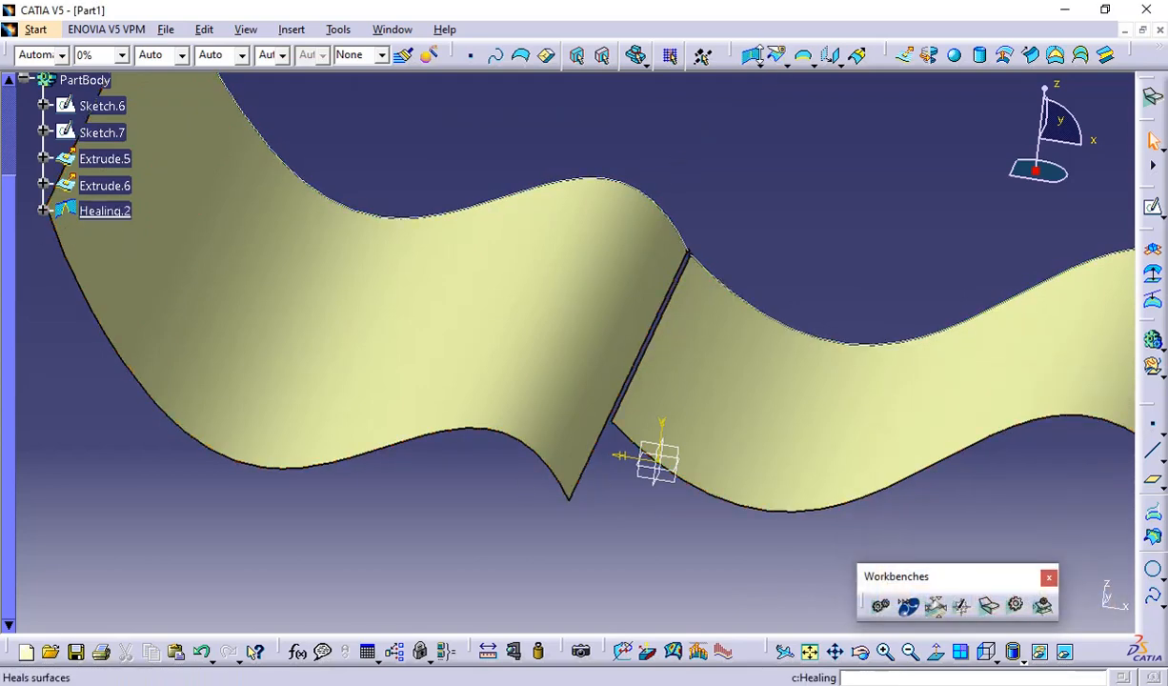
left_click(749, 56)
left_click(594, 264)
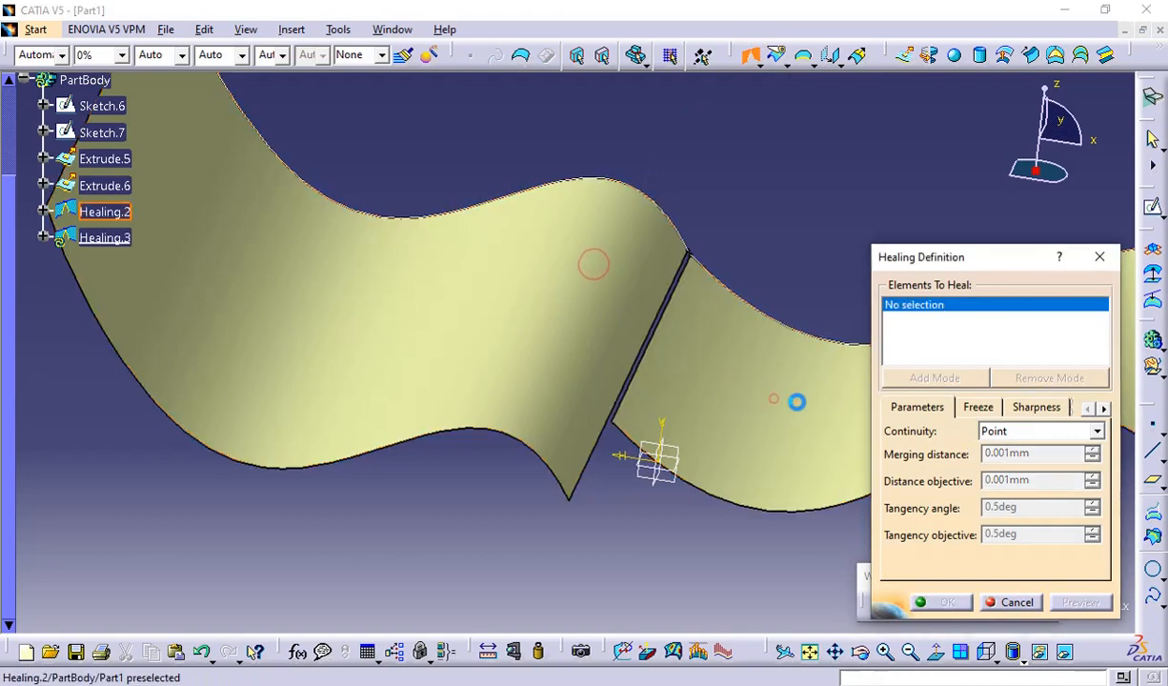
left_click(566, 331)
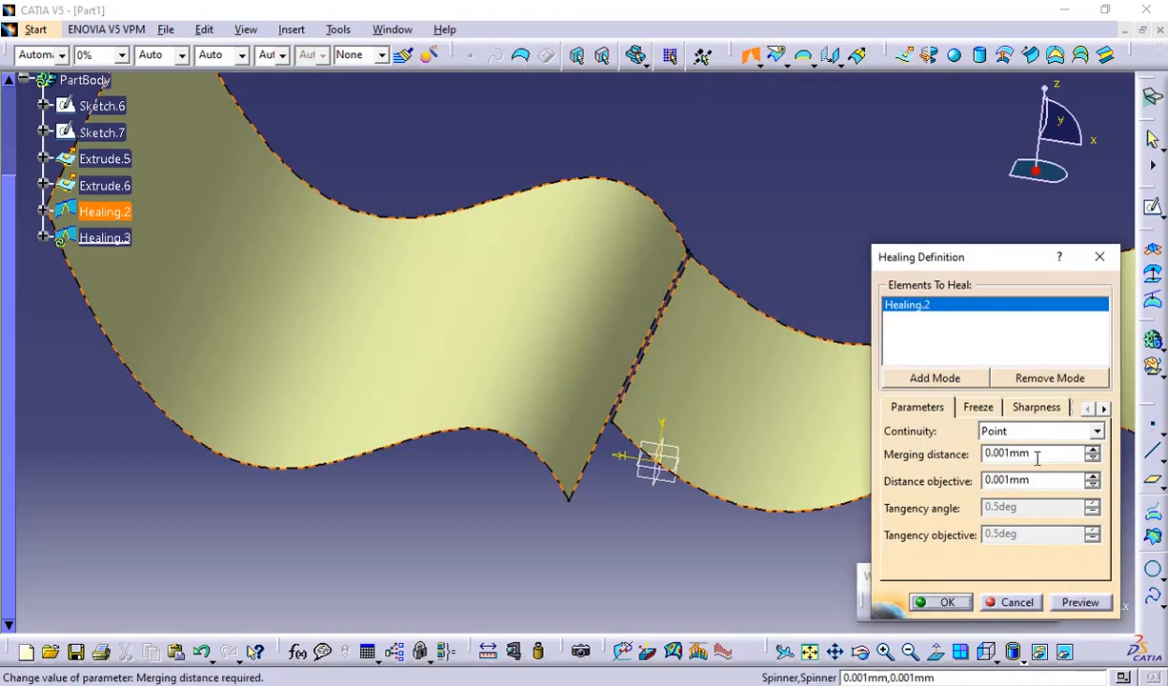
left_click(1019, 602)
Step: Set the merging distance of Healing.2 to 3 mm and apply the healing to both extruded surfaces
left_click(105, 210)
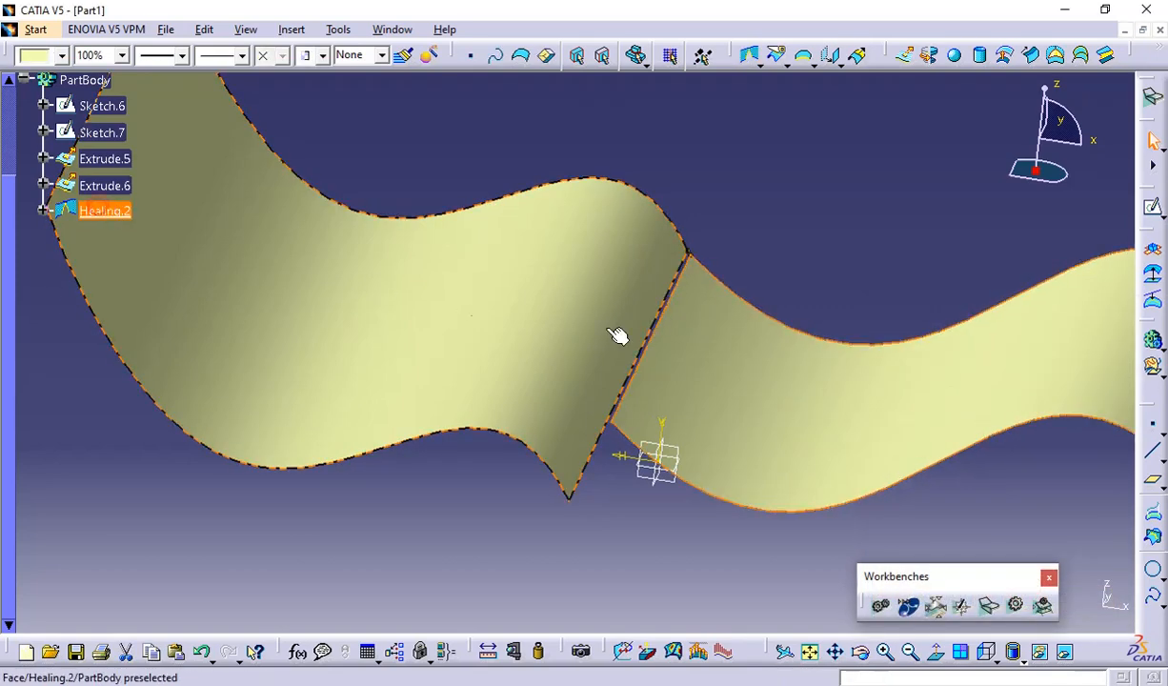
double_click(110, 211)
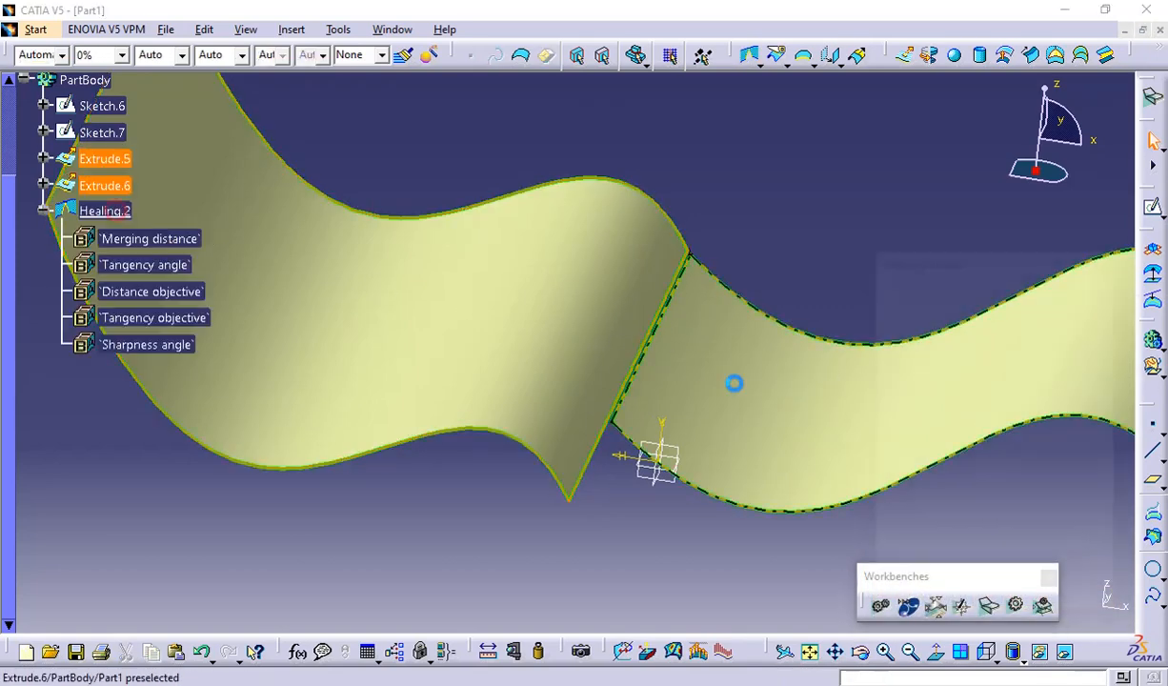
type("3")
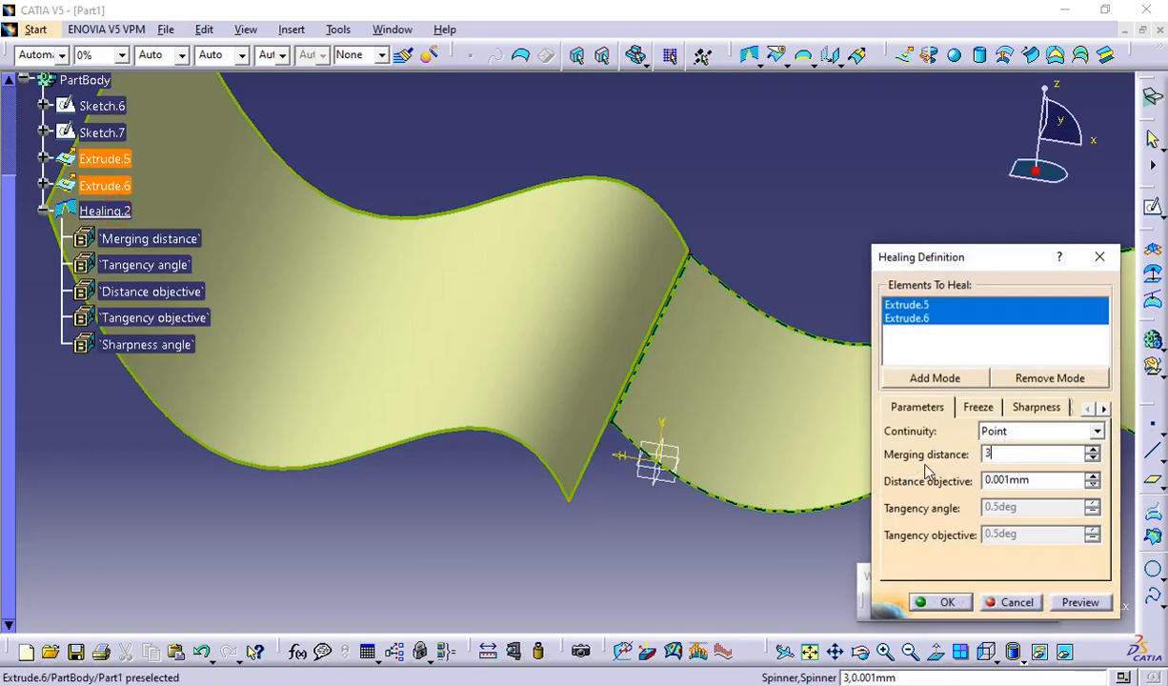
left_click(938, 601)
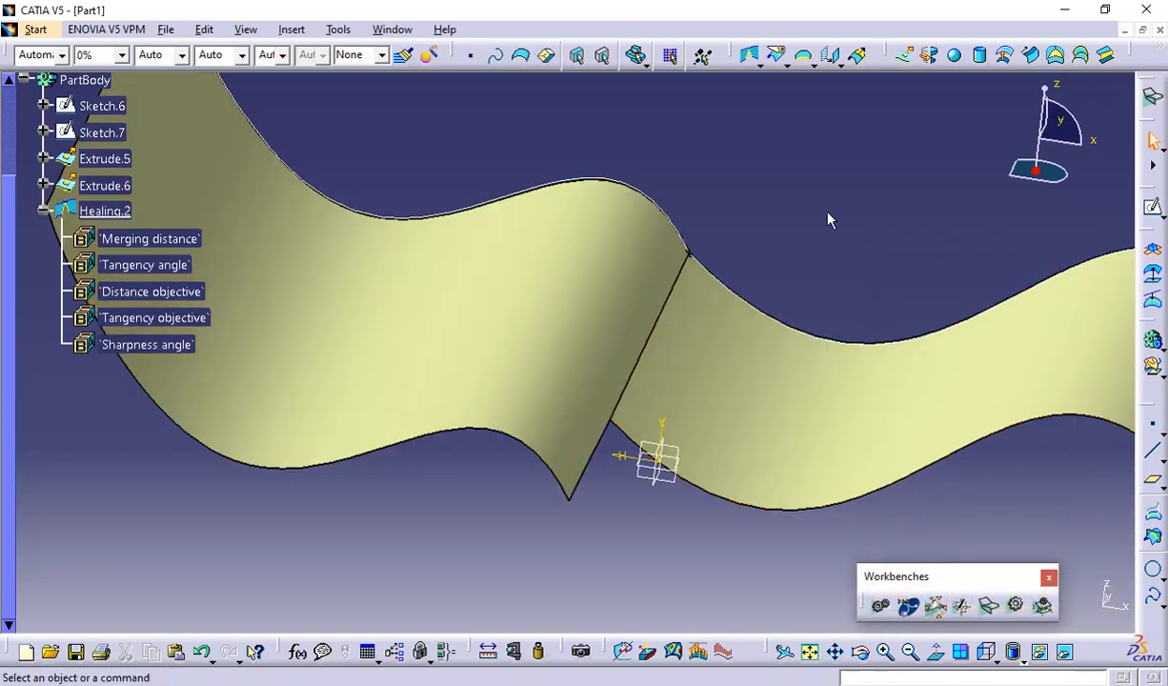
middle_click_drag(745, 430, 752, 311)
left_click(686, 428)
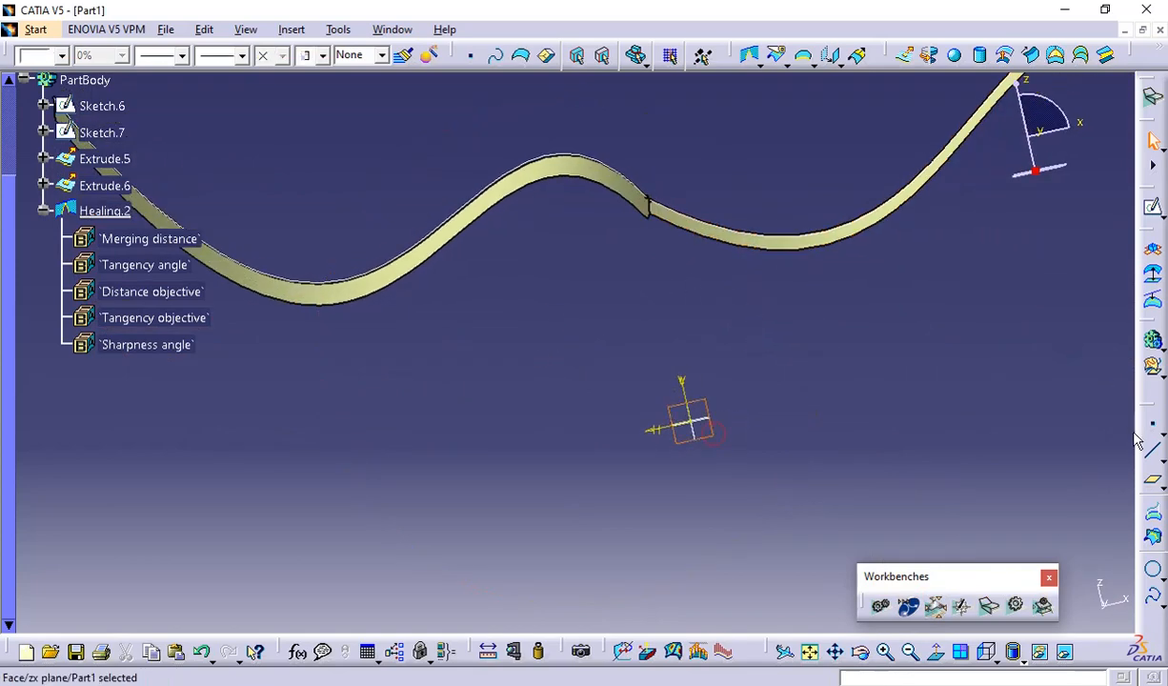
left_click(1153, 206)
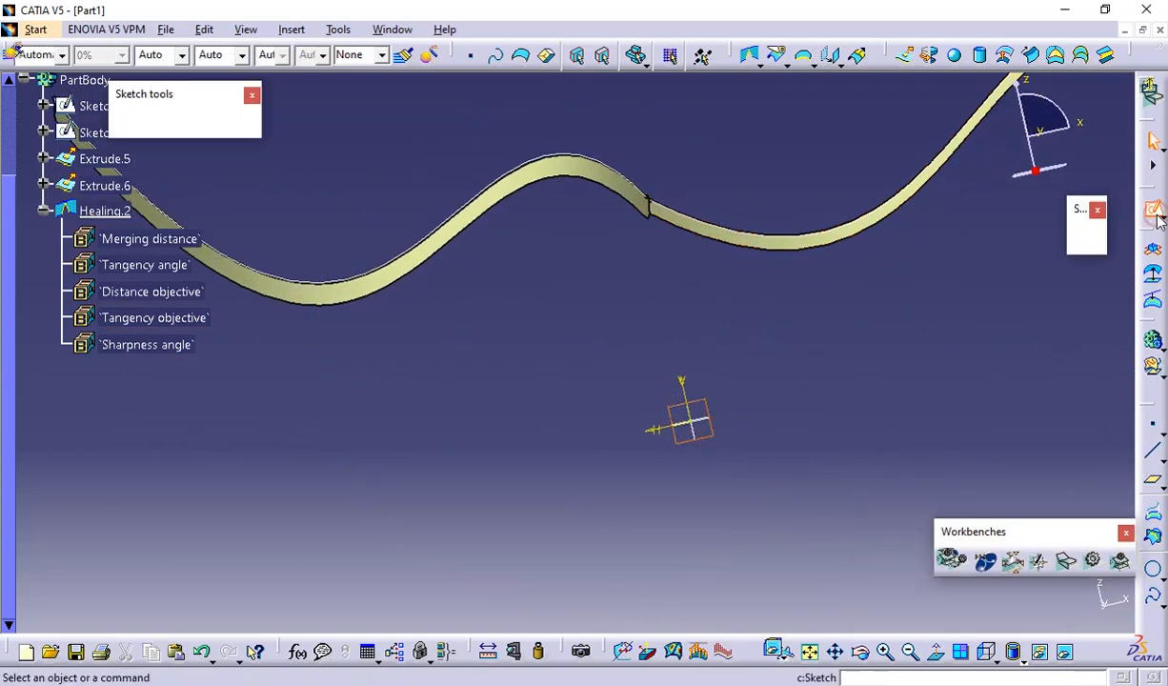
left_click(1152, 107)
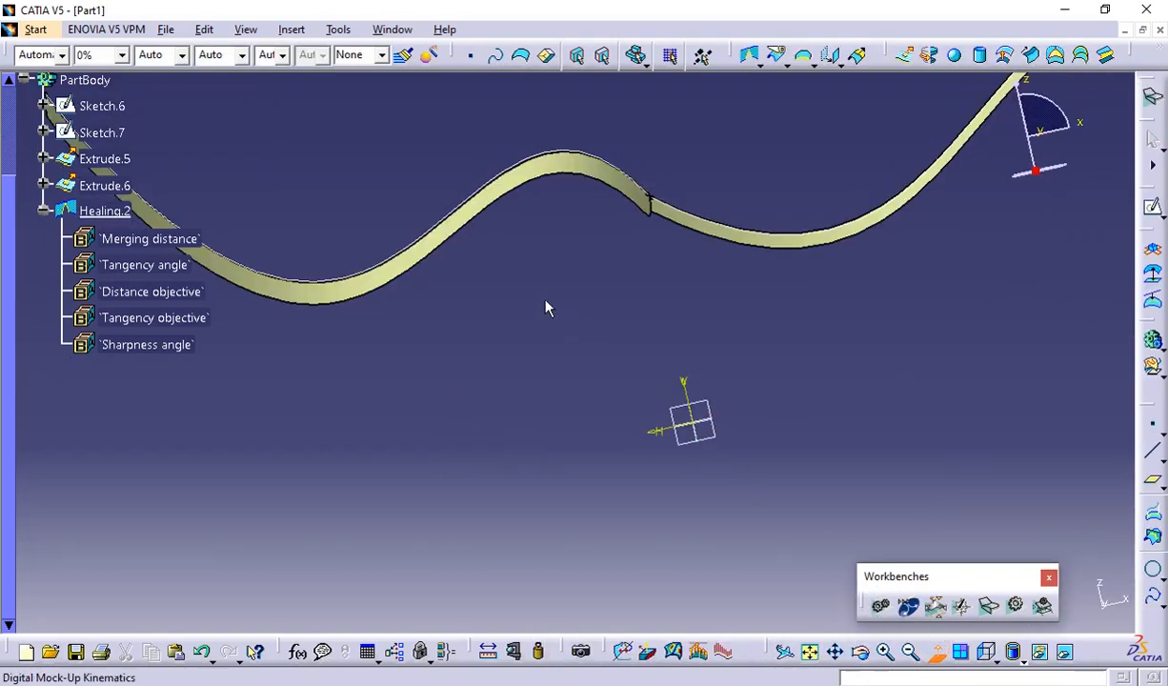
Step: View the model normal to the zx plane and compare the healed surface edges with the original sketch splines
left_click(706, 403)
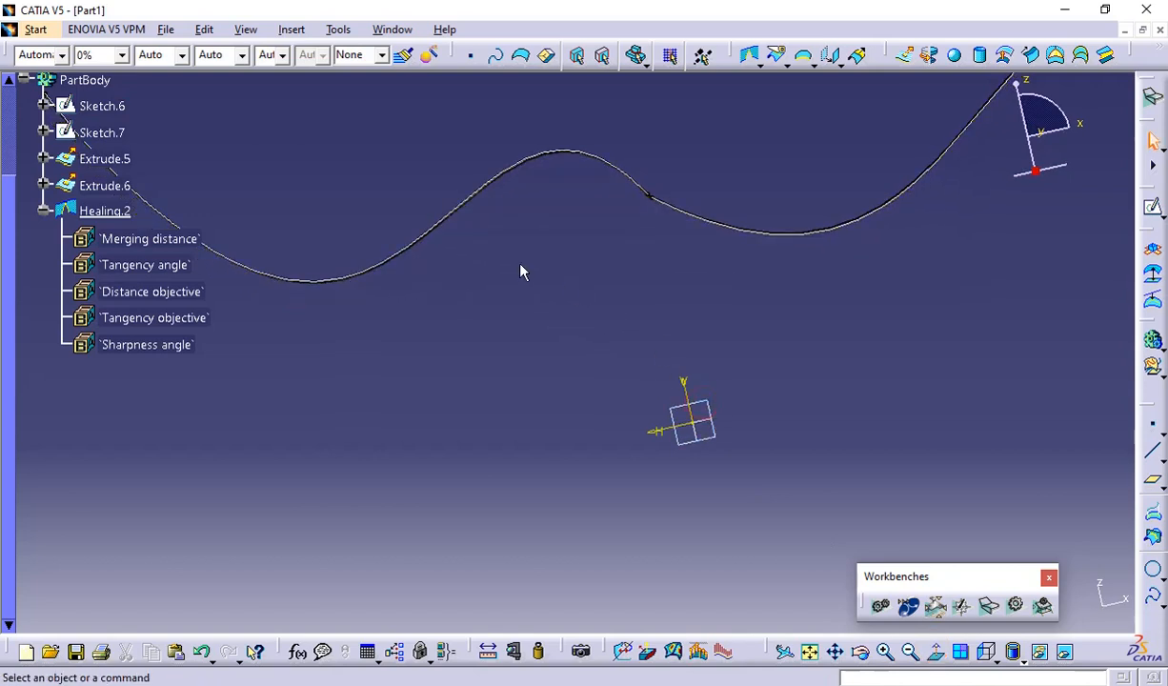
middle_click_drag(519, 265, 510, 311)
mouse_move(821, 391)
middle_mouse_down()
mouse_move(667, 399)
mouse_move(667, 287)
middle_mouse_up()
middle_click_drag(989, 417, 558, 432)
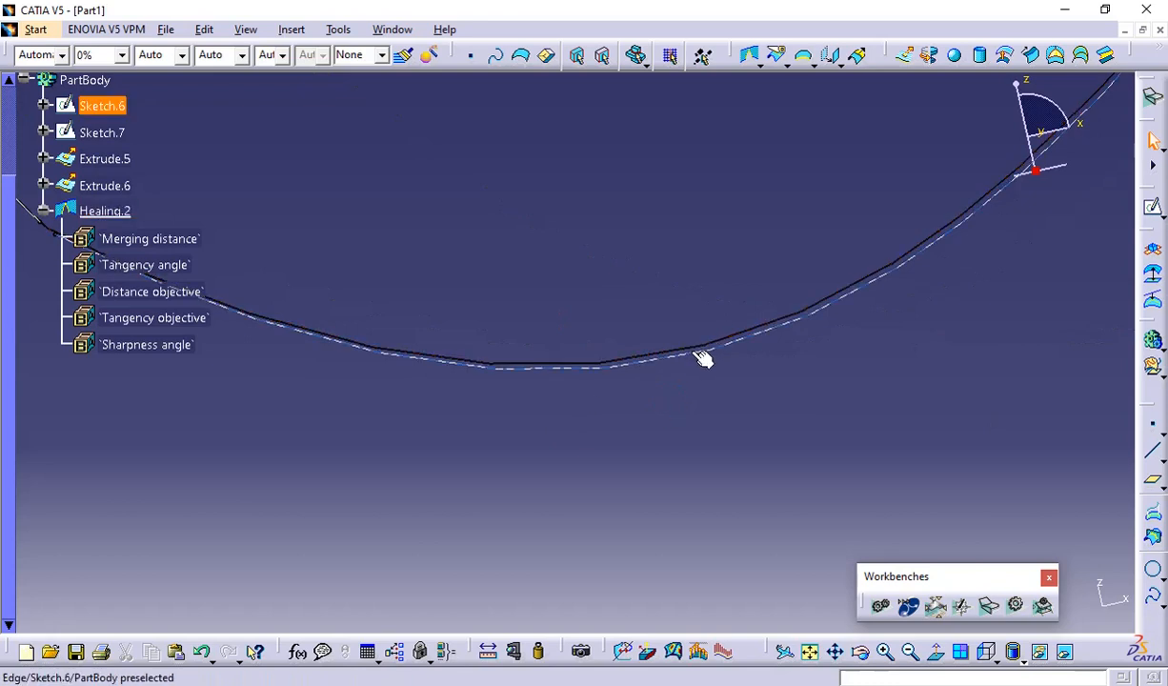
mouse_move(742, 391)
middle_mouse_down()
mouse_move(740, 381)
mouse_move(761, 503)
mouse_move(736, 523)
mouse_move(493, 463)
mouse_move(586, 410)
middle_mouse_up()
middle_click_drag(541, 372, 881, 356)
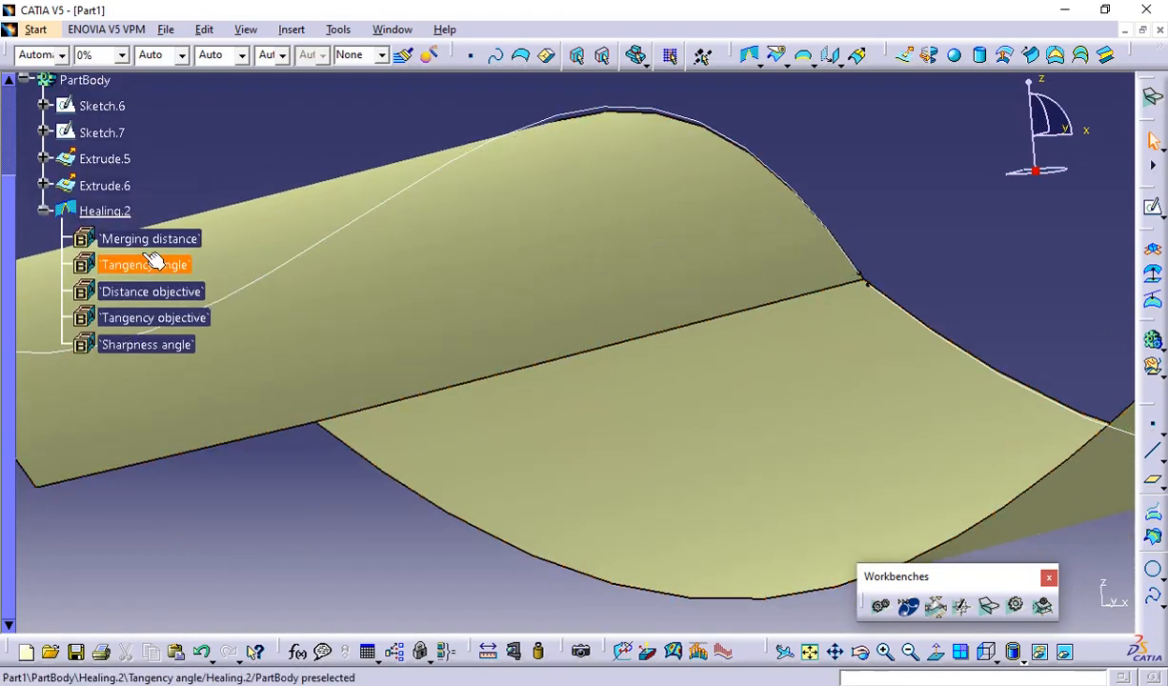
Step: Change the continuity of Healing.2 from Point to Tangent and apply it
double_click(128, 209)
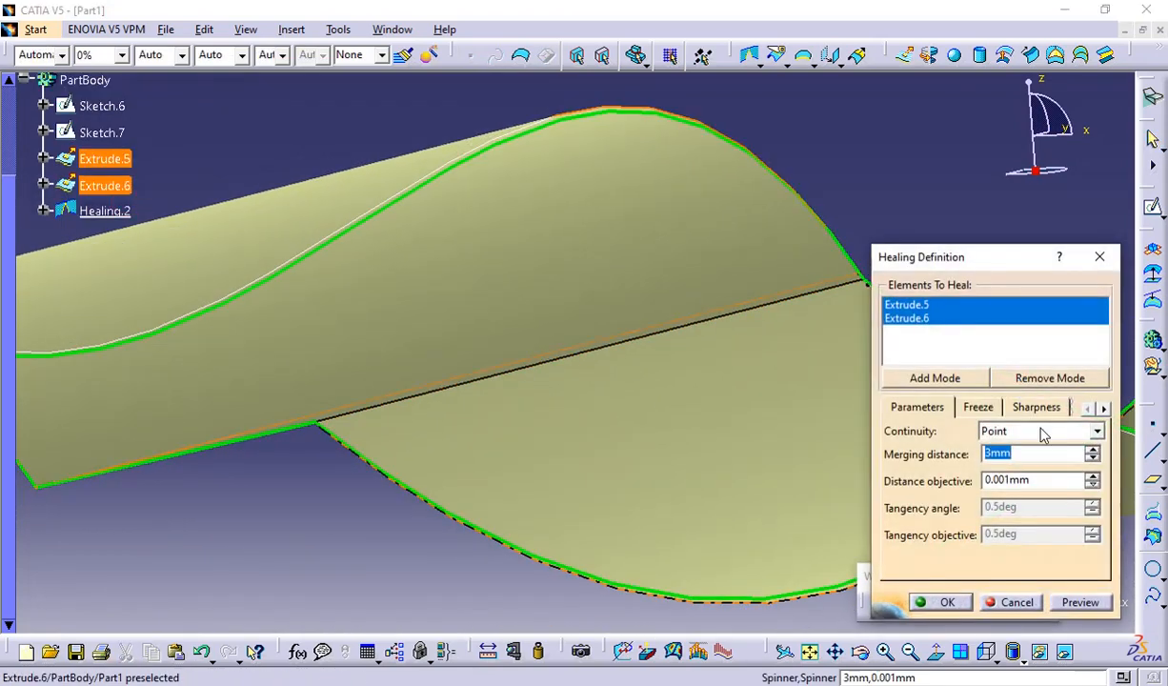
left_click(1033, 431)
left_click(1037, 463)
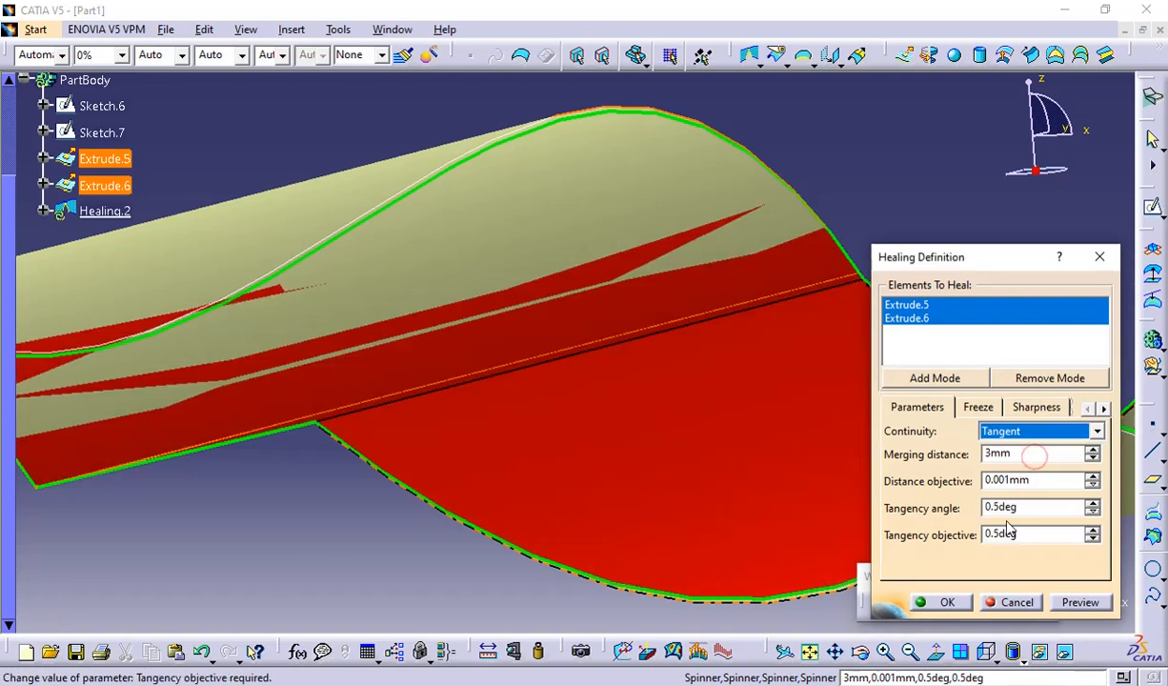
left_click(939, 602)
left_click(305, 545)
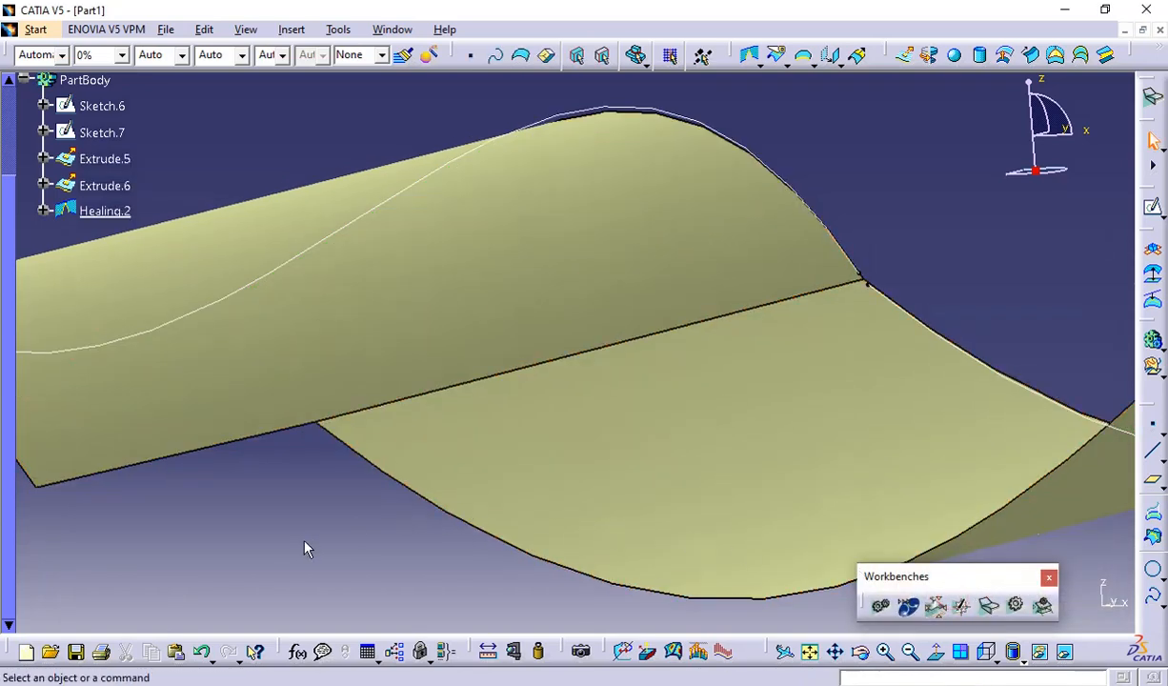
Step: Hide the two original spline sketches, Sketch.6 and Sketch.7
mouse_move(305, 545)
middle_mouse_down()
mouse_move(498, 513)
mouse_move(508, 543)
mouse_move(471, 560)
mouse_move(548, 572)
mouse_move(578, 548)
mouse_move(552, 545)
mouse_move(675, 159)
mouse_move(698, 296)
mouse_move(466, 470)
mouse_move(512, 432)
middle_mouse_up()
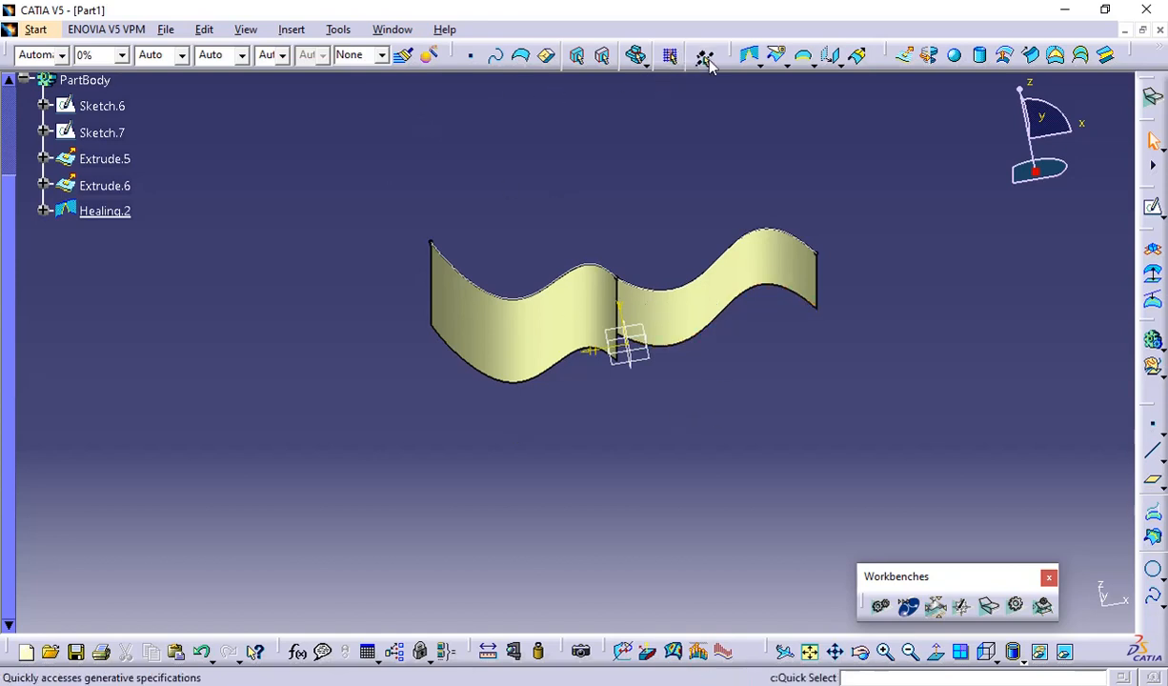
left_click(753, 60)
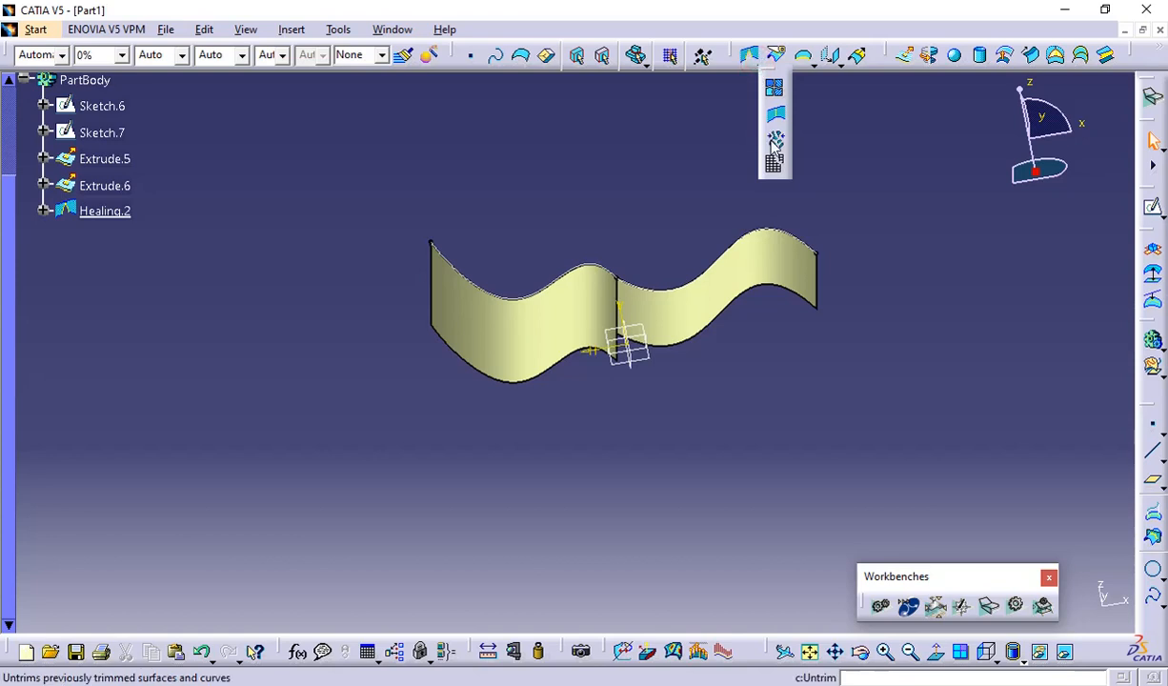
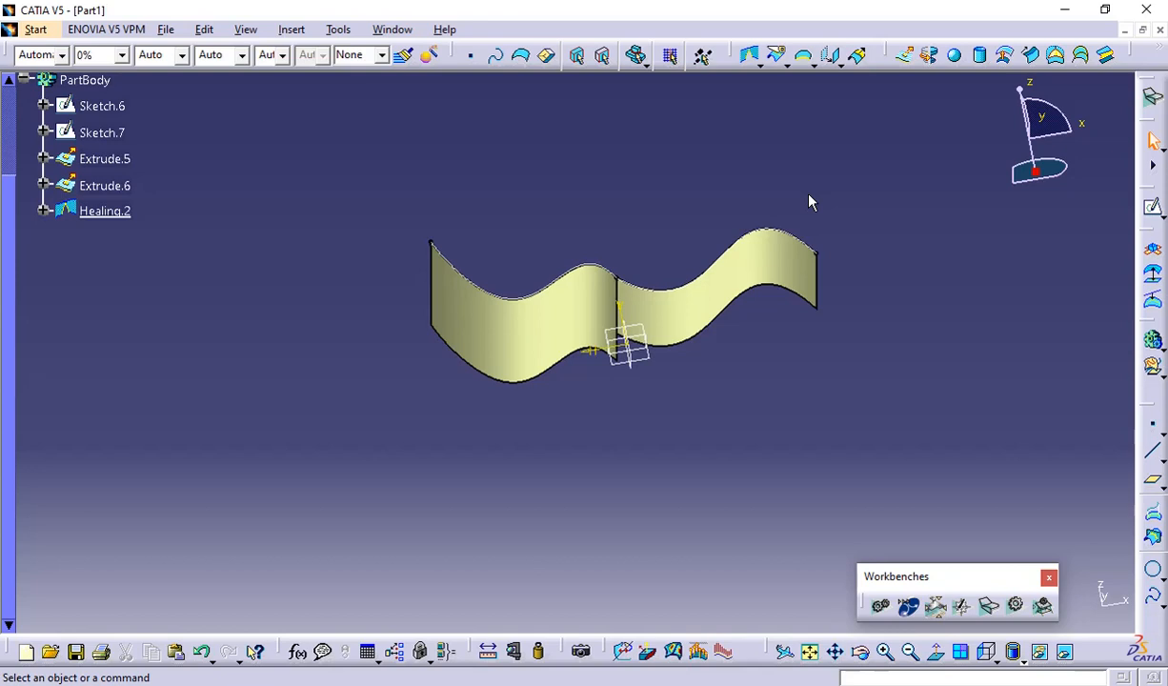
right_click(98, 106)
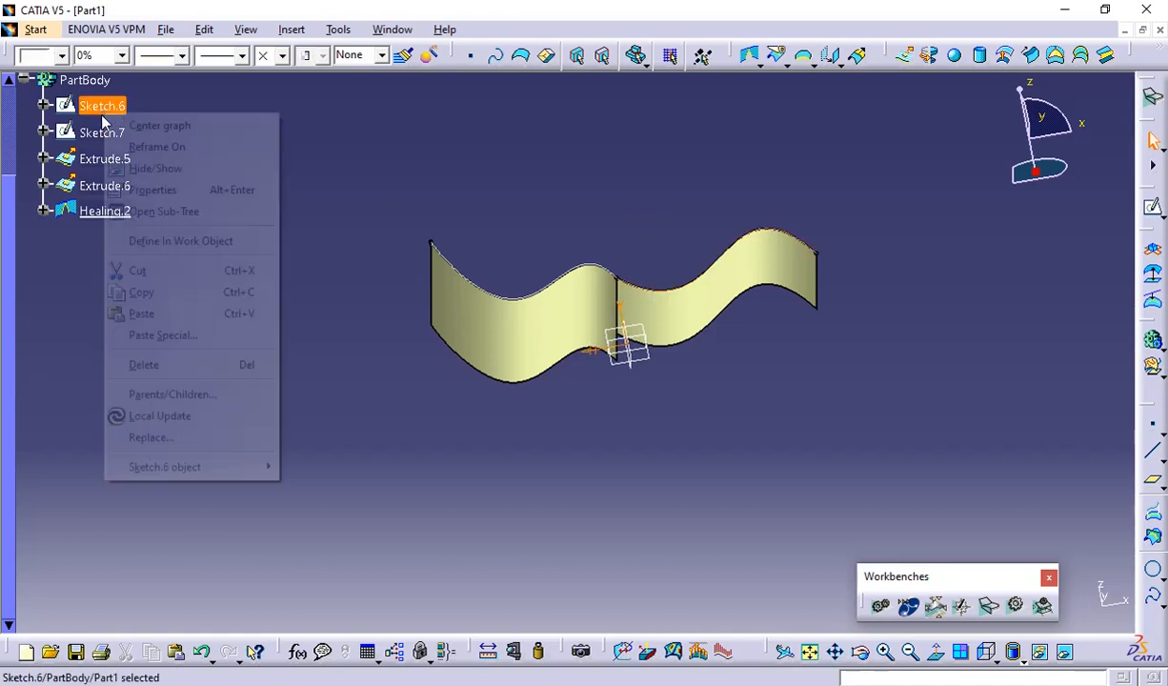
left_click(120, 162)
right_click(105, 135)
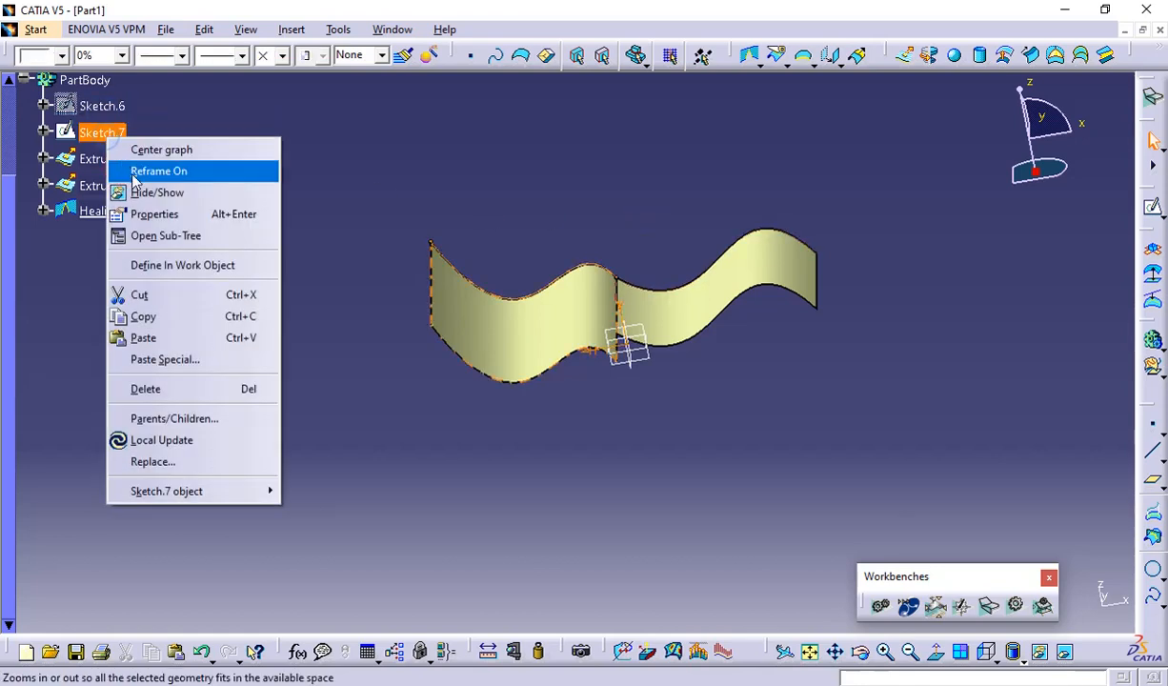
left_click(151, 192)
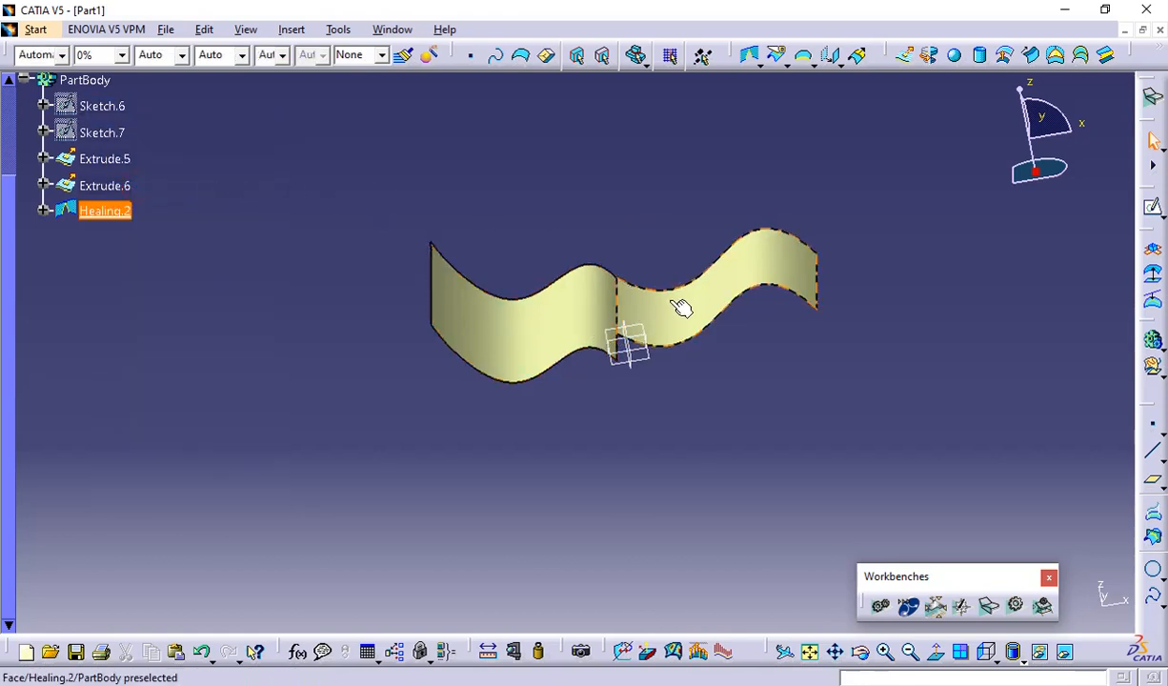
Step: Disassemble the healed surface Healing.2 completely, using the All Cells mode
mouse_move(540, 167)
middle_mouse_down()
mouse_move(467, 240)
mouse_move(469, 228)
middle_mouse_up()
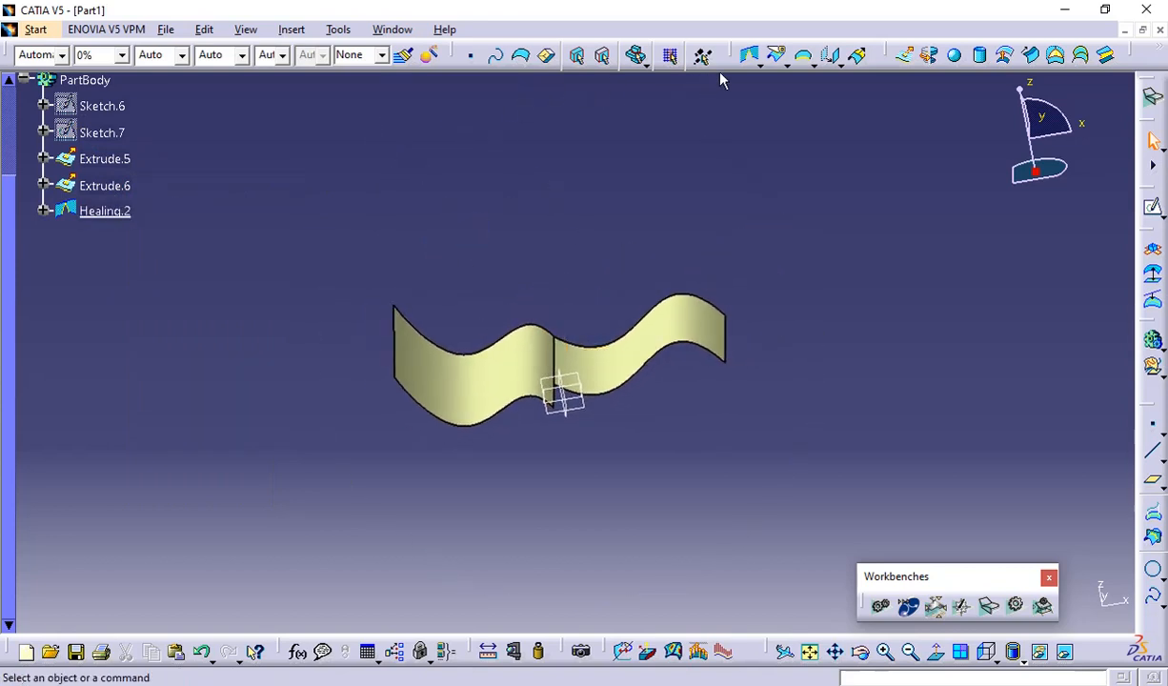
left_click(785, 63)
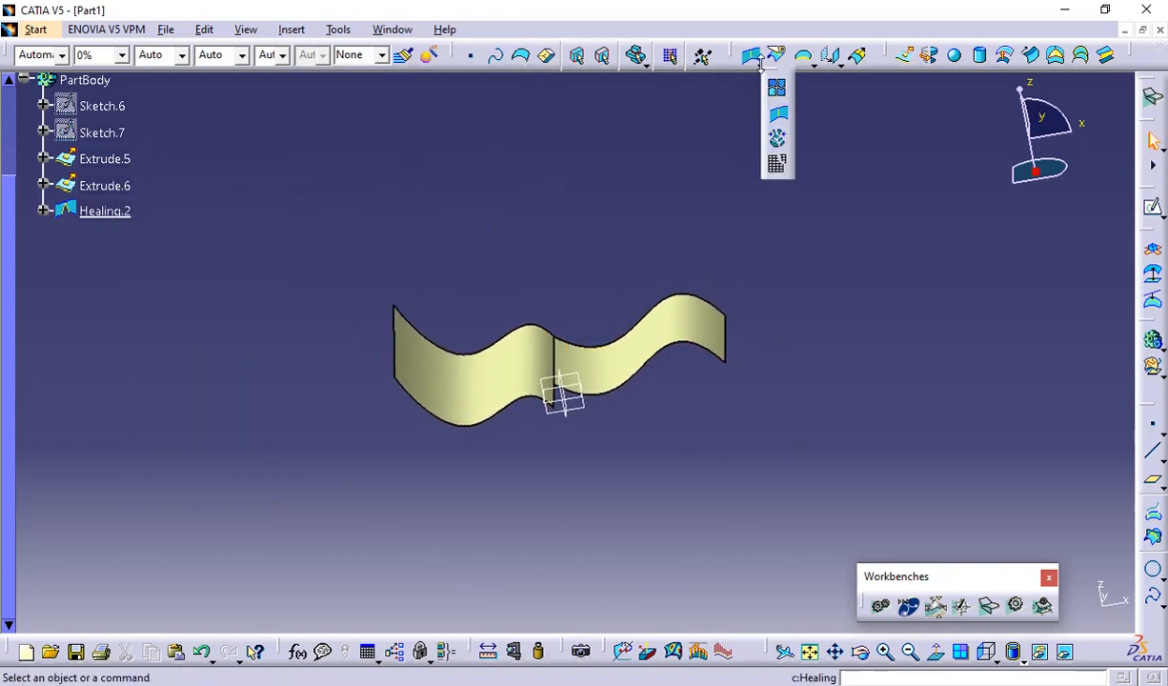
left_click(777, 164)
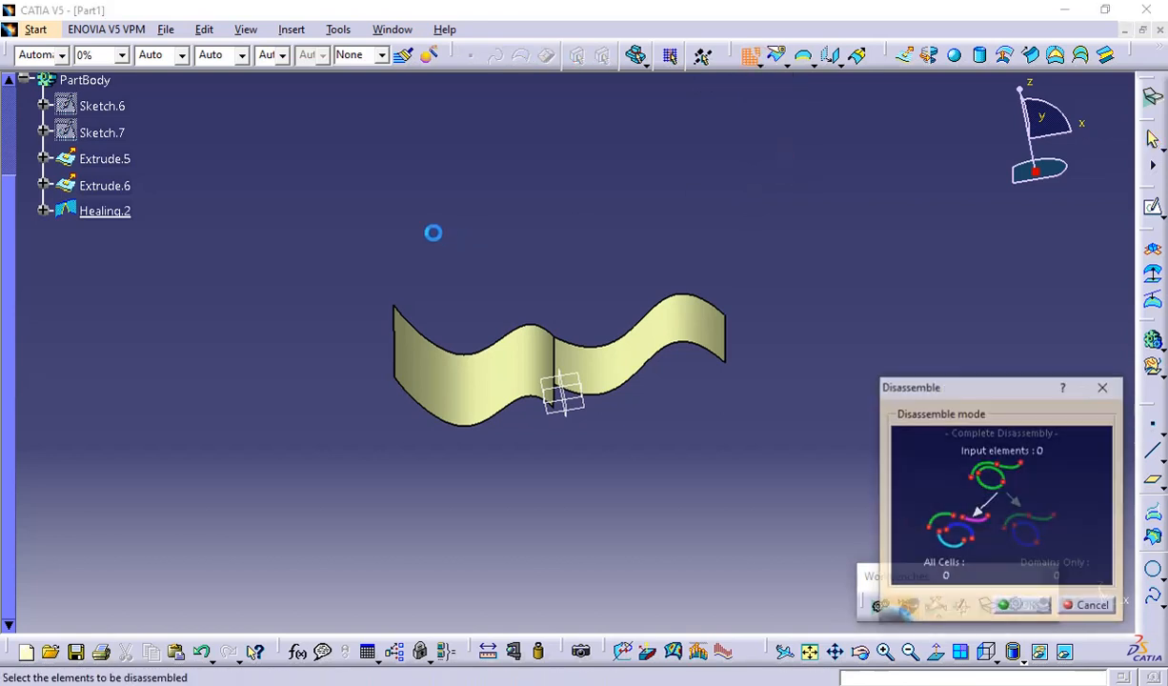
left_click(464, 371)
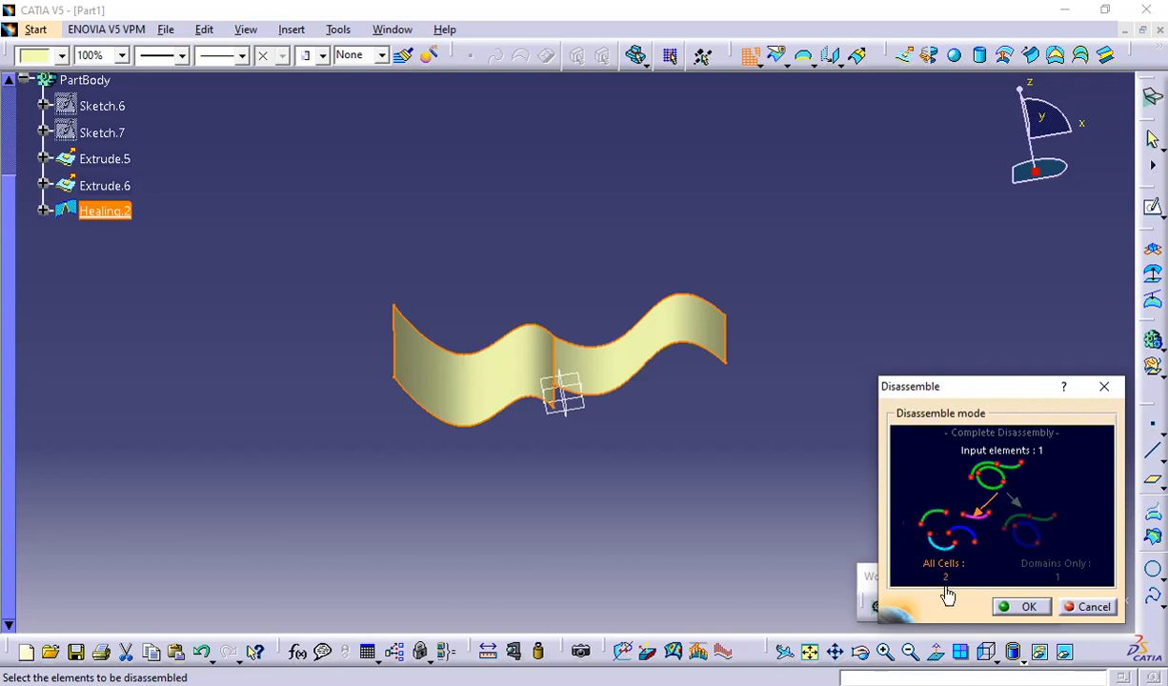
left_click(1019, 610)
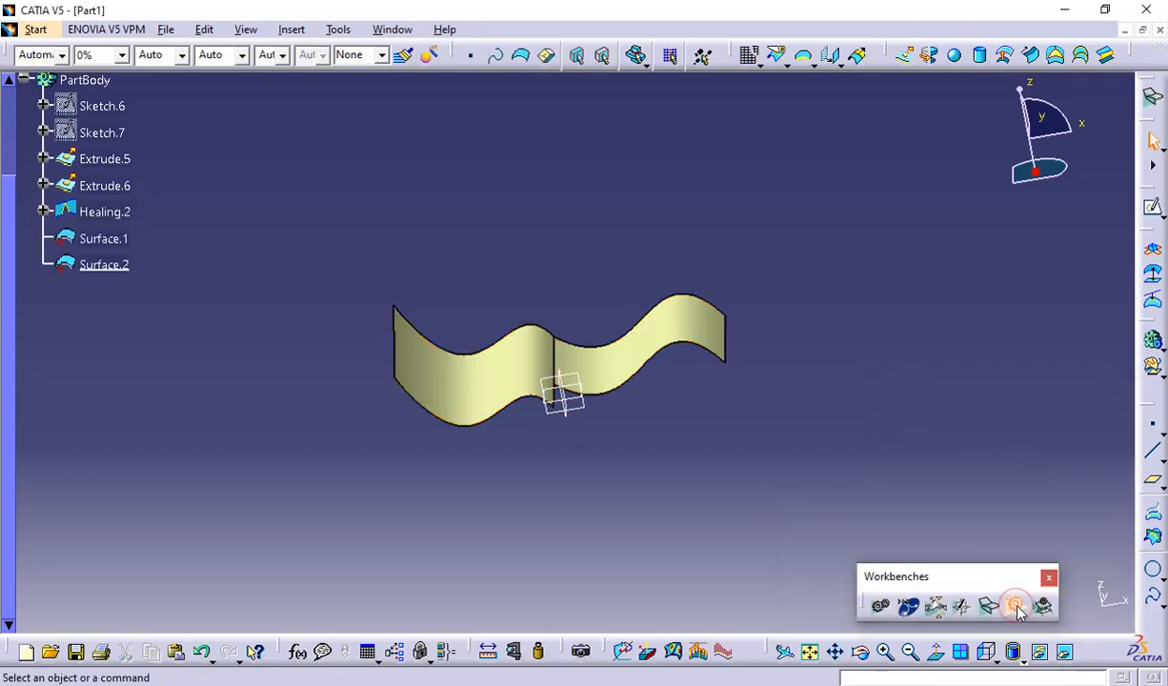
Step: Select the two disassembled surfaces to show that they are separate and delete both of them
left_click(430, 368)
left_click(609, 363)
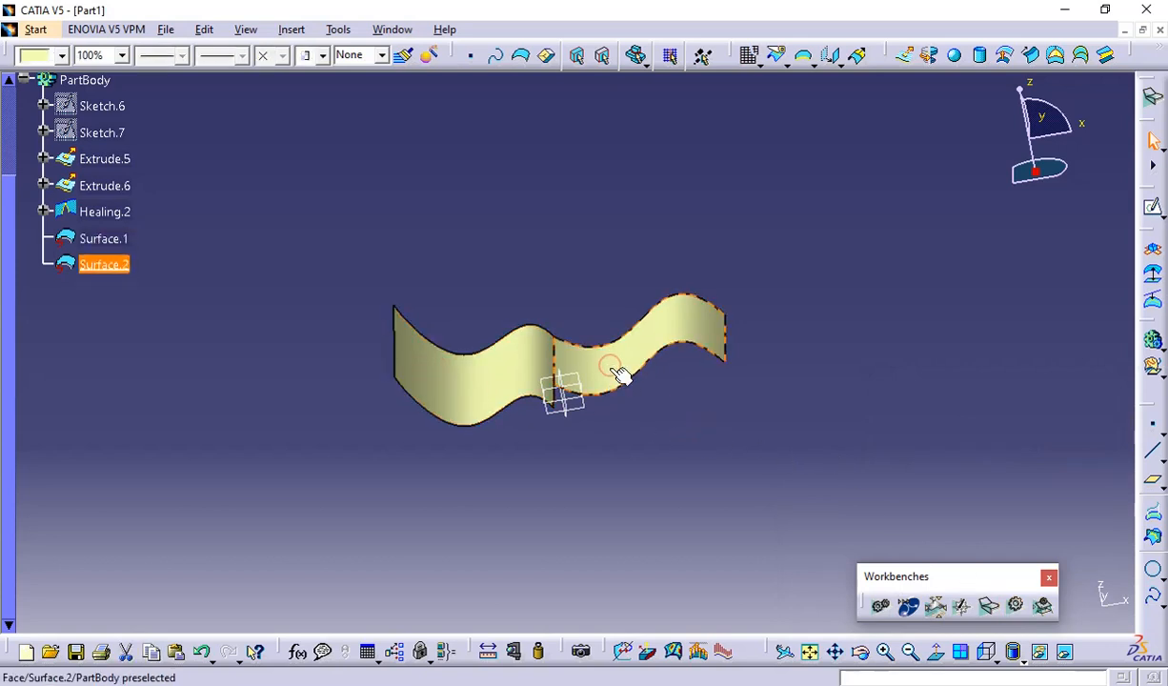
left_click(112, 238, "ctrl")
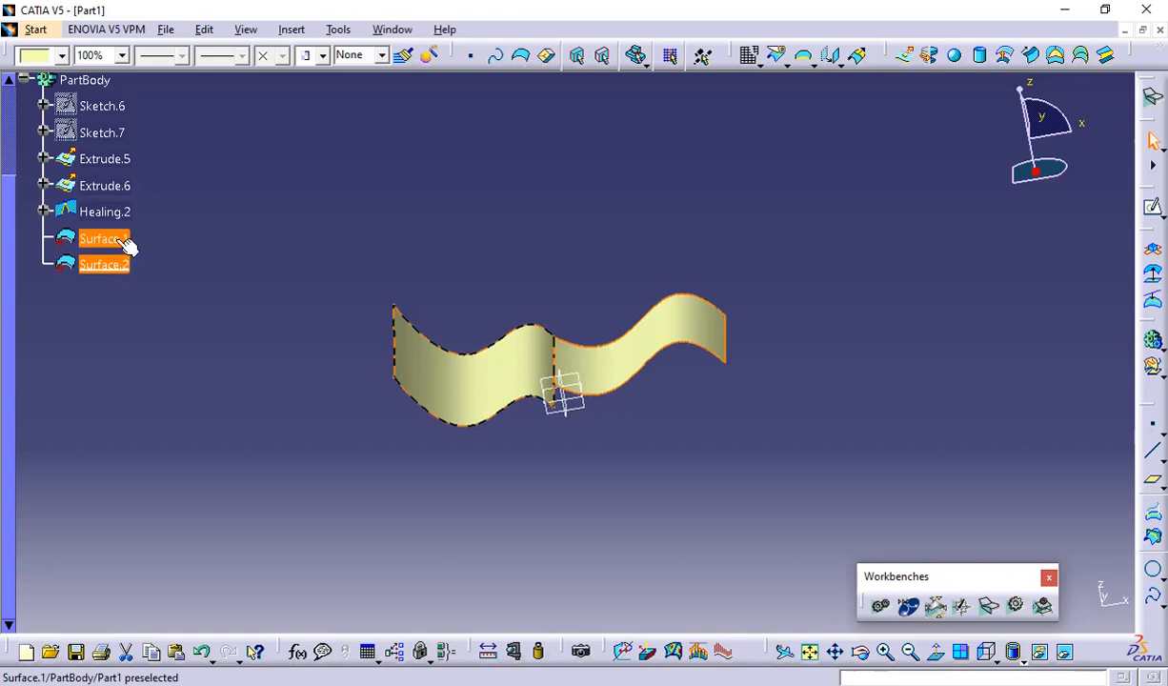
left_click(112, 265)
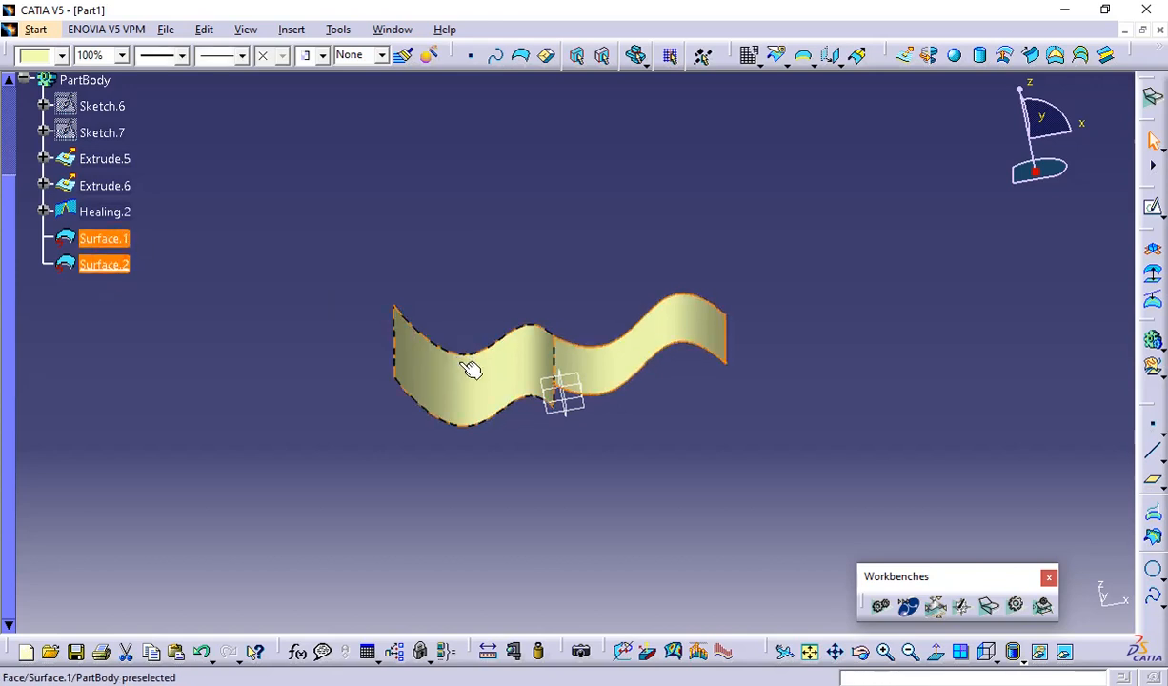
left_click(102, 244)
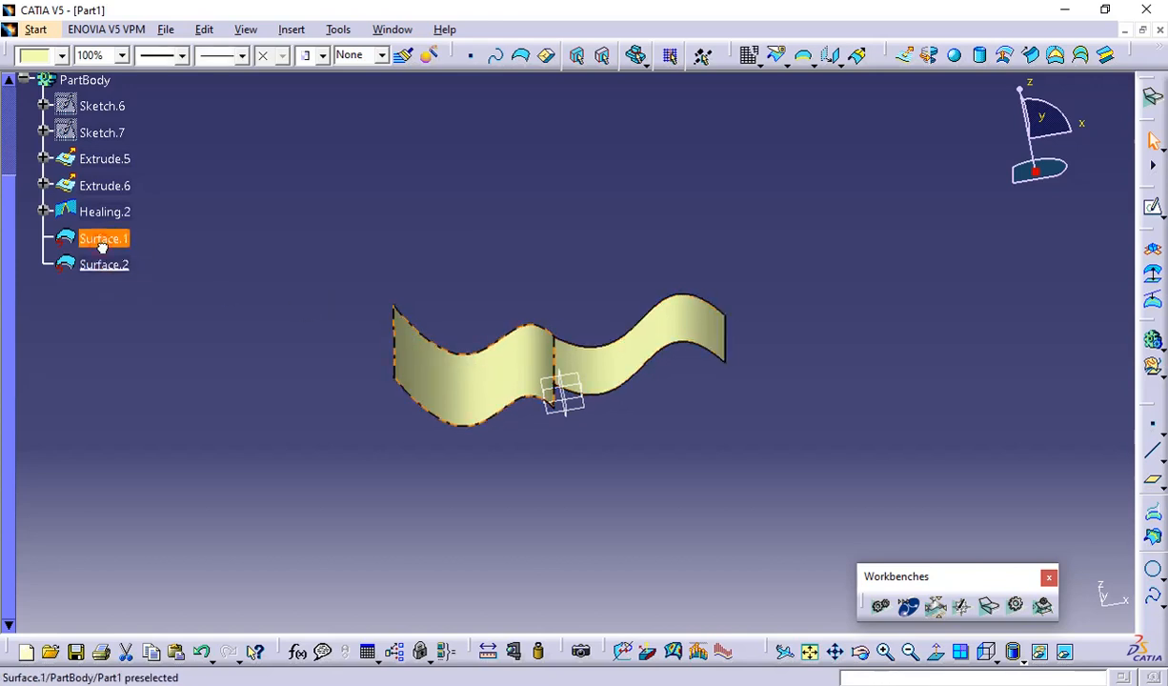
key("Delete")
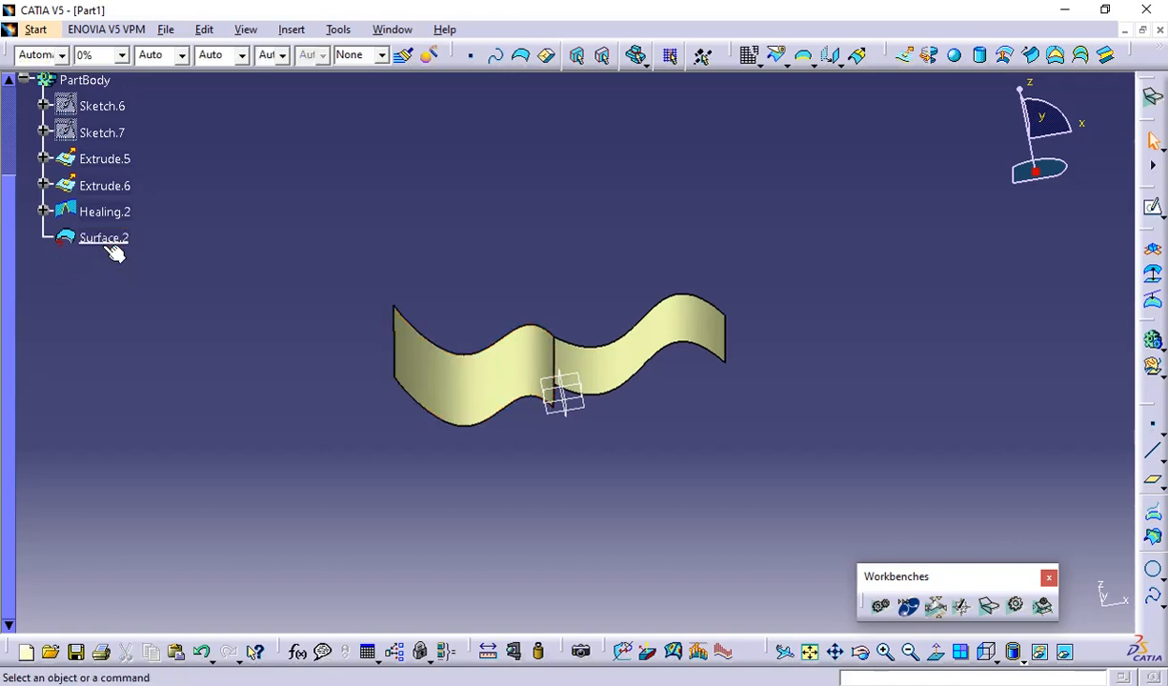
left_click(108, 243)
key("Delete")
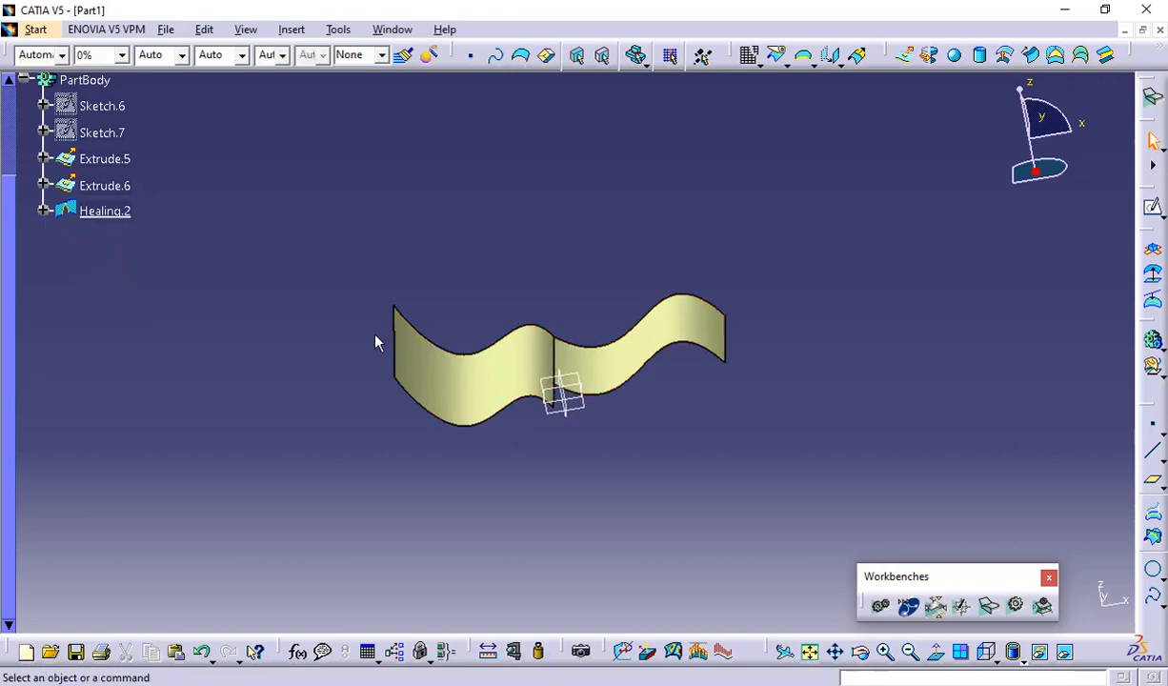
Step: Delete the healed surface Healing.2 without its parents
left_click(461, 362)
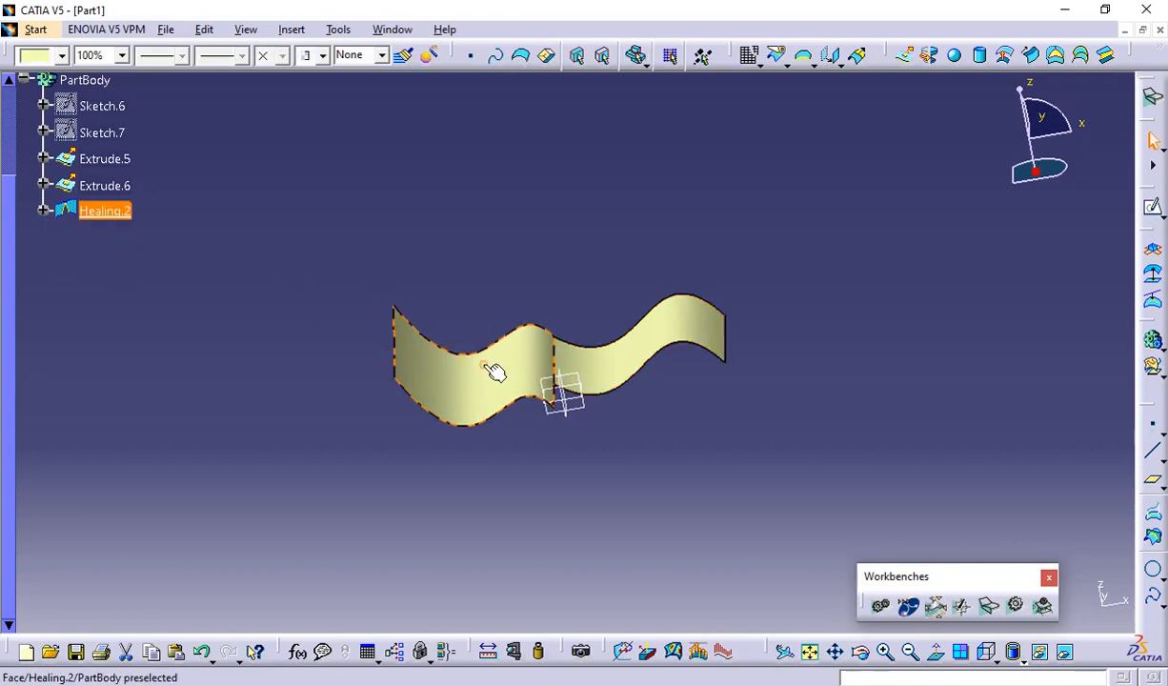
left_click(90, 210)
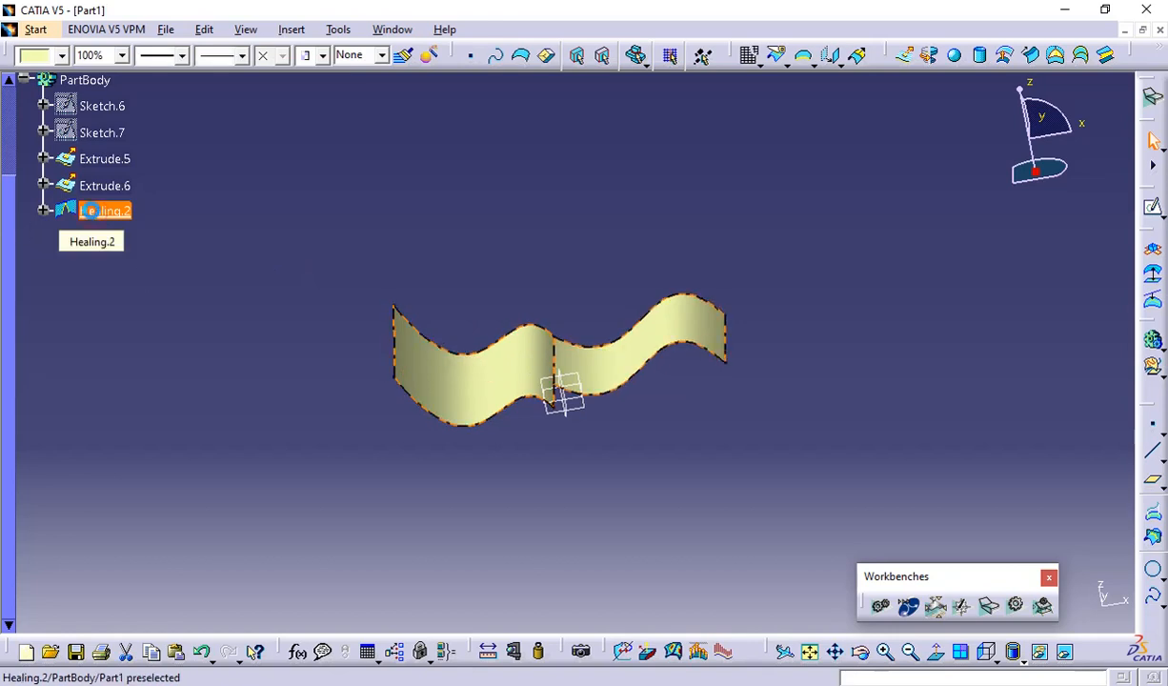
left_click(467, 368)
key("Delete")
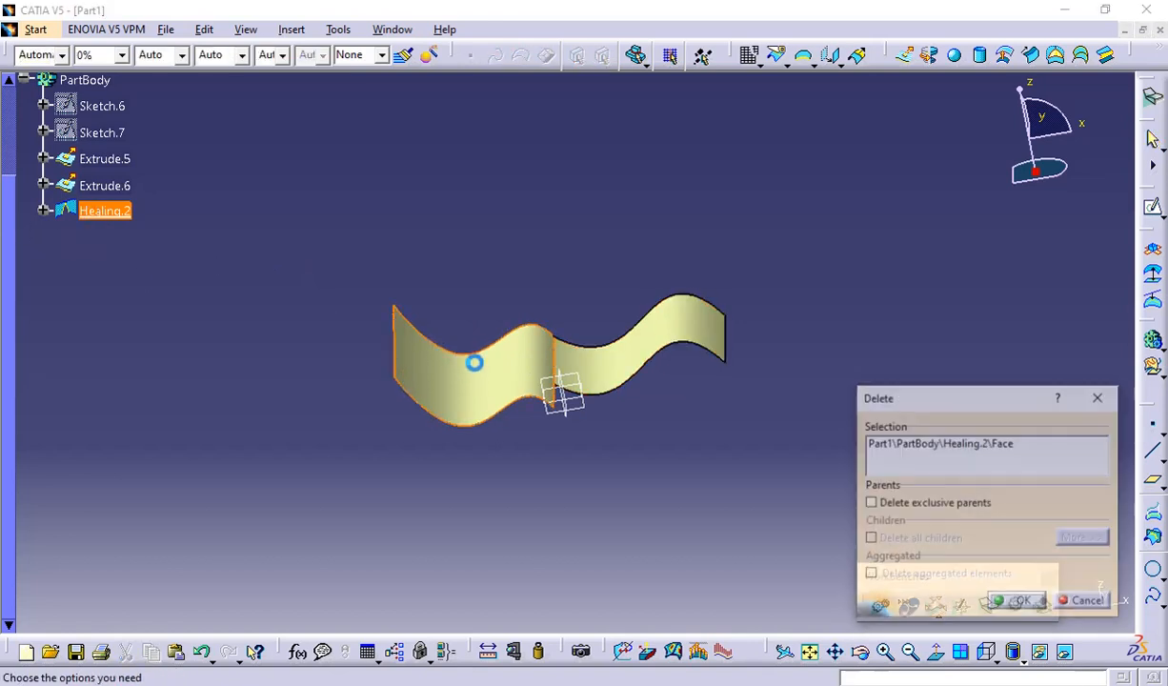
key("Return")
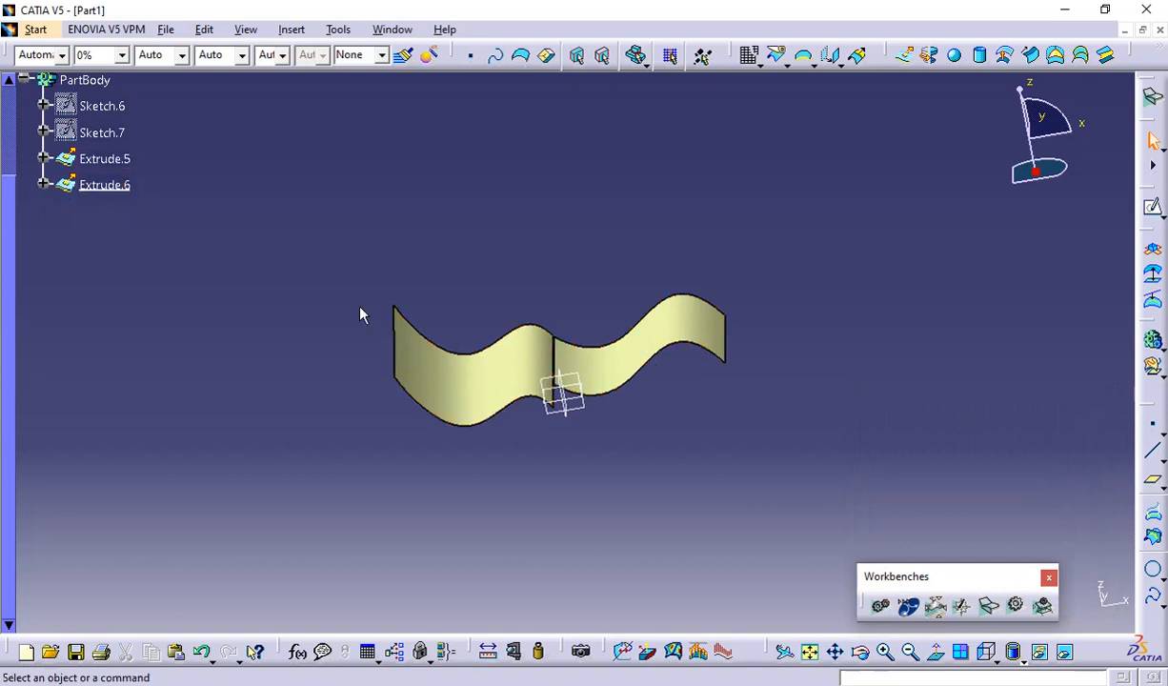
Step: Delete the two extruded surfaces, Extrude.6 and Extrude.5, while keeping their sketches
left_click(589, 361)
key("Delete")
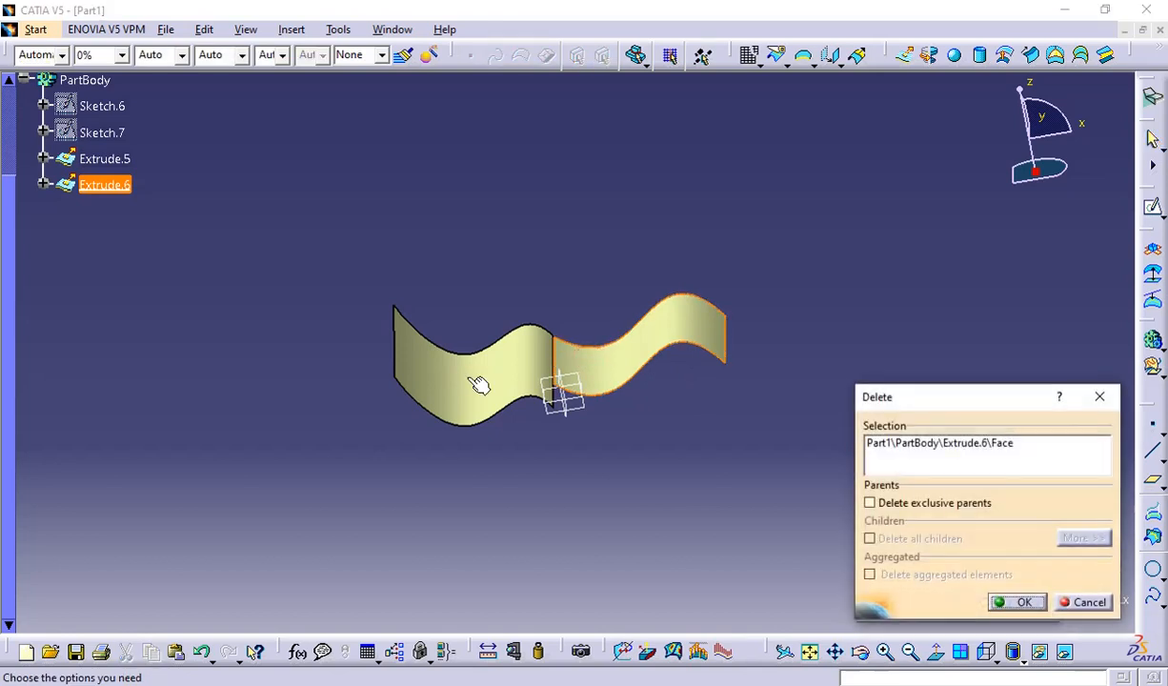
key("Return")
left_click(467, 377)
key("Delete")
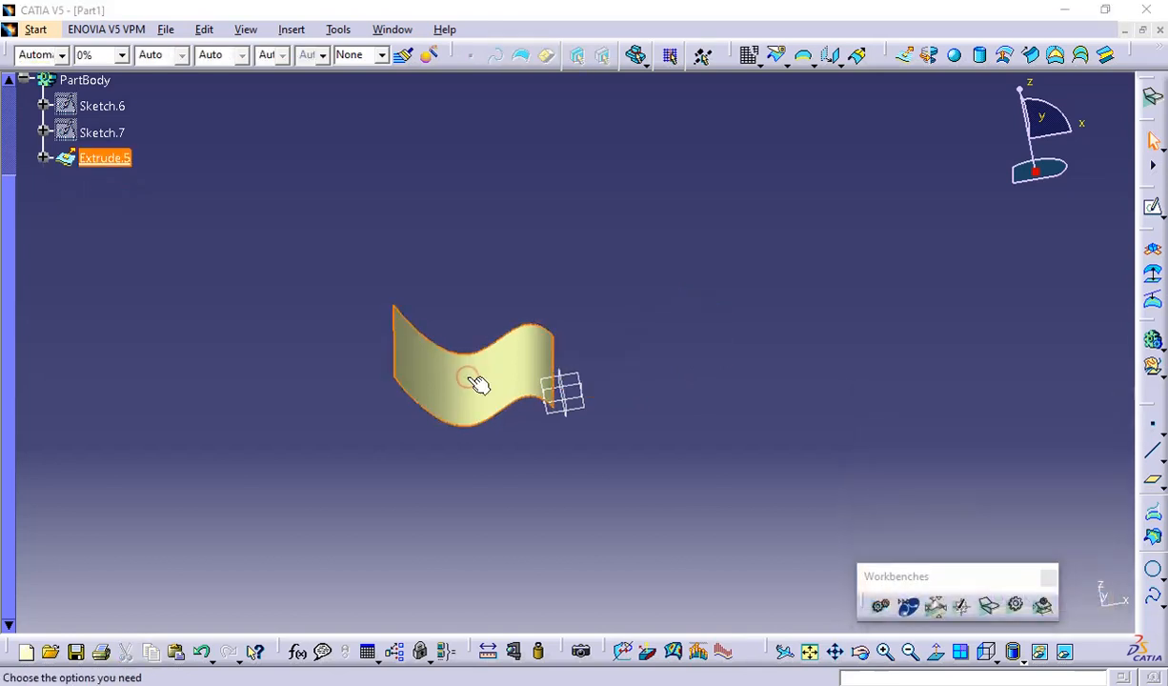
key("Return")
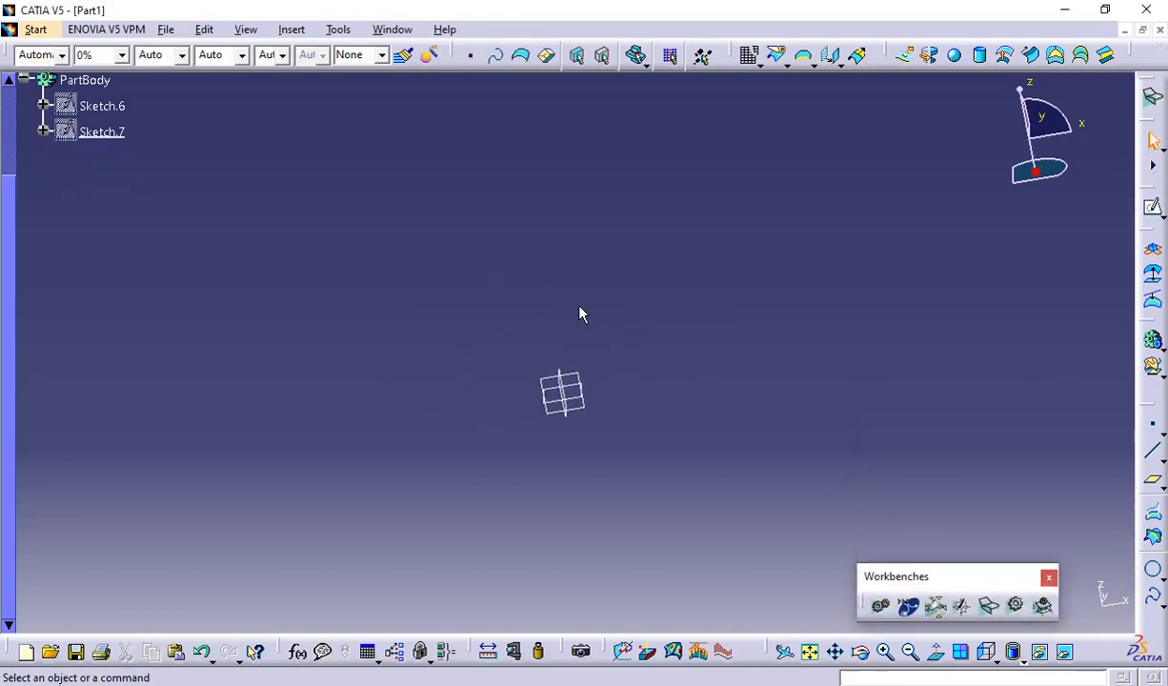
middle_click_drag(579, 313, 556, 293)
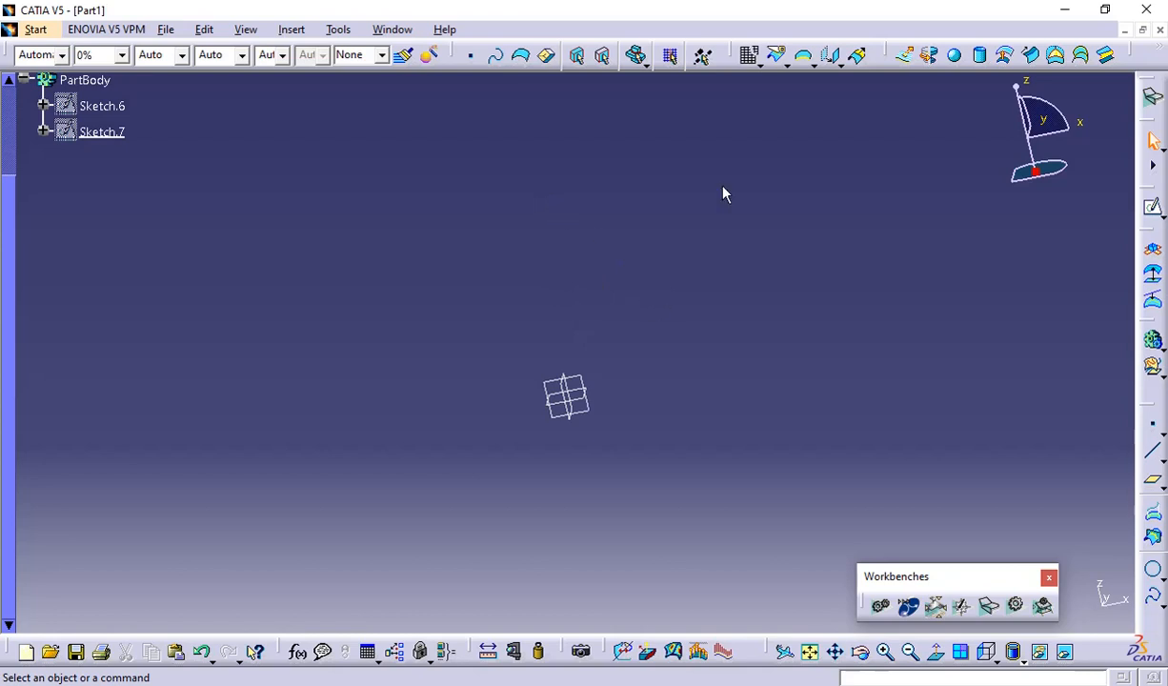
left_click(759, 64)
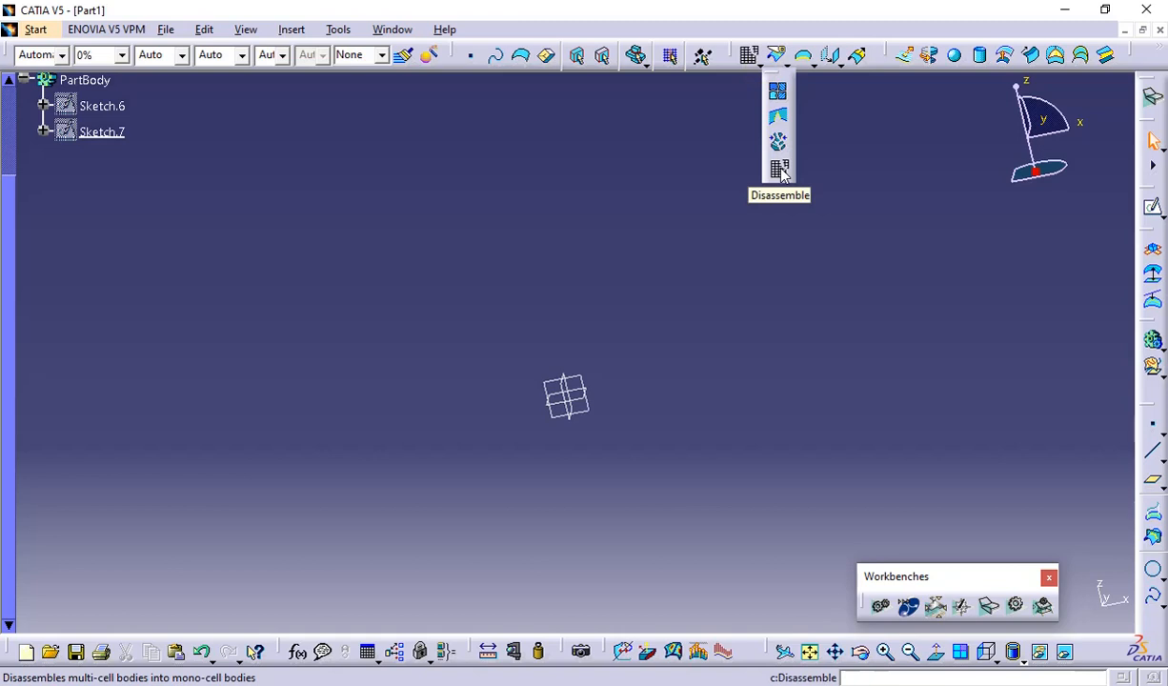
left_click(895, 302)
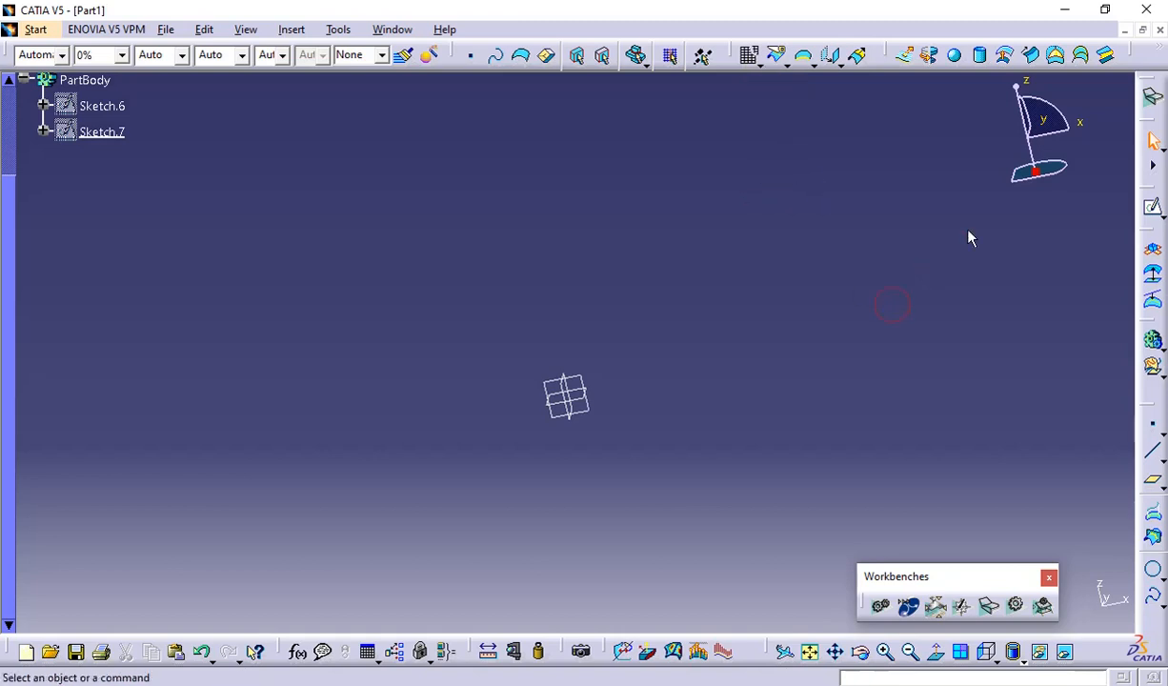
Step: Sketch a rectangle about 178 mm wide on the zx plane, beside the origin, and leave the sketch
left_click(825, 215)
left_click(583, 409)
left_click(1152, 206)
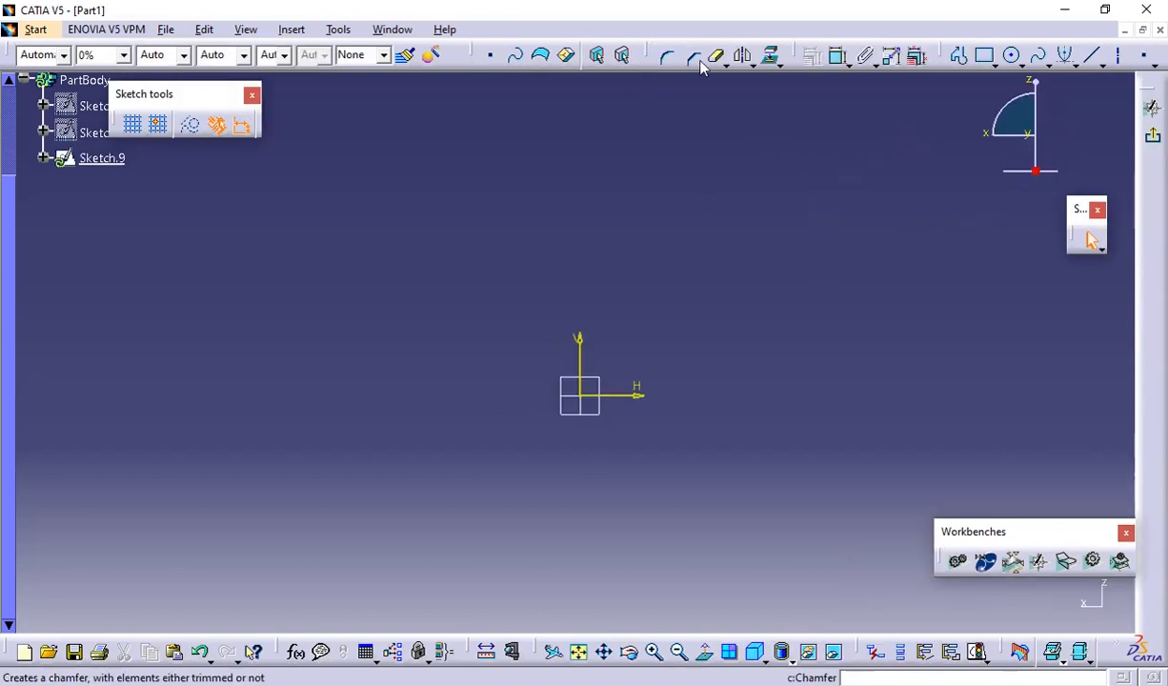
left_click(984, 55)
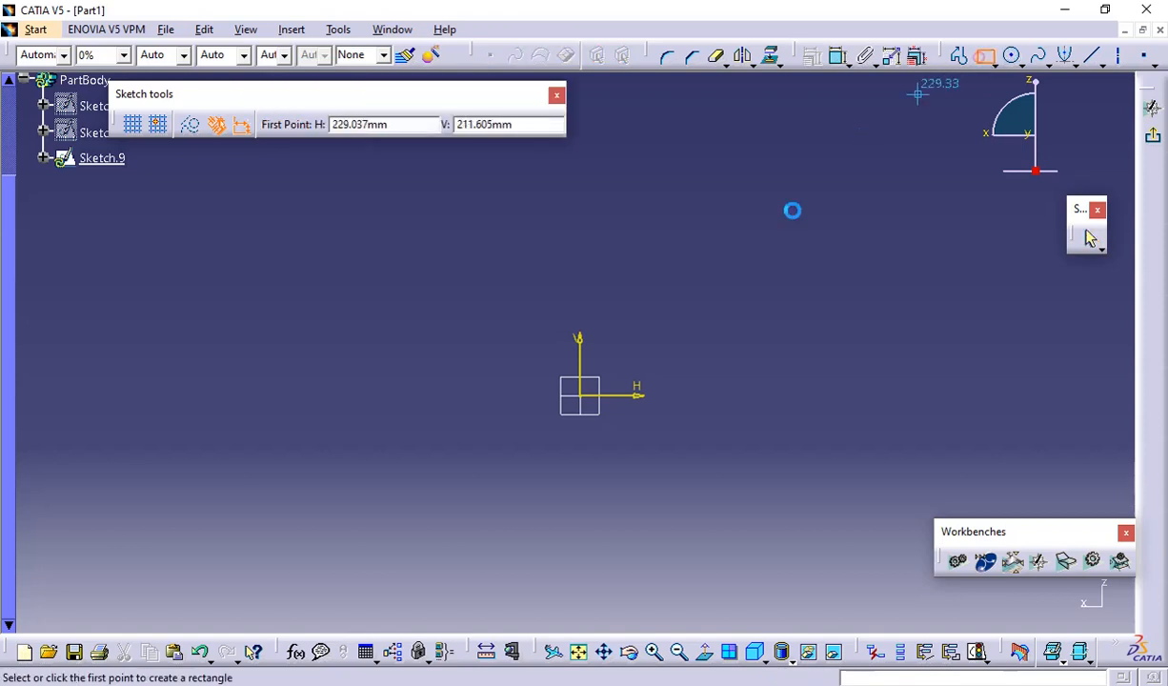
left_click(591, 250)
left_click(828, 435)
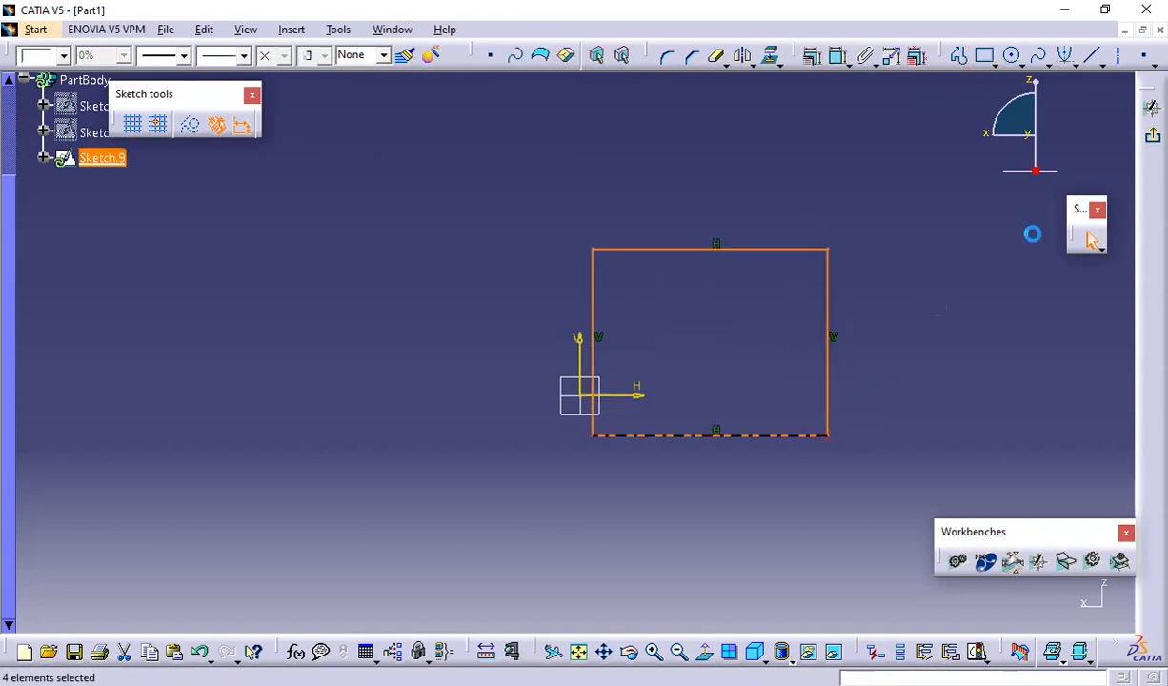
left_click(1151, 138)
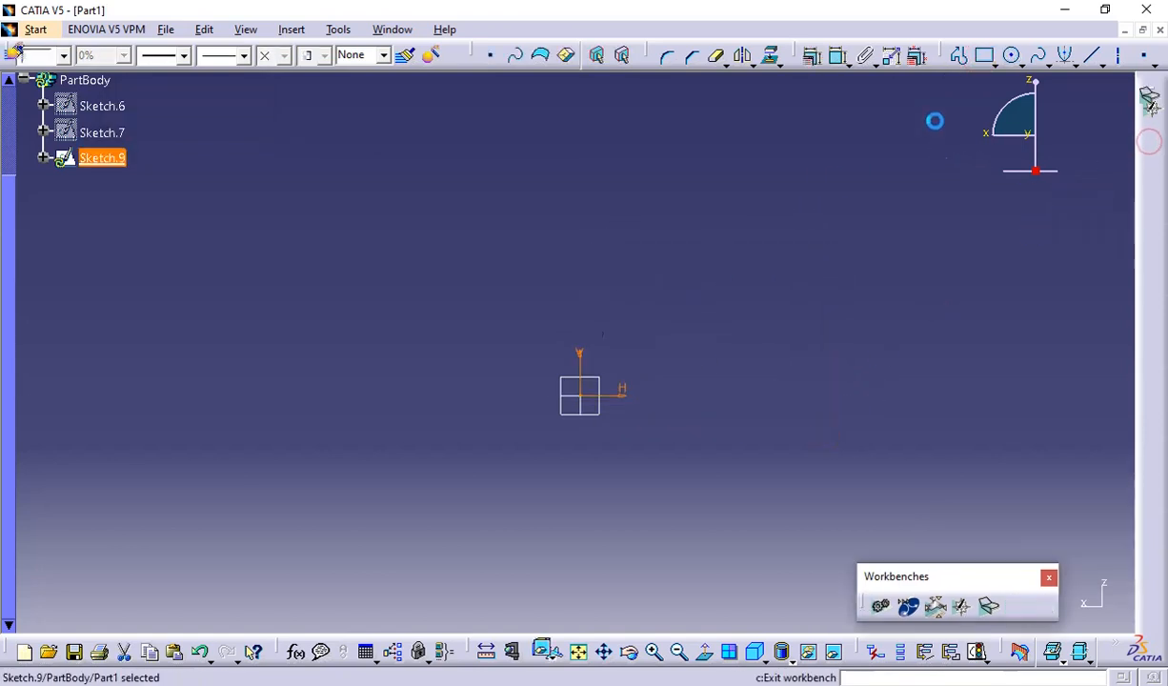
Step: Extrude the rectangle sketch as a surface with limits of 0 mm and 100 mm along the sketch normal
left_click(903, 55)
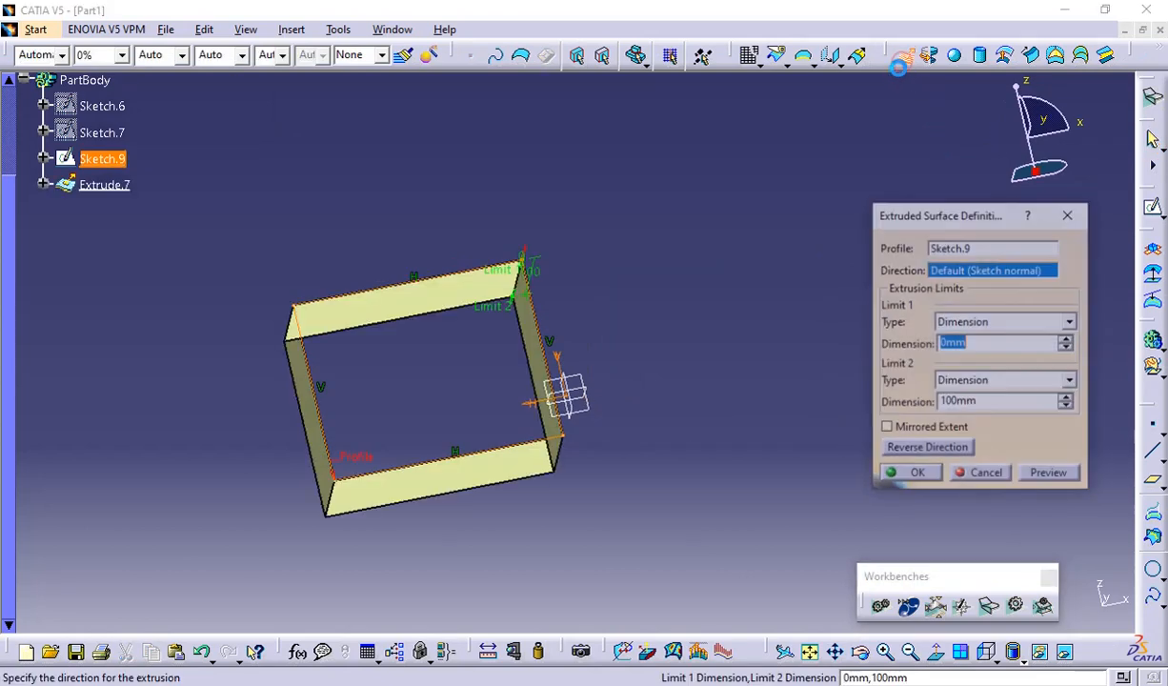
left_click(894, 479)
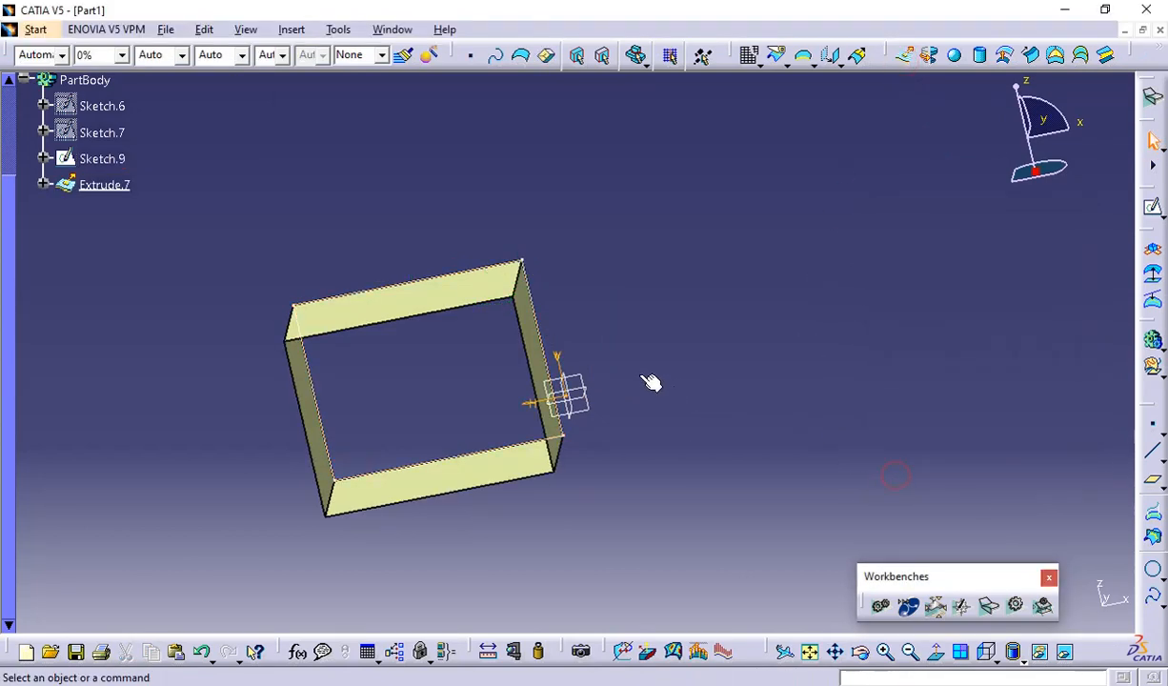
Step: Fill one open end of the extruded box using its four boundary edges
left_click(1004, 54)
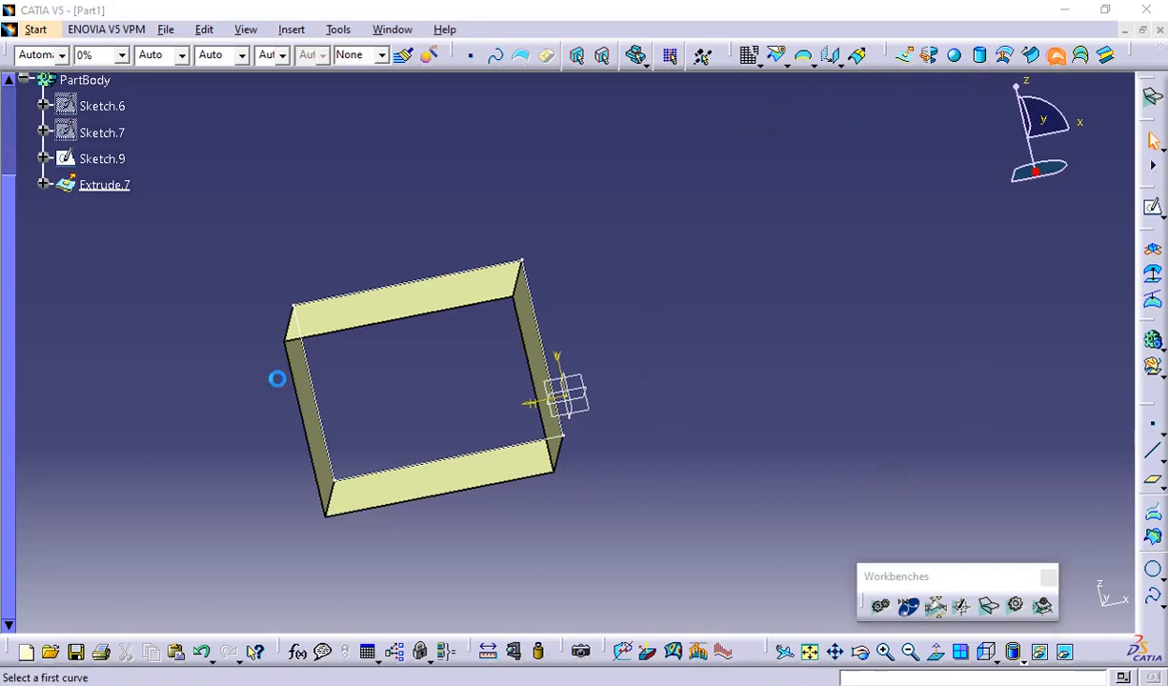
left_click(328, 340)
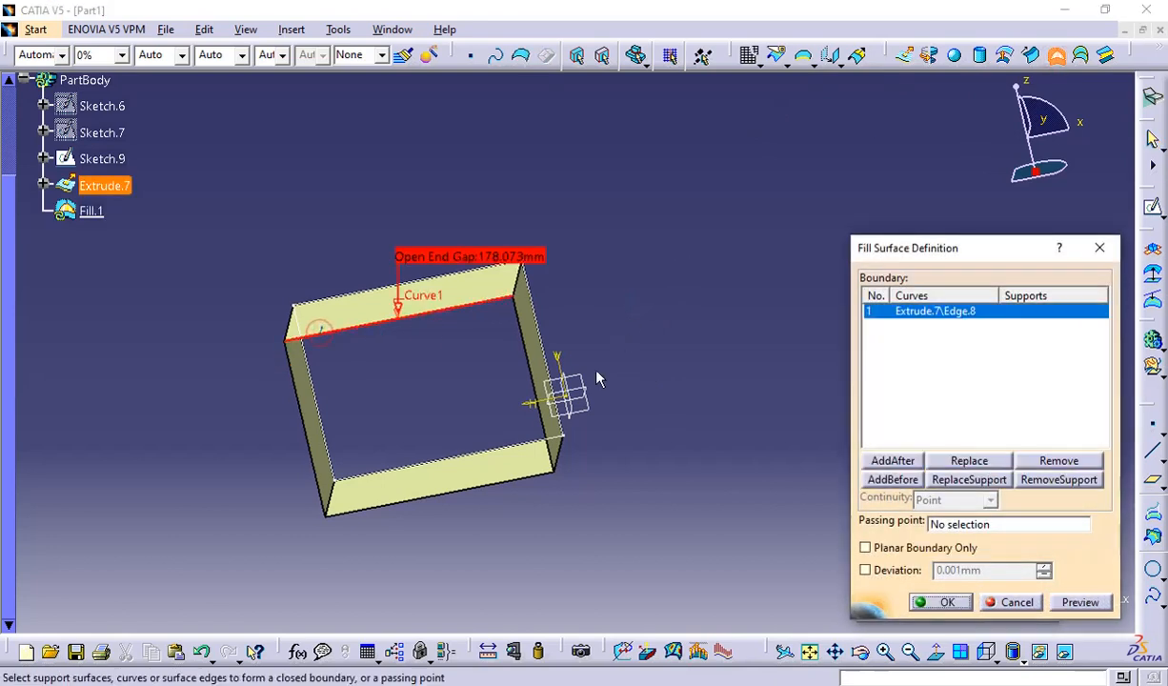
left_click(540, 369)
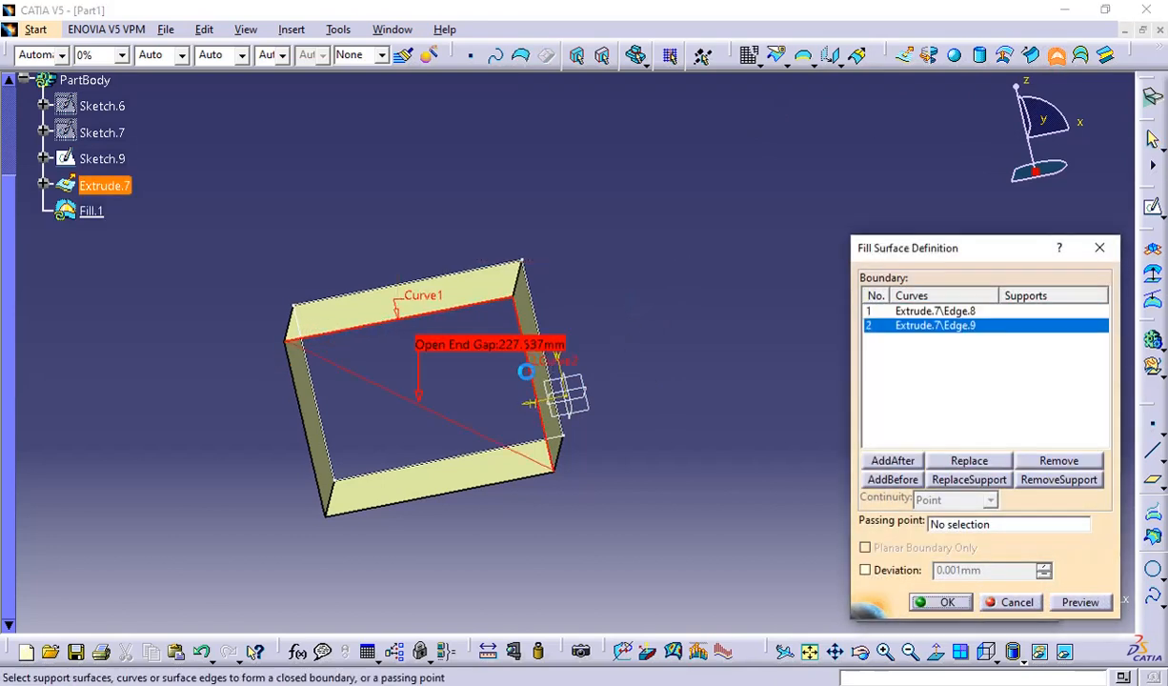
left_click(493, 476)
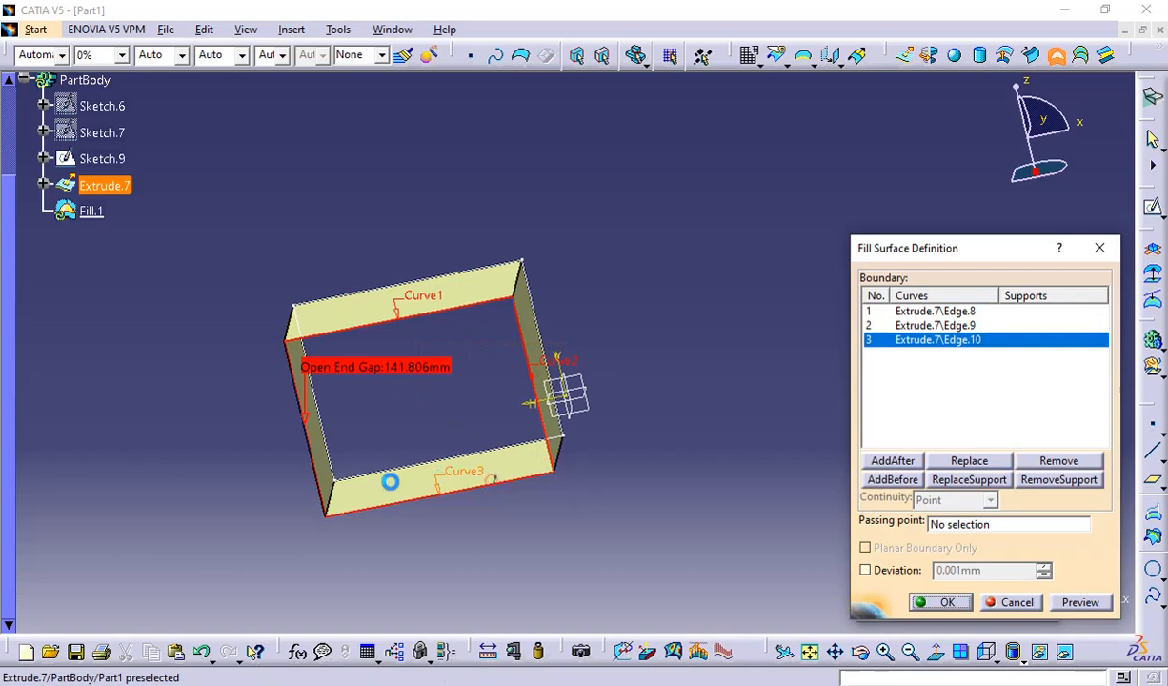
left_click(329, 489)
left_click(939, 602)
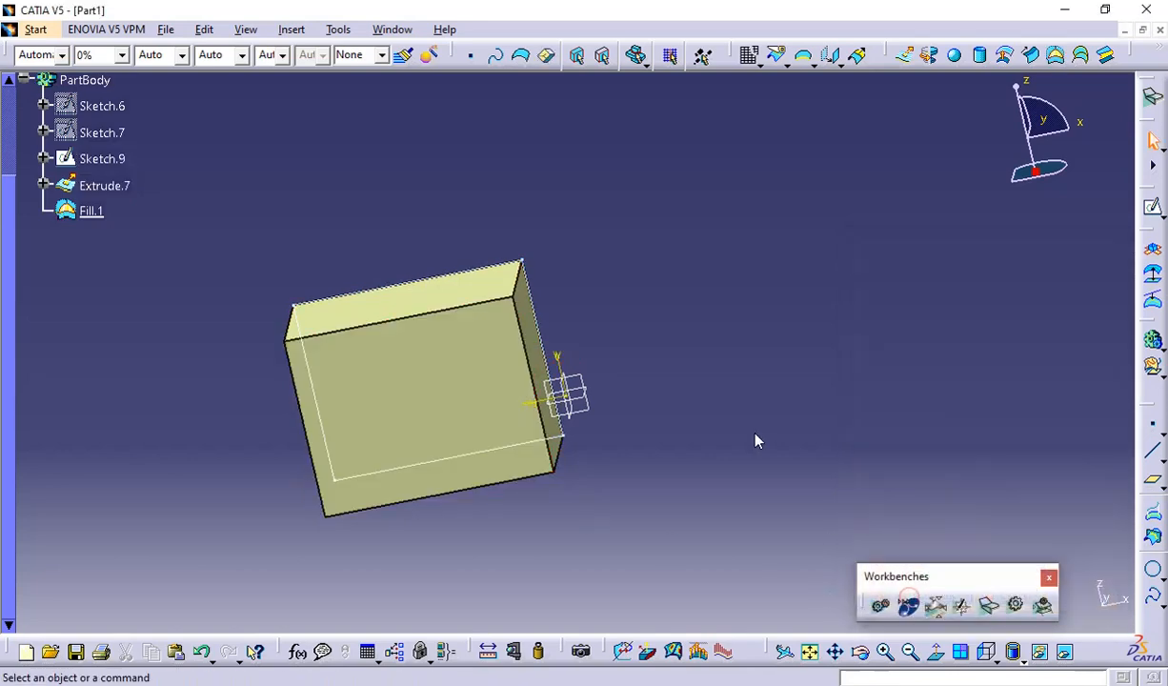
middle_click_drag(756, 438, 290, 514)
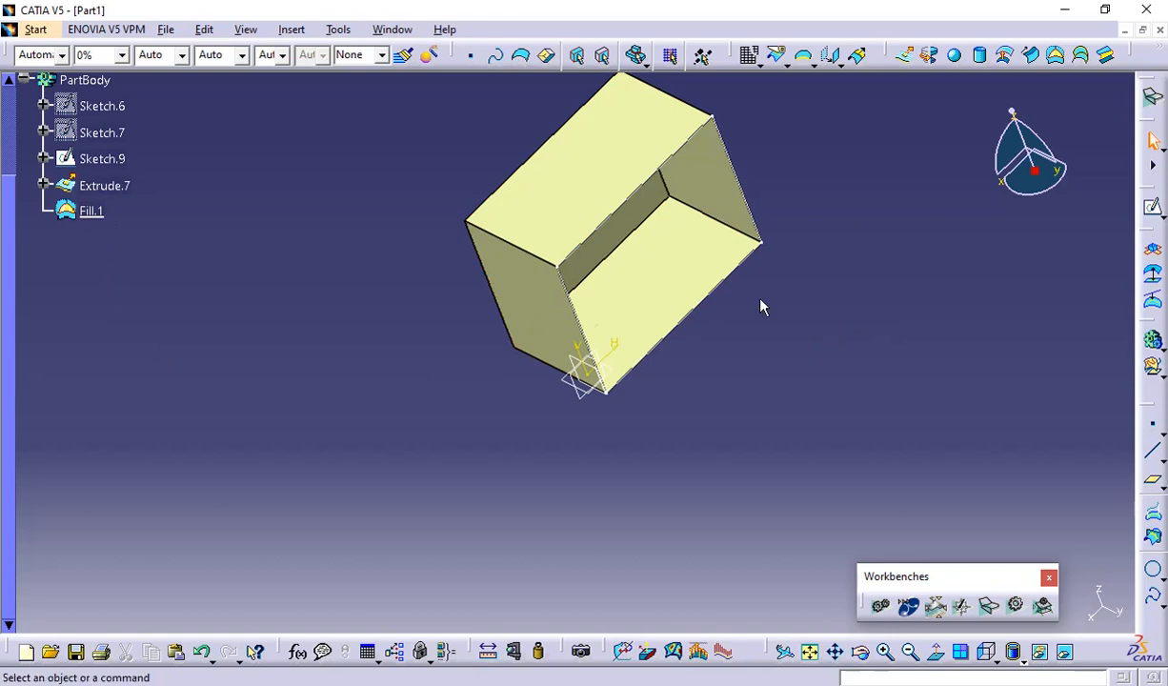
scroll(761, 307, "down", 3)
middle_click_drag(902, 412, 731, 403)
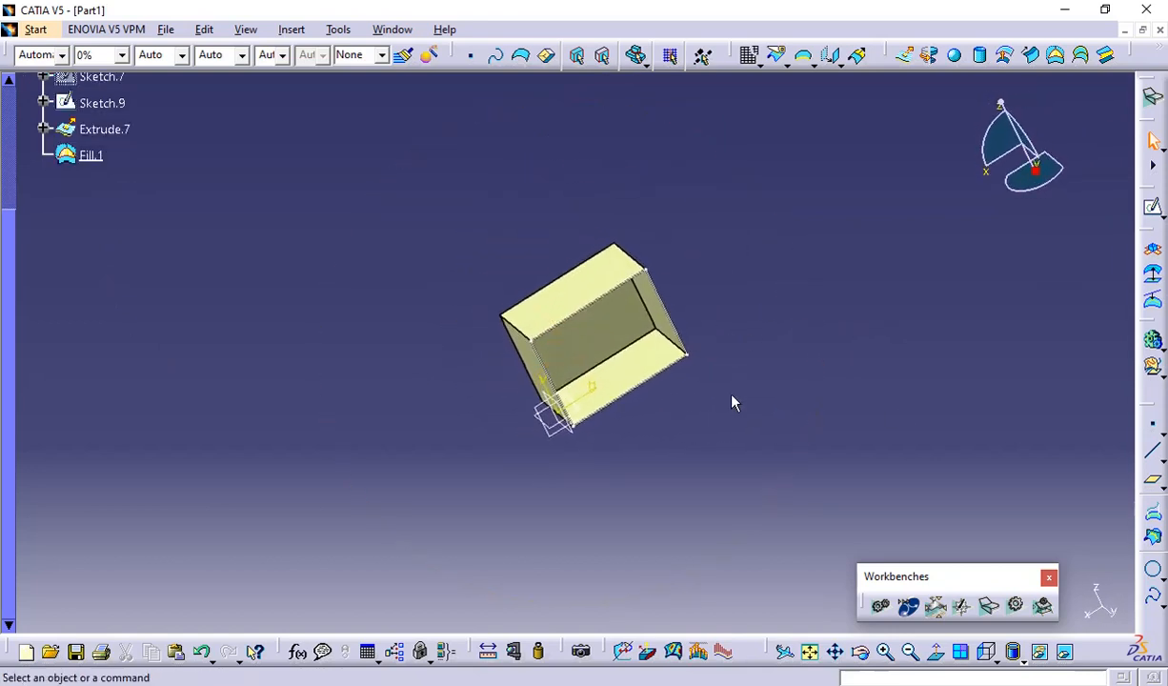
left_click_drag(417, 215, 828, 515)
scroll(761, 137, "up", 4)
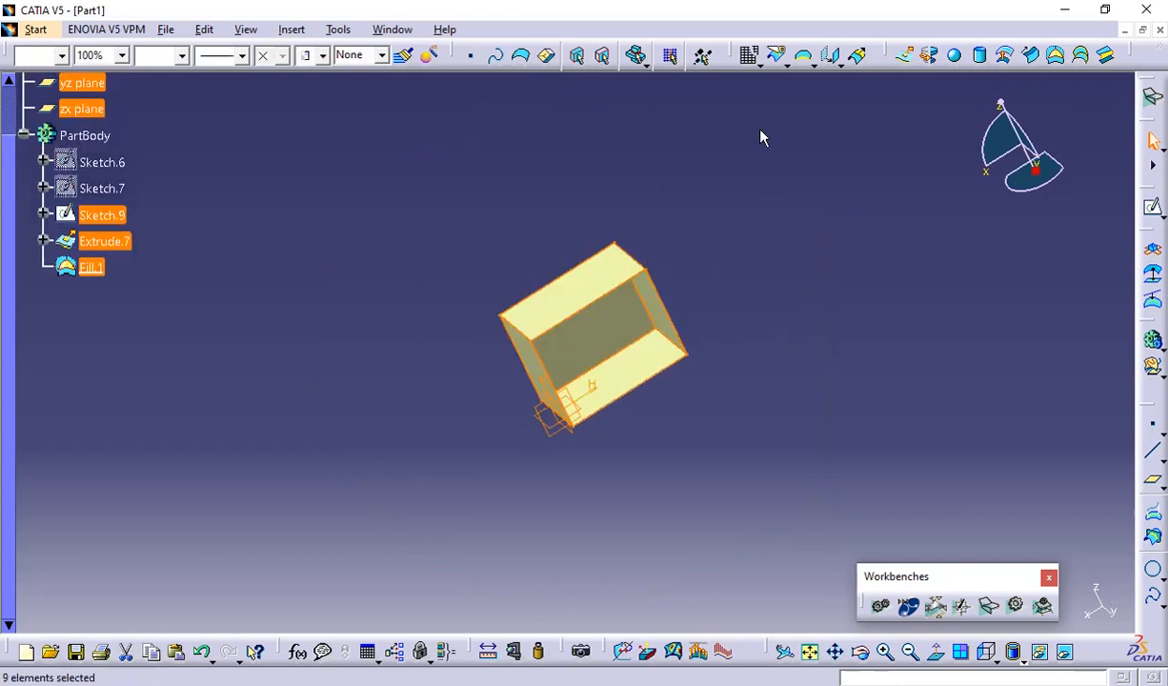
left_click(783, 62)
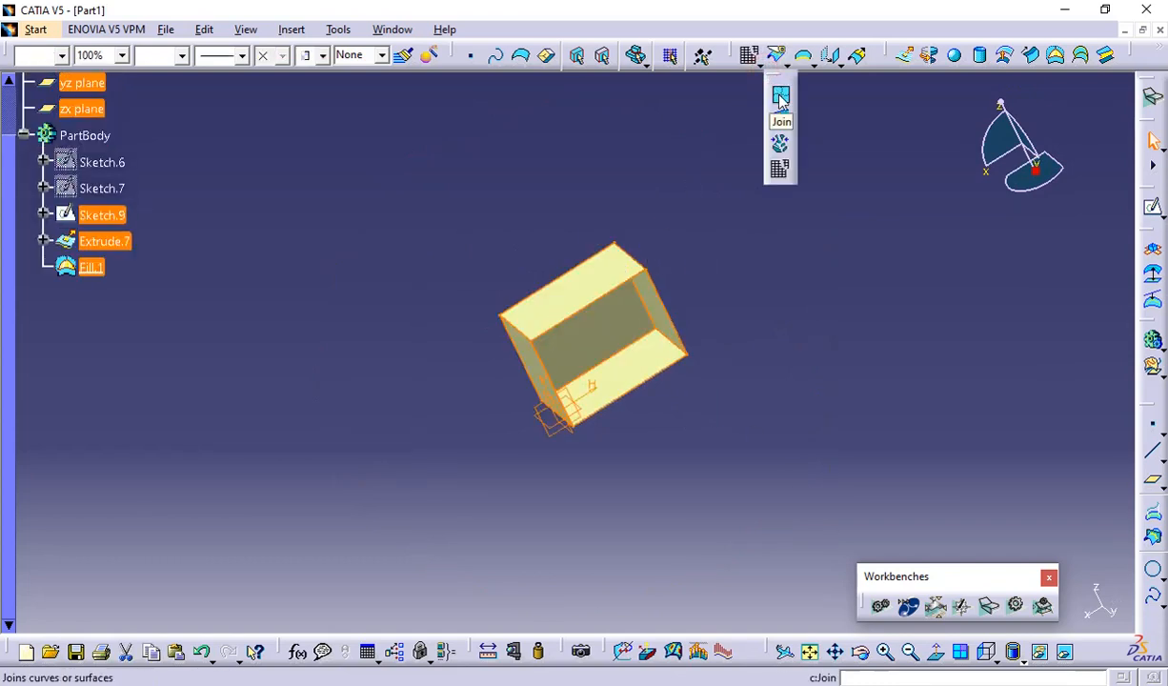
left_click(780, 97)
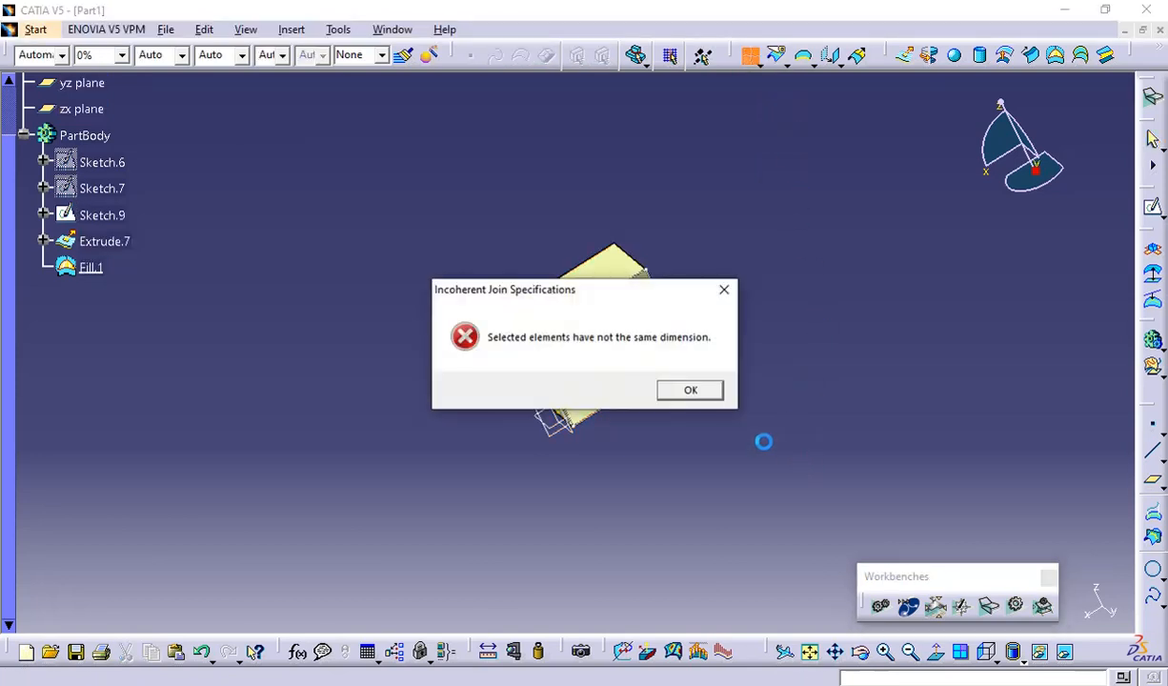
left_click(696, 391)
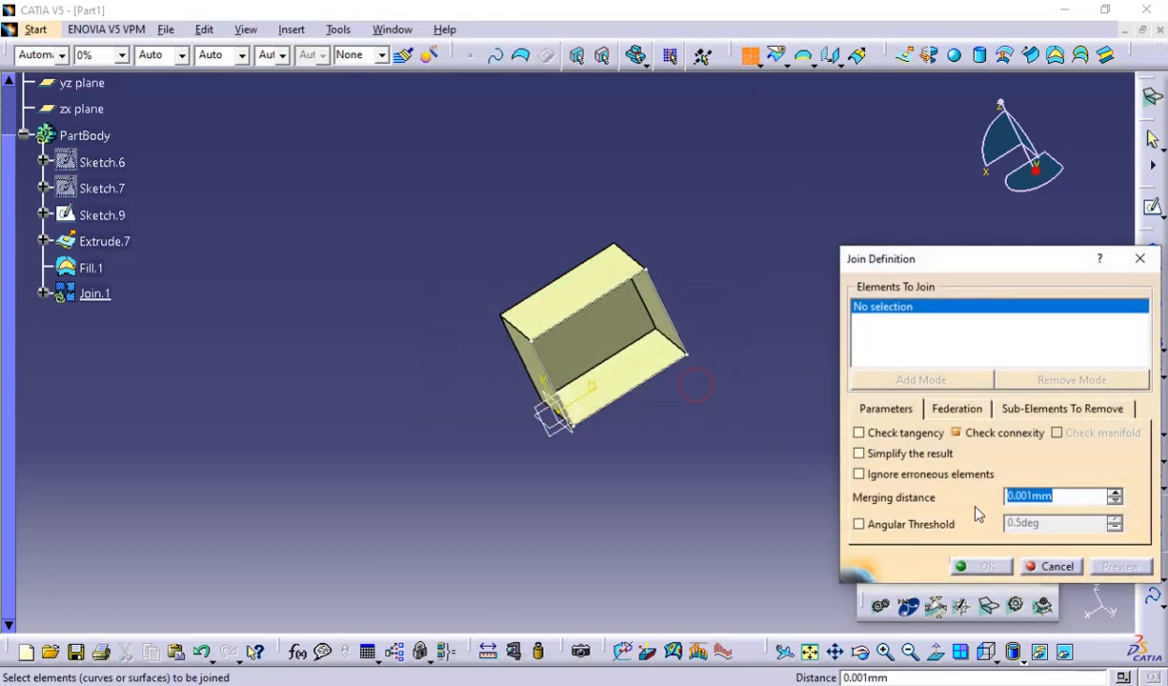
left_click(1054, 568)
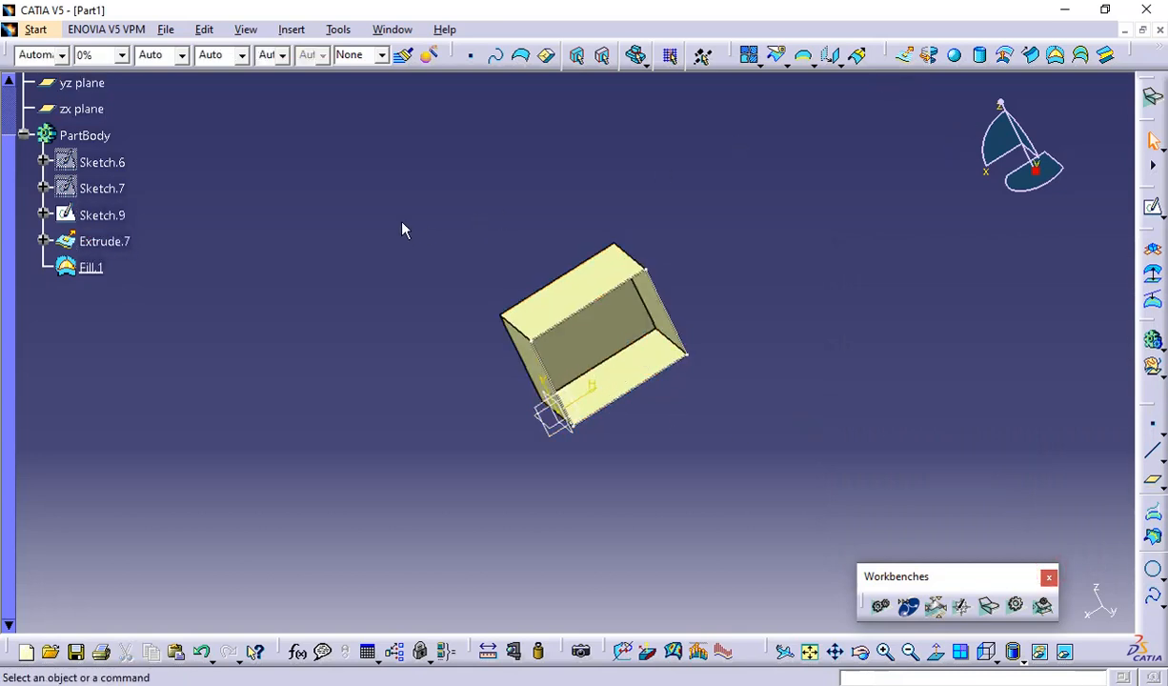
left_click_drag(393, 205, 885, 506)
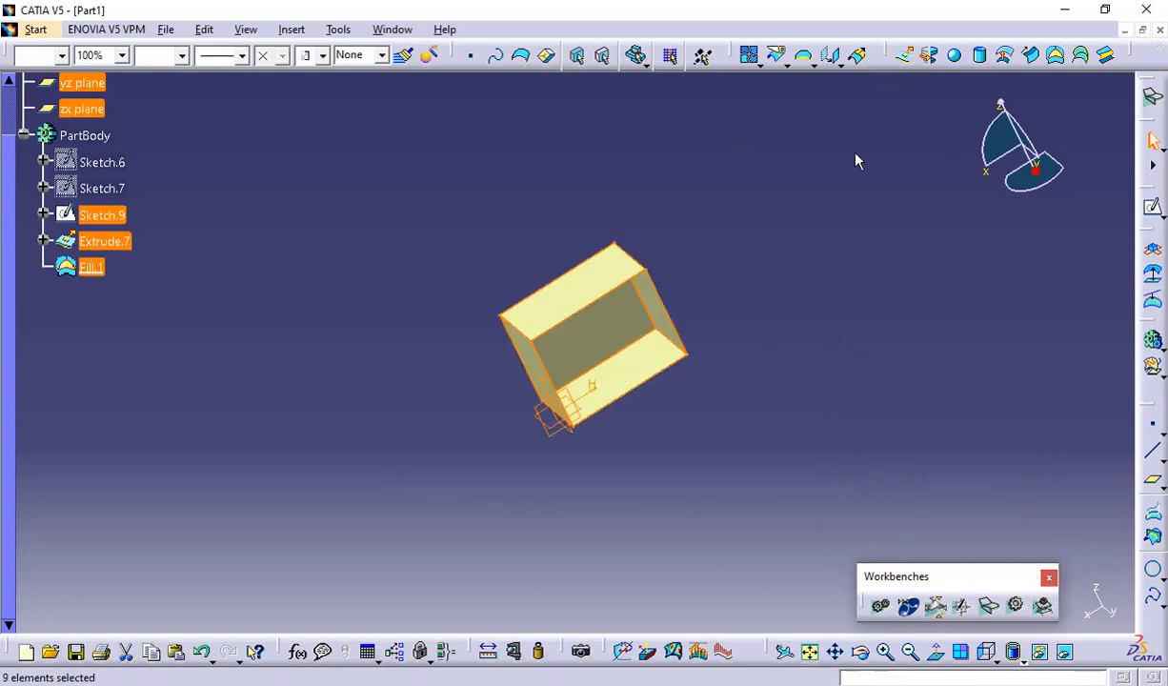
left_click(773, 62)
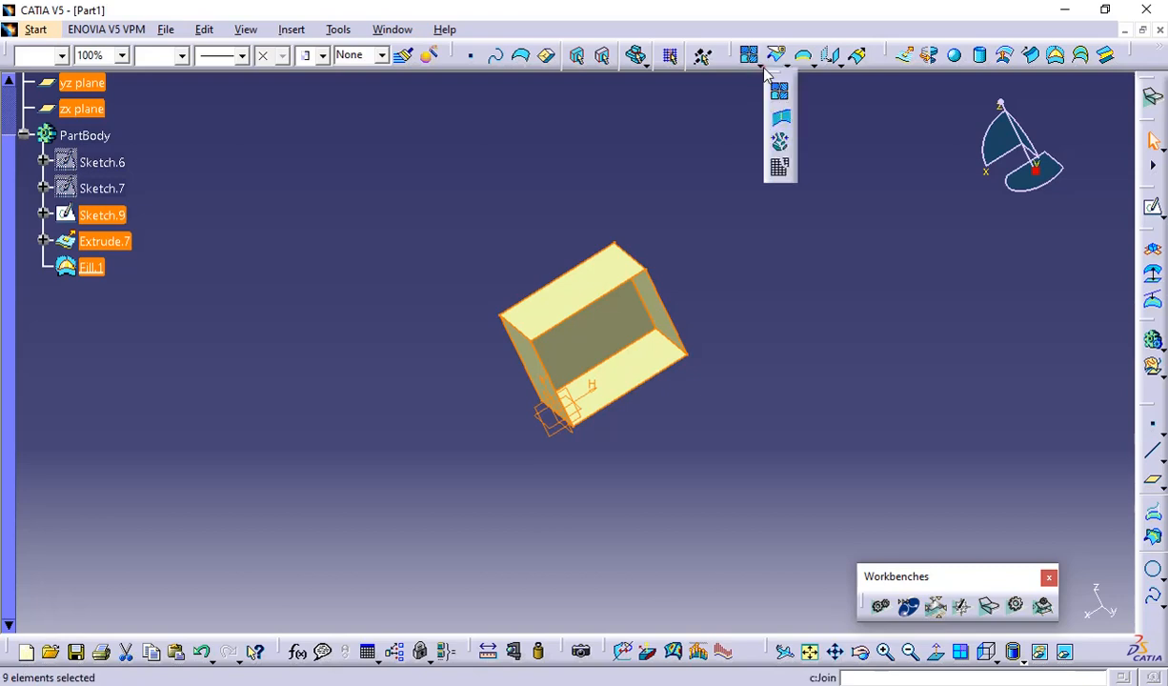
left_click(780, 168)
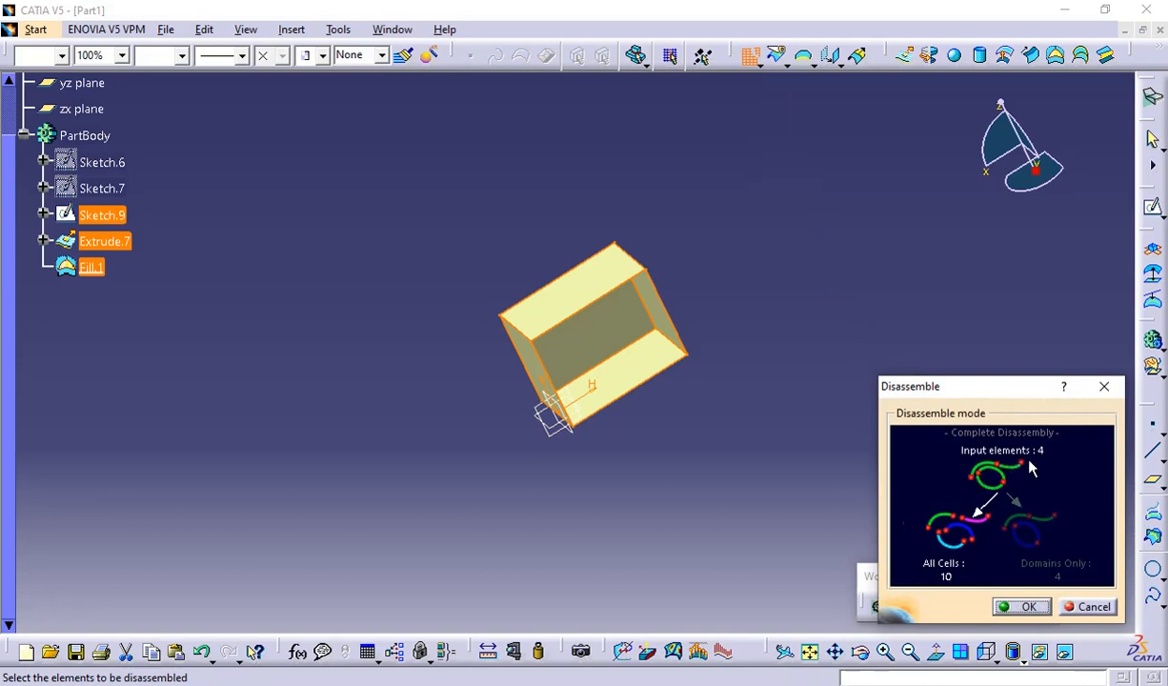
left_click(1085, 606)
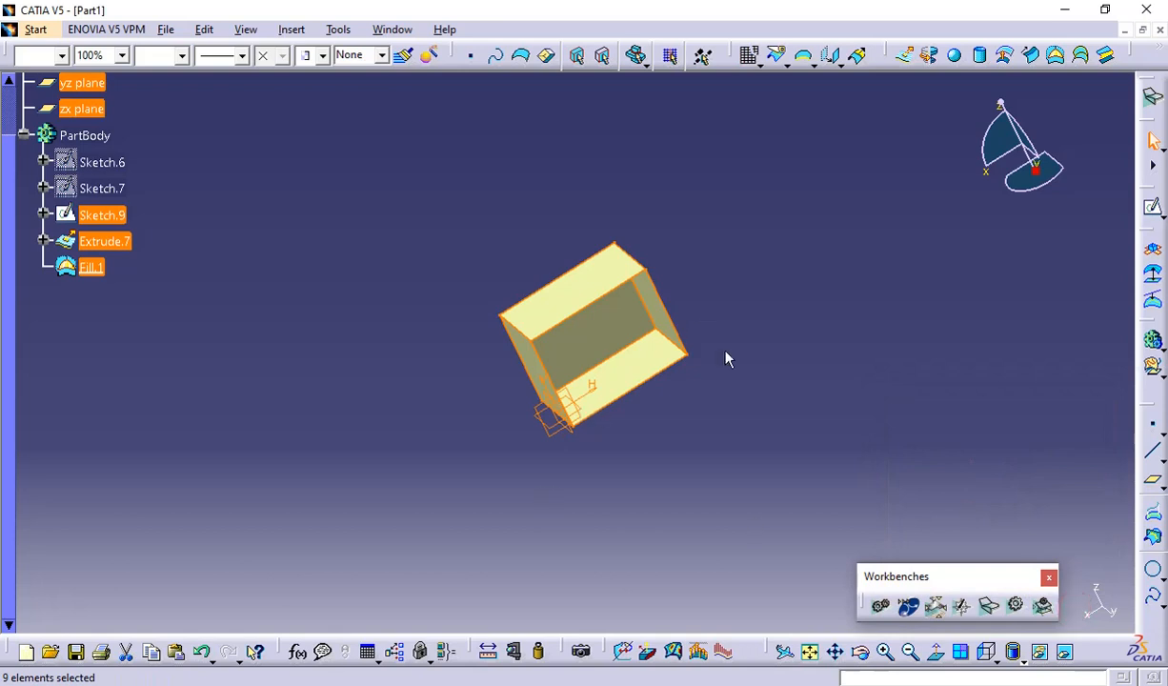
left_click(747, 377)
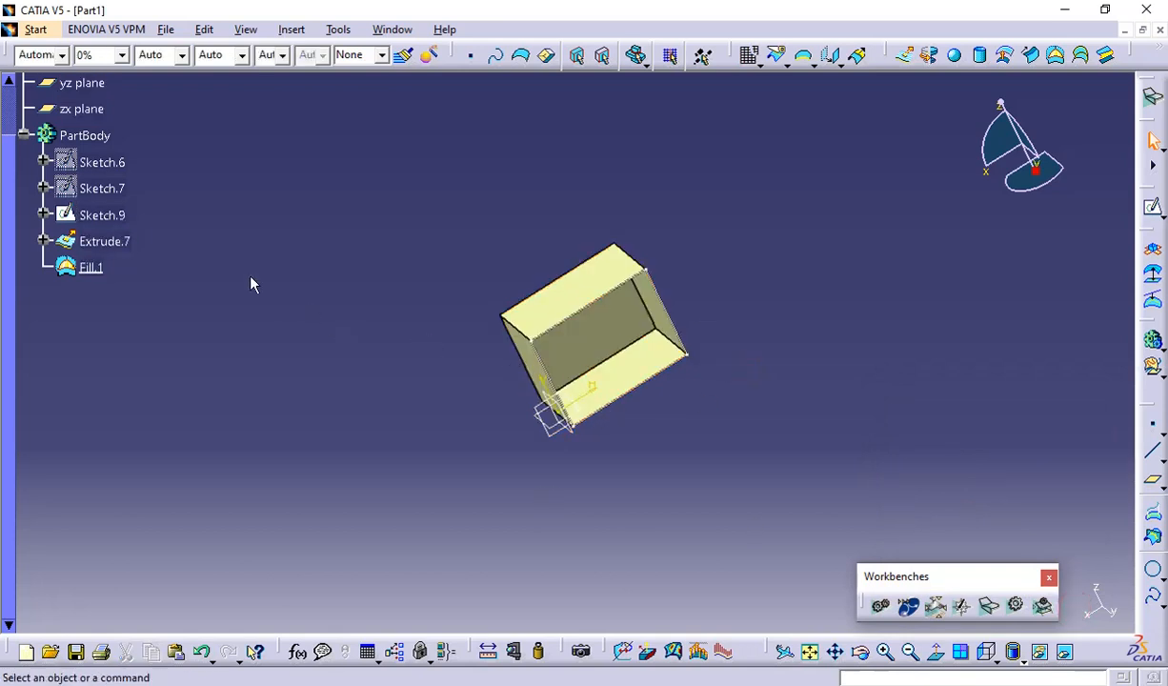
Step: Hide the box's rectangle sketch, Sketch.9
right_click(114, 217)
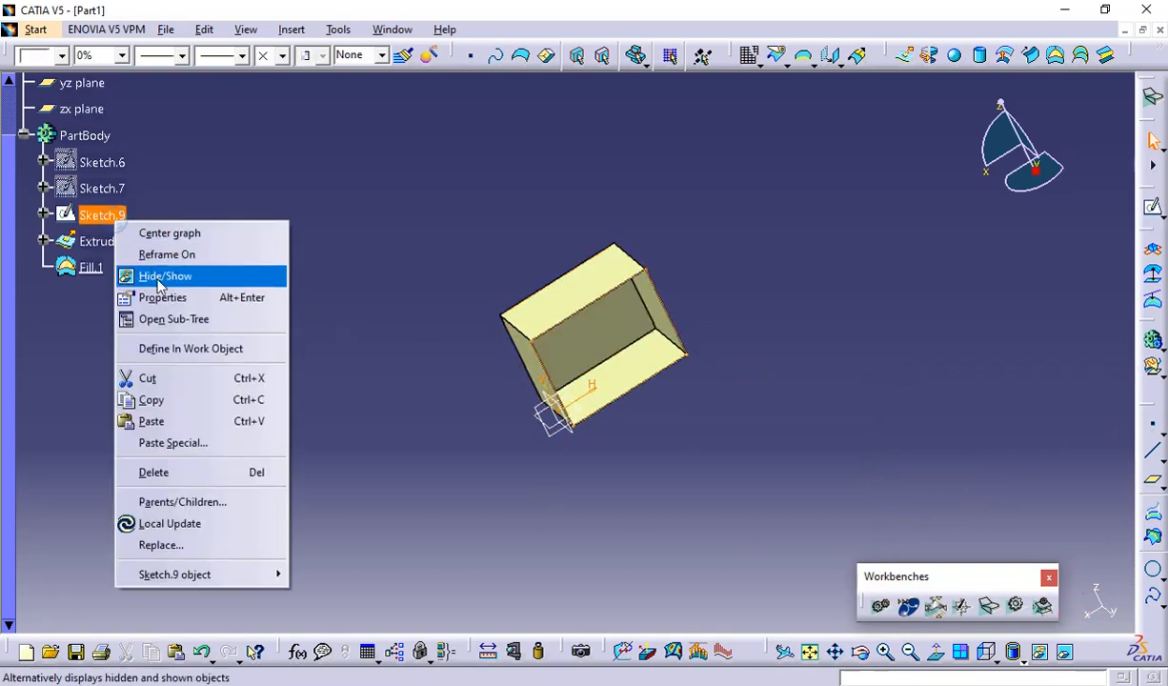
left_click(156, 276)
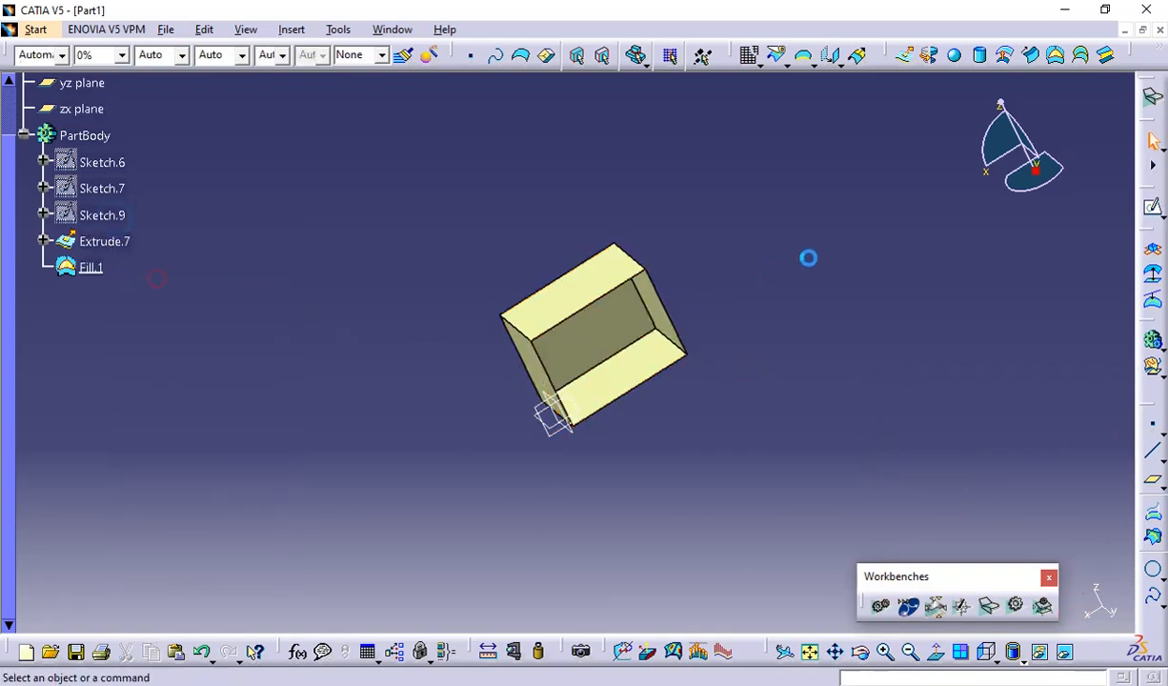
left_click(757, 62)
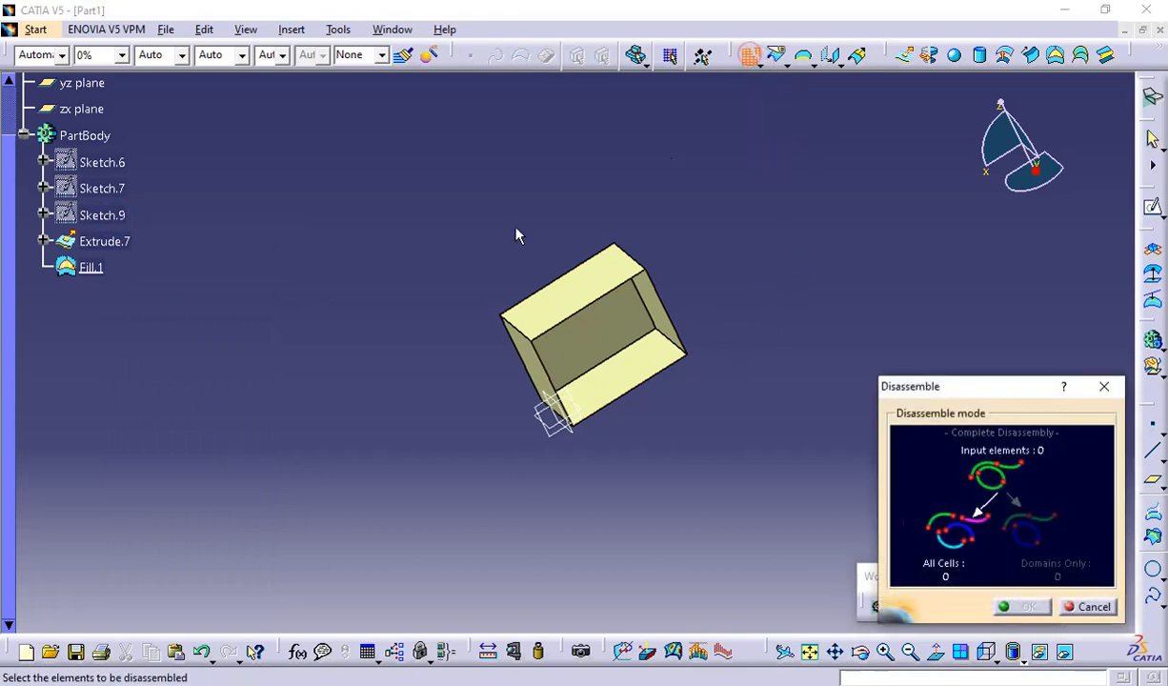
left_click_drag(371, 200, 711, 470)
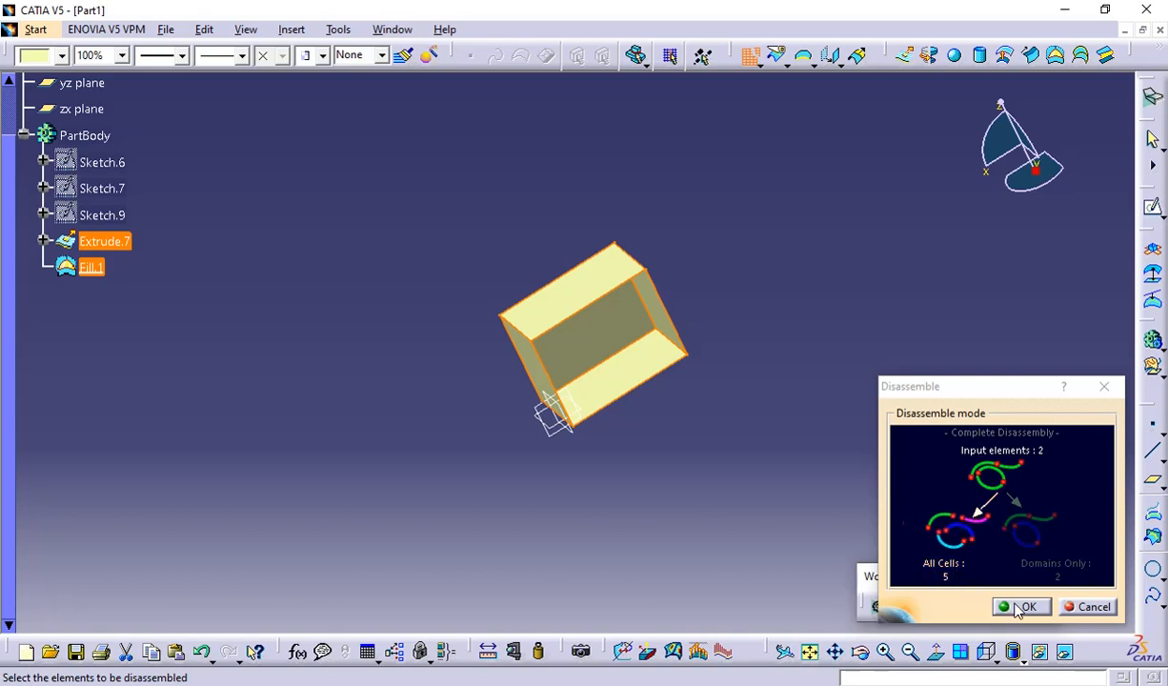
left_click(1105, 606)
Step: Try to delete the lower face of Extrude.7 without deleting its children, and undo the deletion
left_click(621, 382)
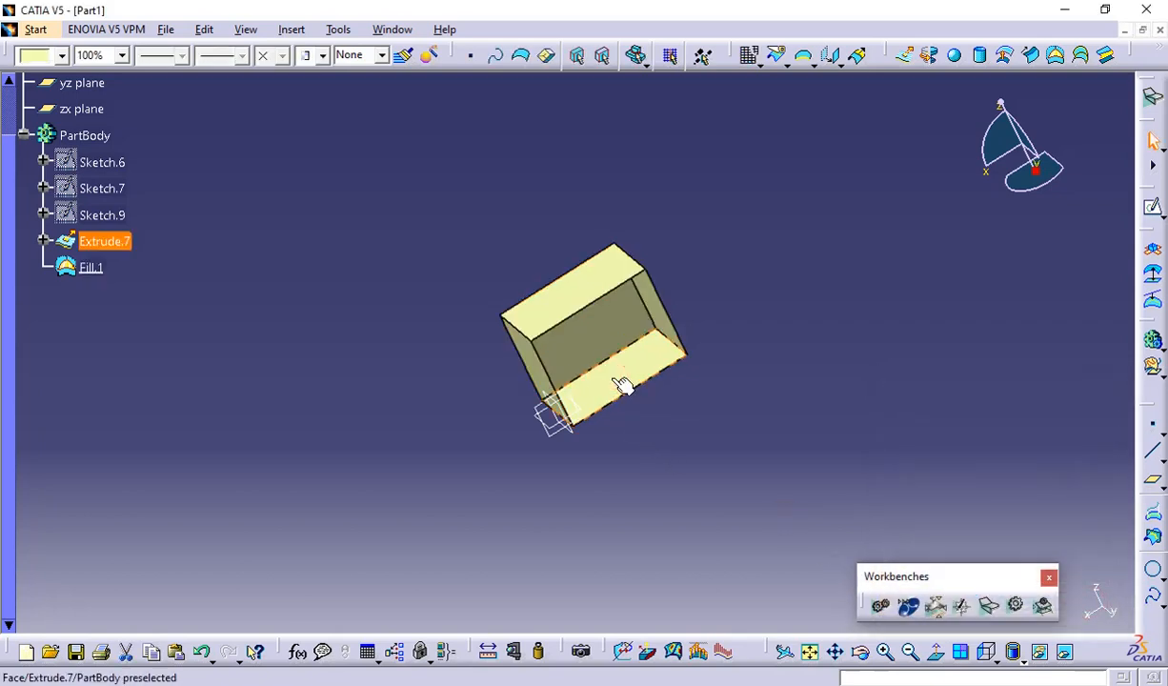
key("Delete")
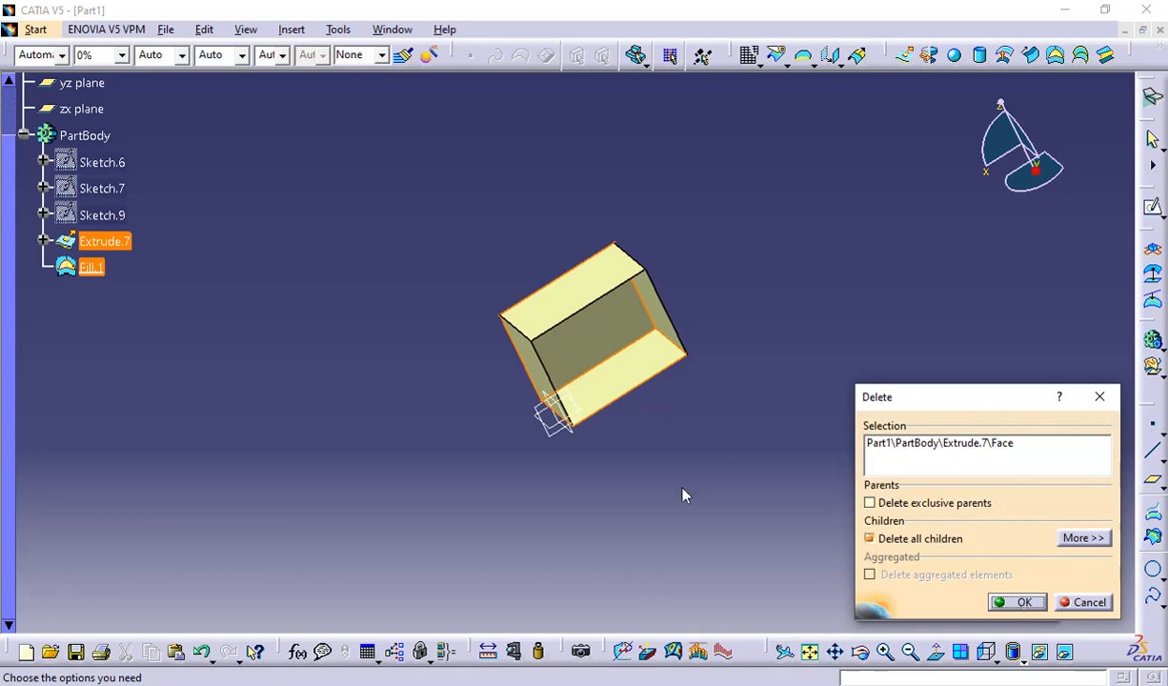
left_click(870, 539)
left_click(1017, 602)
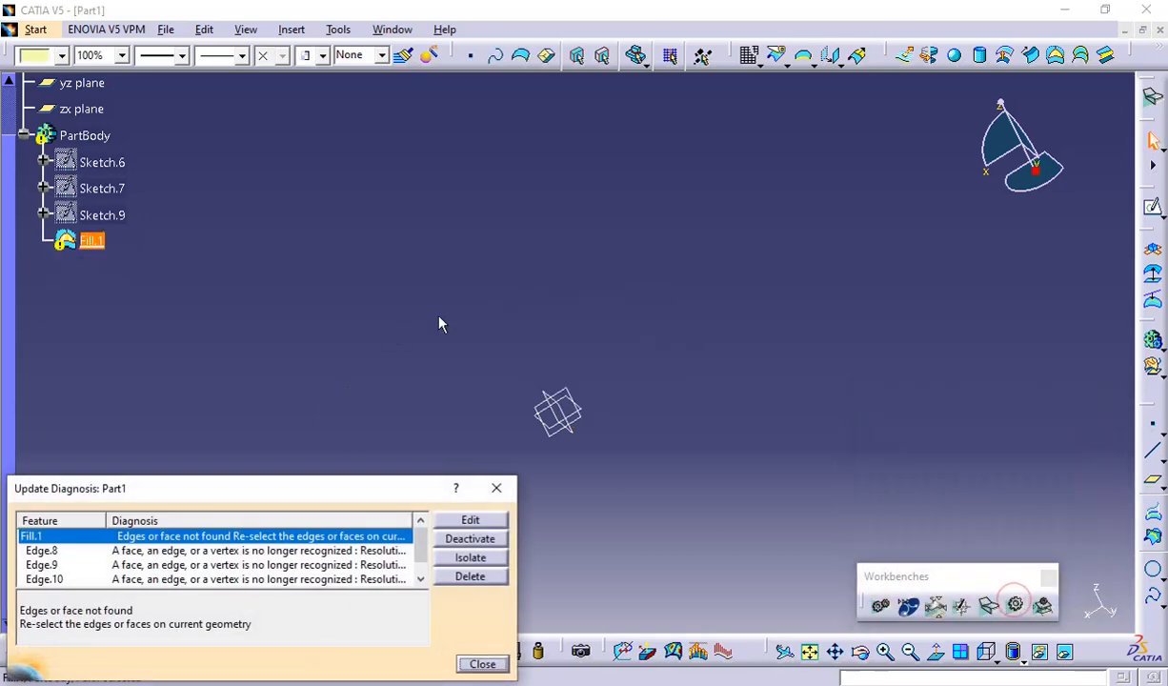
left_click(506, 489)
key("ctrl+z")
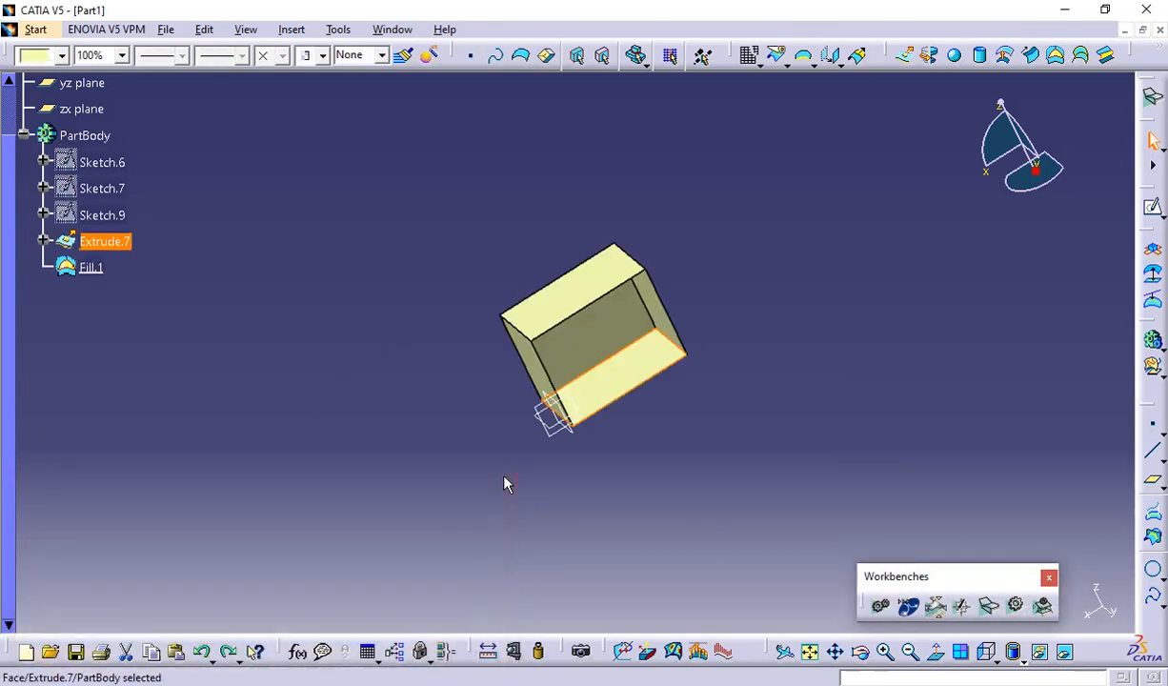
left_click(627, 464)
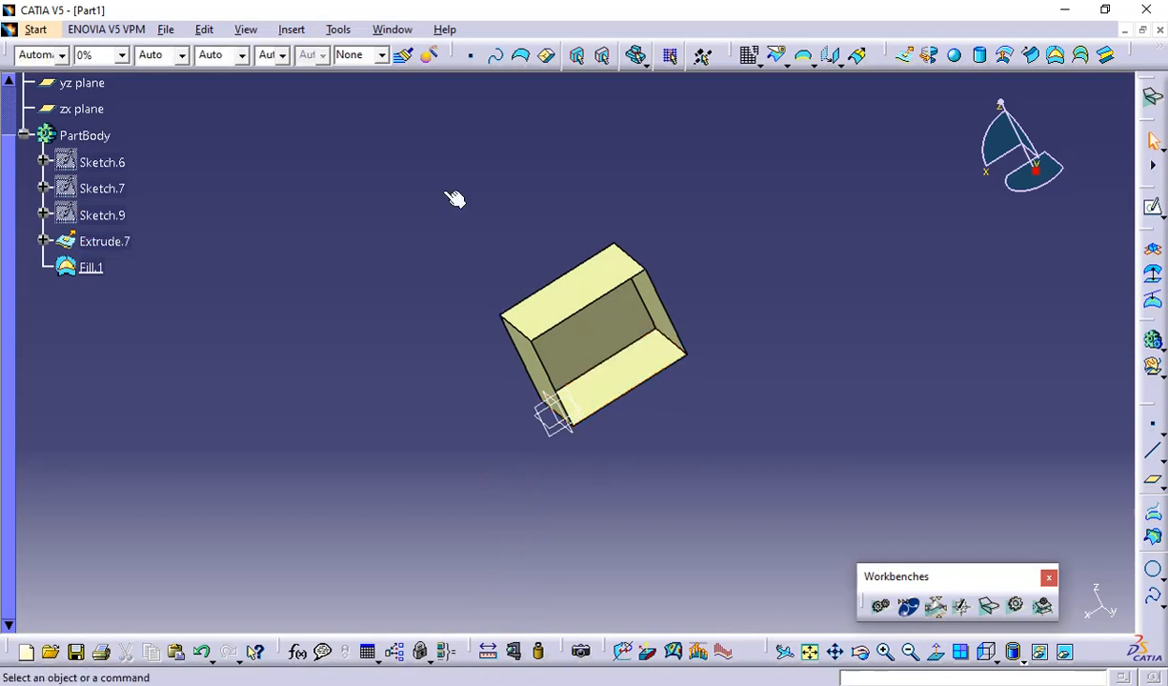
Step: Disassemble the extruded box walls and the fill surface together in All Cells mode
left_click(750, 55)
left_click_drag(445, 188, 694, 506)
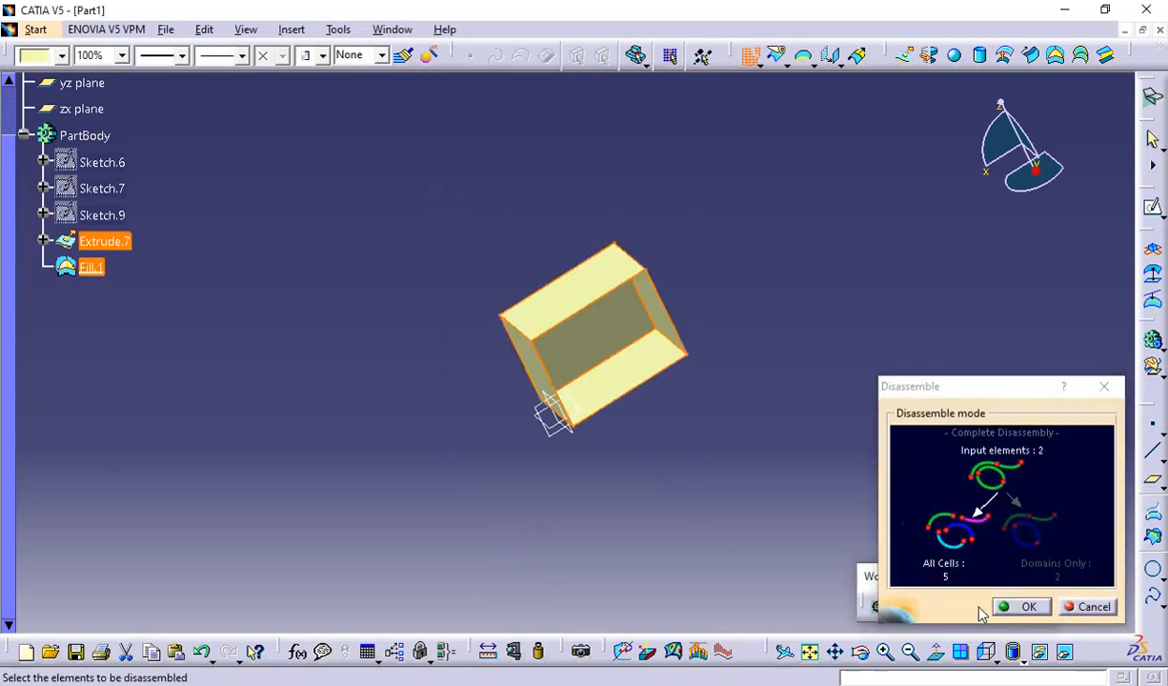
left_click(1017, 607)
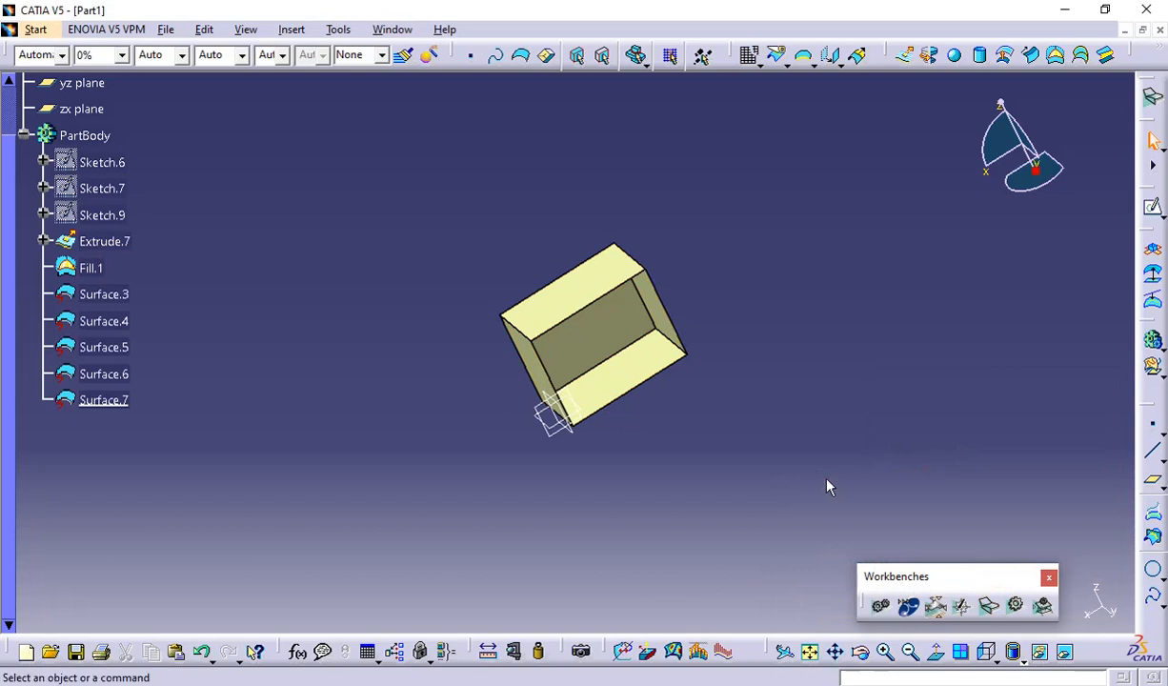
Step: Delete the separate disassembled surface on the box's lower side, Surface.4
left_click(638, 367)
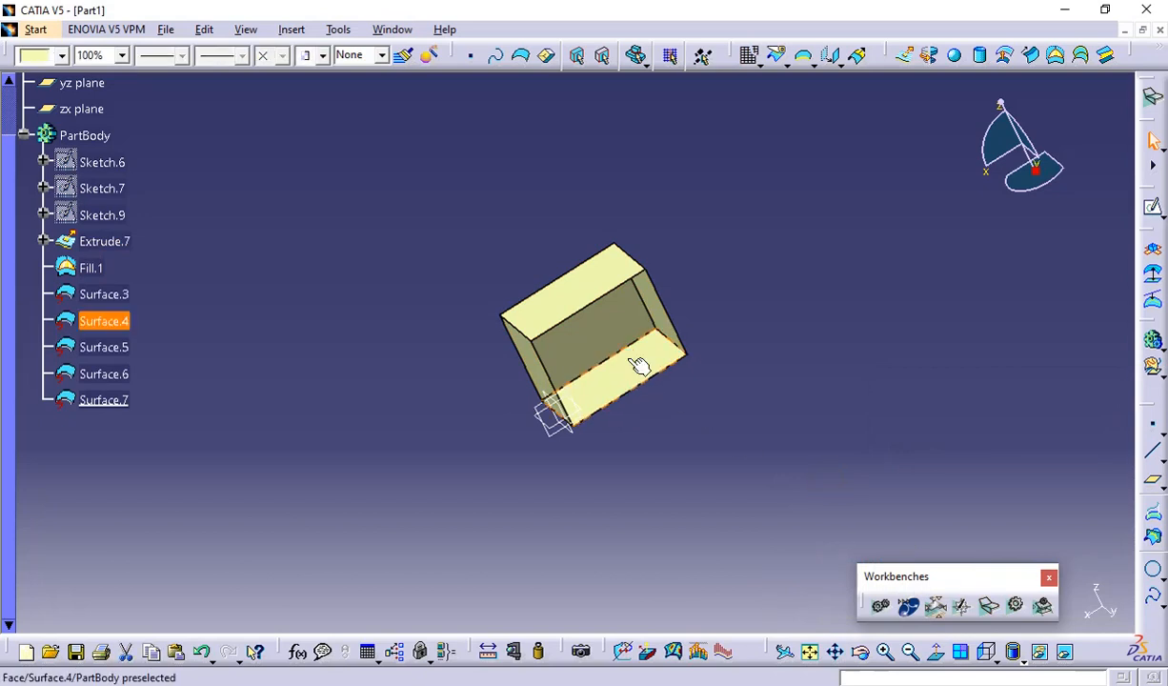
key("Delete")
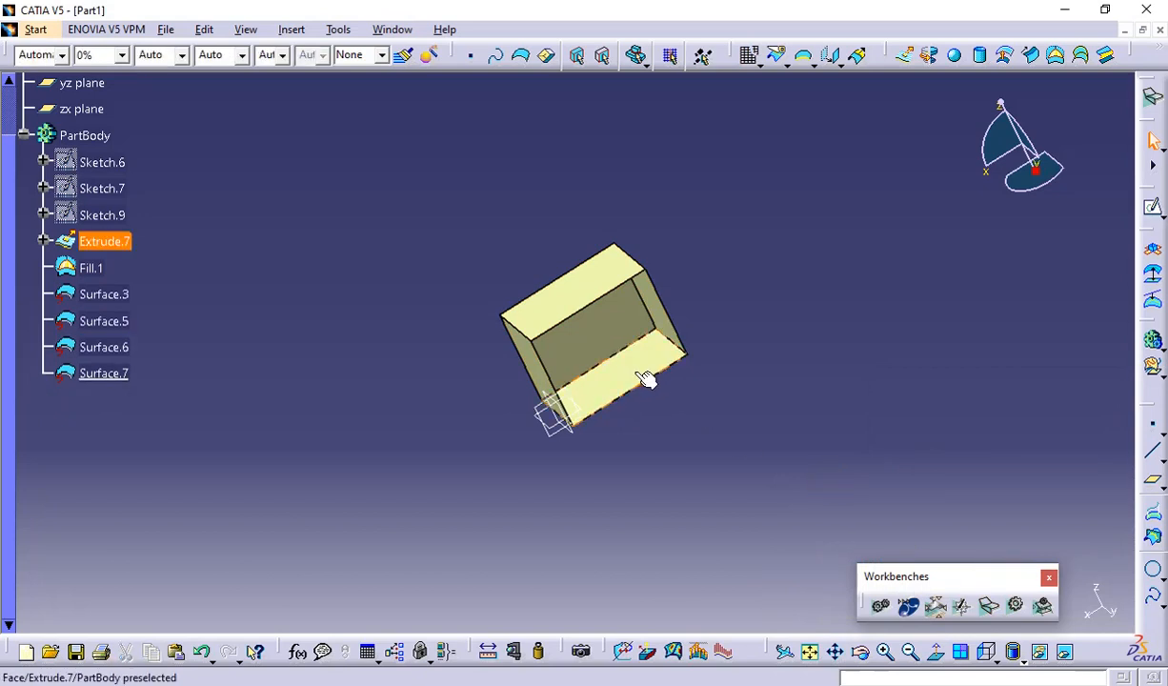
left_click(627, 373)
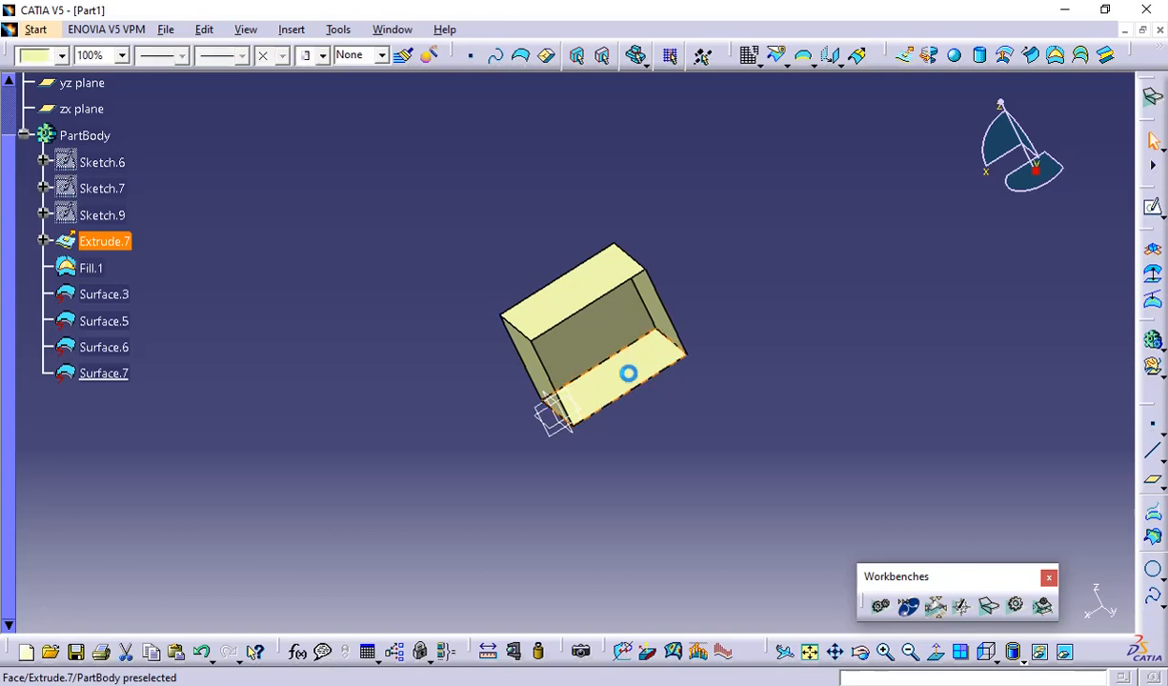
key("Delete")
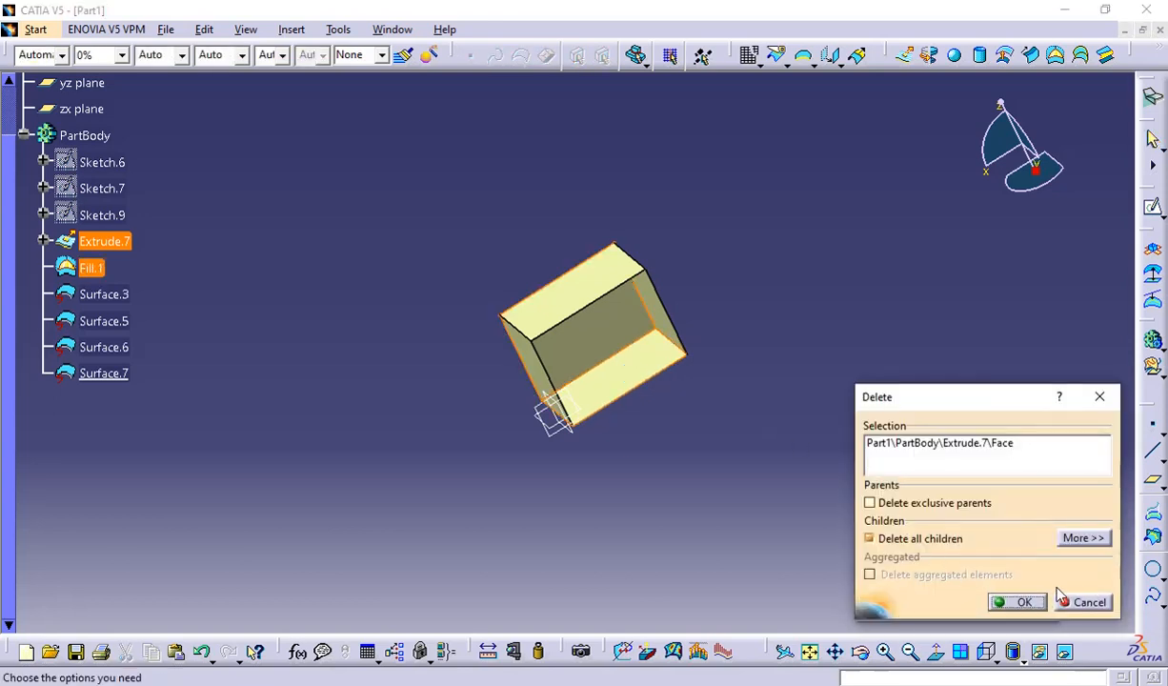
left_click(1072, 601)
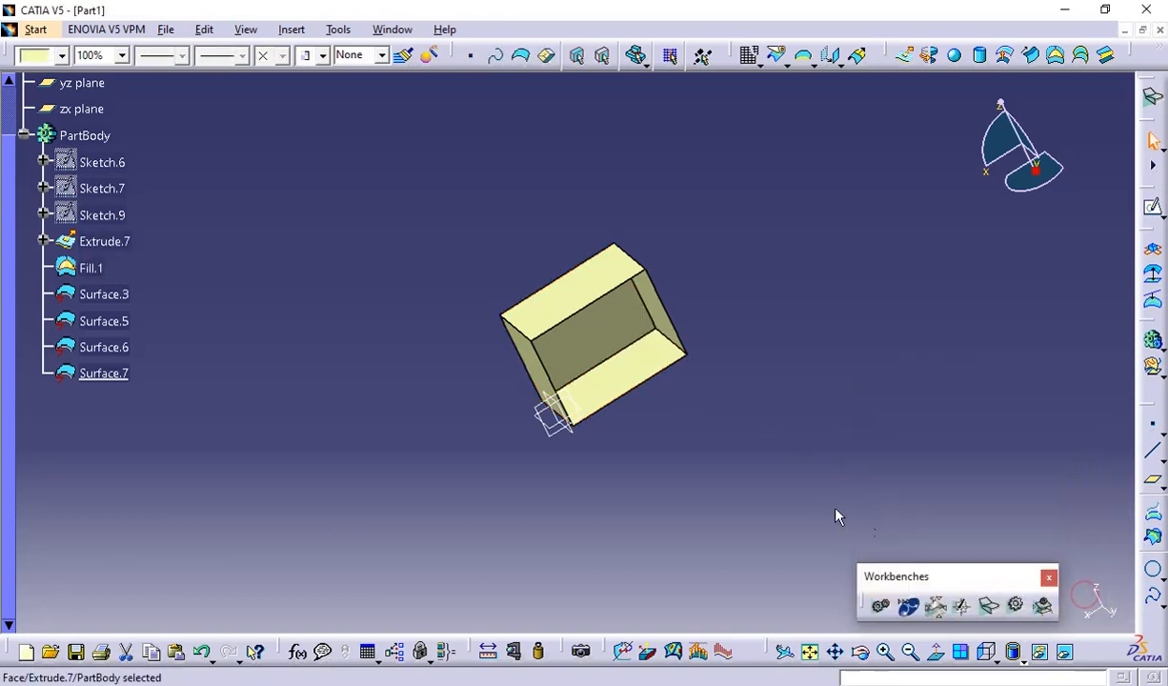
Step: Hide the original extruded surface, Extrude.7
right_click(96, 244)
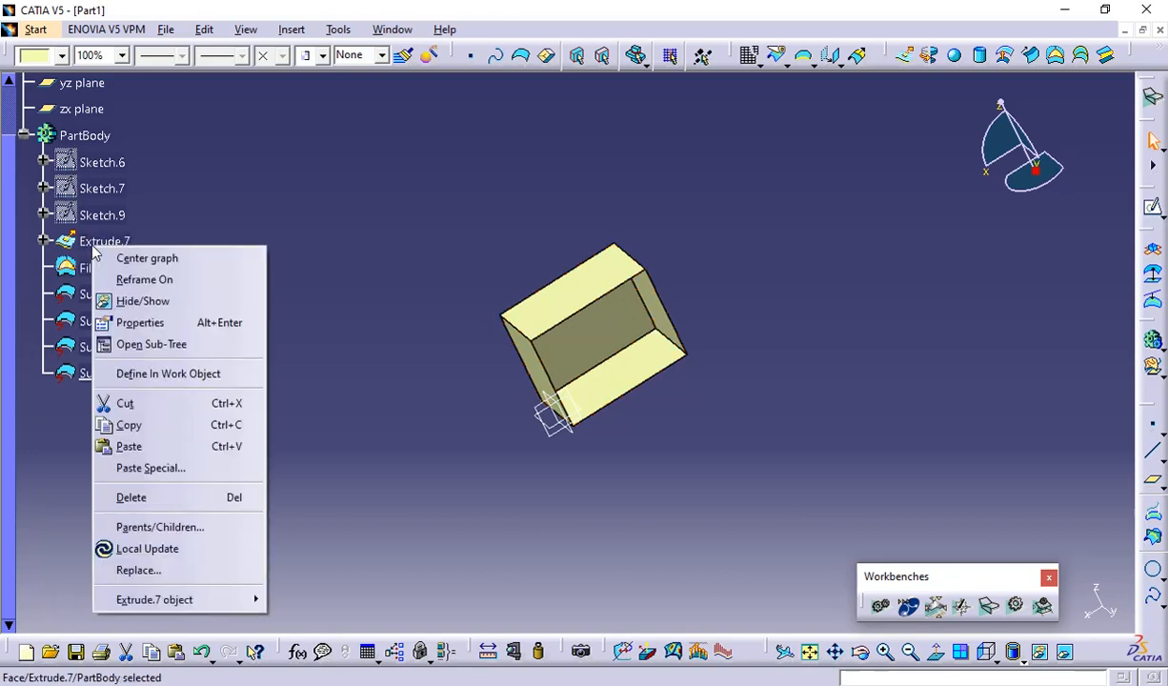
left_click(137, 303)
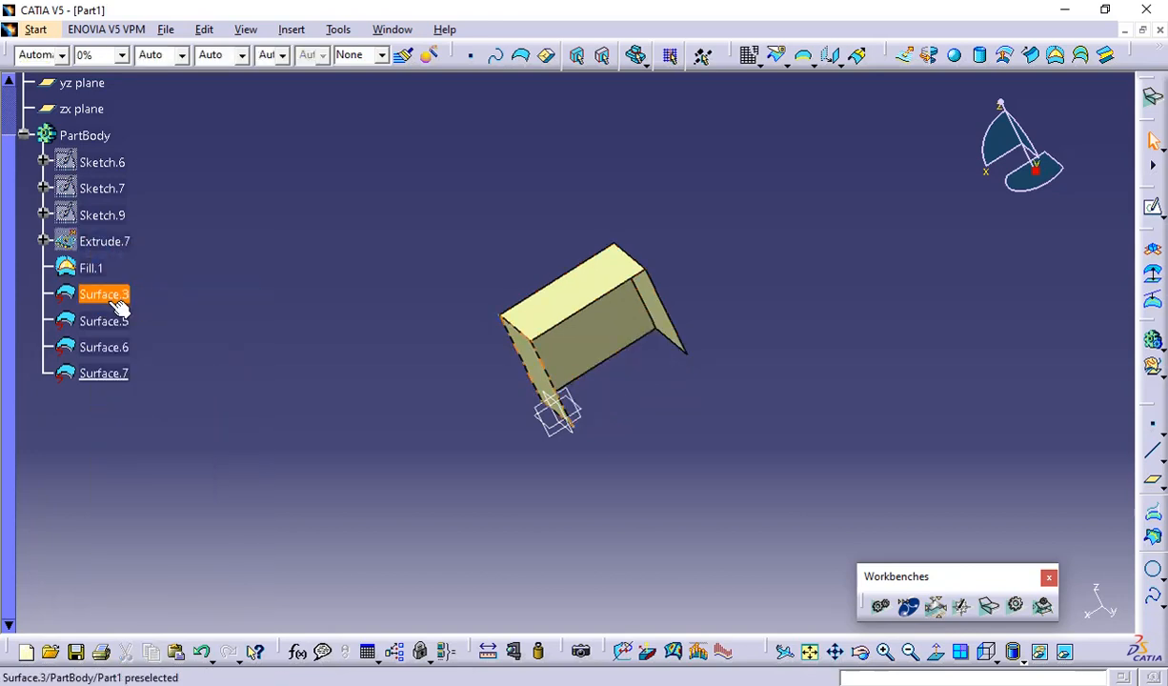
Step: Undo the hiding of the original extruded surface Extrude.7 and hide it again
key("ctrl+z")
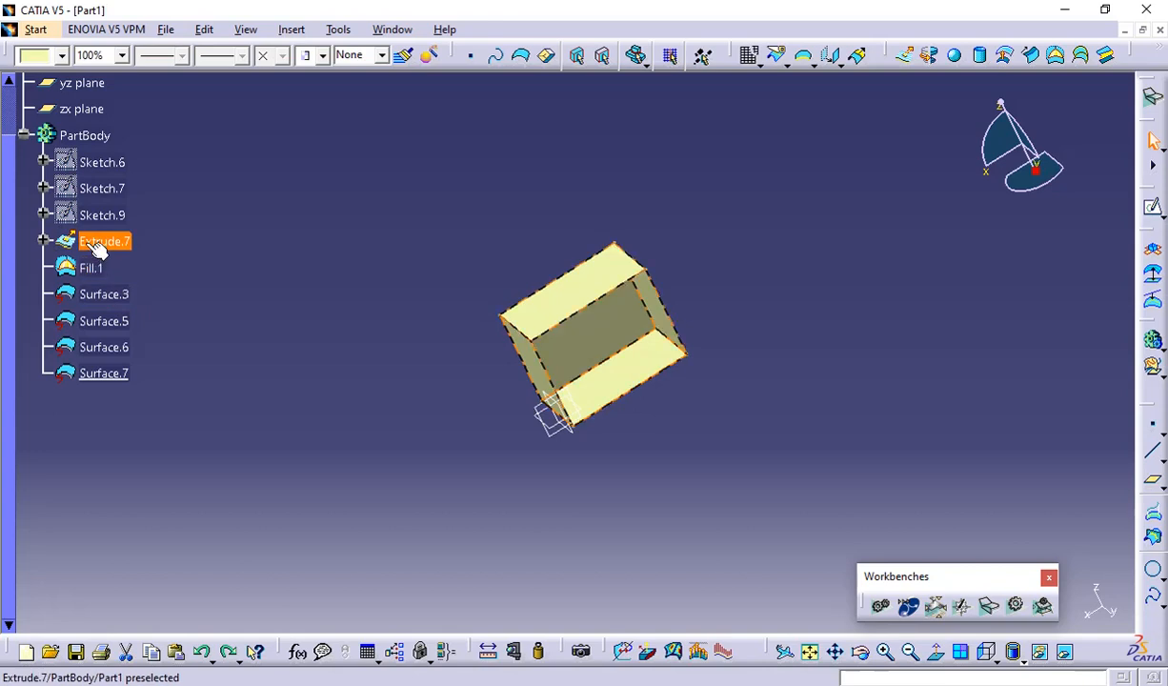
right_click(98, 247)
left_click(136, 296)
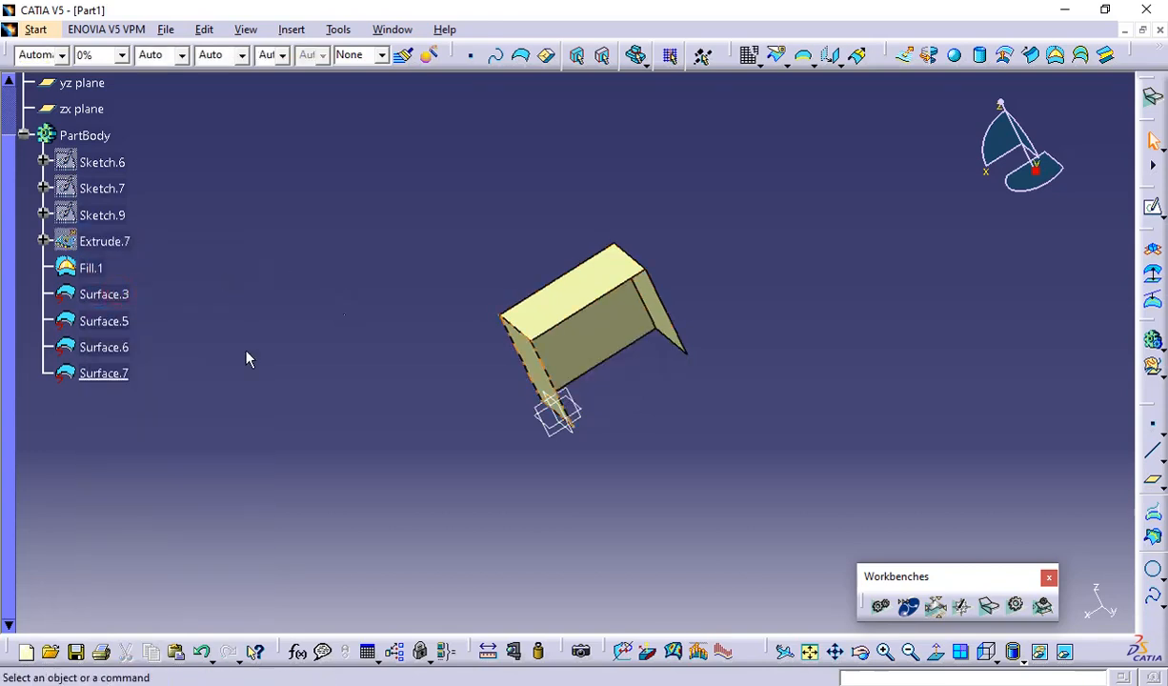
Step: Delete the disassembled box surfaces one by one: Surface.5, Surface.6, Surface.3 and Surface.7
middle_click_drag(569, 392, 329, 423)
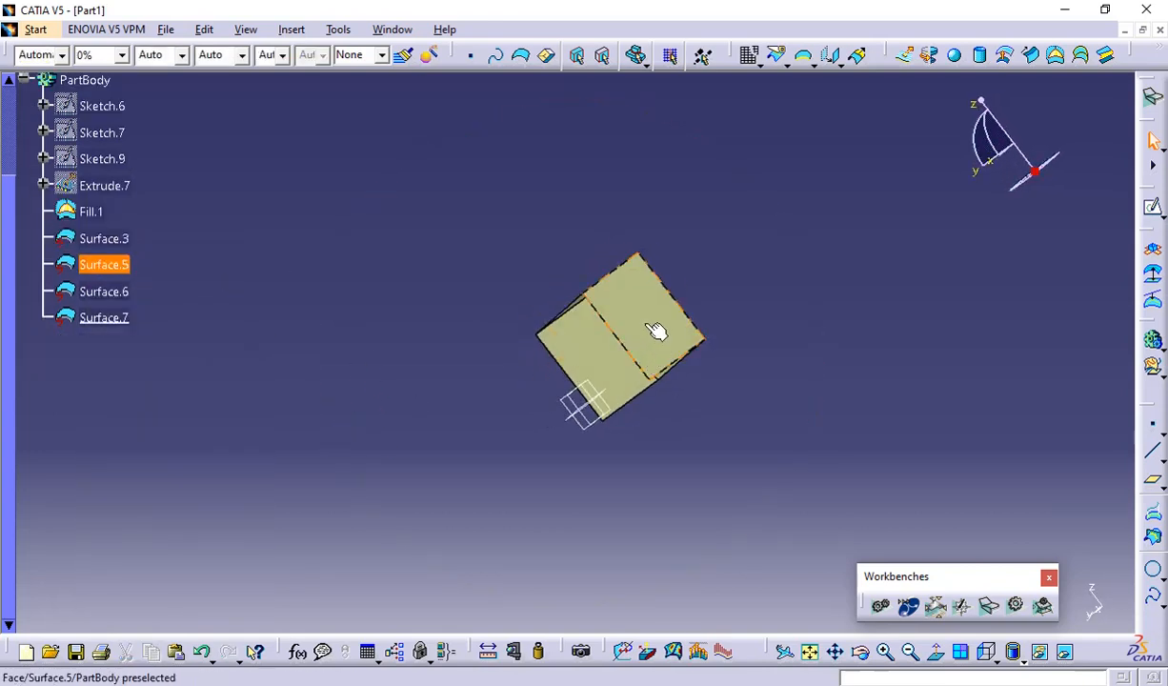
key("Delete")
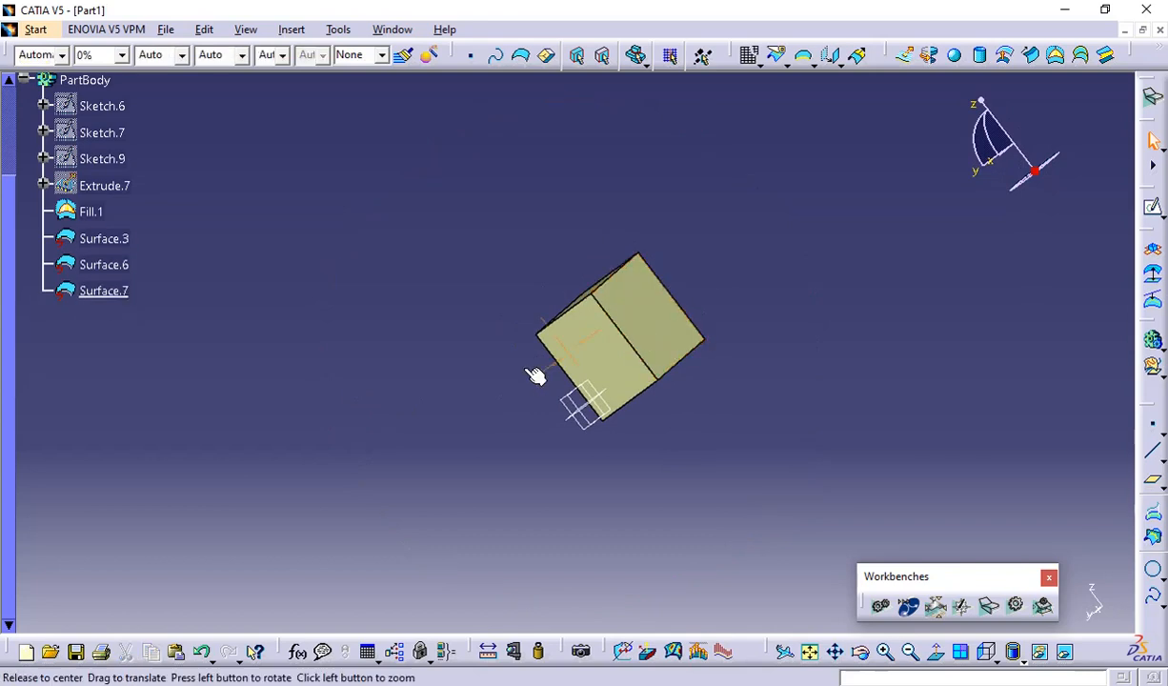
middle_click_drag(536, 375, 636, 412)
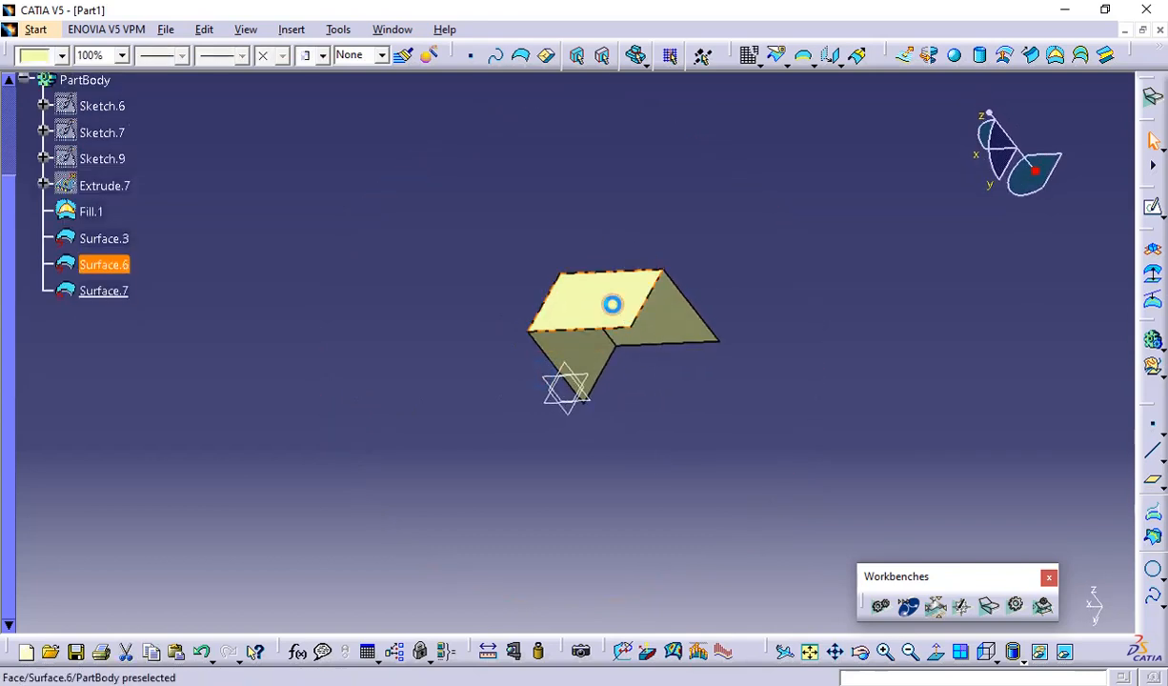
key("Delete")
left_click(594, 339)
key("Delete")
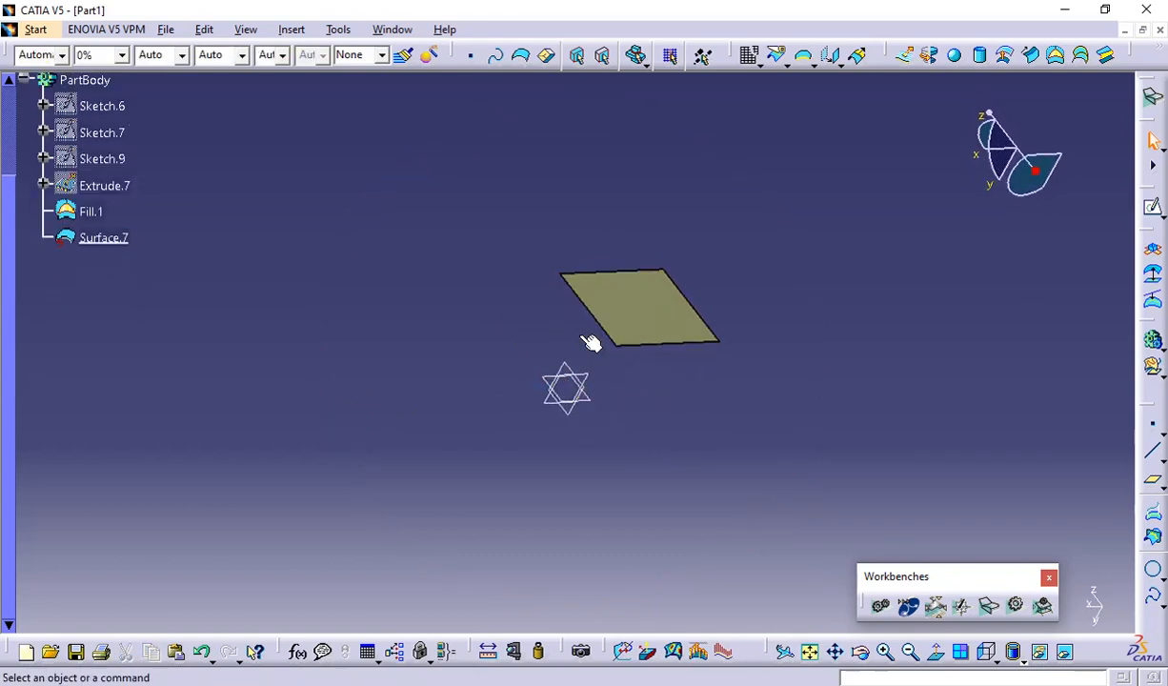
left_click(626, 321)
key("Delete")
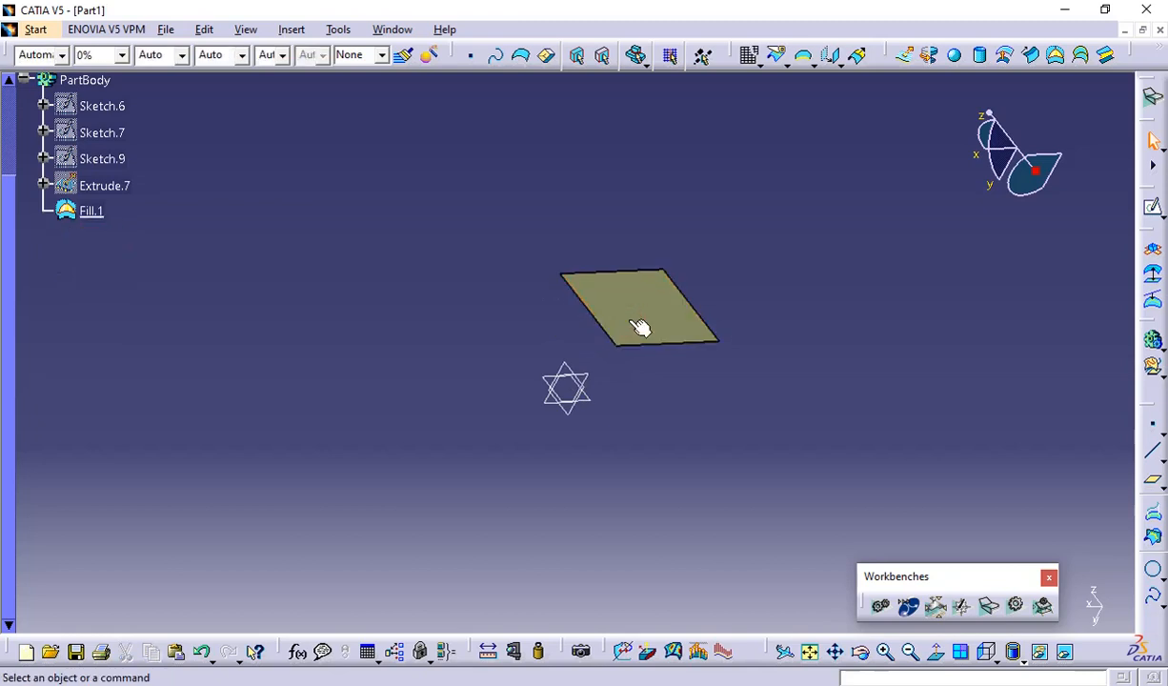
Step: Show Extrude.7 and disassemble it together with the Fill.1 surface in All Cells mode
right_click(114, 185)
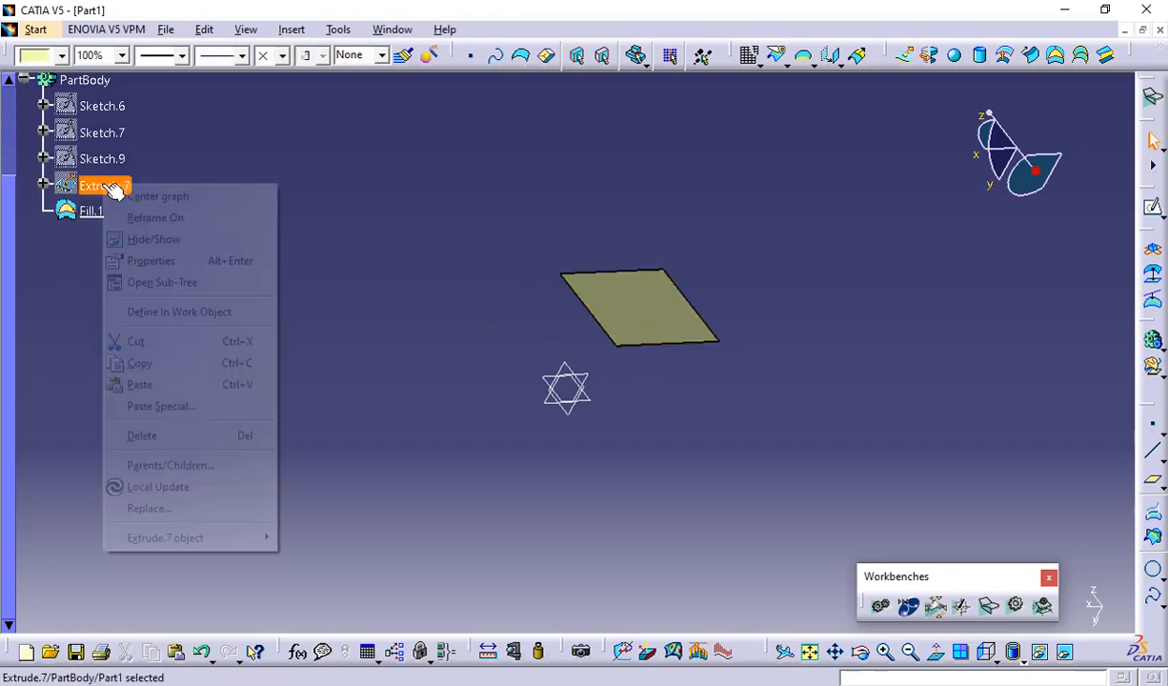
left_click(139, 240)
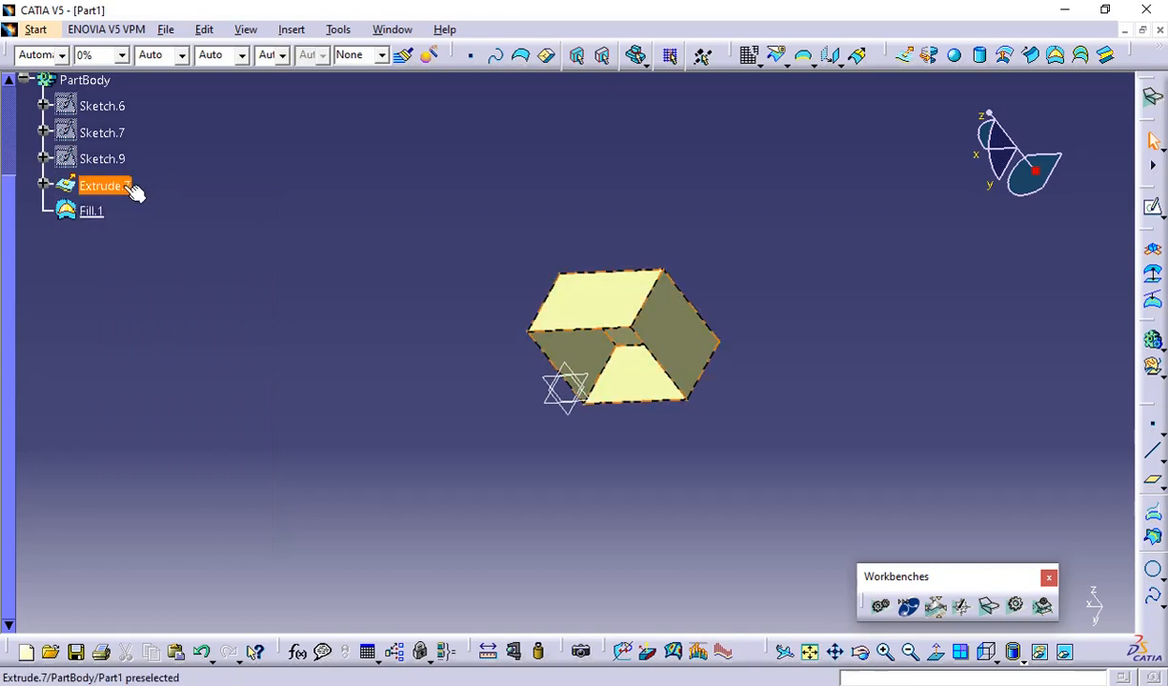
left_click(749, 55)
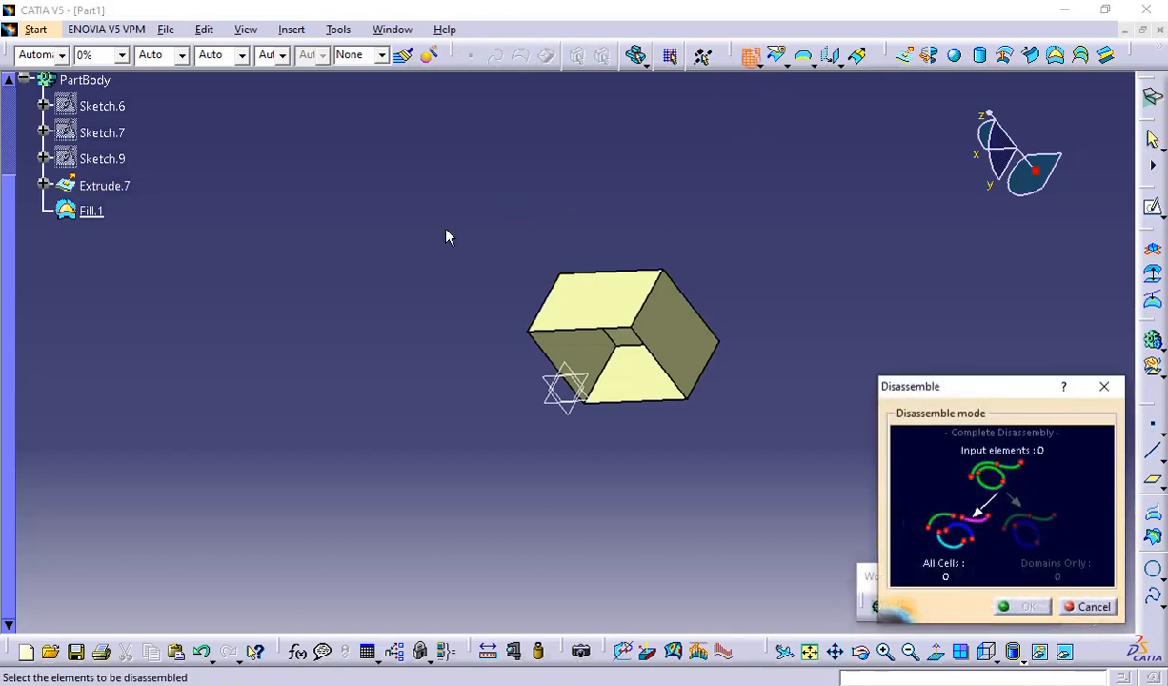
left_click_drag(358, 236, 777, 447)
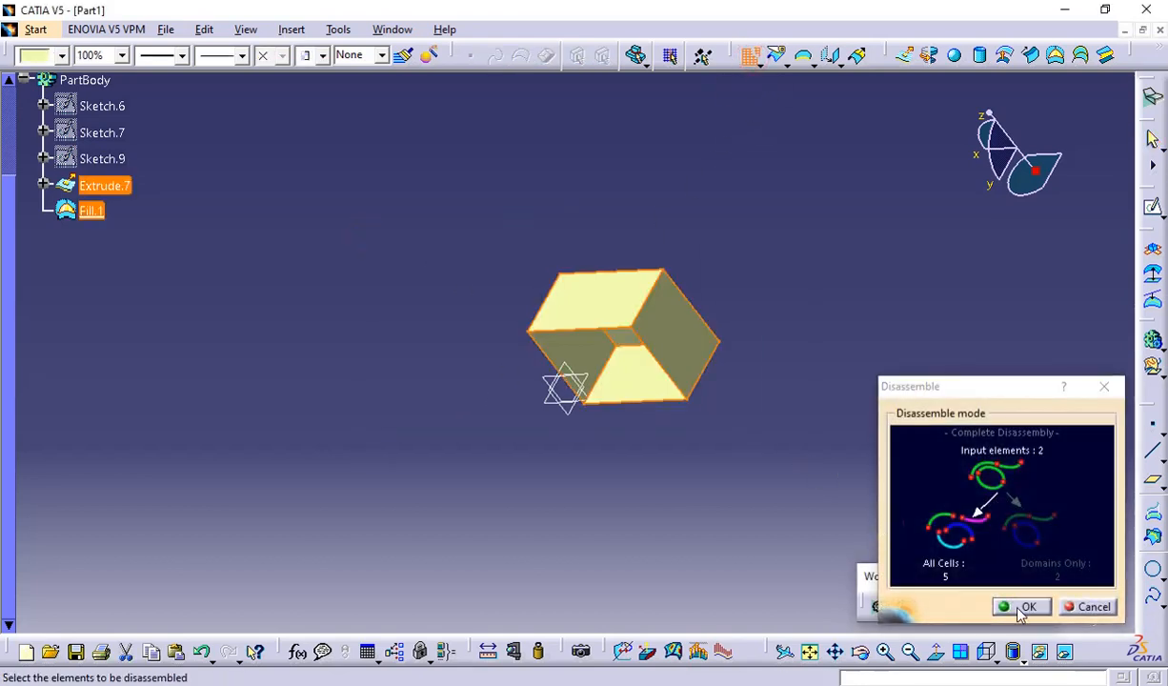
left_click(1021, 607)
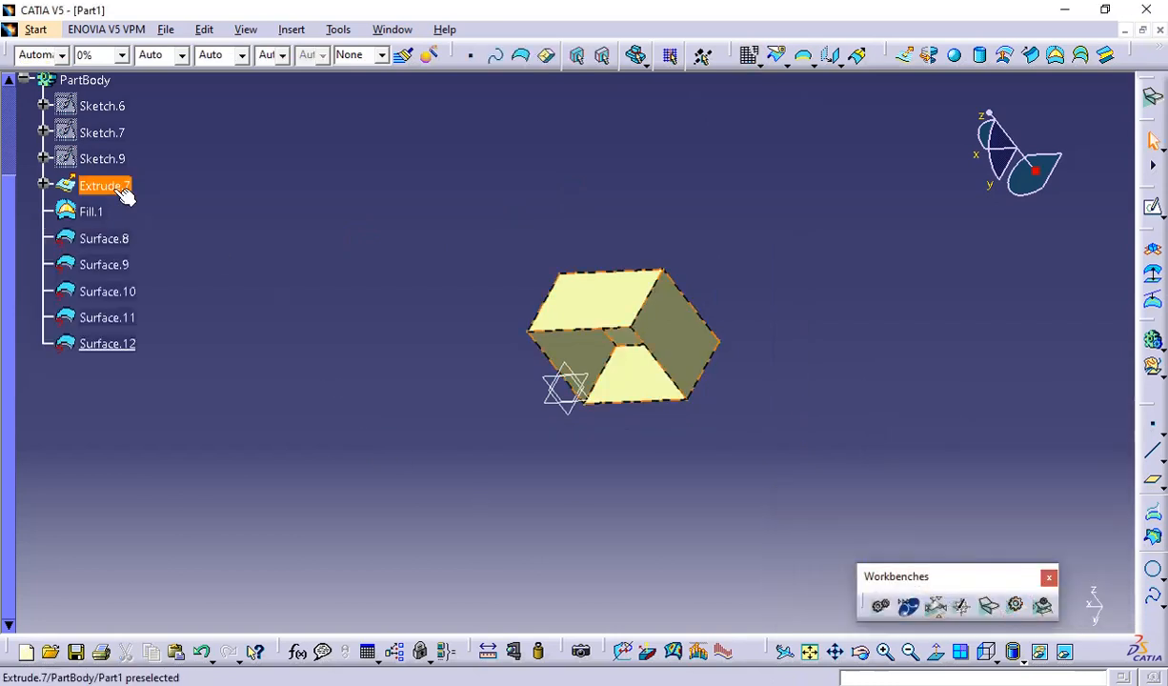
Step: Hide Extrude.7 and individually delete the disassembled surfaces Surface.12, Surface.9 and Surface.10
right_click(122, 193)
left_click(155, 247)
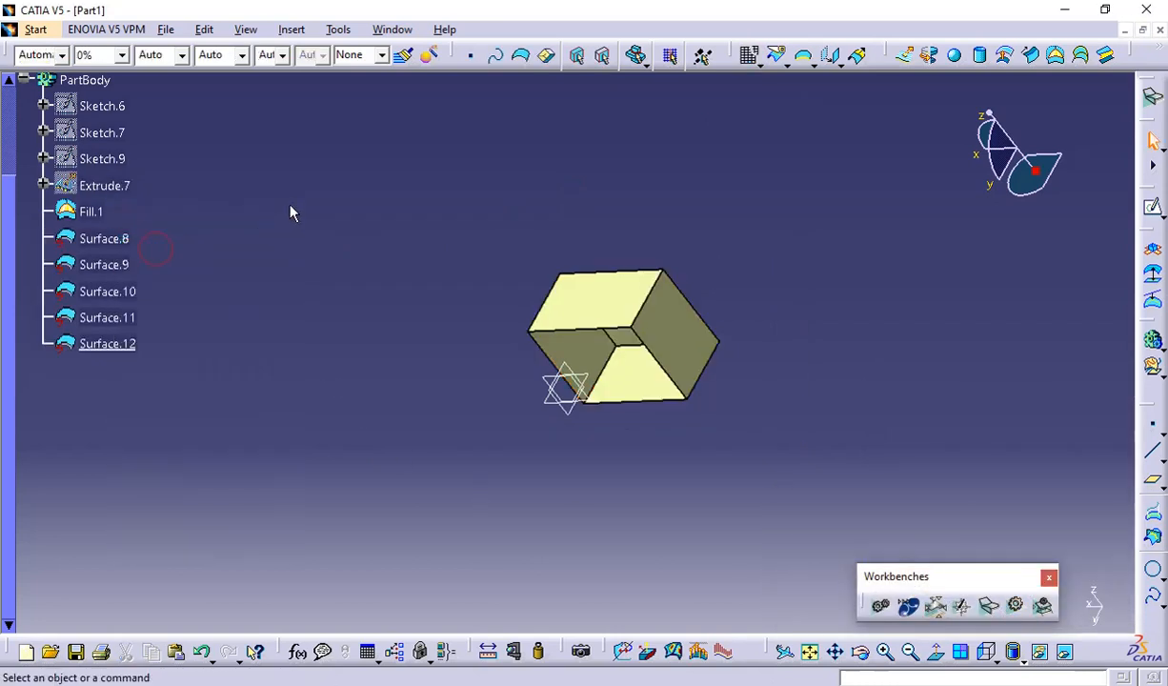
middle_click_drag(607, 382, 673, 318)
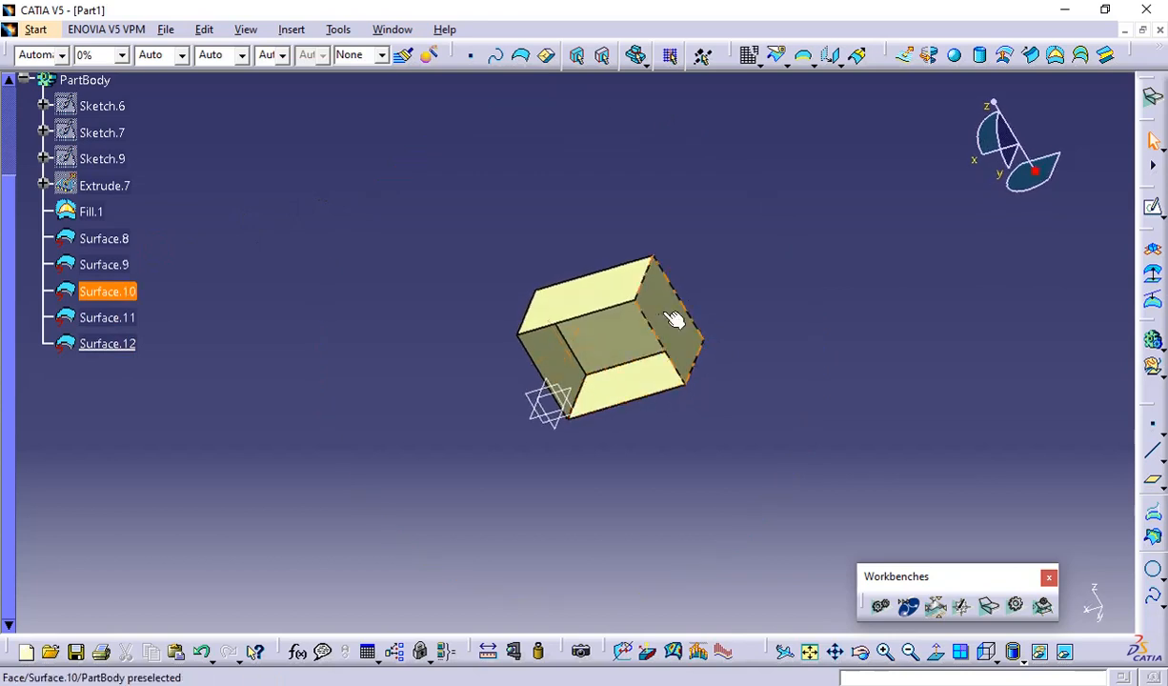
left_click(615, 350)
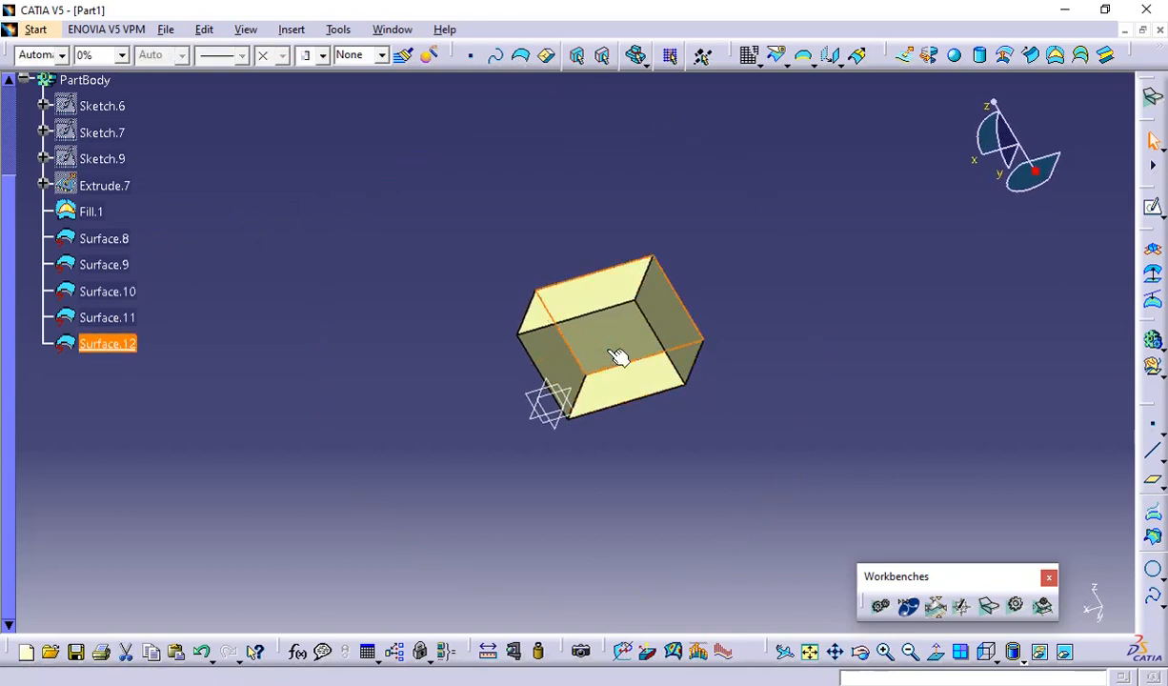
key("Delete")
left_click(633, 390)
key("Delete")
left_click(687, 364)
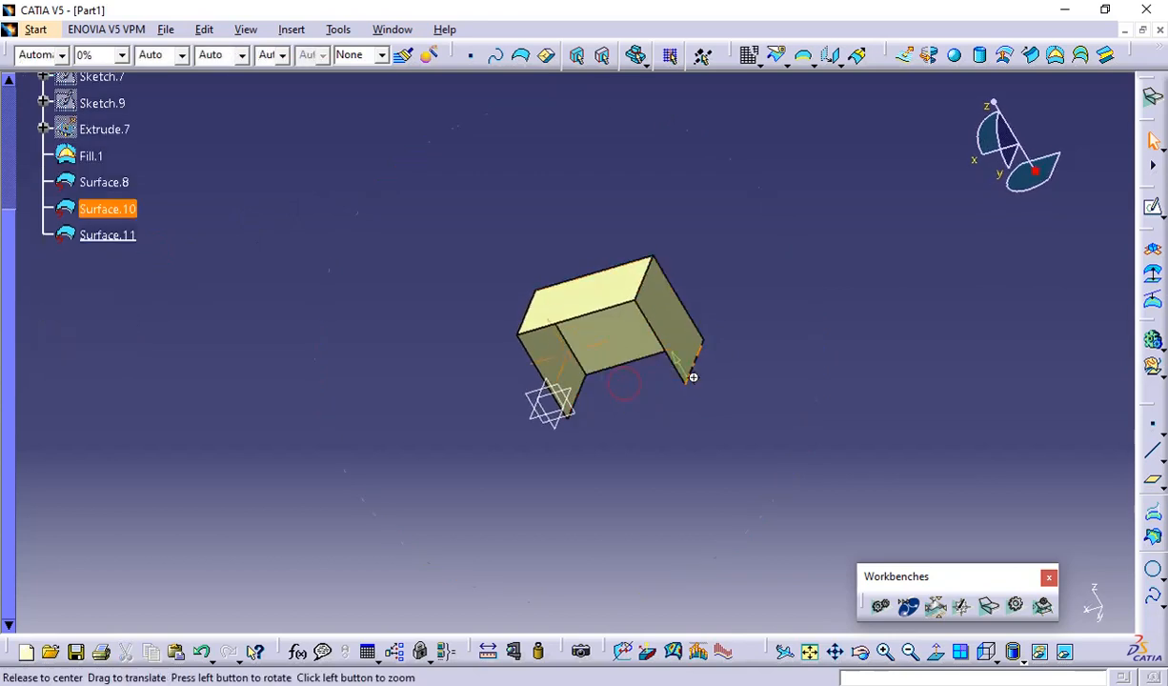
middle_click_drag(693, 371, 513, 427)
key("Delete")
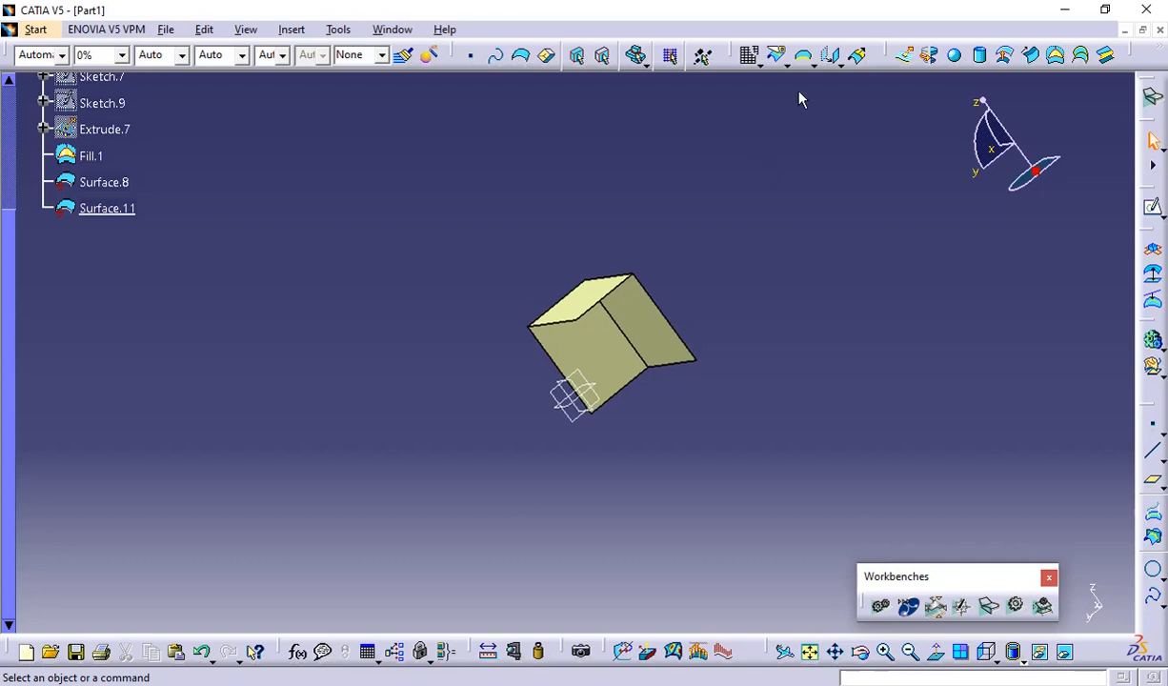
Step: Select all the remaining box geometry in the view, including Fill.1 and Surface.8
left_click(783, 63)
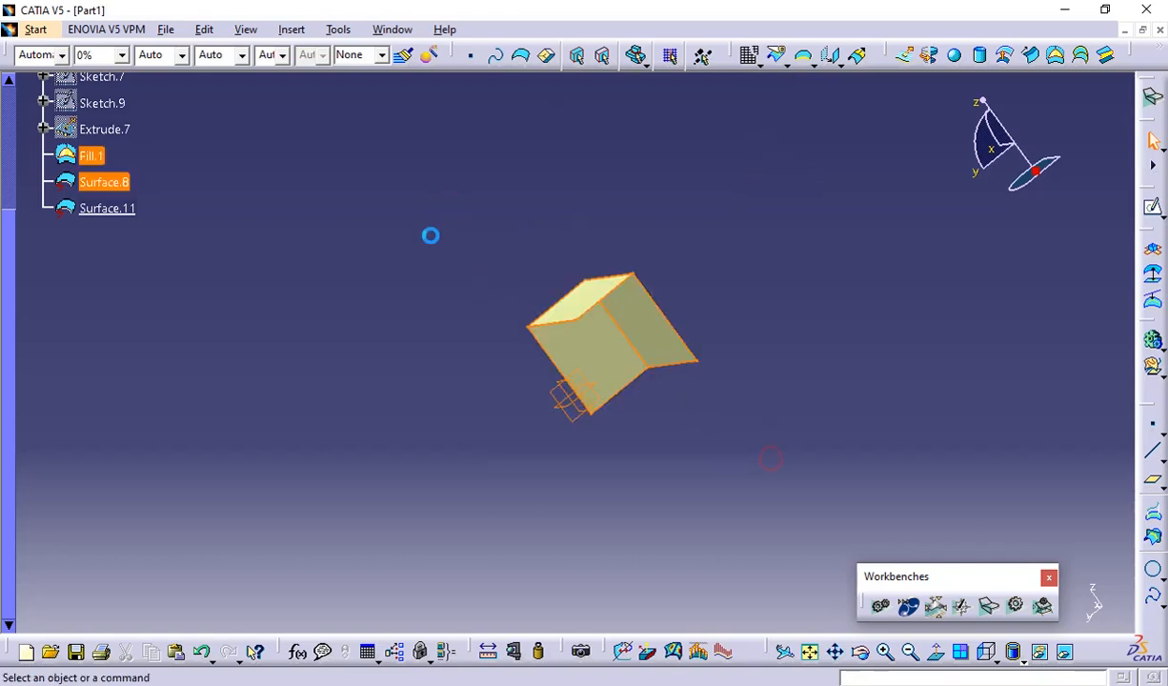
left_click_drag(944, 492, 396, 193)
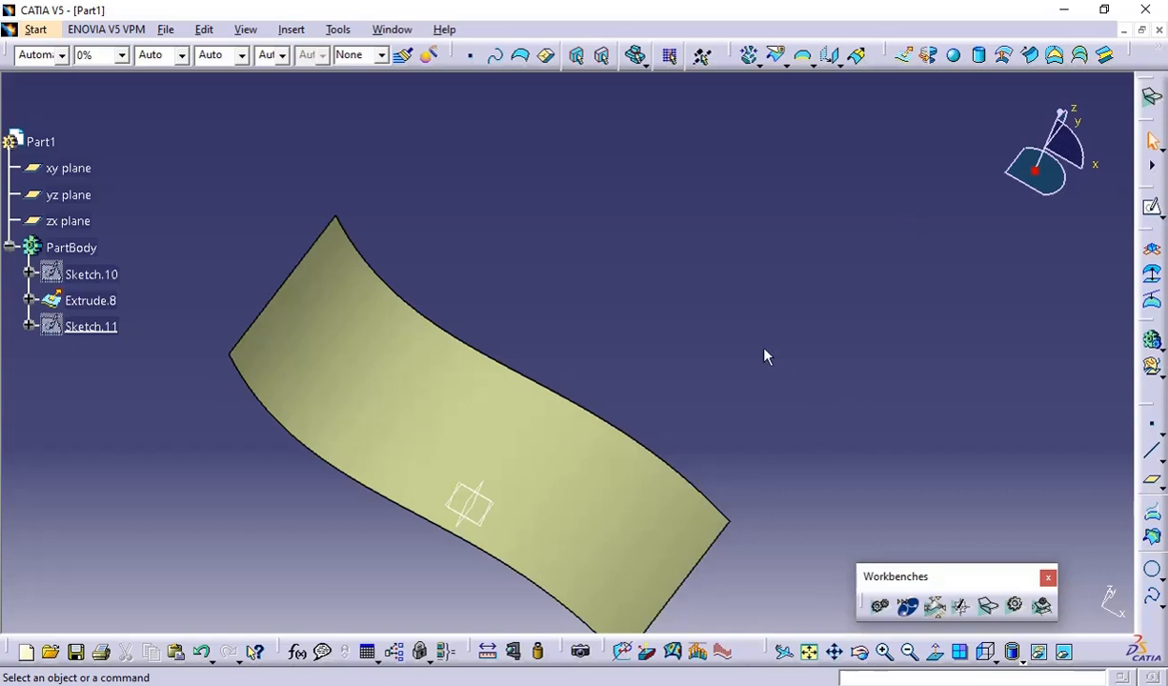
Step: Show Sketch.11 and extrude its curve as a surface with 200 mm limits on both sides, through the wavy surface
middle_click_drag(779, 321, 845, 227)
middle_click_drag(748, 330, 772, 256)
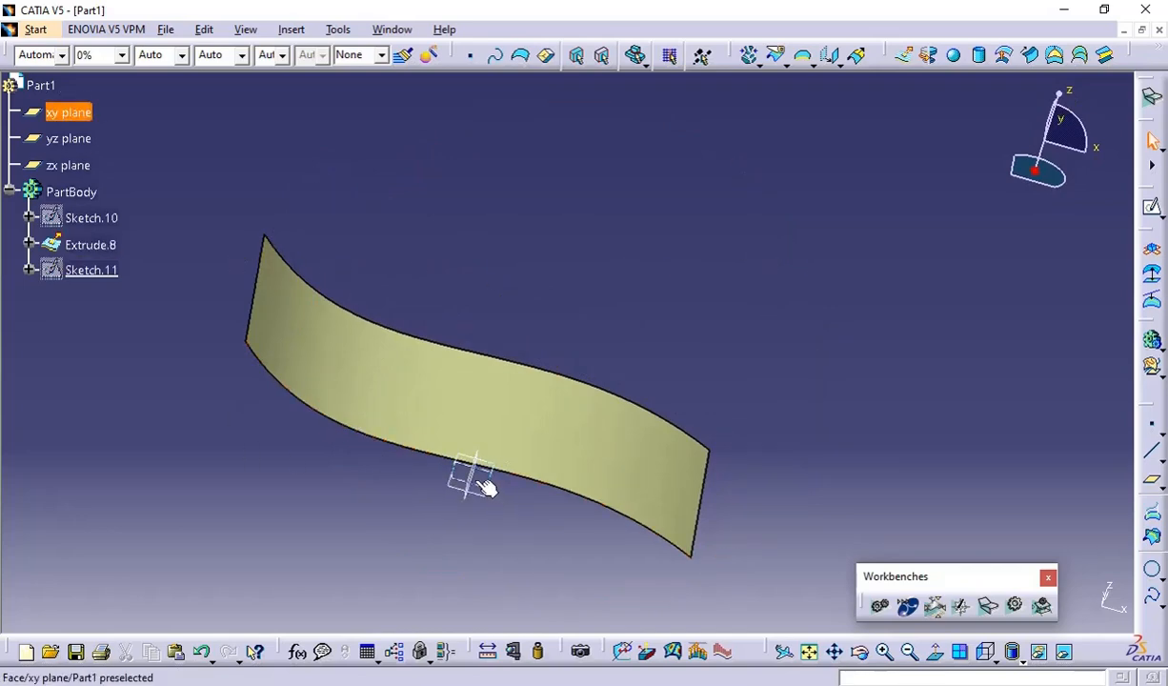
right_click(101, 270)
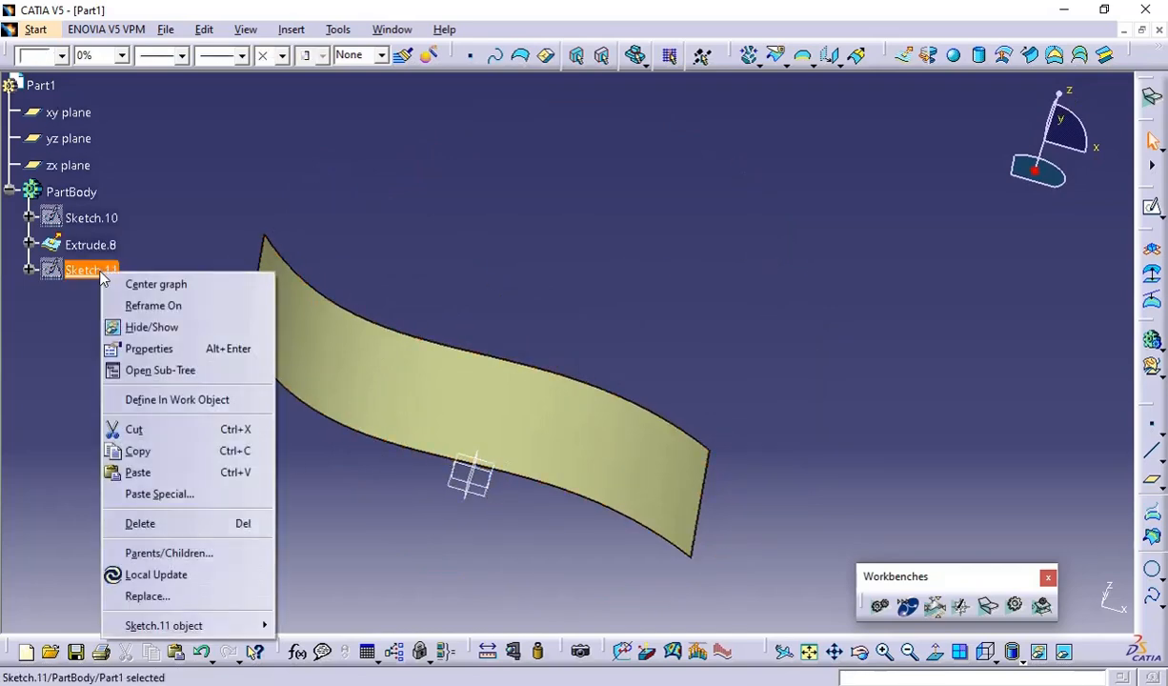
left_click(145, 327)
mouse_move(597, 318)
middle_mouse_down()
mouse_move(474, 263)
mouse_move(488, 405)
mouse_move(589, 500)
mouse_move(629, 235)
mouse_move(593, 390)
middle_mouse_up()
left_click(688, 489)
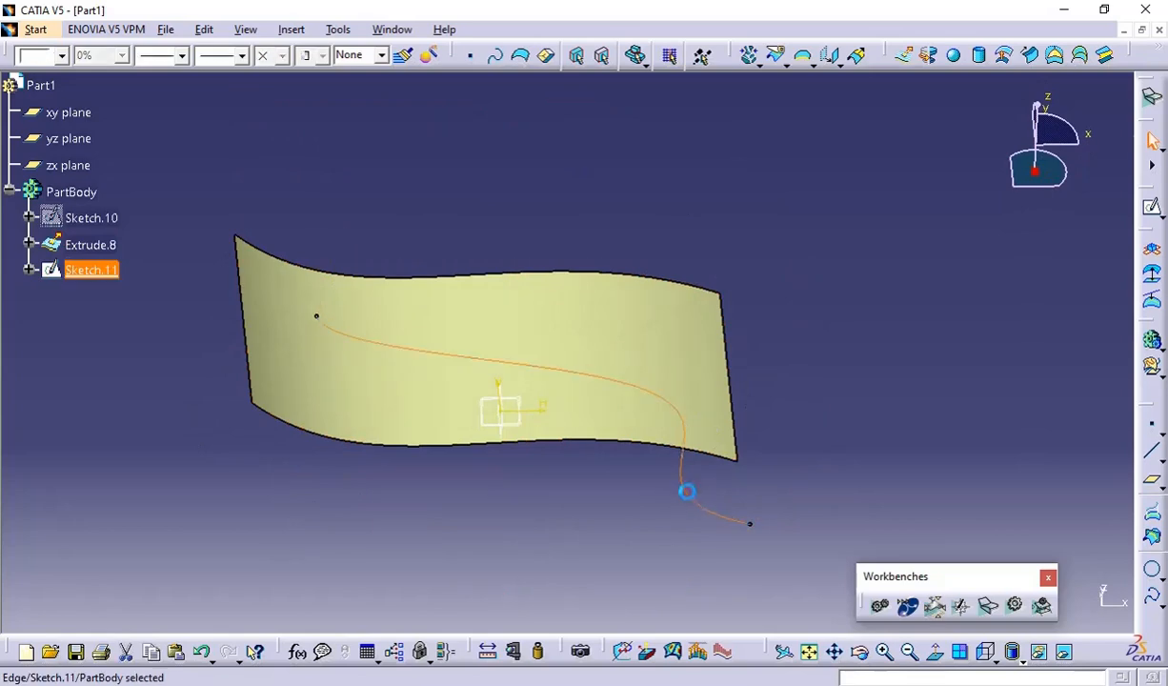
left_click(902, 54)
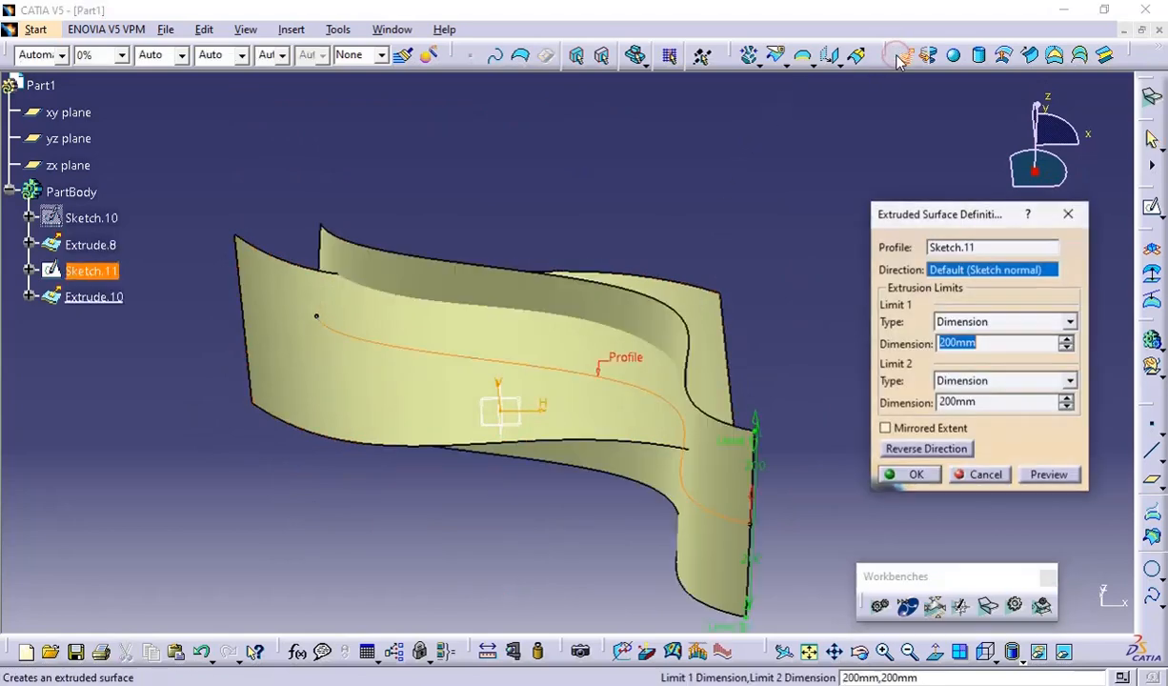
left_click(903, 474)
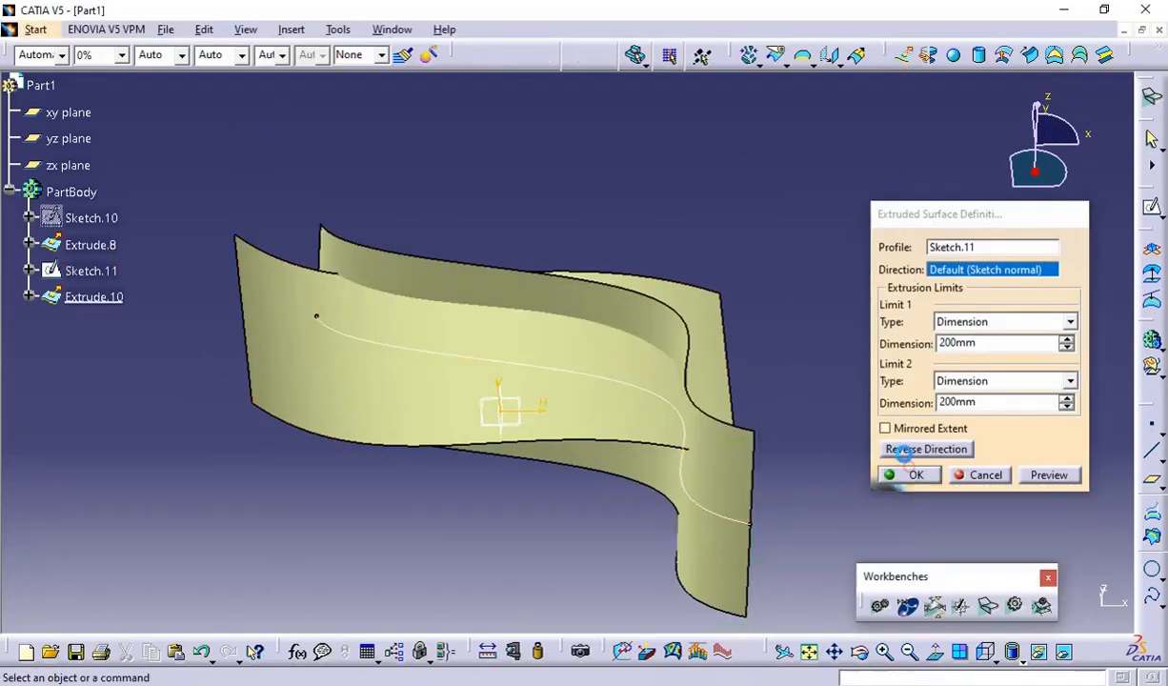
Step: Hide Sketch.11, the profile curve of the new extruded surface
middle_click_drag(760, 105, 705, 214)
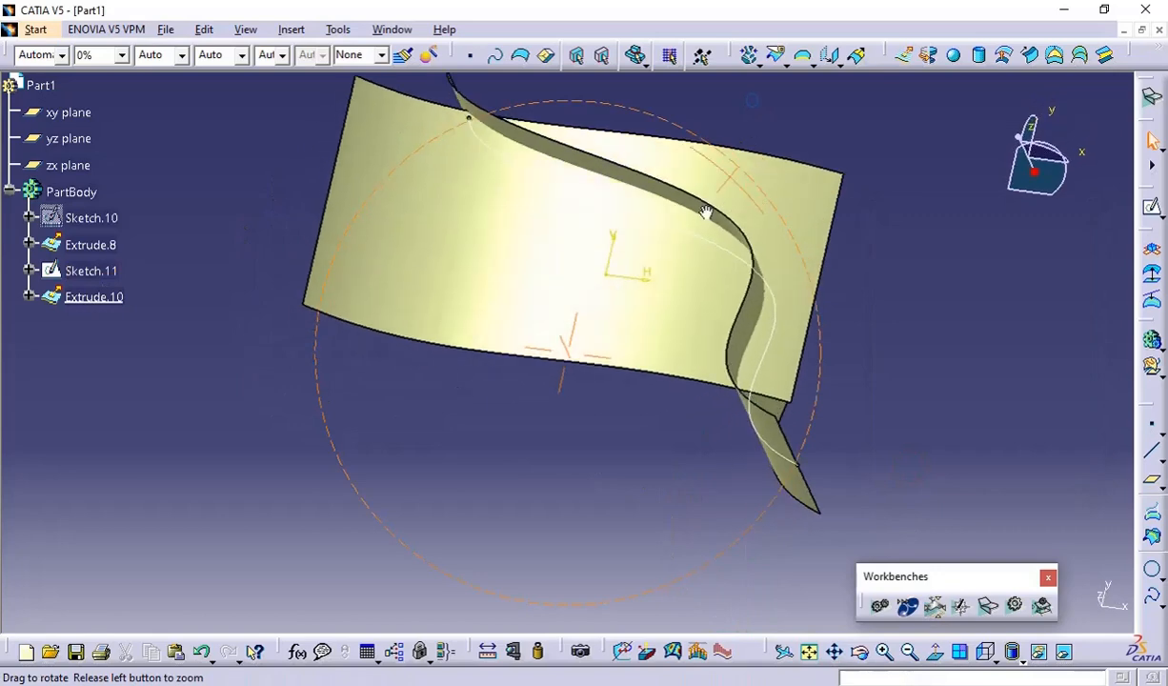
right_click(79, 273)
left_click(114, 324)
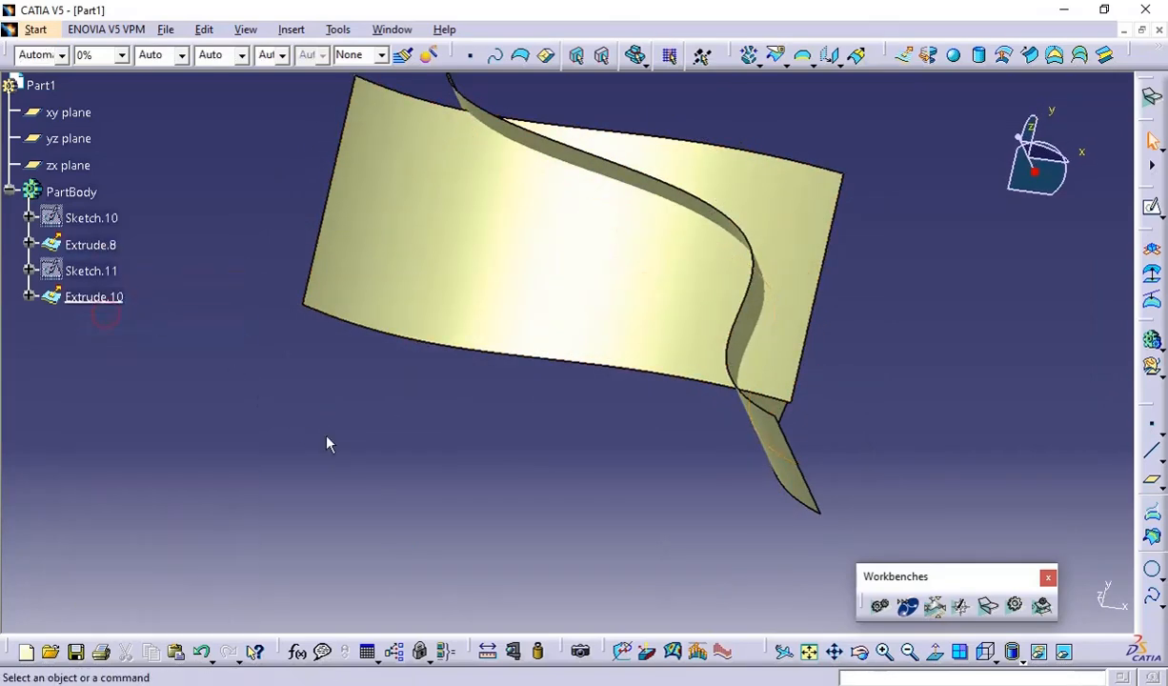
Step: Split the wavy surface Extrude.8 with Extrude.10 as the cutting element, keeping the larger portion
mouse_move(314, 419)
middle_mouse_down()
mouse_move(462, 395)
mouse_move(347, 305)
middle_mouse_up()
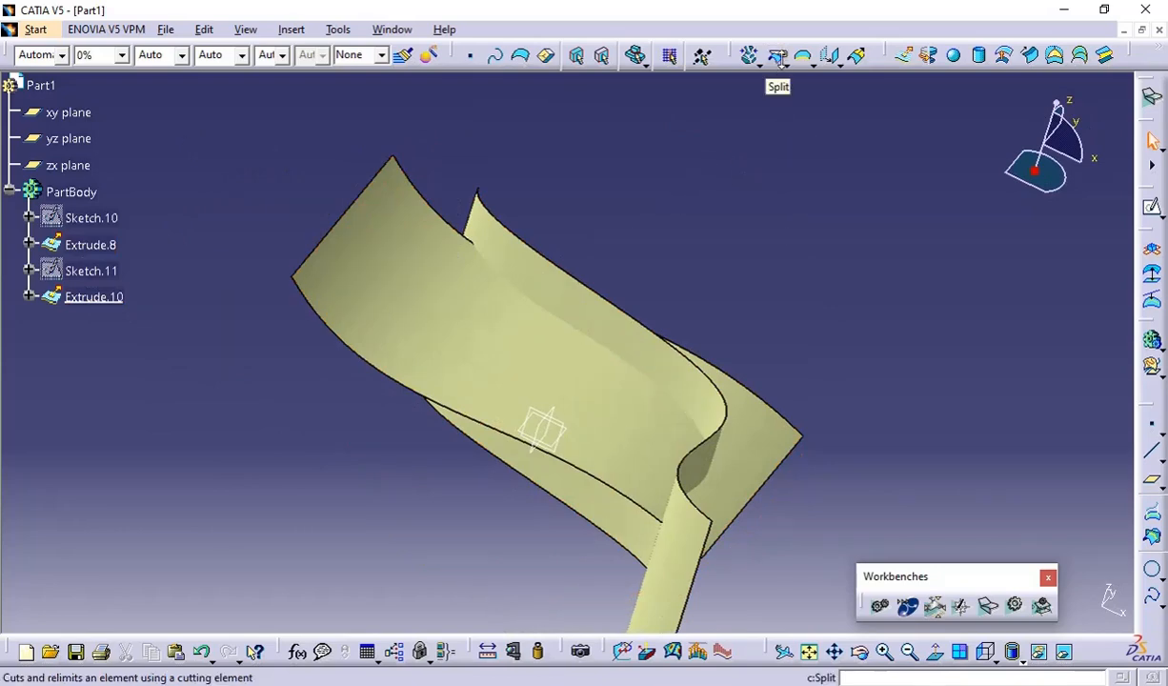
left_click(776, 57)
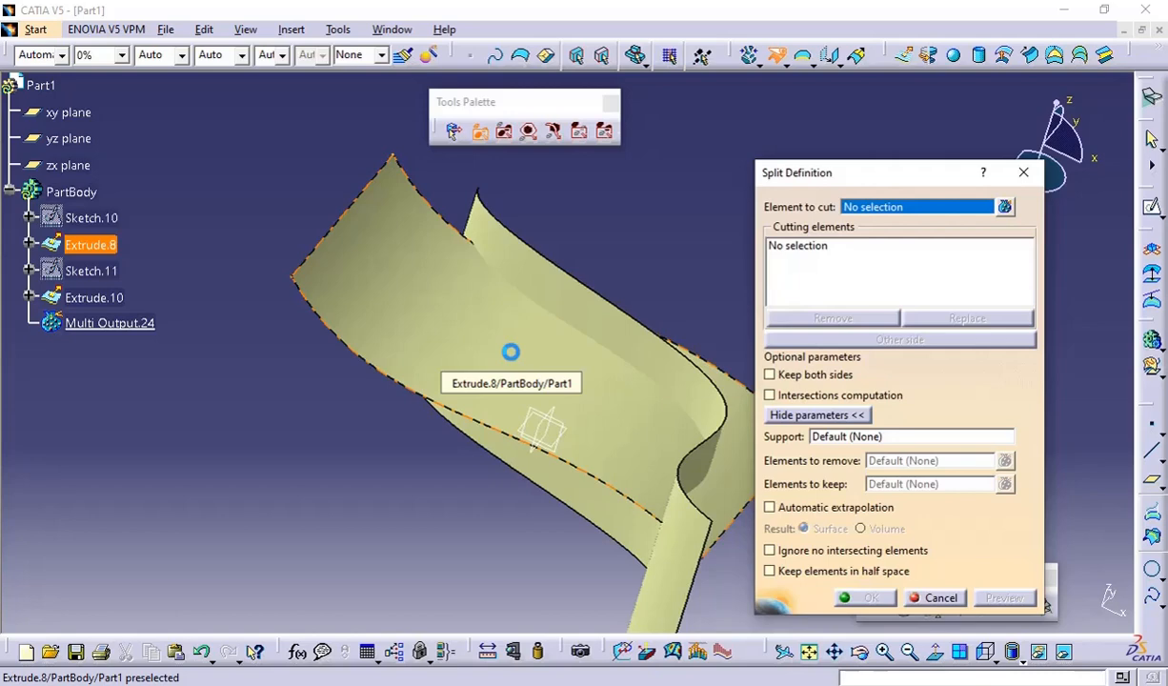
left_click(511, 351)
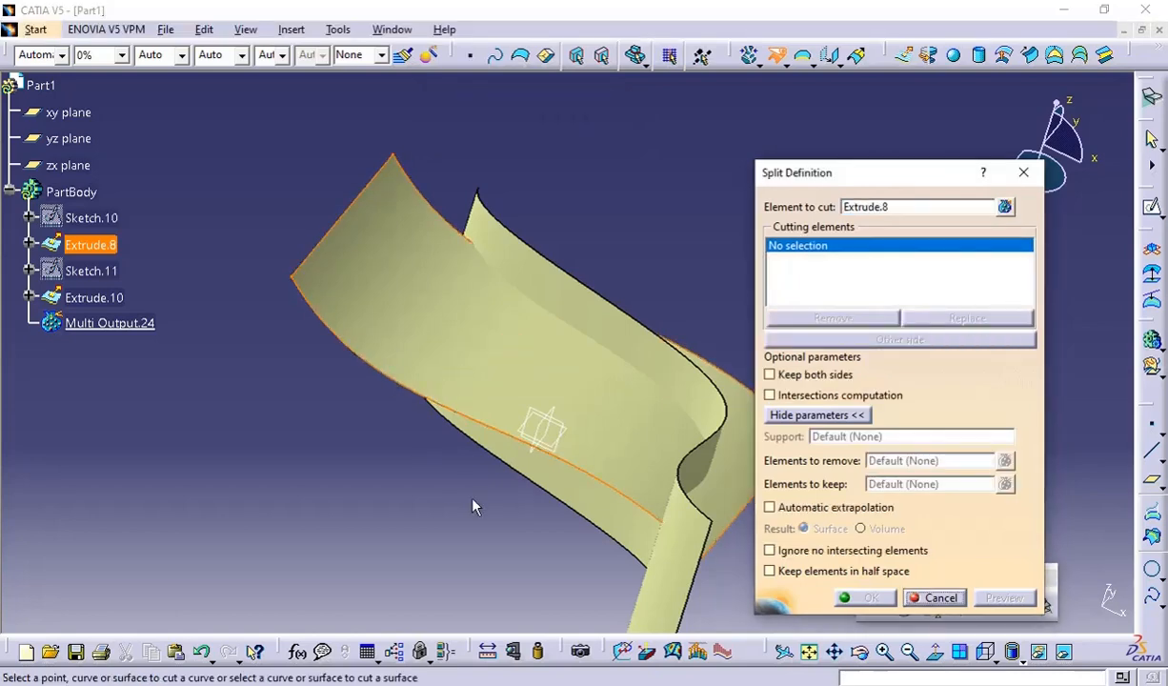
middle_click_drag(458, 486, 234, 274)
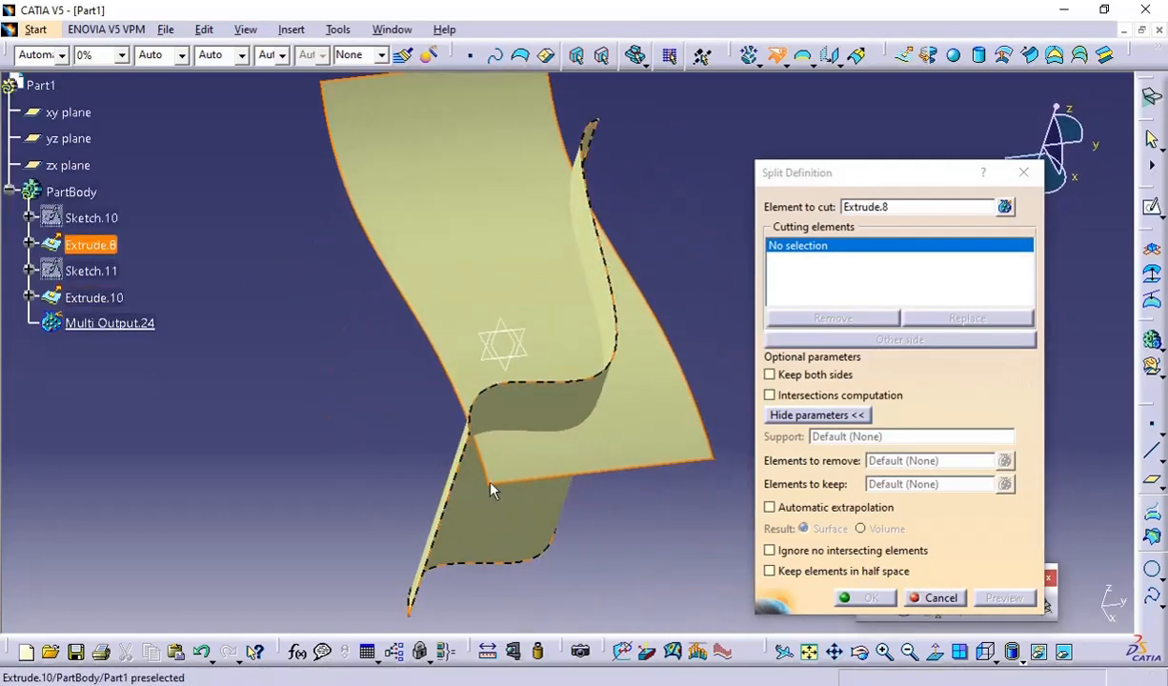
left_click(487, 530)
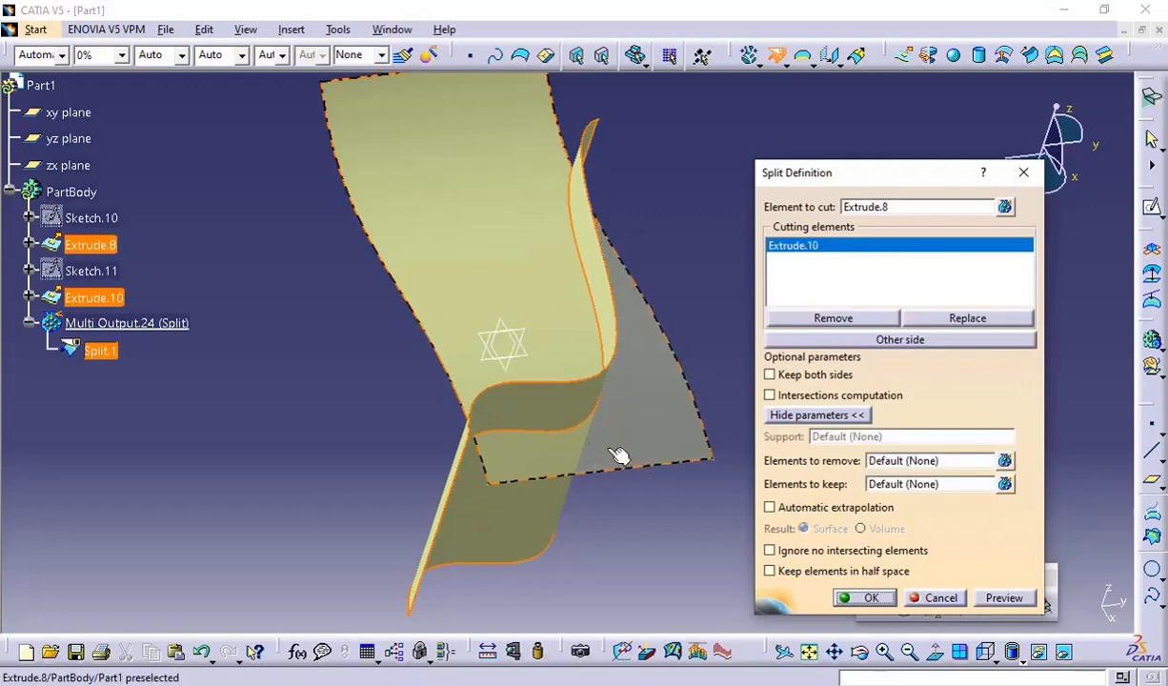
left_click(876, 596)
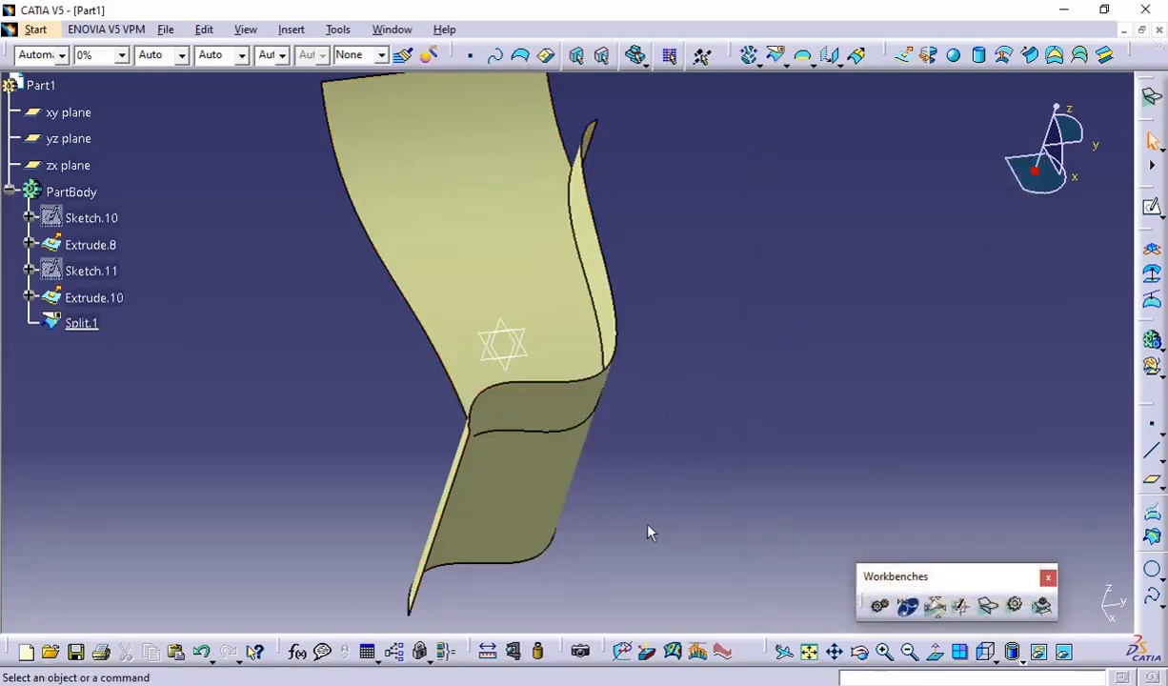
Step: Hide the cutting surface Extrude.10 to show only the split surface
right_click(75, 293)
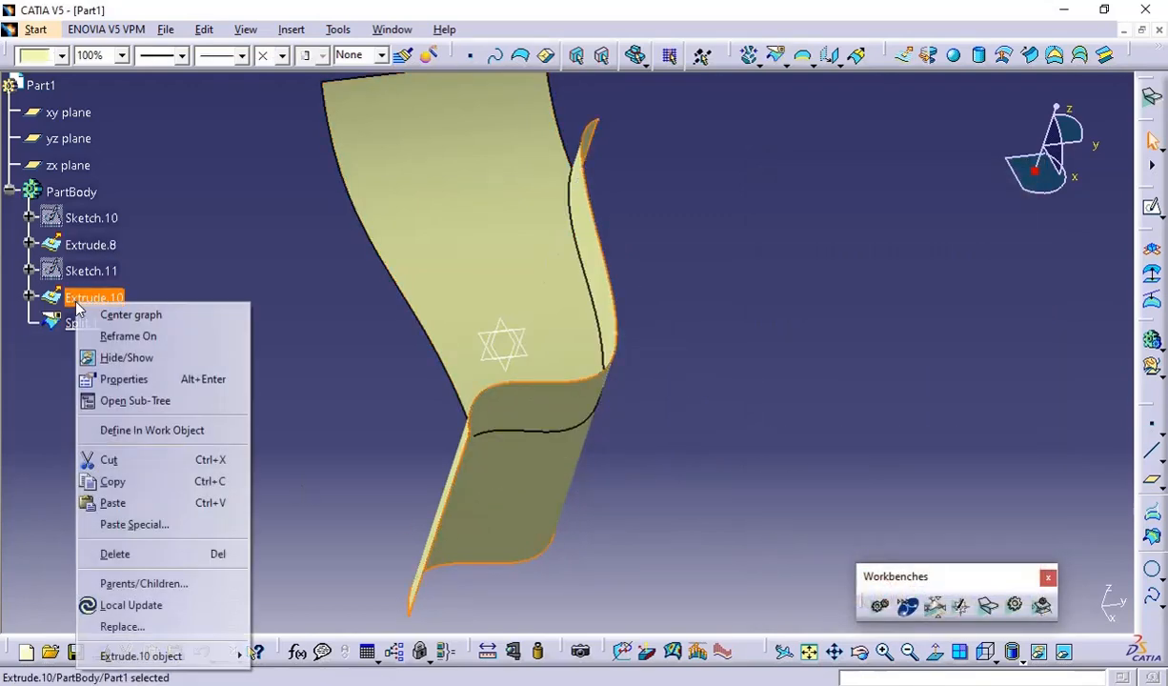
left_click(114, 361)
middle_click_drag(762, 267, 631, 100)
middle_click_drag(640, 468, 608, 469)
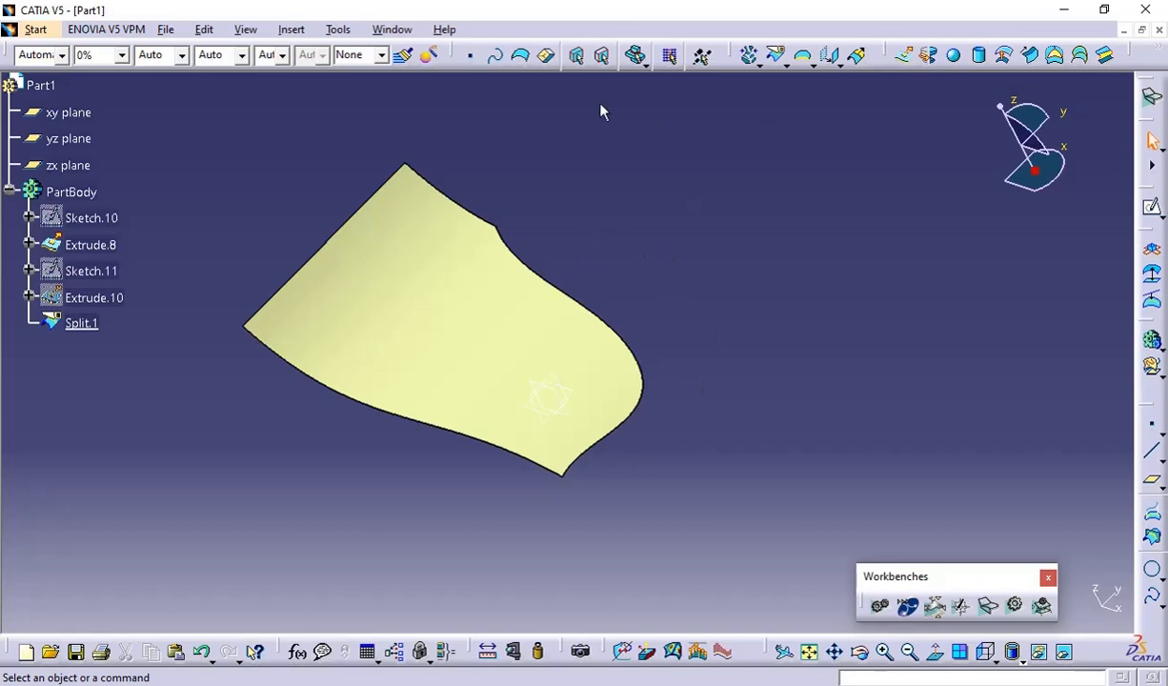
Step: Untrim the split surface Split.1, accepting a trimmed surface based on its bounding box
left_click(749, 55)
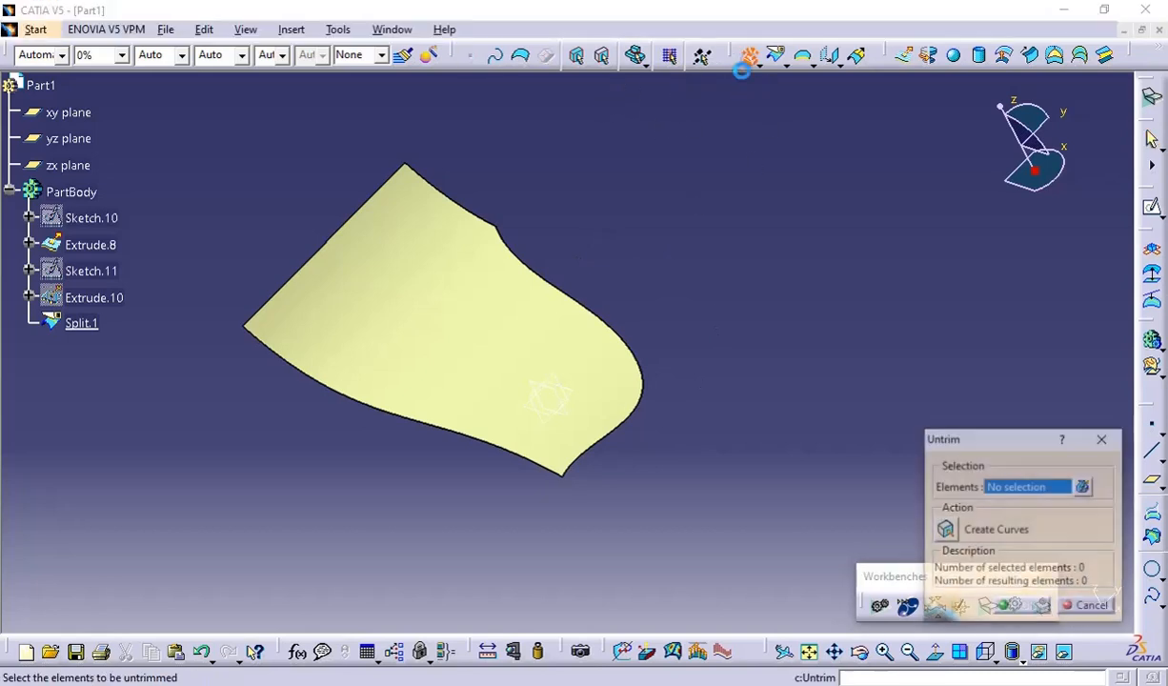
left_click(548, 371)
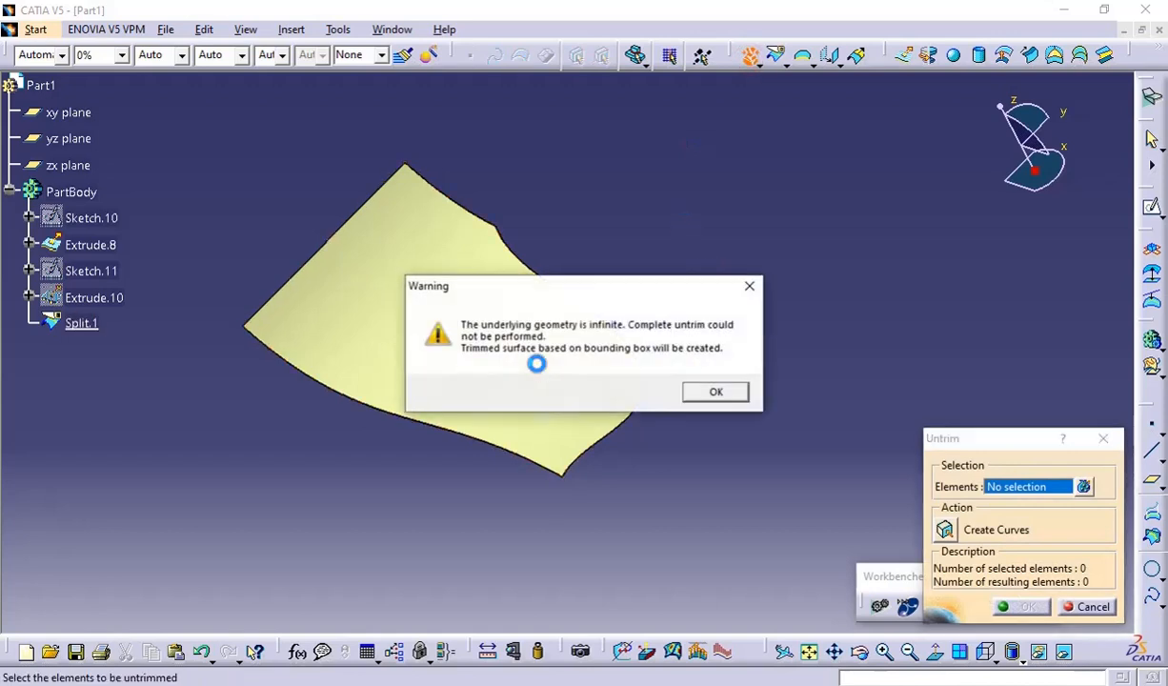
left_click(715, 393)
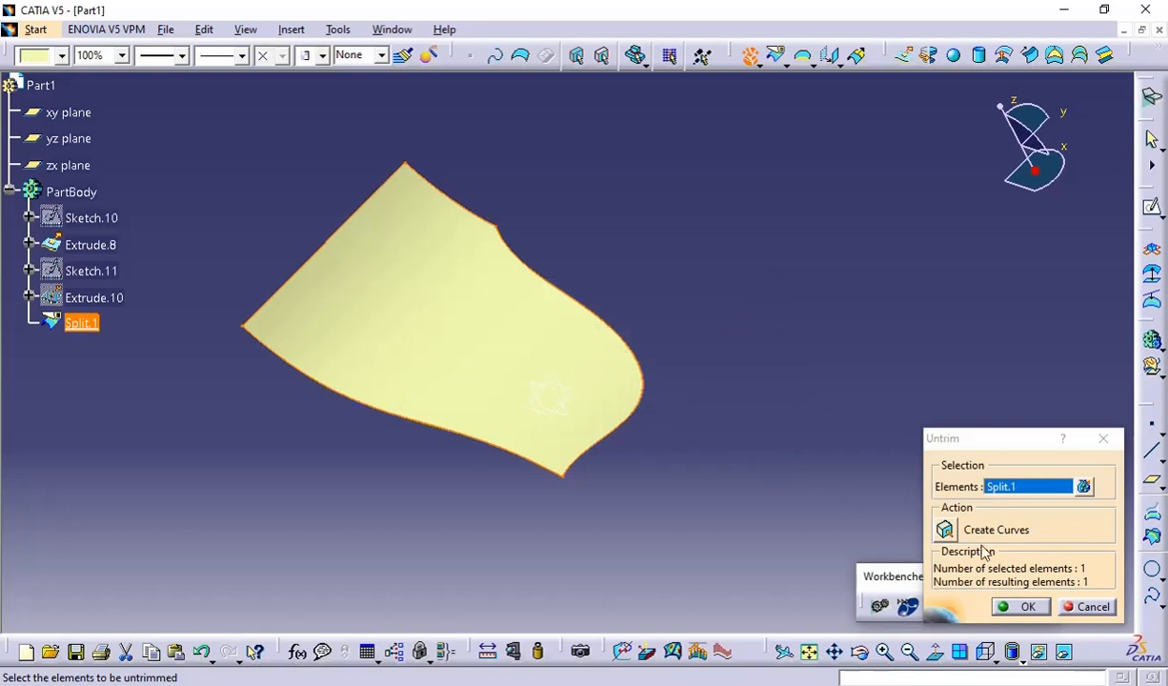
left_click(1021, 608)
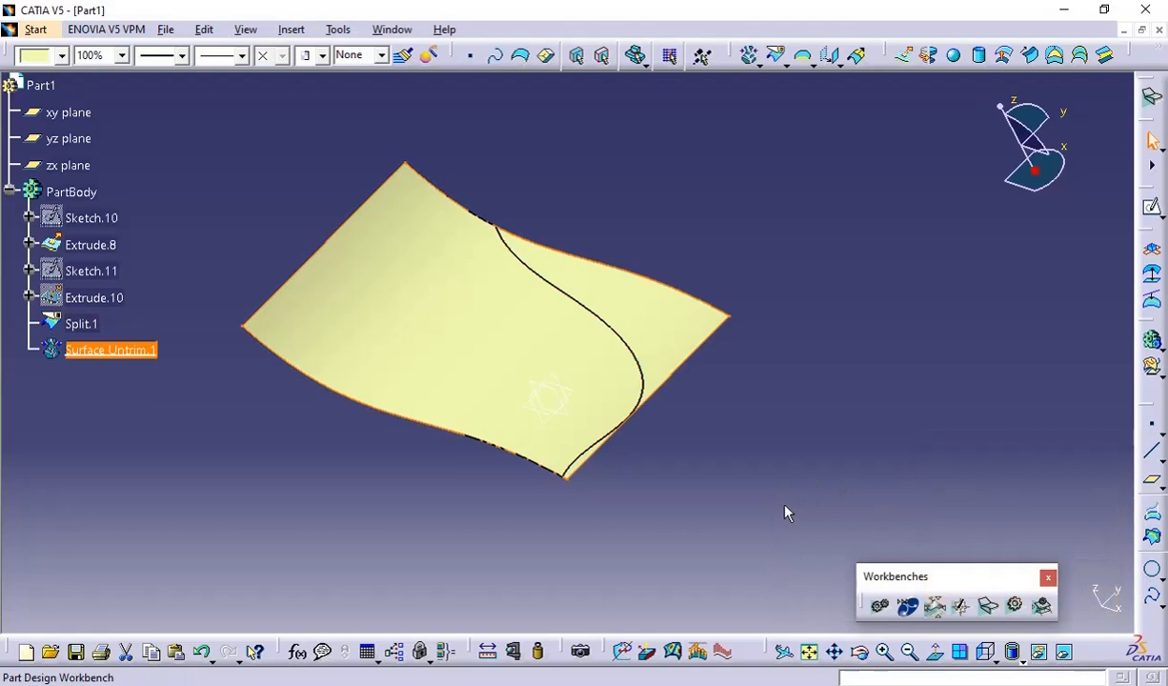
Step: Hide Split.1 and the original Extrude.8 so that only the untrimmed surface is displayed
left_click(118, 298)
right_click(79, 323)
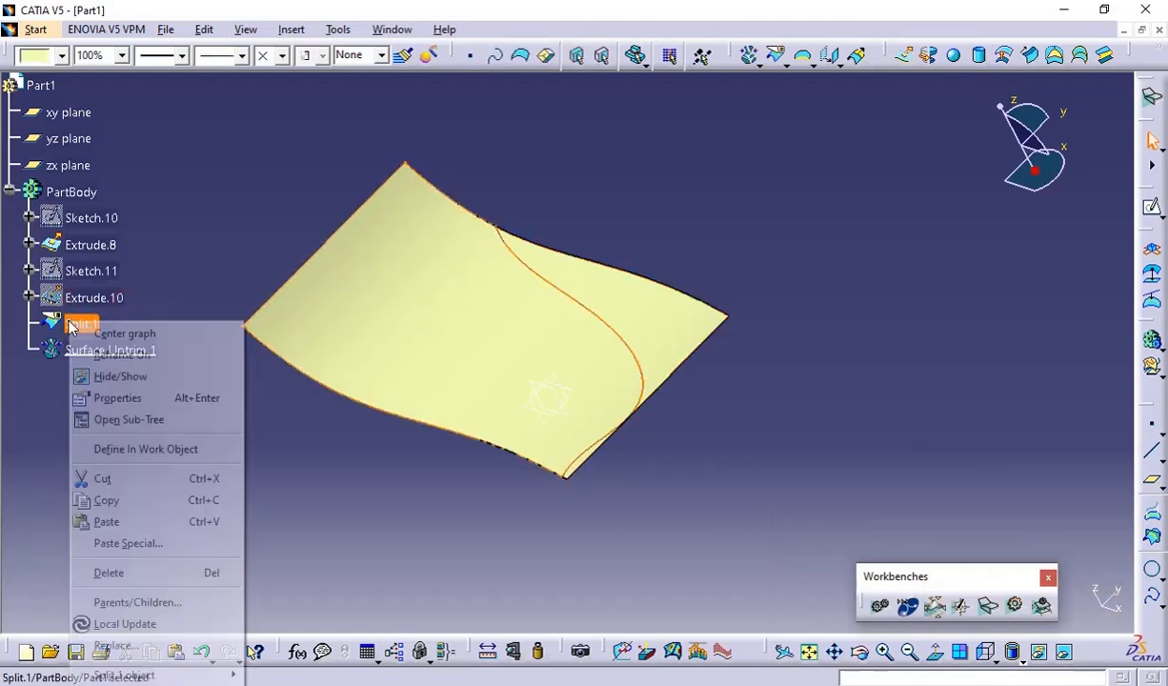
left_click(102, 381)
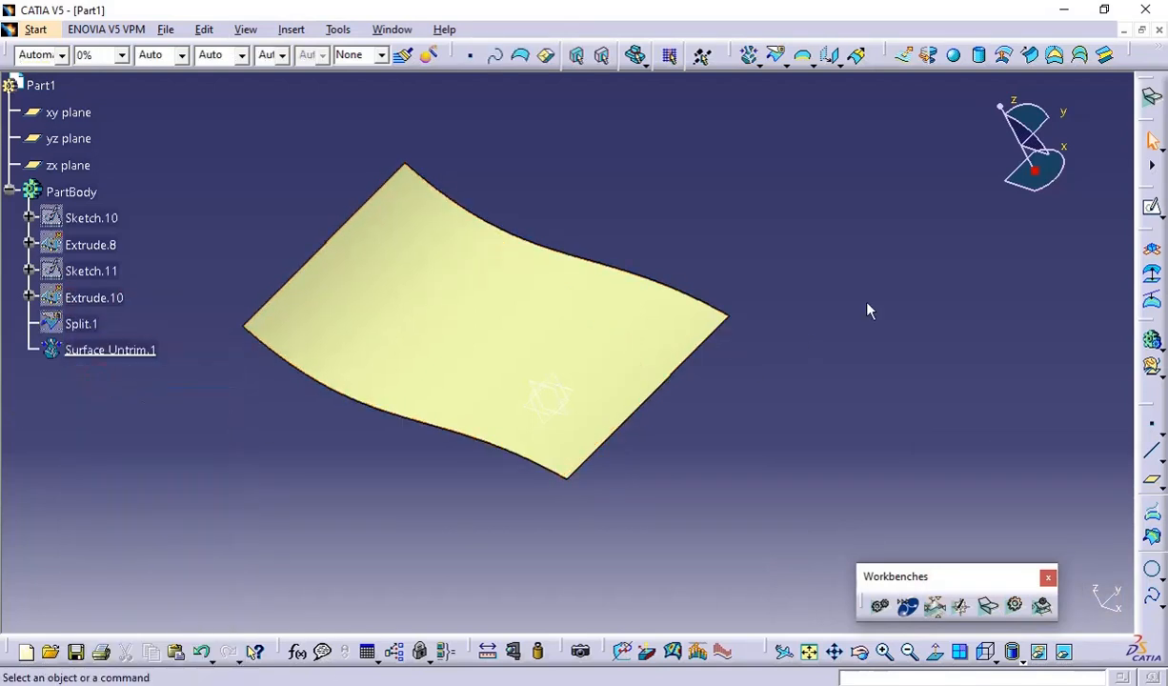
Step: Inspect the untrimmed surface from another angle and bring up the group of surface operations containing Healing, Untrim and Disassemble
middle_click_drag(771, 423, 753, 438)
middle_click_drag(403, 368, 577, 395)
middle_click_drag(678, 208, 641, 284)
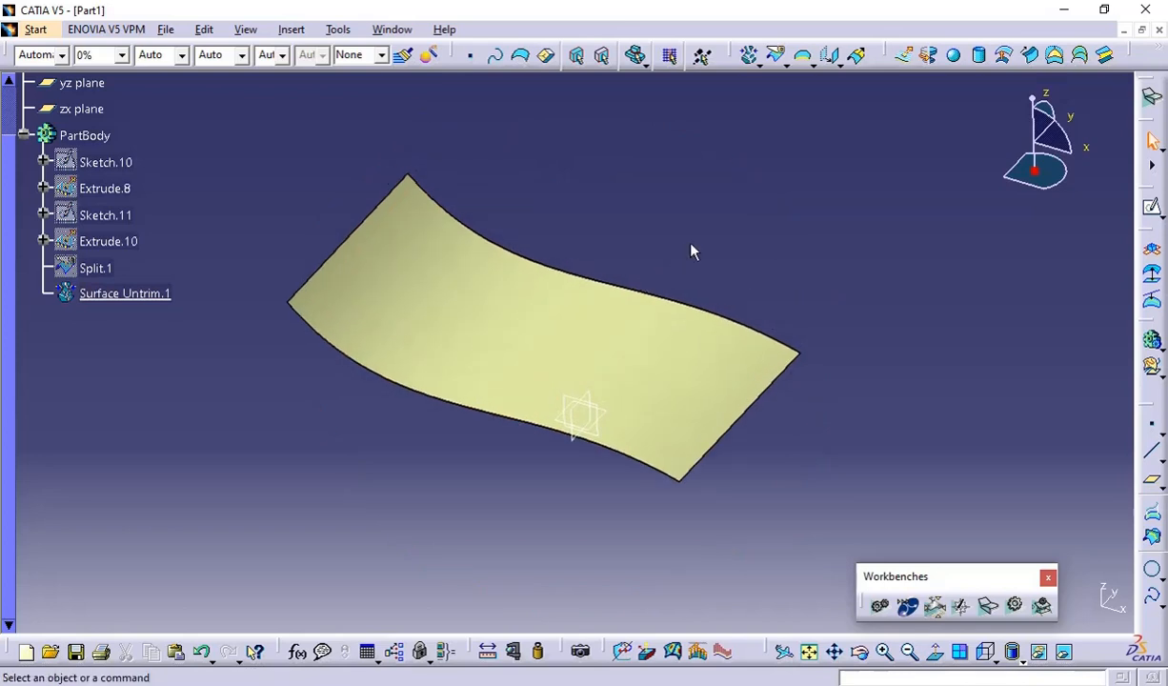
left_click(758, 64)
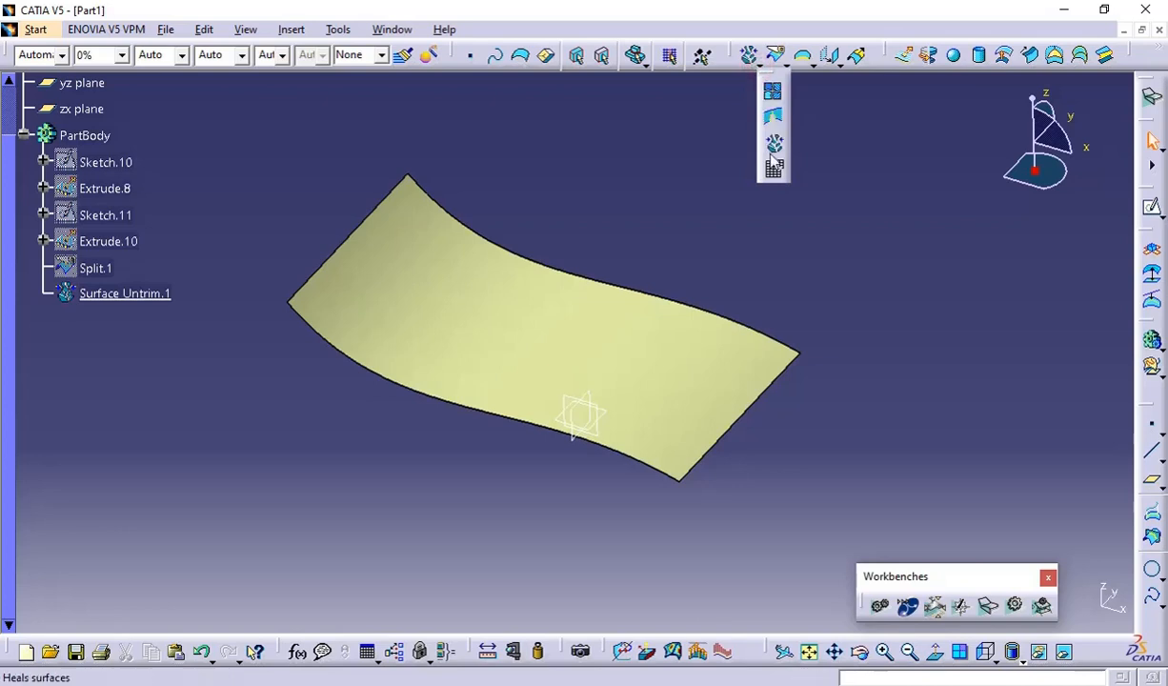